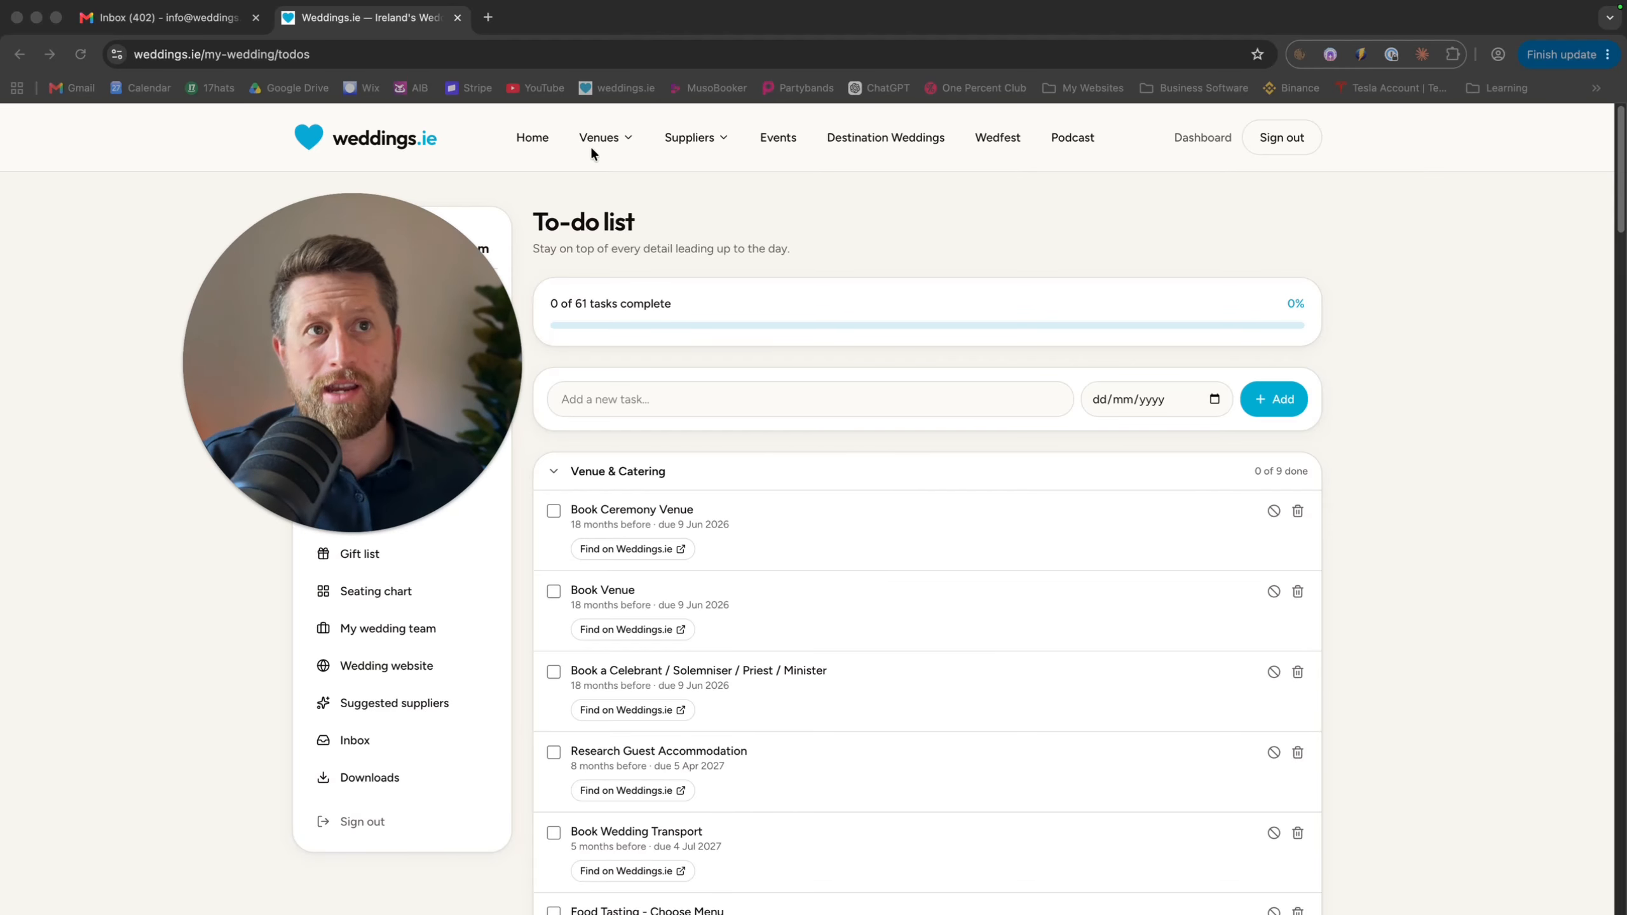
Go from the to-do list to the My Wedding overview showing the 537-day countdown
{"action": "left_click", "coordinate": [534, 138]}
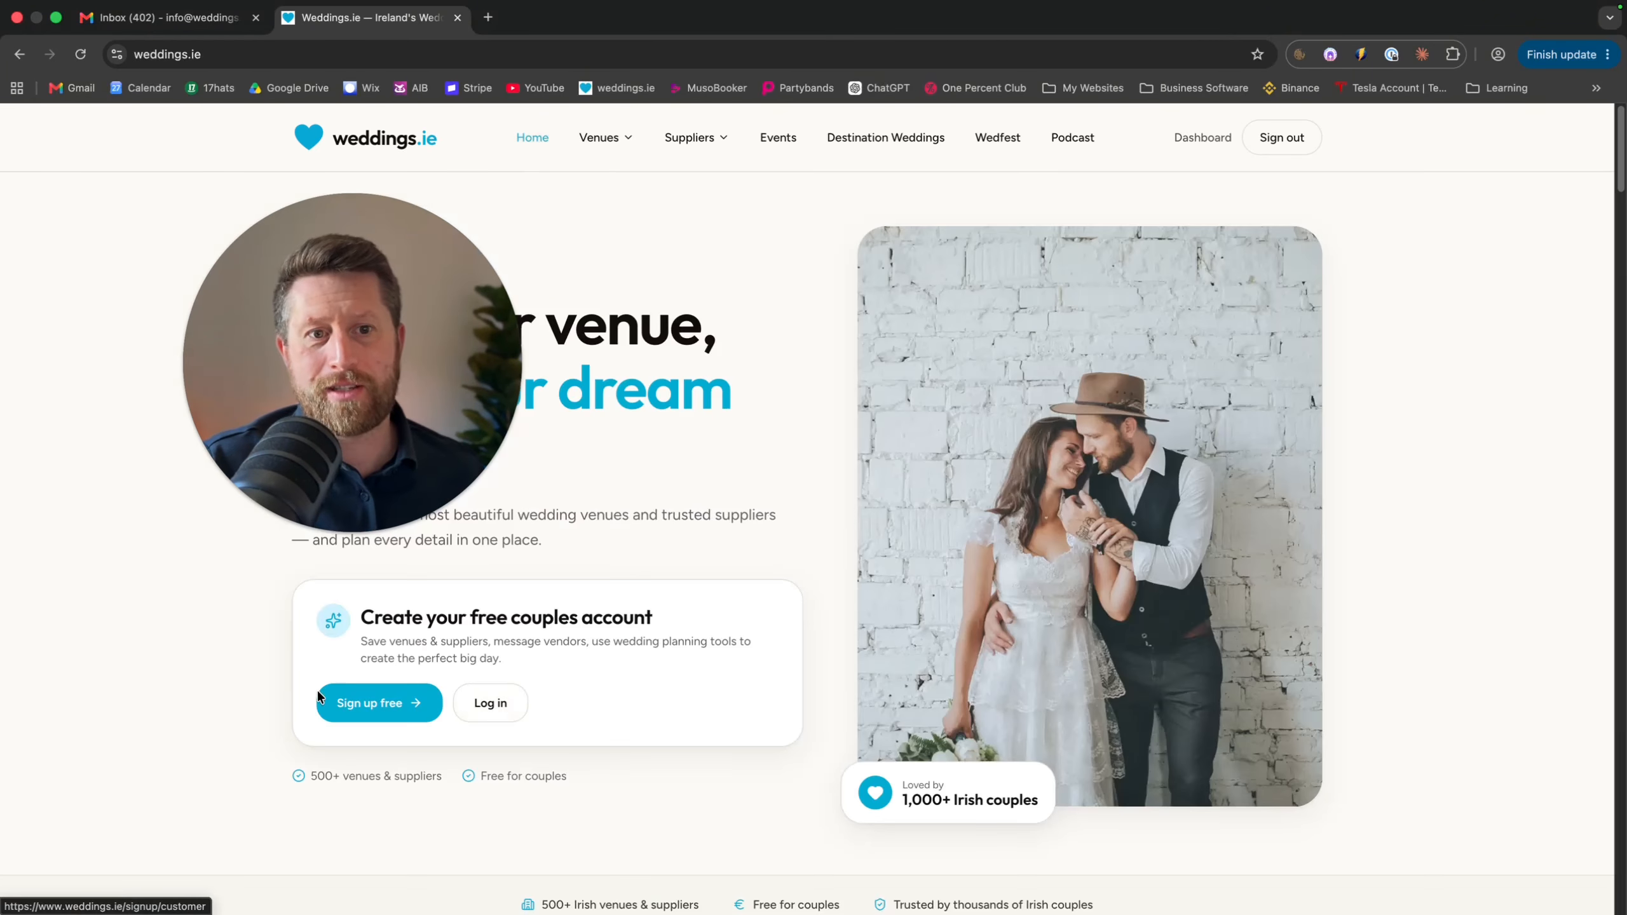
{"action": "left_click", "coordinate": [1204, 139]}
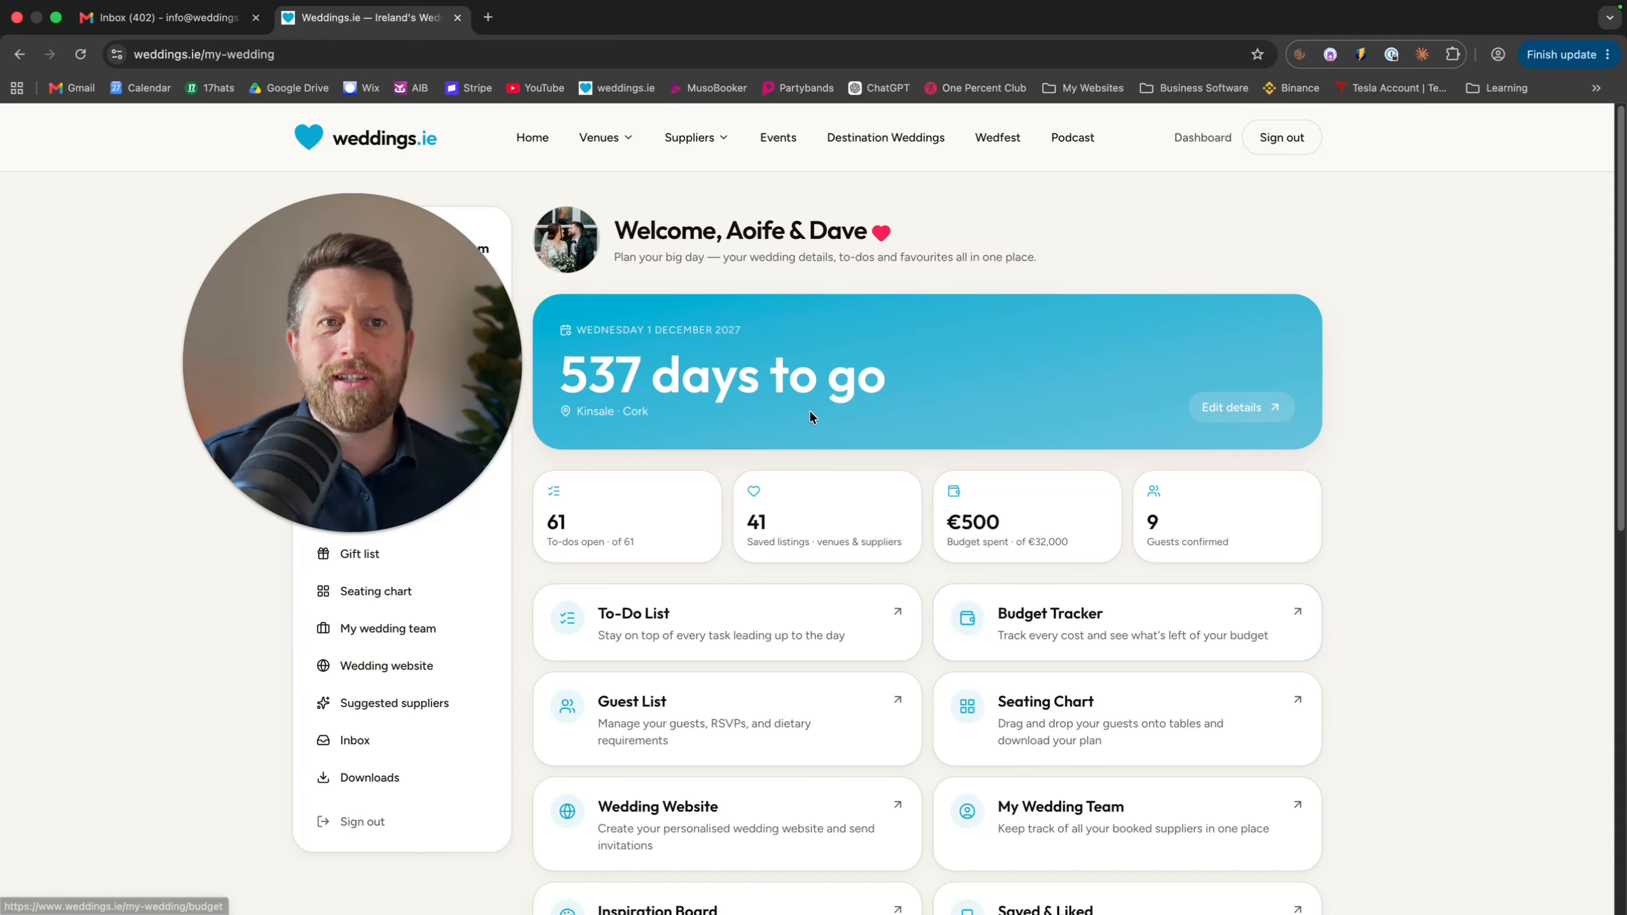
{"action": "left_click_drag", "start_coordinate": [379, 428], "coordinate": [244, 549]}
{"action": "left_click", "coordinate": [312, 819]}
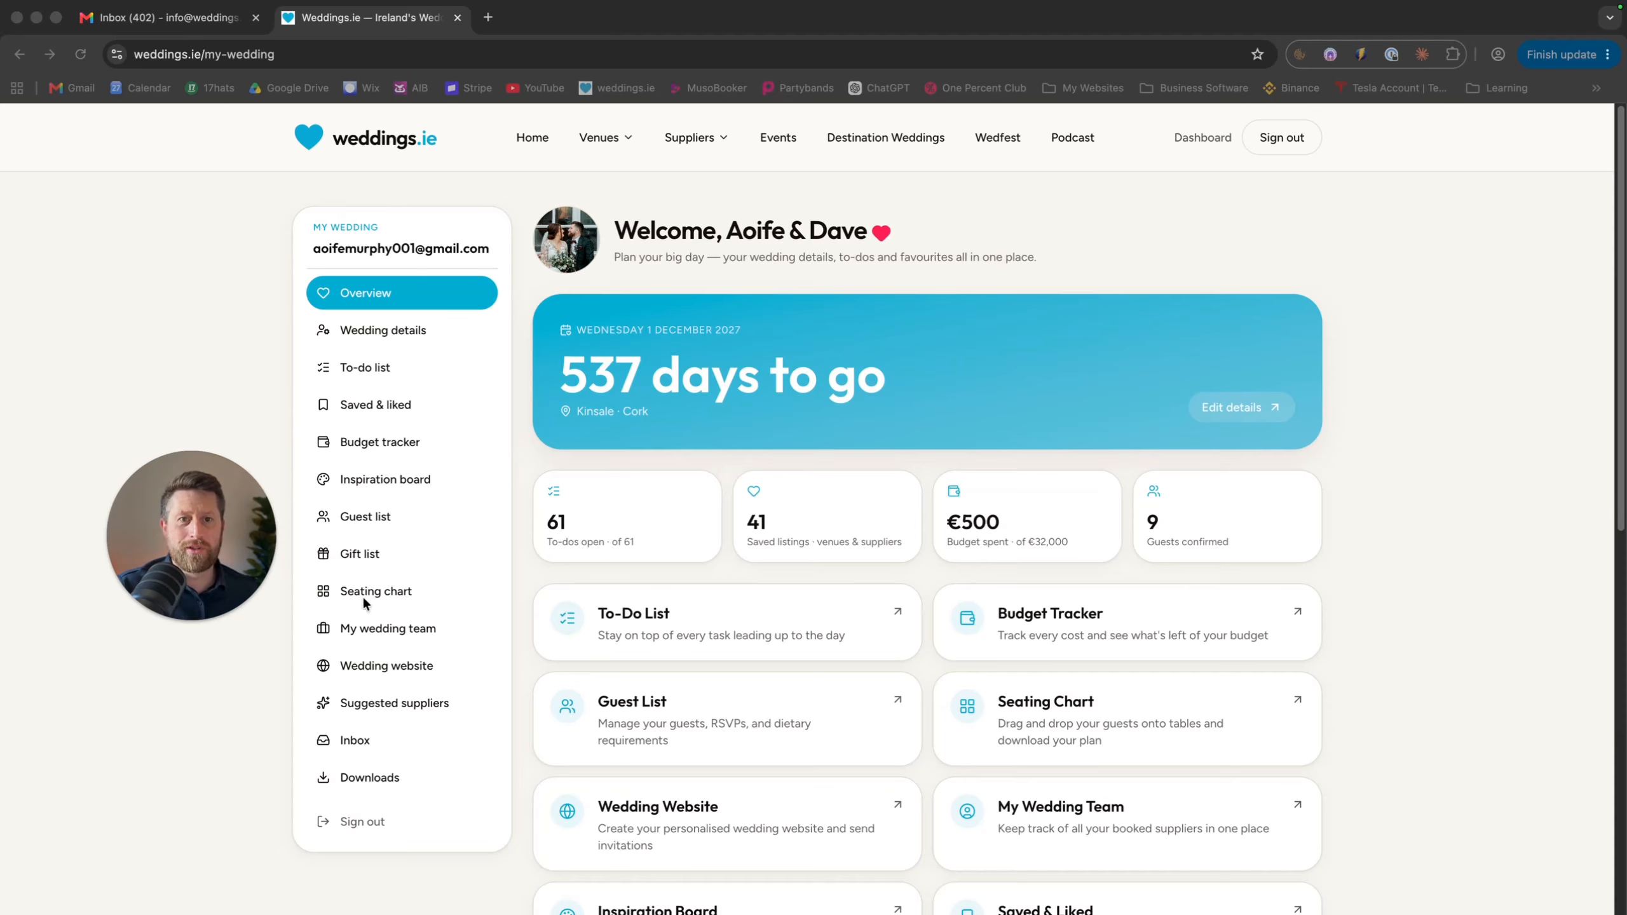
{"action": "scroll", "coordinate": [719, 640], "scroll_direction": "down", "scroll_amount": 3}
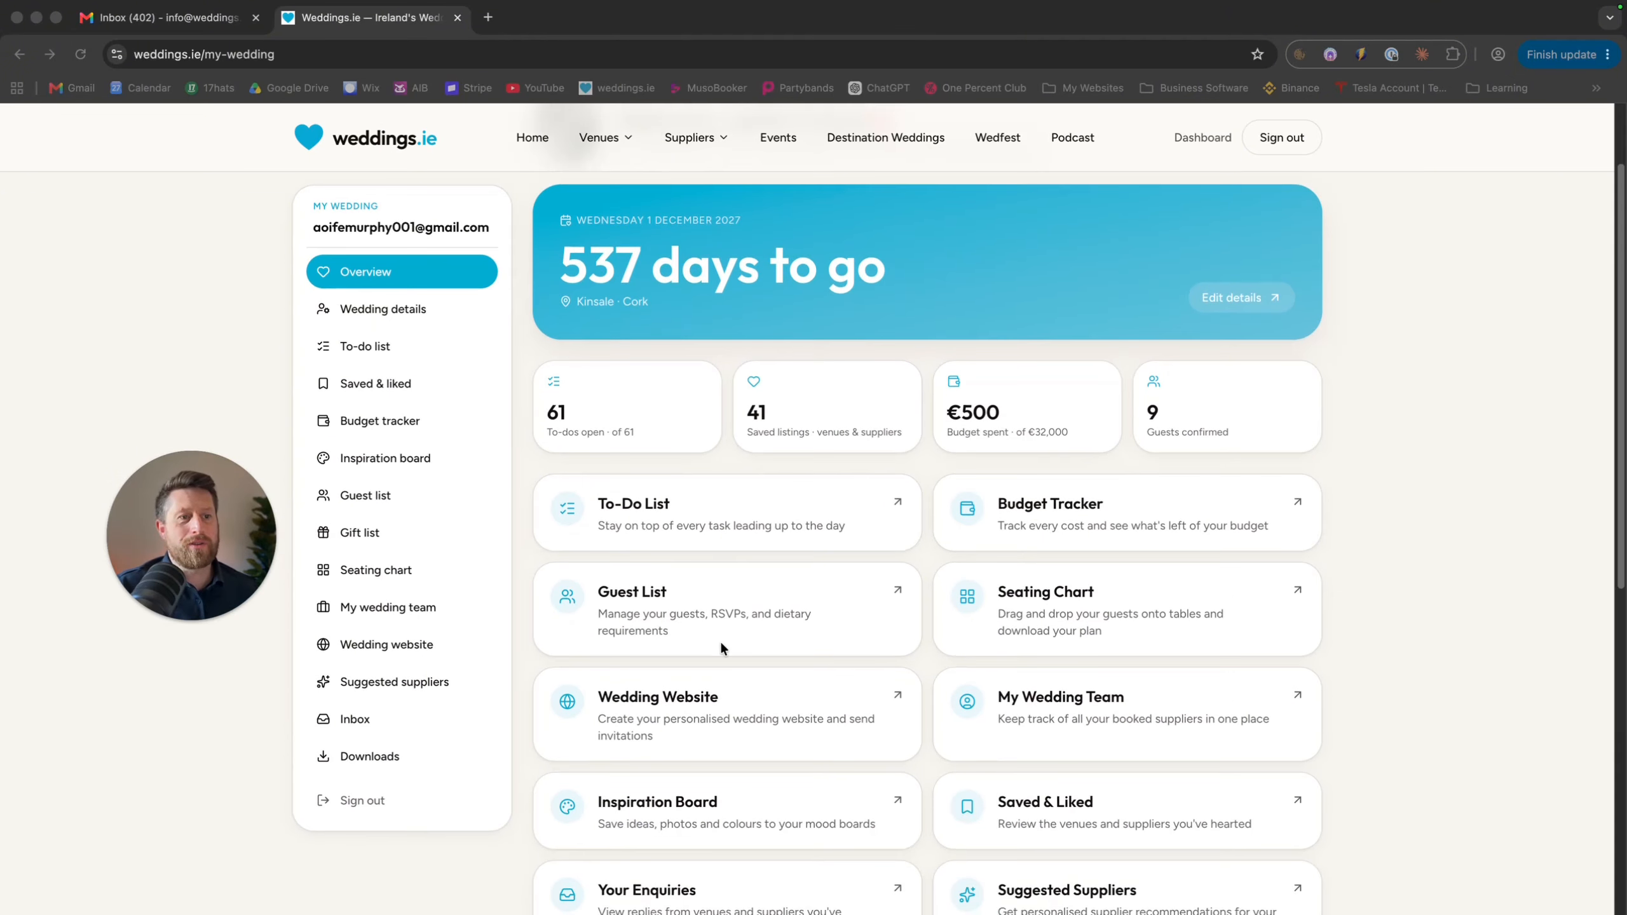
{"action": "scroll", "coordinate": [719, 639], "scroll_direction": "down", "scroll_amount": 4}
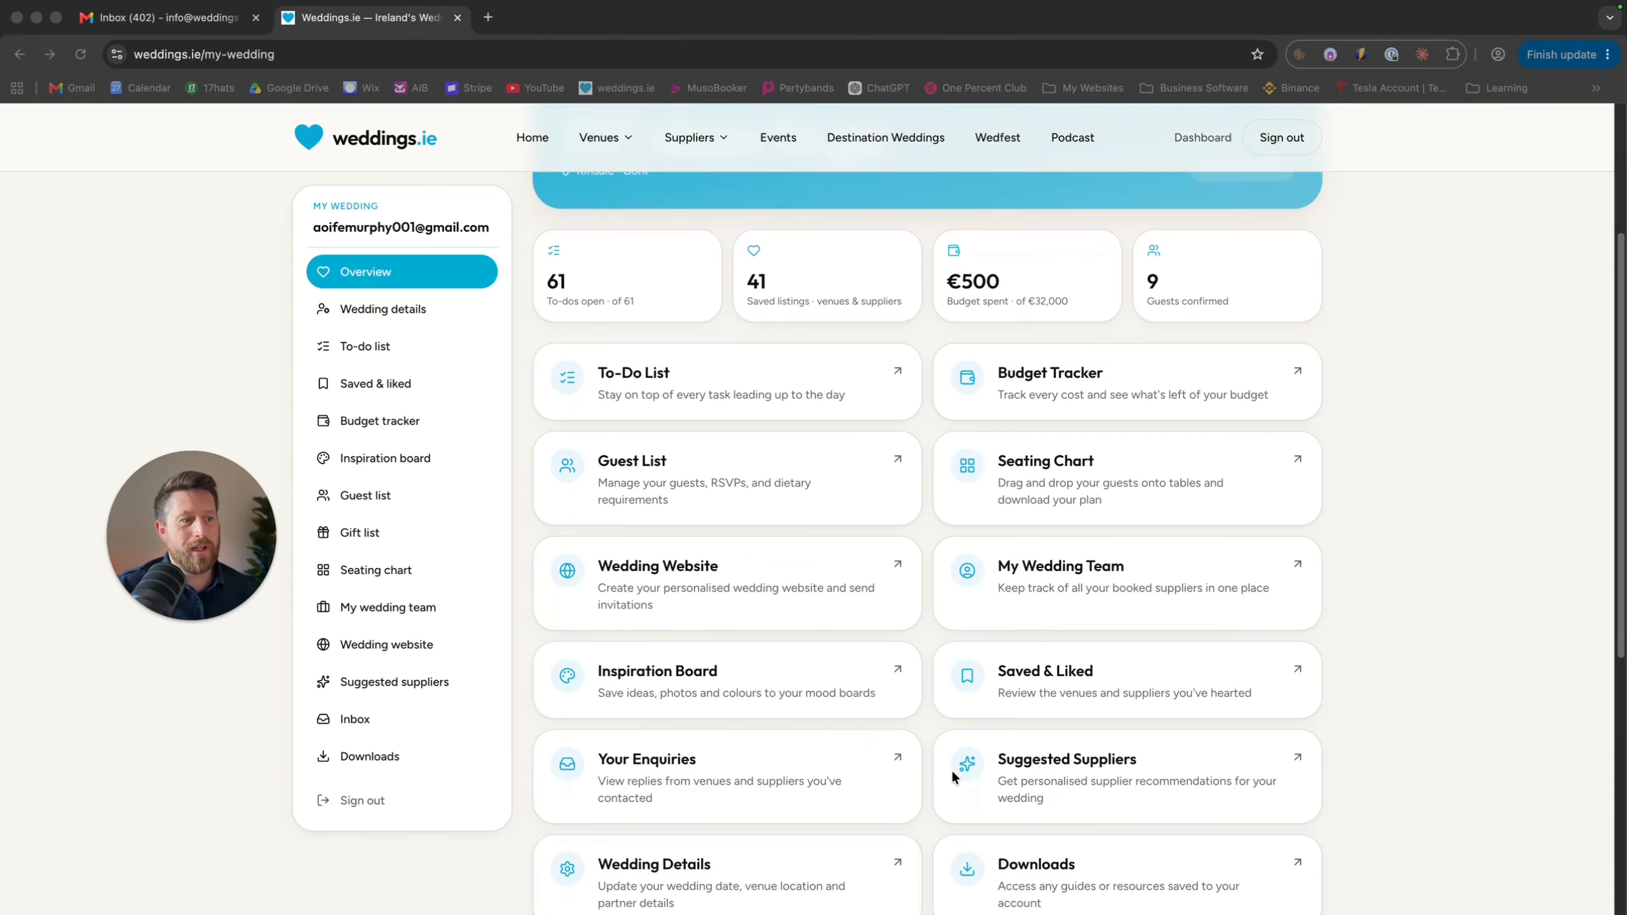
{"action": "scroll", "coordinate": [941, 782], "scroll_direction": "down", "scroll_amount": 2}
{"action": "scroll", "coordinate": [727, 485], "scroll_direction": "up", "scroll_amount": 3}
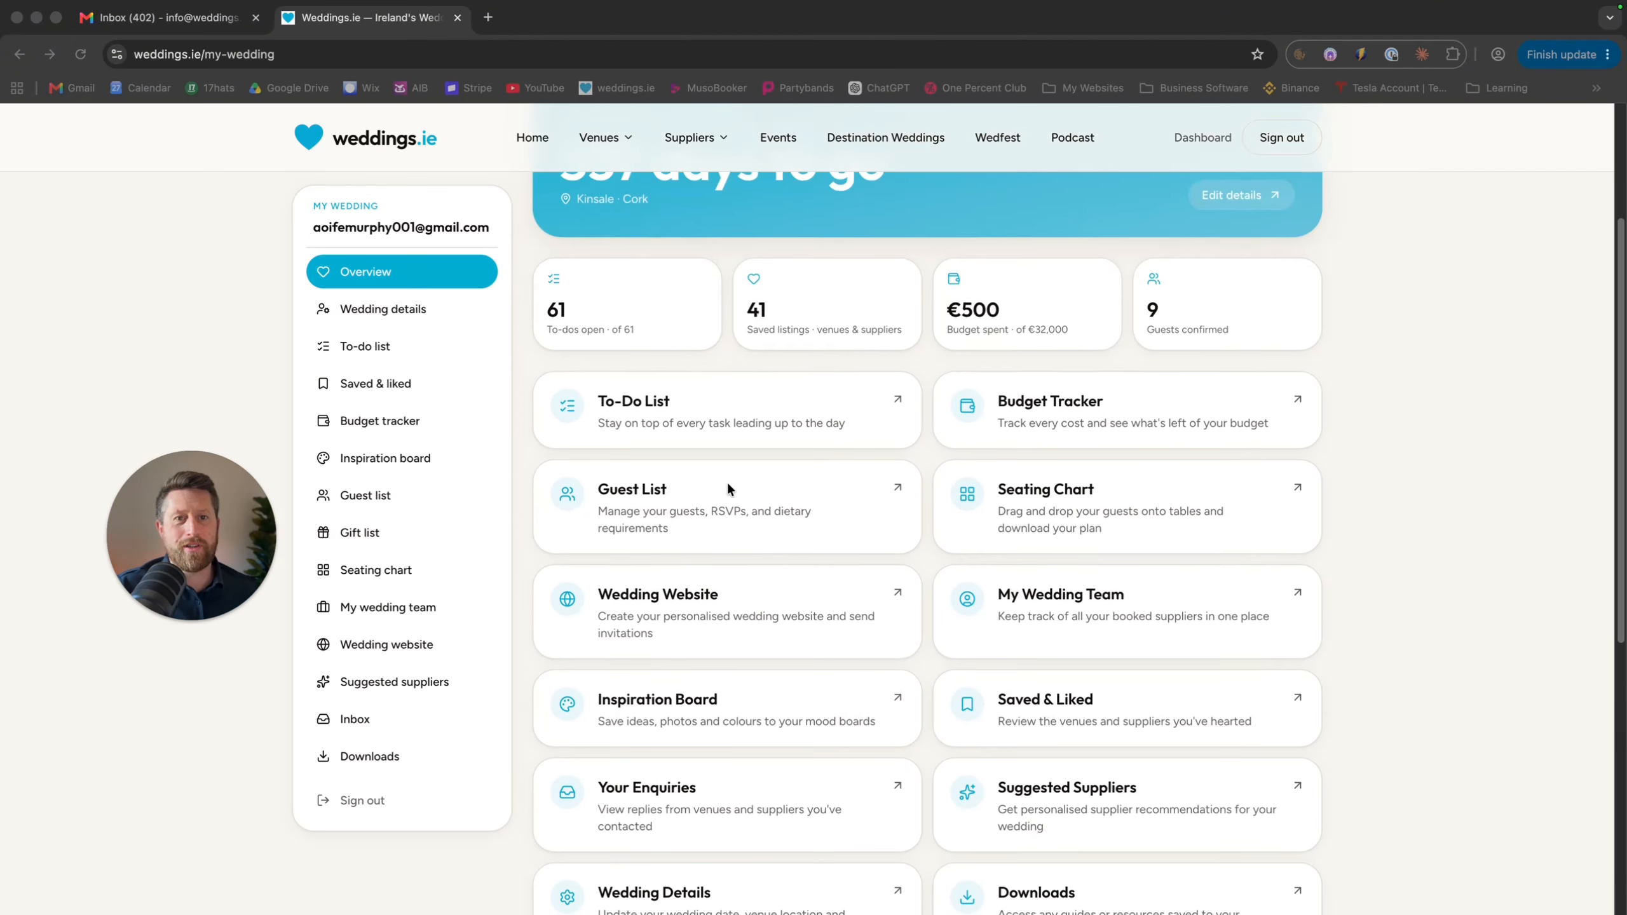
{"action": "scroll", "coordinate": [727, 488], "scroll_direction": "up", "scroll_amount": 4}
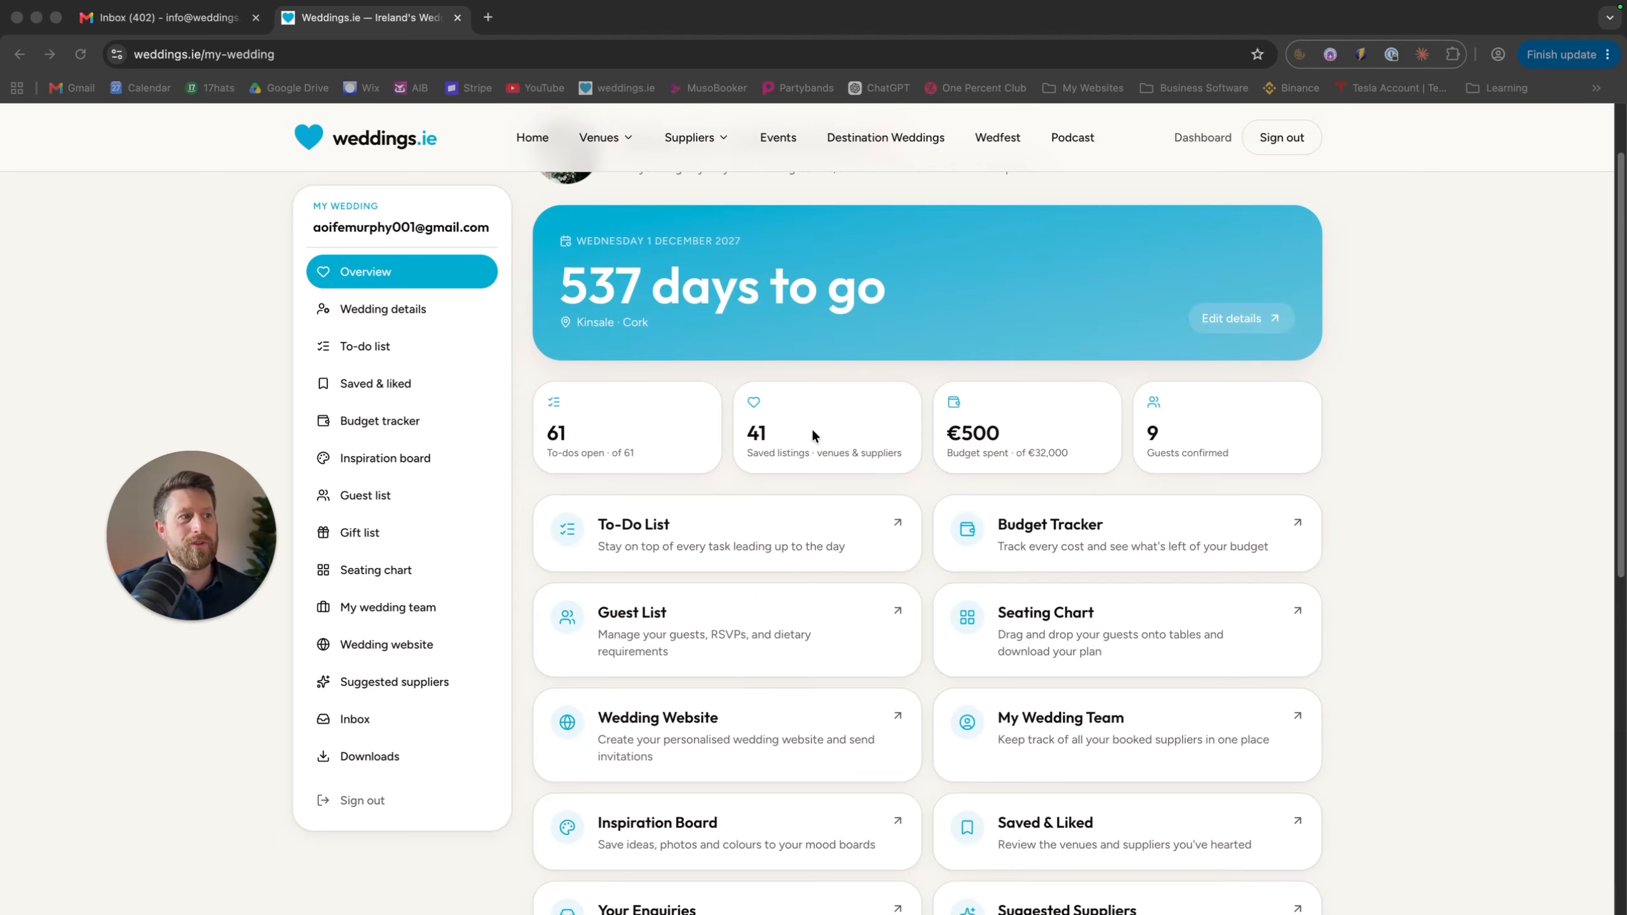
{"action": "scroll", "coordinate": [739, 576], "scroll_direction": "up", "scroll_amount": 1}
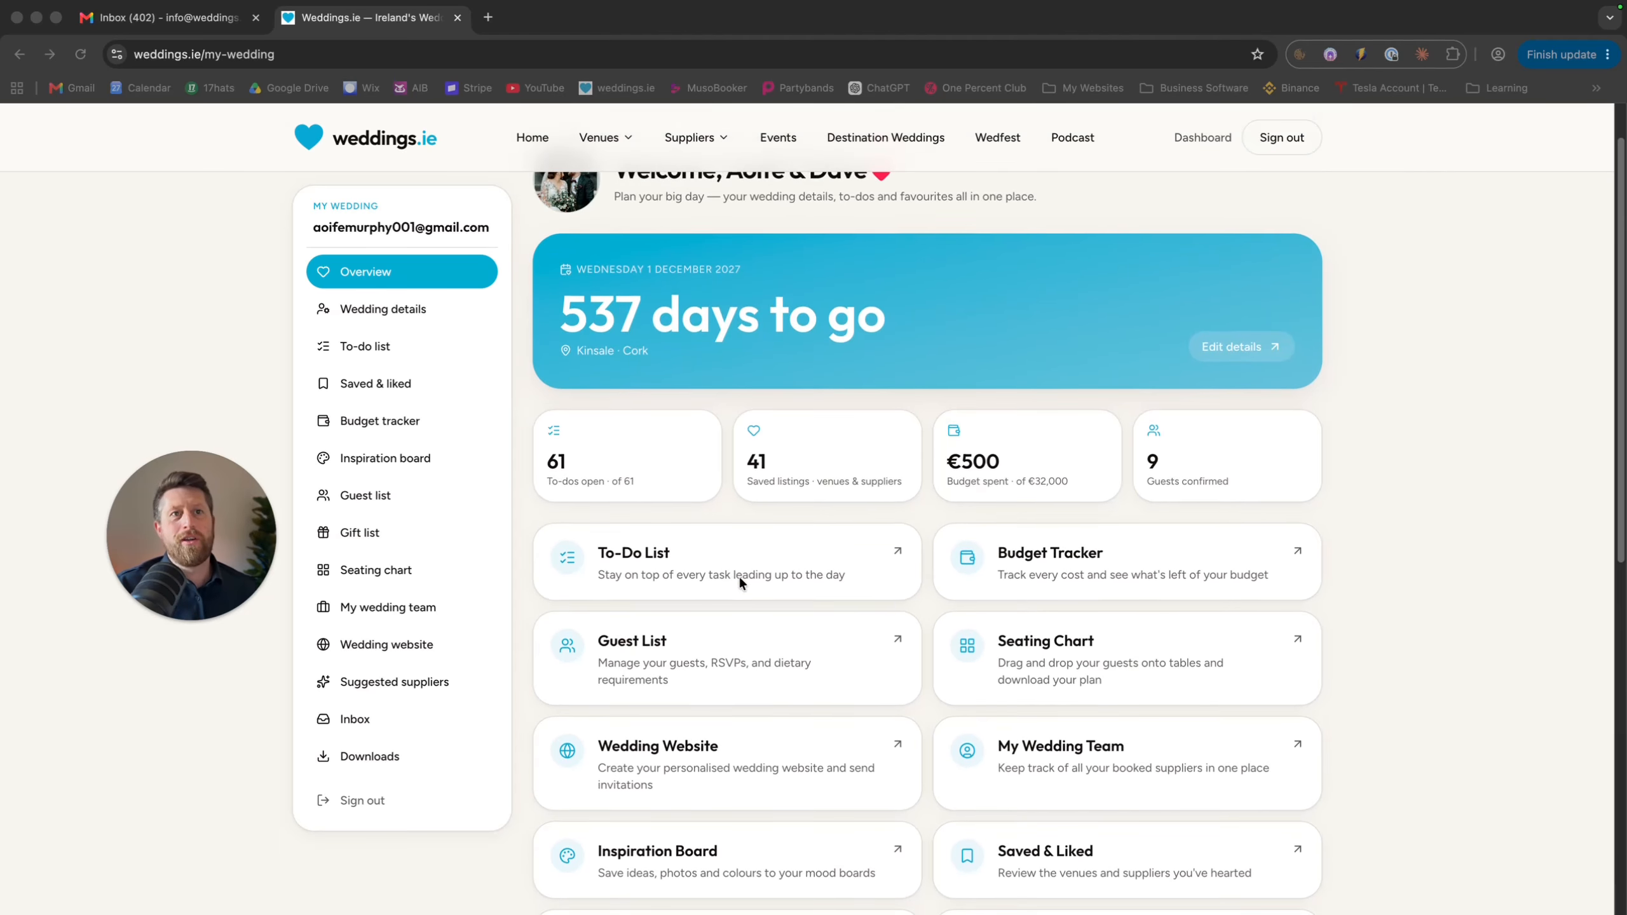
{"action": "scroll", "coordinate": [738, 581], "scroll_direction": "up", "scroll_amount": 2}
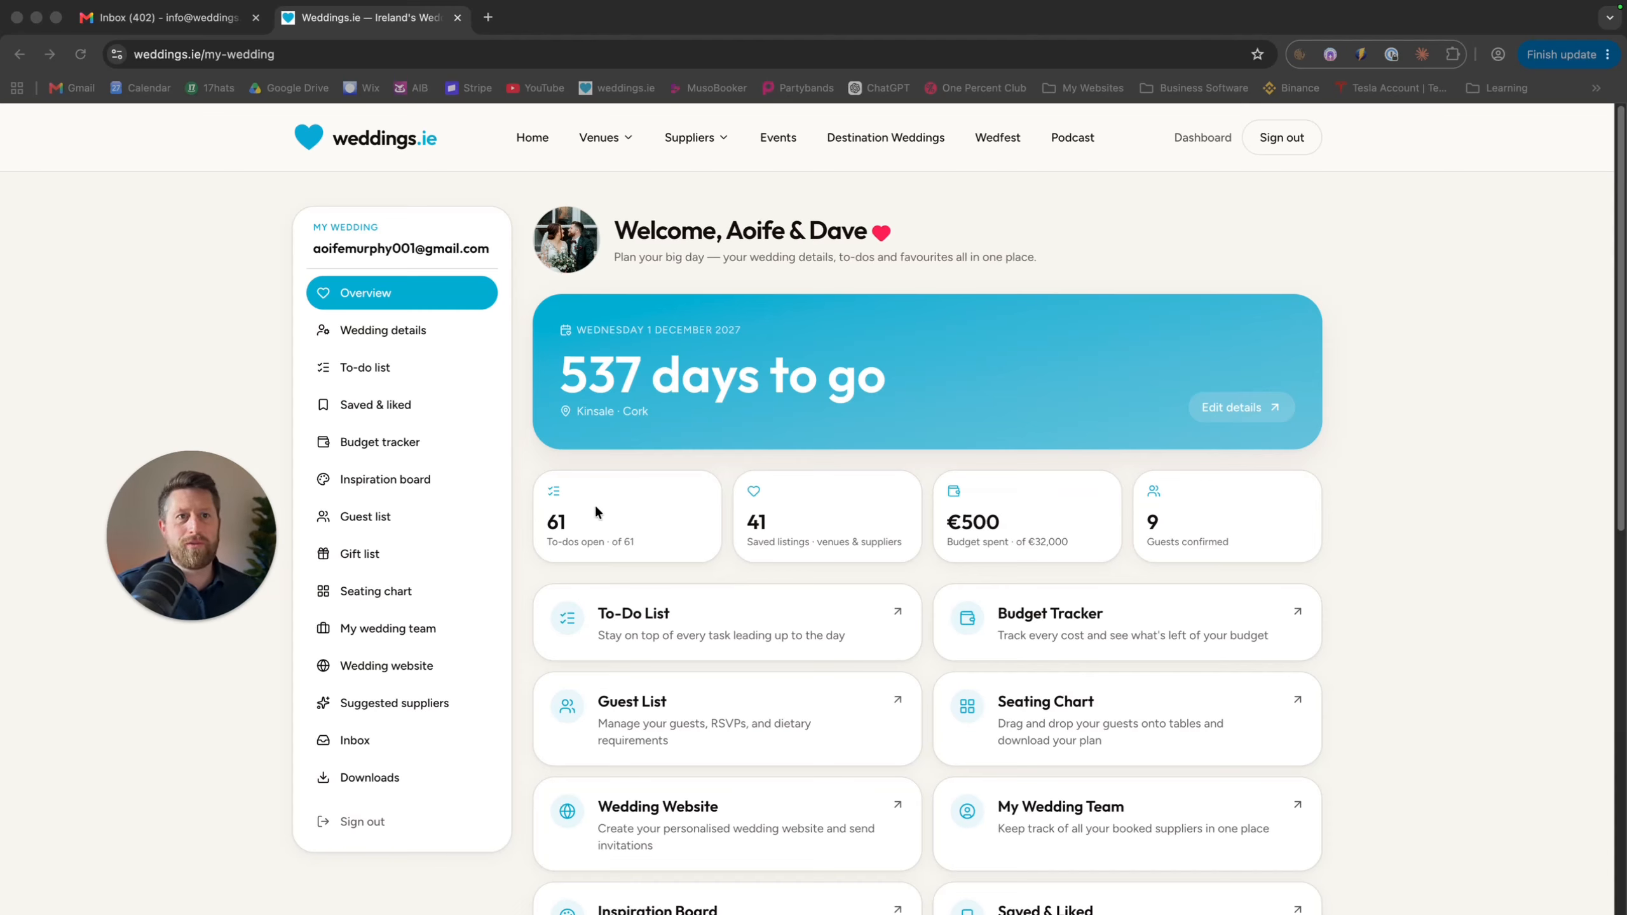
Review the wedding details: both partners' names, the date, Cork as county and the Kinsale venue
{"action": "left_click", "coordinate": [414, 329]}
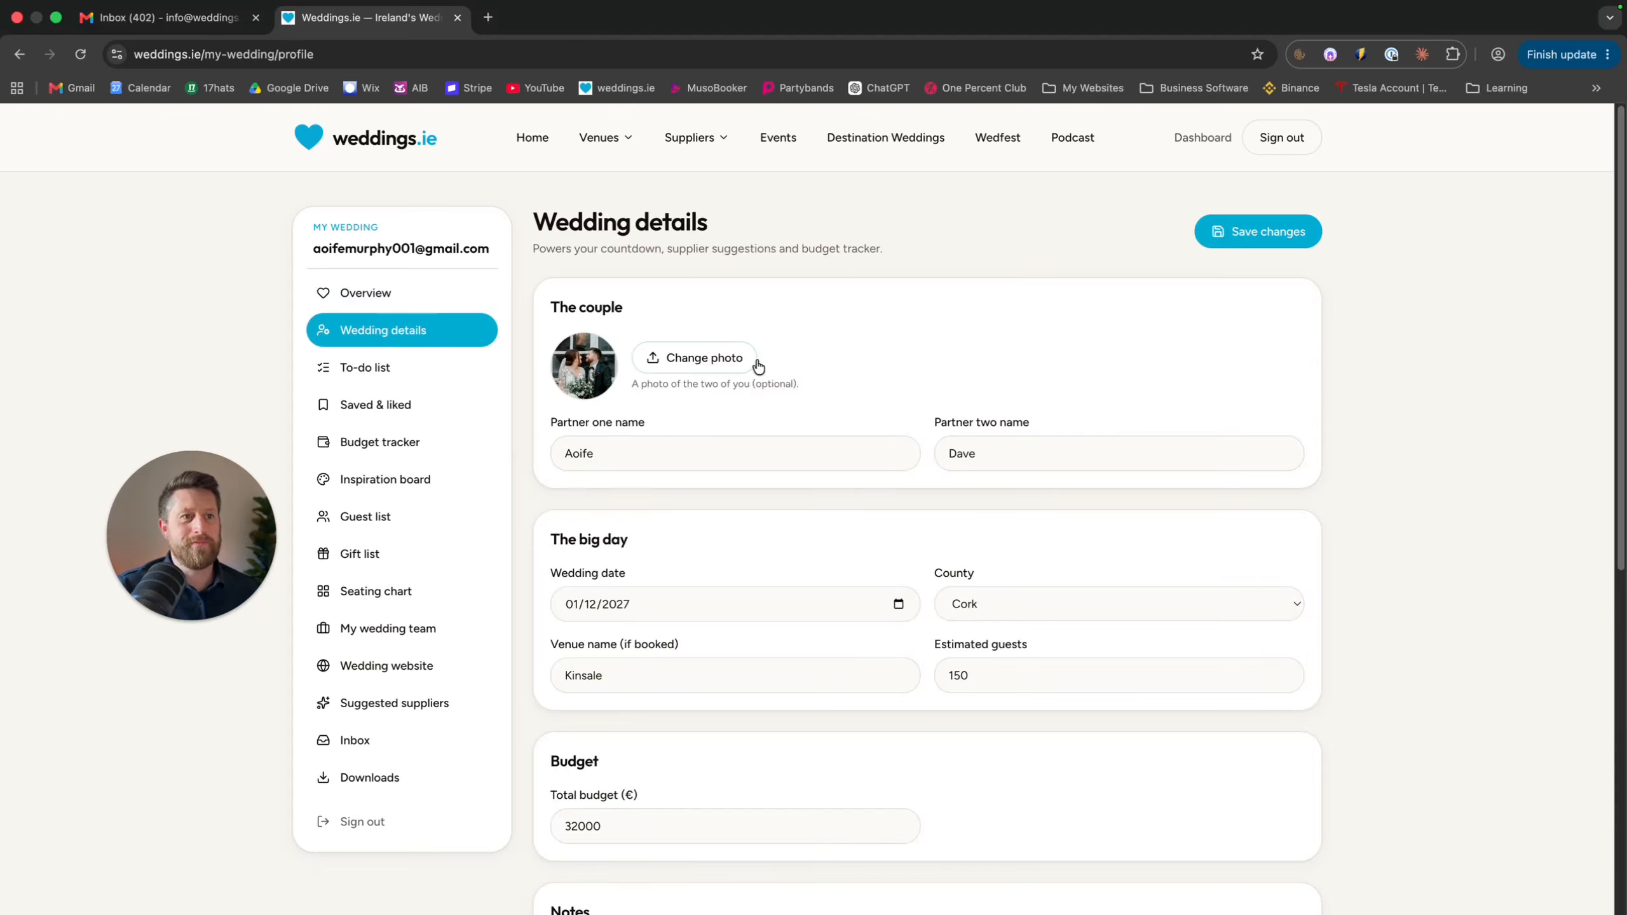
{"action": "scroll", "coordinate": [806, 348], "scroll_direction": "down", "scroll_amount": 1}
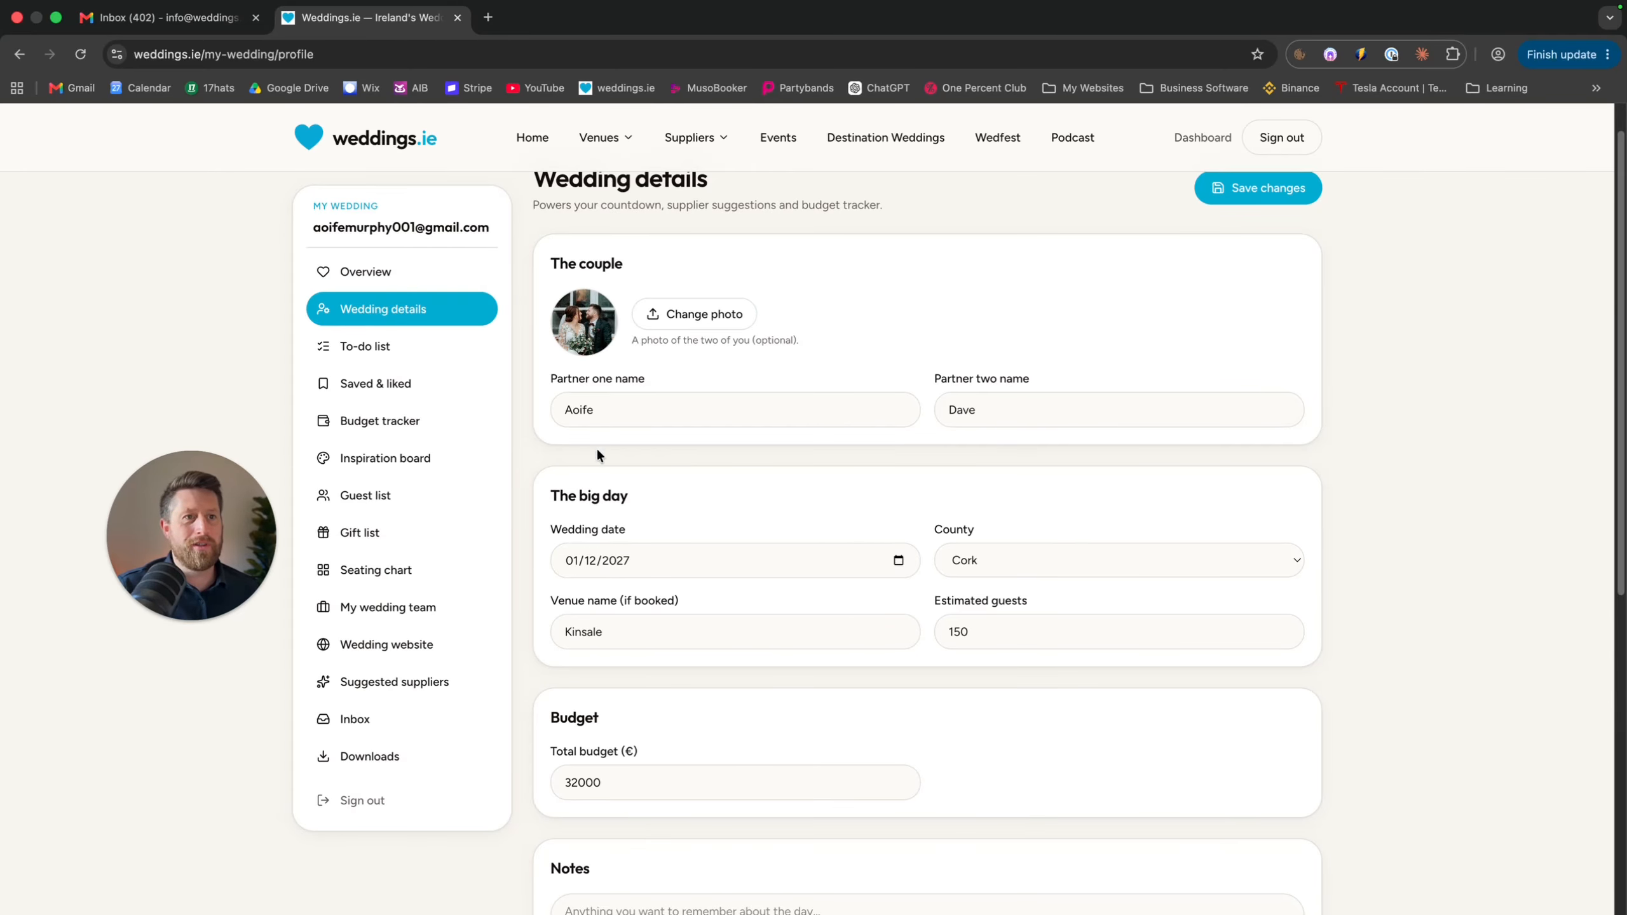
{"action": "left_click", "coordinate": [651, 412]}
{"action": "left_click", "coordinate": [989, 413]}
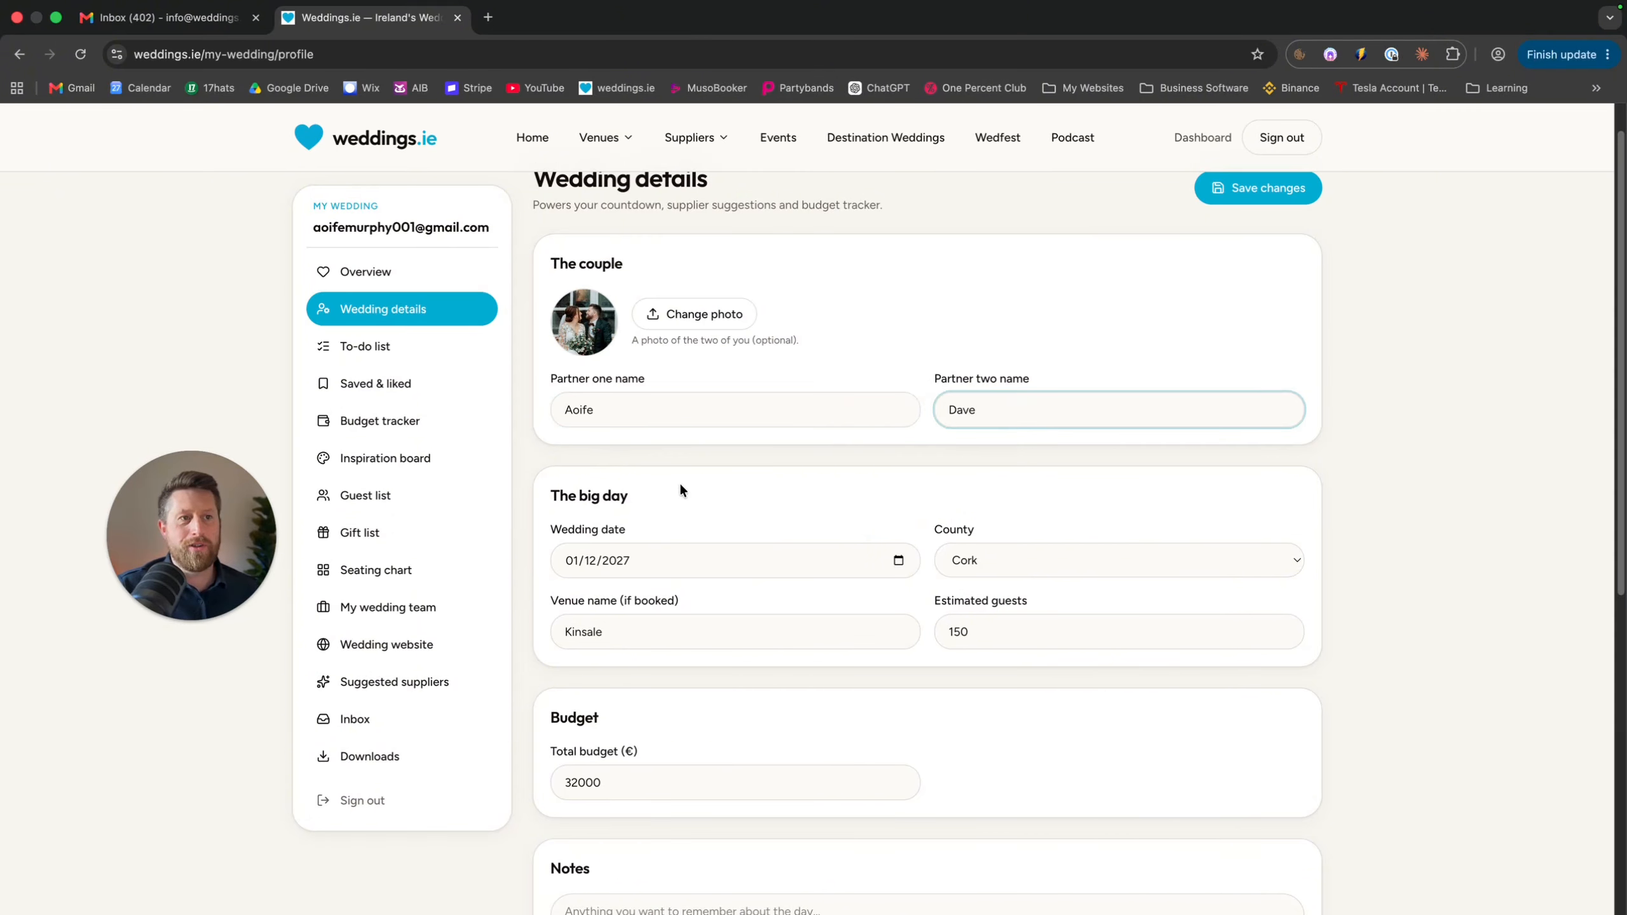
{"action": "scroll", "coordinate": [715, 565], "scroll_direction": "down", "scroll_amount": 3}
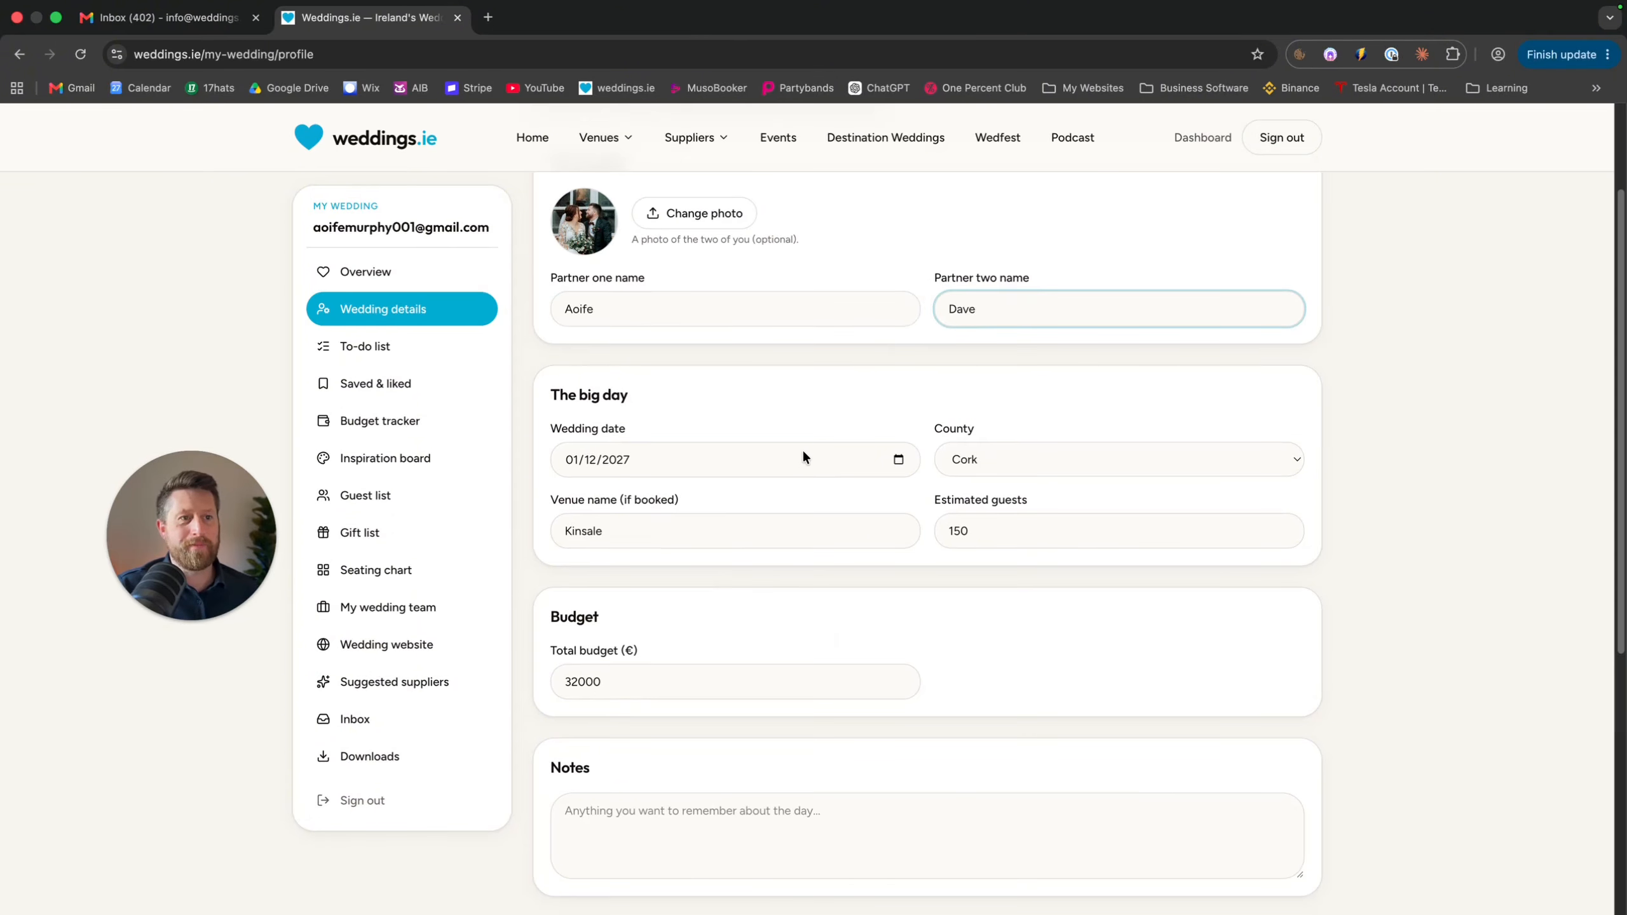
{"action": "left_click", "coordinate": [797, 457]}
{"action": "left_click", "coordinate": [1038, 460]}
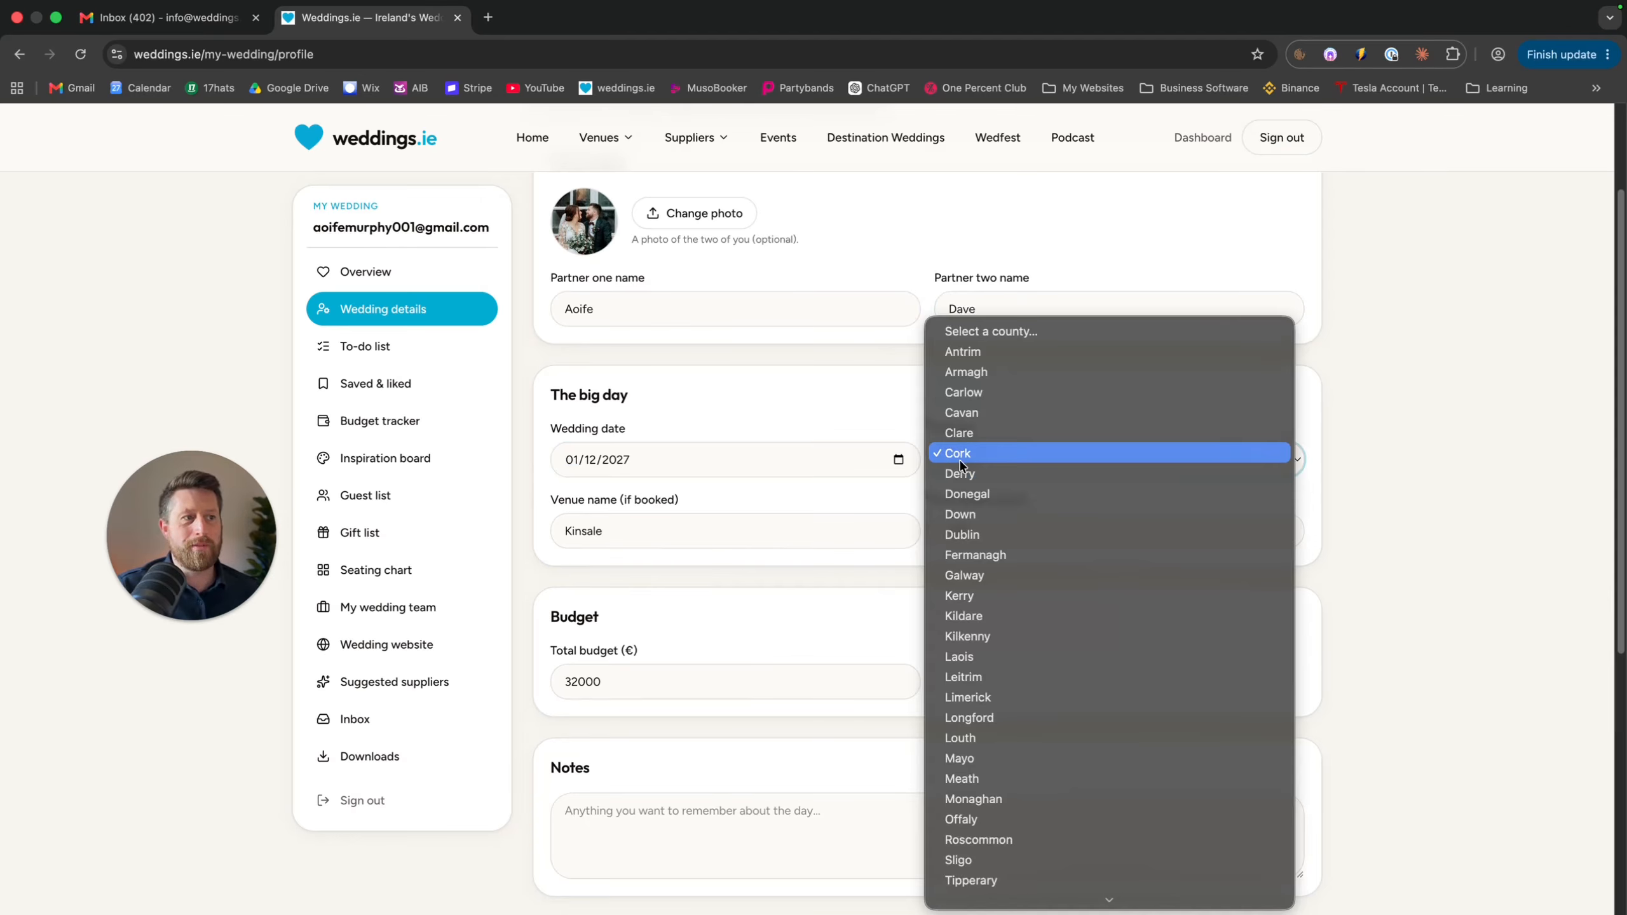
{"action": "left_click", "coordinate": [961, 455]}
{"action": "left_click", "coordinate": [735, 527]}
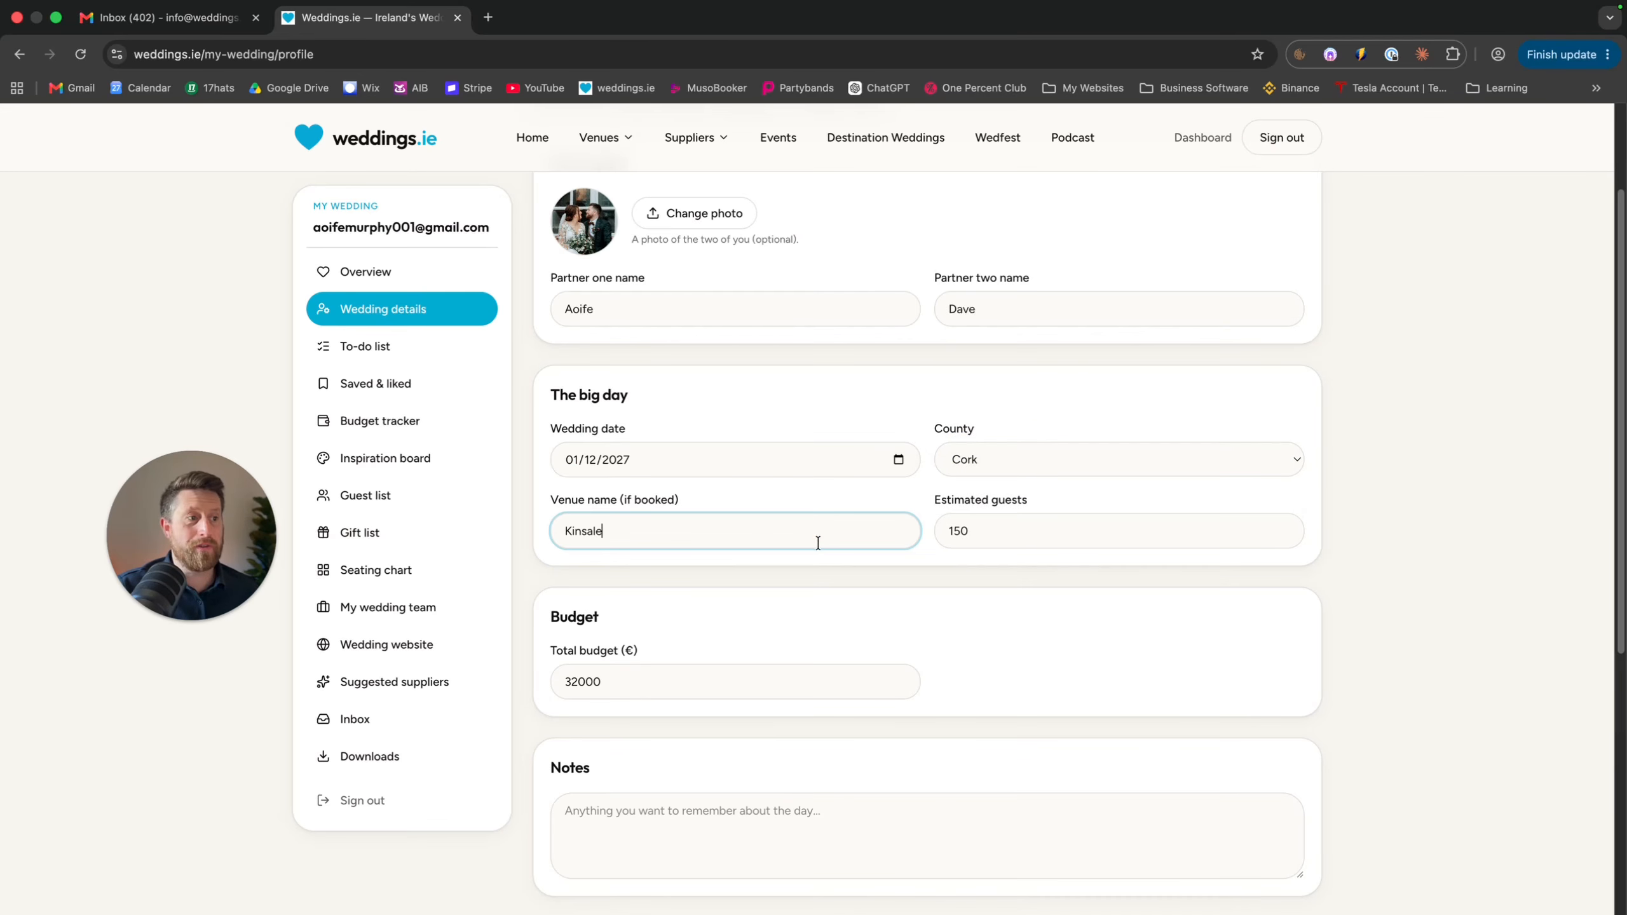
Check the €32,000 budget, save the wedding details and return to the overview
{"action": "scroll", "coordinate": [705, 667], "scroll_direction": "down", "scroll_amount": 1}
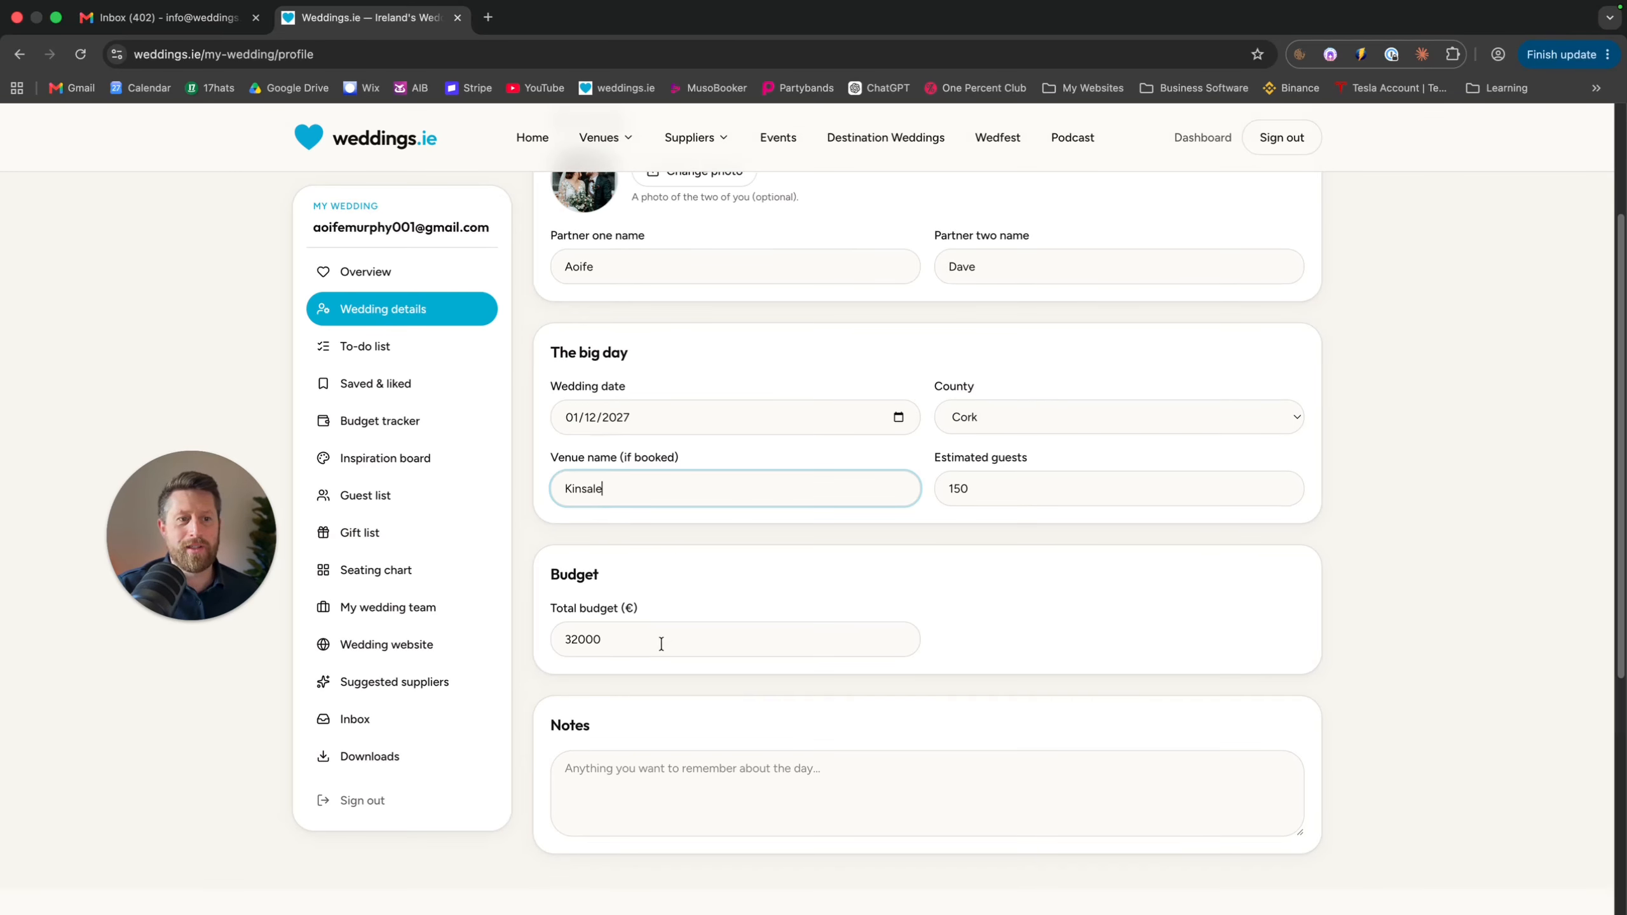
{"action": "left_click", "coordinate": [661, 640]}
{"action": "left_click", "coordinate": [706, 603]}
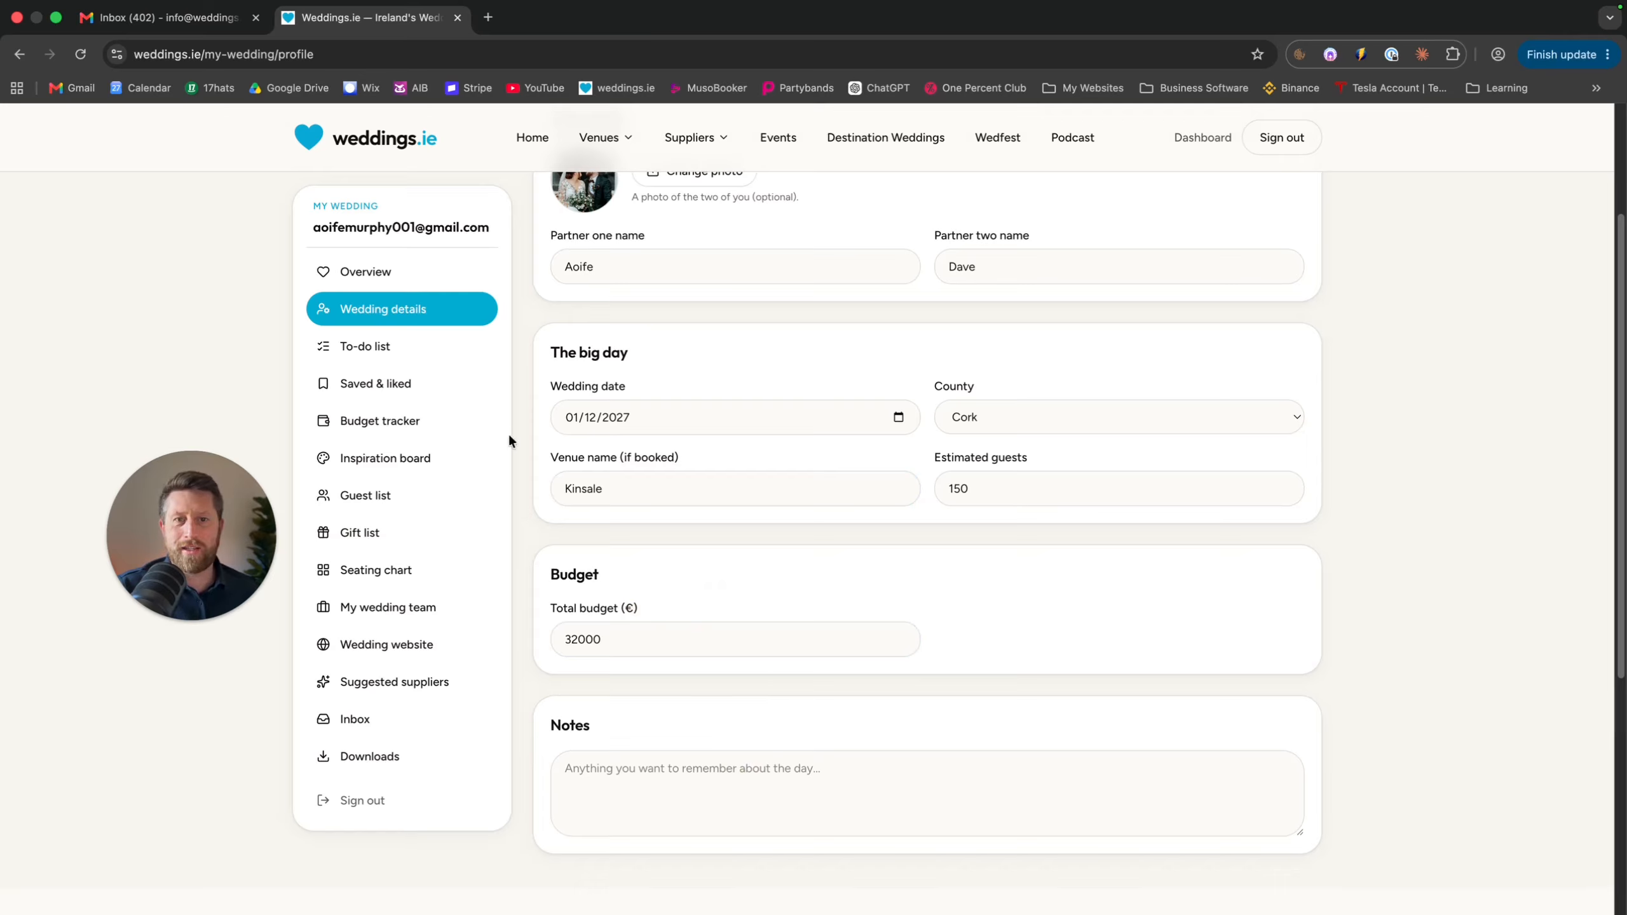
{"action": "scroll", "coordinate": [605, 427], "scroll_direction": "up", "scroll_amount": 4}
{"action": "left_click", "coordinate": [1266, 241]}
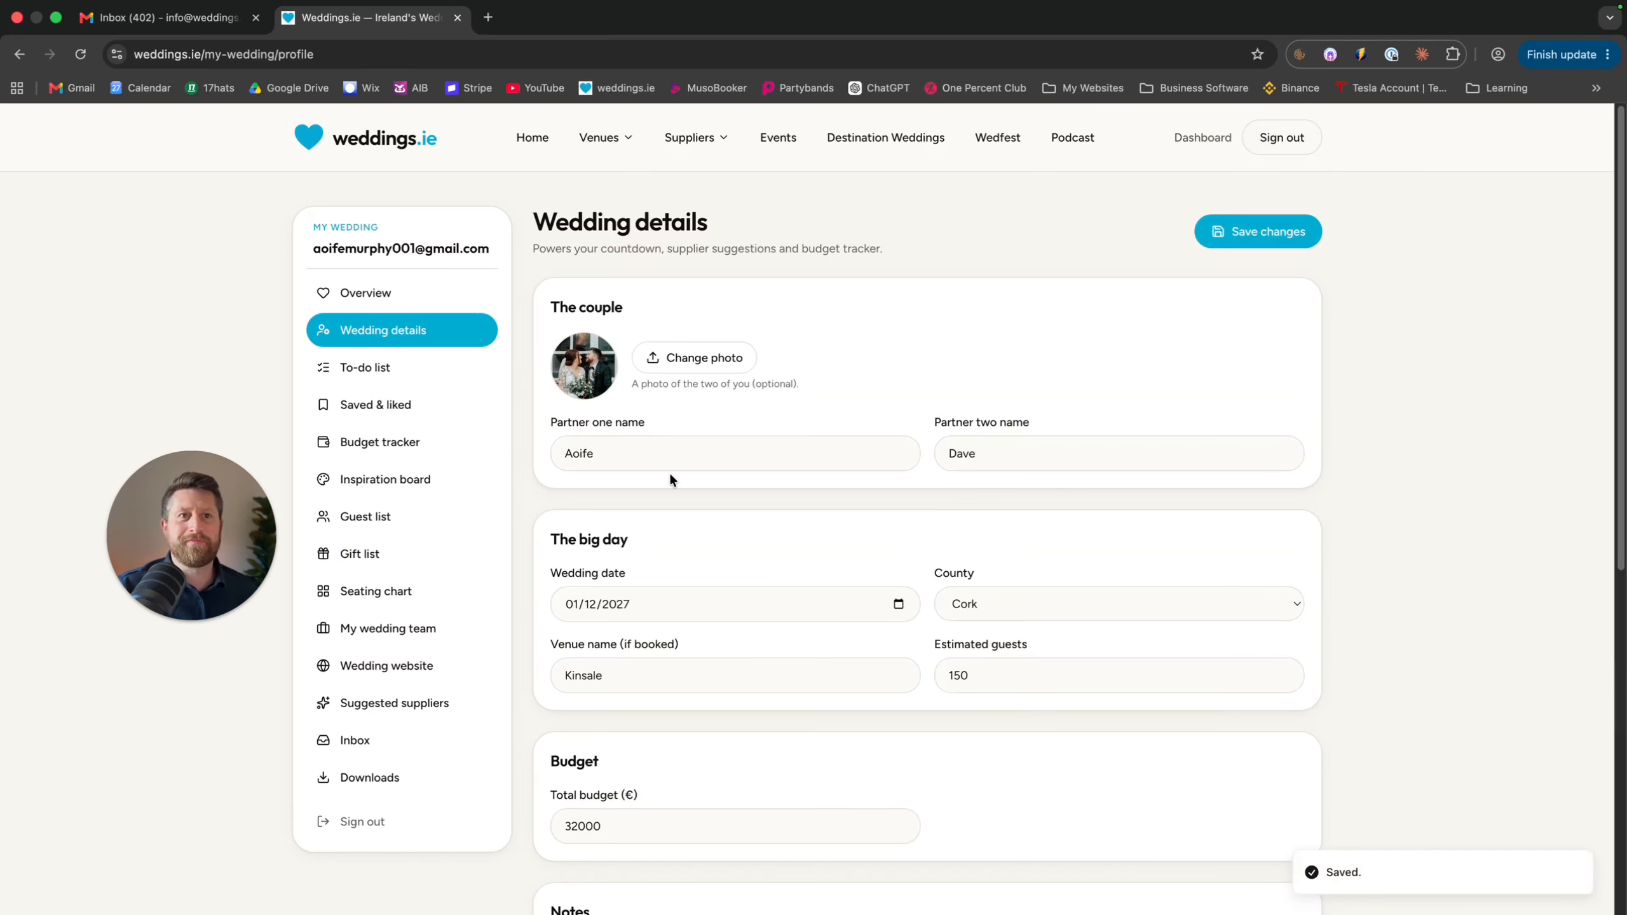
{"action": "left_click", "coordinate": [401, 295]}
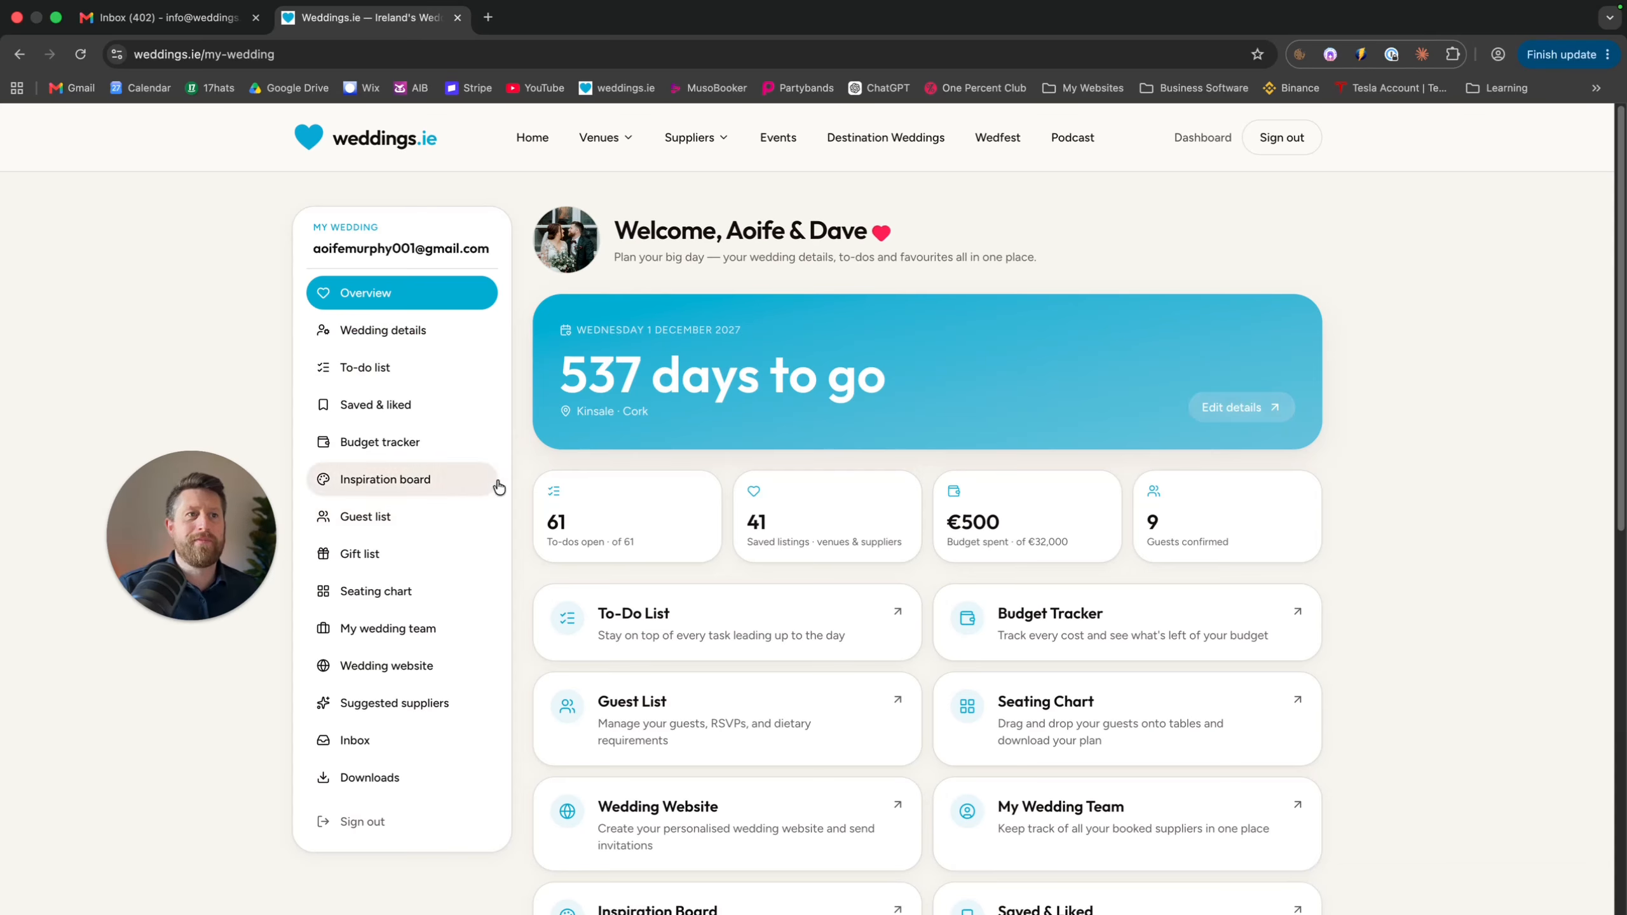
On the to-do list, enter the new task 'Get Giftfor james'
{"action": "left_click", "coordinate": [411, 373]}
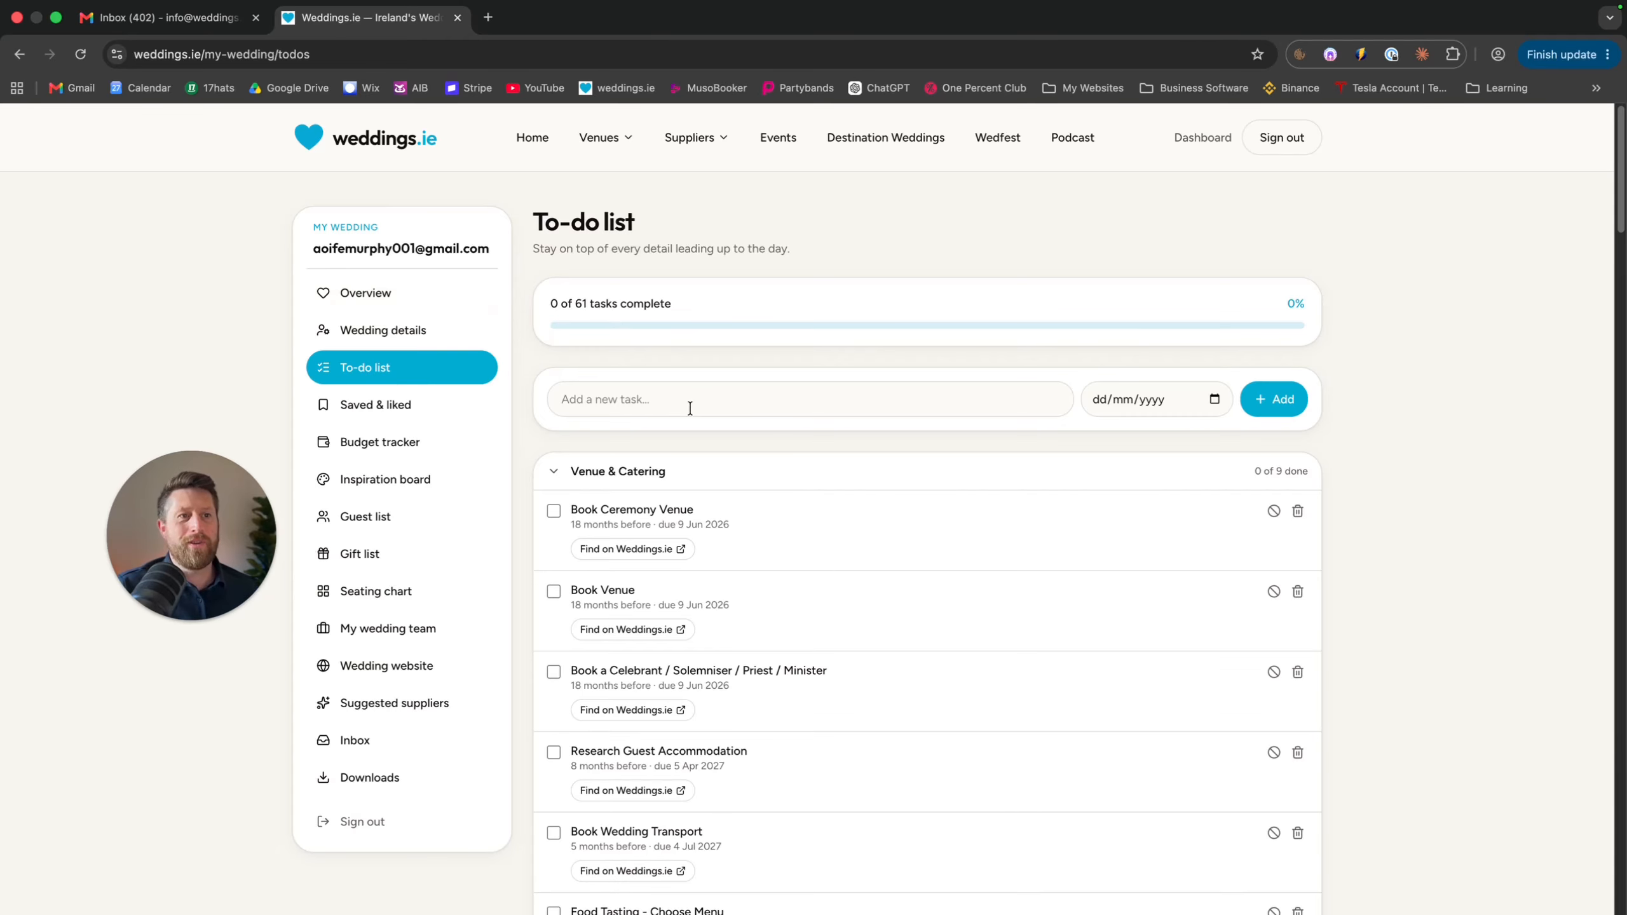
{"action": "left_click", "coordinate": [647, 399]}
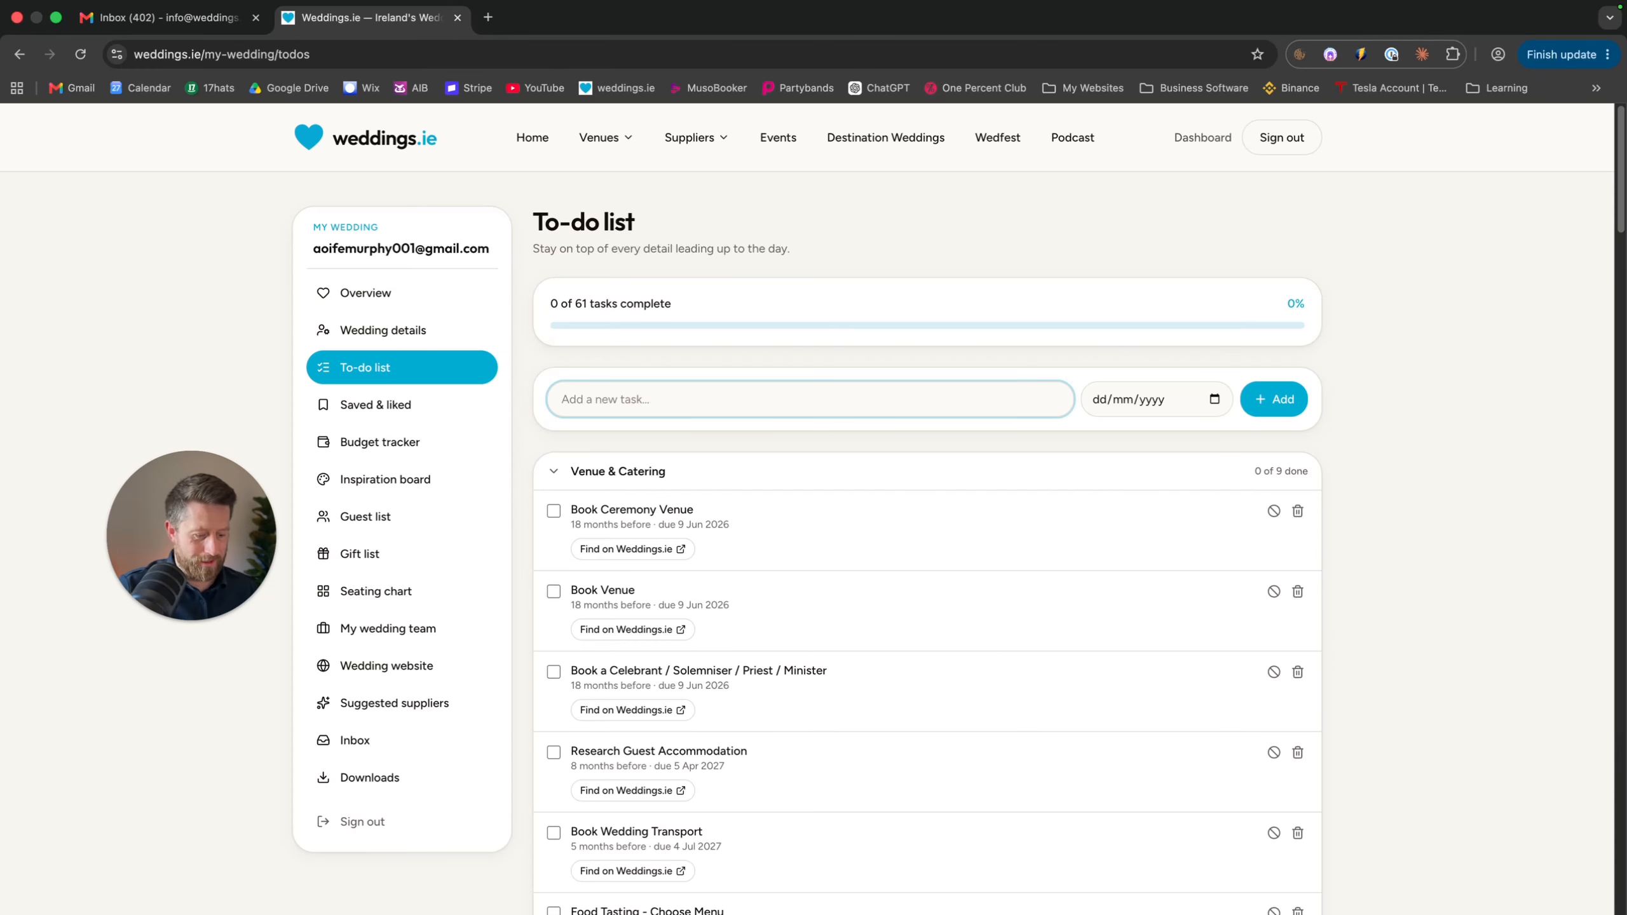
{"action": "type", "text": "Get Gif "}
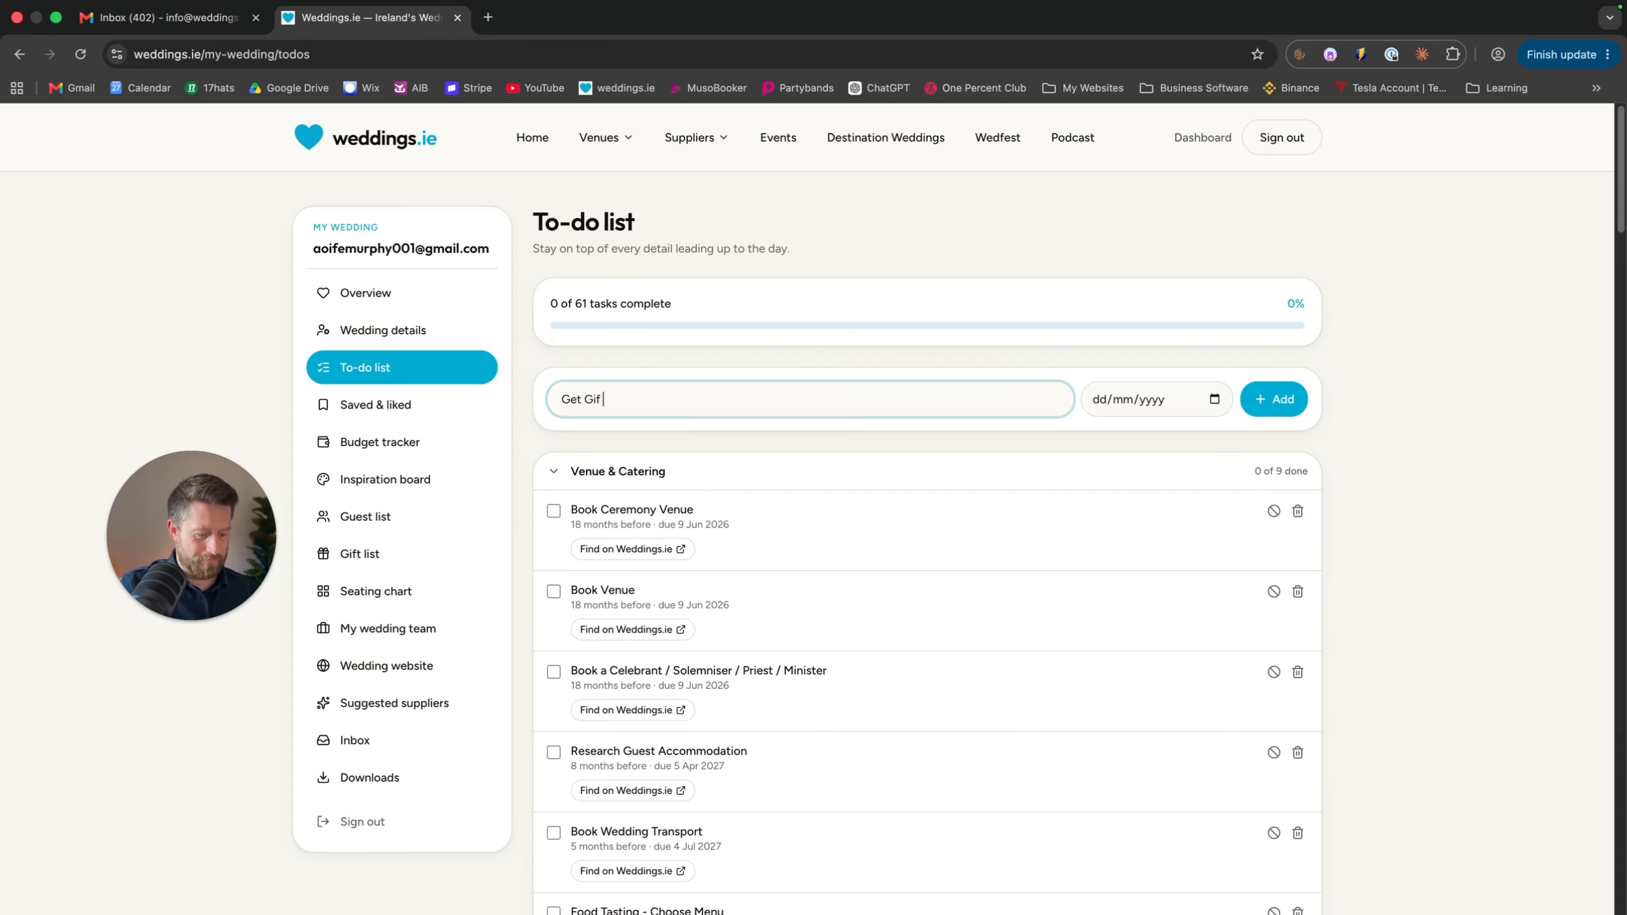
{"action": "type", "text": "for james"}
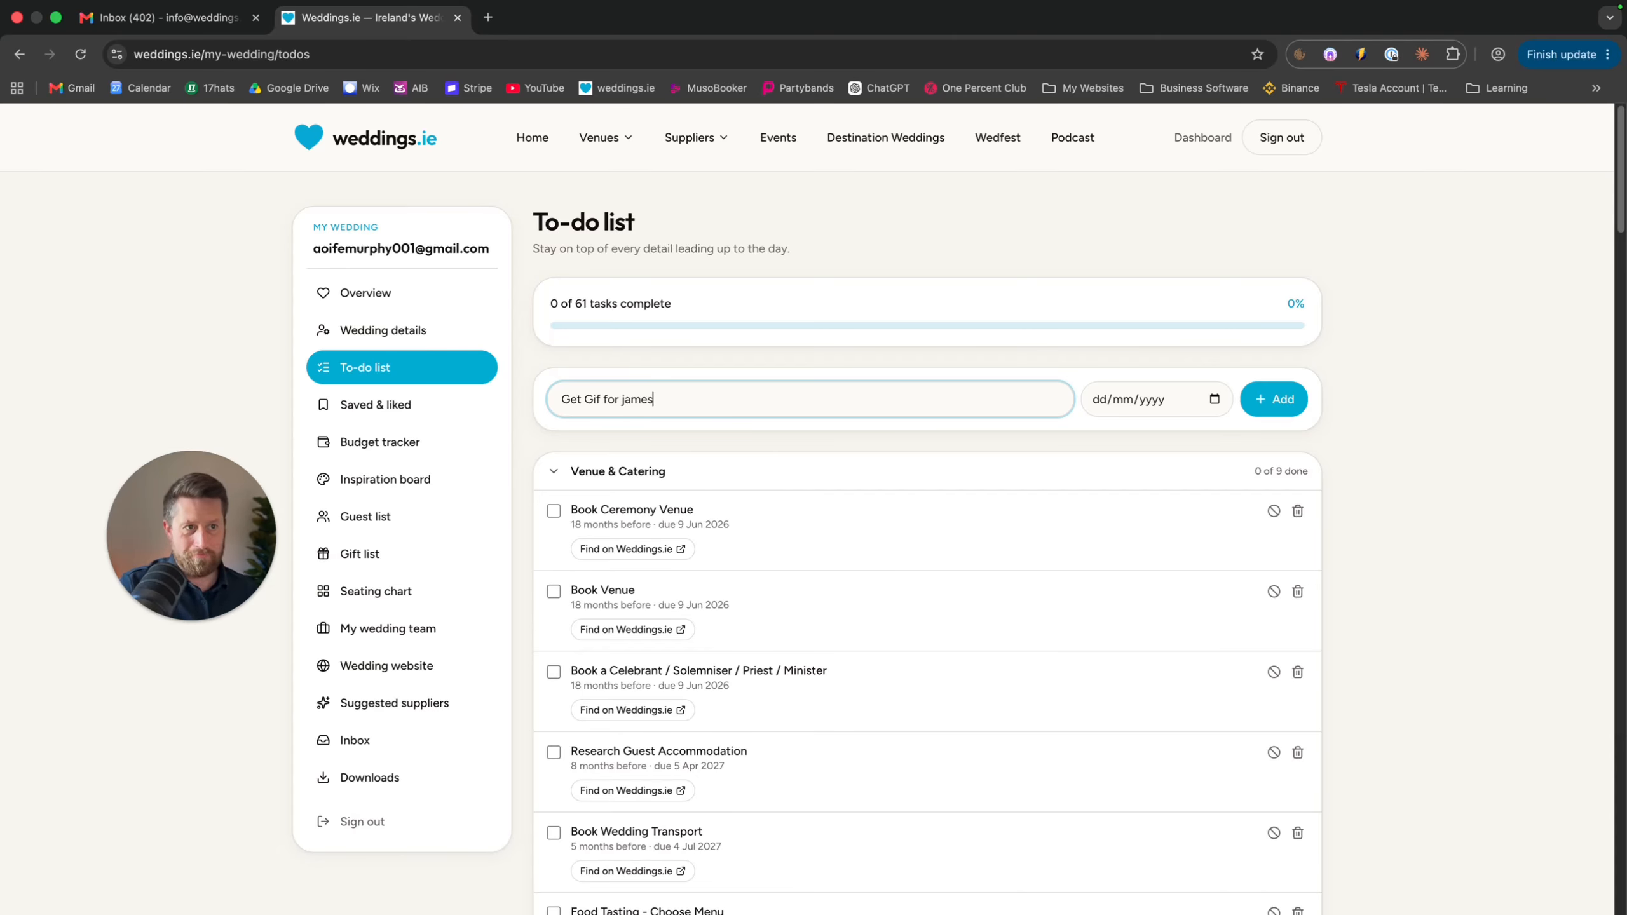
{"action": "left_click", "coordinate": [603, 399]}
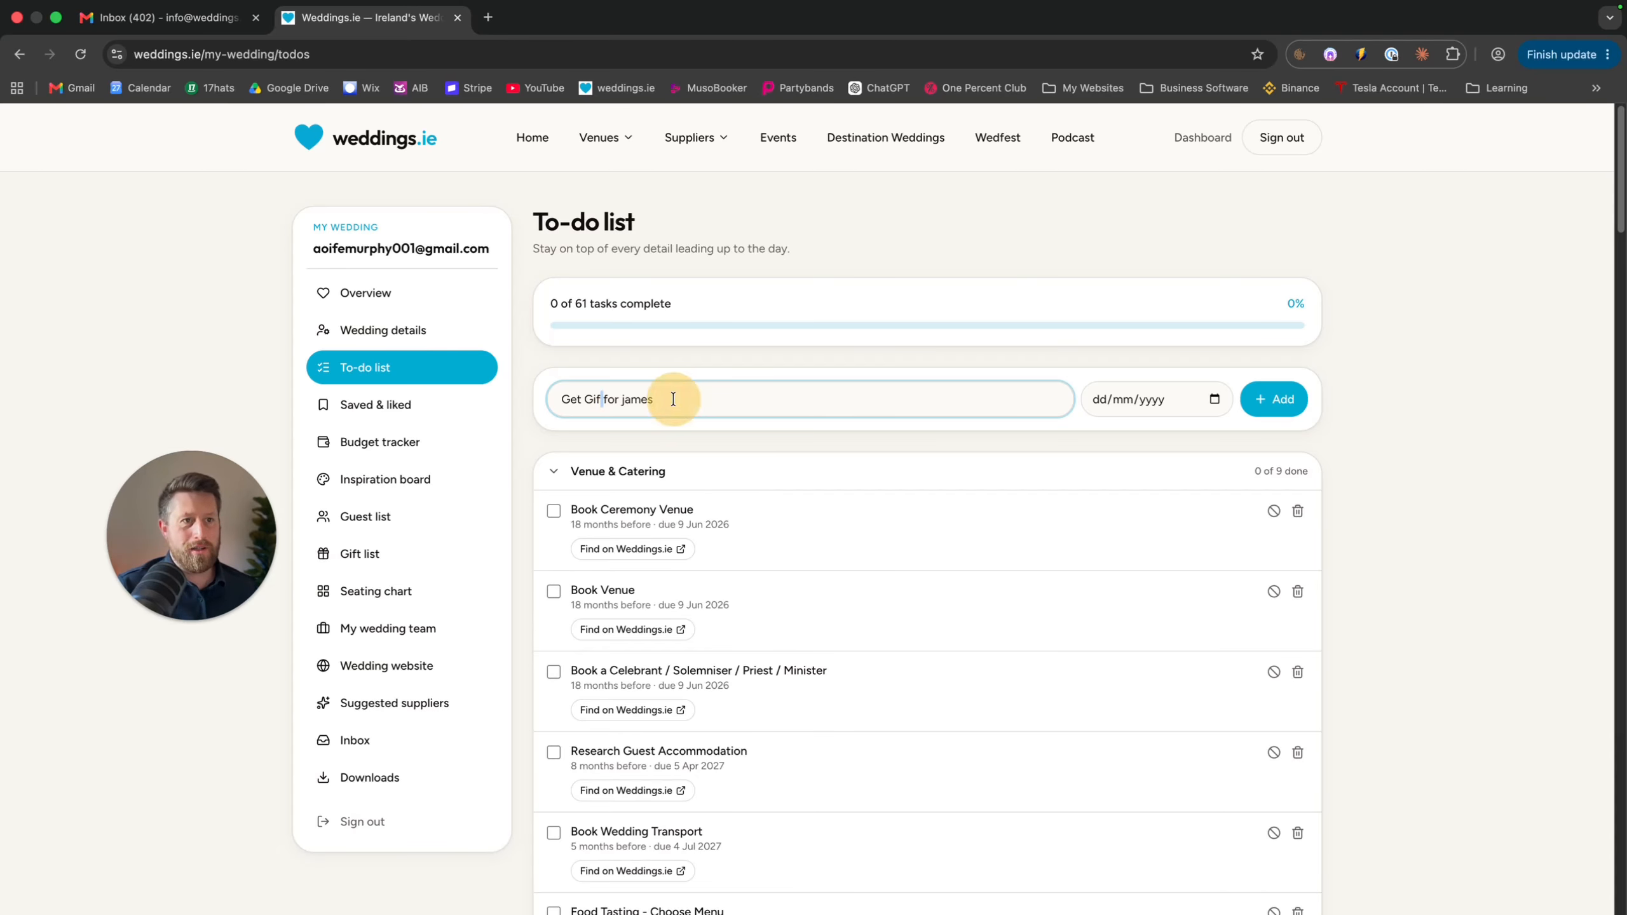
{"action": "type", "text": "t"}
Give the gift task a 27 September 2026 due date and add it
{"action": "left_click", "coordinate": [1200, 399]}
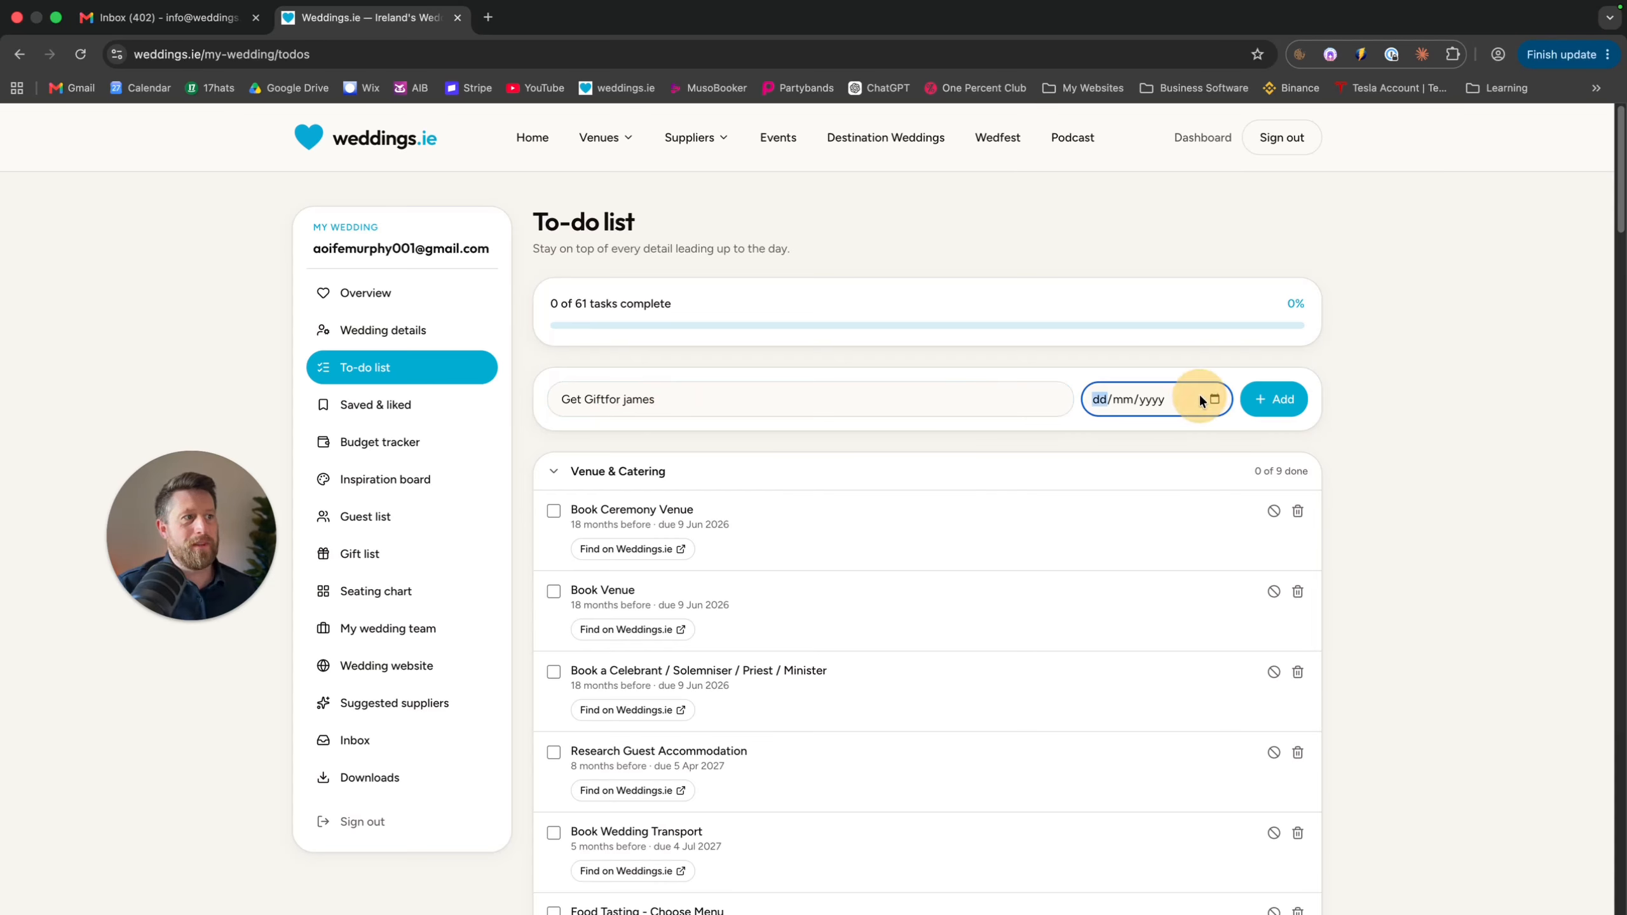
{"action": "left_click", "coordinate": [1214, 397]}
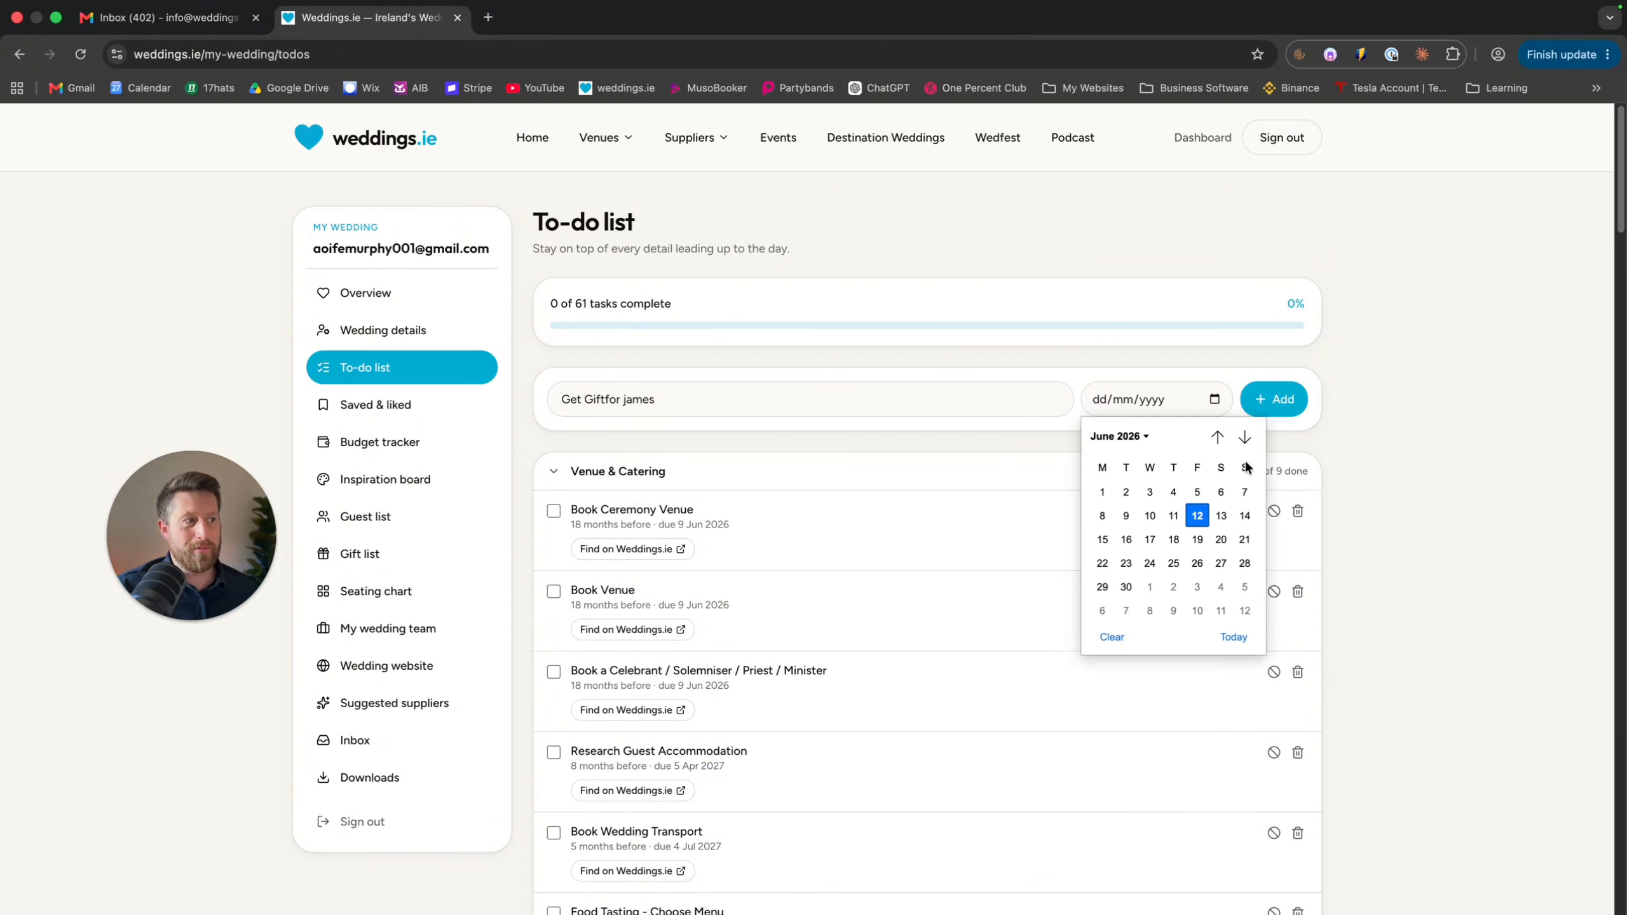
{"action": "left_click", "coordinate": [1243, 436]}
{"action": "left_click", "coordinate": [1242, 437]}
{"action": "left_click", "coordinate": [1243, 436]}
{"action": "left_click", "coordinate": [1244, 565]}
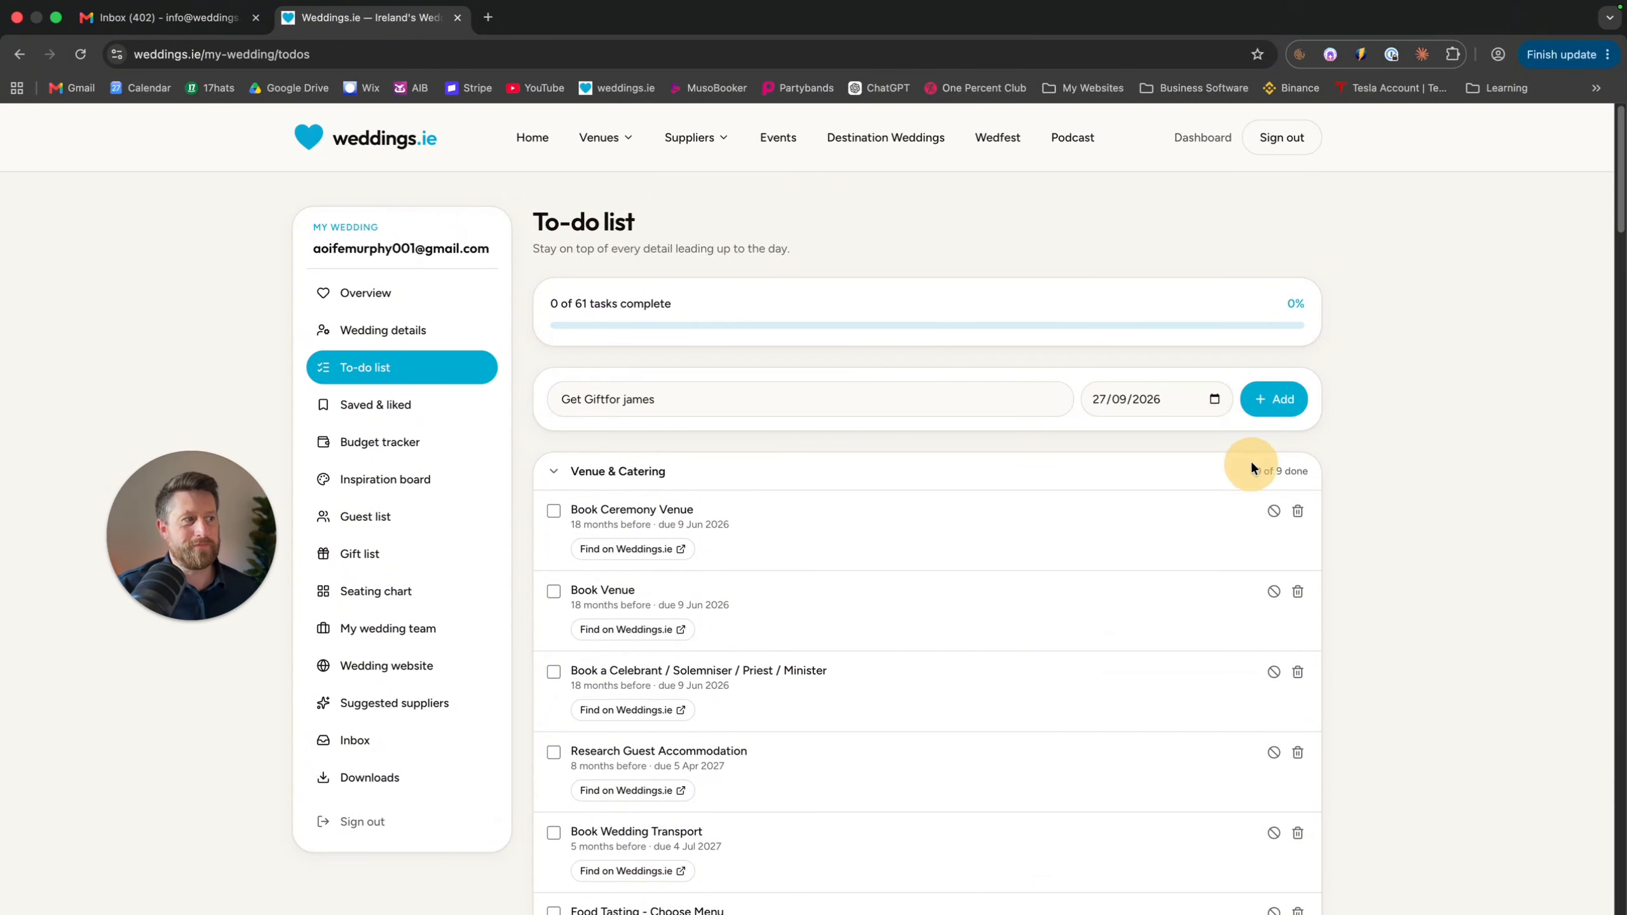
{"action": "left_click", "coordinate": [1264, 399]}
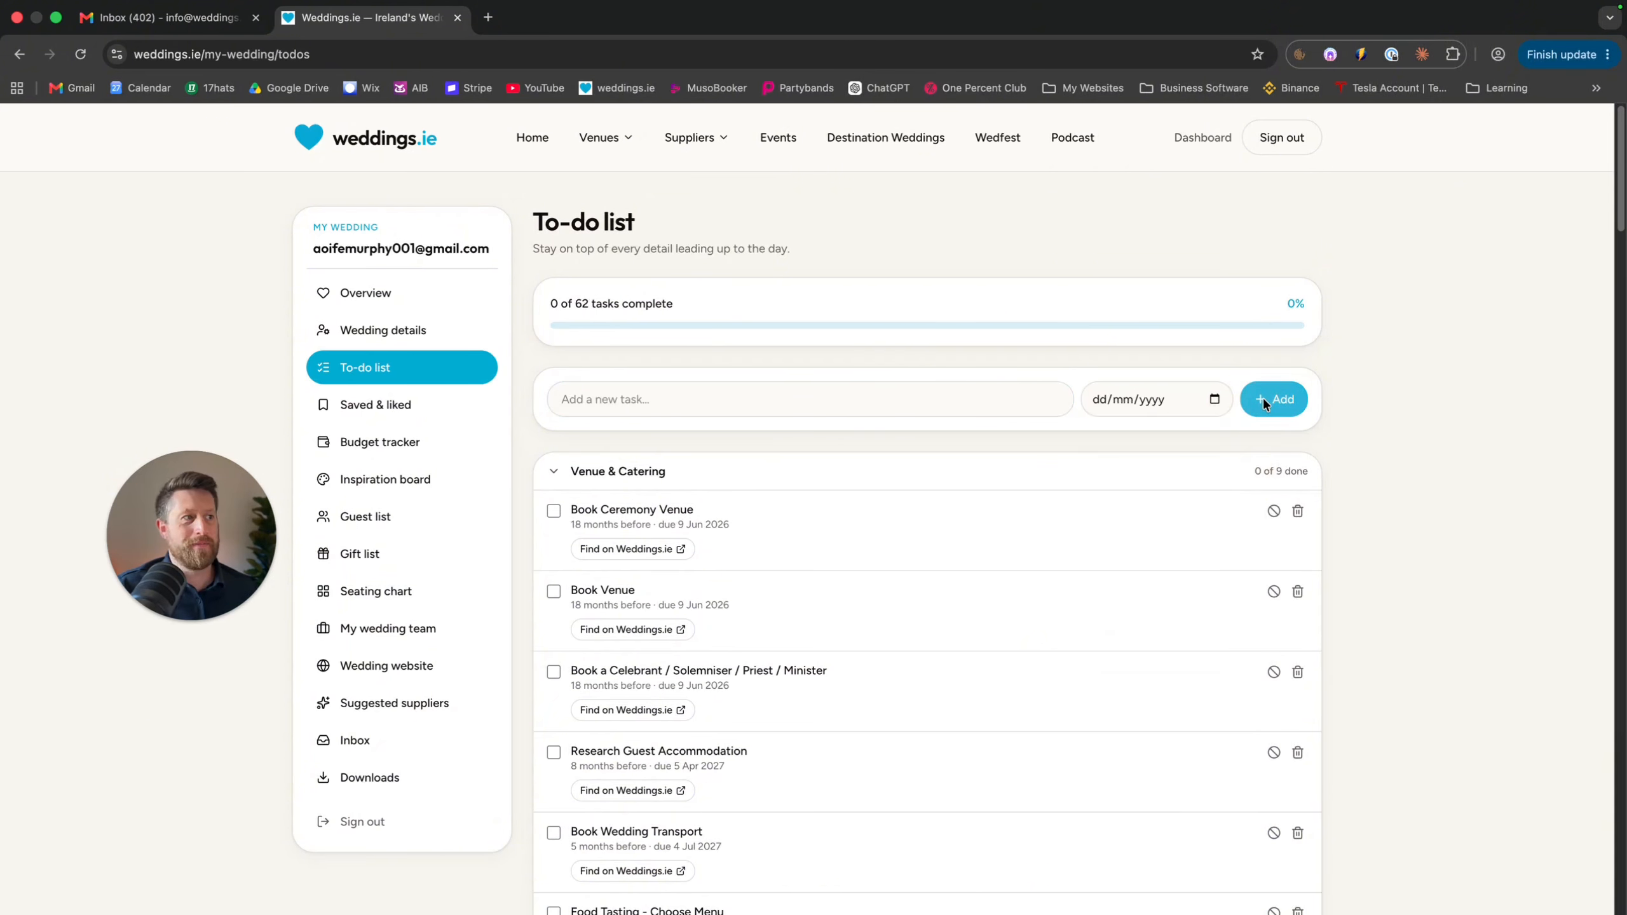
{"action": "scroll", "coordinate": [1050, 577], "scroll_direction": "down", "scroll_amount": 20}
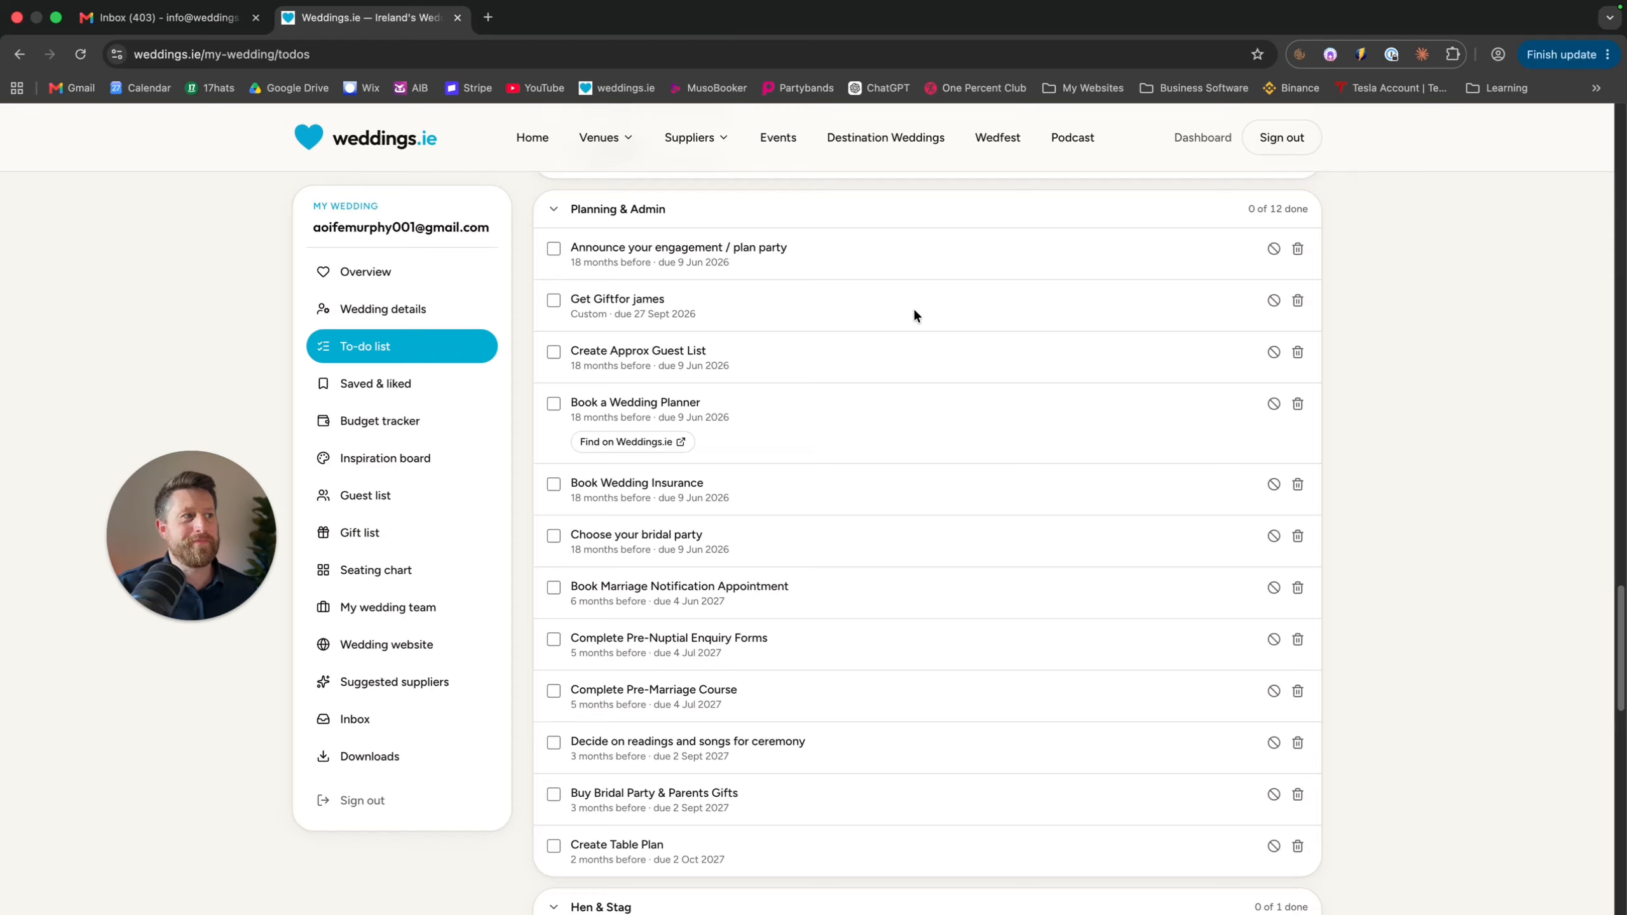
Collapse the Venue & Catering, Photography & Videography, Music & Entertainment and Beauty & Attire groups
{"action": "scroll", "coordinate": [913, 313], "scroll_direction": "up", "scroll_amount": 10}
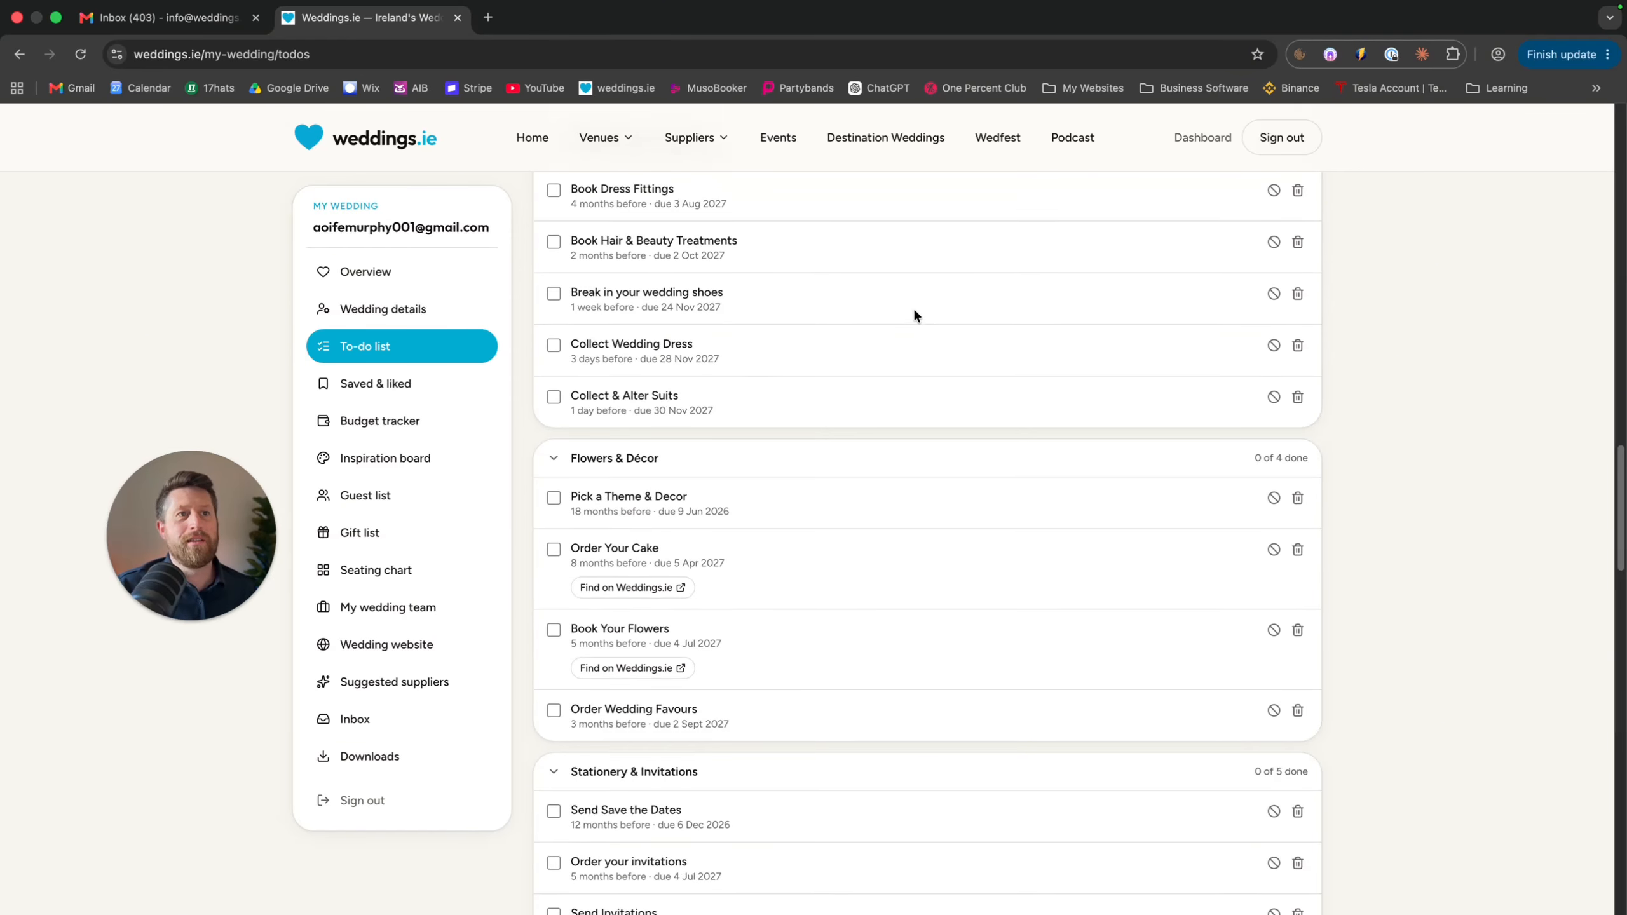
{"action": "scroll", "coordinate": [915, 313], "scroll_direction": "up", "scroll_amount": 10}
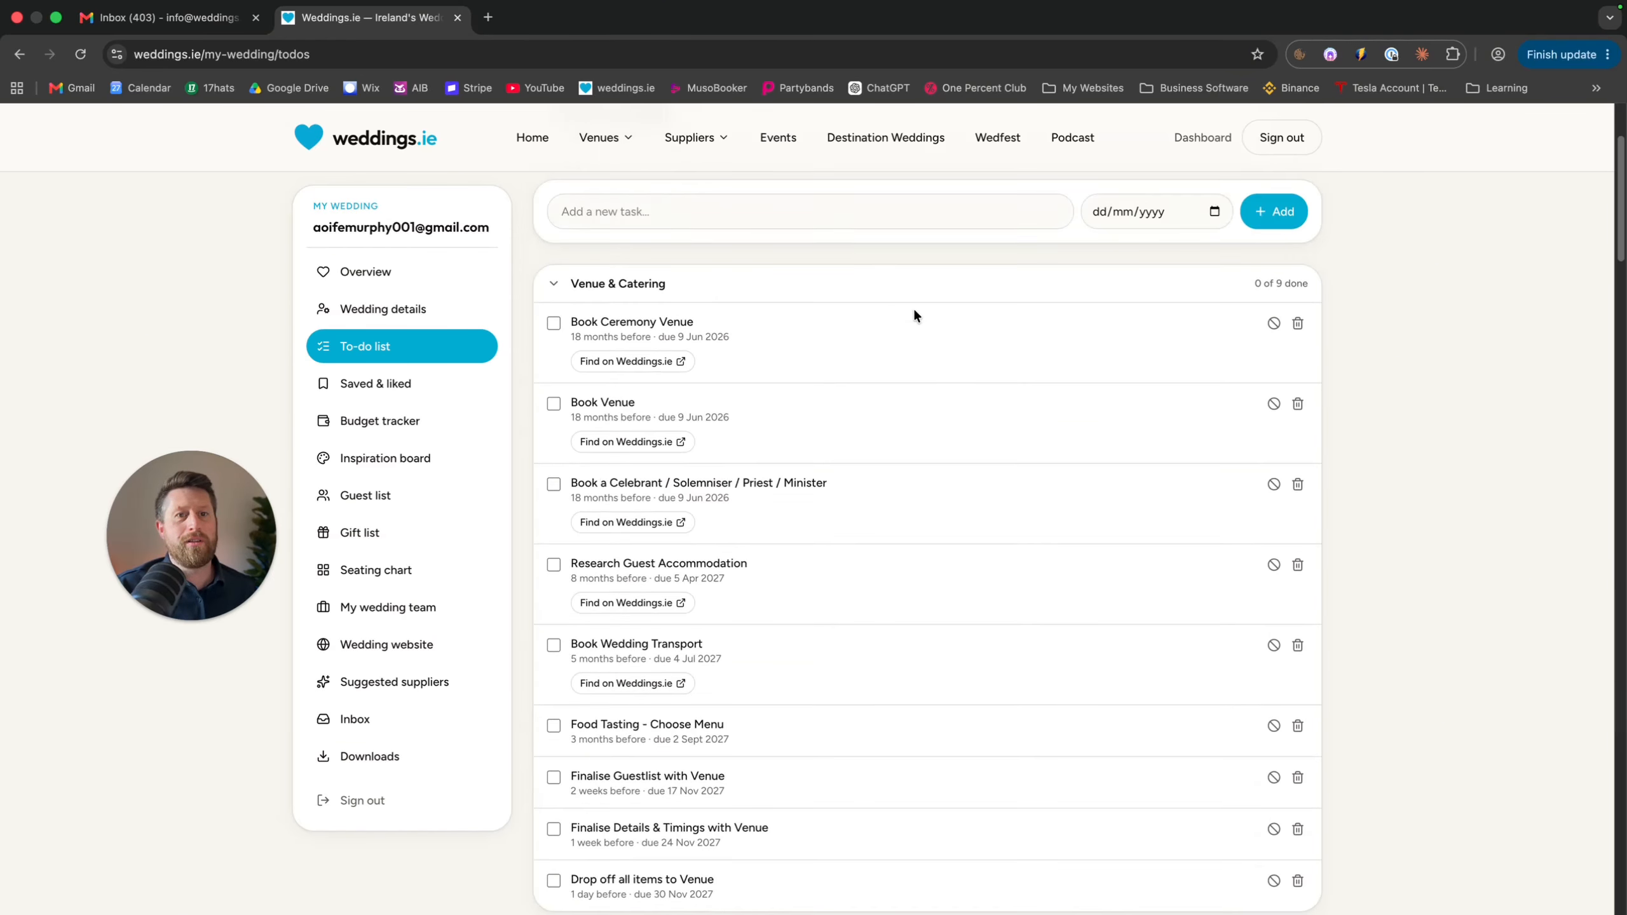
{"action": "left_click", "coordinate": [553, 470]}
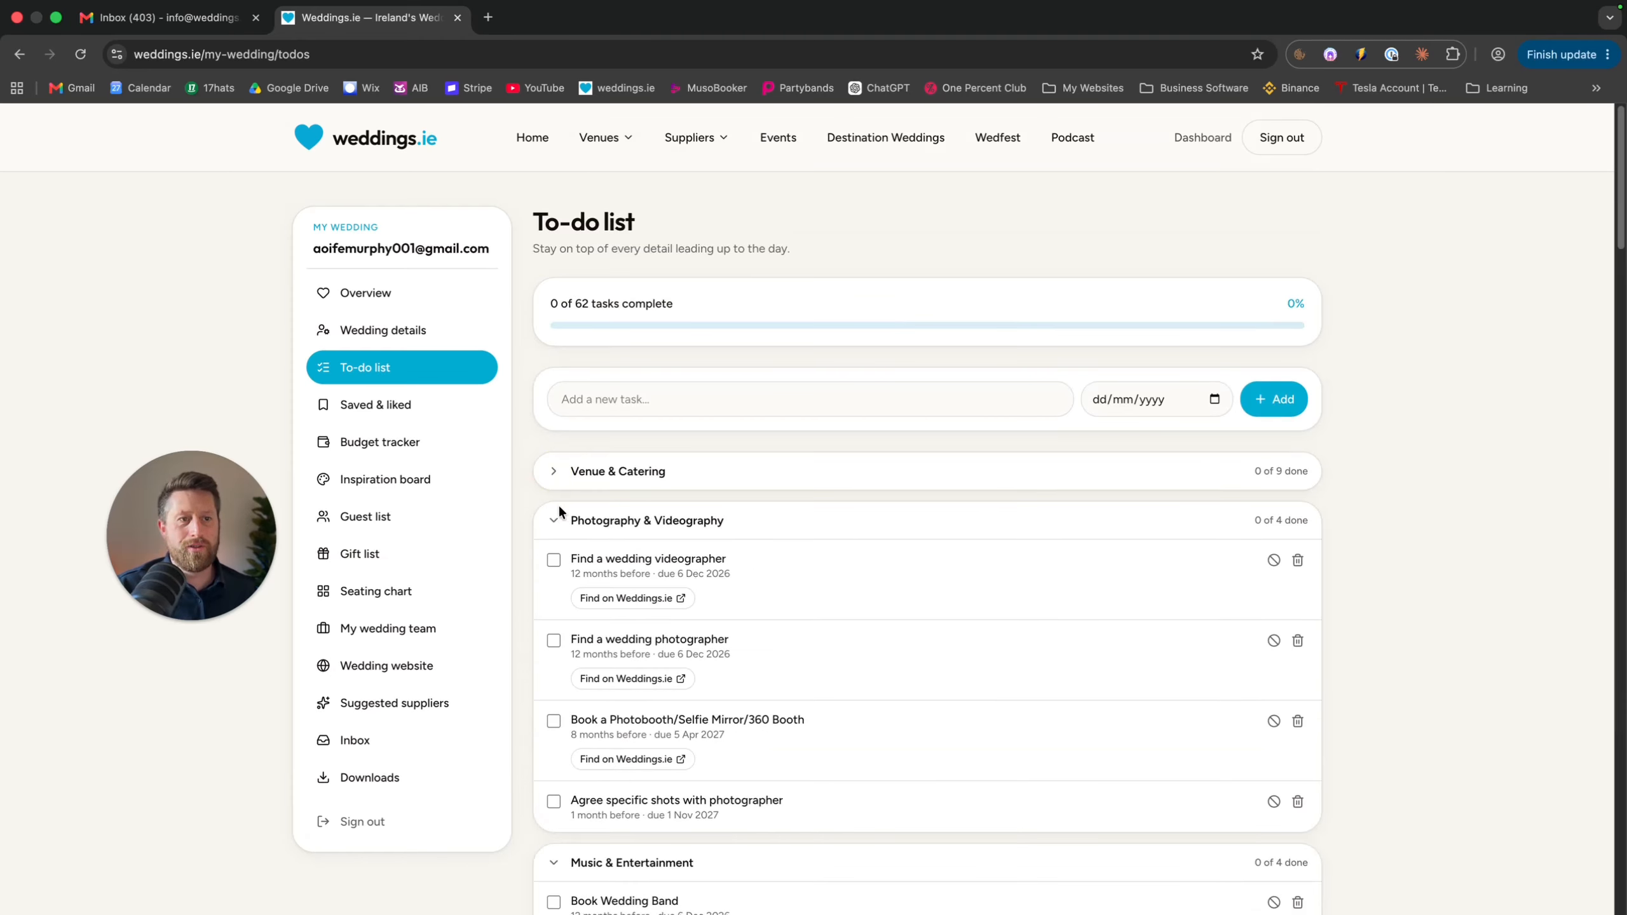
{"action": "left_click", "coordinate": [553, 521]}
{"action": "left_click", "coordinate": [554, 570]}
{"action": "left_click", "coordinate": [553, 617]}
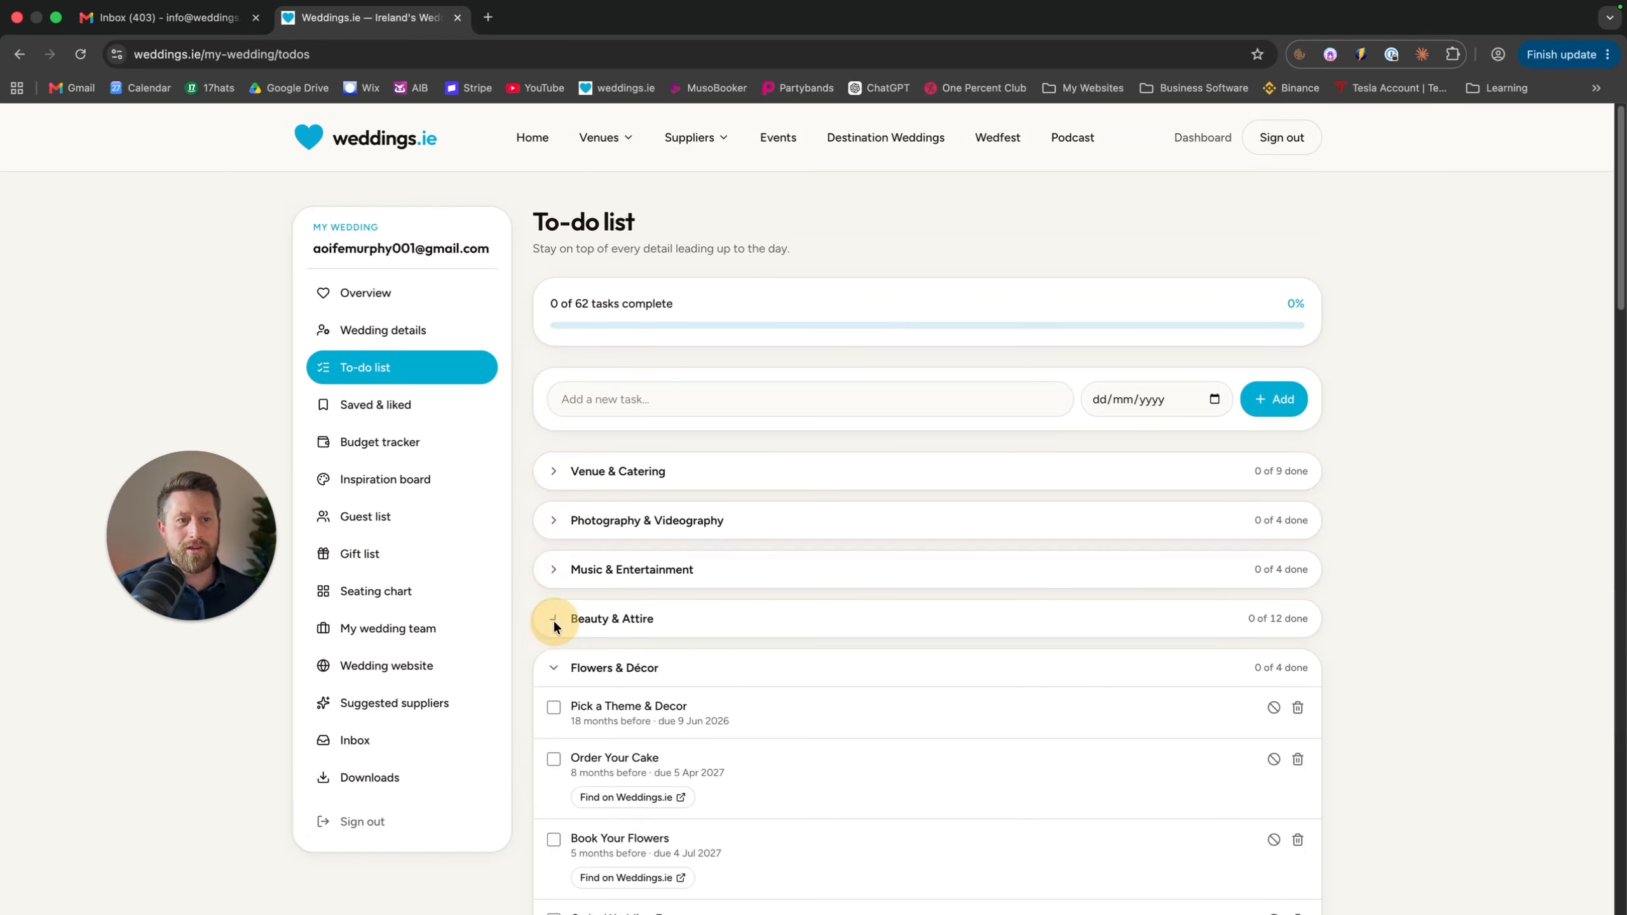
{"action": "scroll", "coordinate": [586, 606], "scroll_direction": "down", "scroll_amount": 5}
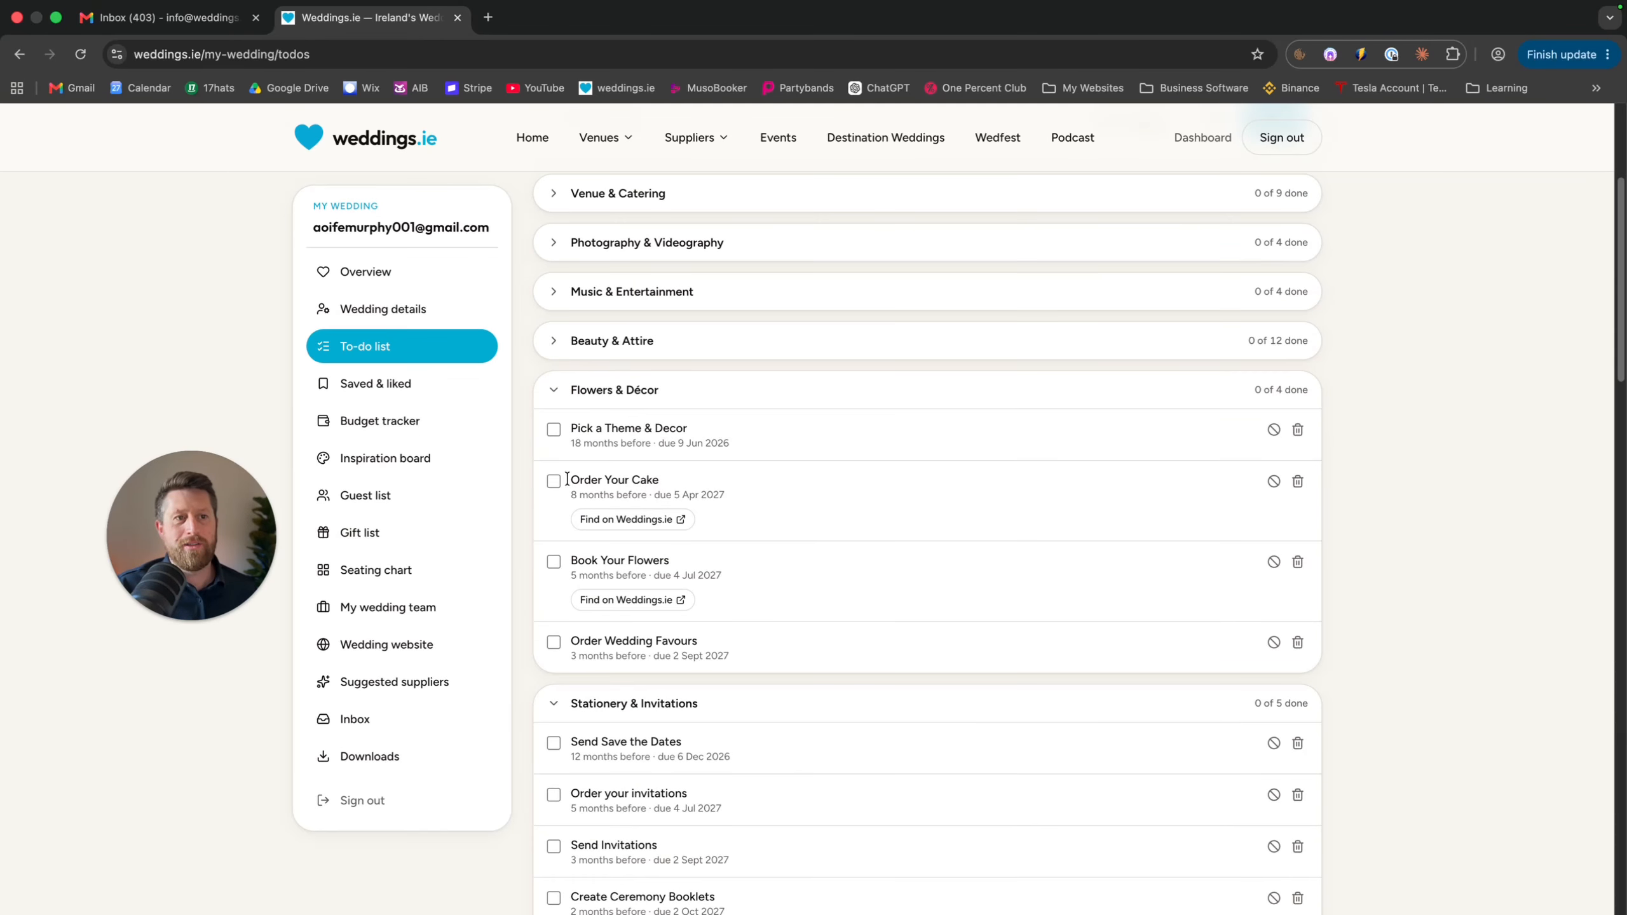
Mark Pick a Theme & Decor as done and Order Your Cake as not applicable
{"action": "left_click", "coordinate": [552, 428]}
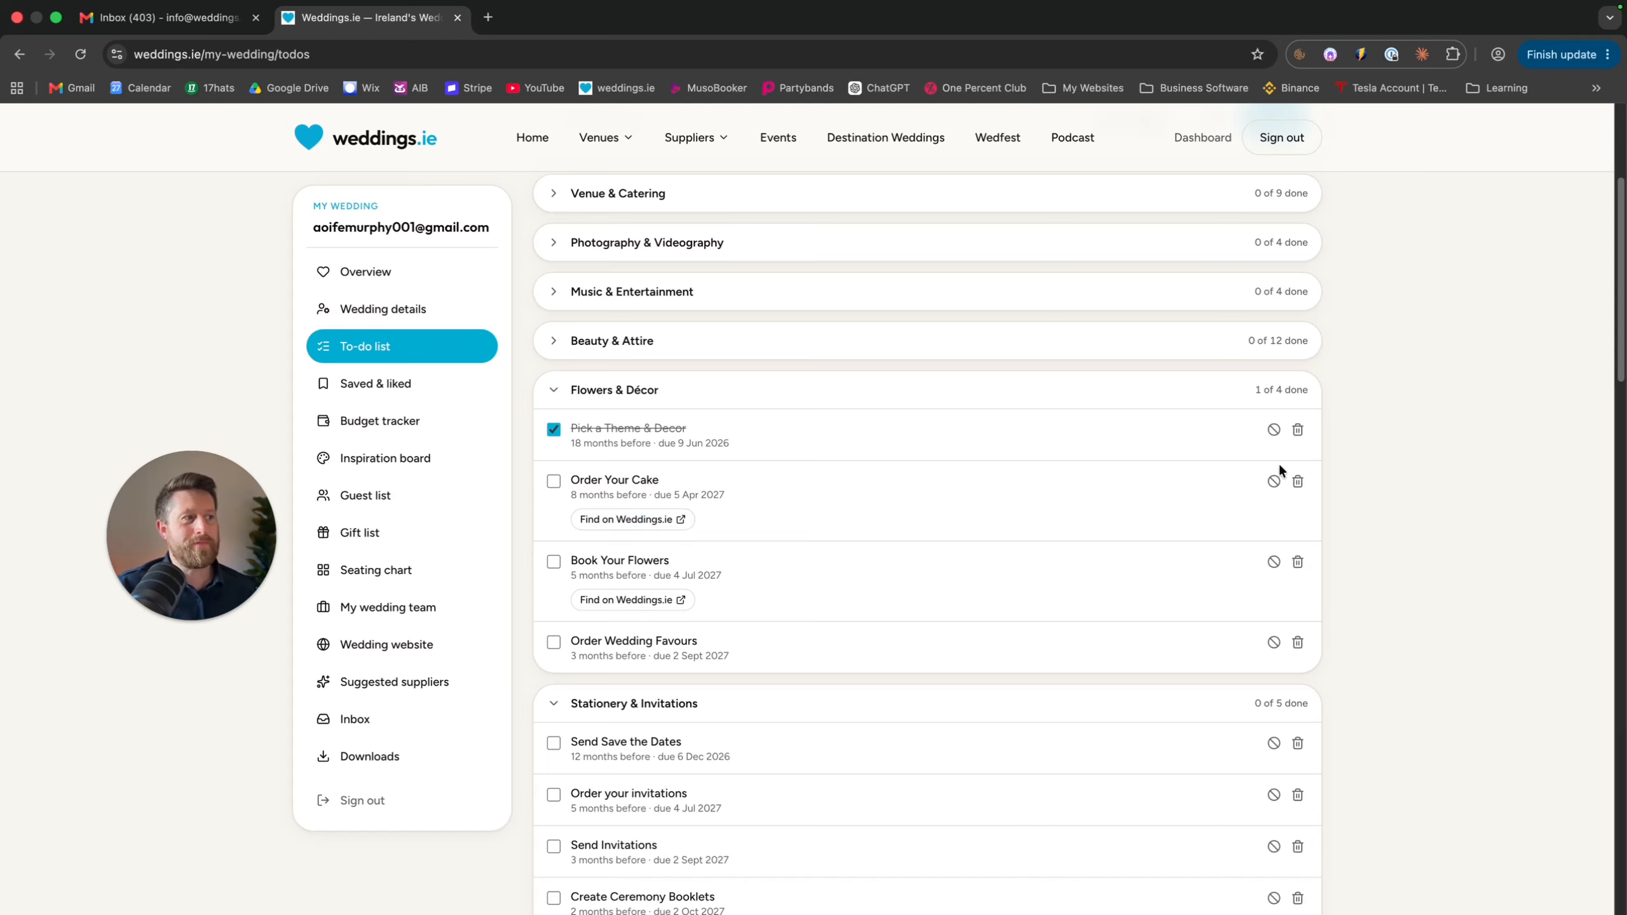
{"action": "left_click", "coordinate": [1274, 481]}
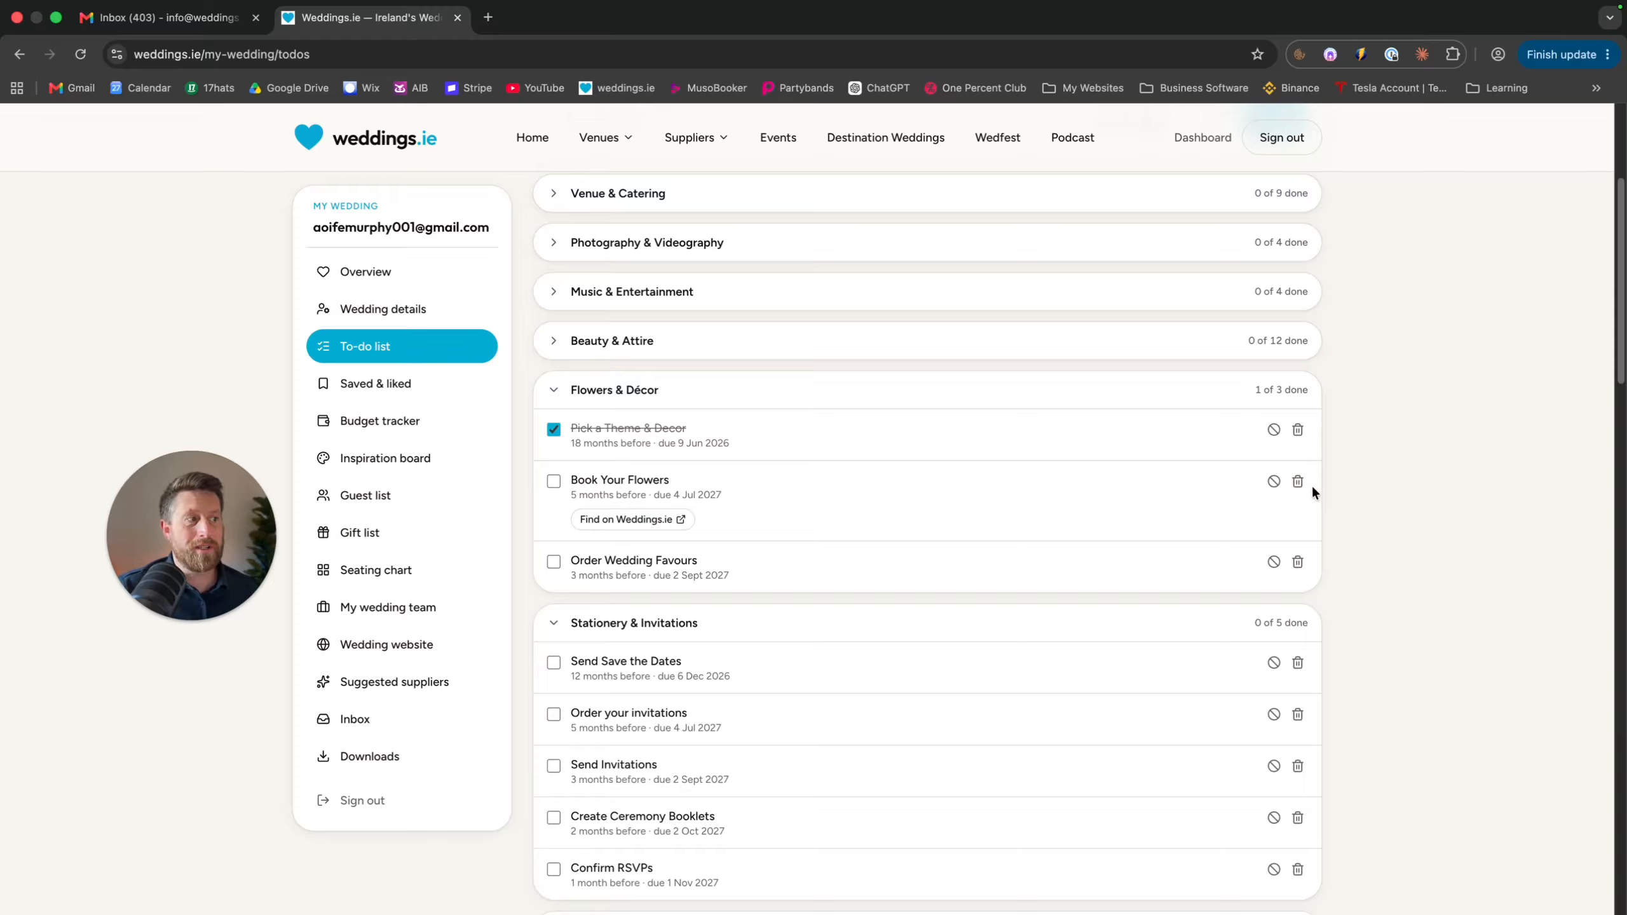
{"action": "scroll", "coordinate": [702, 525], "scroll_direction": "down", "scroll_amount": 20}
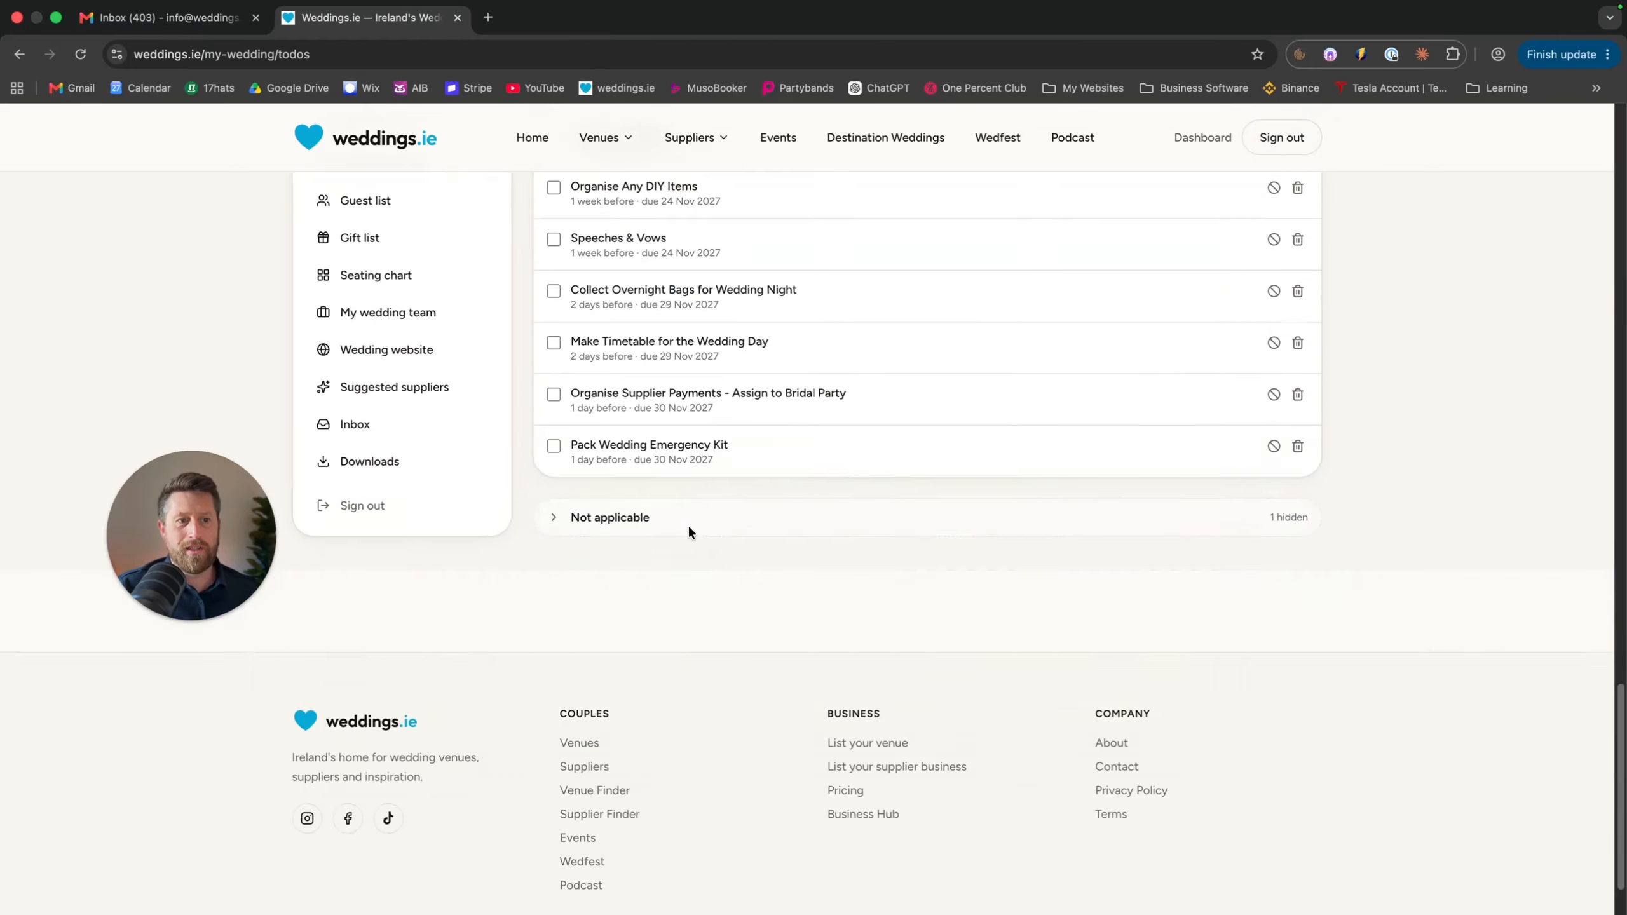
{"action": "scroll", "coordinate": [673, 513], "scroll_direction": "up", "scroll_amount": 1}
Restore Order Your Cake from Not applicable and expand Venue & Catering again
{"action": "left_click", "coordinate": [632, 477]}
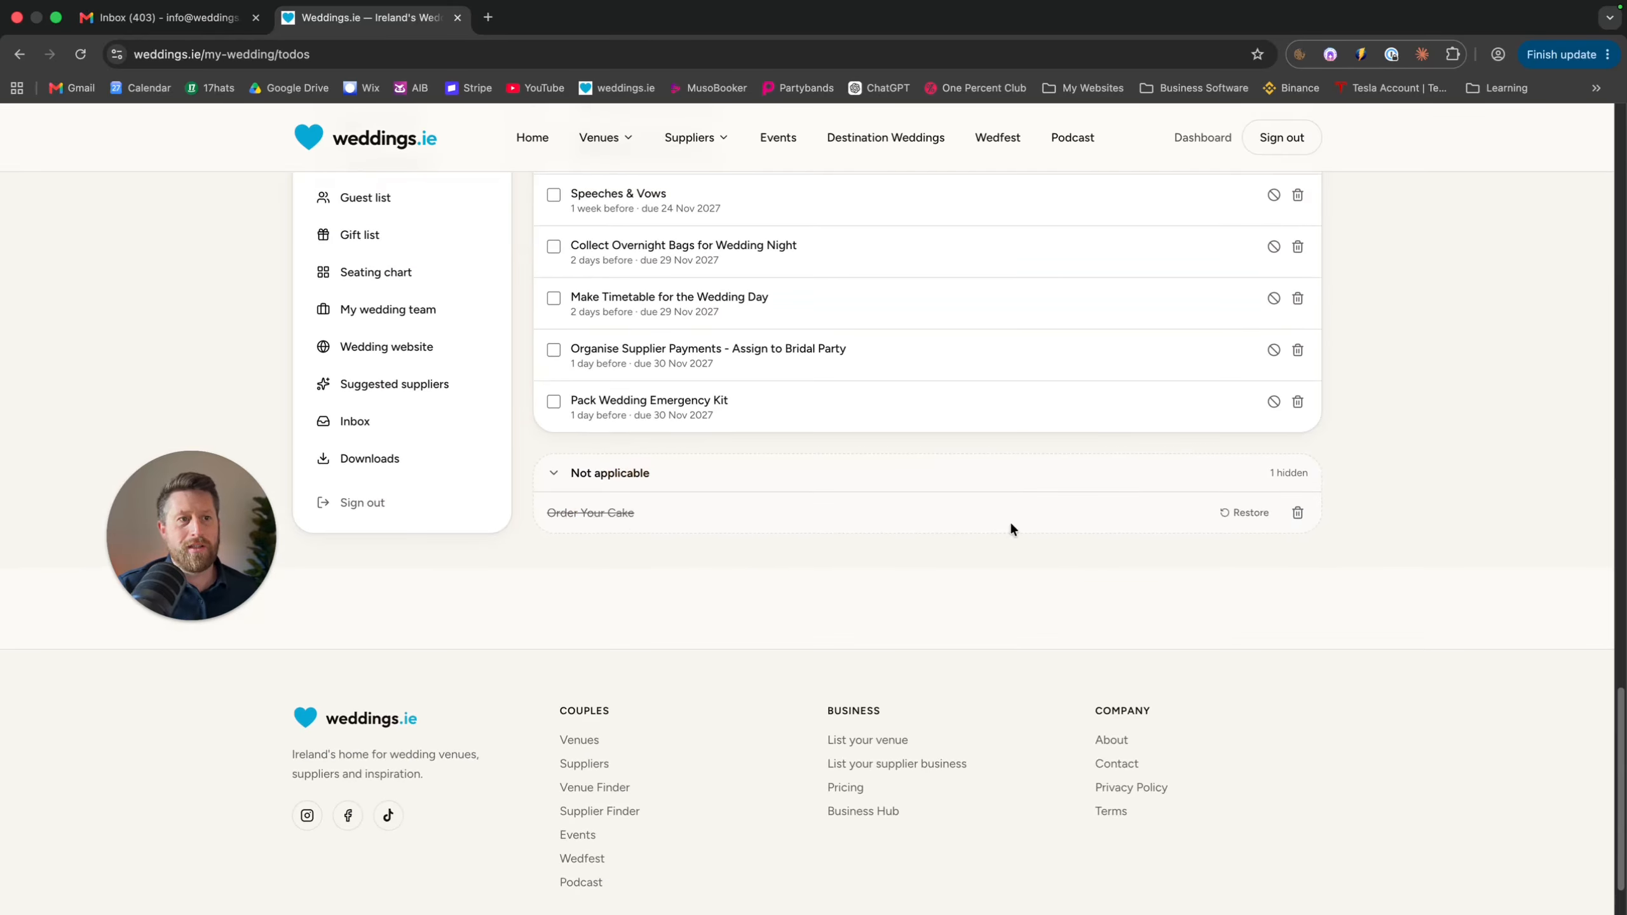
{"action": "left_click", "coordinate": [1236, 512]}
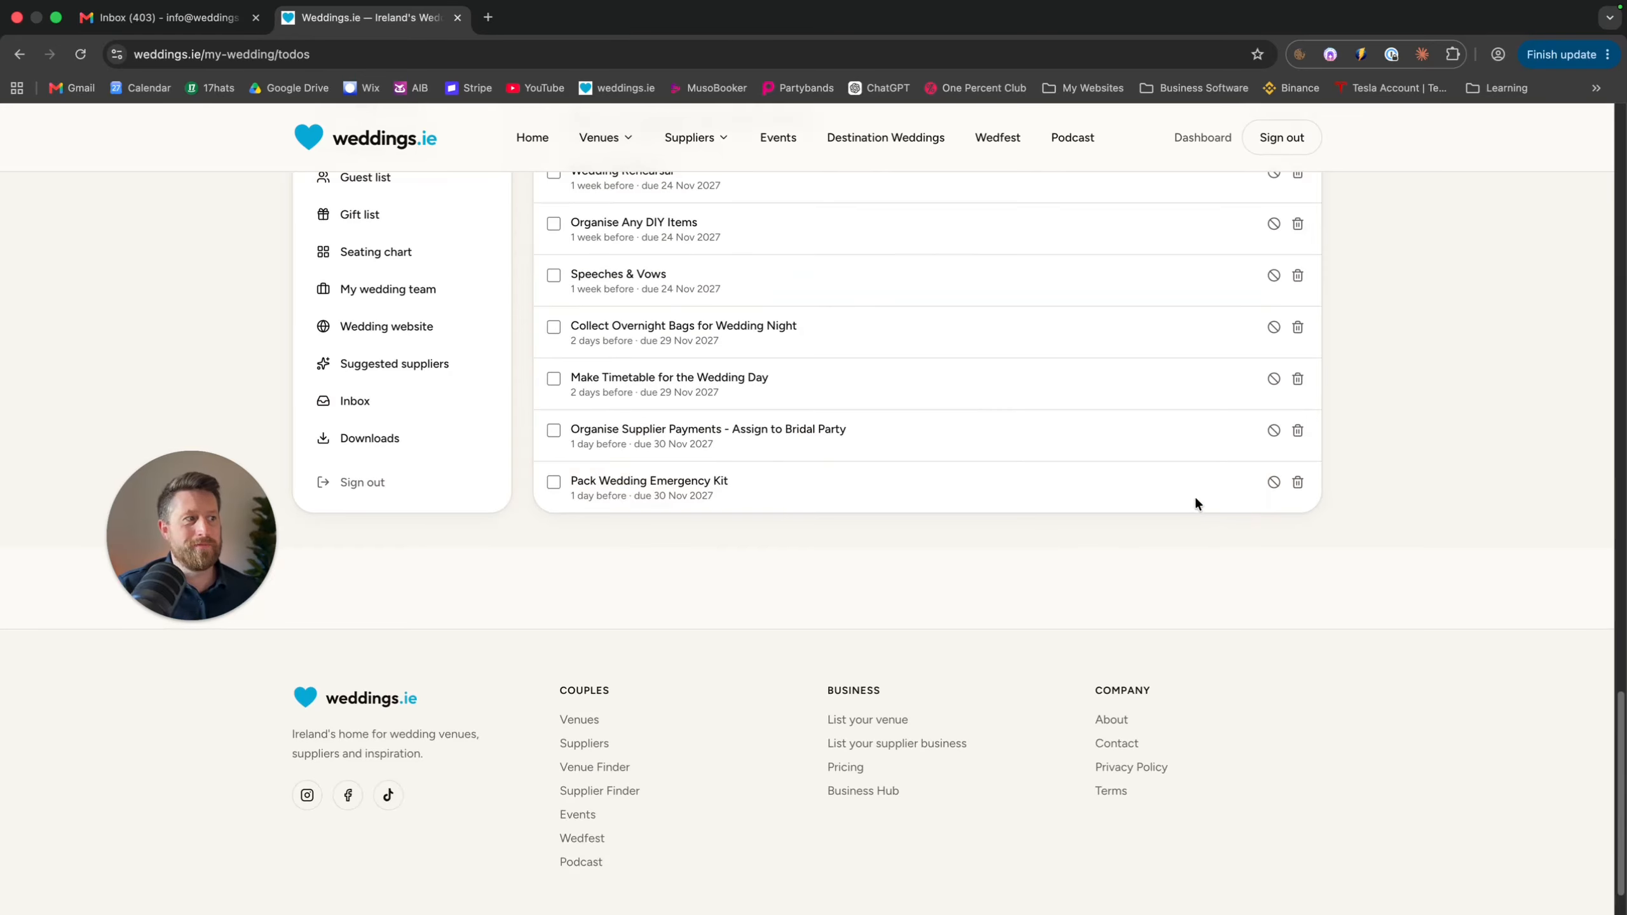
{"action": "scroll", "coordinate": [1191, 501], "scroll_direction": "up", "scroll_amount": 5}
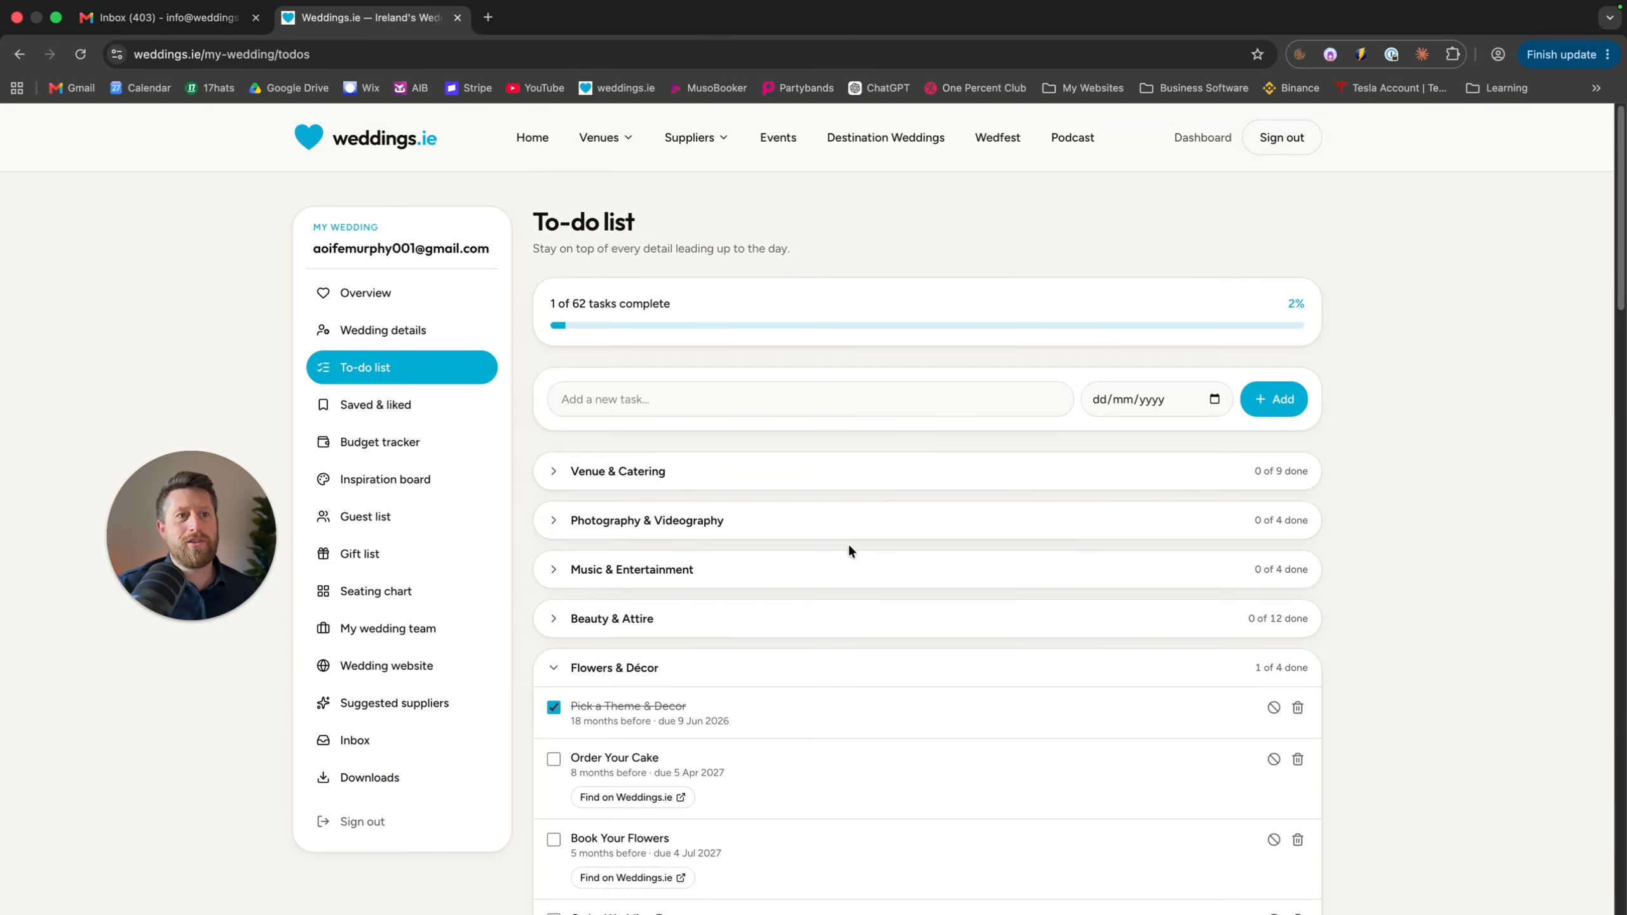
{"action": "left_click", "coordinate": [546, 471]}
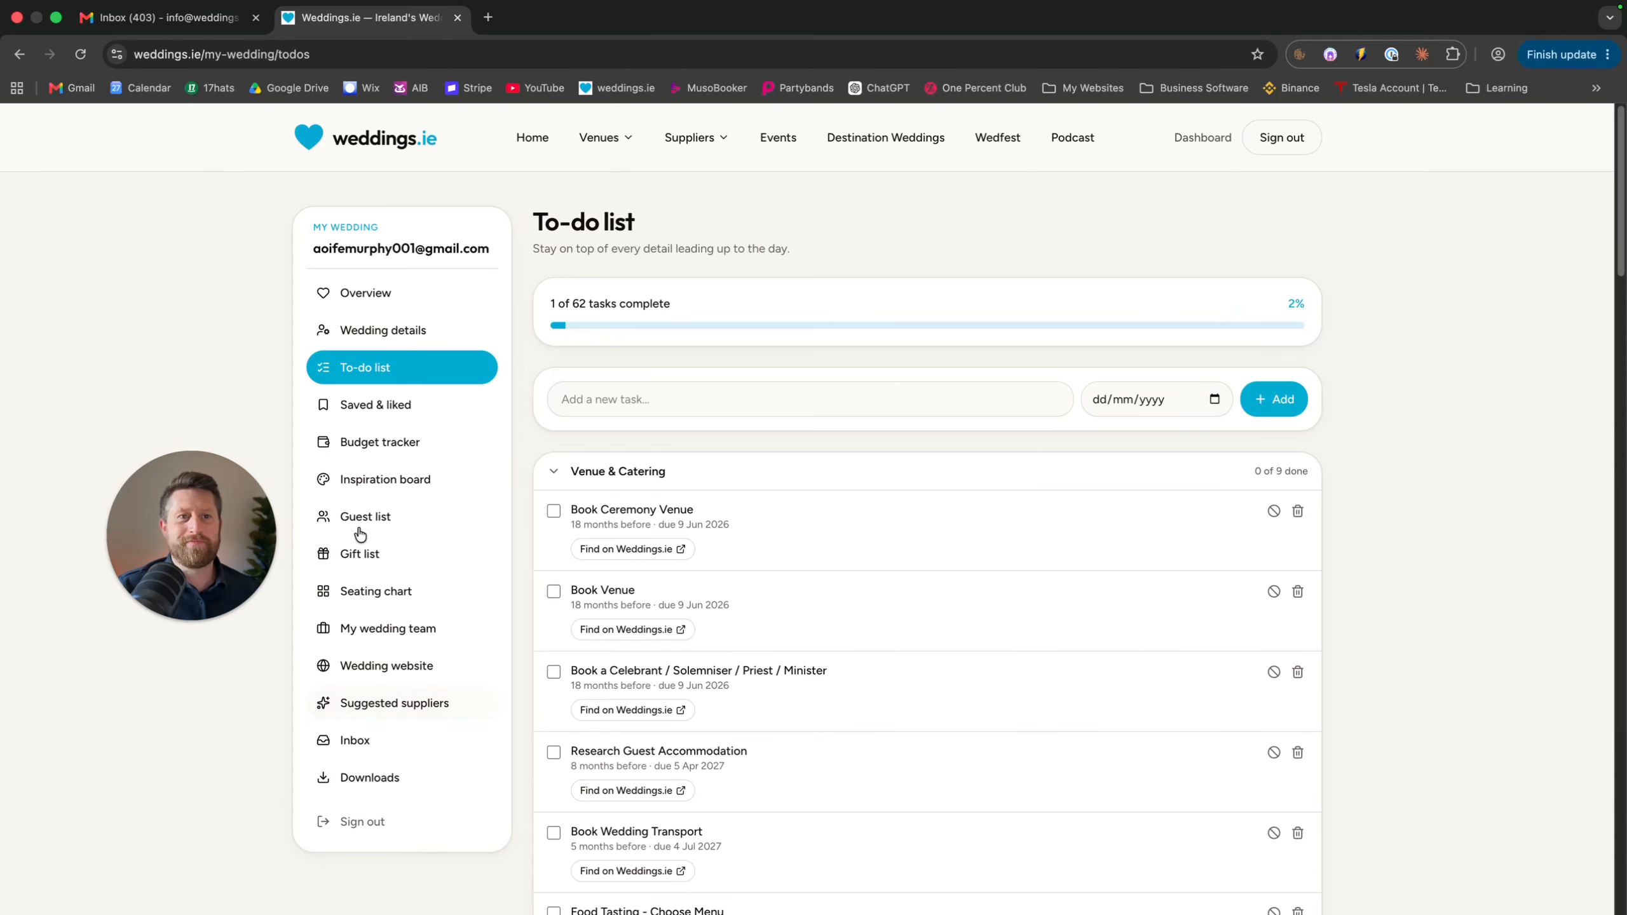
Heart The Old Moderns in the supplier listings, bringing saved listings to 42, then return to the dashboard
{"action": "left_click", "coordinate": [410, 406]}
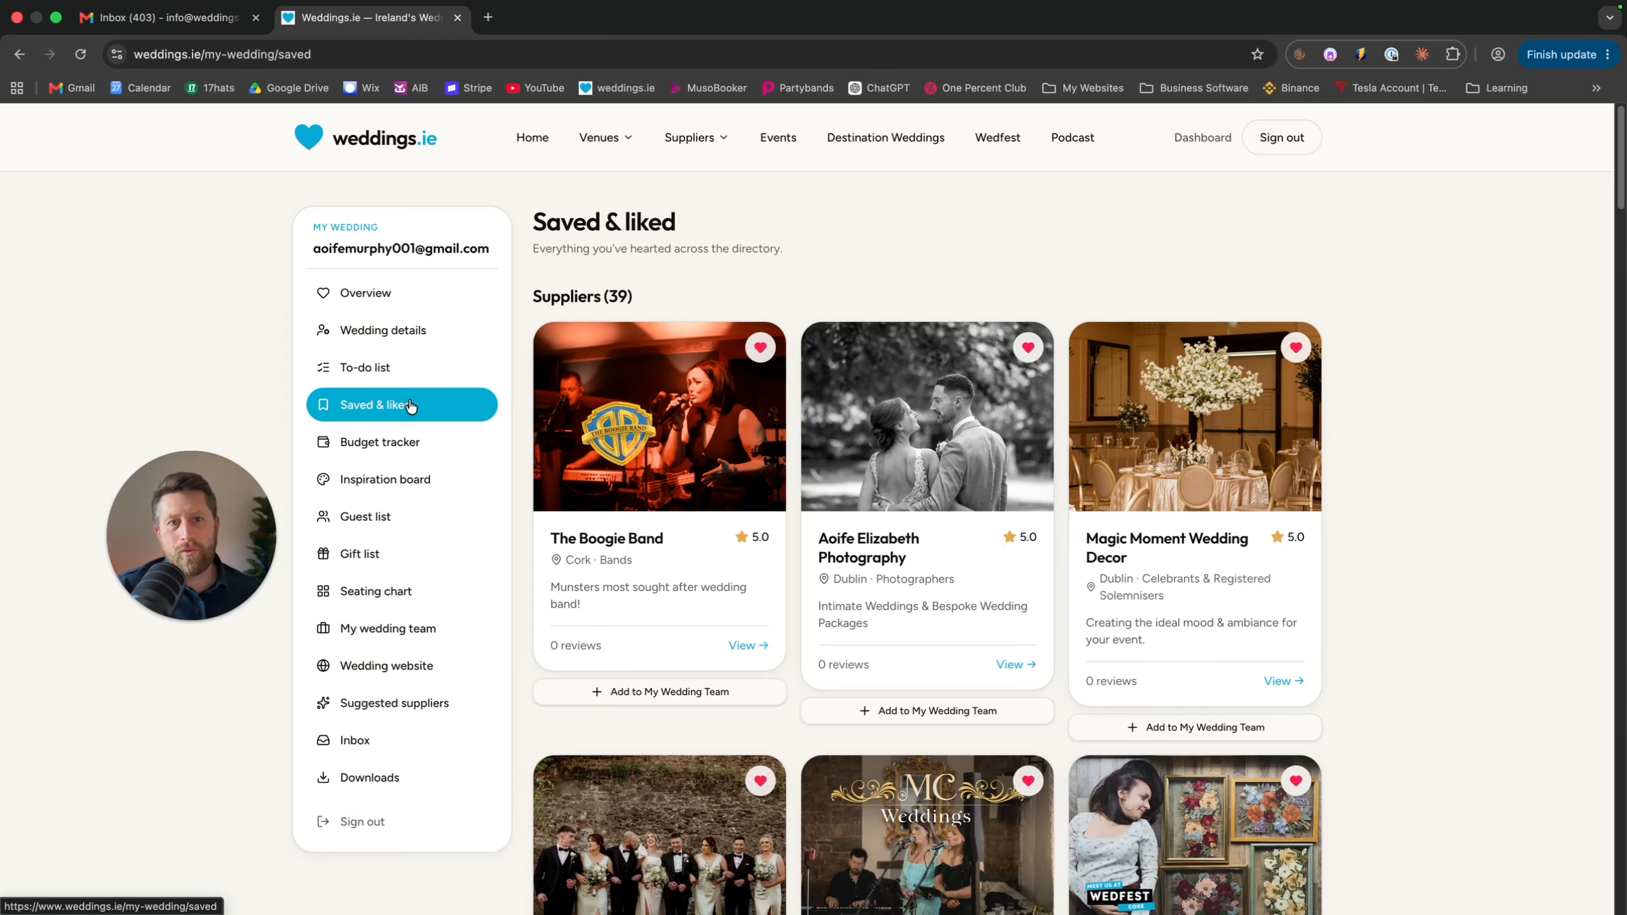
{"action": "left_click", "coordinate": [695, 137]}
{"action": "left_click", "coordinate": [983, 246]}
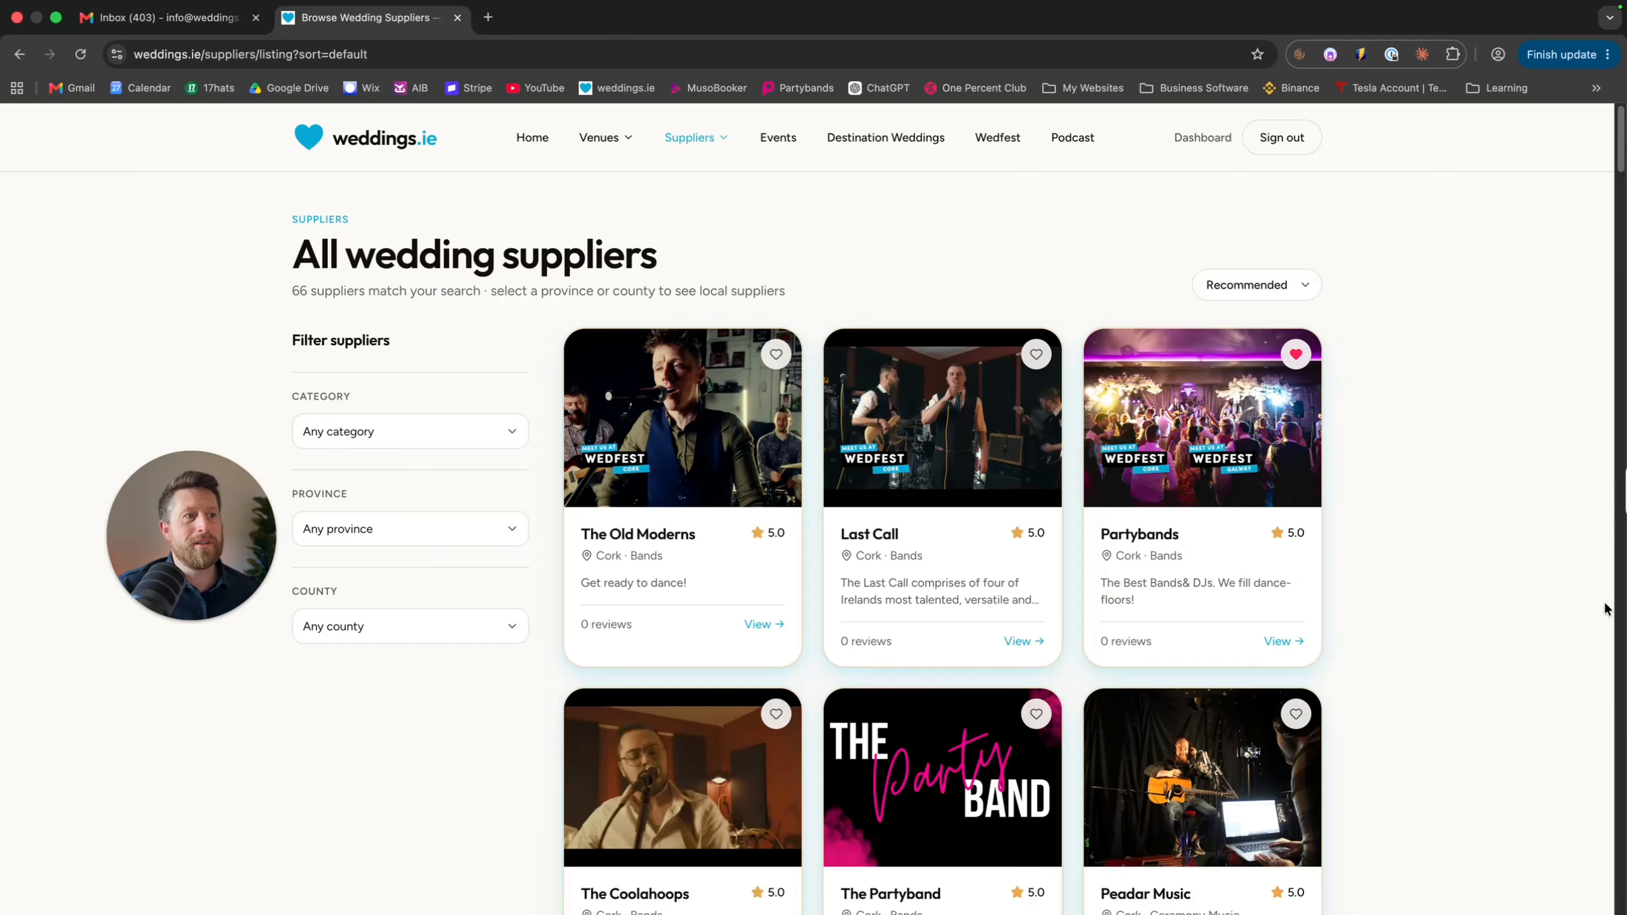
{"action": "left_click", "coordinate": [775, 353]}
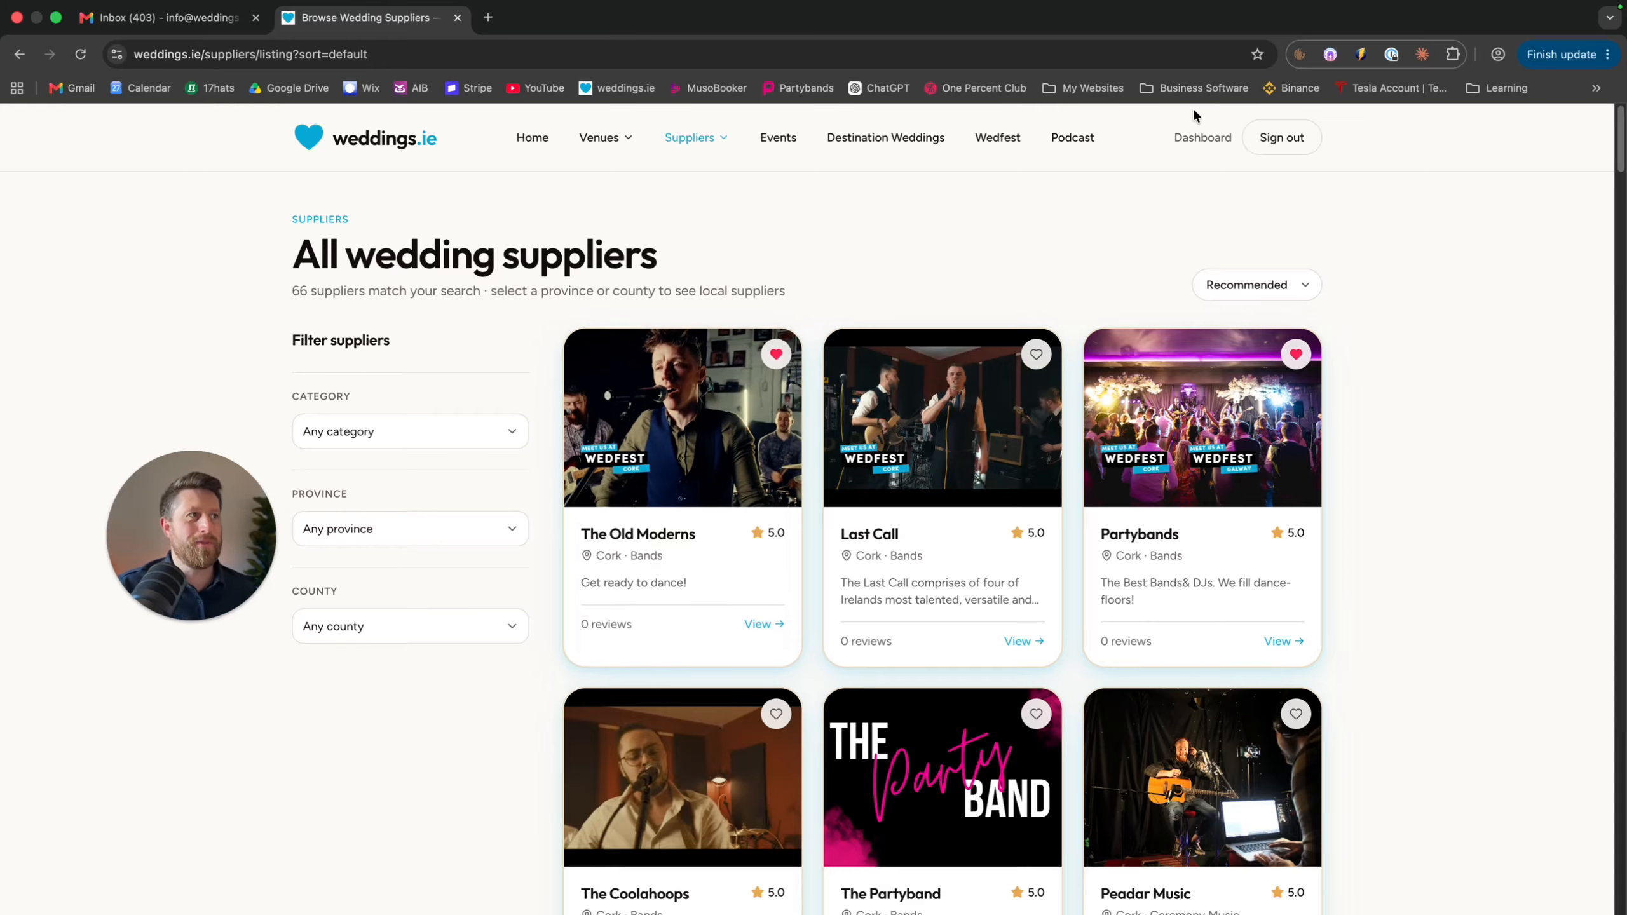
{"action": "left_click", "coordinate": [1201, 139]}
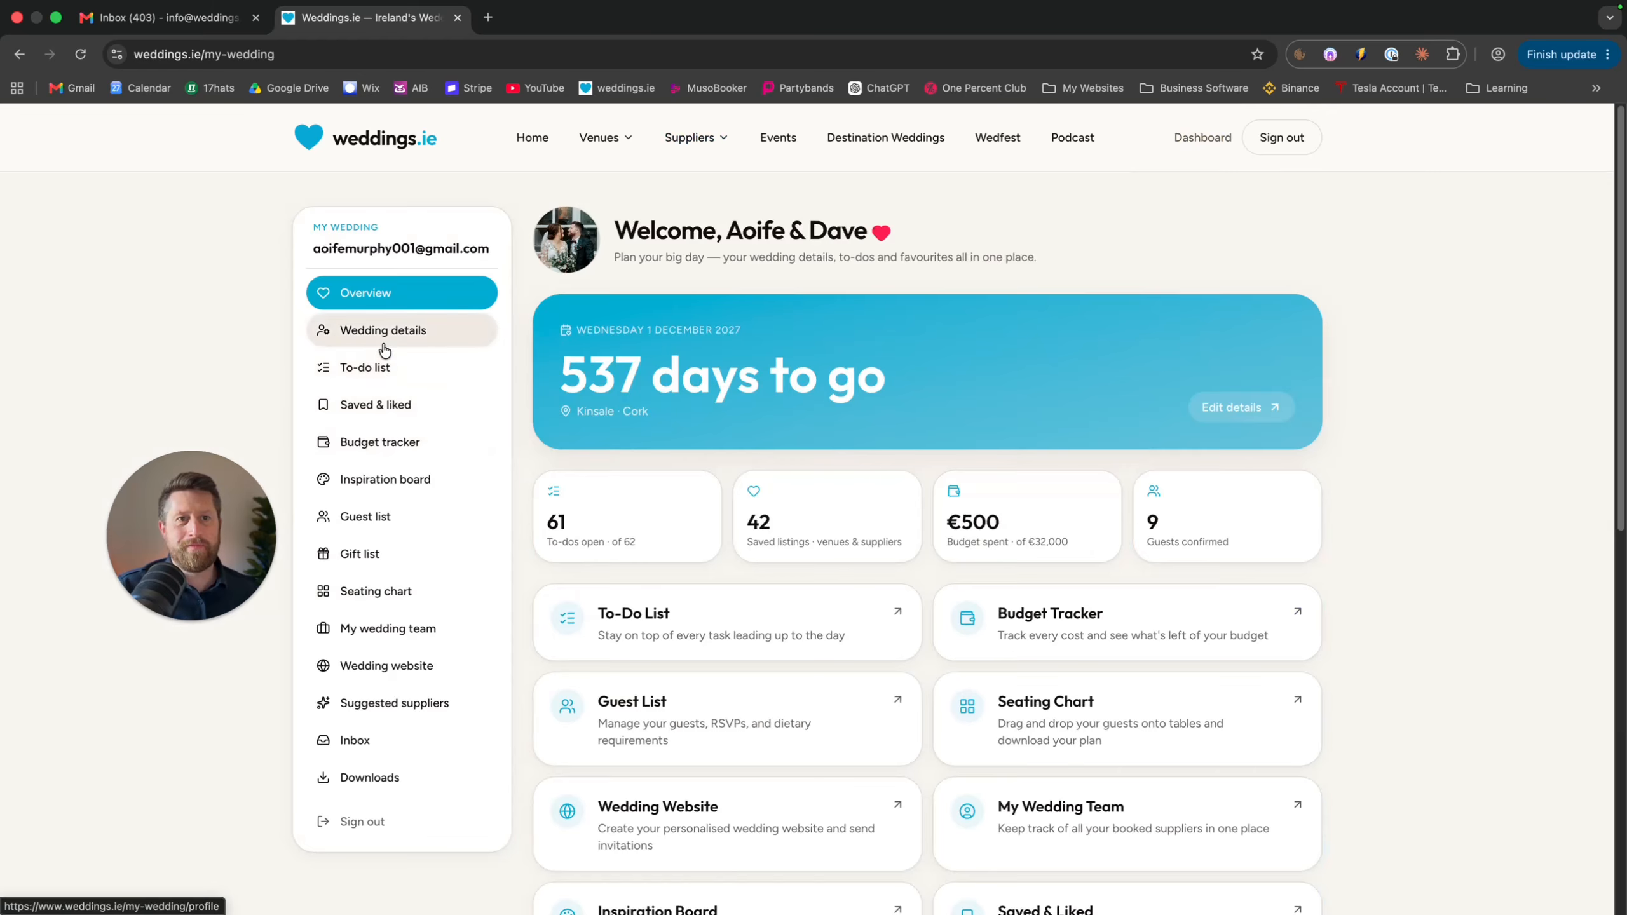
From Saved & liked, add The Old Moderns to My Wedding Team and open their profile
{"action": "left_click", "coordinate": [392, 403]}
{"action": "scroll", "coordinate": [819, 676], "scroll_direction": "down", "scroll_amount": 7}
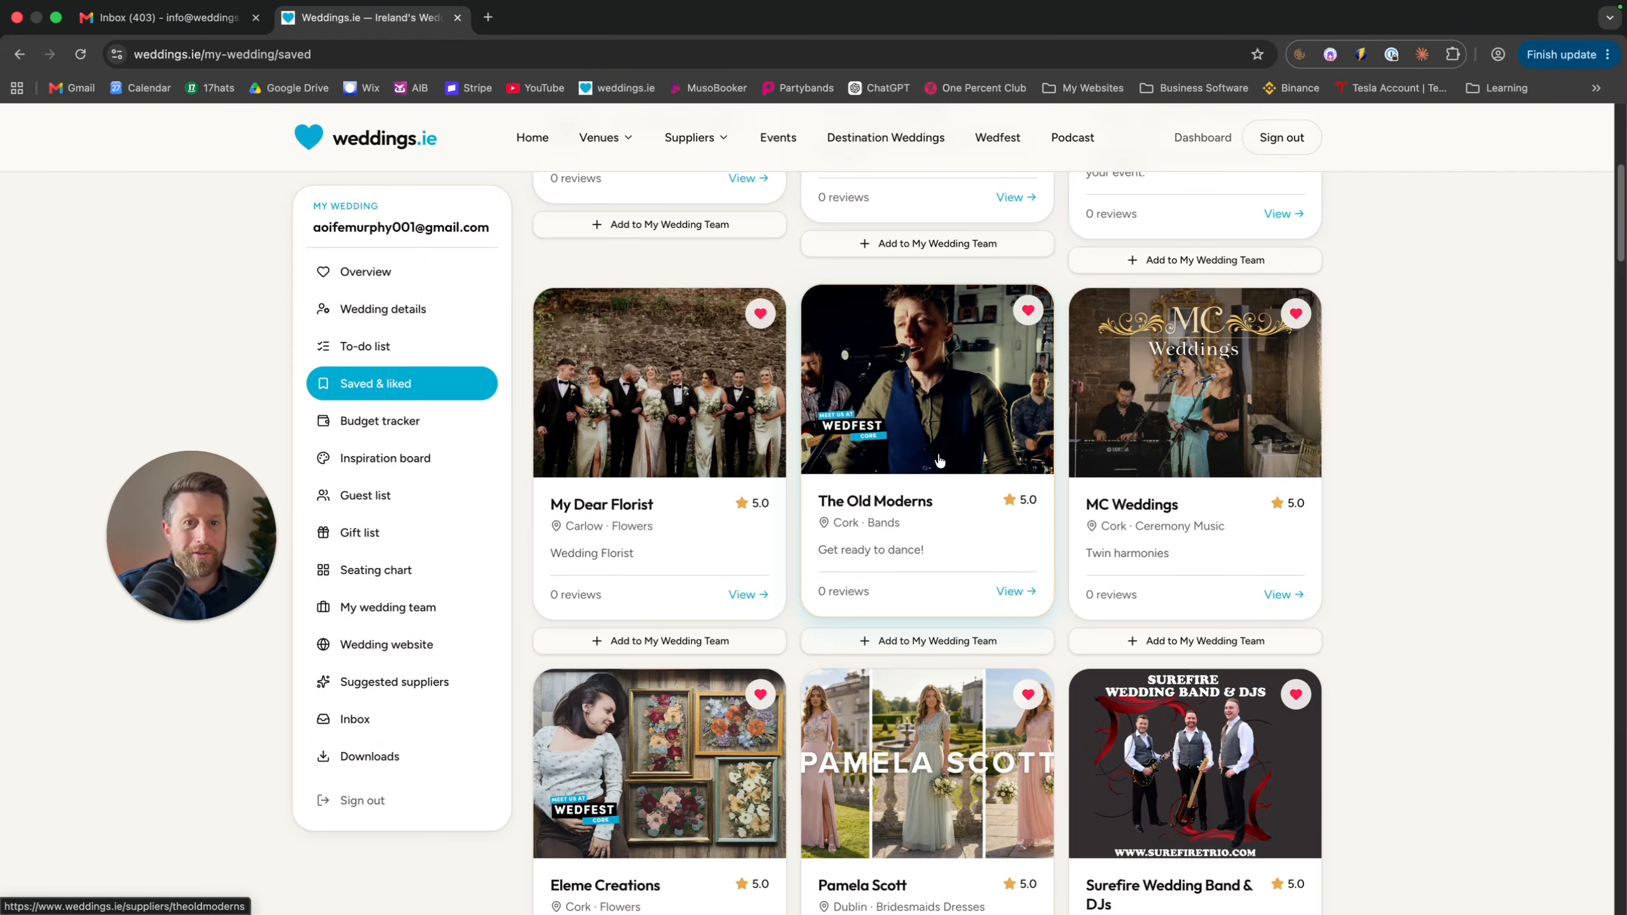
{"action": "left_click", "coordinate": [928, 641]}
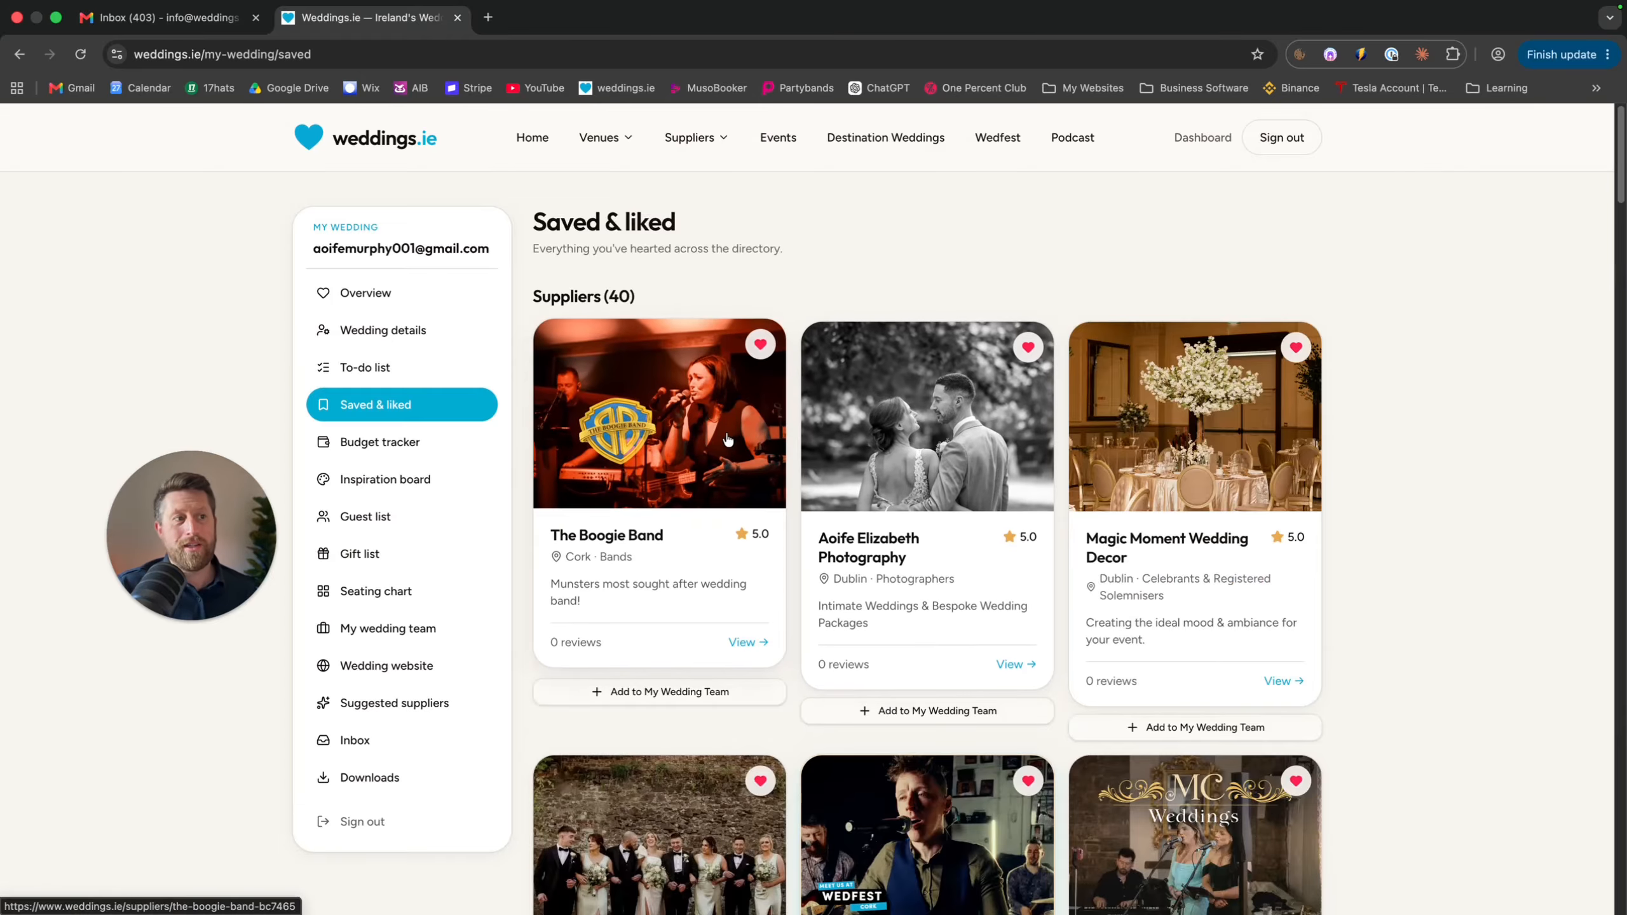
{"action": "scroll", "coordinate": [833, 513], "scroll_direction": "down", "scroll_amount": 3}
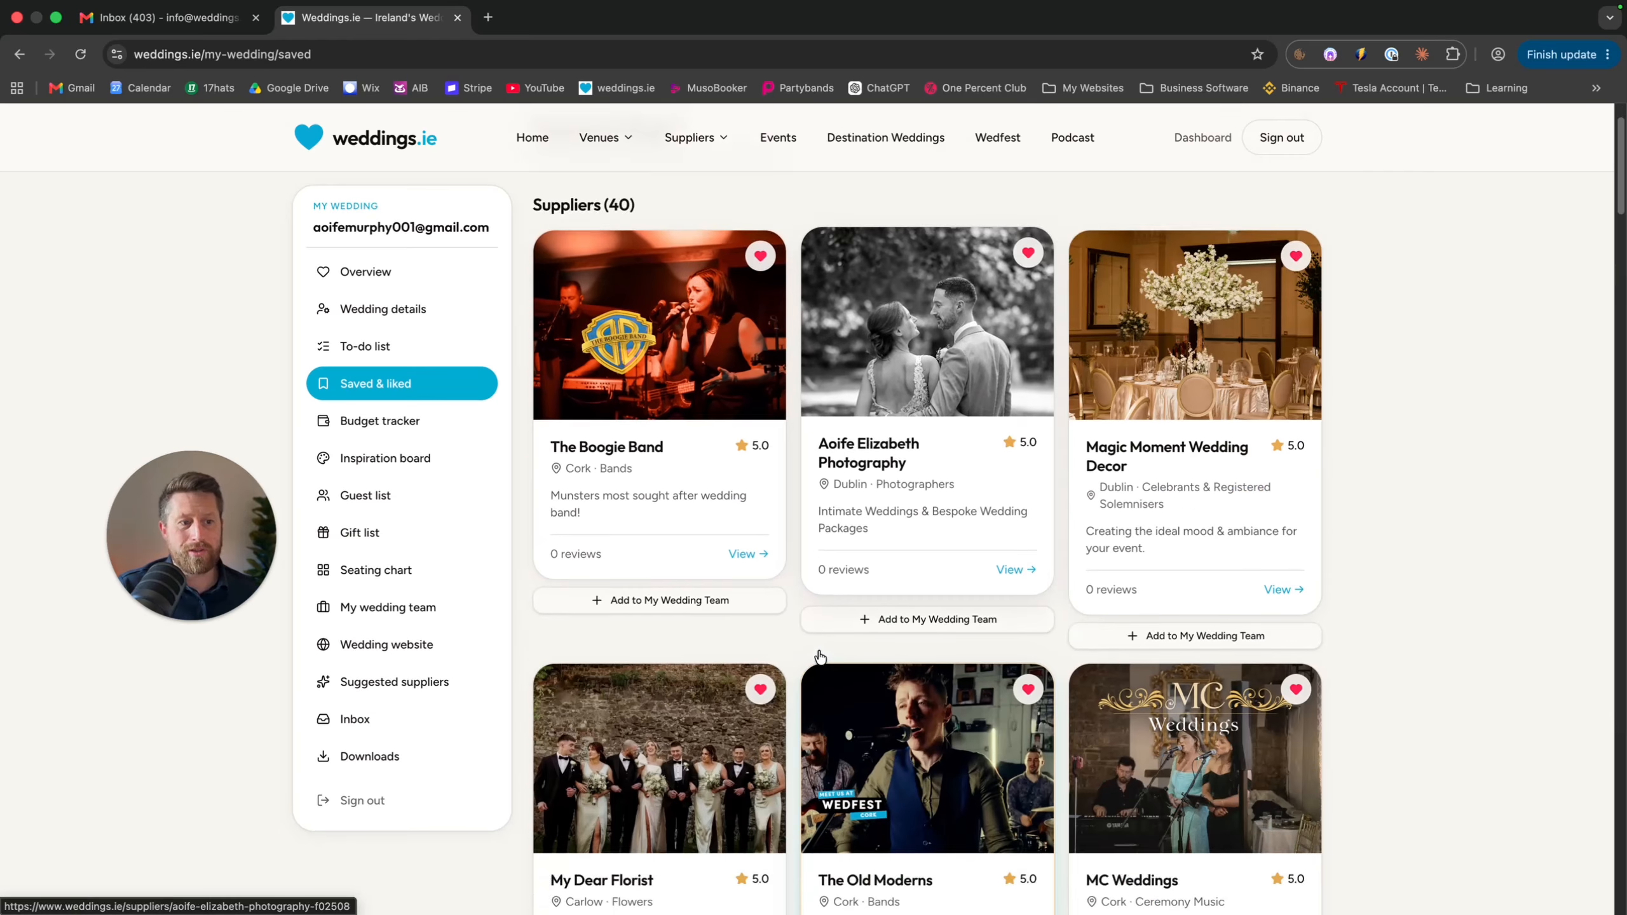
{"action": "left_click", "coordinate": [910, 639]}
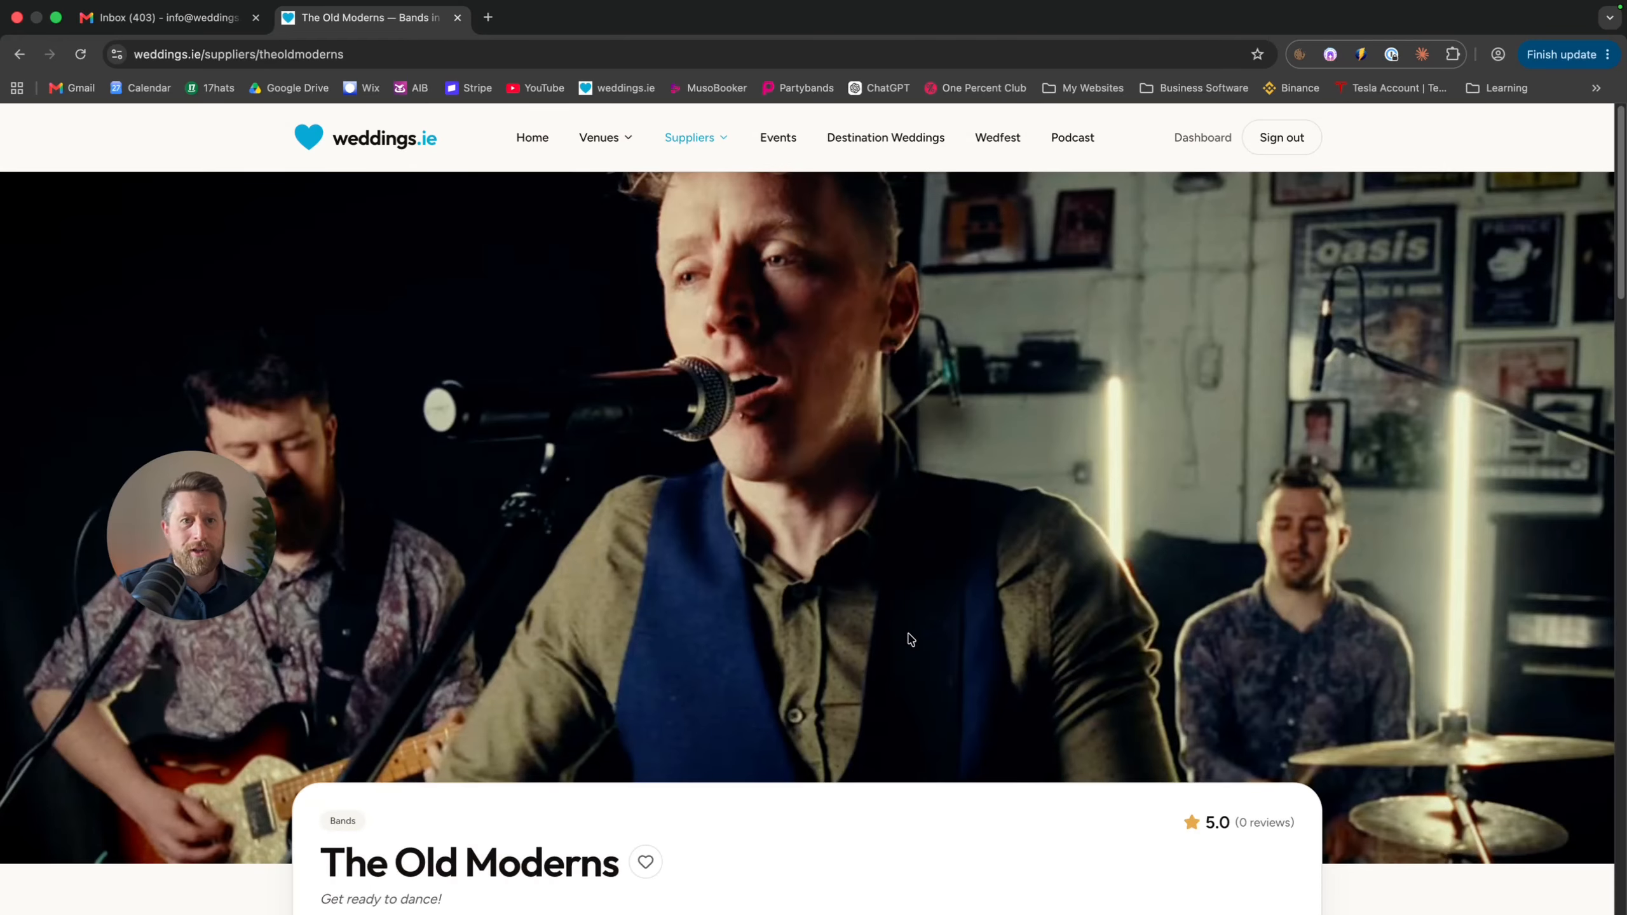
Scroll through The Old Moderns' supplier page, then go back to the Dashboard
{"action": "scroll", "coordinate": [909, 639], "scroll_direction": "down", "scroll_amount": 15}
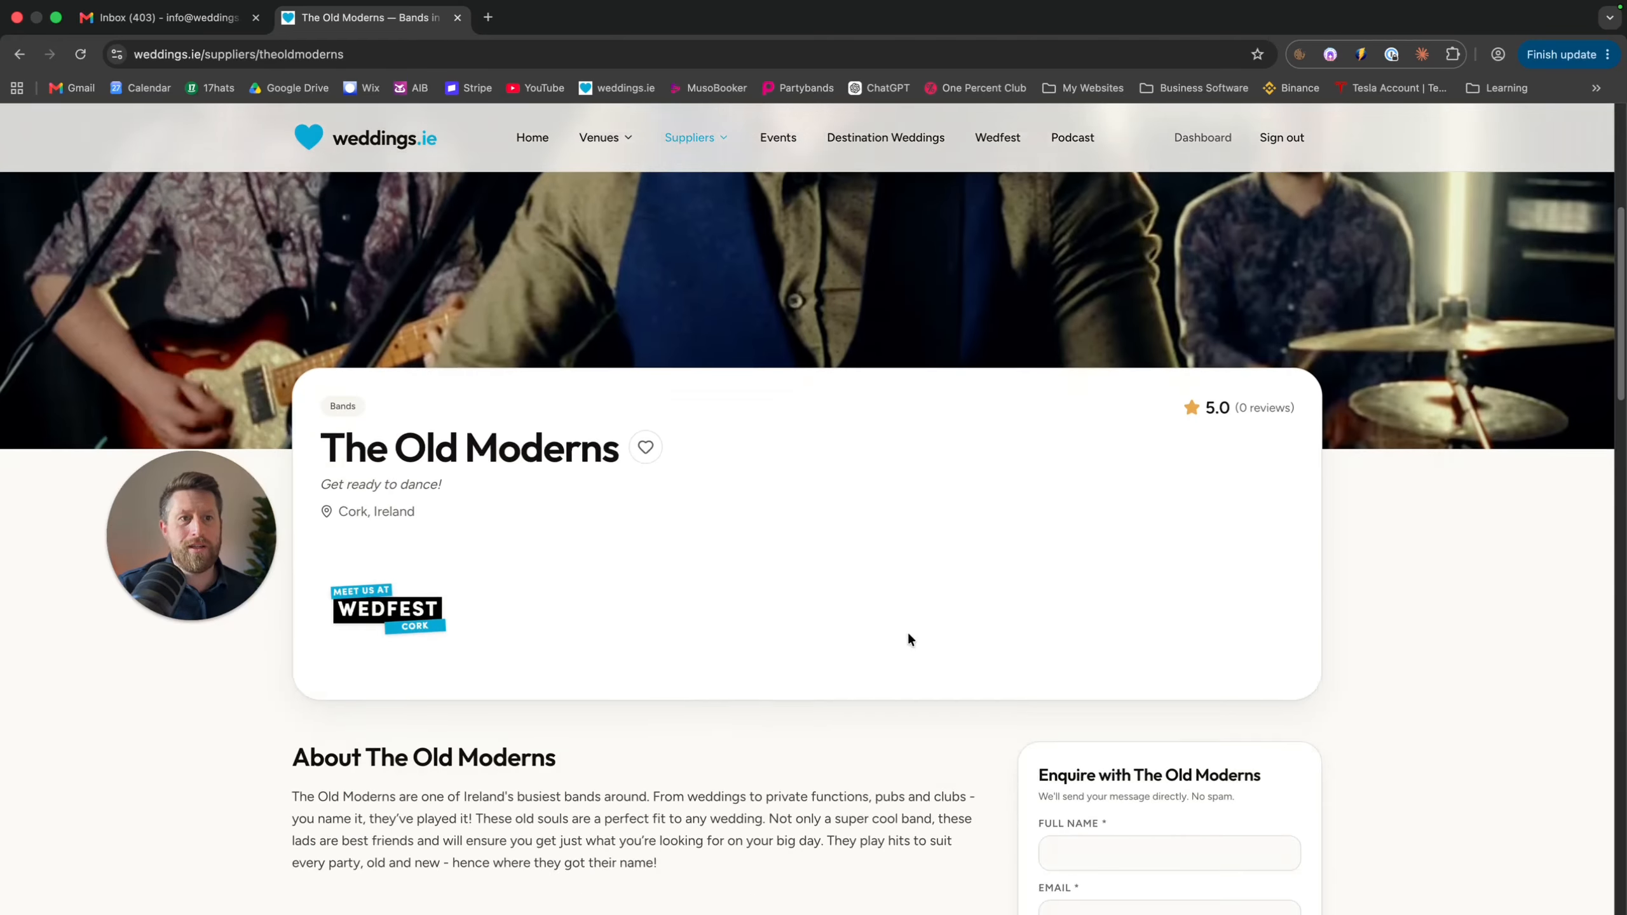
{"action": "scroll", "coordinate": [910, 639], "scroll_direction": "down", "scroll_amount": 7}
{"action": "scroll", "coordinate": [909, 638], "scroll_direction": "up", "scroll_amount": 15}
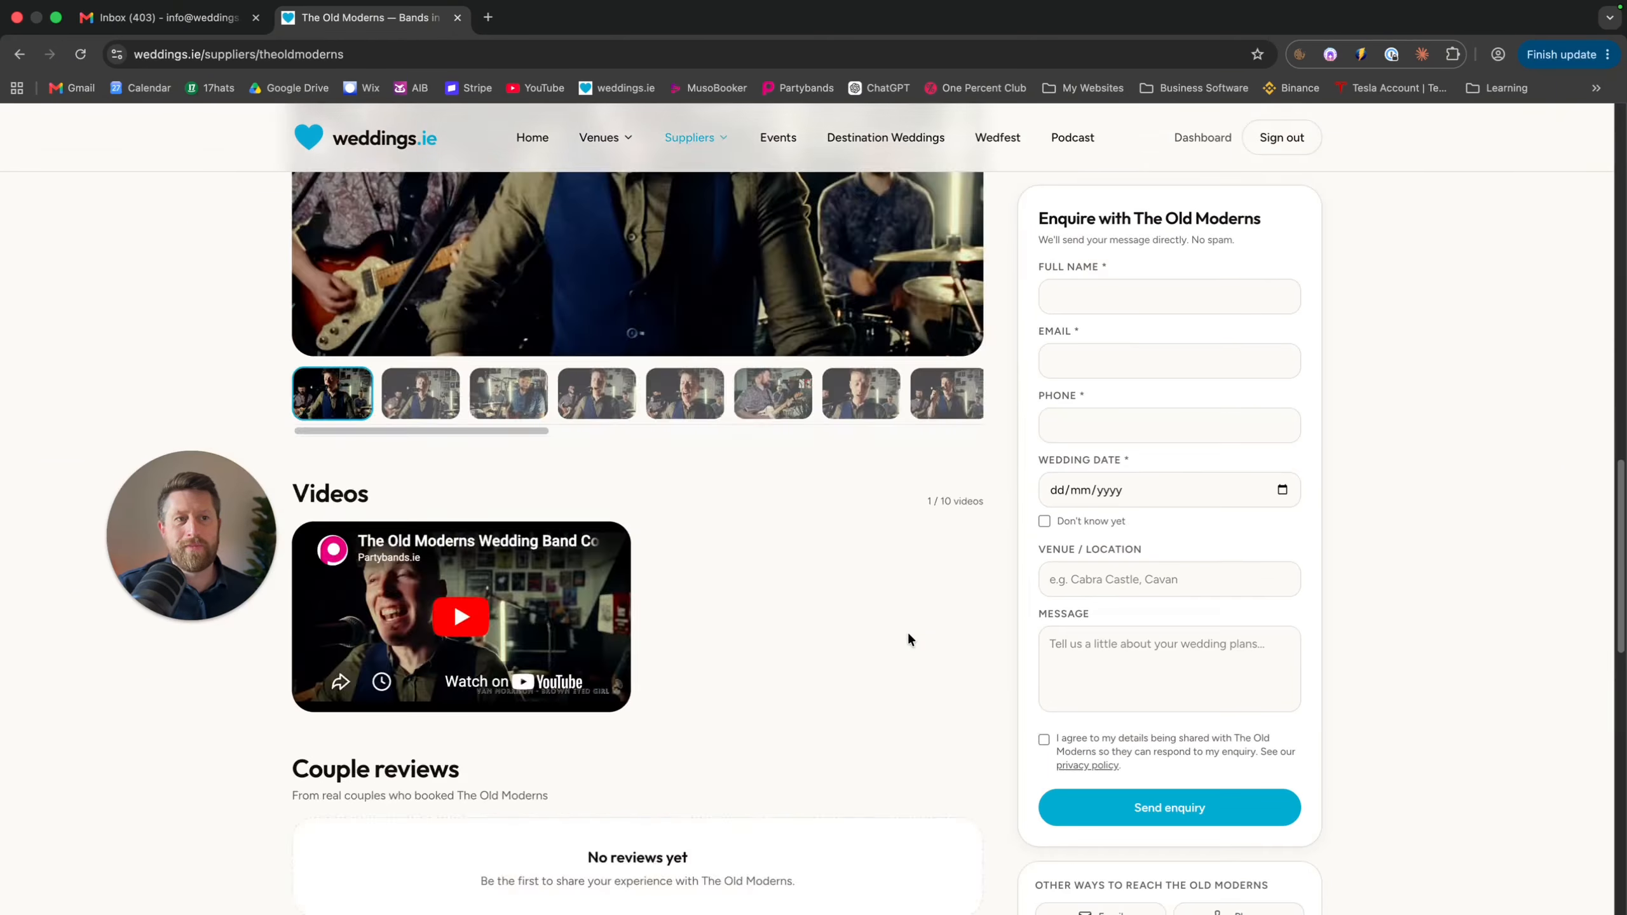
{"action": "scroll", "coordinate": [908, 630], "scroll_direction": "down", "scroll_amount": 5}
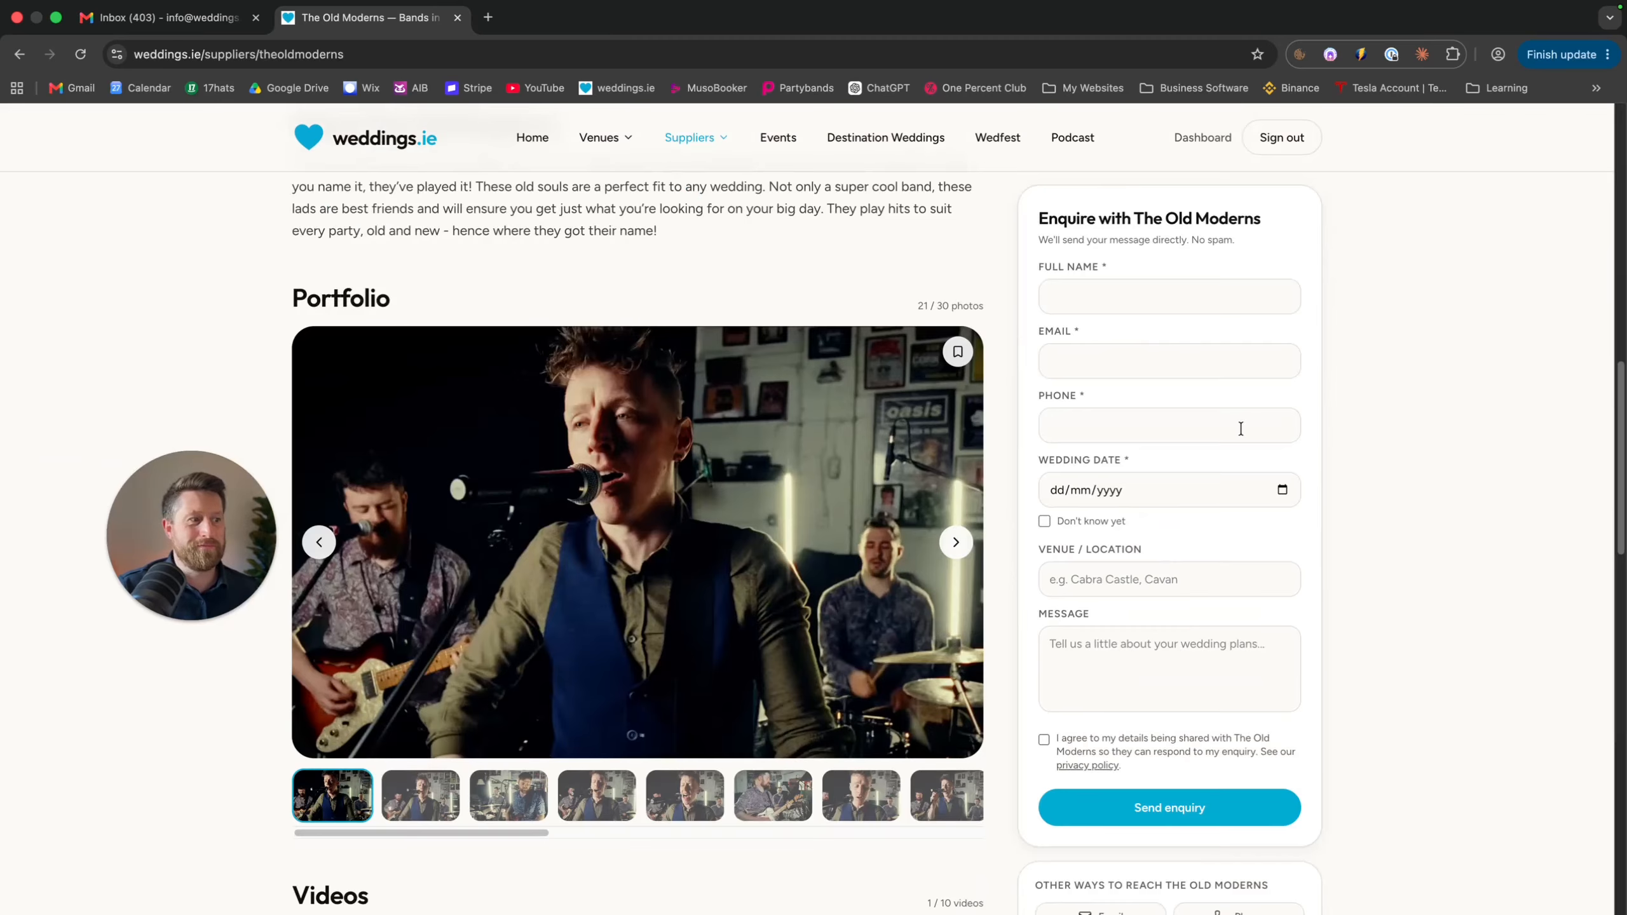
{"action": "scroll", "coordinate": [908, 337], "scroll_direction": "up", "scroll_amount": 8}
{"action": "scroll", "coordinate": [908, 338], "scroll_direction": "up", "scroll_amount": 5}
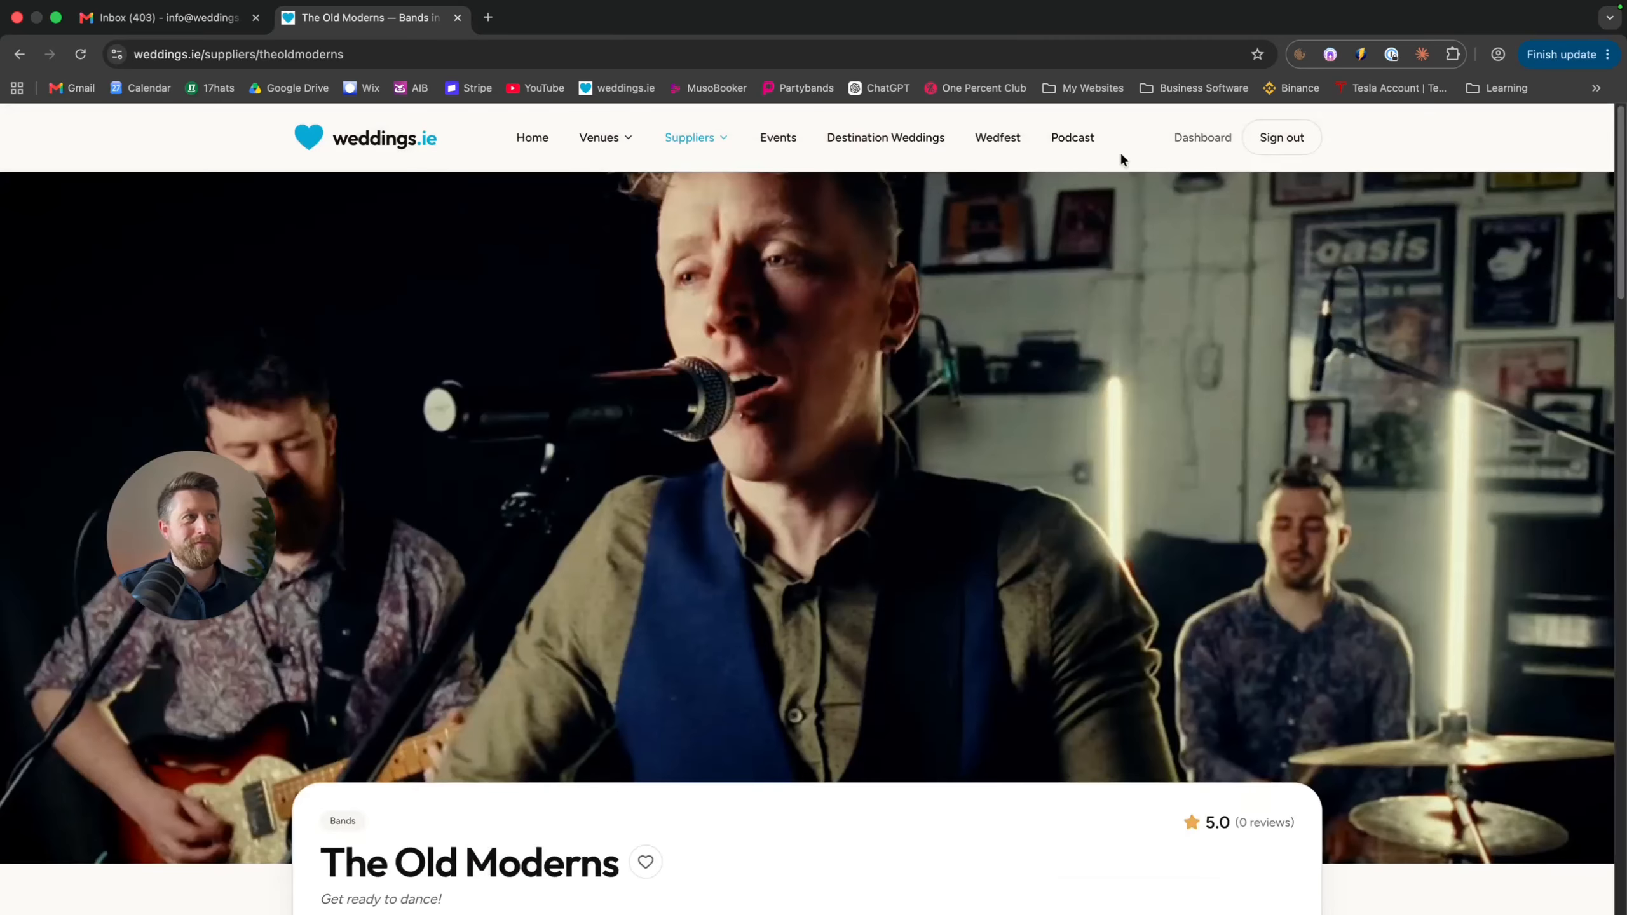
{"action": "left_click", "coordinate": [1185, 136]}
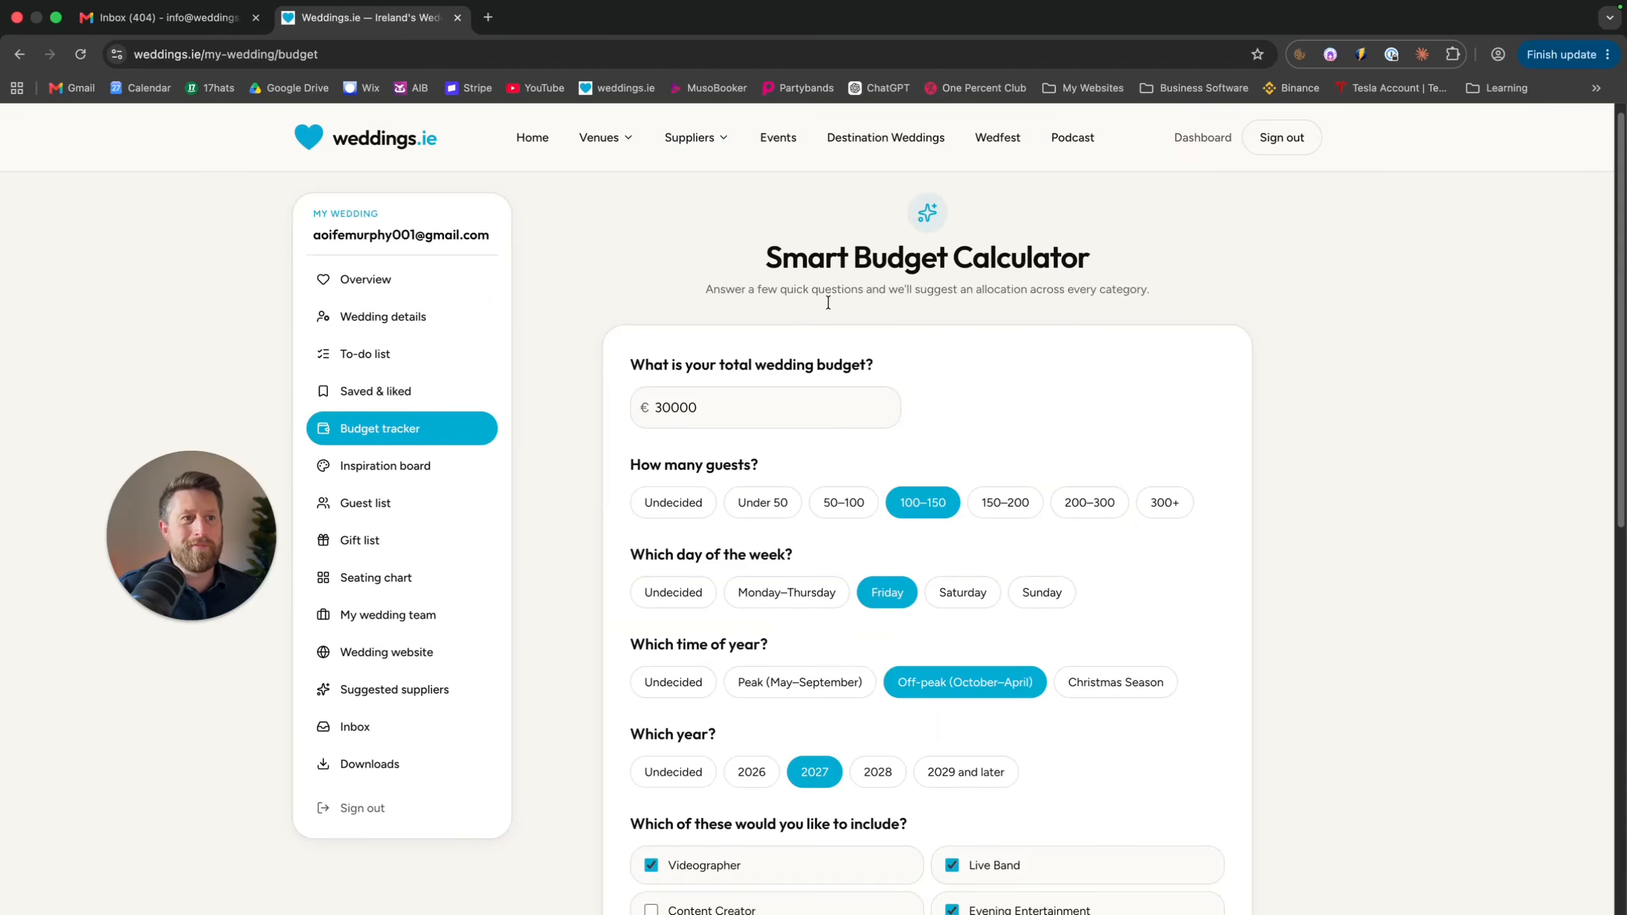
Calculate the budget for €30000 and 100–150 guests, a Friday off-peak 2027 wedding
{"action": "double_click", "coordinate": [665, 413]}
{"action": "left_click", "coordinate": [700, 407]}
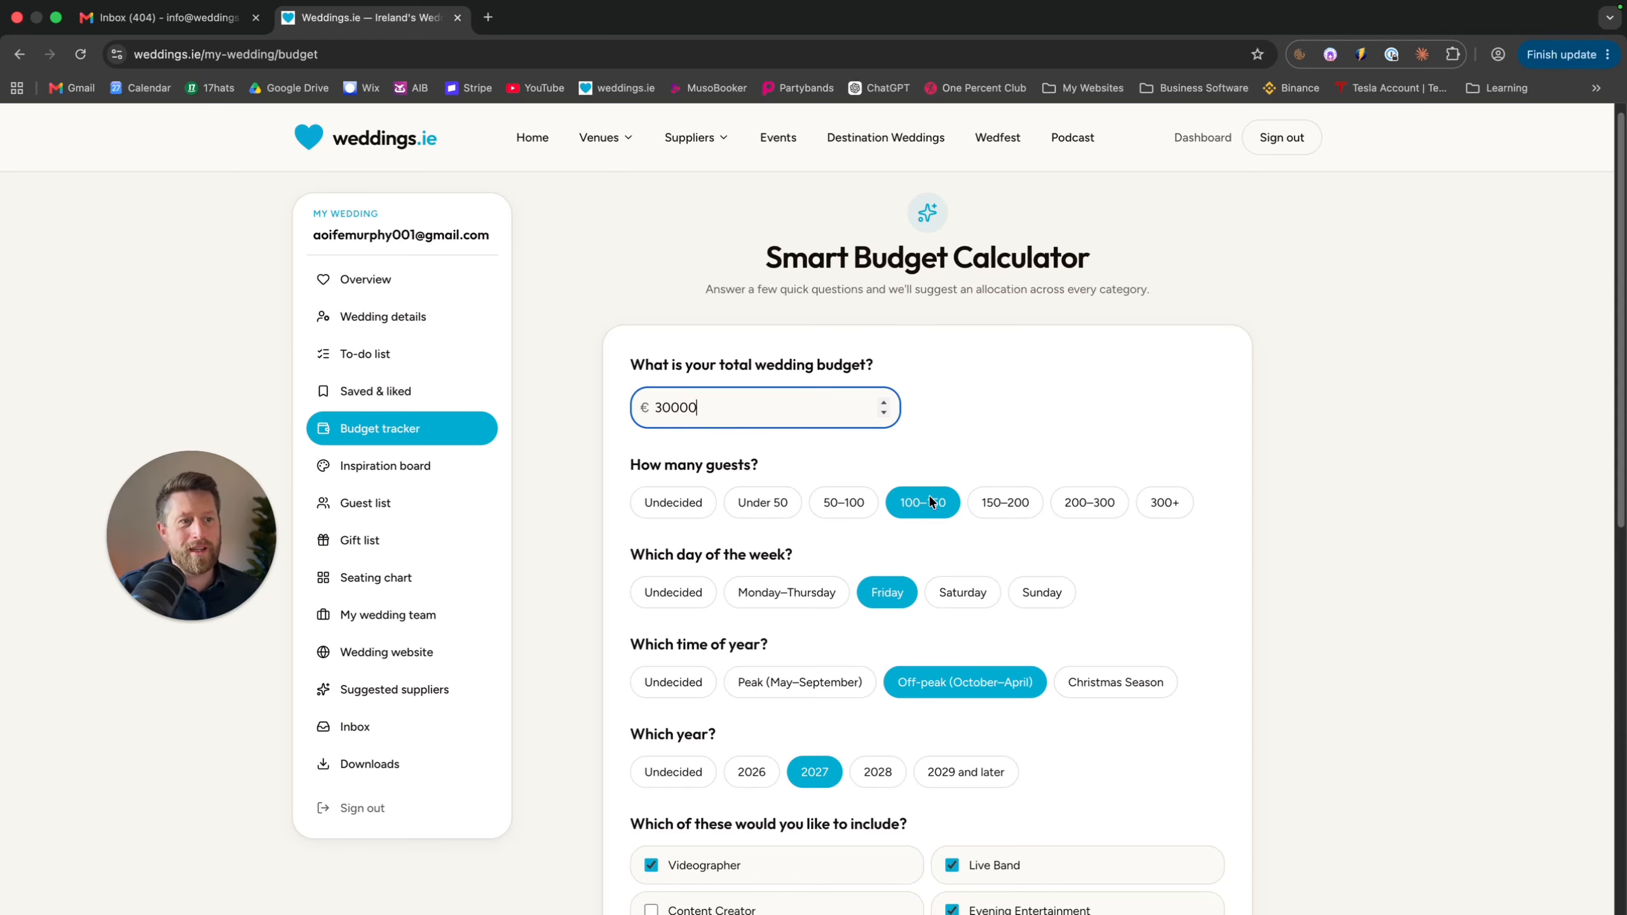
{"action": "scroll", "coordinate": [873, 600], "scroll_direction": "down", "scroll_amount": 2}
{"action": "scroll", "coordinate": [875, 601], "scroll_direction": "down", "scroll_amount": 1}
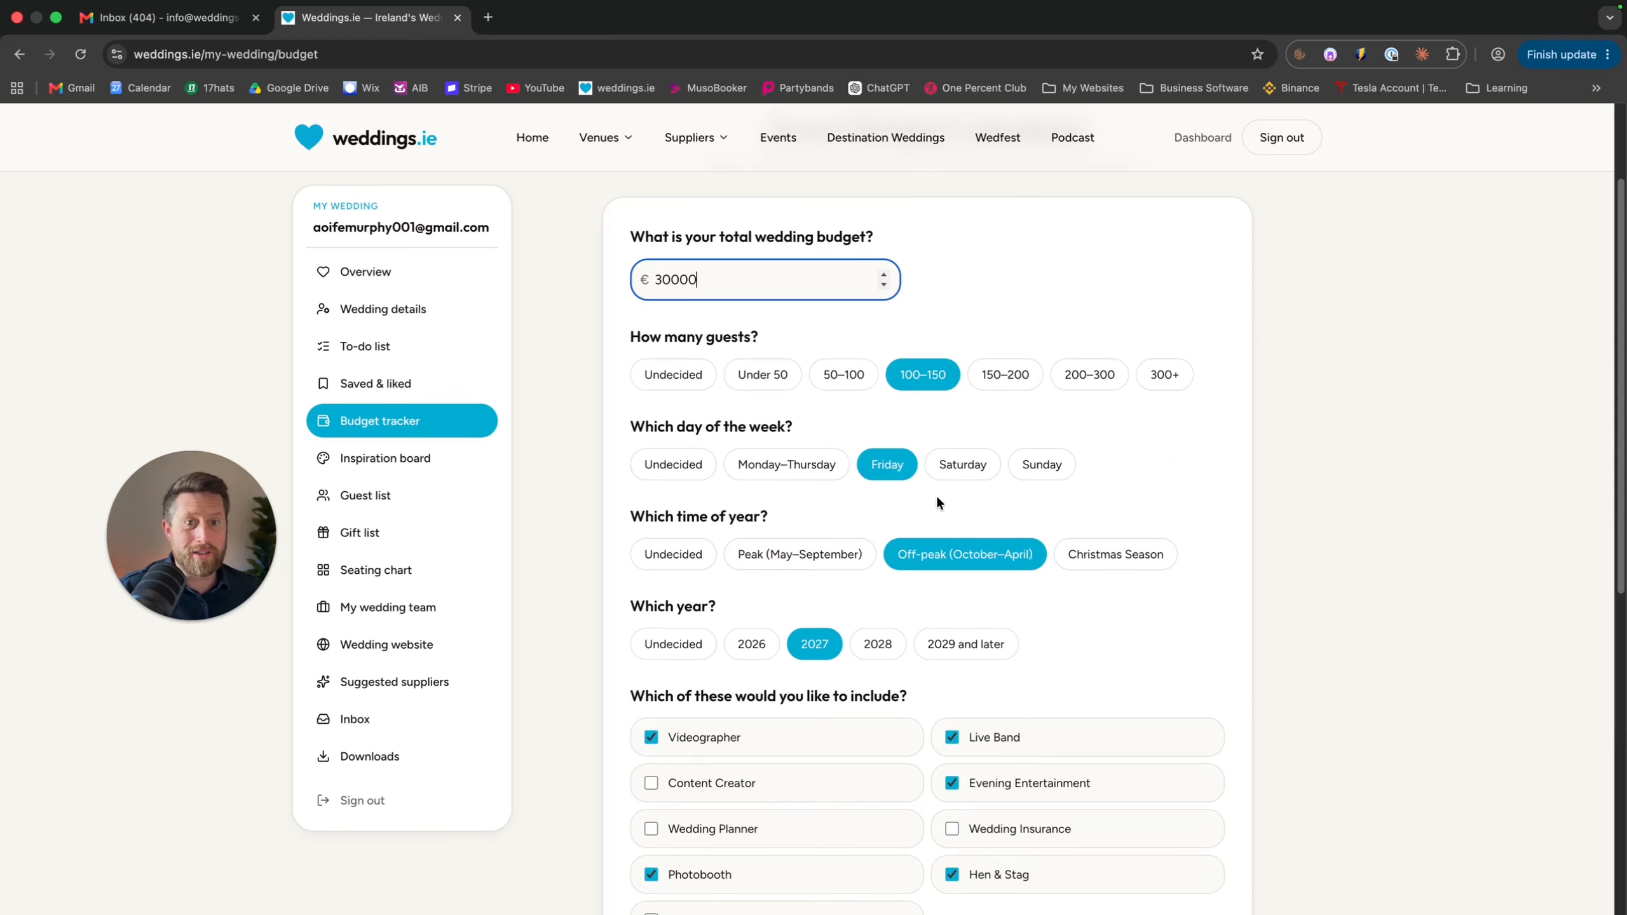
{"action": "left_click", "coordinate": [999, 366]}
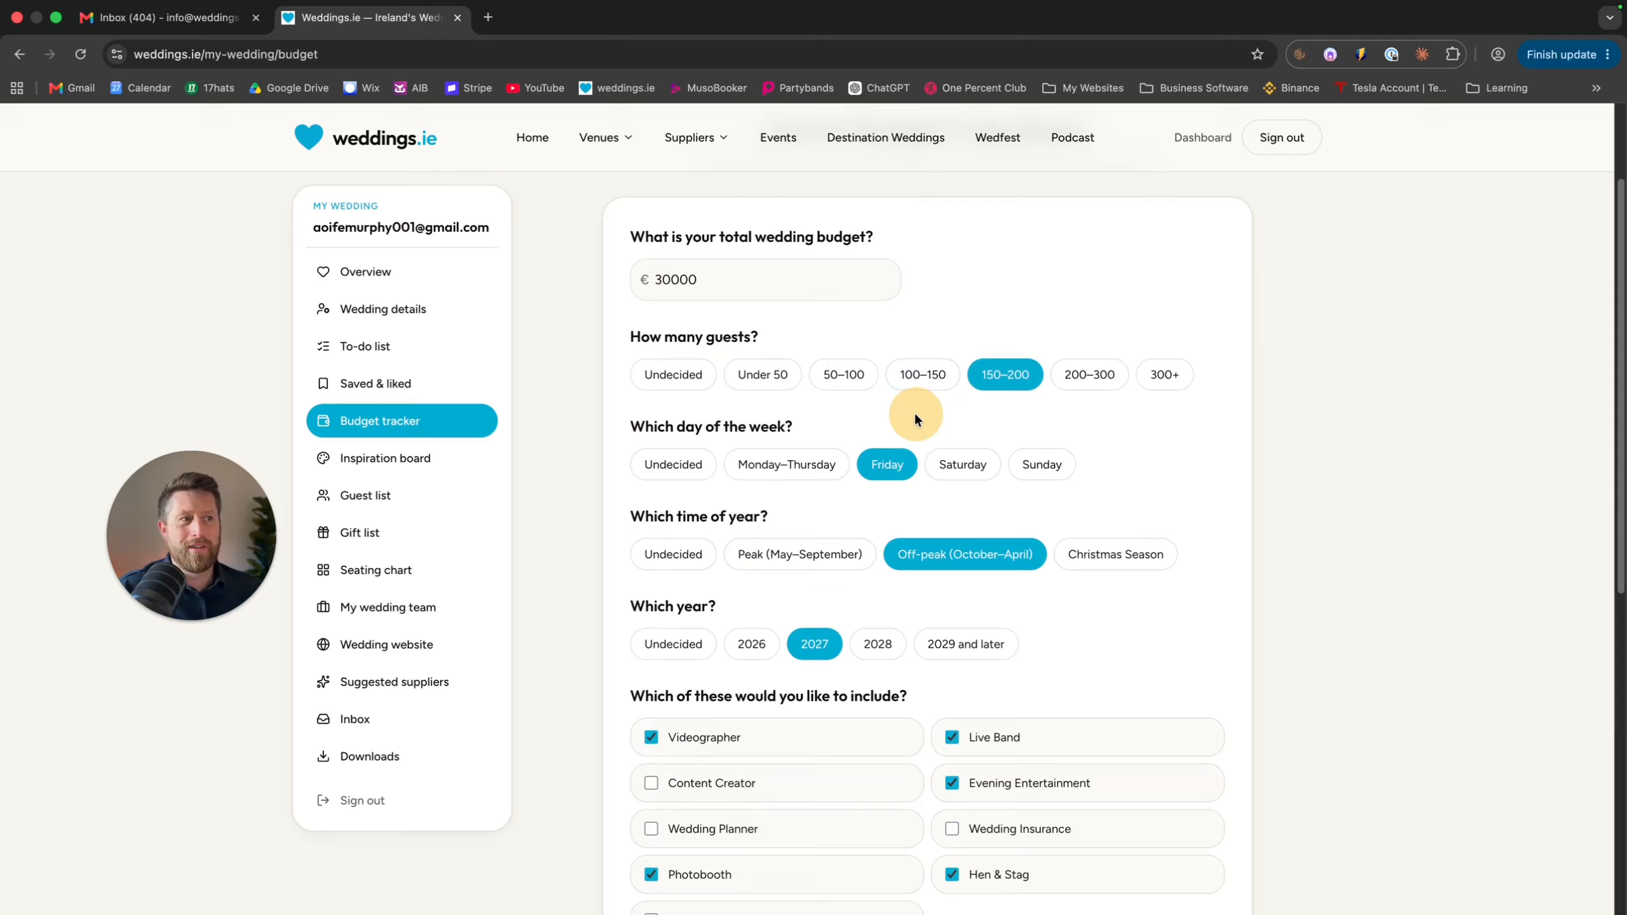
{"action": "left_click", "coordinate": [935, 371]}
{"action": "scroll", "coordinate": [892, 531], "scroll_direction": "down", "scroll_amount": 1}
{"action": "scroll", "coordinate": [894, 532], "scroll_direction": "down", "scroll_amount": 3}
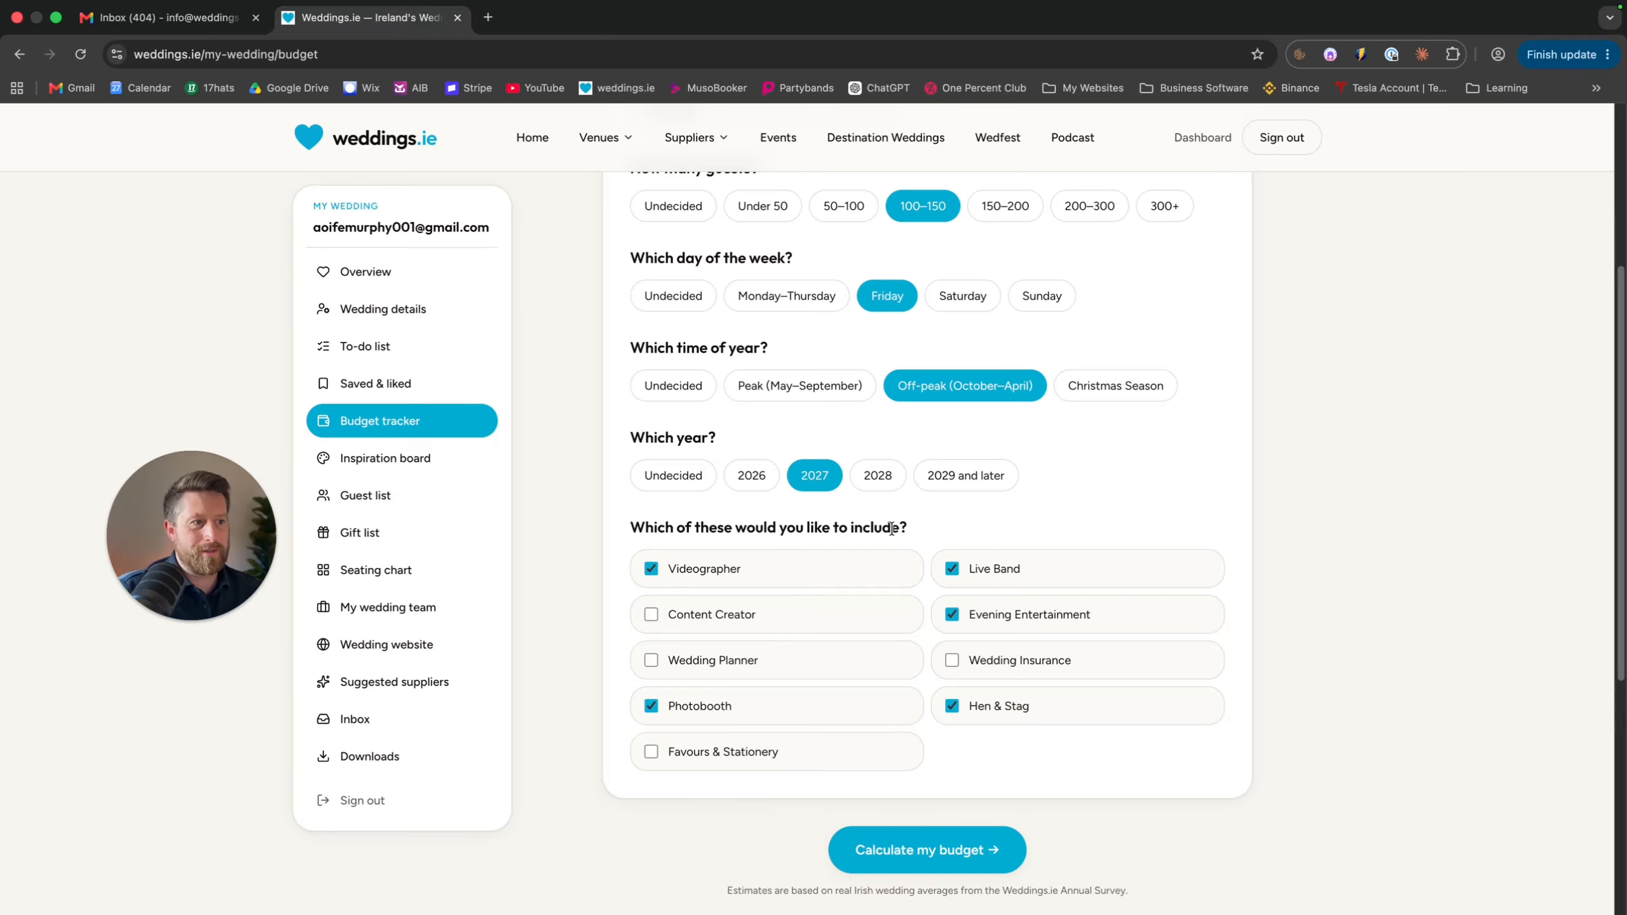
{"action": "left_click", "coordinate": [923, 850]}
{"action": "scroll", "coordinate": [699, 467], "scroll_direction": "up", "scroll_amount": 3}
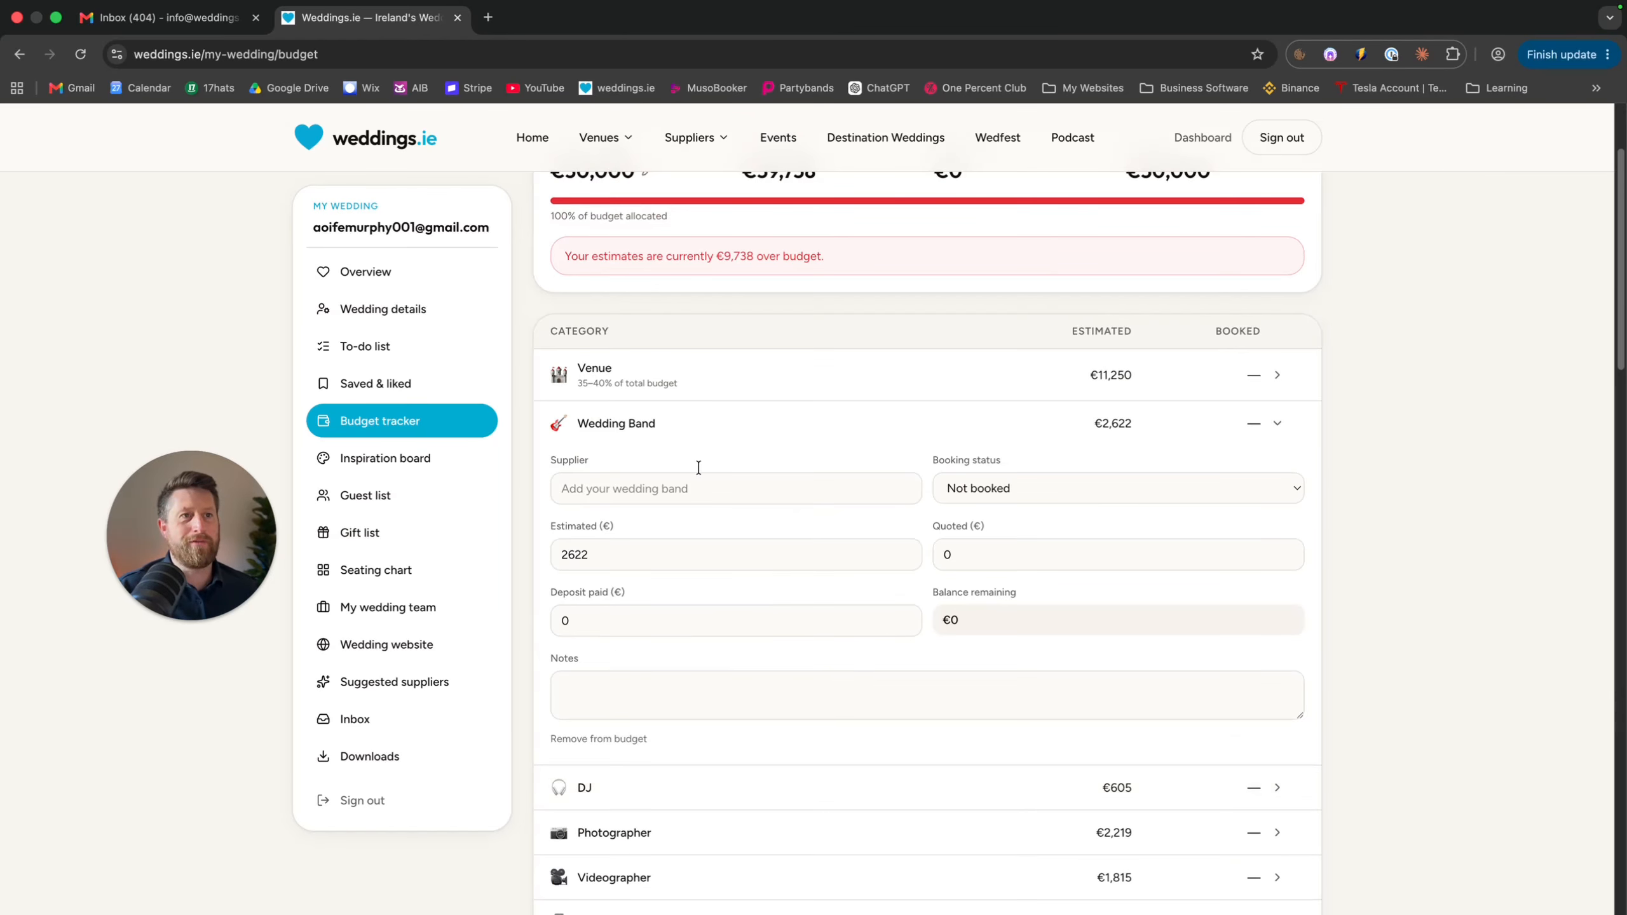
{"action": "left_click", "coordinate": [1280, 423]}
{"action": "scroll", "coordinate": [644, 529], "scroll_direction": "down", "scroll_amount": 2}
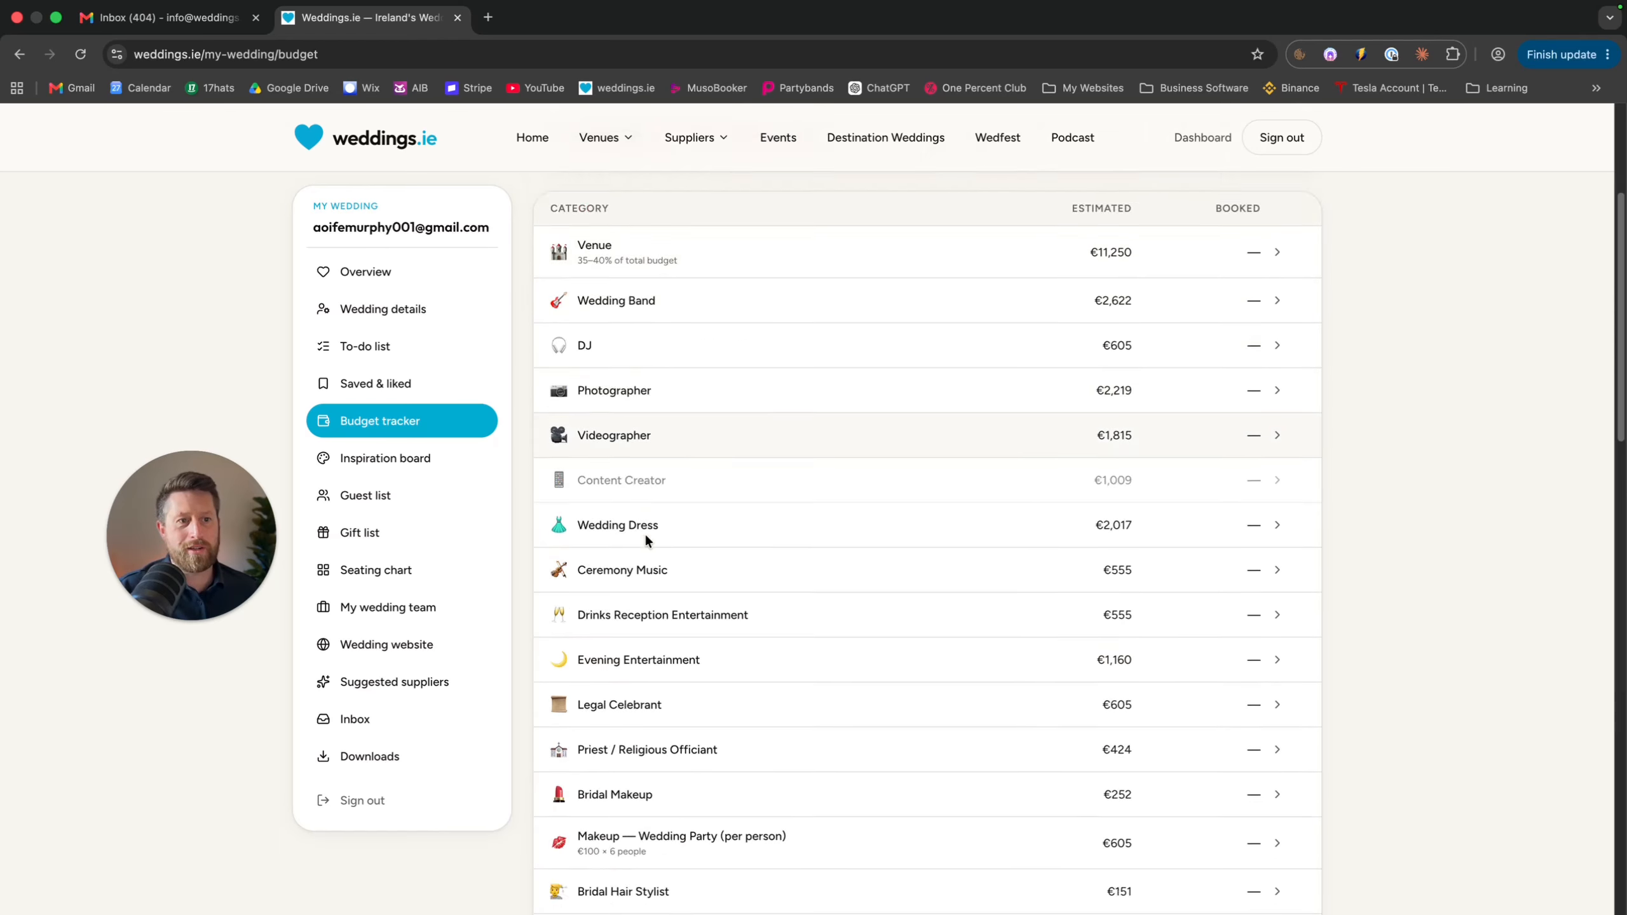
{"action": "scroll", "coordinate": [645, 532], "scroll_direction": "down", "scroll_amount": 10}
{"action": "scroll", "coordinate": [1142, 767], "scroll_direction": "down", "scroll_amount": 3}
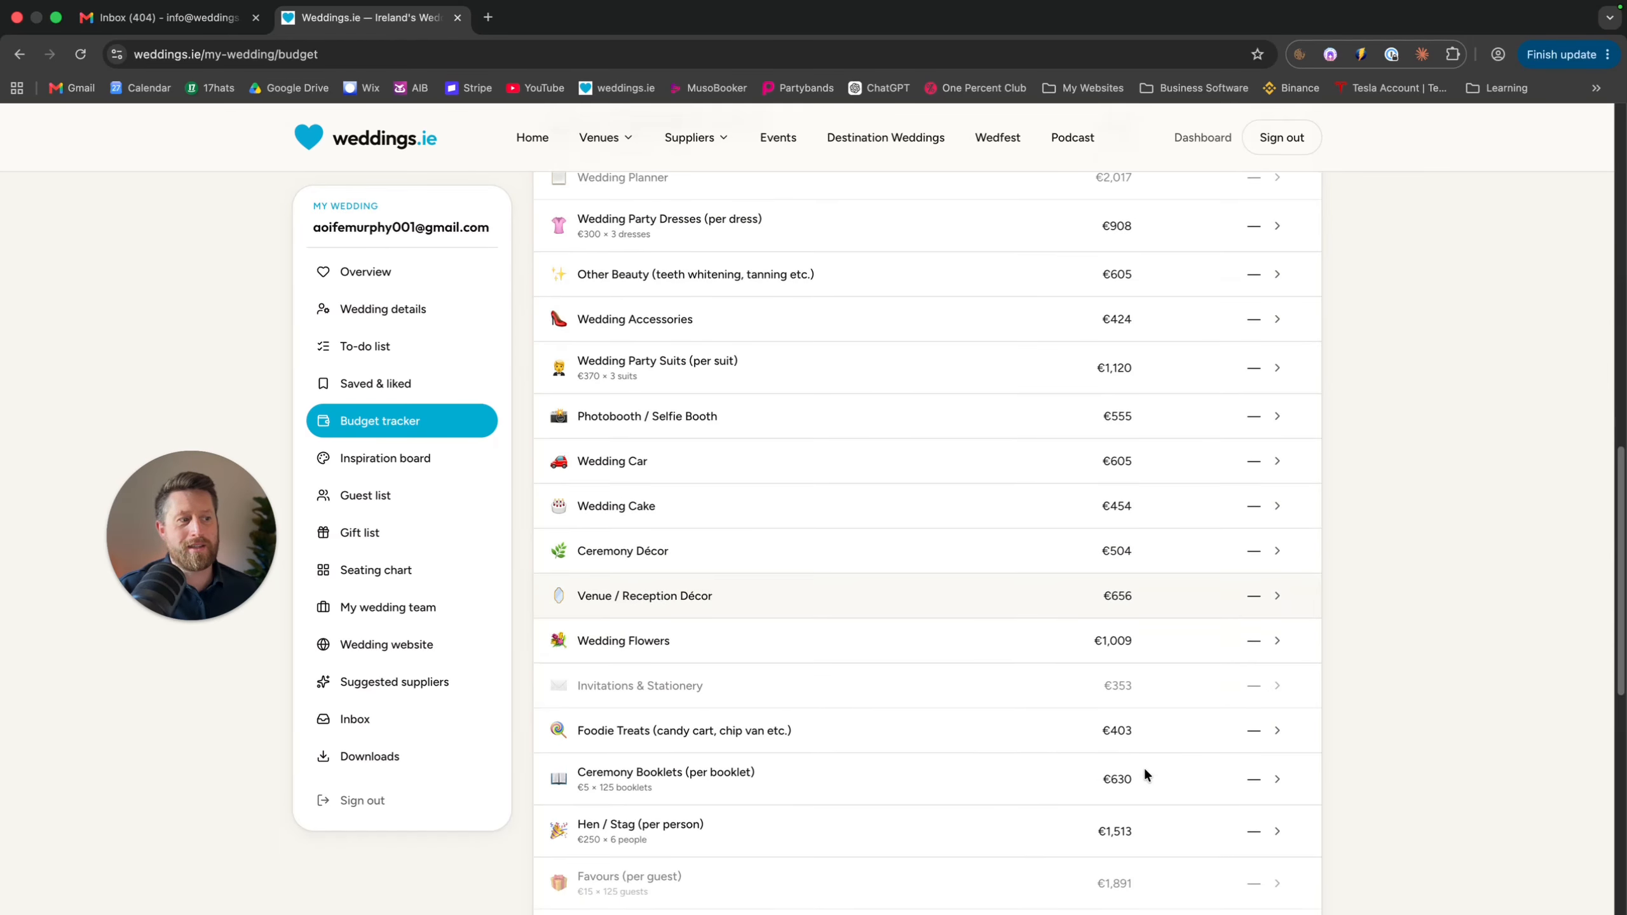
{"action": "scroll", "coordinate": [1144, 766], "scroll_direction": "down", "scroll_amount": 3}
{"action": "scroll", "coordinate": [1142, 765], "scroll_direction": "up", "scroll_amount": 10}
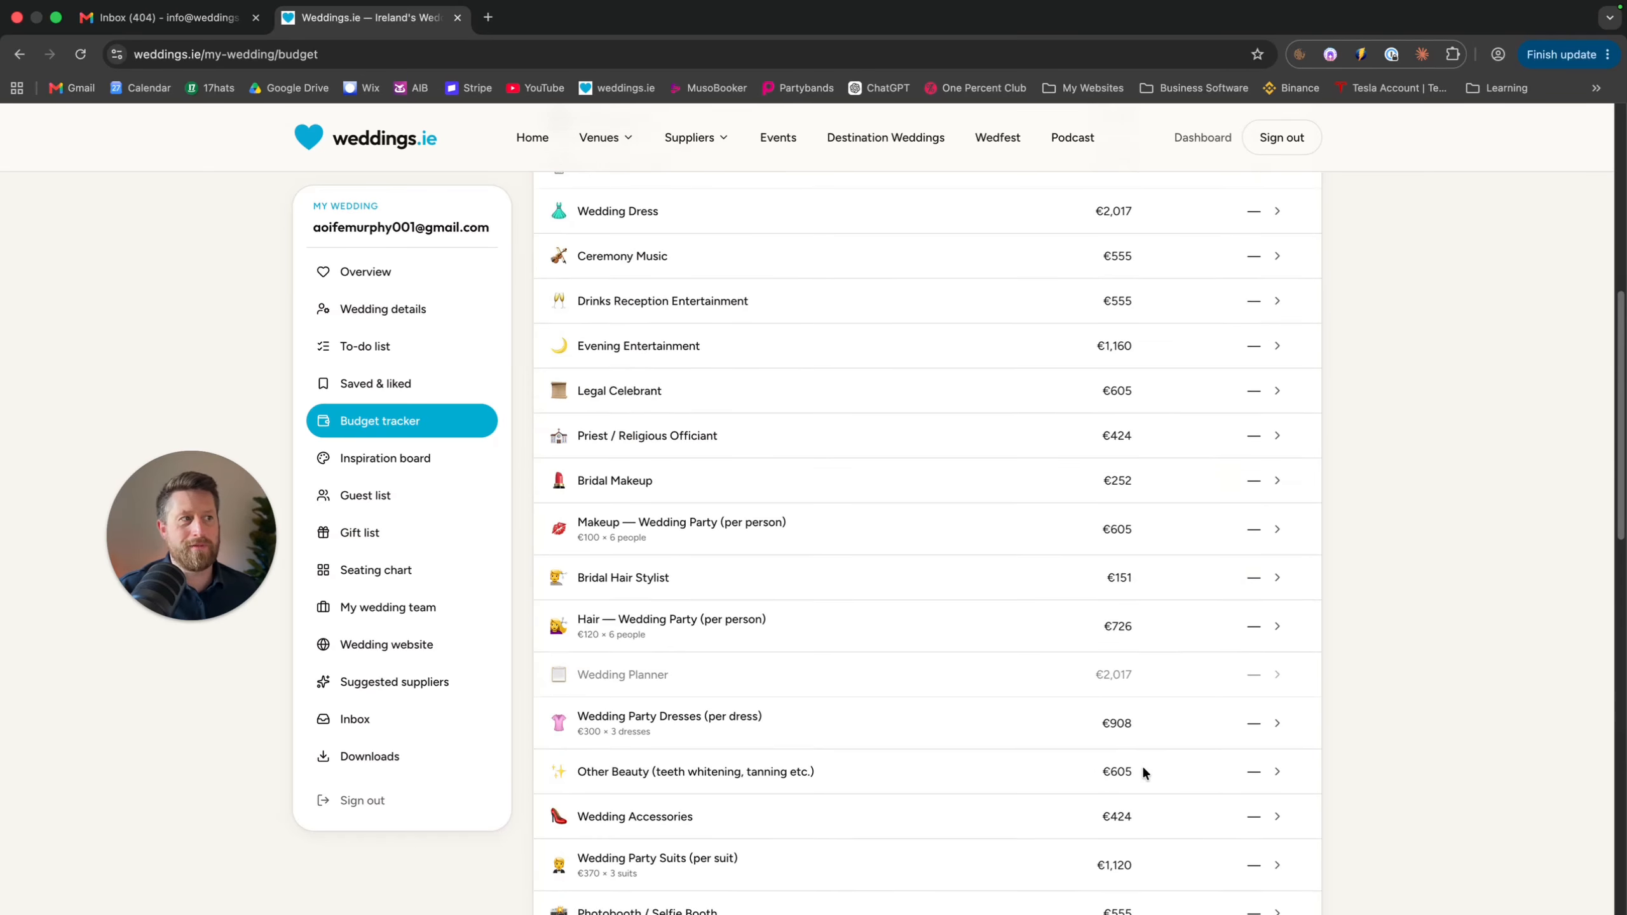
{"action": "scroll", "coordinate": [1141, 765], "scroll_direction": "up", "scroll_amount": 9}
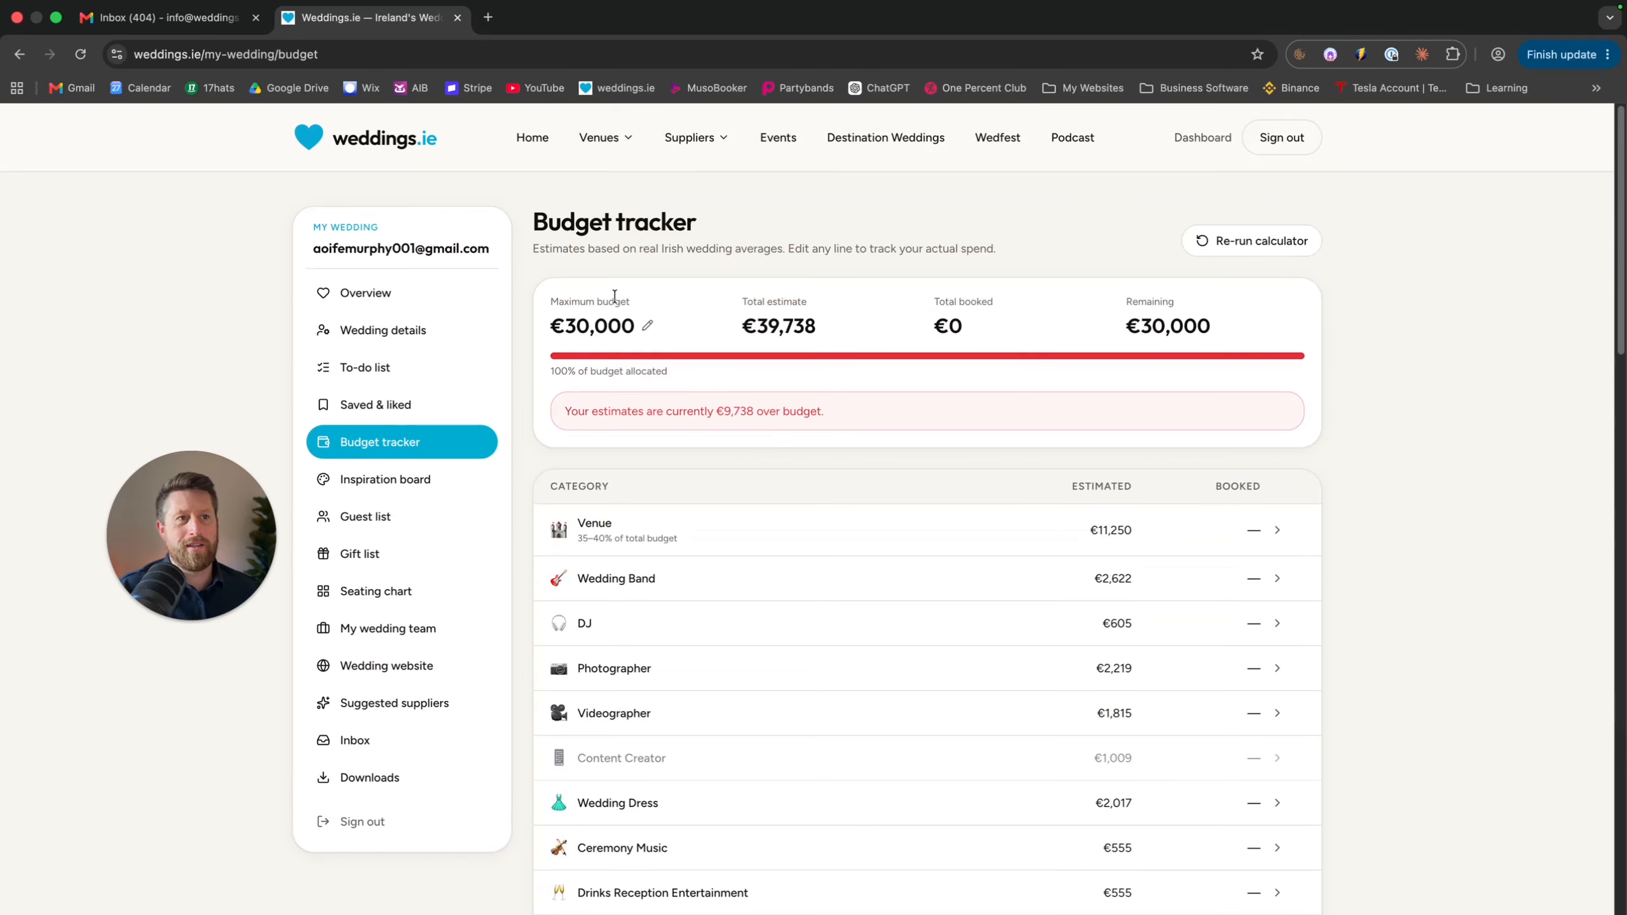
{"action": "left_click", "coordinate": [647, 325]}
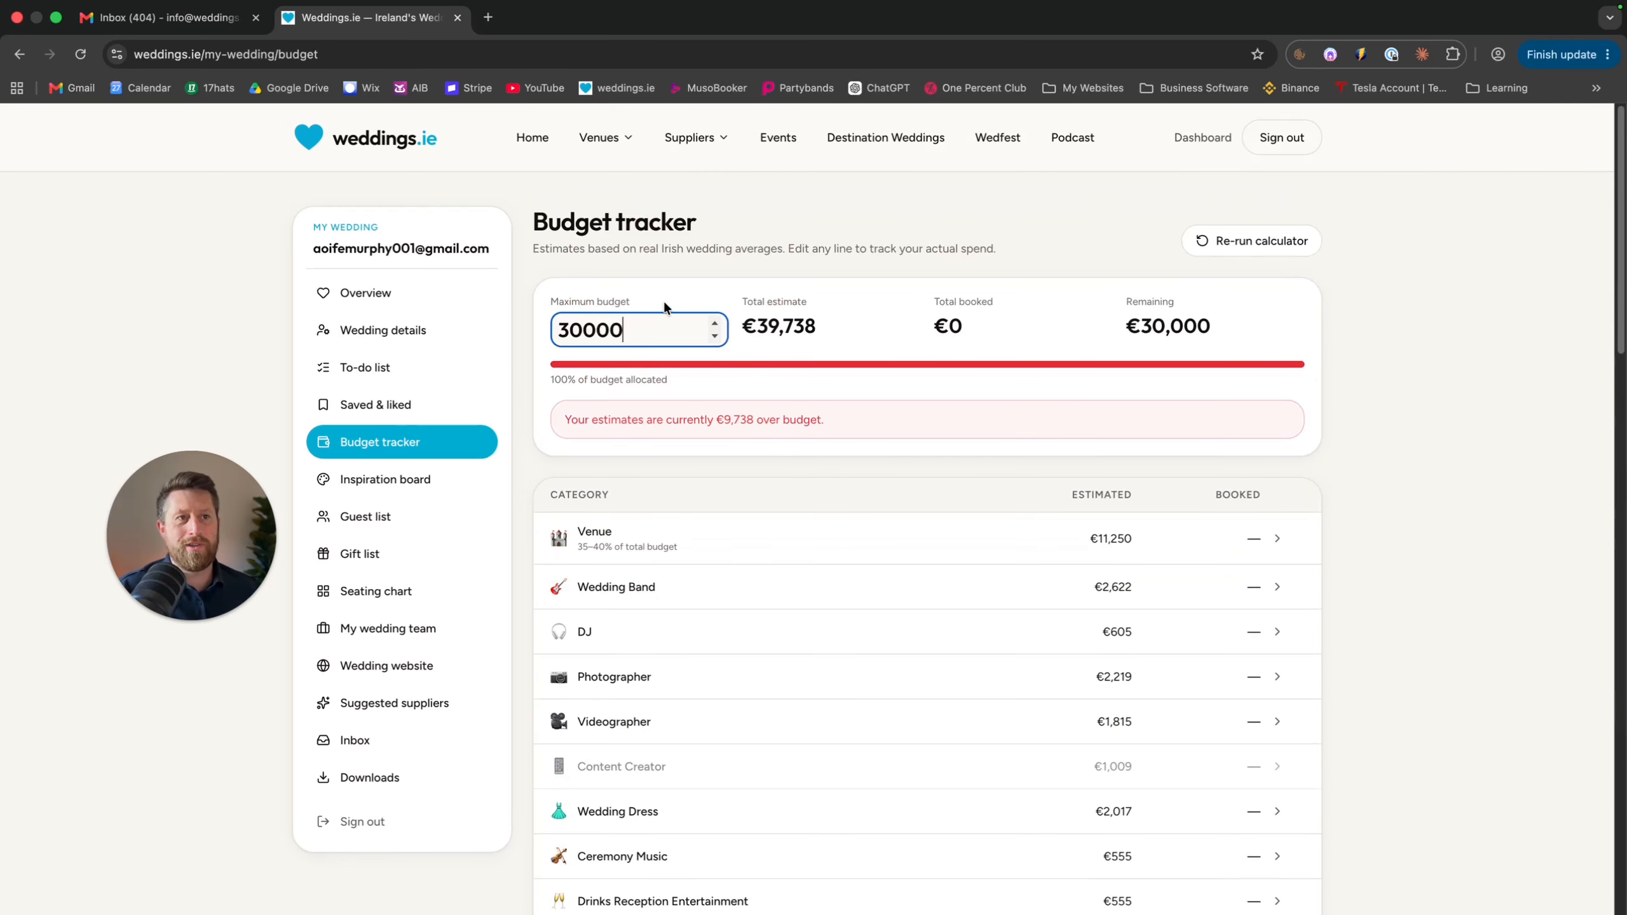
{"action": "left_click", "coordinate": [664, 303]}
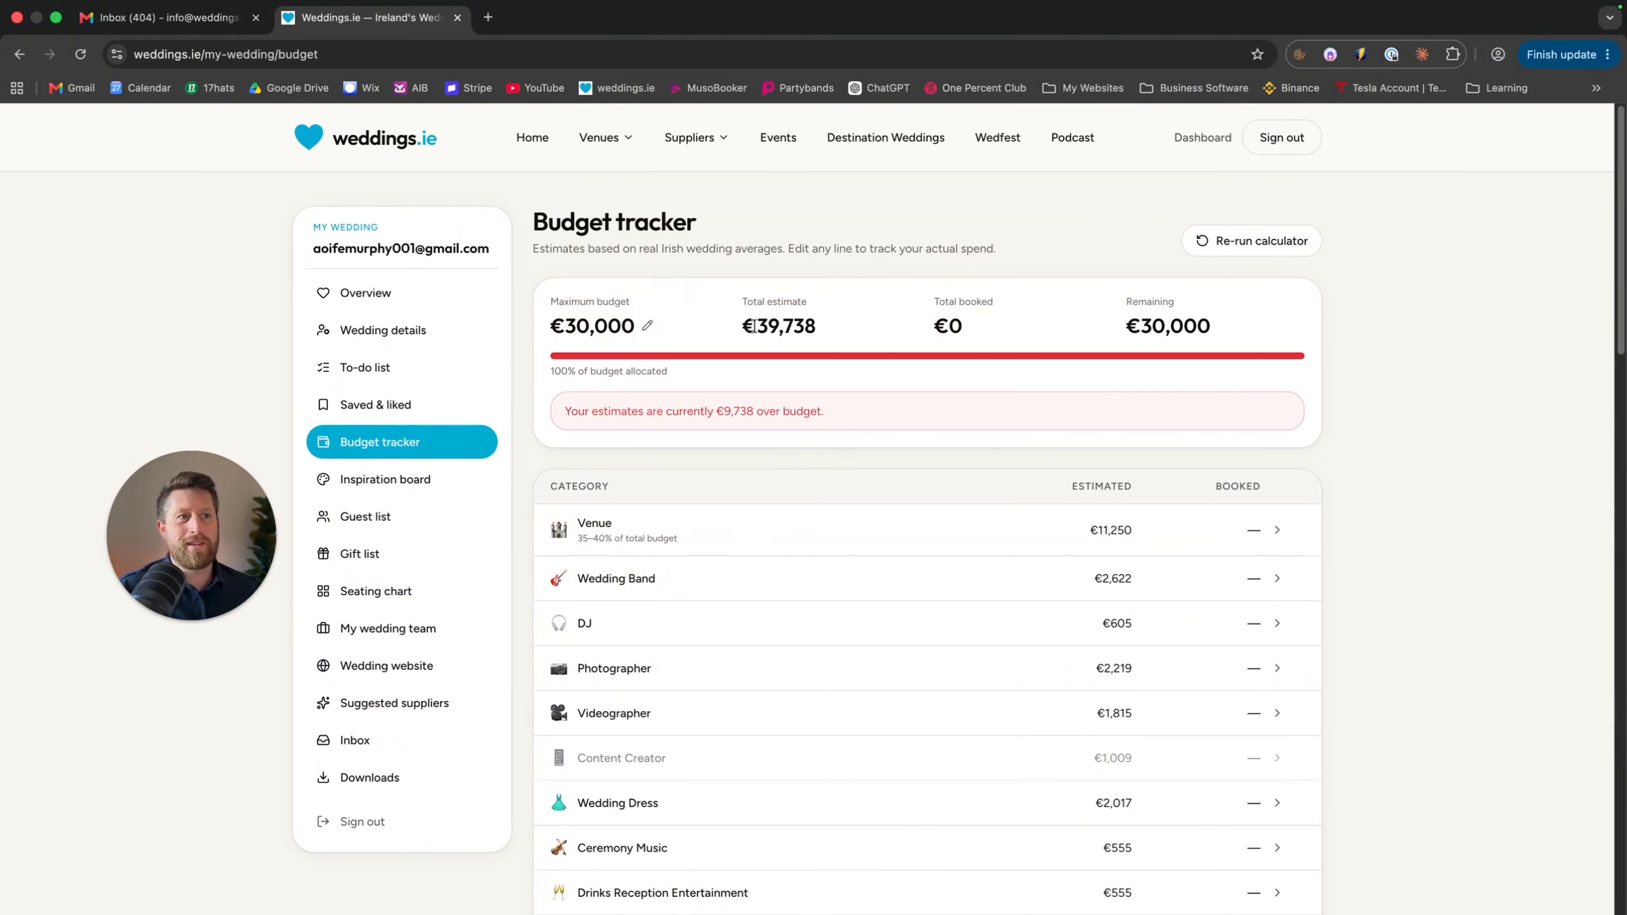
{"action": "left_click_drag", "start_coordinate": [755, 326], "coordinate": [823, 325]}
{"action": "left_click", "coordinate": [822, 325]}
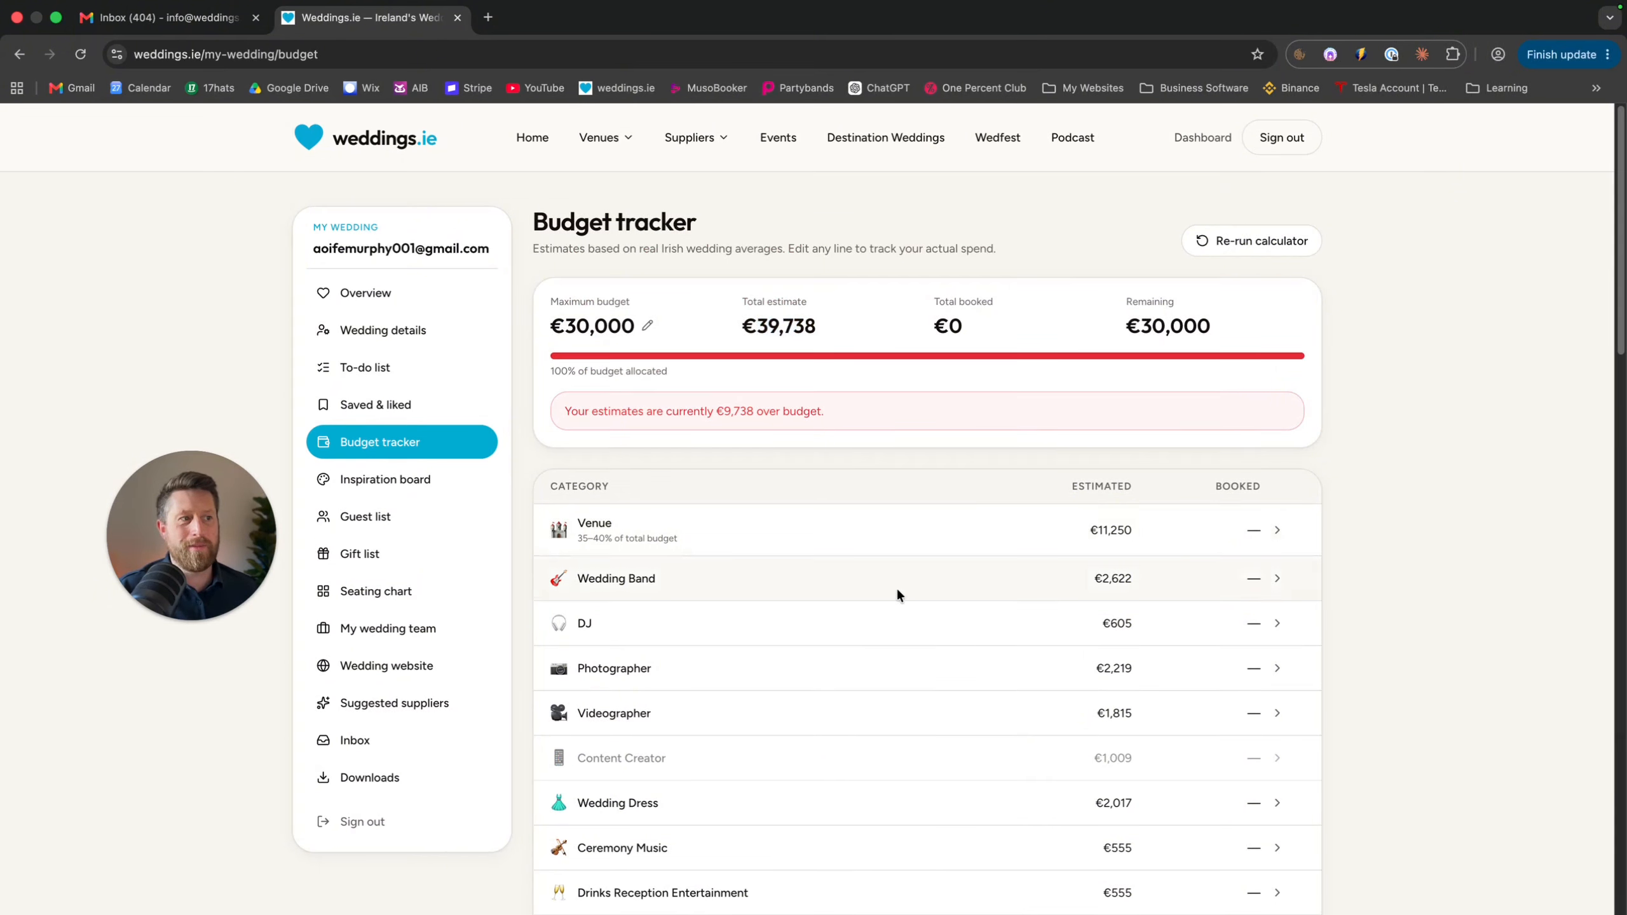
{"action": "double_click", "coordinate": [970, 325]}
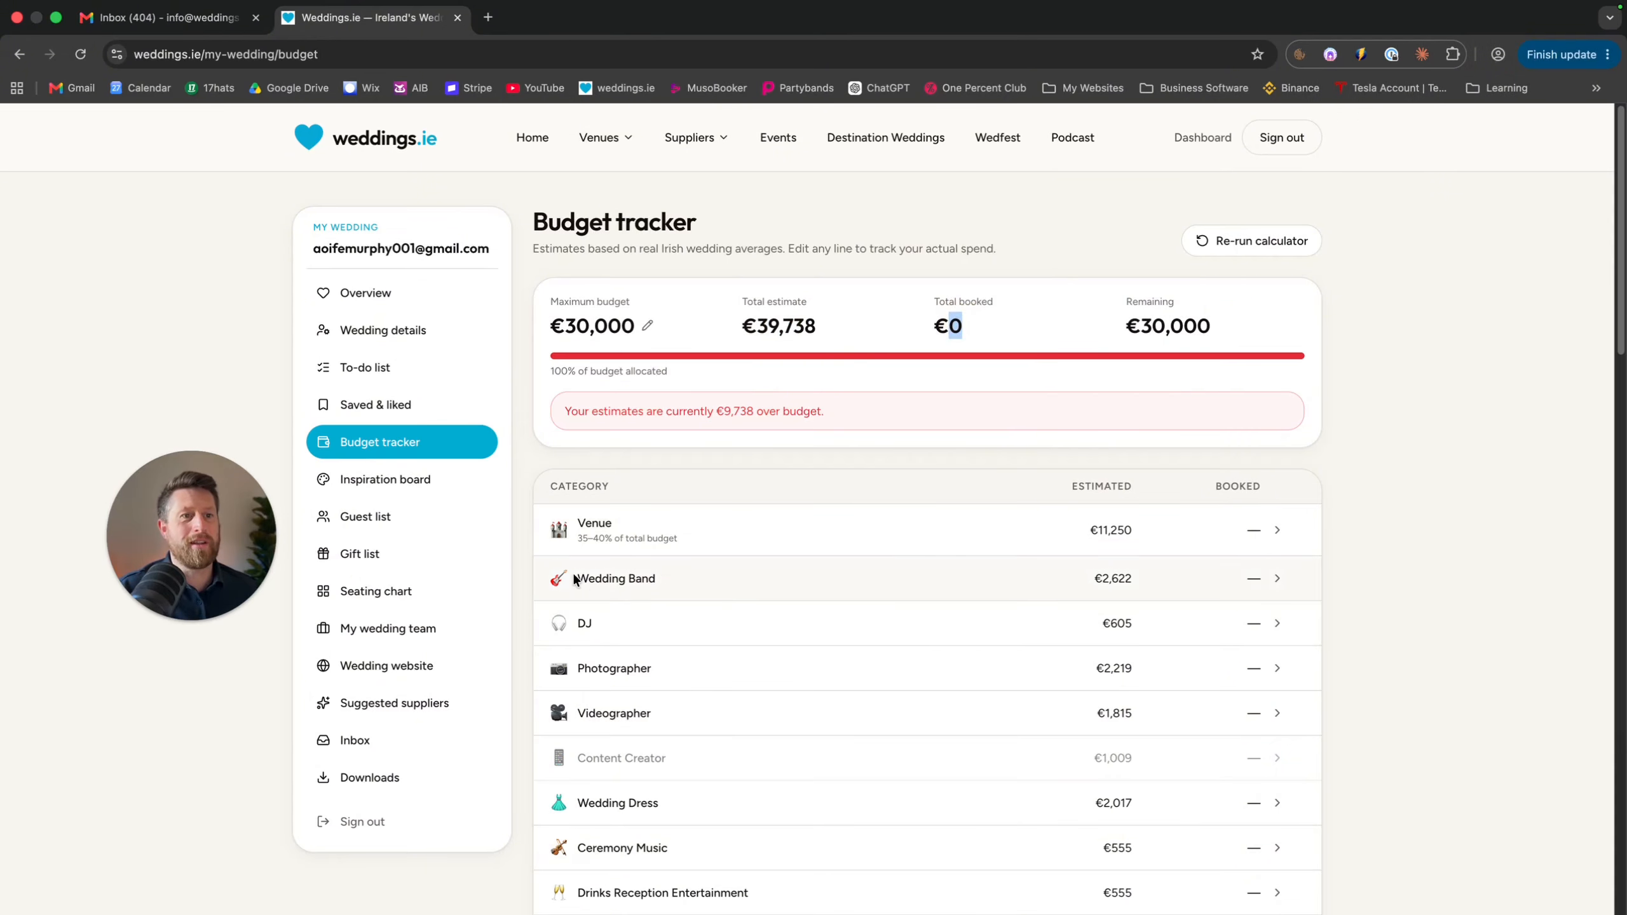
{"action": "scroll", "coordinate": [849, 544], "scroll_direction": "down", "scroll_amount": 2}
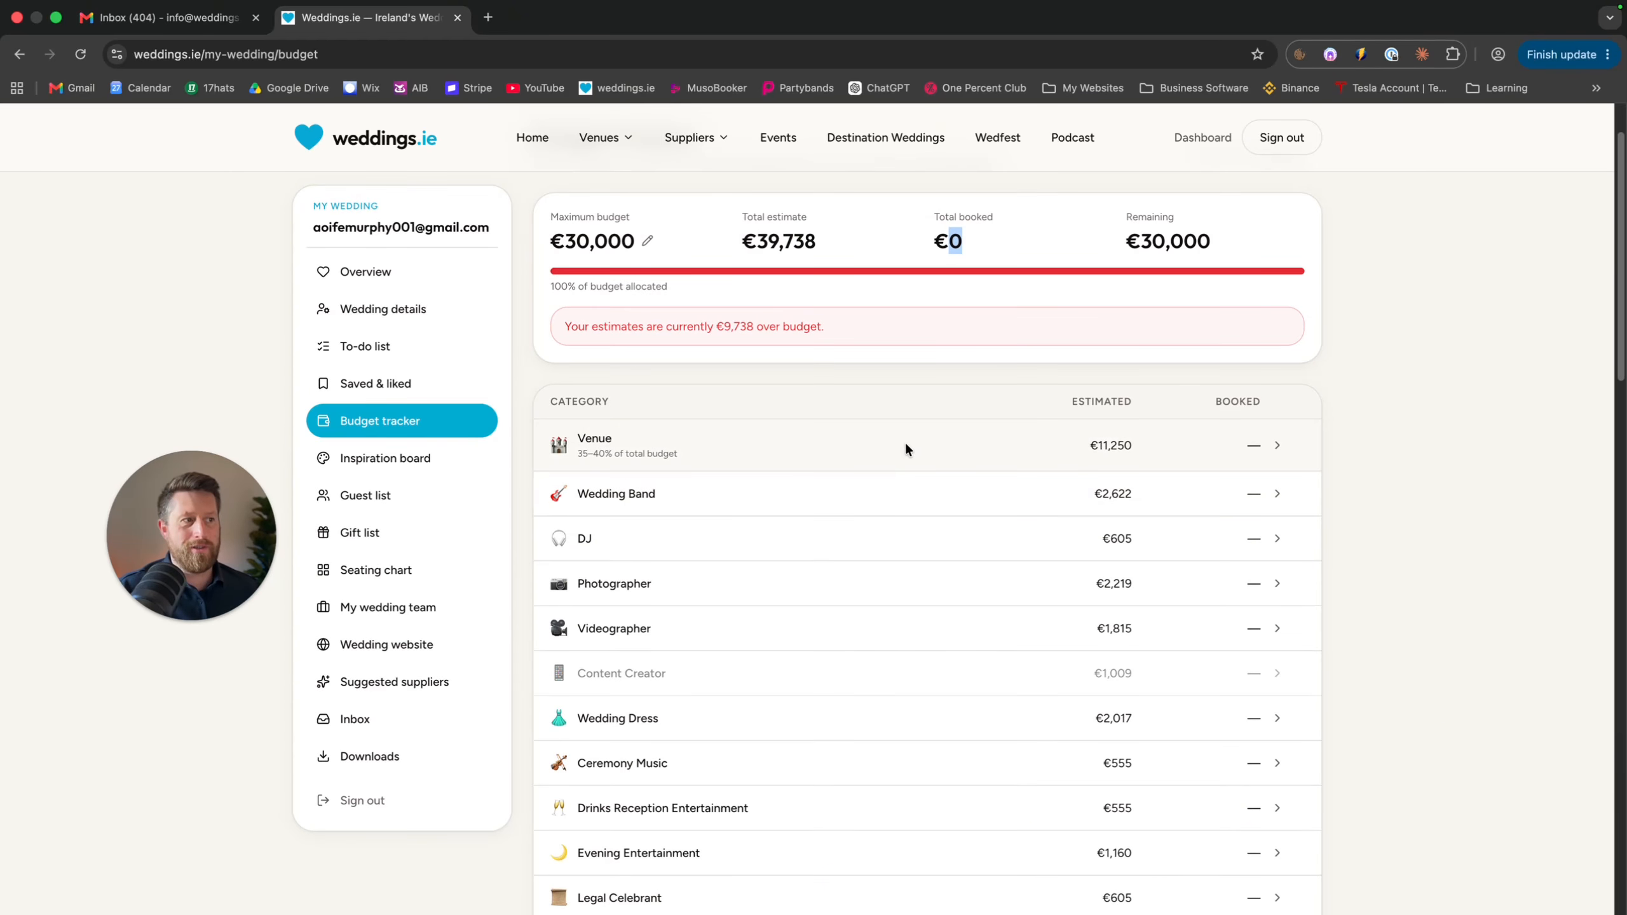
{"action": "left_click", "coordinate": [1089, 445]}
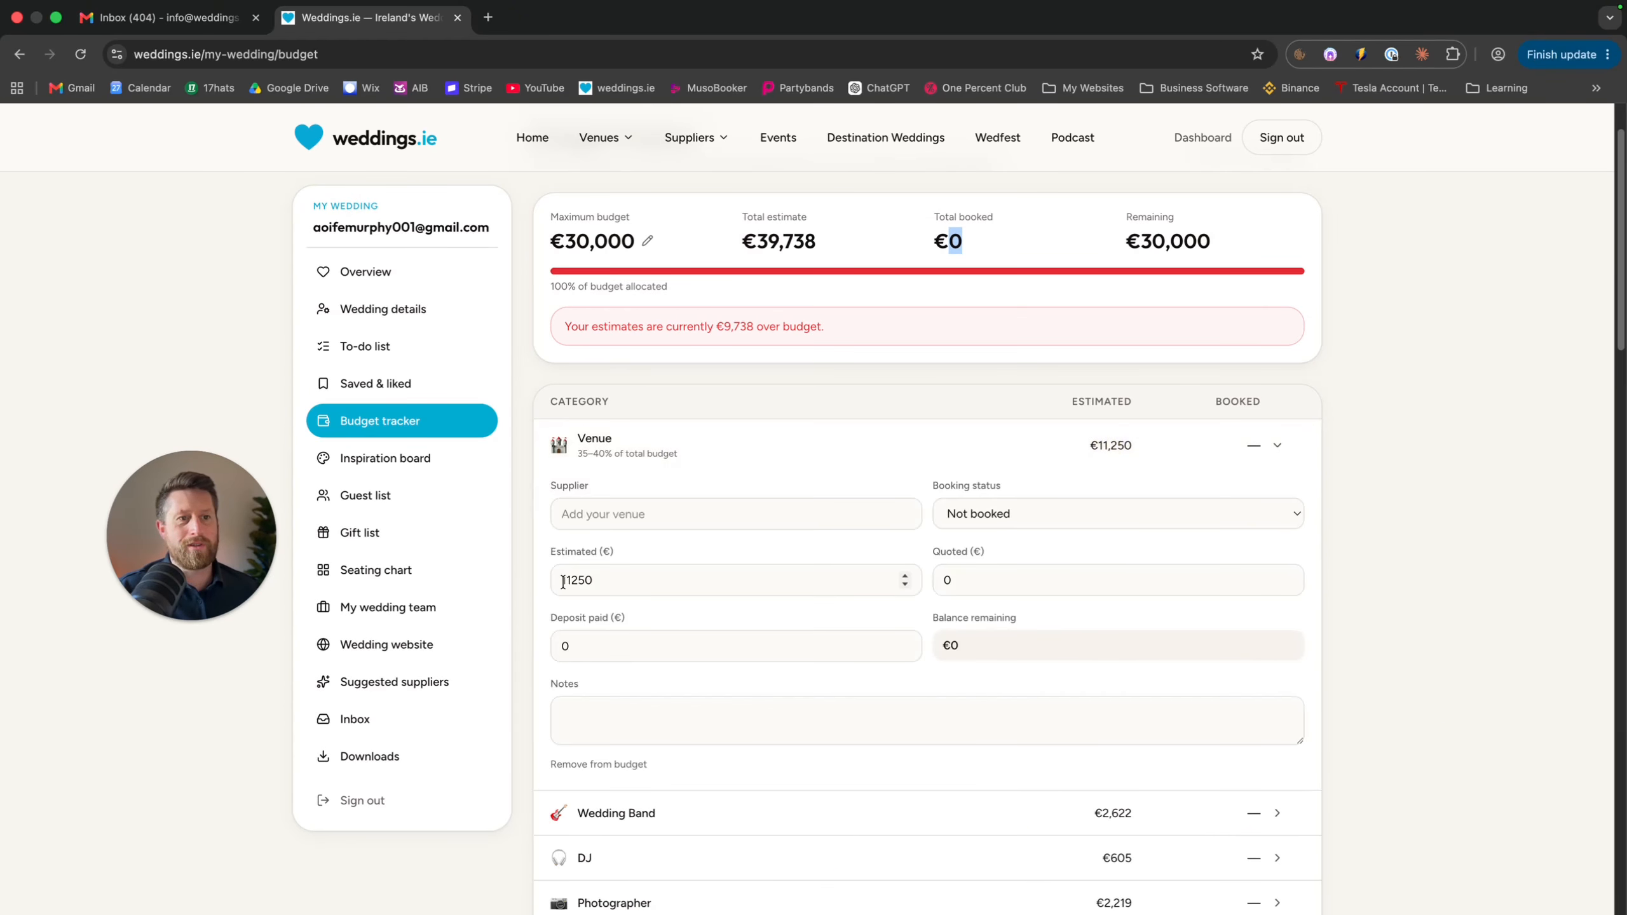
Set the venue's estimated cost to €12,000 and its quoted cost to €10,000
{"action": "left_click", "coordinate": [590, 579]}
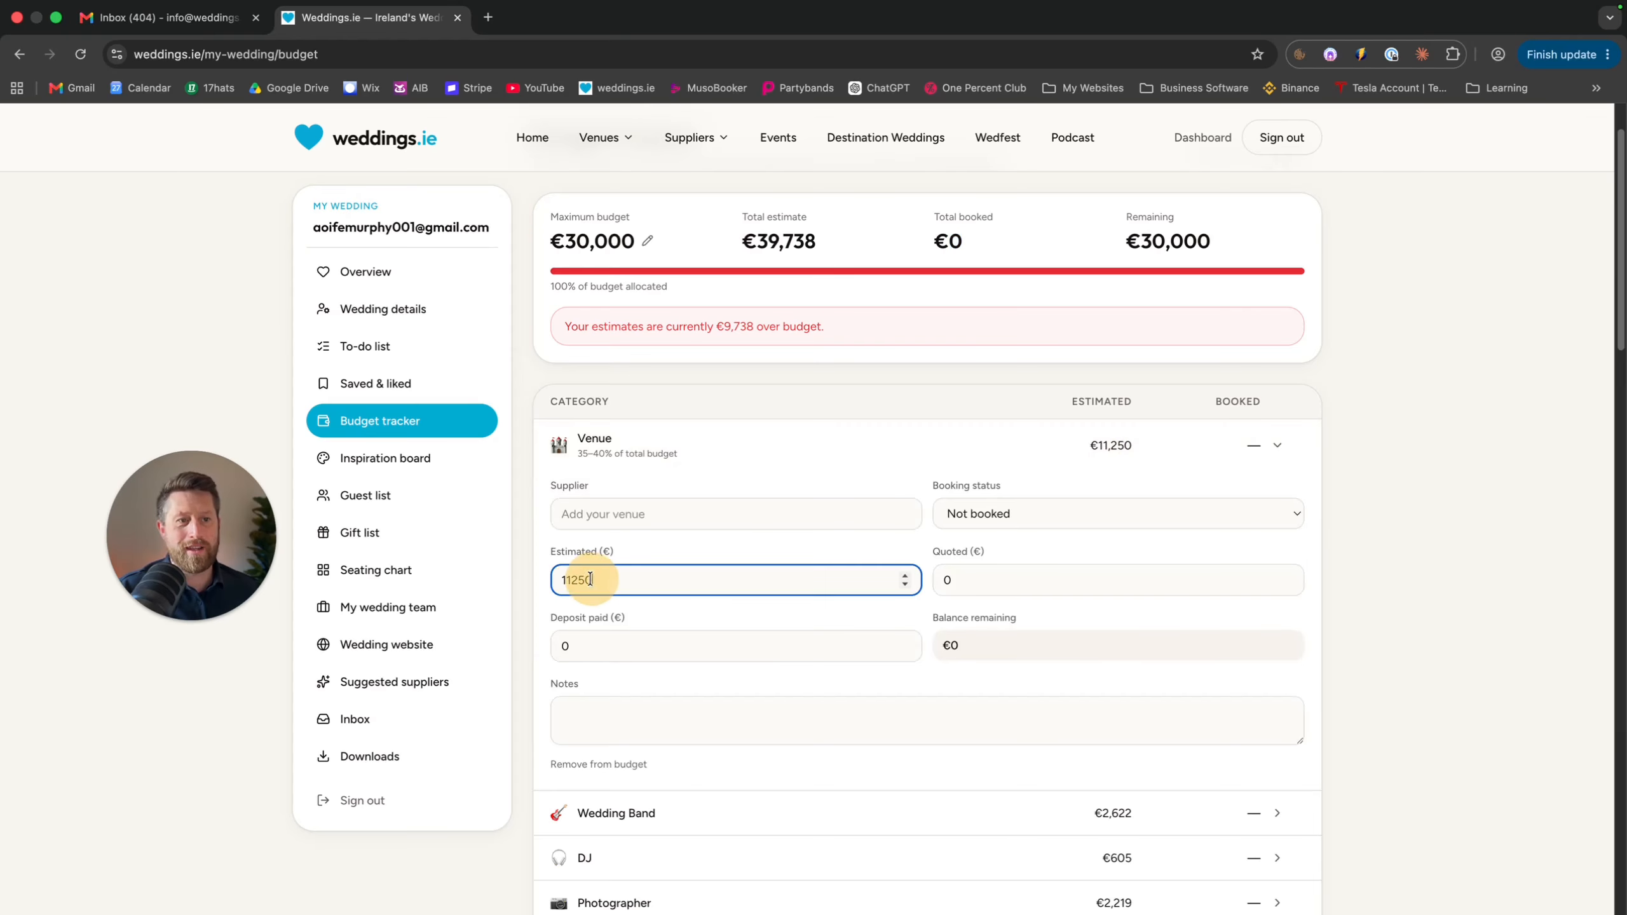
{"action": "left_click_drag", "start_coordinate": [590, 579], "coordinate": [557, 580]}
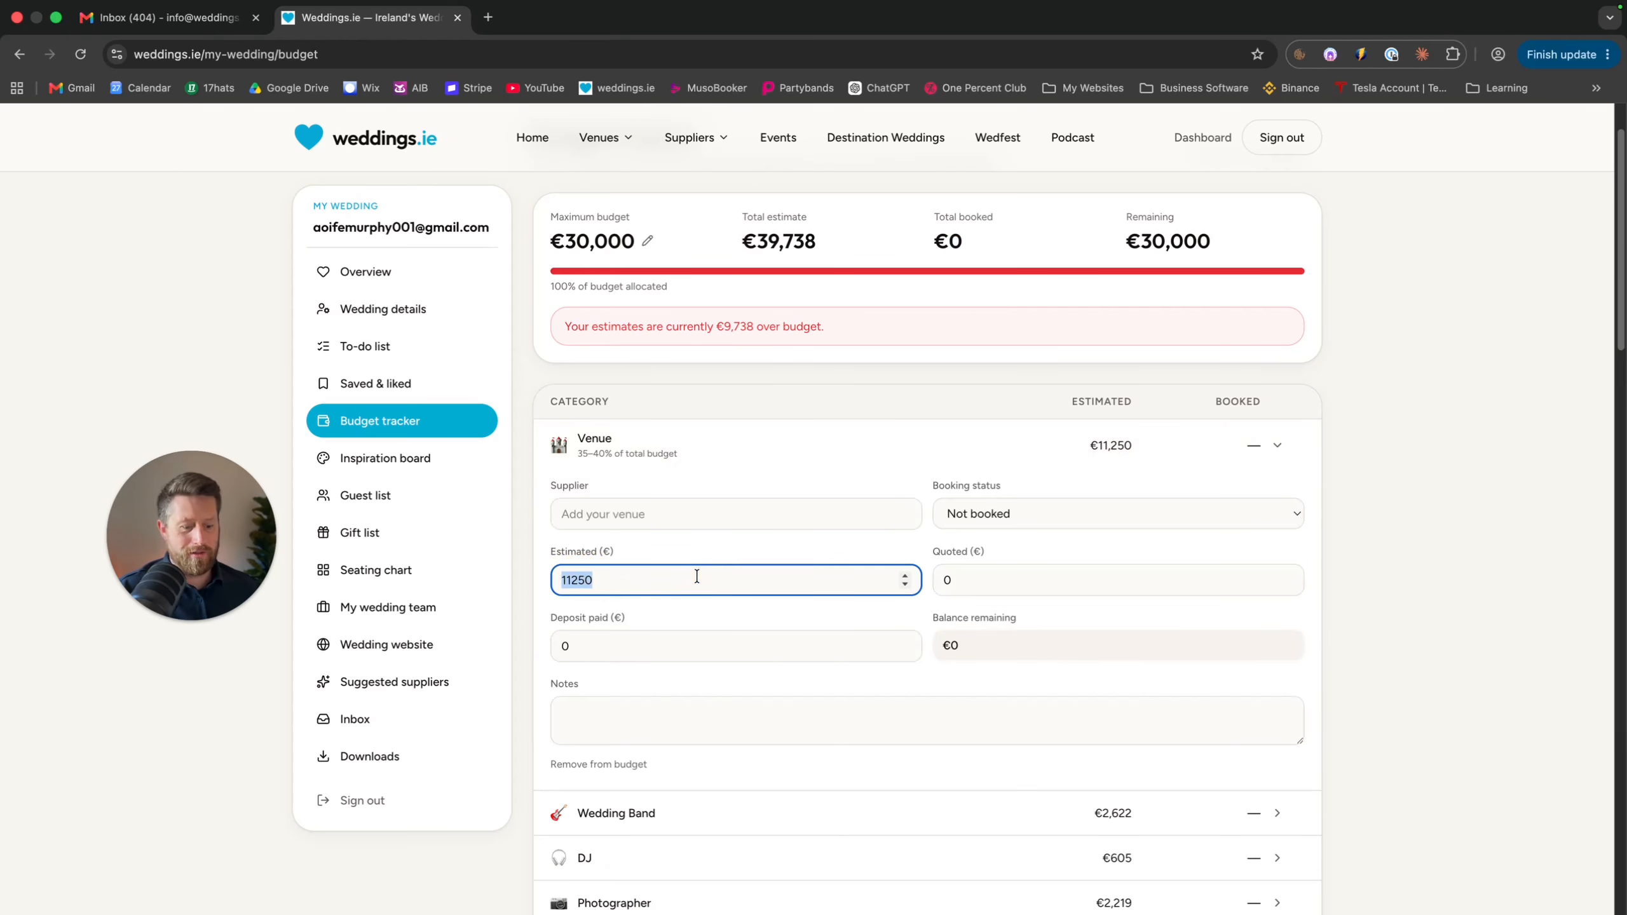
{"action": "type", "text": "12000"}
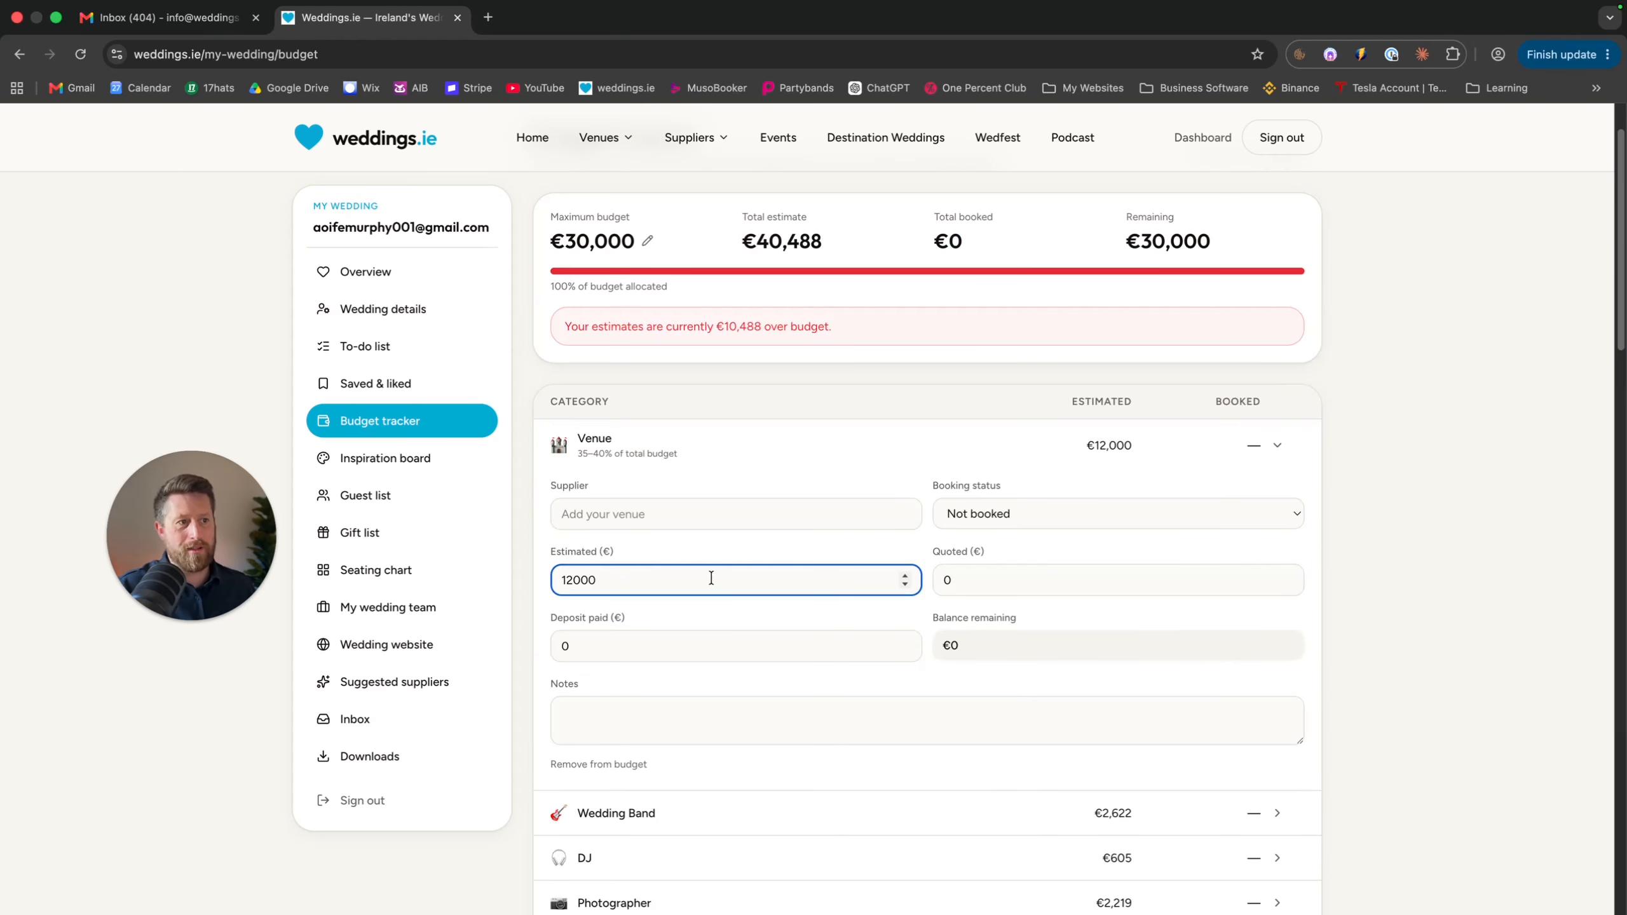
{"action": "left_click", "coordinate": [807, 542]}
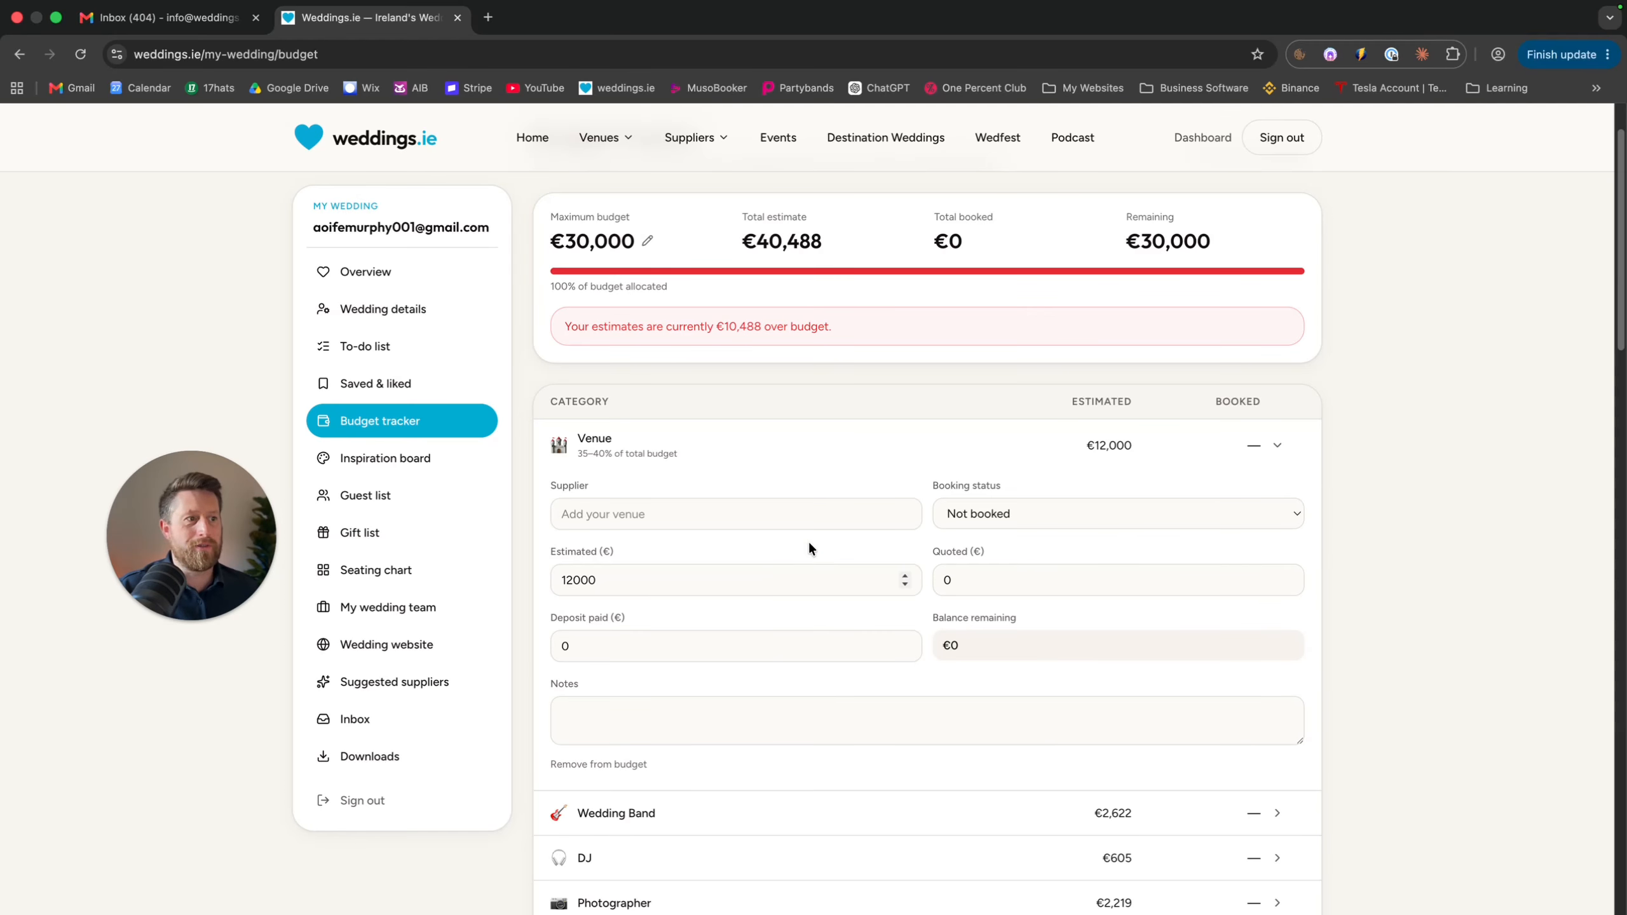
{"action": "left_click", "coordinate": [997, 583]}
{"action": "type", "text": "1000"}
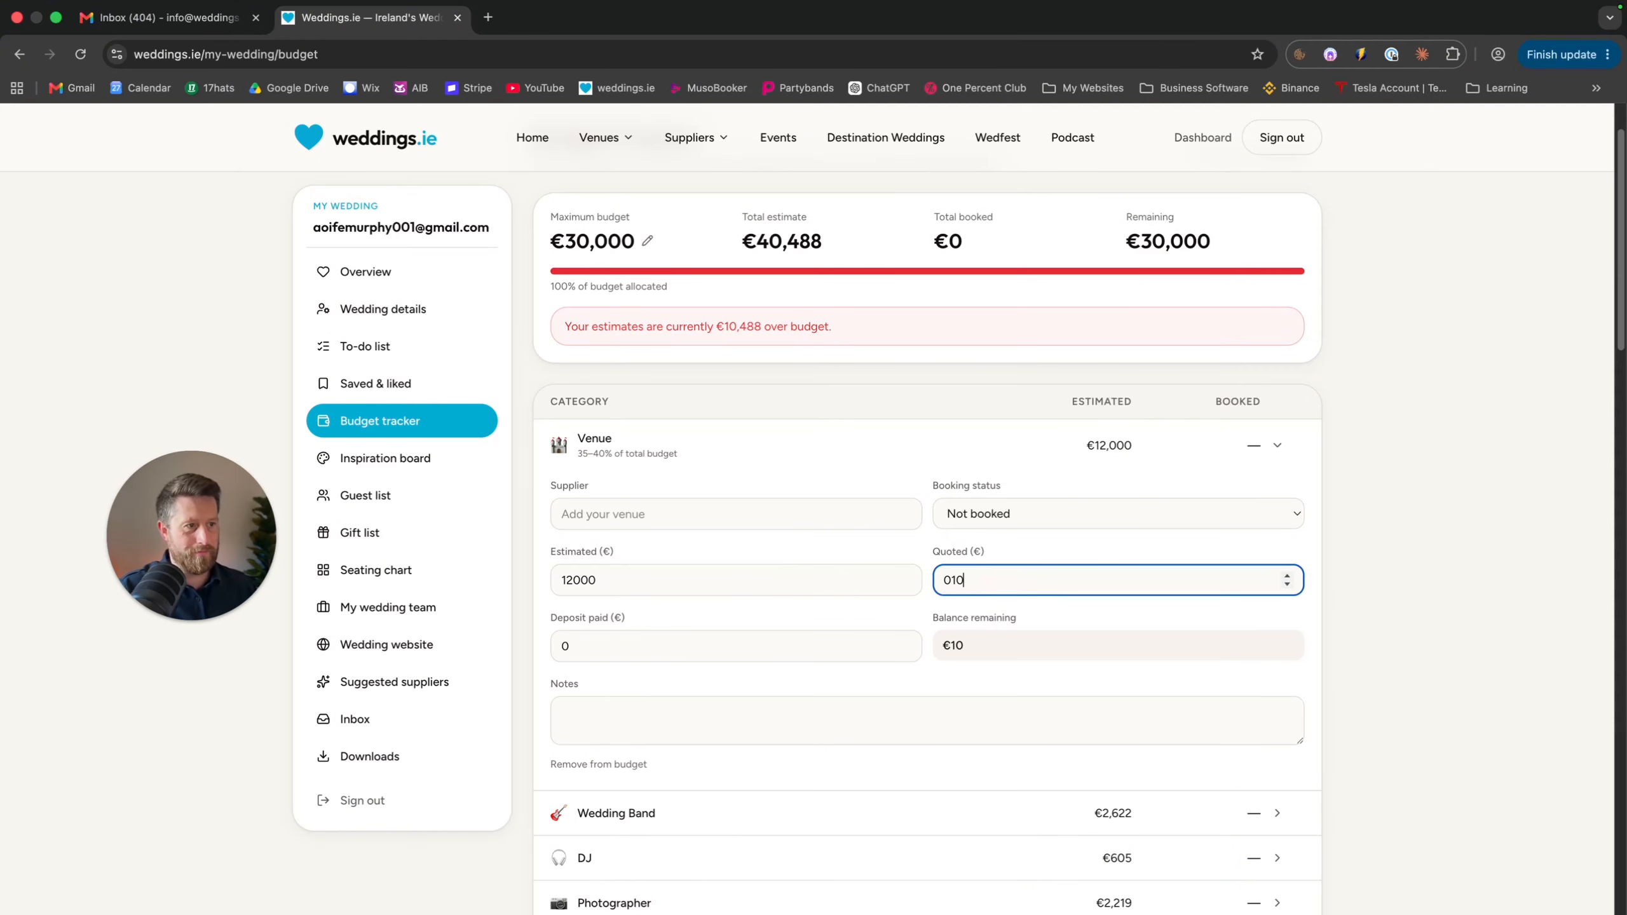
{"action": "key", "text": "Left"}
{"action": "key", "text": "Left"}
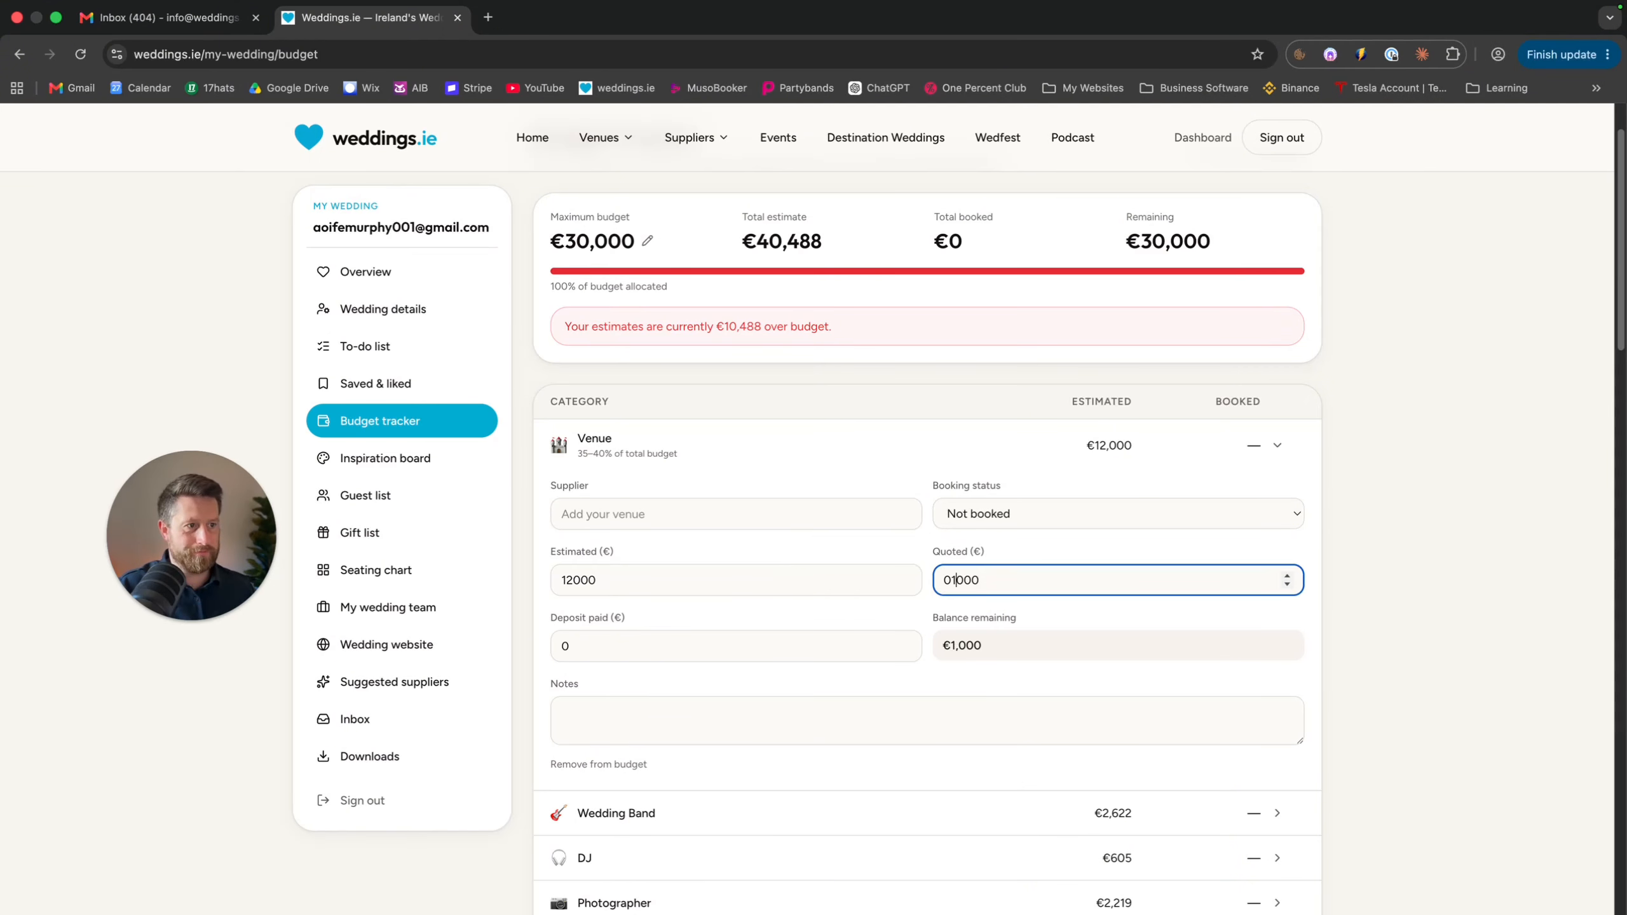
{"action": "key", "text": "BackSpace"}
{"action": "key", "text": "Right"}
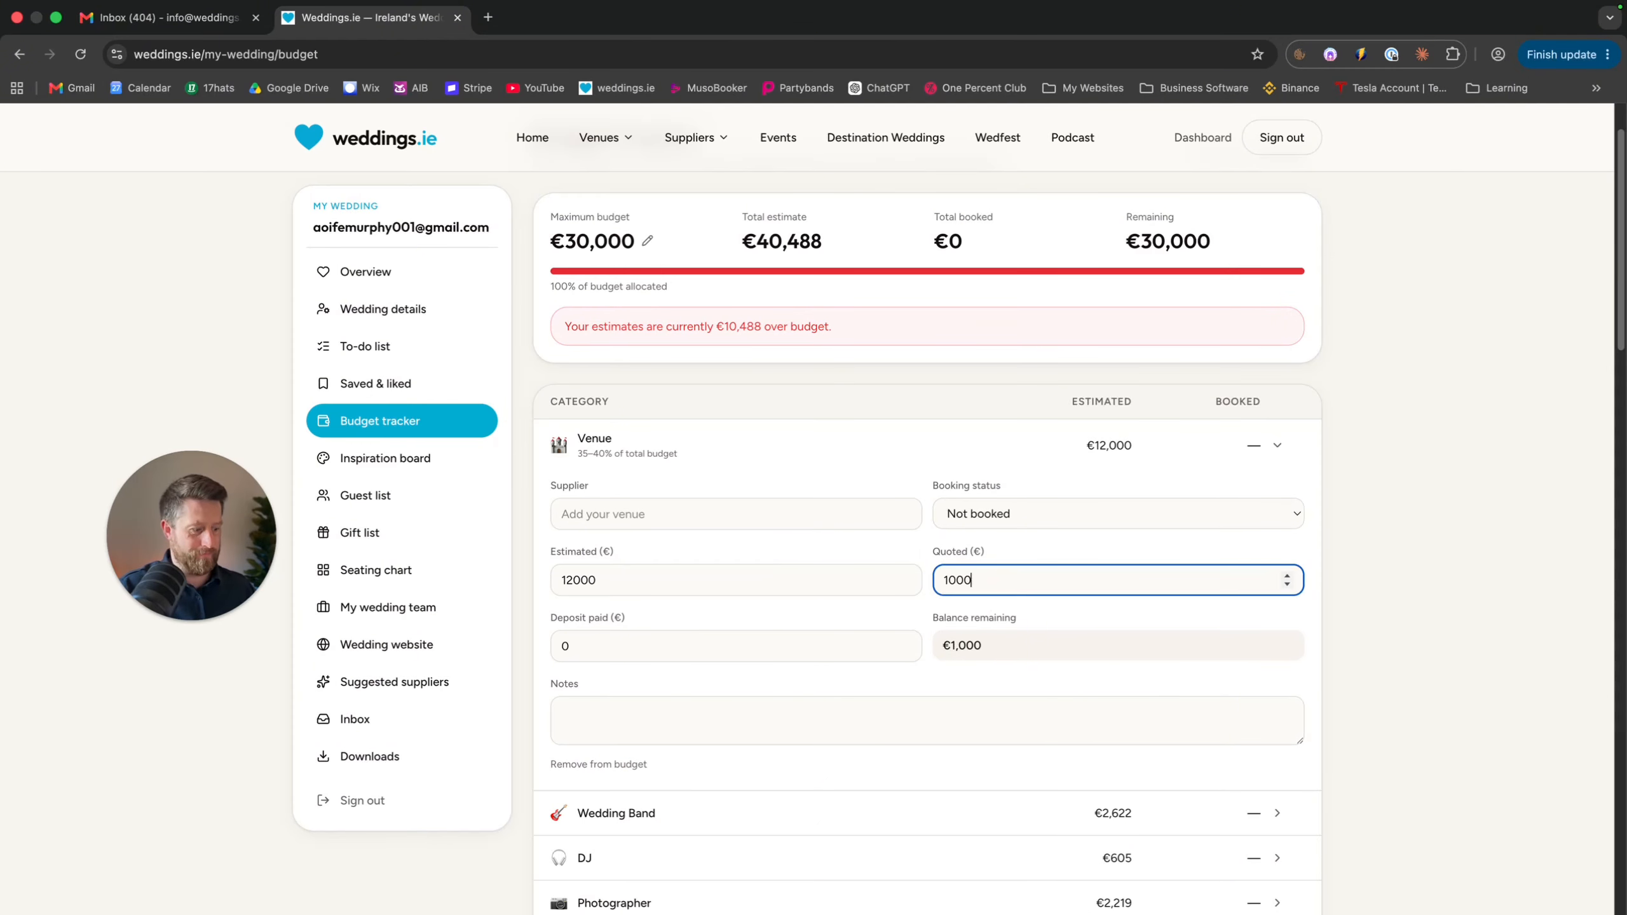
{"action": "type", "text": "0"}
{"action": "key", "text": "Tab"}
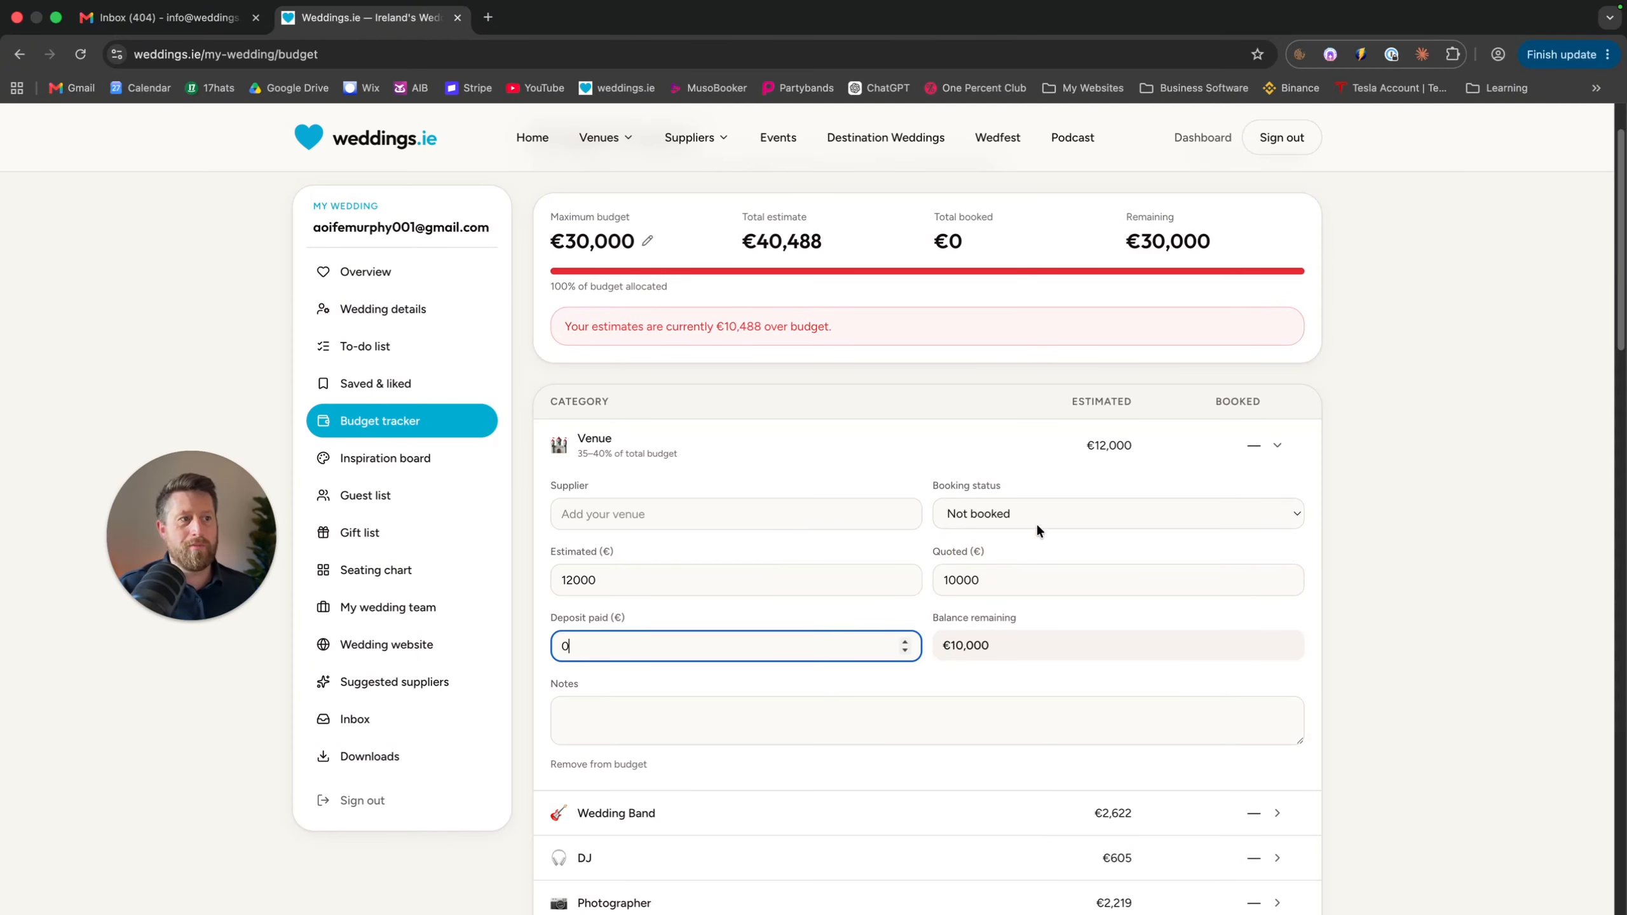
Set the venue's booking status to Booked & Paid
{"action": "left_click", "coordinate": [1054, 517]}
{"action": "left_click", "coordinate": [1055, 550]}
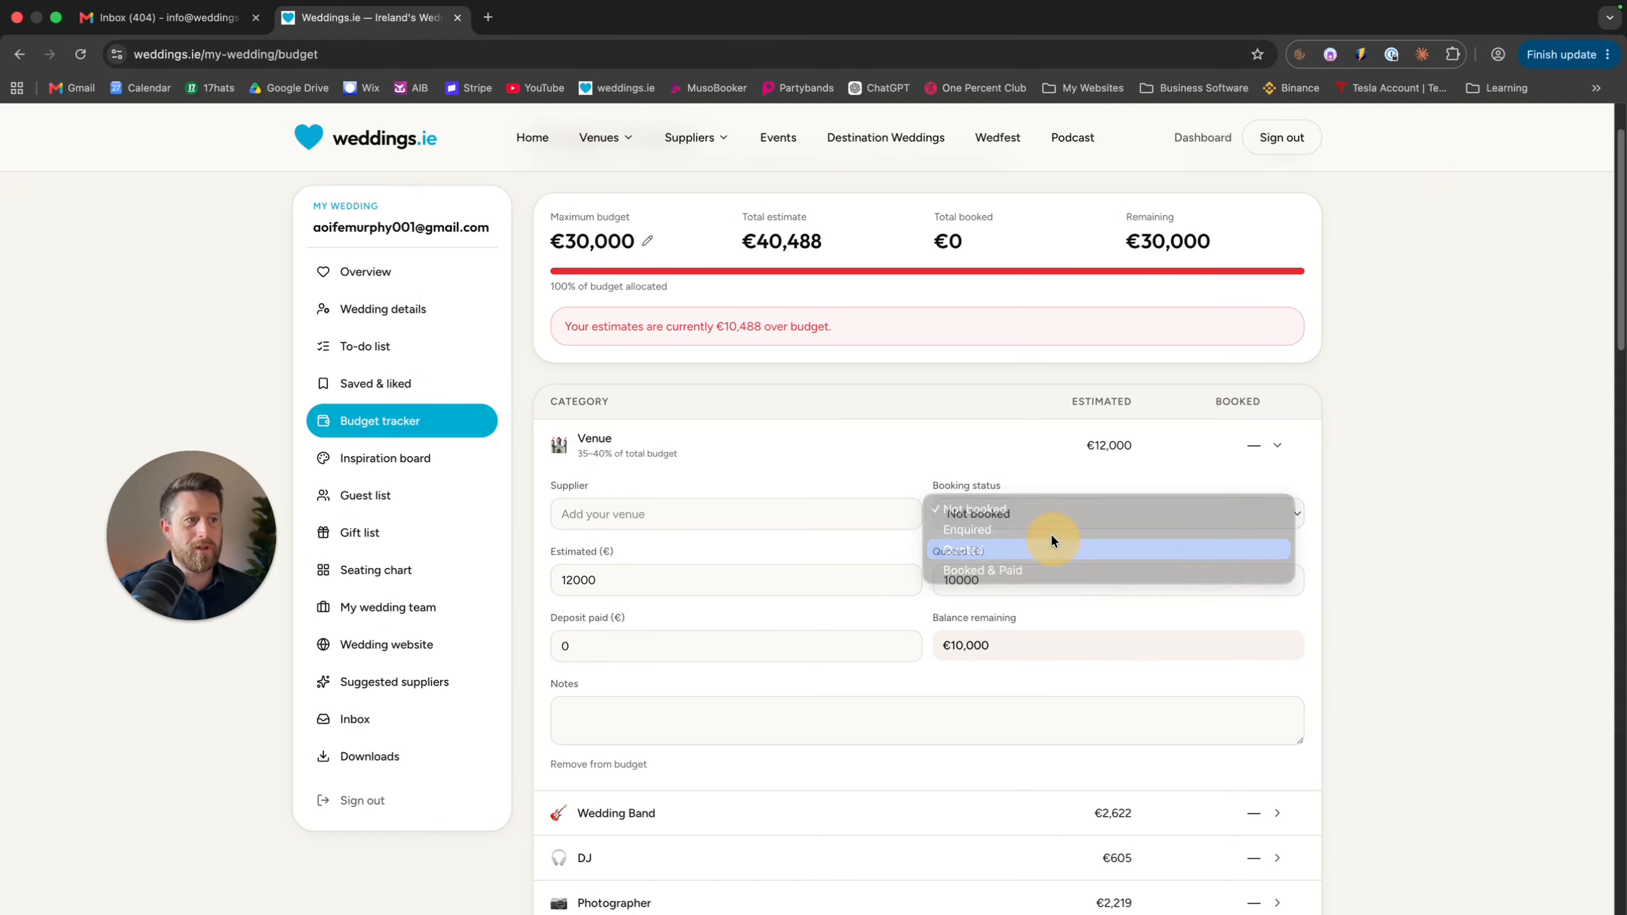
{"action": "left_click", "coordinate": [1052, 513]}
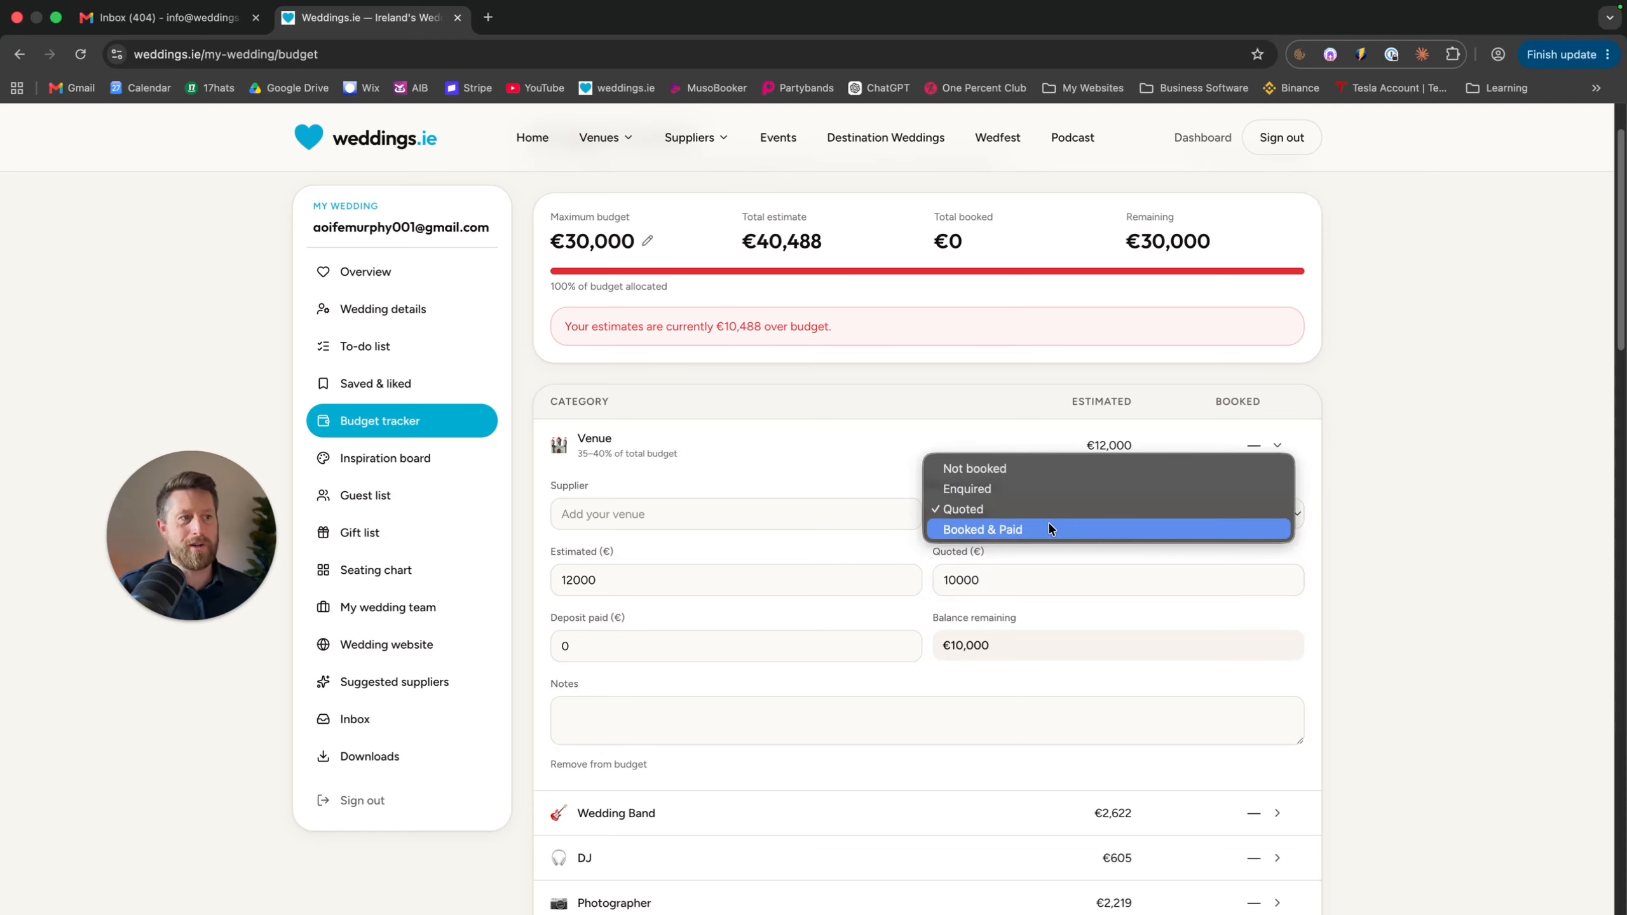
{"action": "left_click", "coordinate": [1048, 528]}
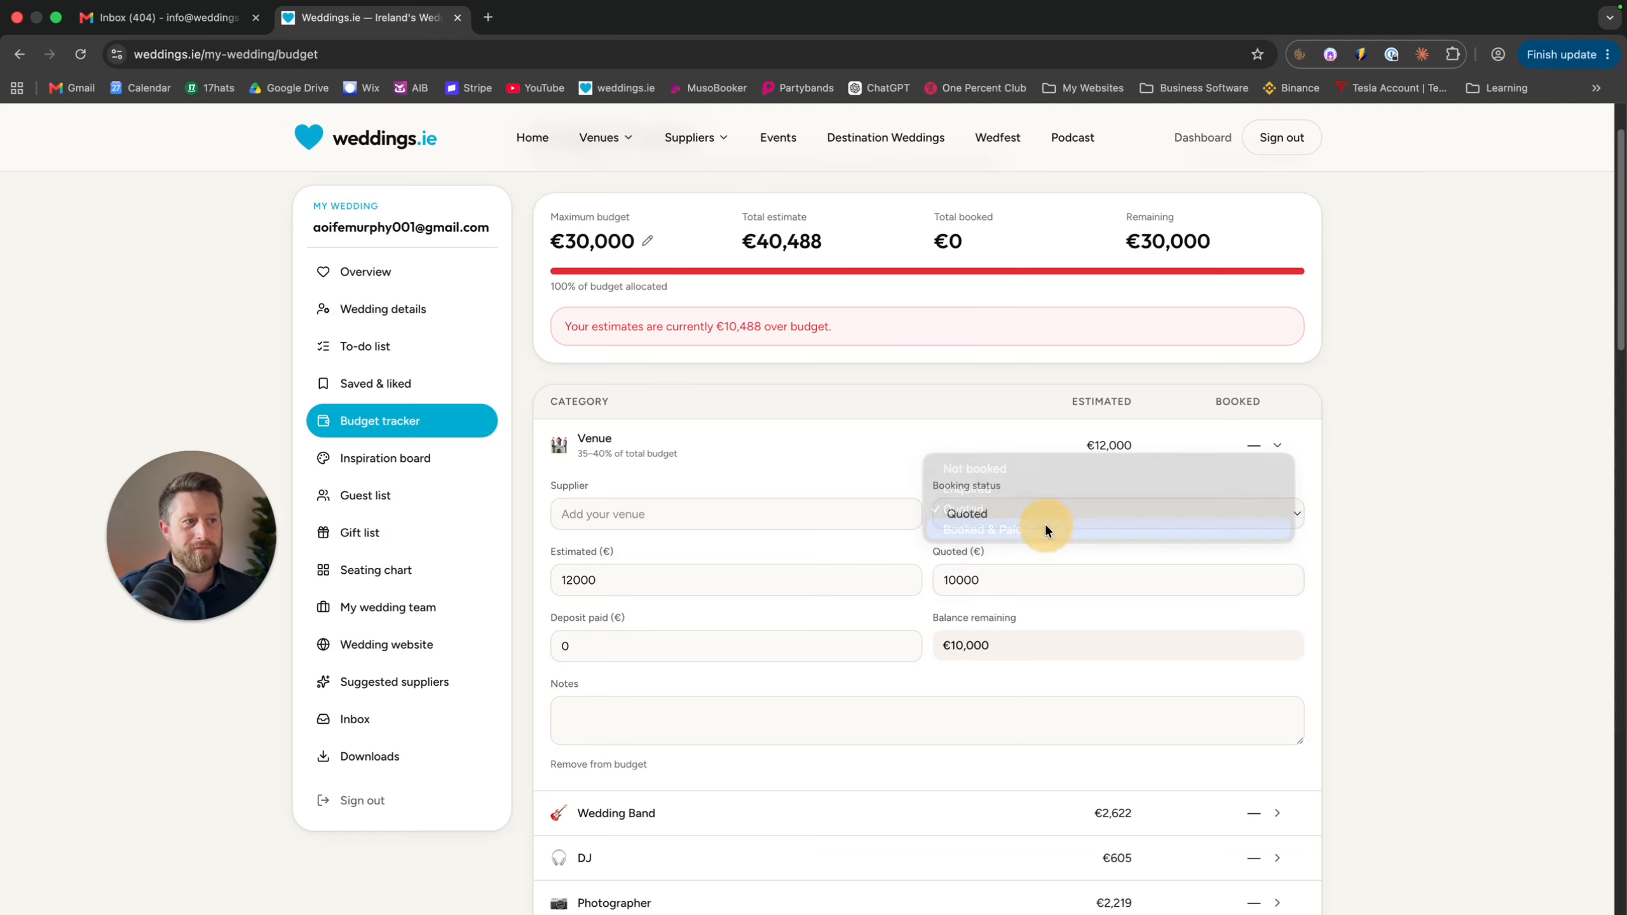
Enter a €5,000 deposit paid and the note 'Bnak Transfer' for the venue
{"action": "left_click", "coordinate": [725, 644]}
{"action": "type", "text": "5000"}
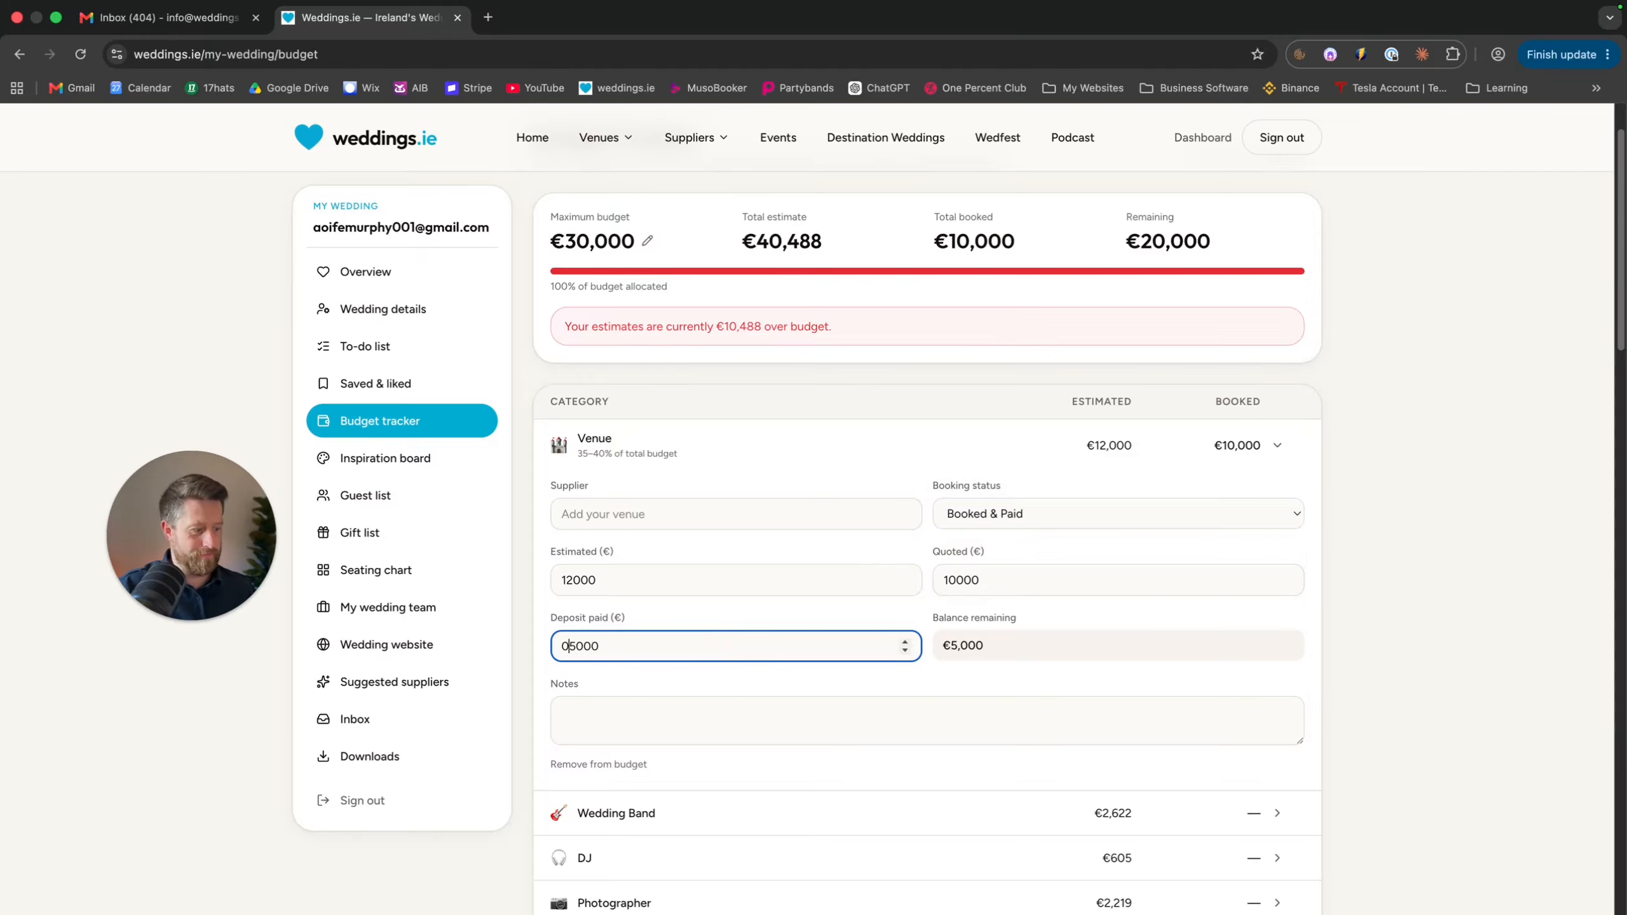
{"action": "key", "text": "BackSpace"}
{"action": "key", "text": "Tab"}
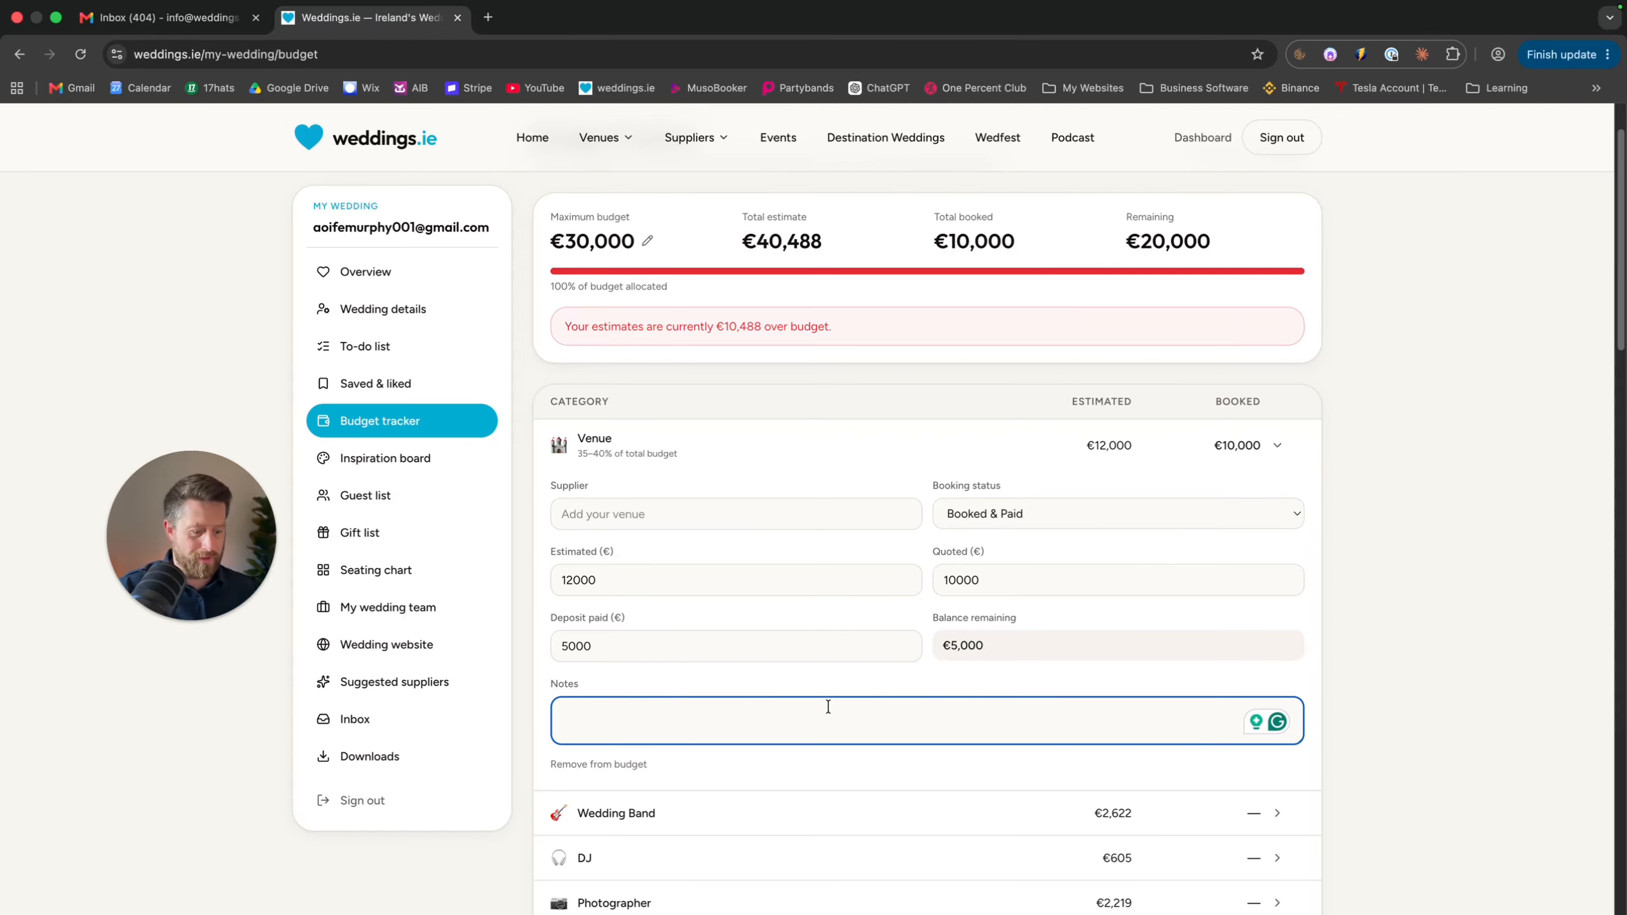
{"action": "type", "text": "Bnak T"}
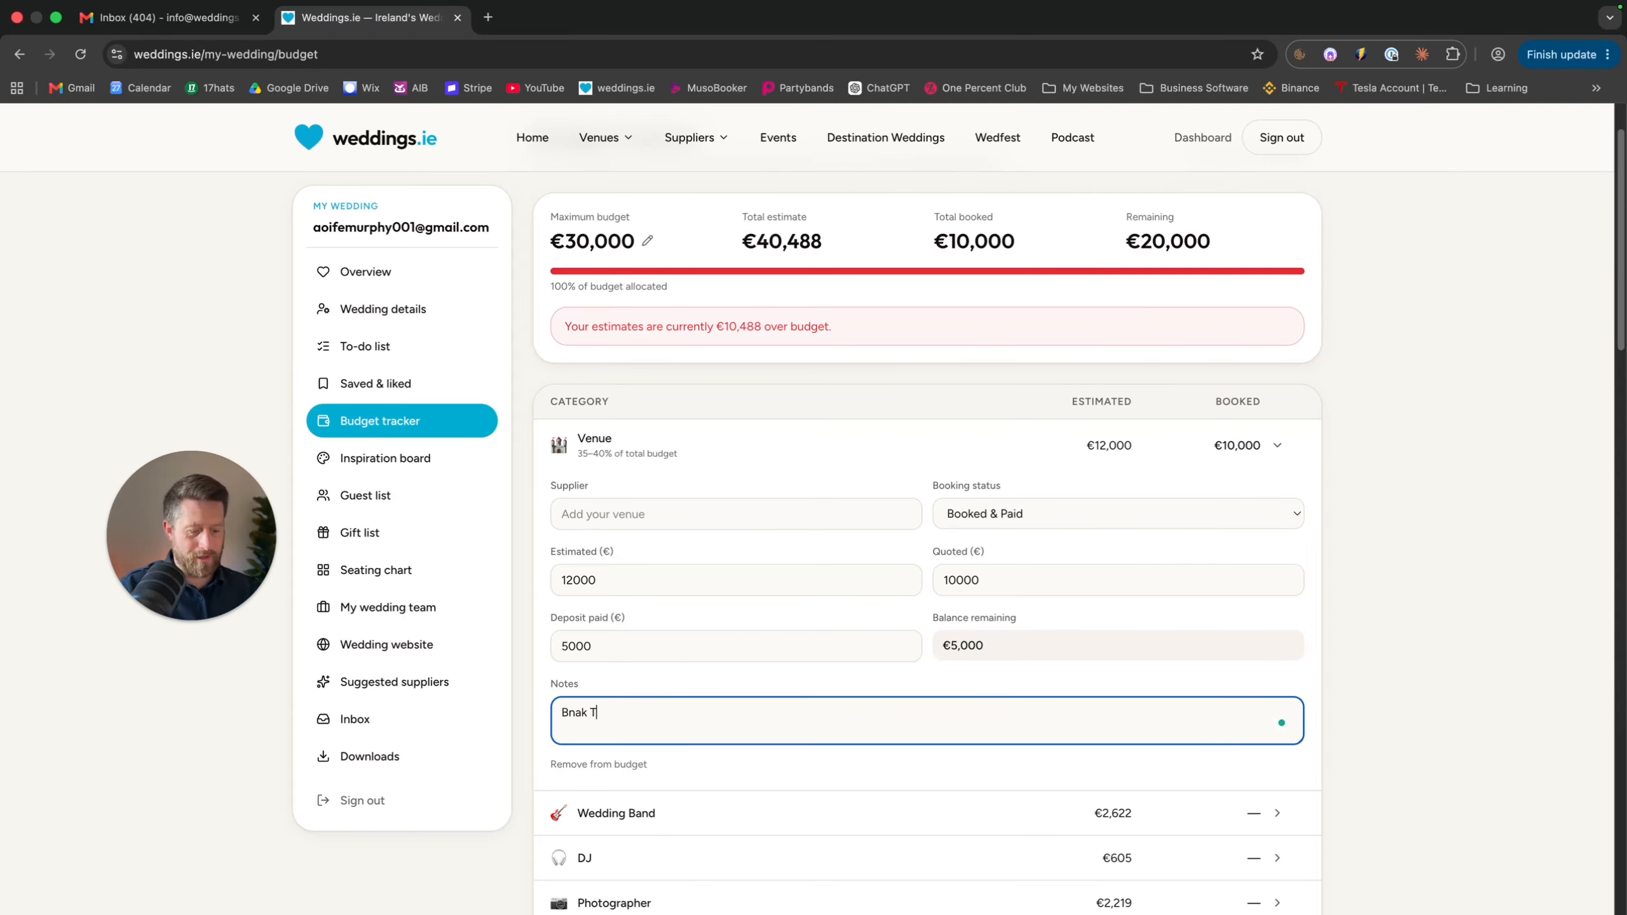
{"action": "type", "text": "ransfer"}
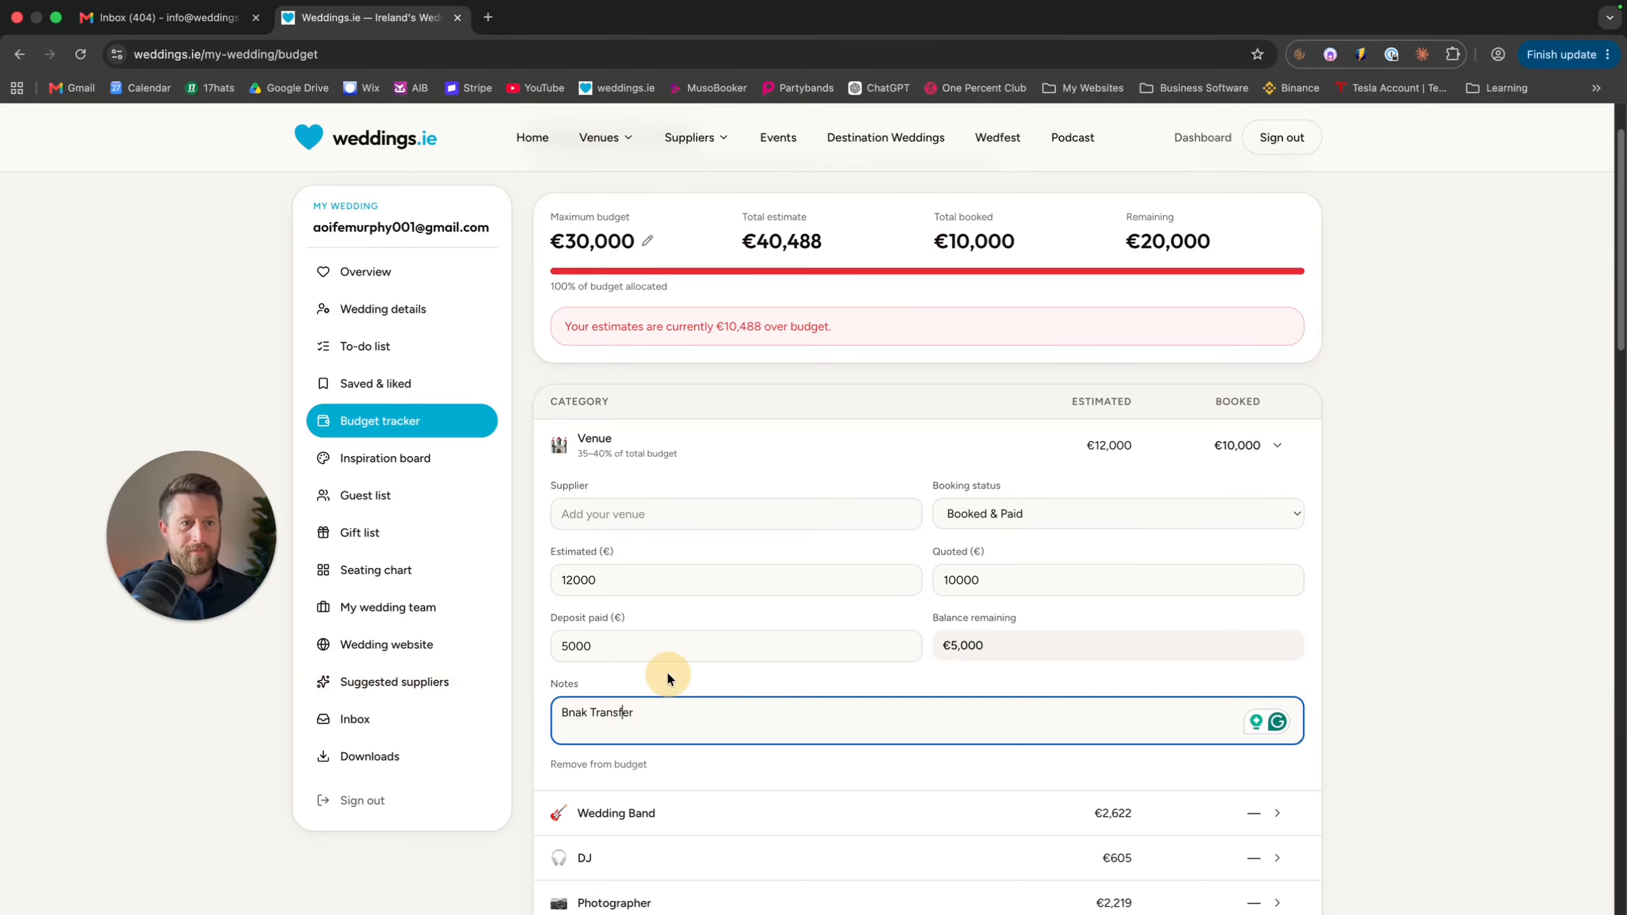
{"action": "left_click", "coordinate": [1122, 401]}
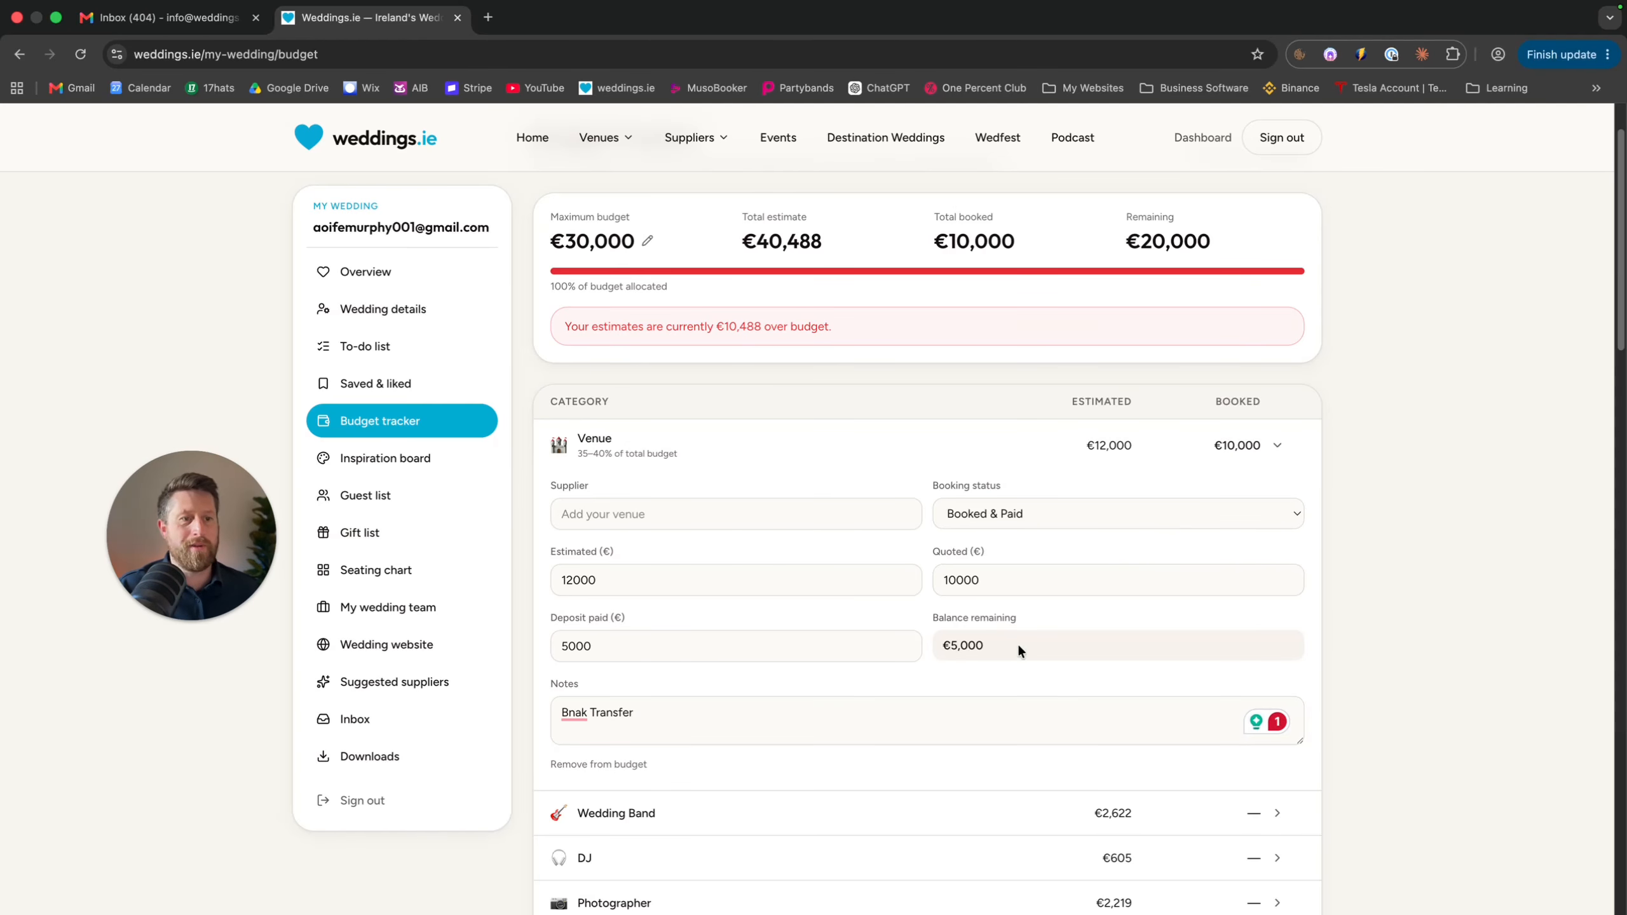
Expand Drinks Reception Entertainment and remove it from the budget
{"action": "scroll", "coordinate": [1289, 617], "scroll_direction": "down", "scroll_amount": 2}
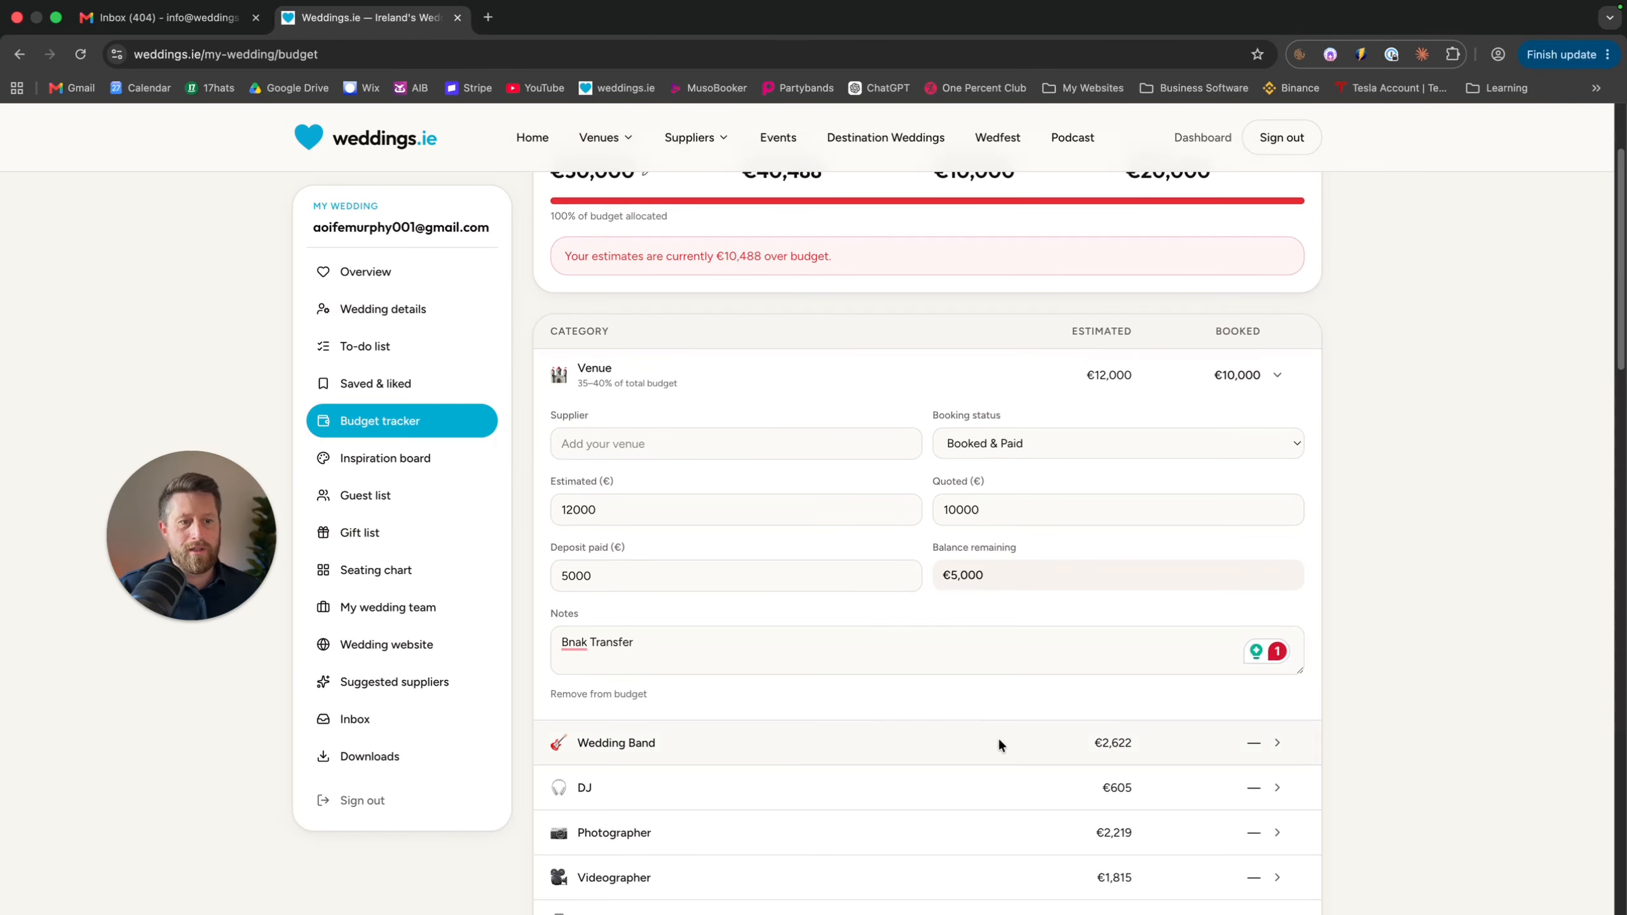
{"action": "scroll", "coordinate": [998, 738], "scroll_direction": "down", "scroll_amount": 2}
{"action": "scroll", "coordinate": [998, 736], "scroll_direction": "down", "scroll_amount": 3}
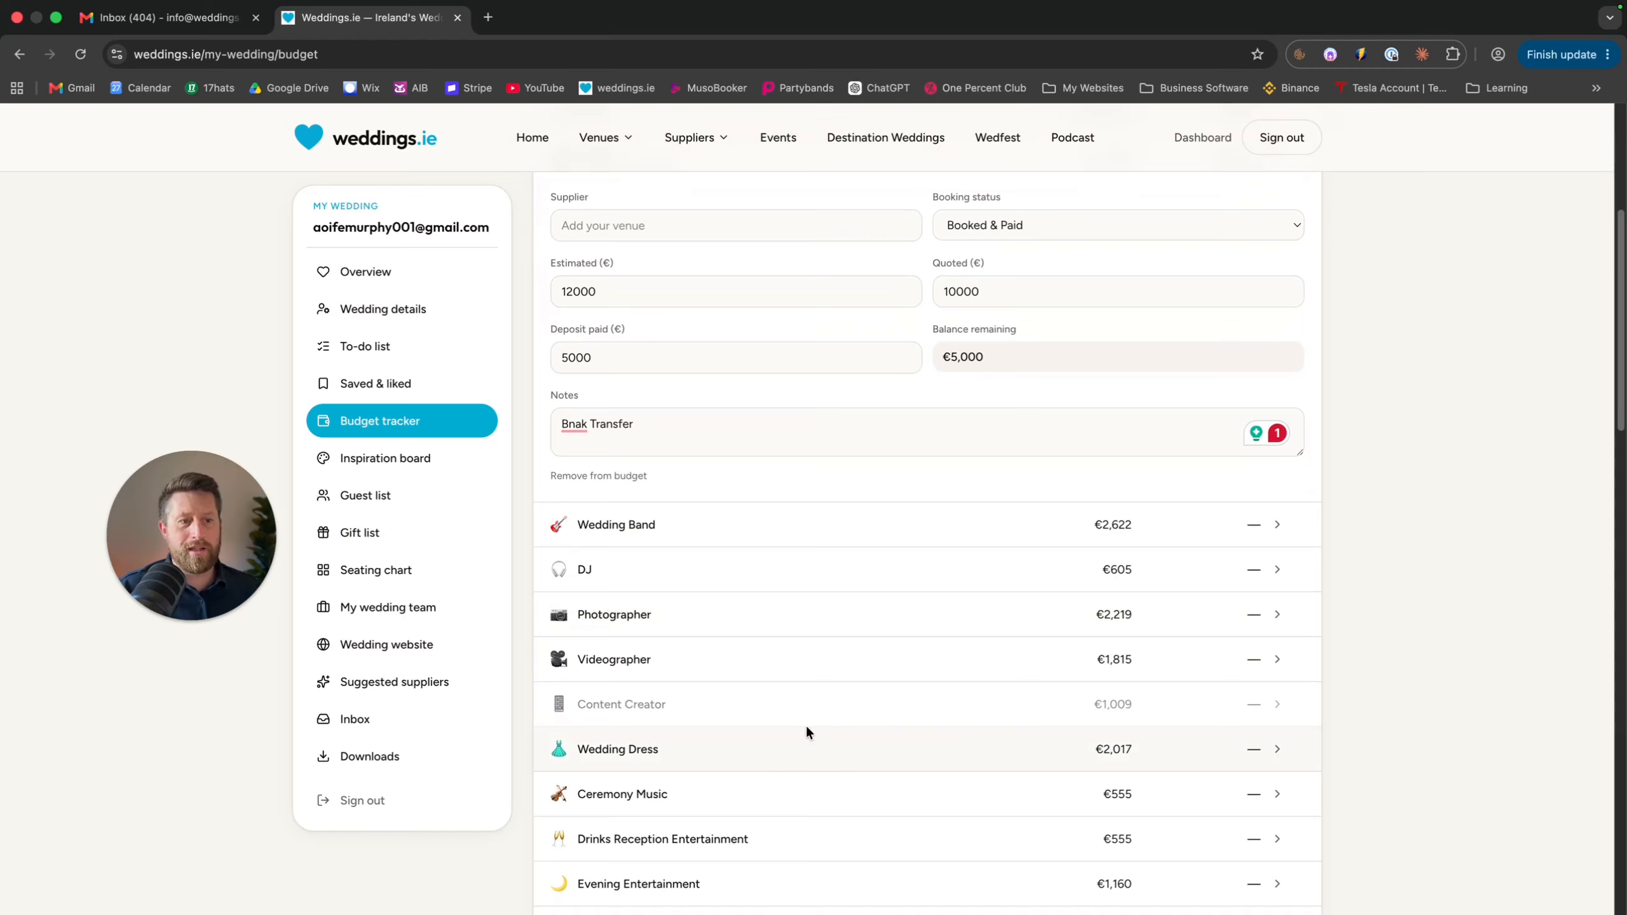
{"action": "scroll", "coordinate": [784, 751], "scroll_direction": "down", "scroll_amount": 3}
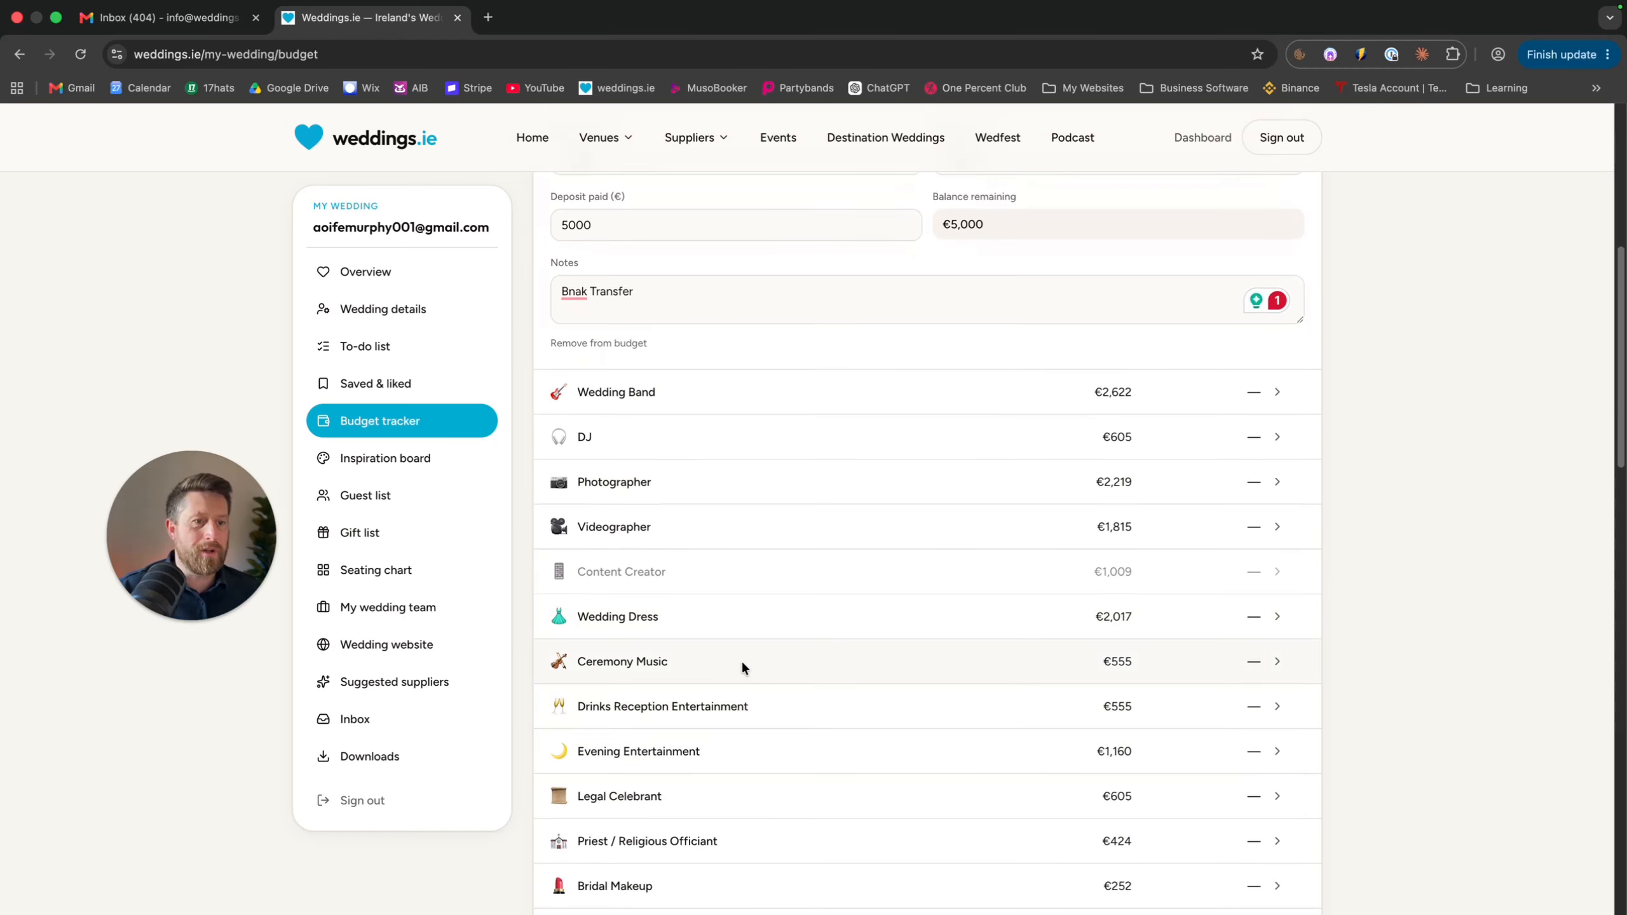
{"action": "left_click", "coordinate": [793, 701]}
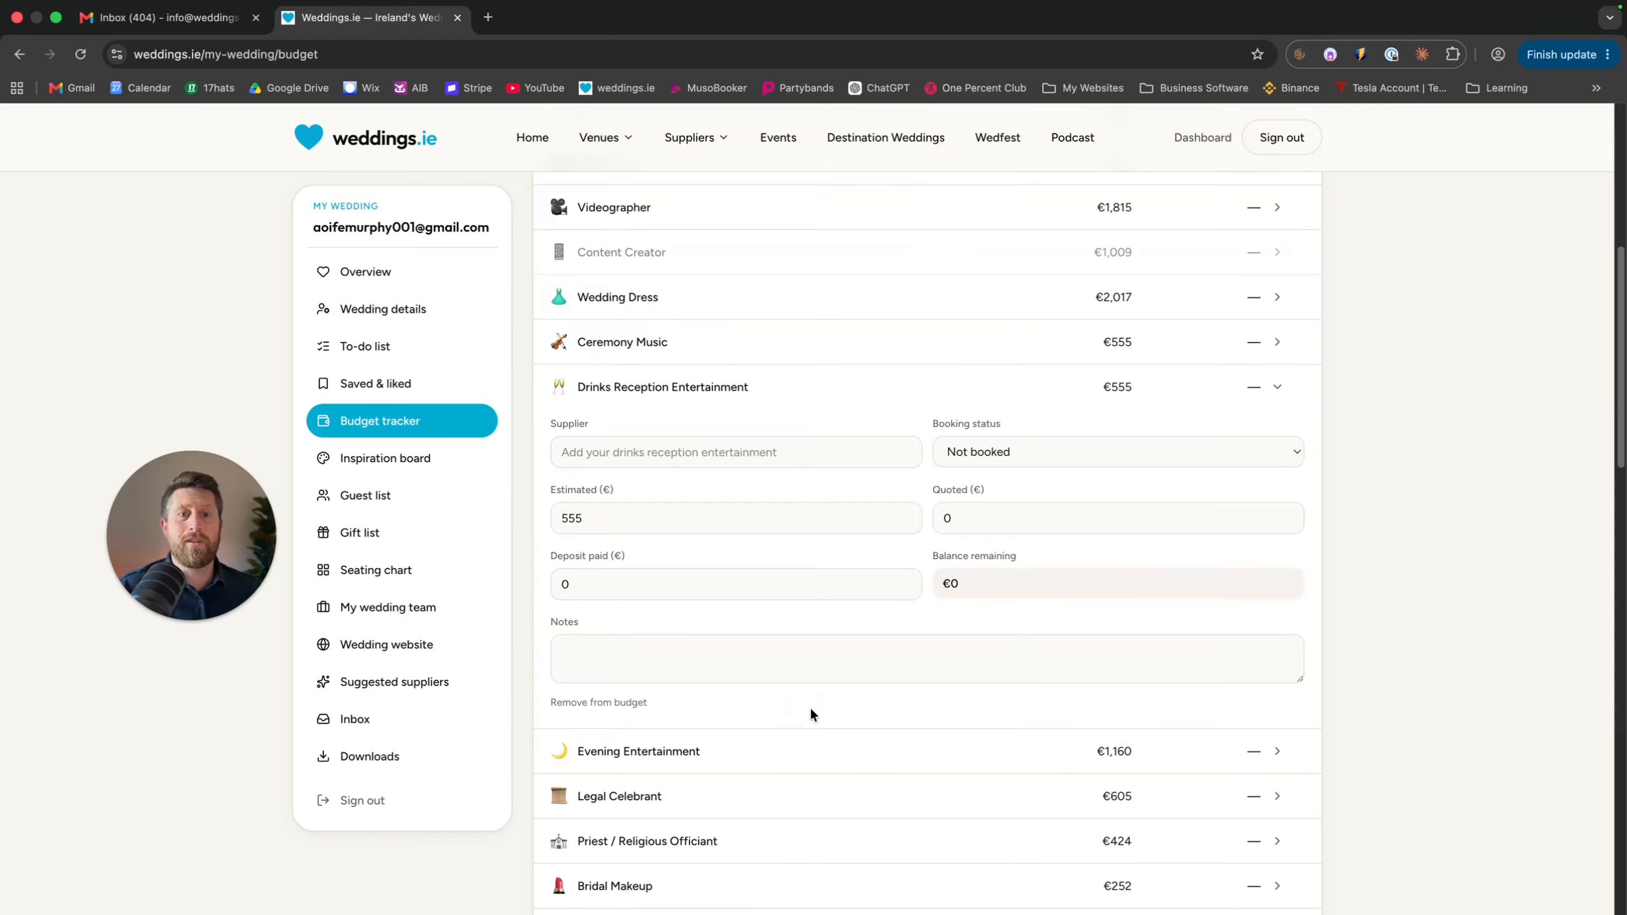
{"action": "left_click", "coordinate": [612, 703]}
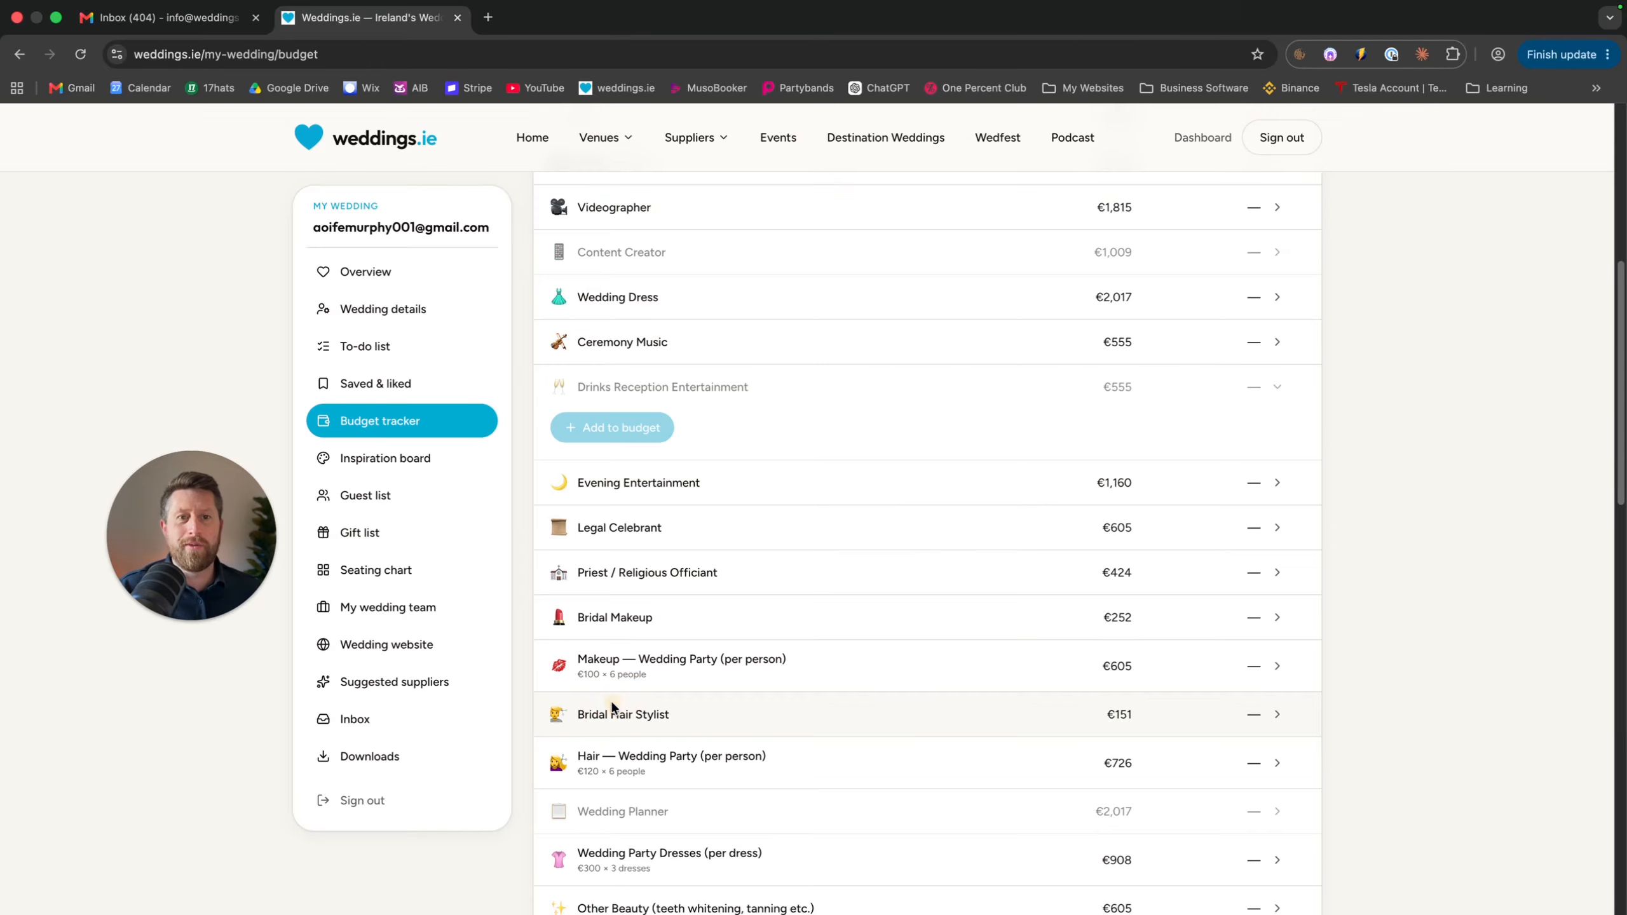
Scroll through the remaining budget categories down to the blank custom-item form
{"action": "scroll", "coordinate": [622, 699], "scroll_direction": "up", "scroll_amount": 10}
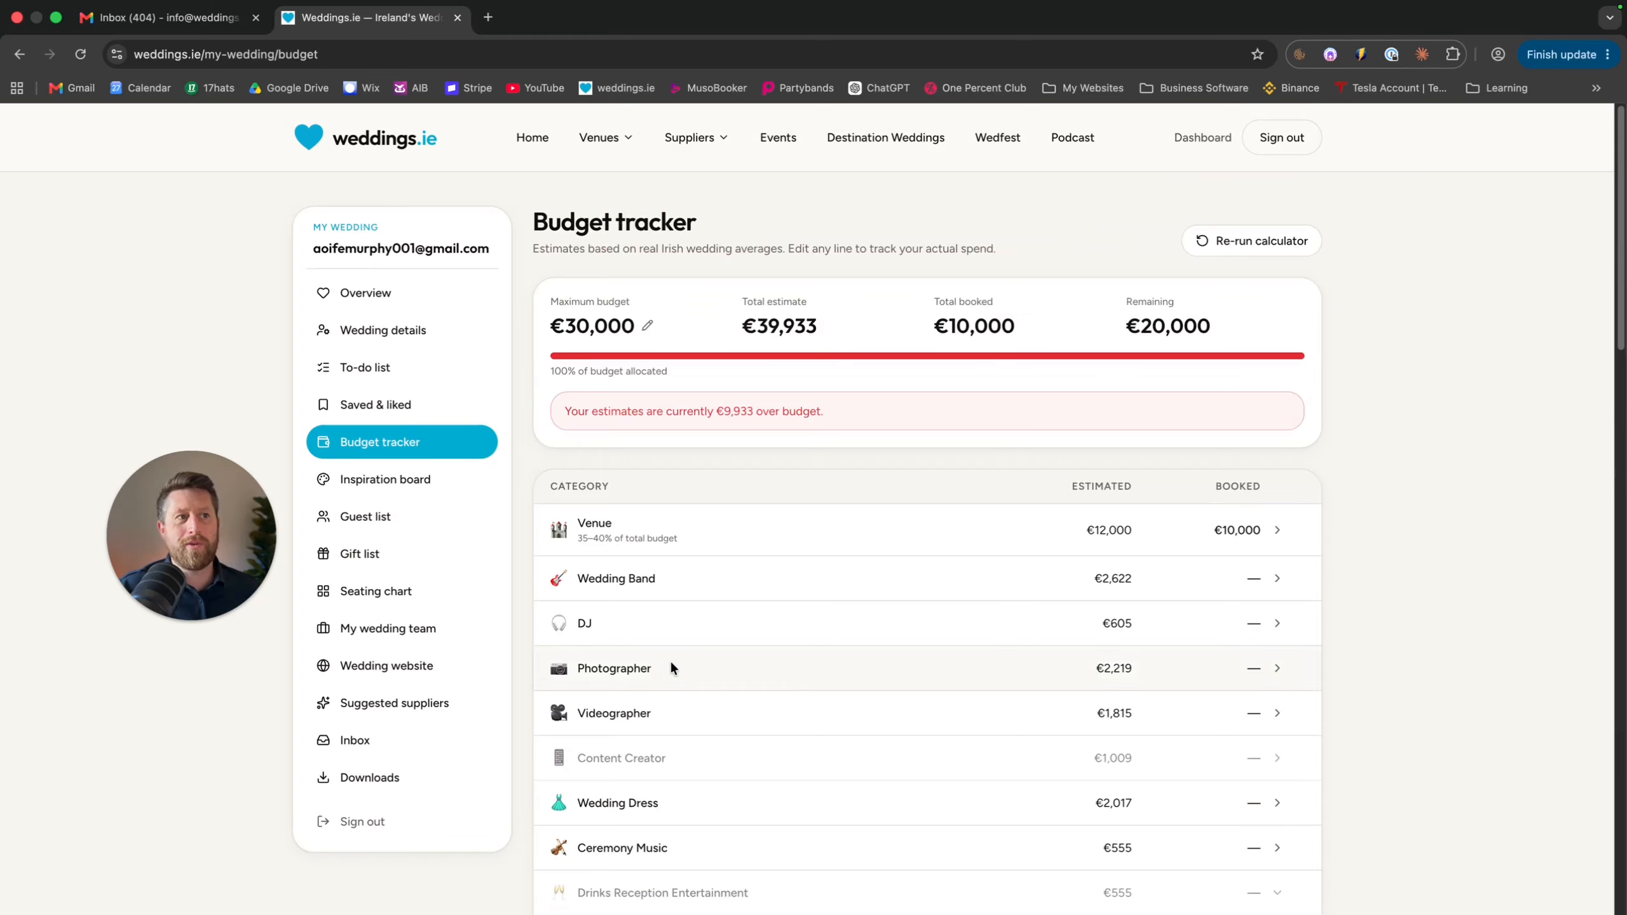
{"action": "scroll", "coordinate": [836, 693], "scroll_direction": "down", "scroll_amount": 5}
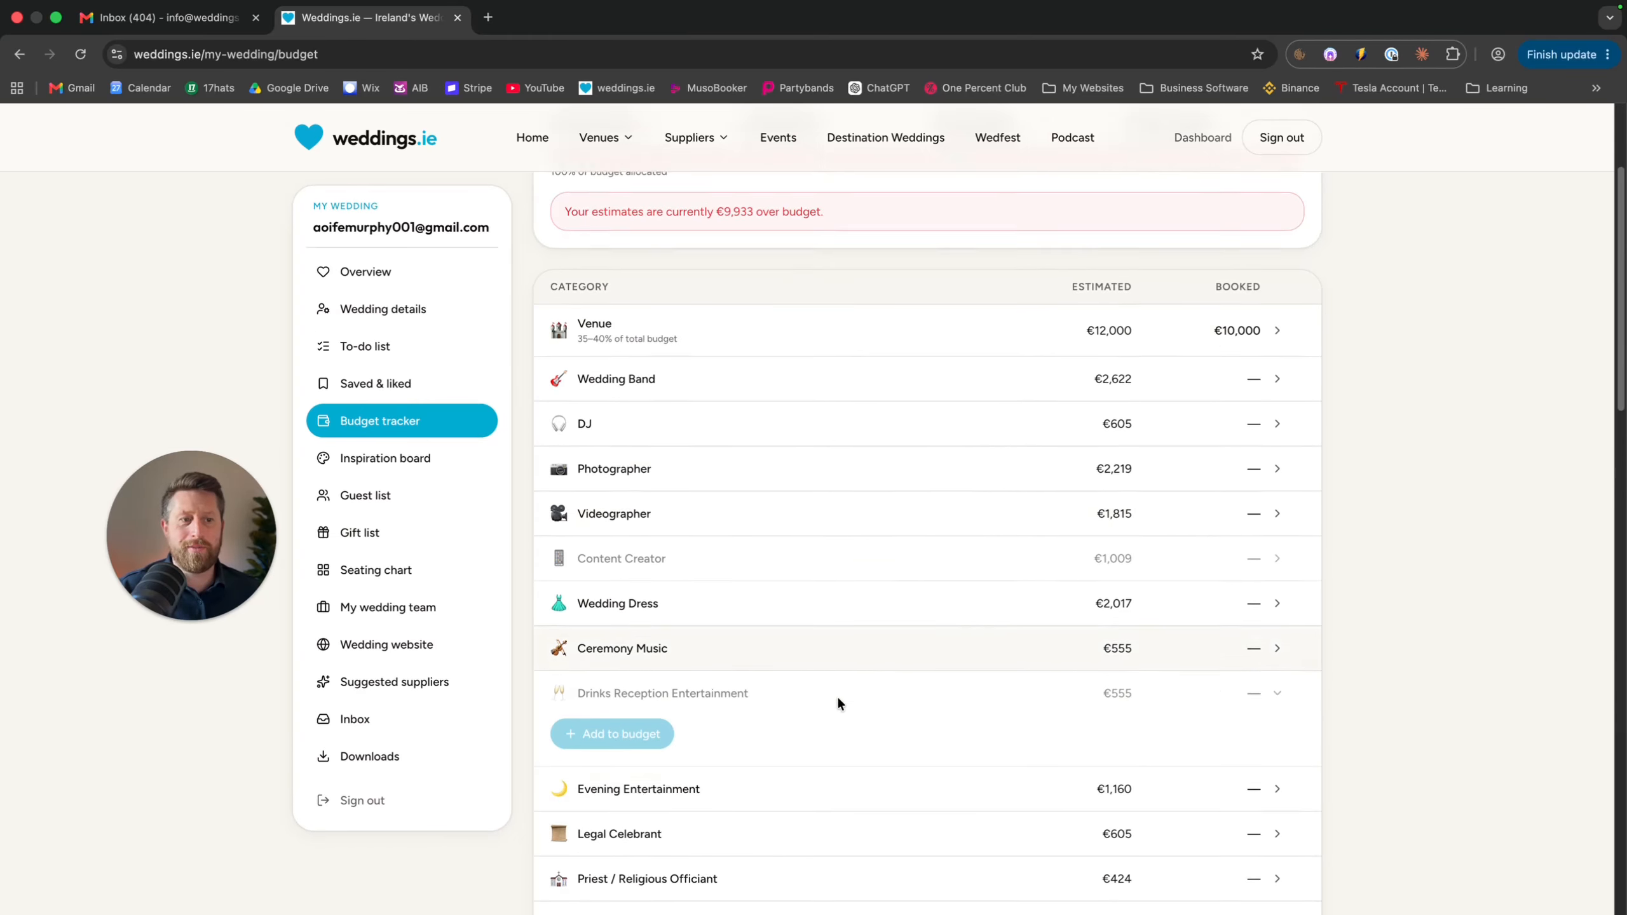
{"action": "scroll", "coordinate": [798, 562], "scroll_direction": "down", "scroll_amount": 6}
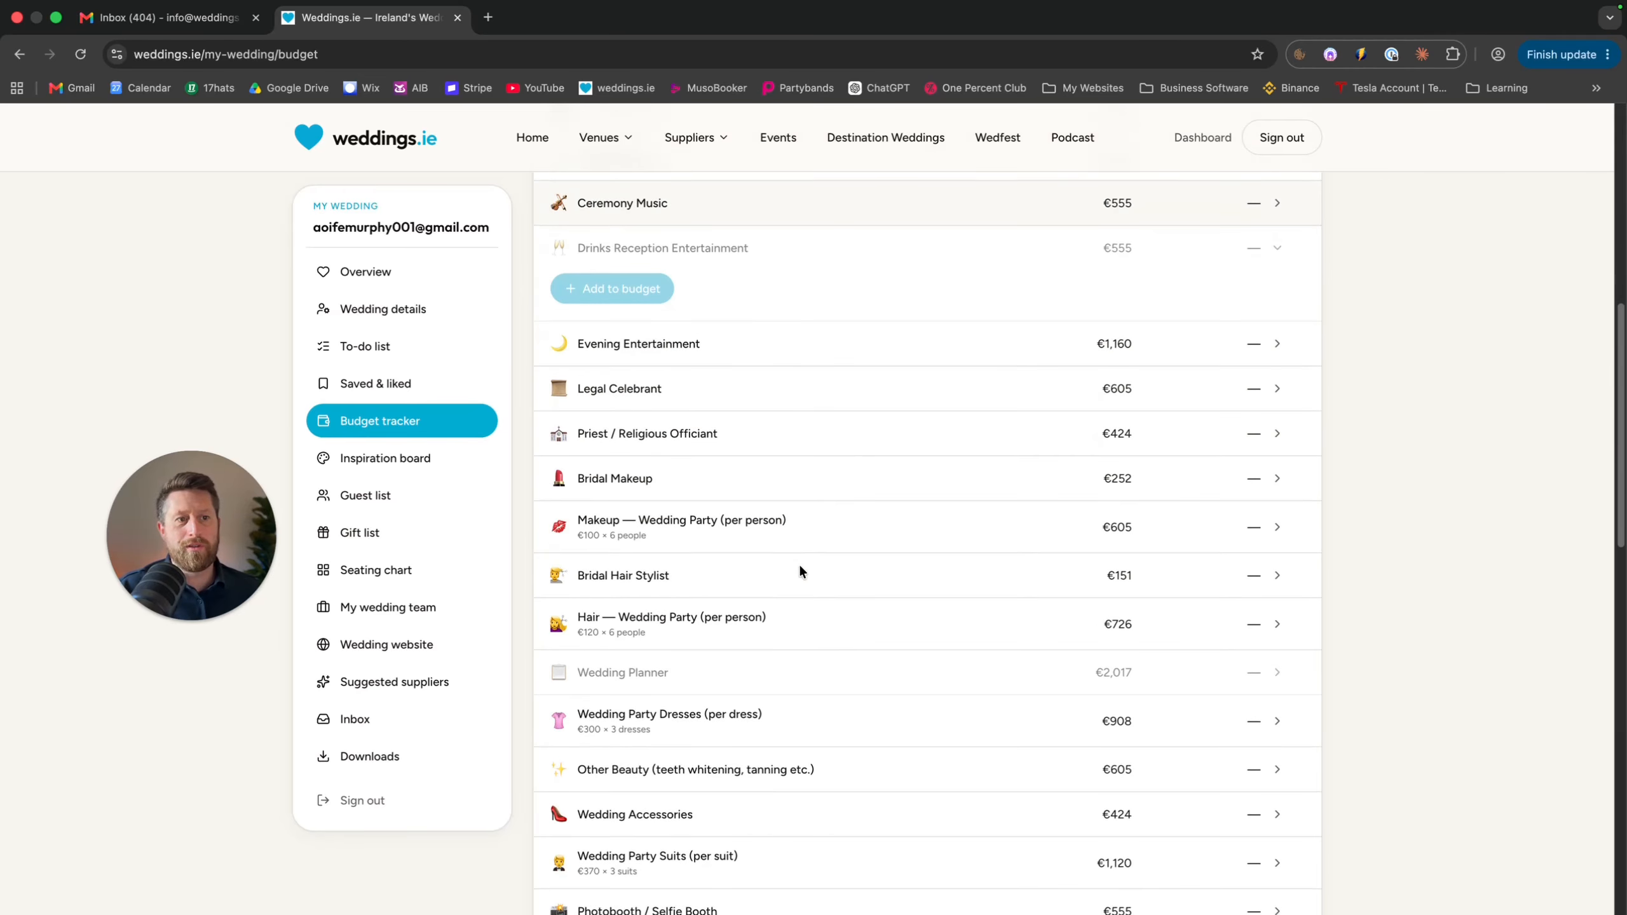
{"action": "scroll", "coordinate": [736, 565], "scroll_direction": "down", "scroll_amount": 2}
{"action": "scroll", "coordinate": [741, 580], "scroll_direction": "down", "scroll_amount": 10}
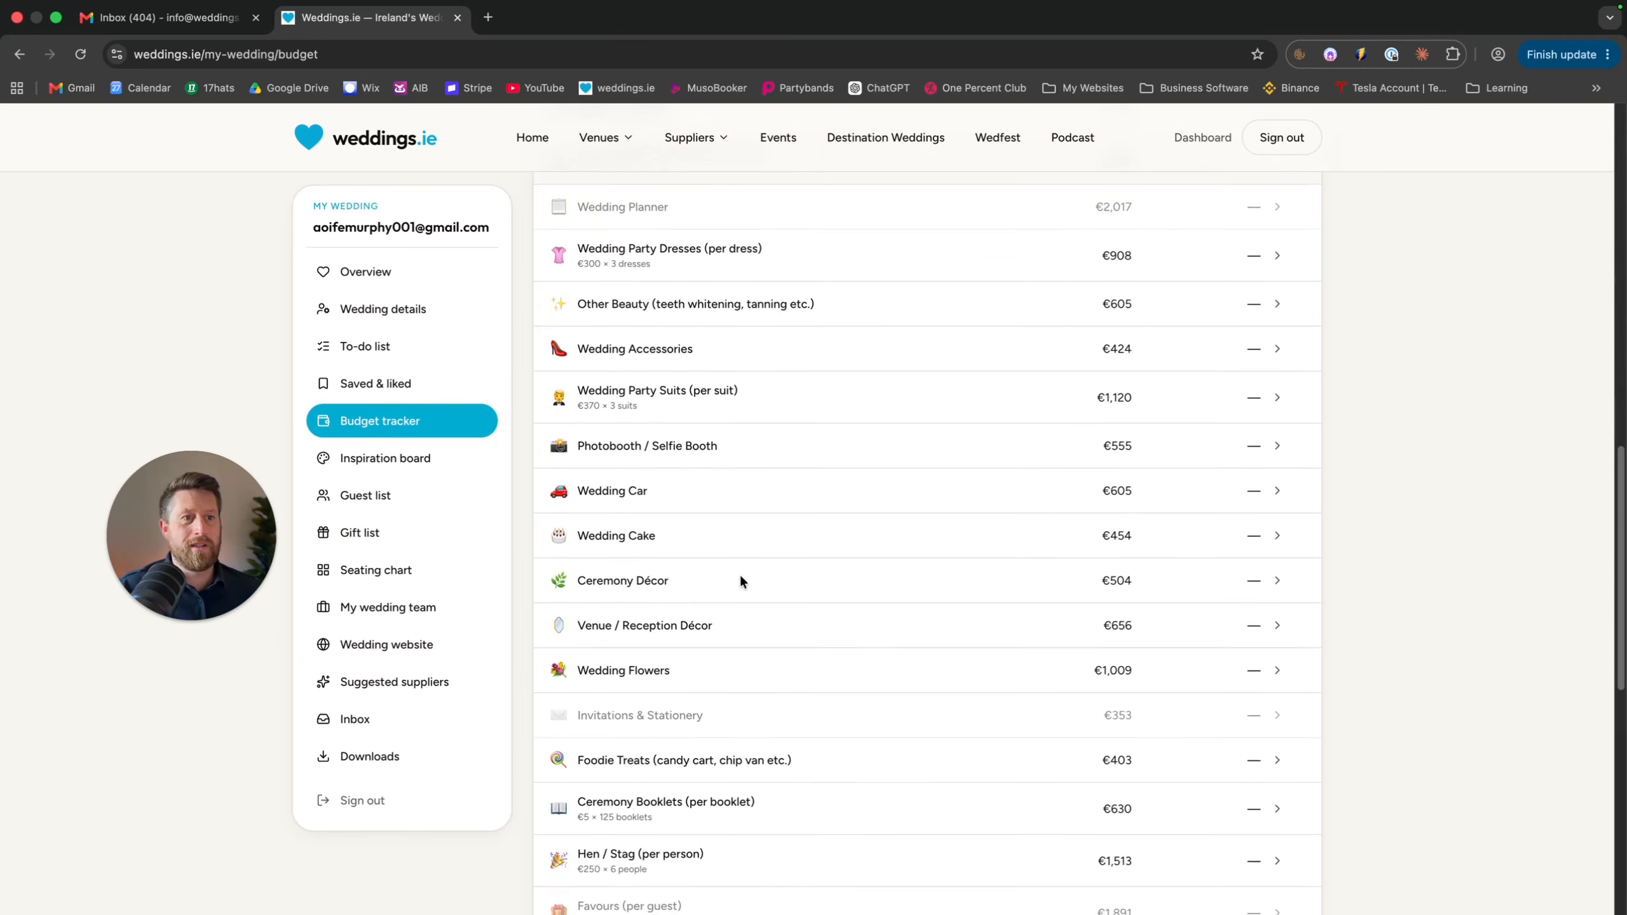
{"action": "scroll", "coordinate": [911, 659], "scroll_direction": "up", "scroll_amount": 1}
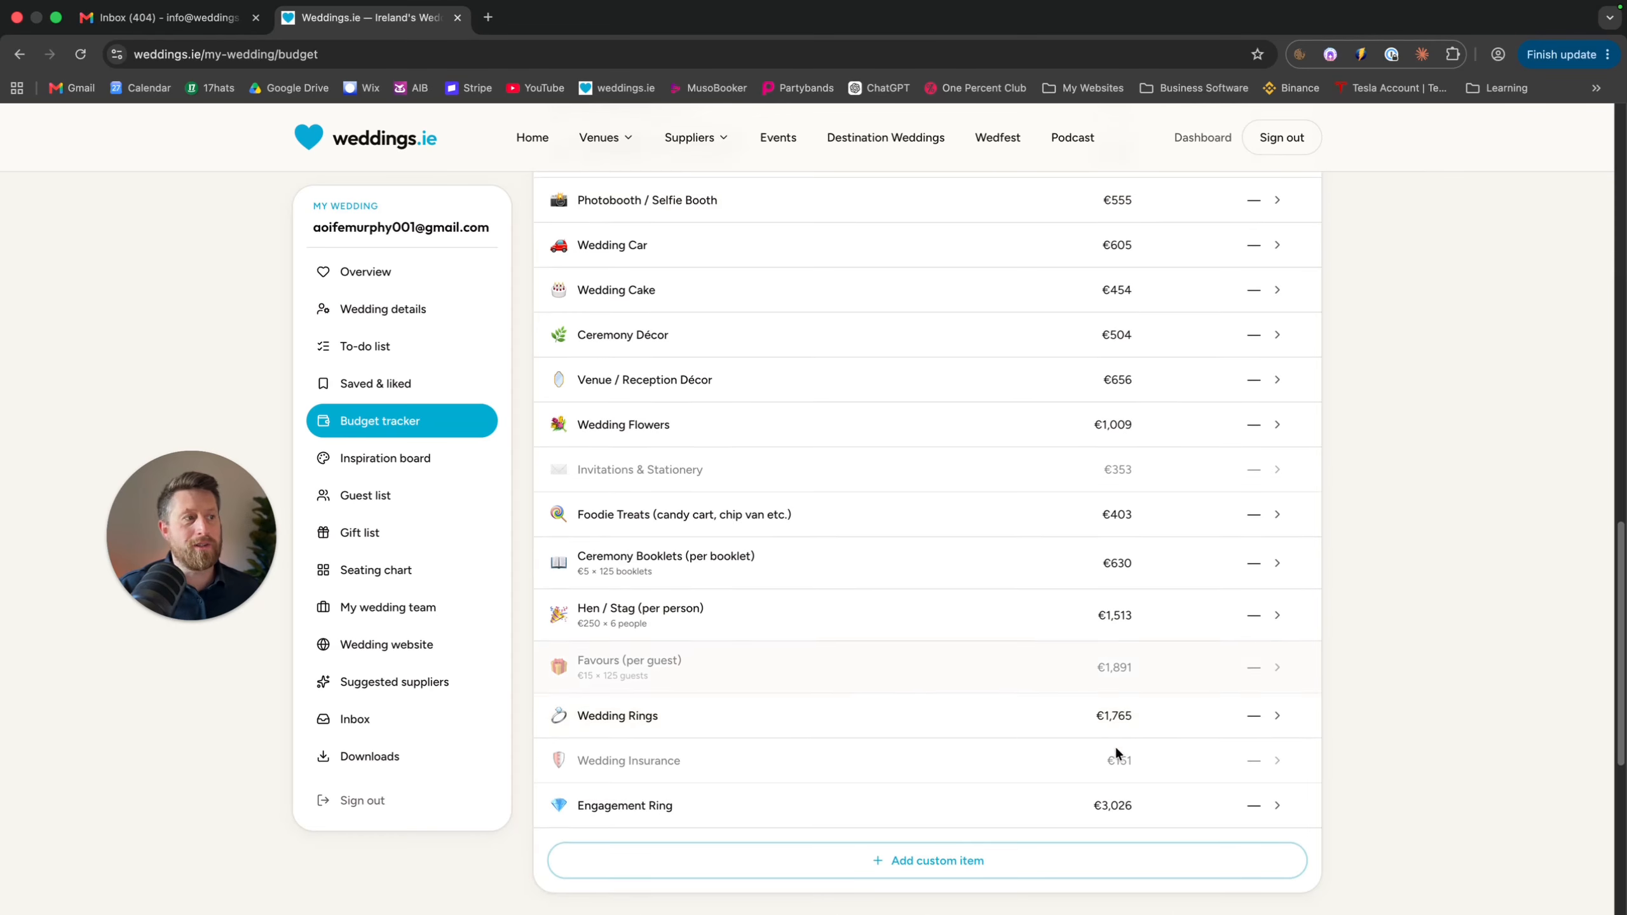
{"action": "scroll", "coordinate": [1027, 515], "scroll_direction": "up", "scroll_amount": 20}
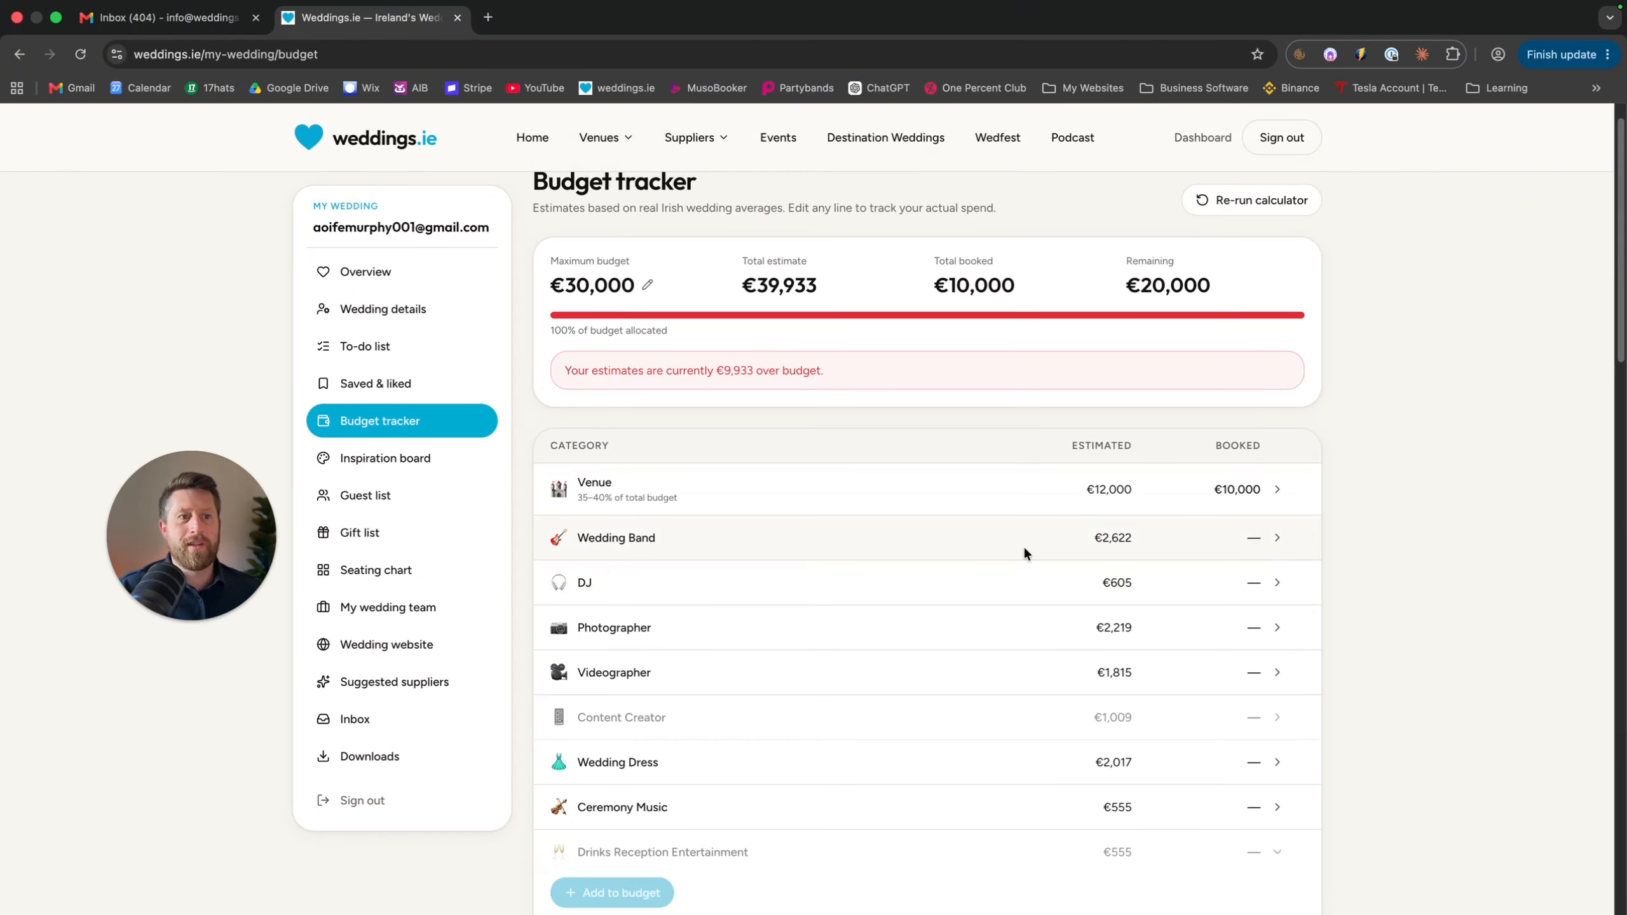
{"action": "scroll", "coordinate": [1026, 553], "scroll_direction": "down", "scroll_amount": 1}
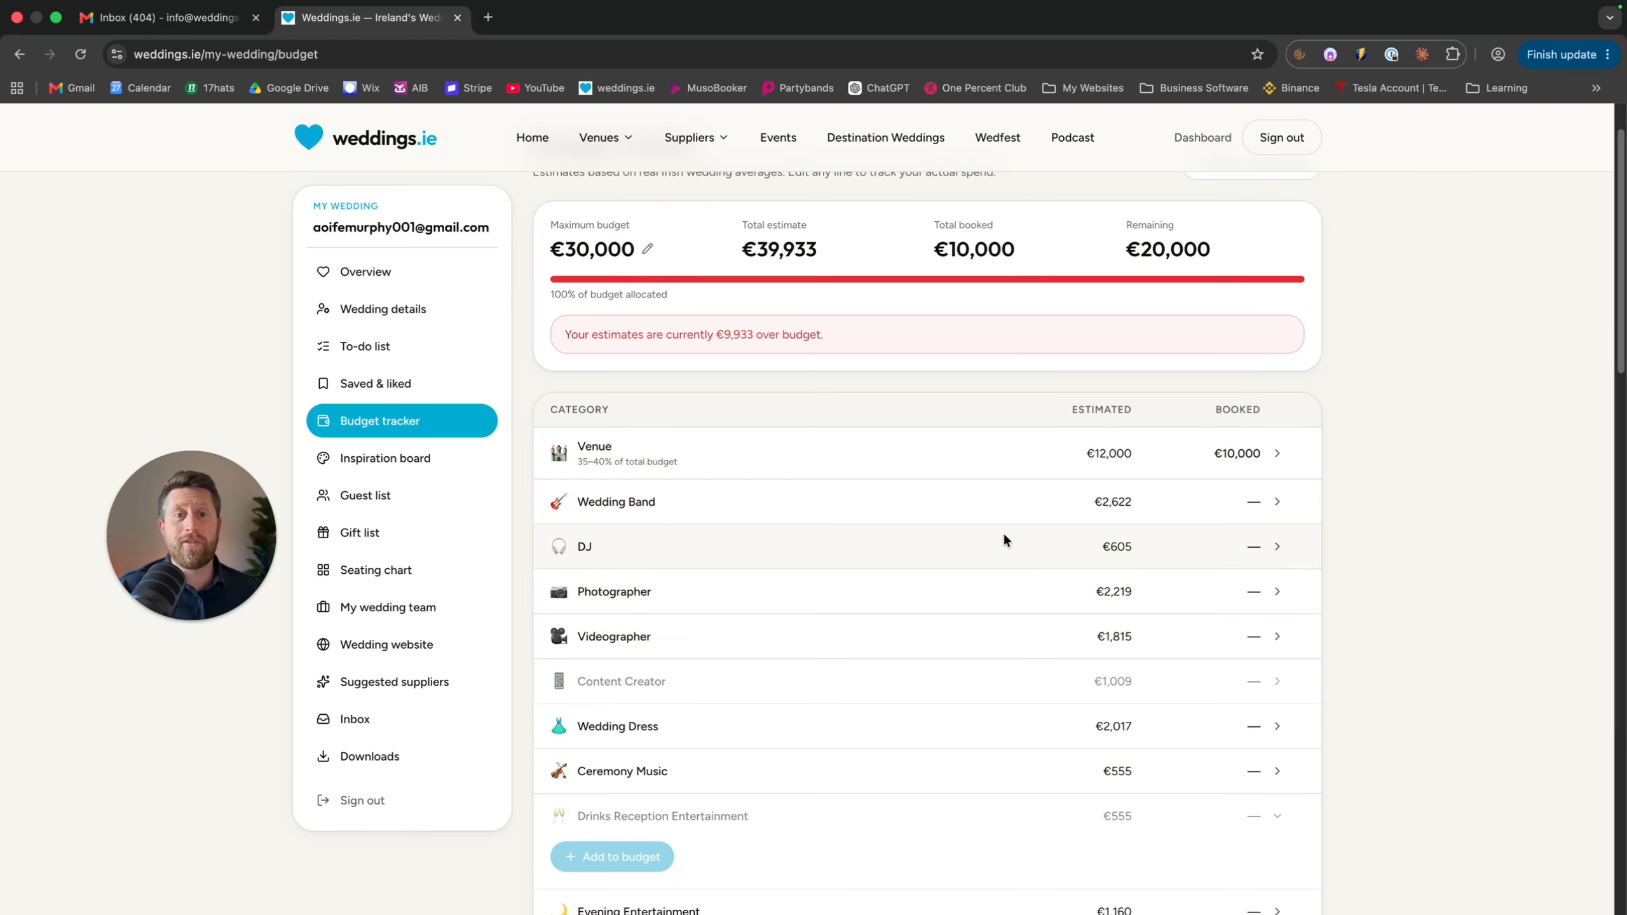
{"action": "scroll", "coordinate": [1003, 540], "scroll_direction": "down", "scroll_amount": 10}
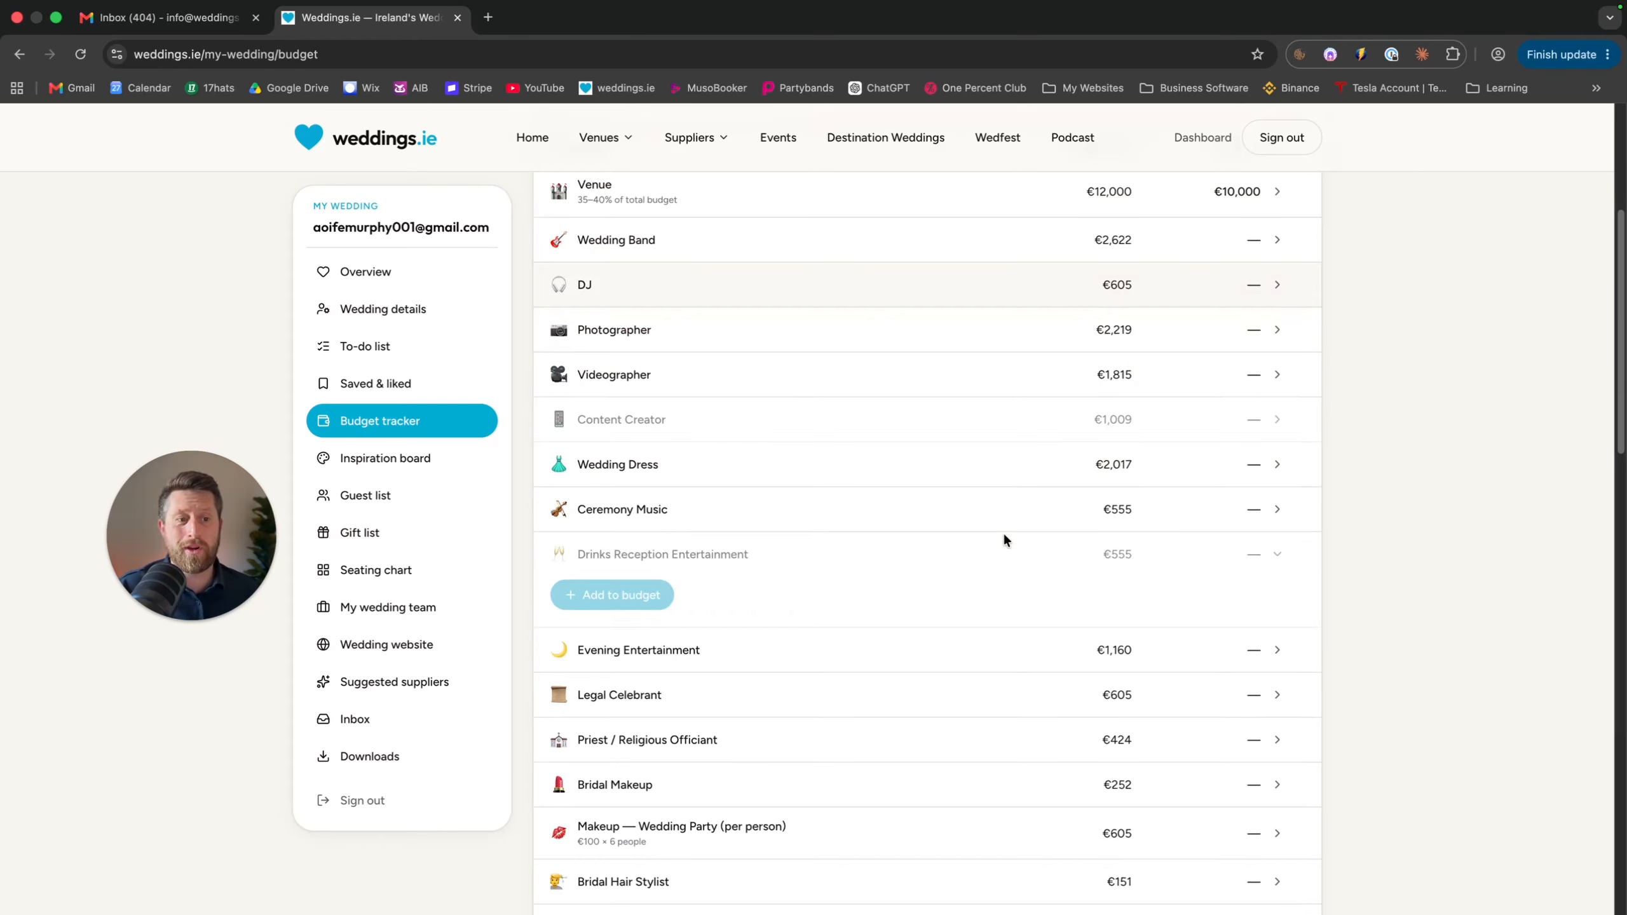
{"action": "scroll", "coordinate": [1003, 539], "scroll_direction": "down", "scroll_amount": 10}
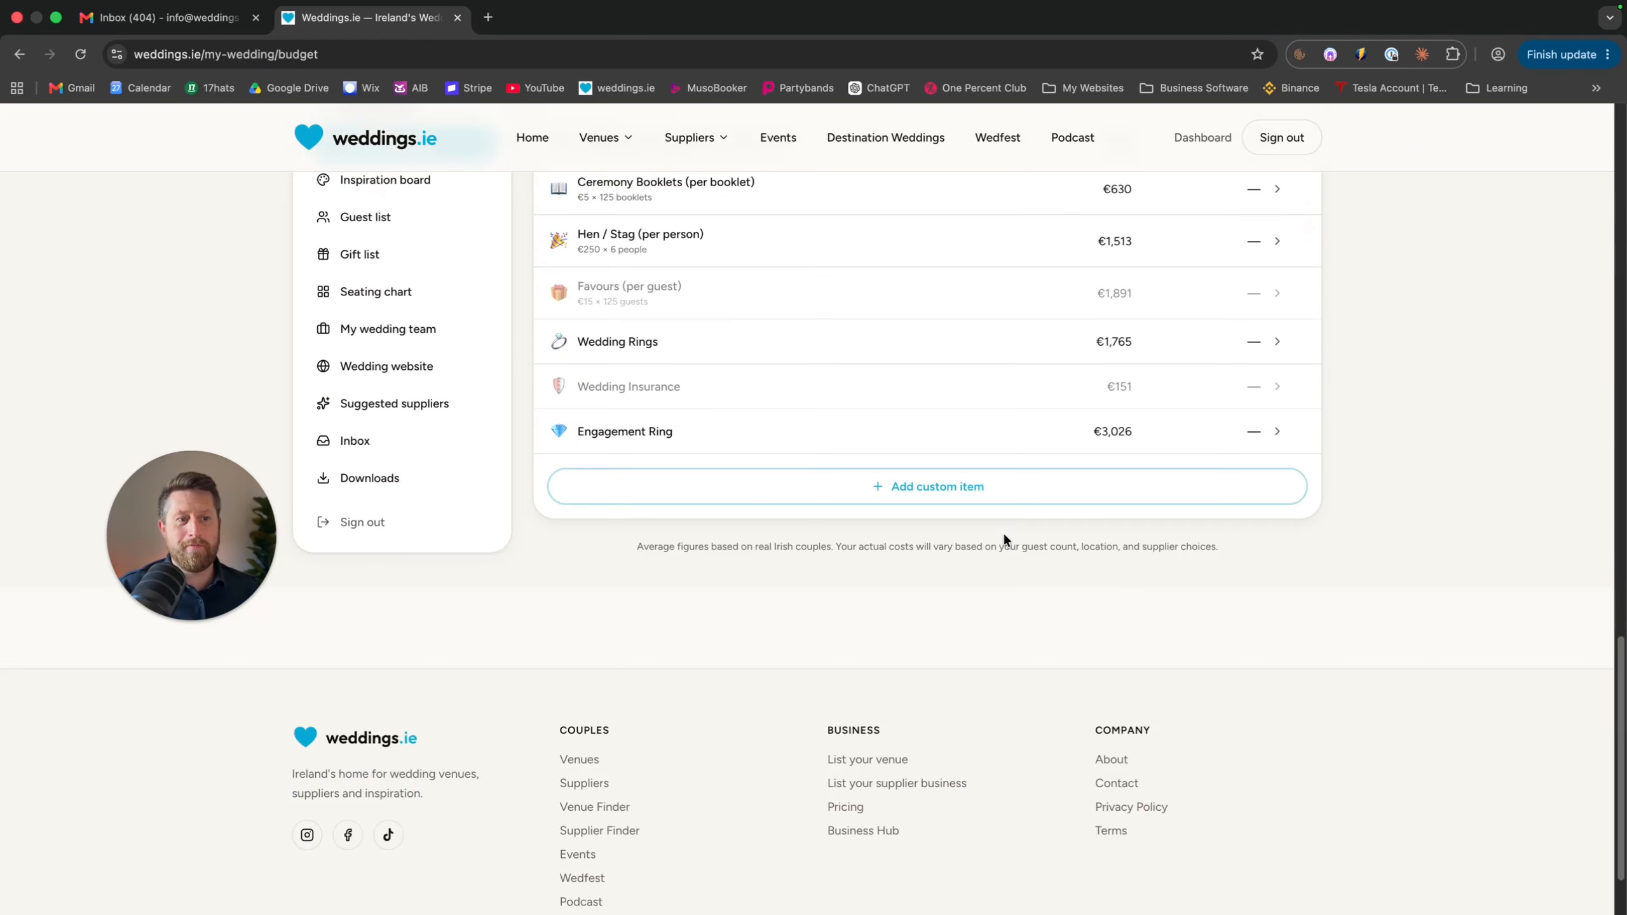
{"action": "scroll", "coordinate": [1003, 539], "scroll_direction": "up", "scroll_amount": 2}
Add a custom gift item estimated at €100 to the budget, bringing the total to €40,033
{"action": "left_click", "coordinate": [924, 625]}
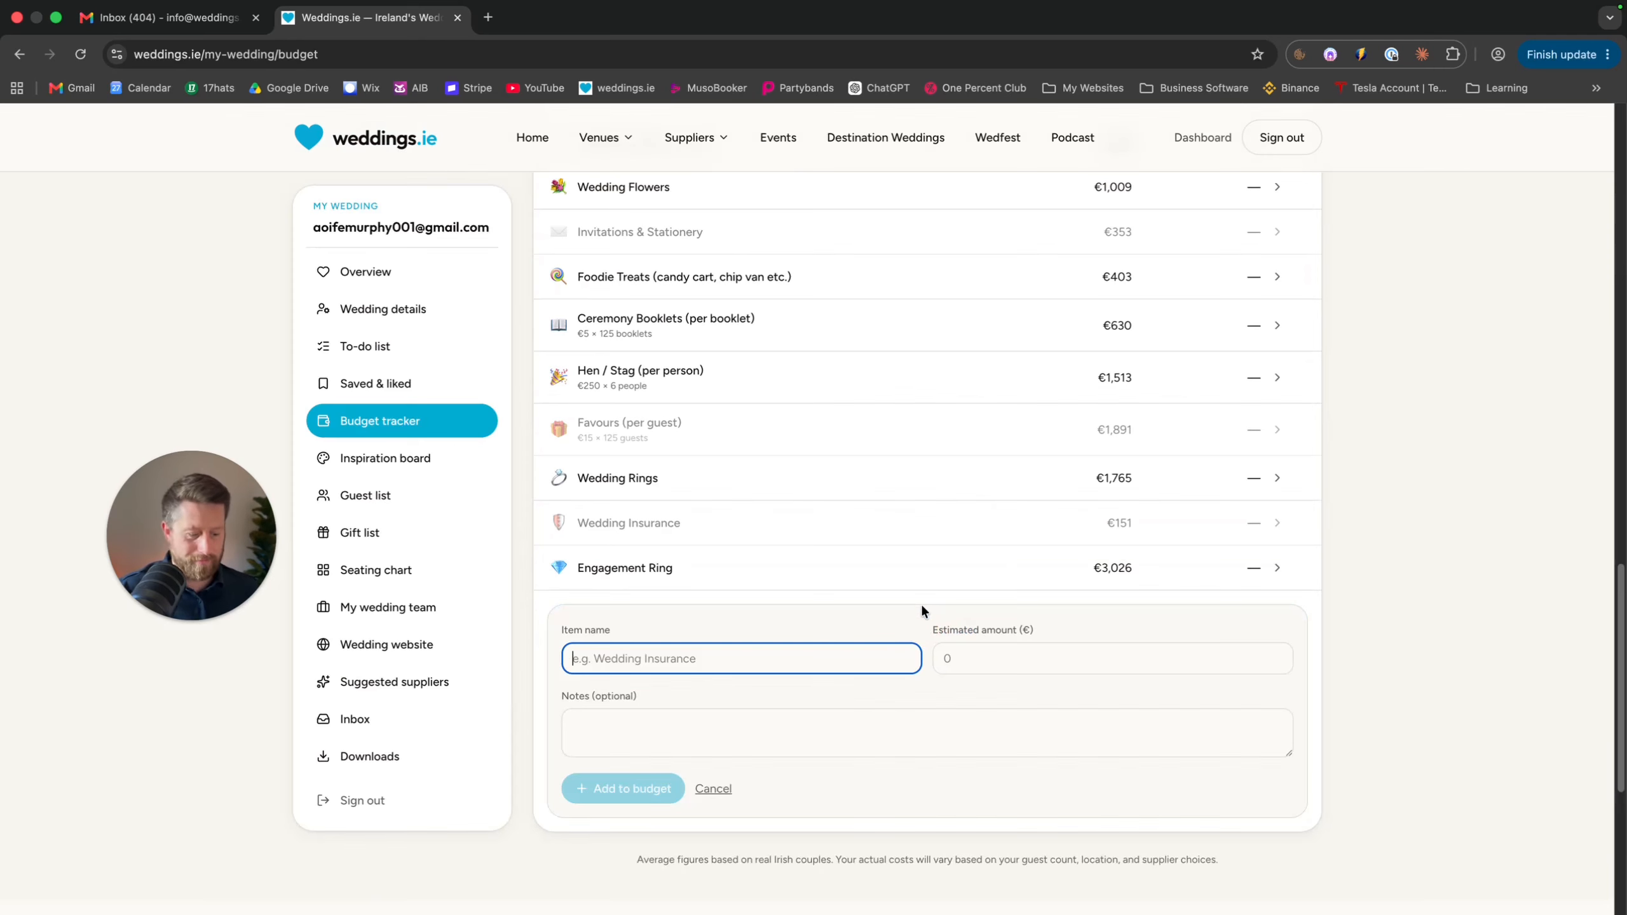
{"action": "type", "text": "James Gi"}
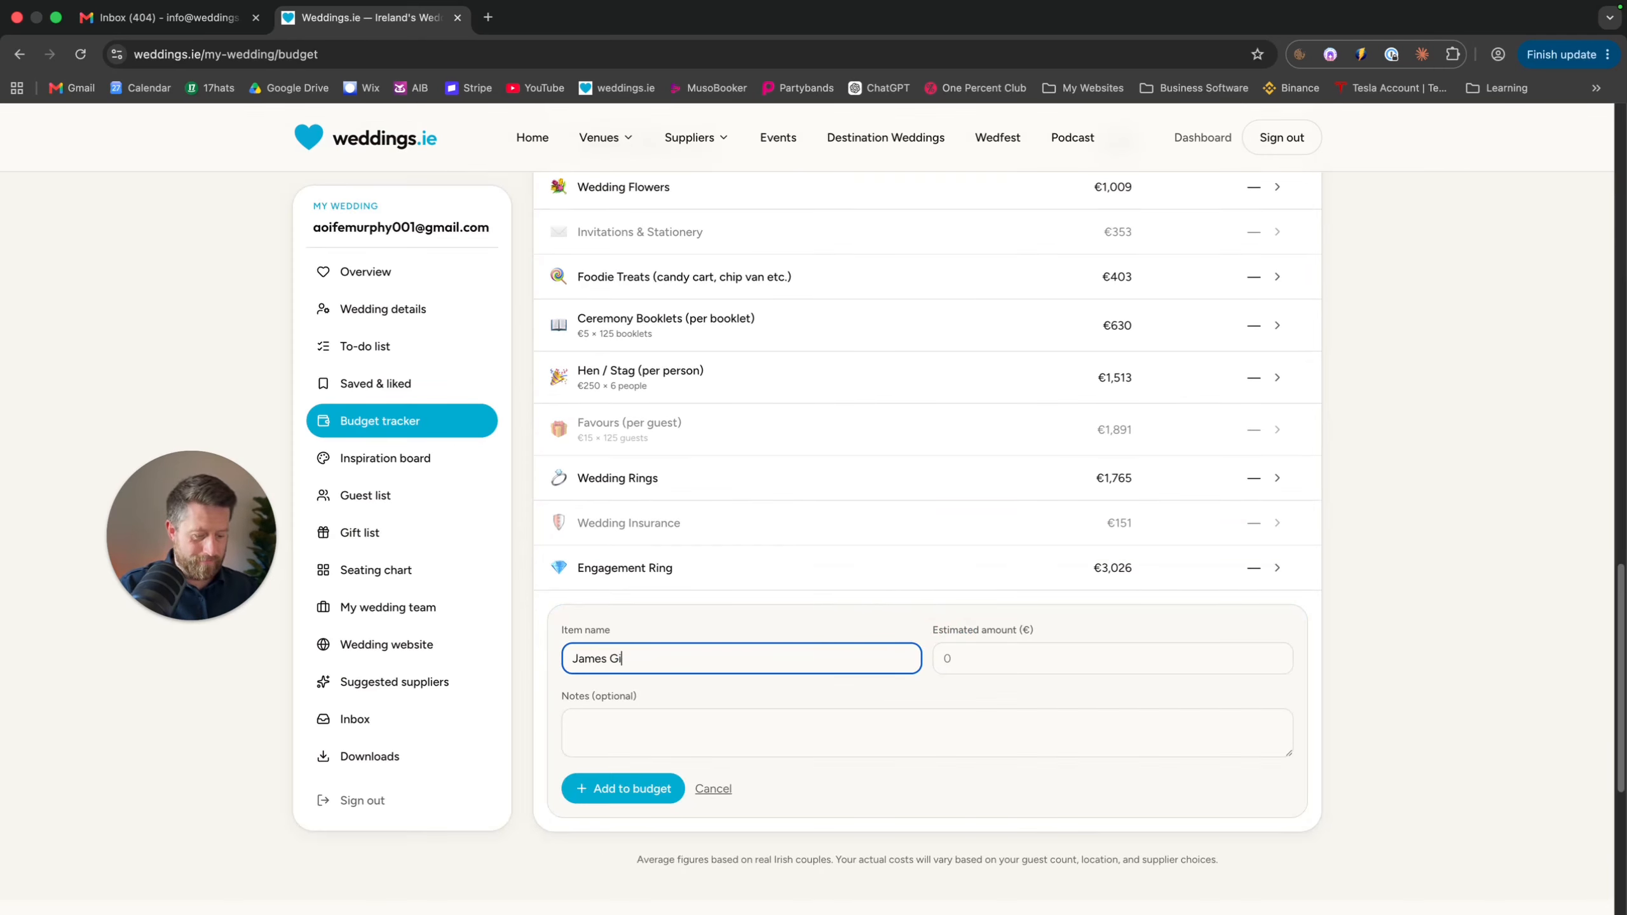
{"action": "type", "text": "ft"}
{"action": "left_click", "coordinate": [969, 660]}
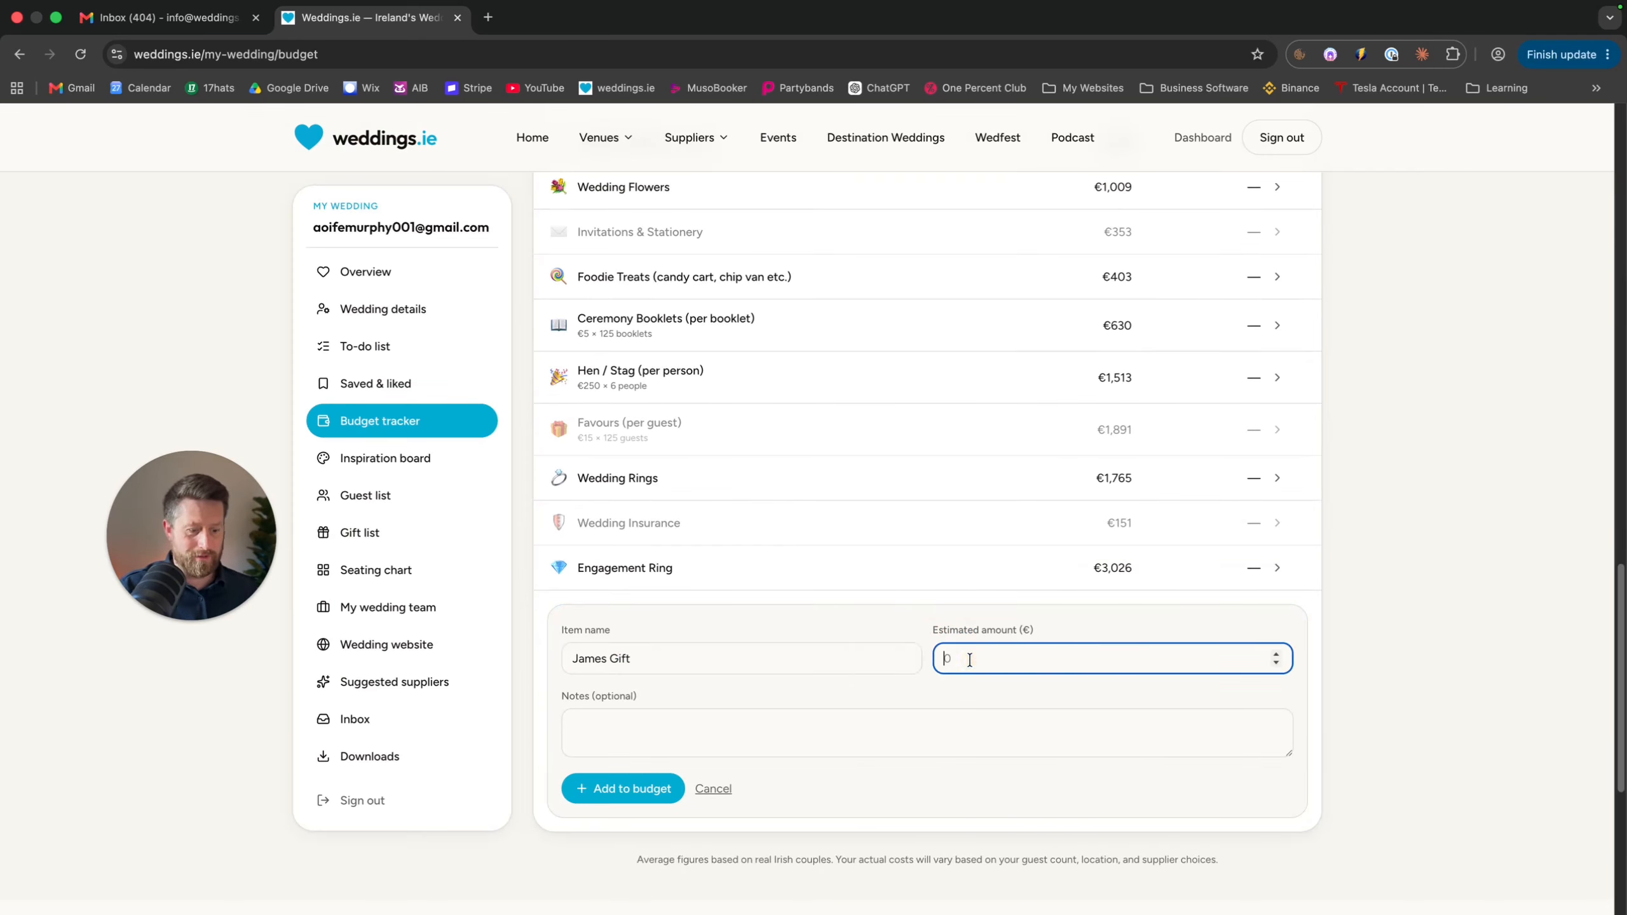
{"action": "type", "text": "100"}
{"action": "left_click", "coordinate": [803, 713]}
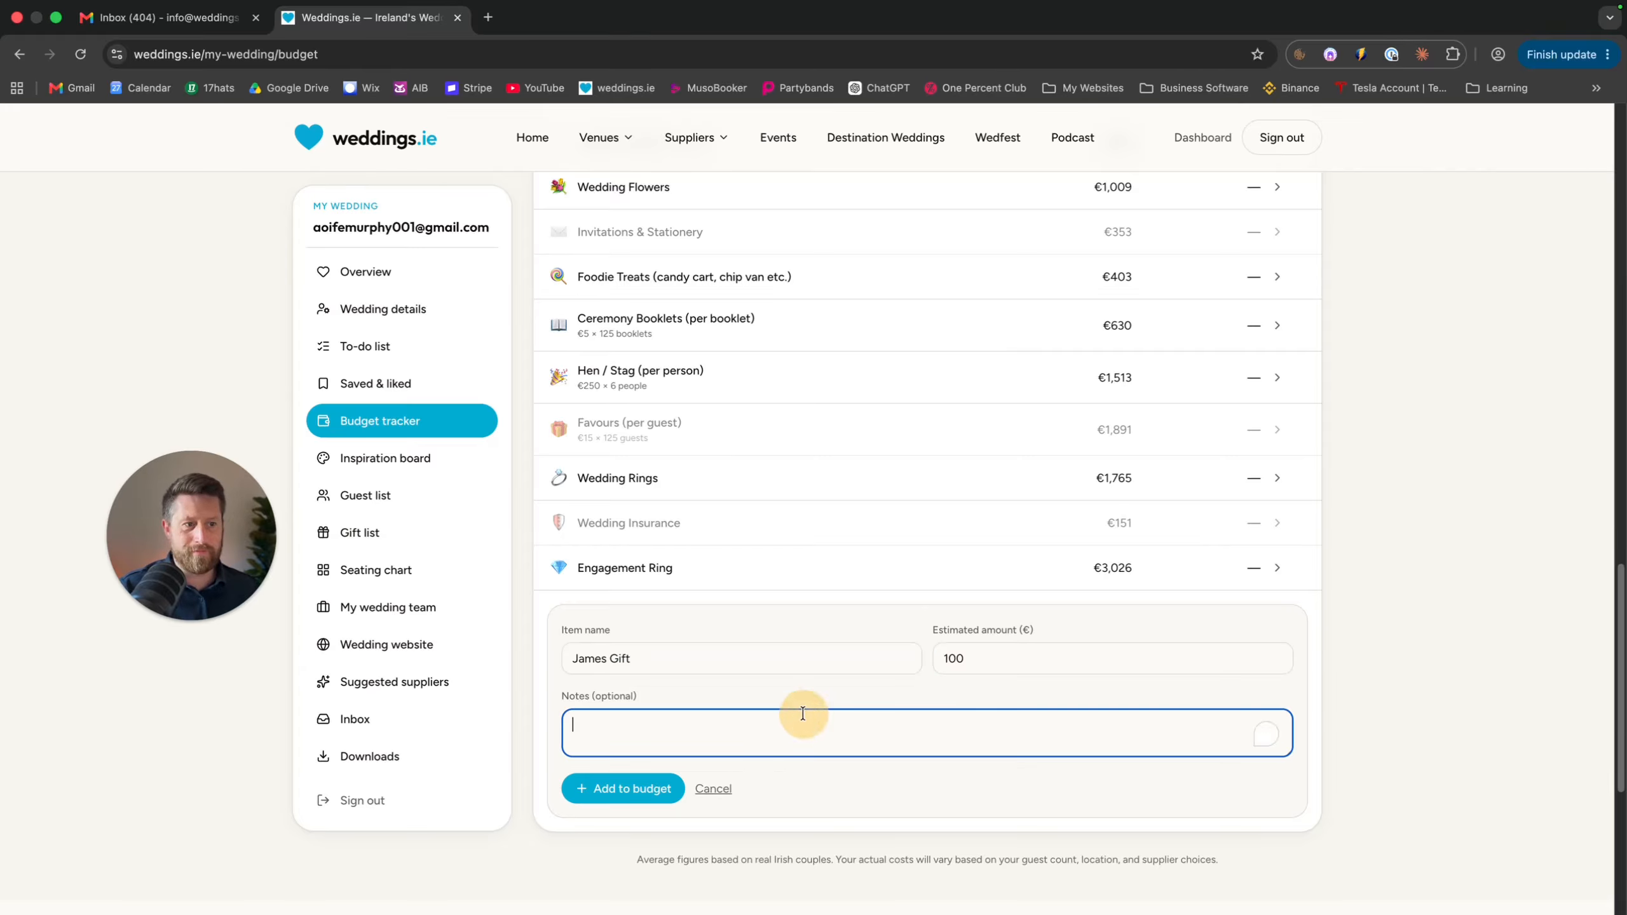
{"action": "left_click", "coordinate": [626, 793]}
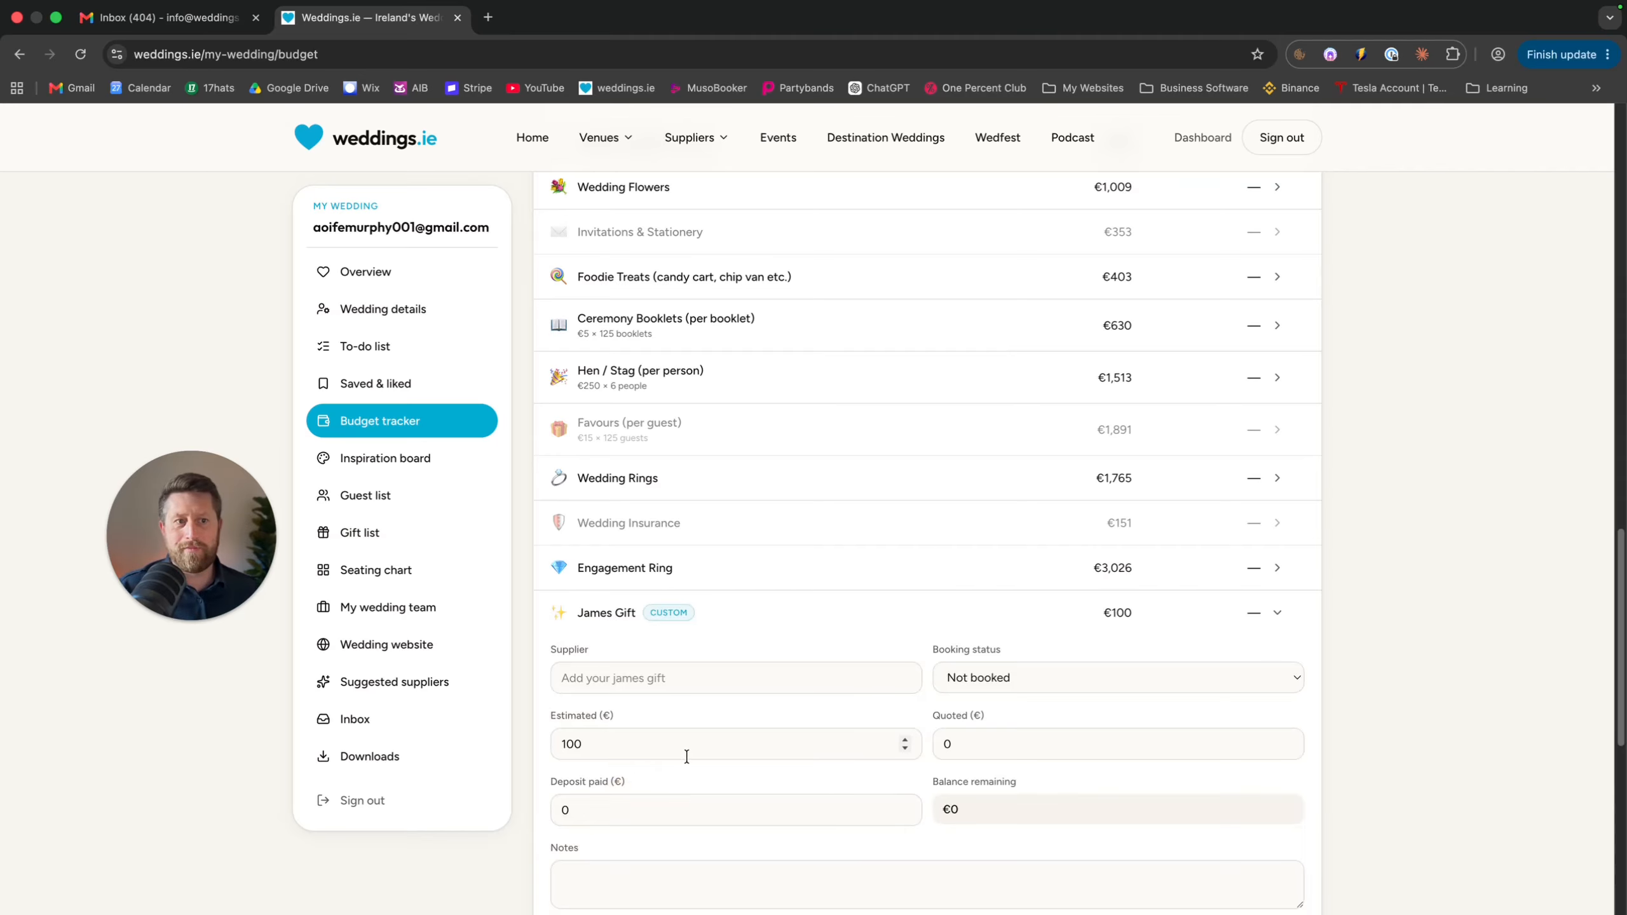
{"action": "scroll", "coordinate": [685, 756], "scroll_direction": "down", "scroll_amount": 4}
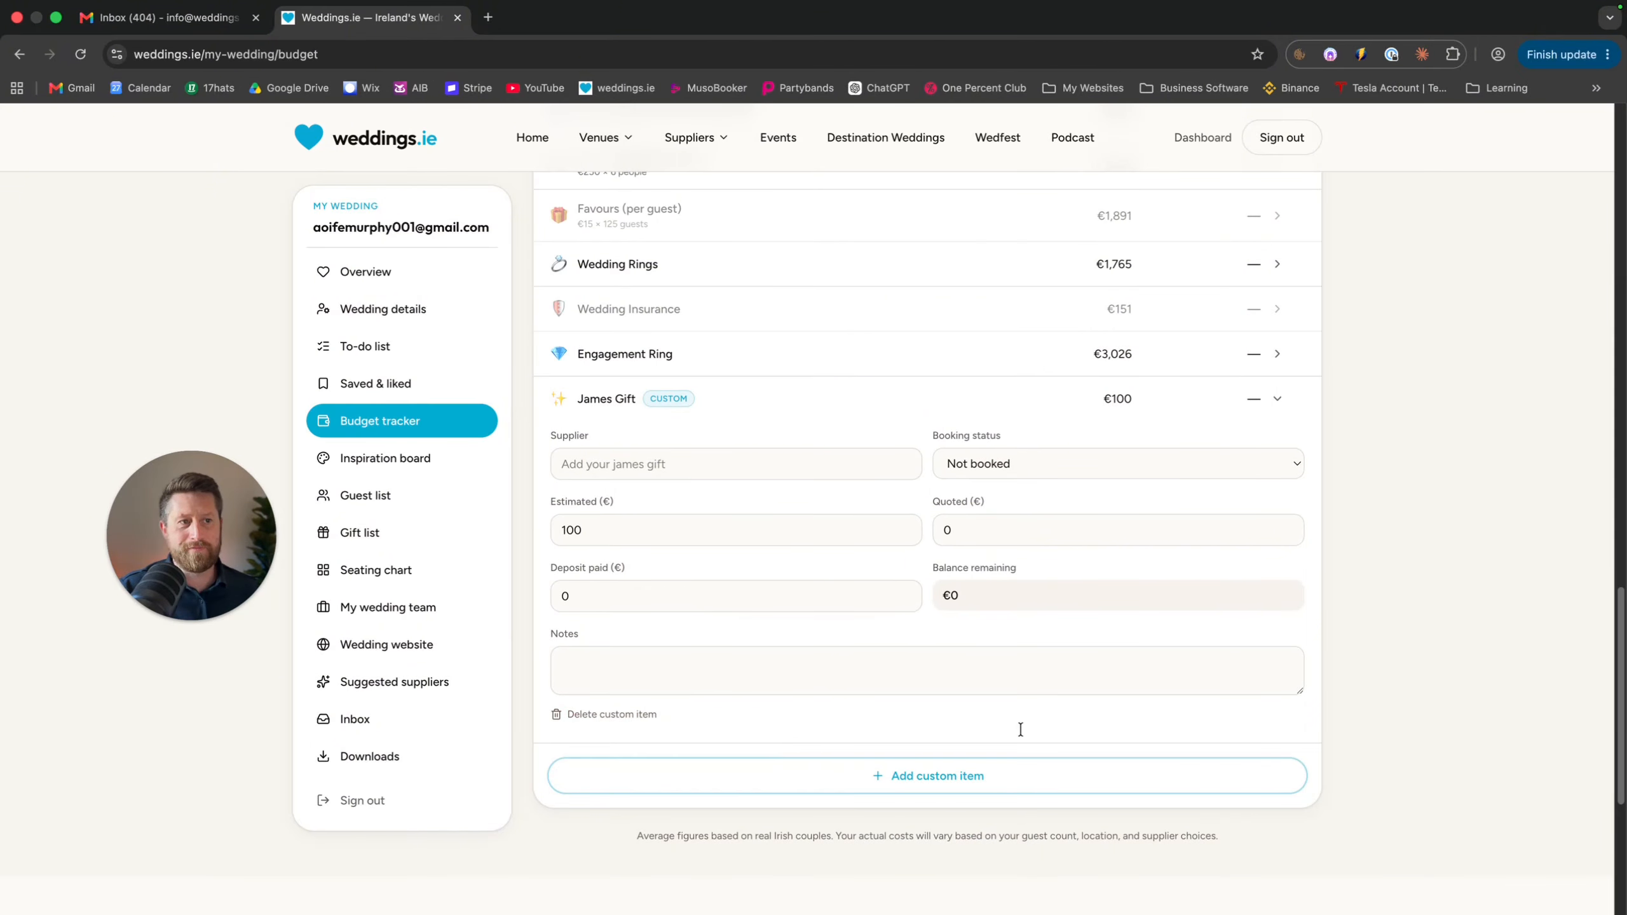
{"action": "scroll", "coordinate": [742, 618], "scroll_direction": "up", "scroll_amount": 20}
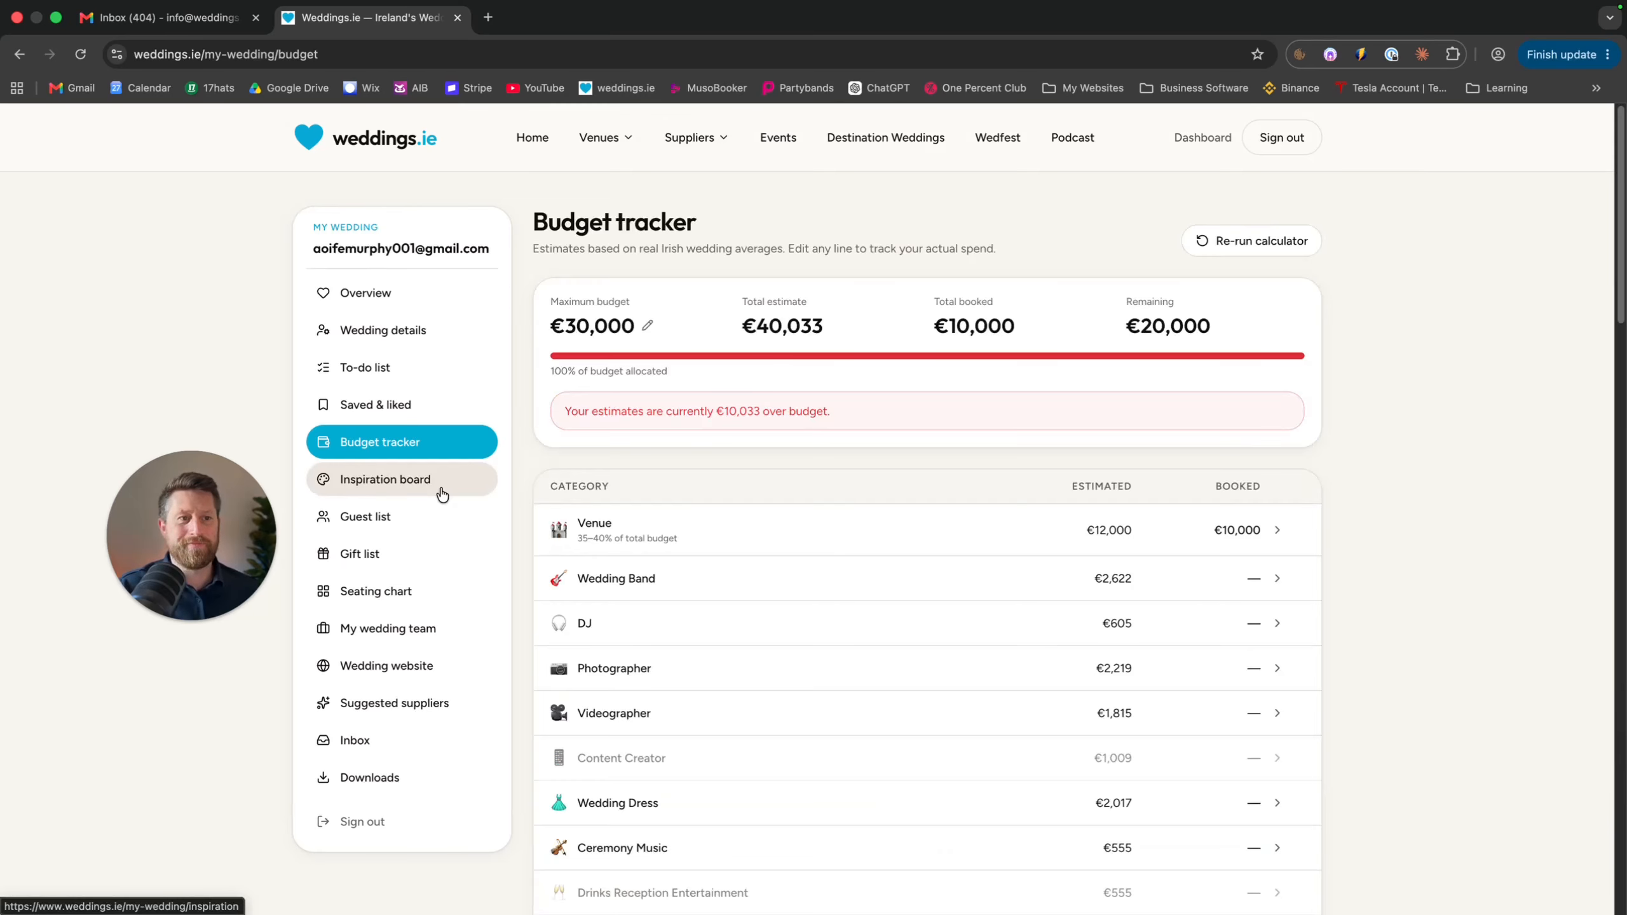
On the Inspiration & Mood Board page, create a board named 'Wedding Photos'
{"action": "left_click", "coordinate": [441, 493]}
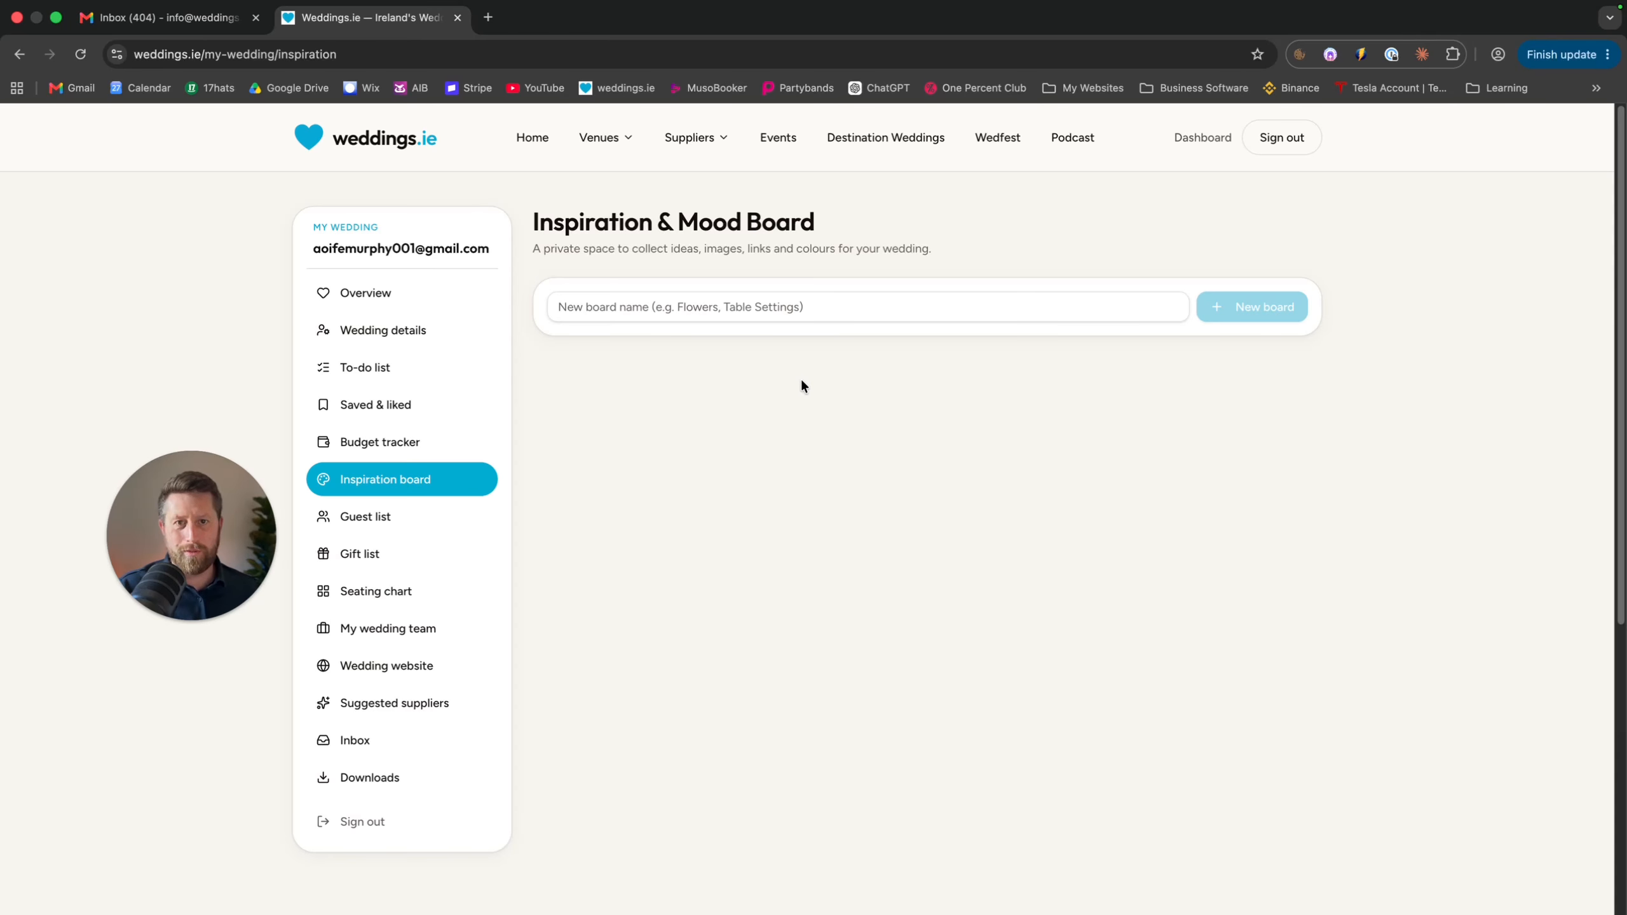
{"action": "left_click", "coordinate": [805, 301]}
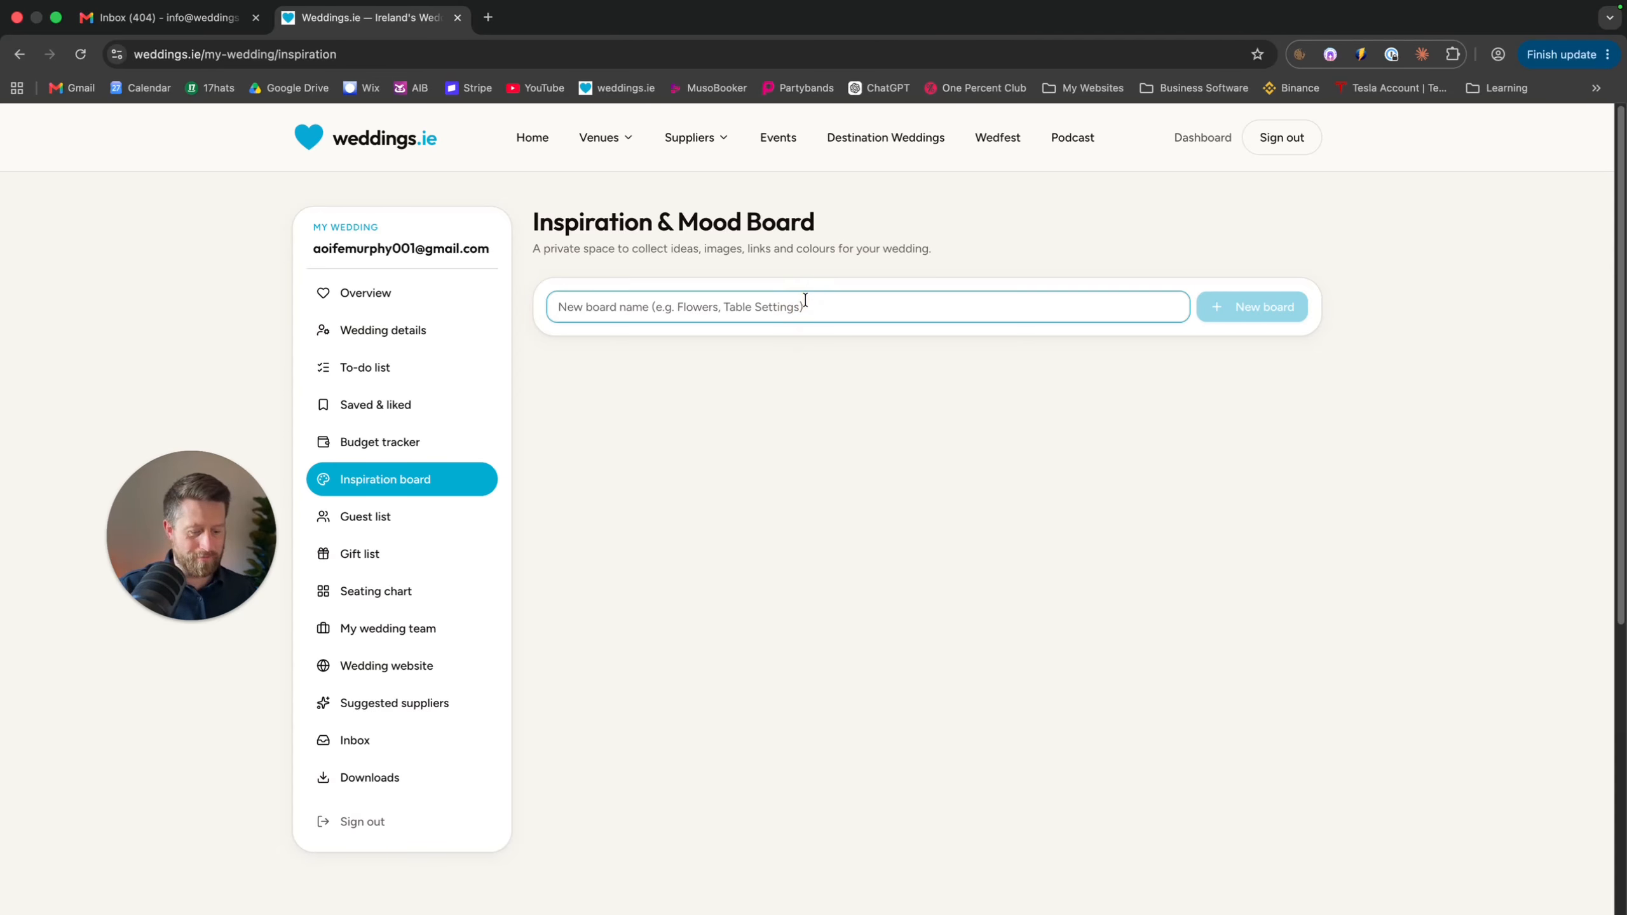
{"action": "type", "text": "Wedding P"}
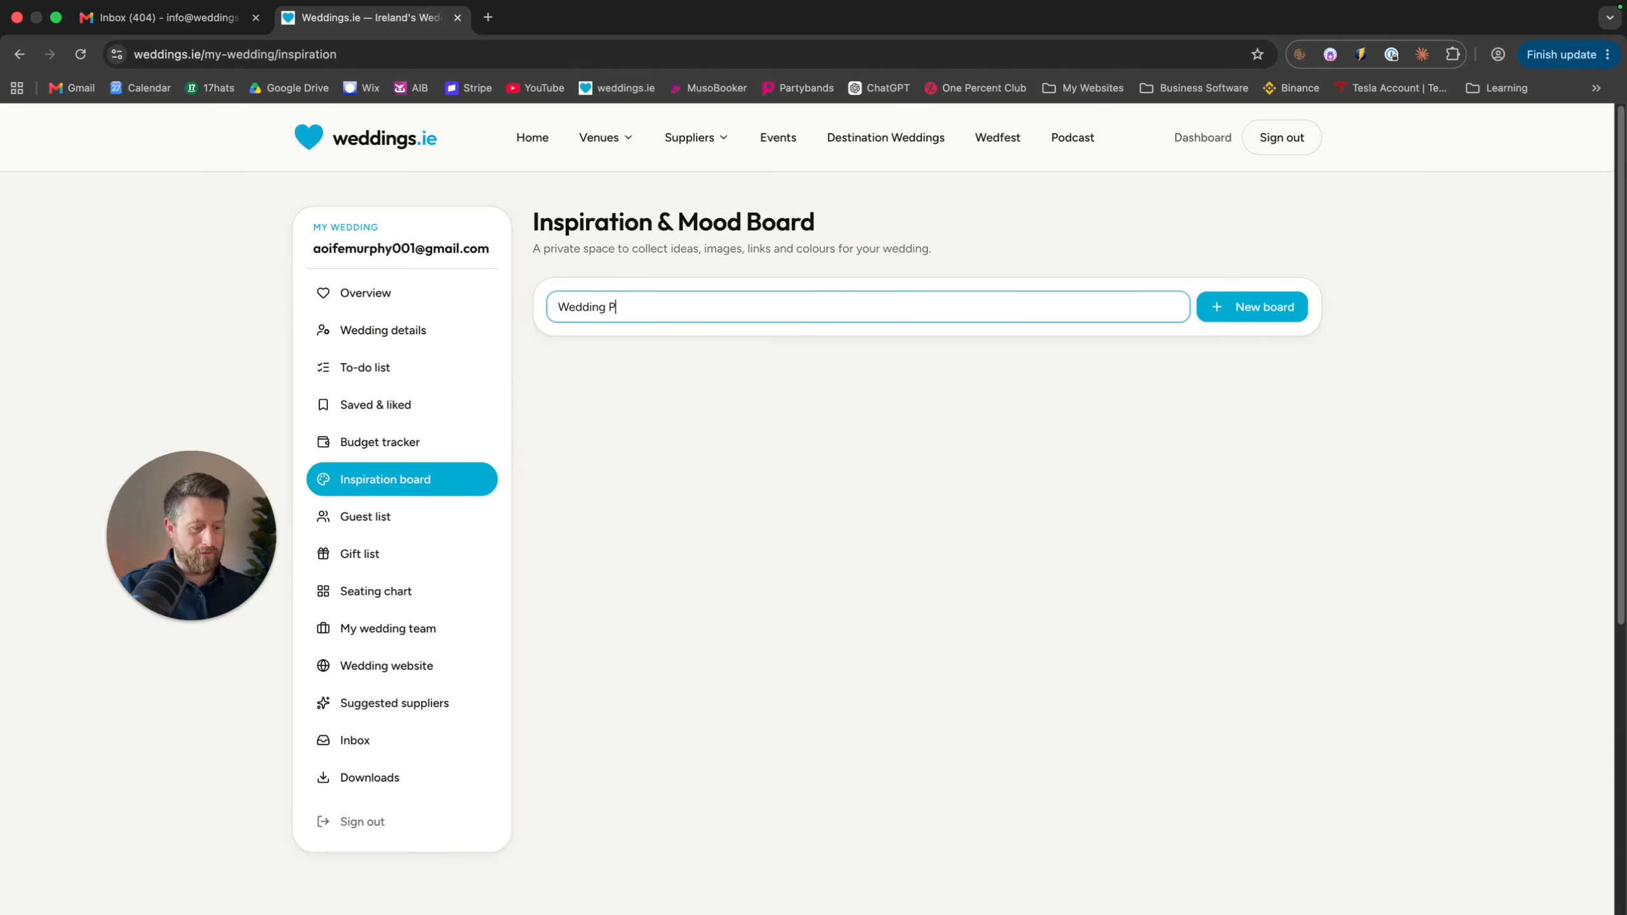
{"action": "type", "text": "hoto"}
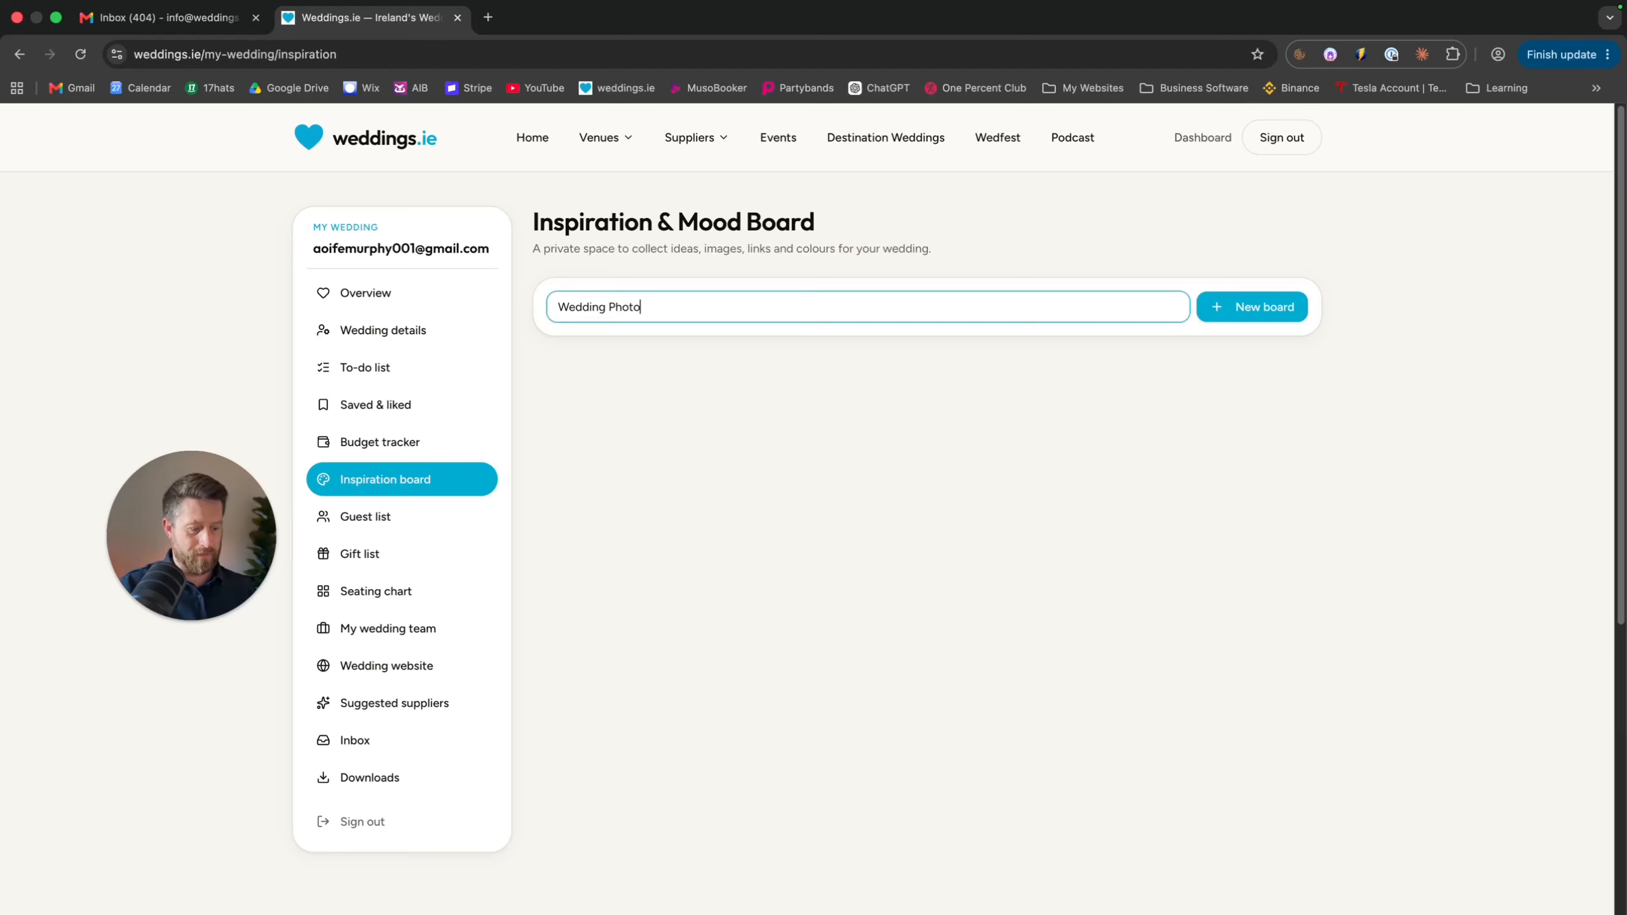
{"action": "type", "text": "s"}
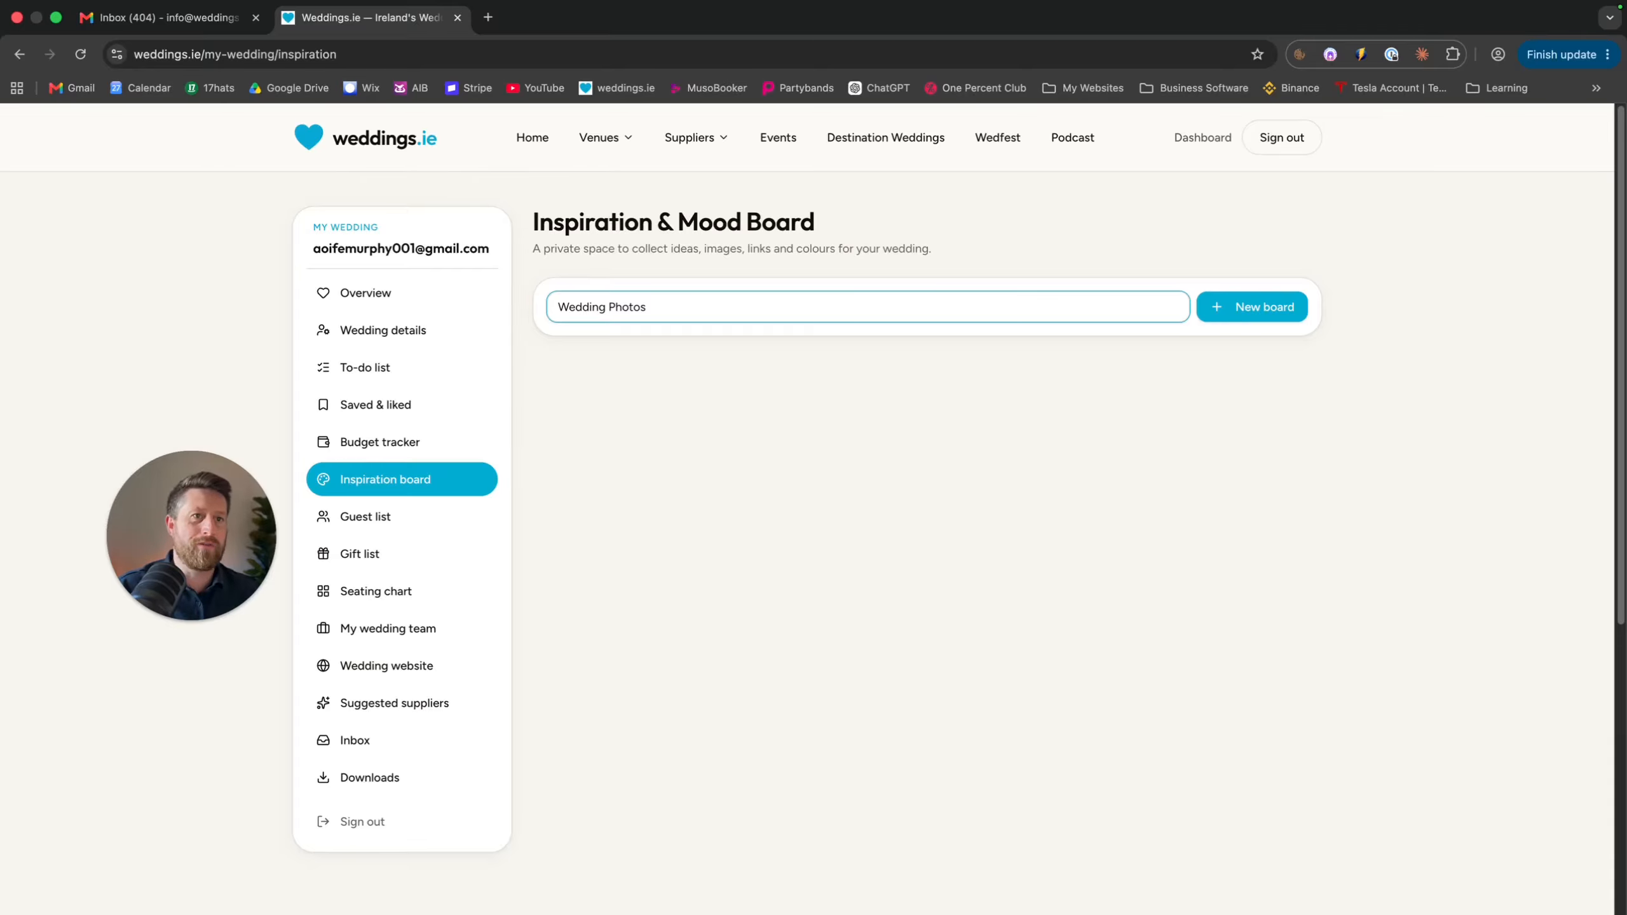
{"action": "left_click", "coordinate": [1258, 306]}
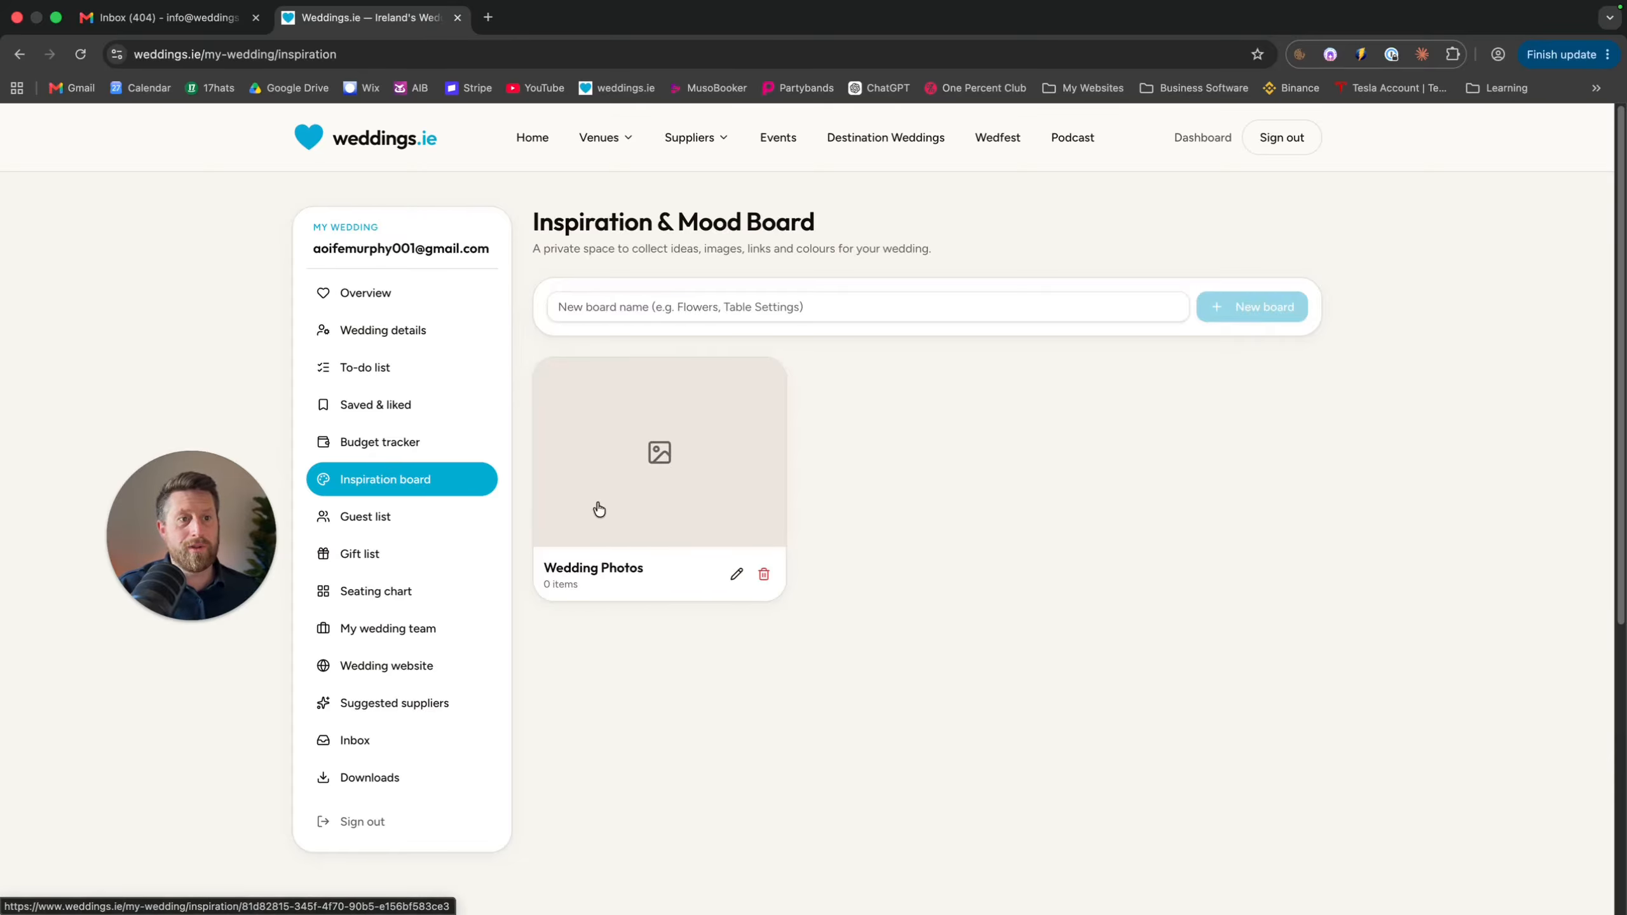
On the Wedding Photos board, add a note listing three family members
{"action": "left_click", "coordinate": [669, 521]}
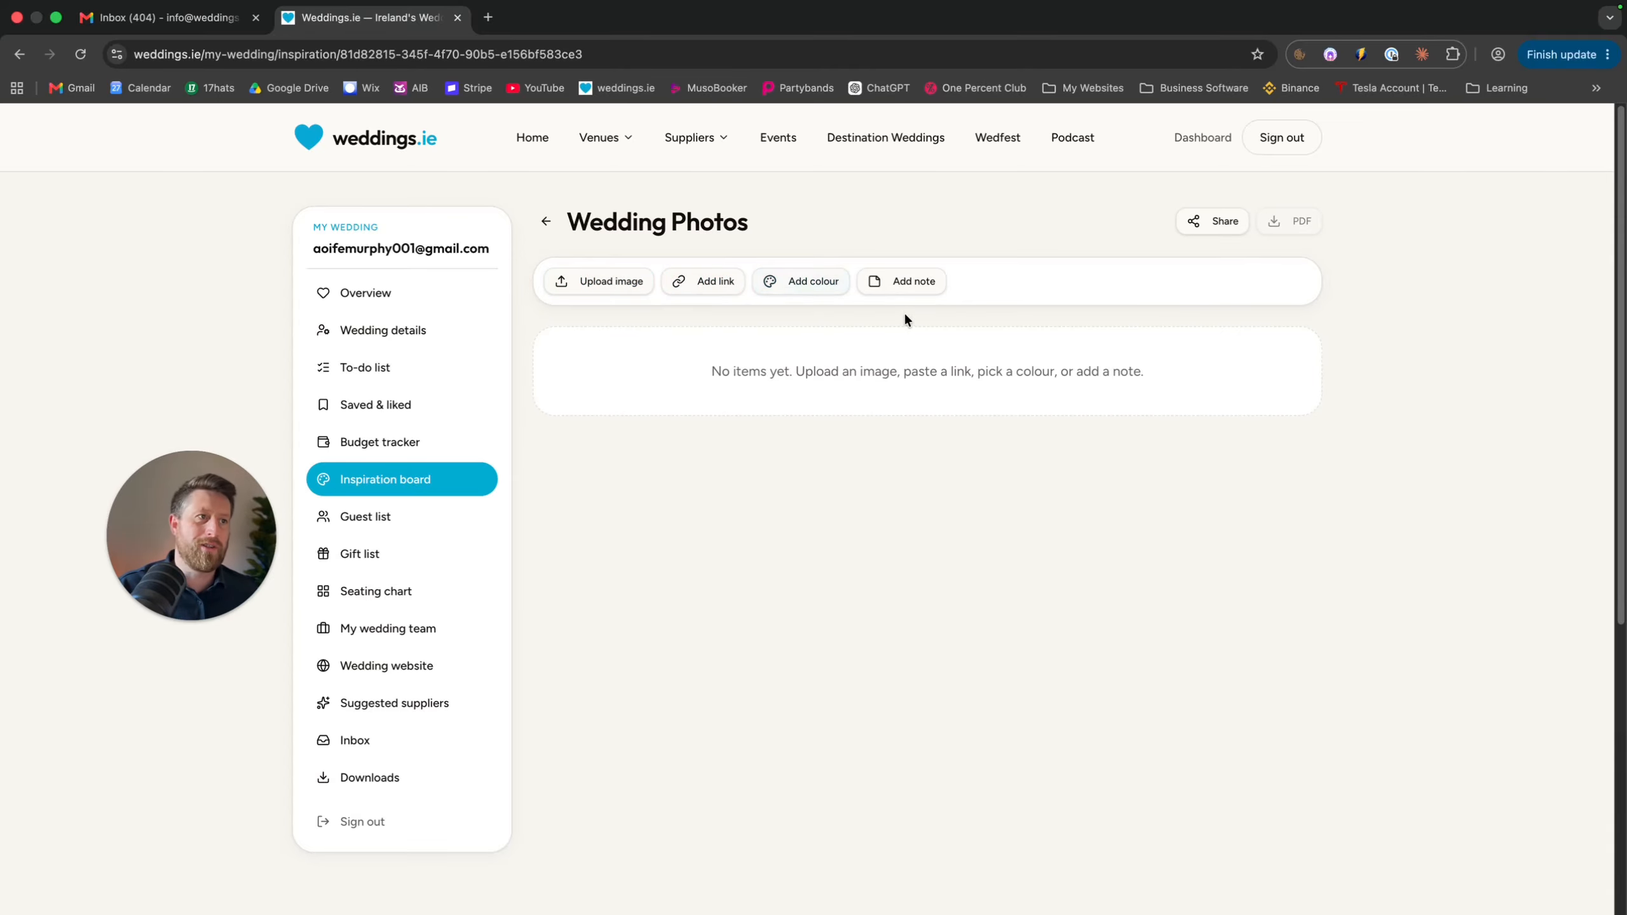
{"action": "left_click", "coordinate": [918, 282]}
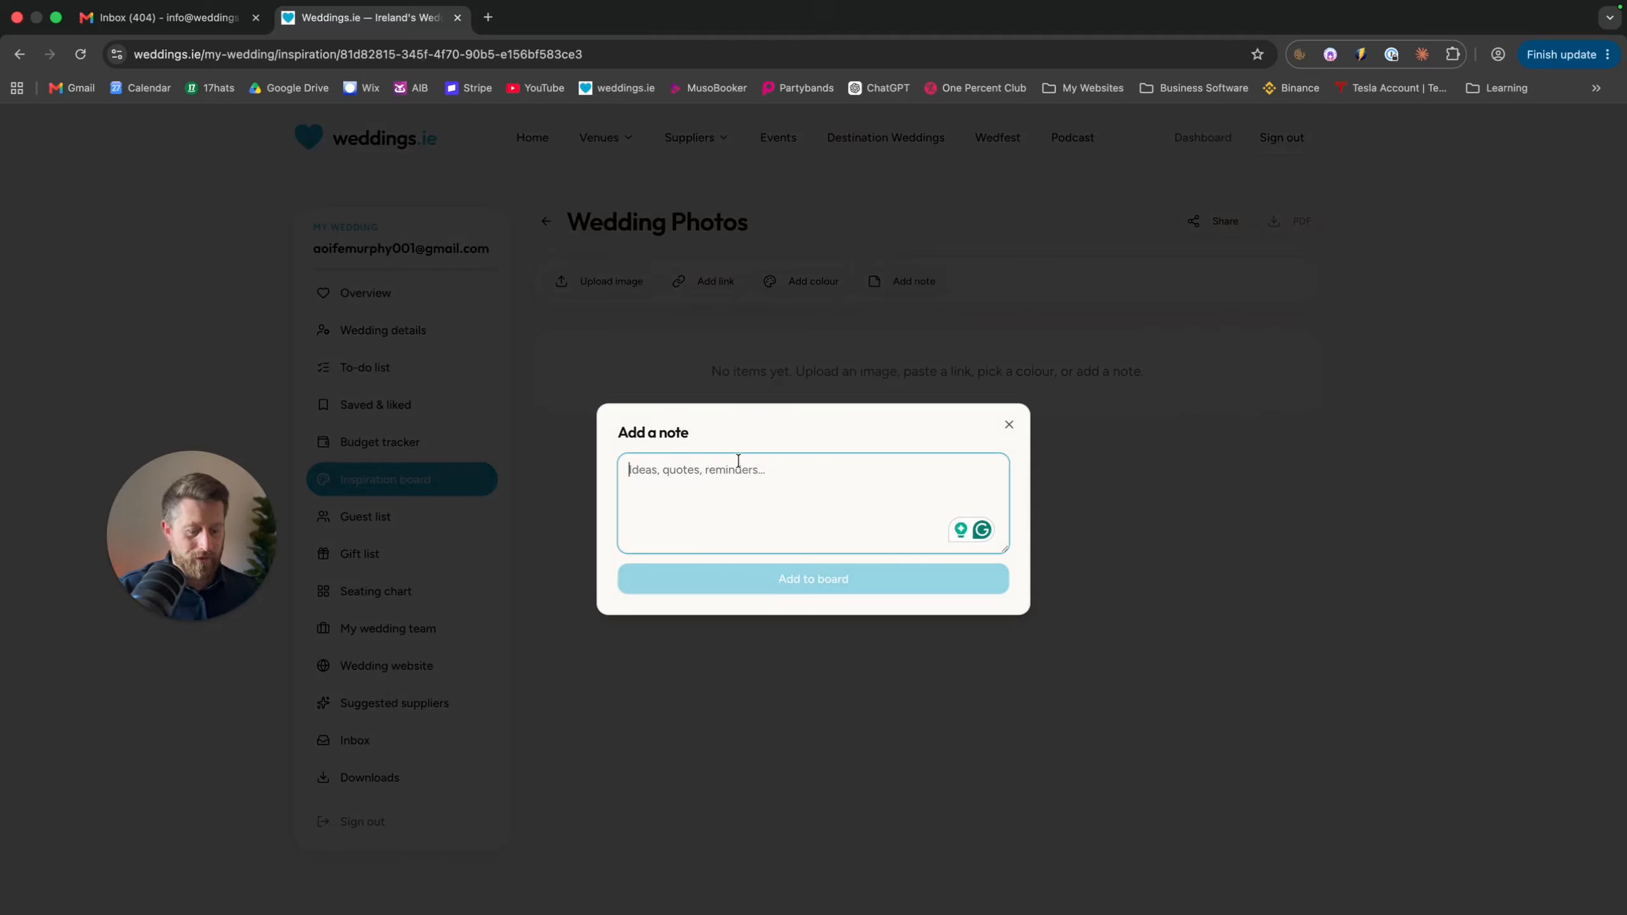
{"action": "type", "text": "Jmaes"}
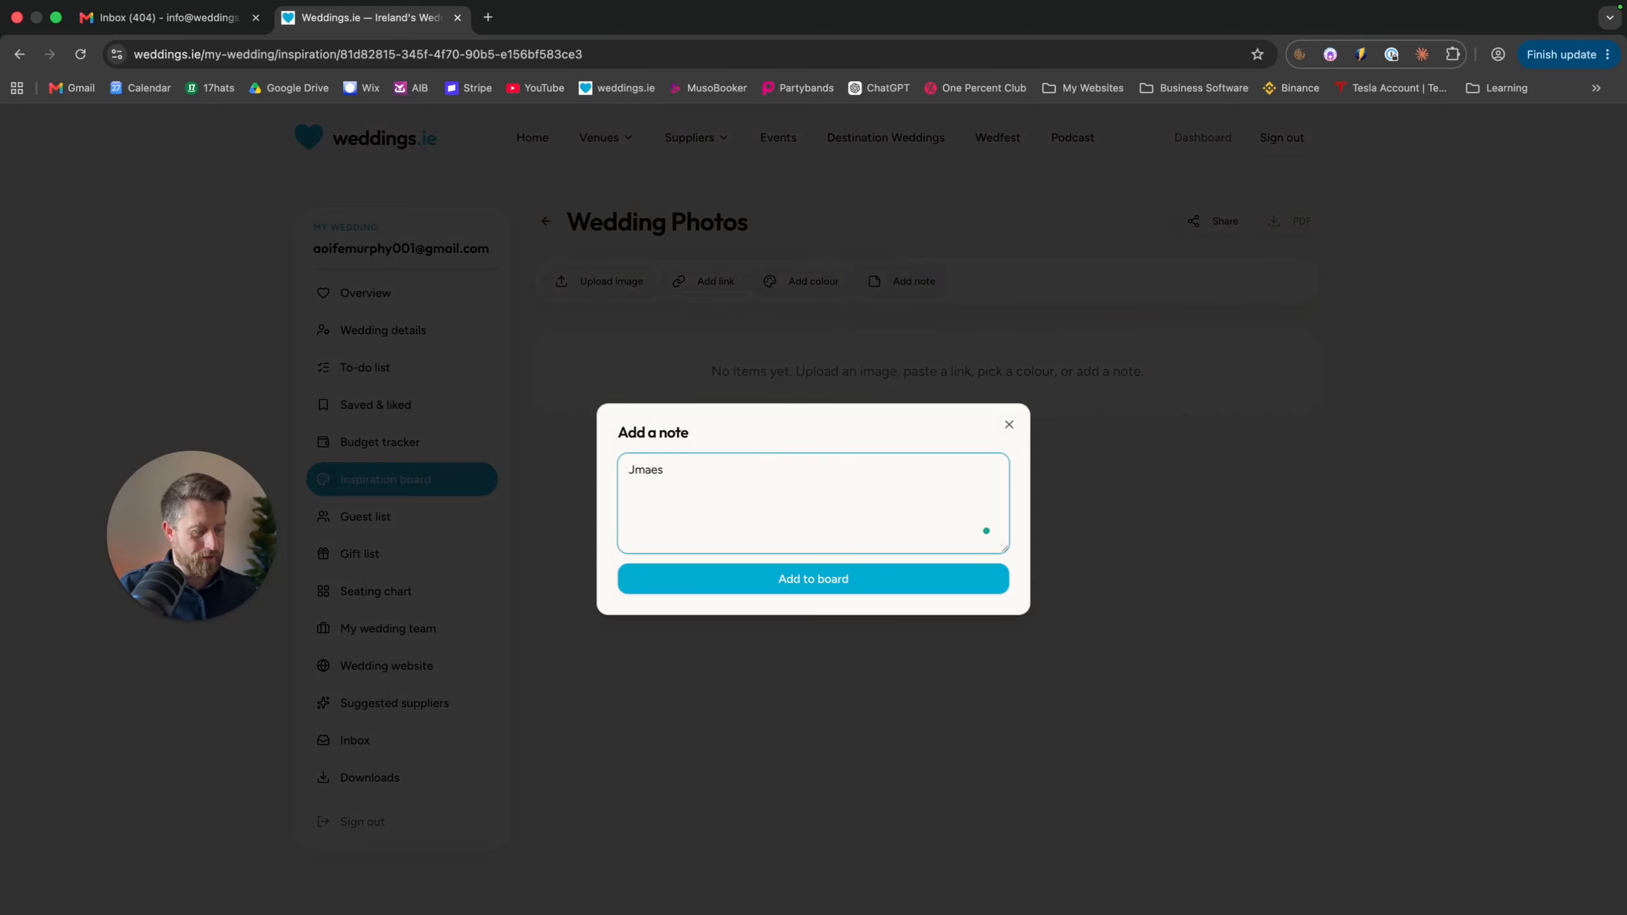
{"action": "key", "text": "BackSpace"}
{"action": "key", "text": "BackSpace"}
{"action": "key", "text": "BackSpace"}
{"action": "key", "text": "BackSpace"}
{"action": "type", "text": "ames"}
{"action": "key", "text": "Return"}
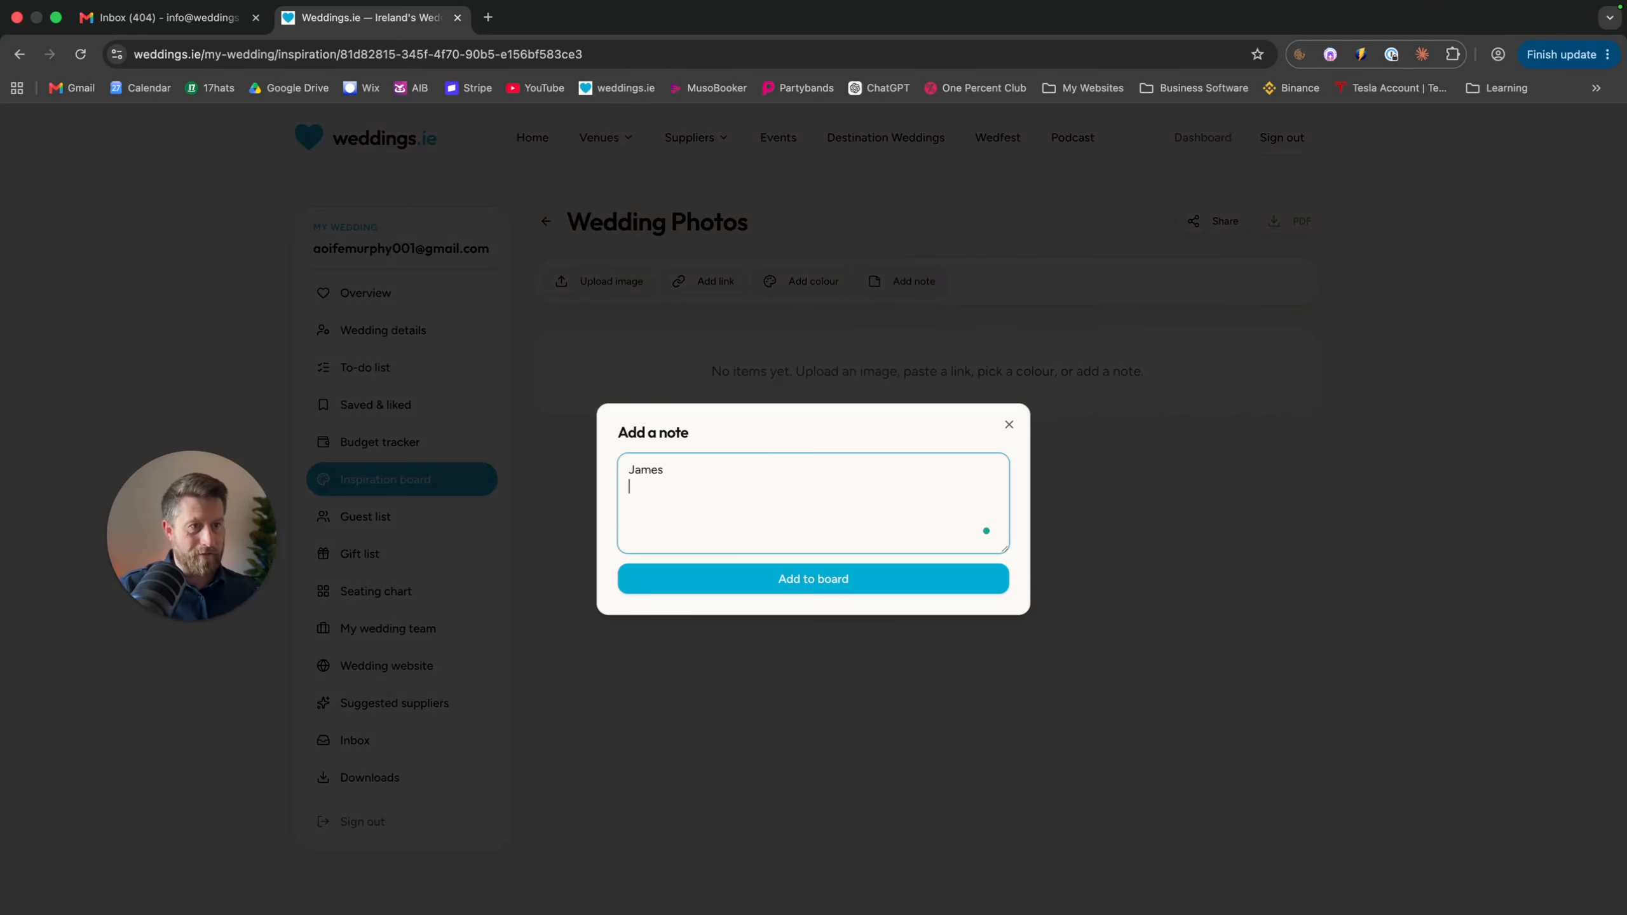
{"action": "type", "text": "Jane "}
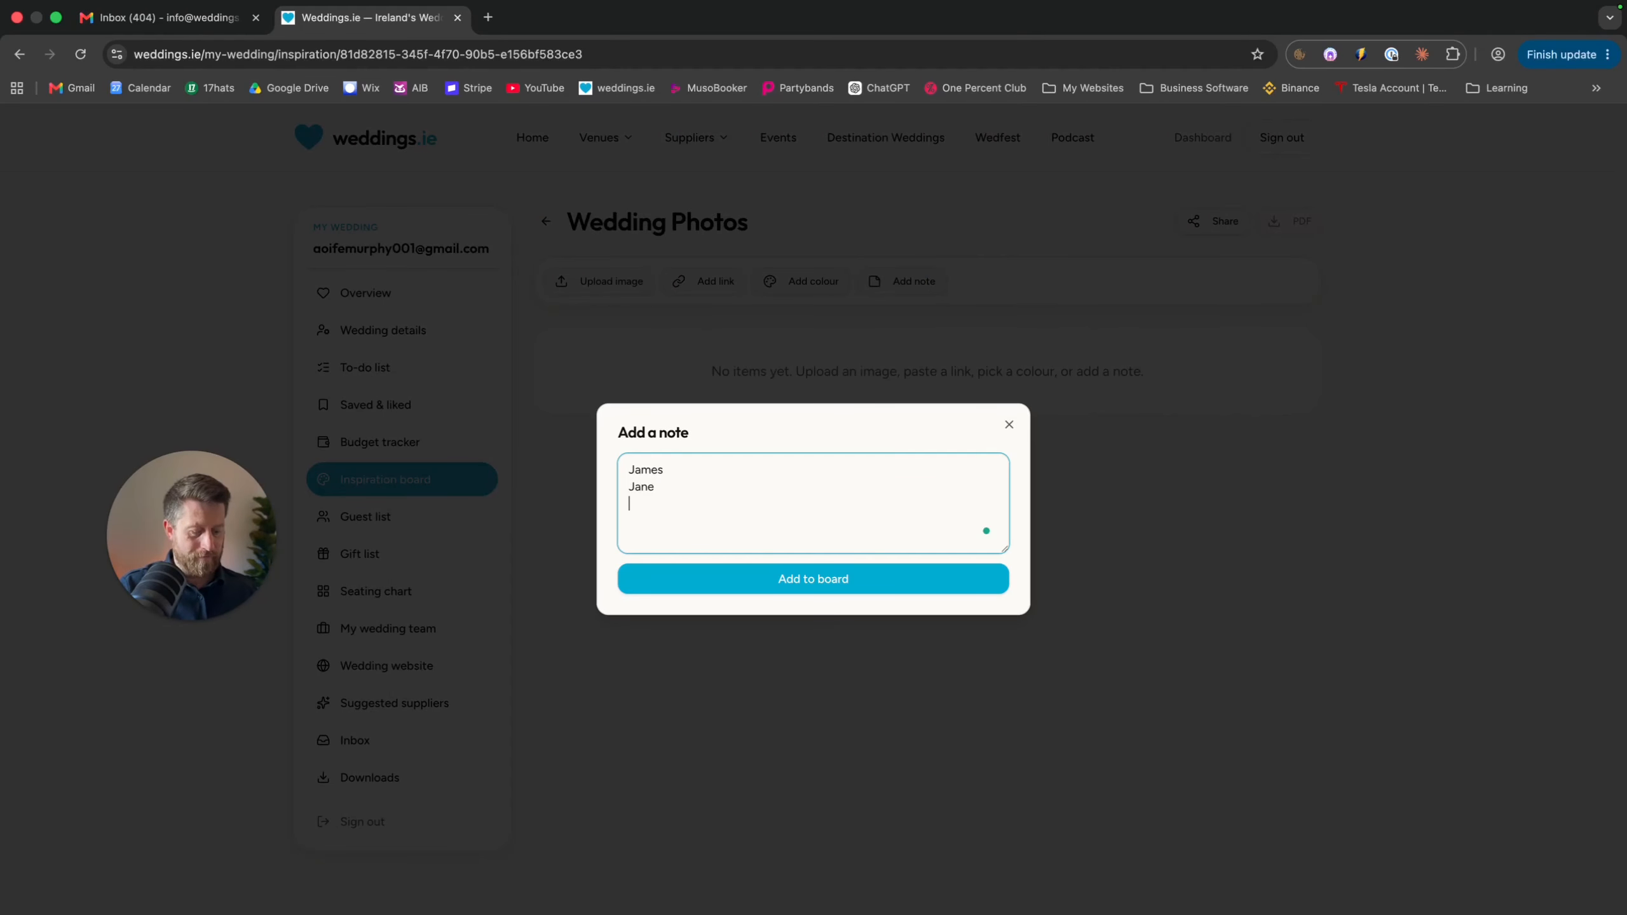
{"action": "type", "text": "John"}
{"action": "double_click", "coordinate": [674, 485]}
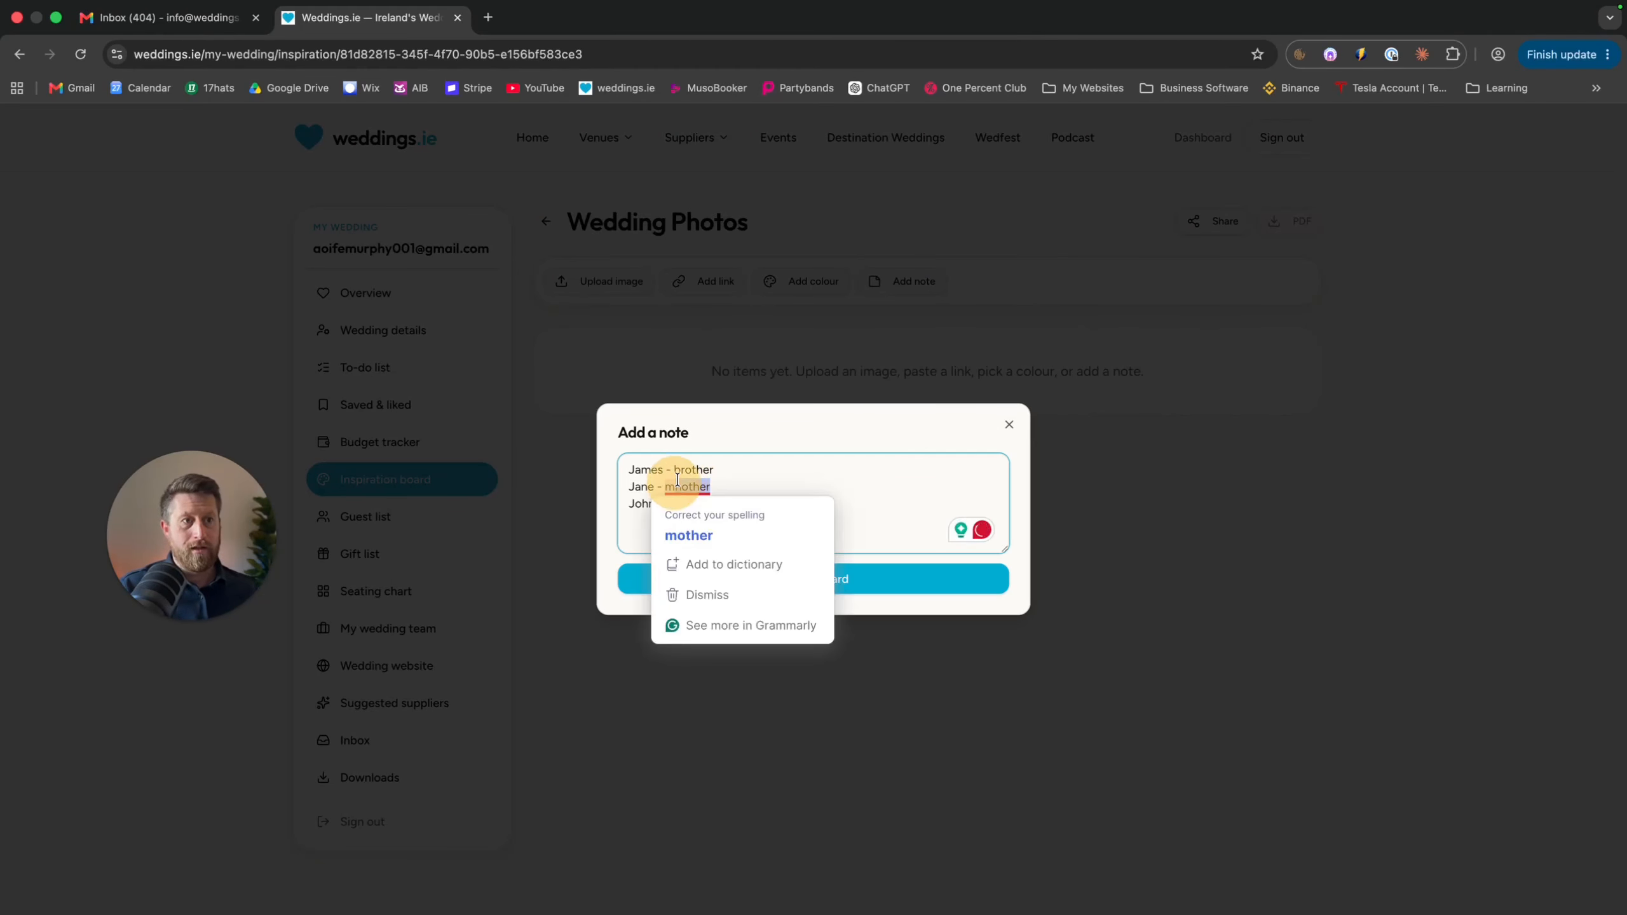
{"action": "type", "text": "mum"}
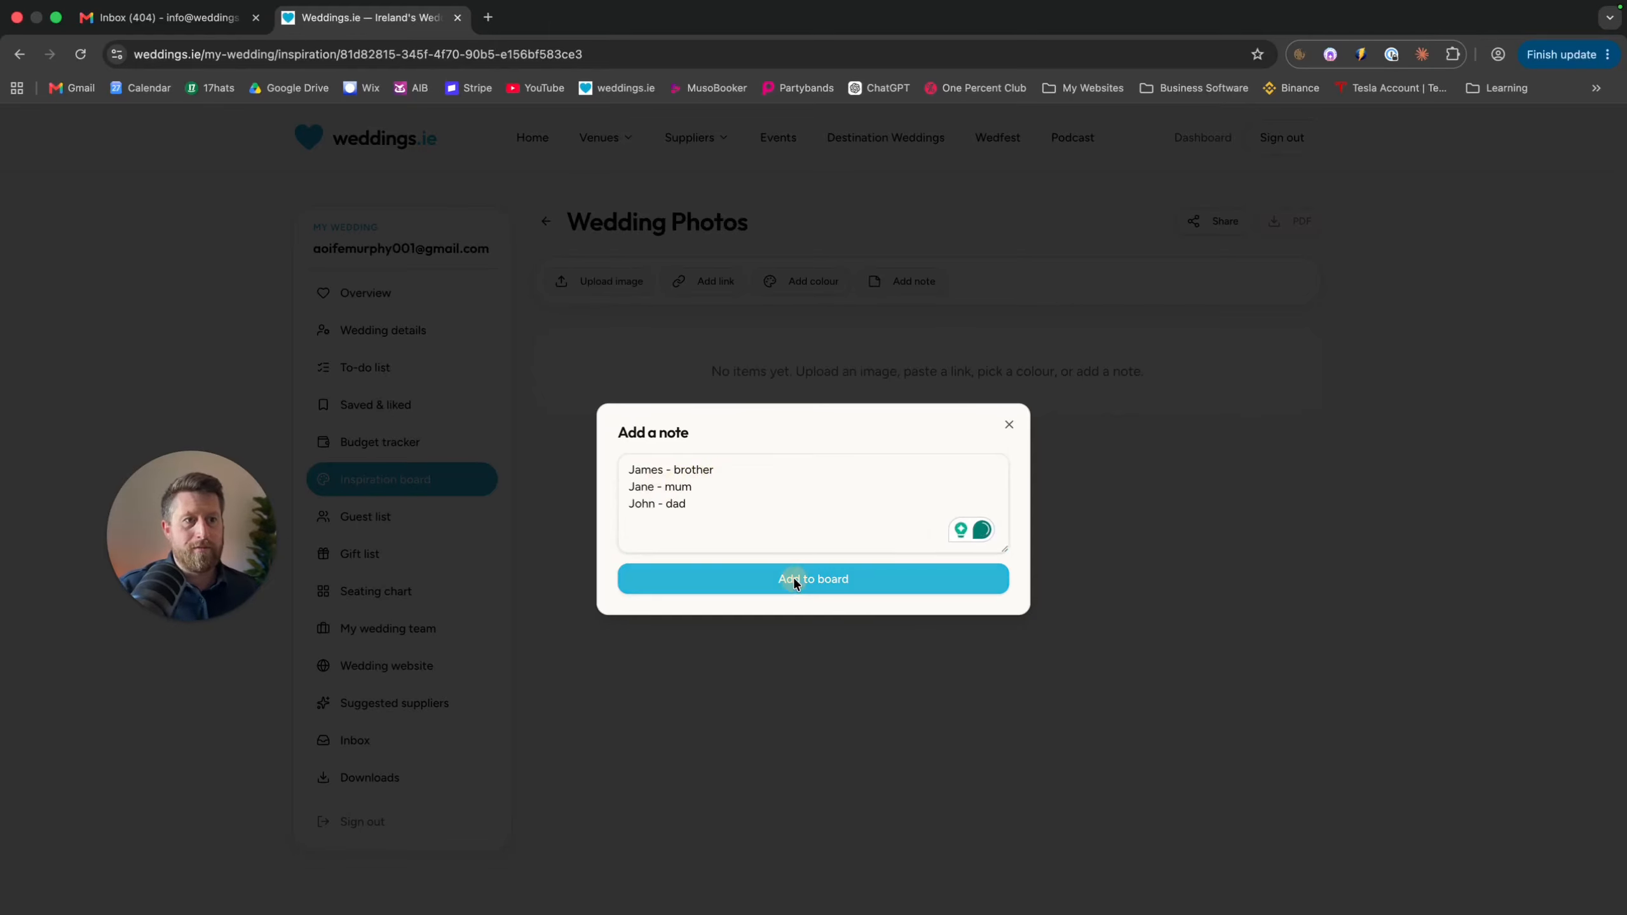
{"action": "left_click", "coordinate": [793, 577]}
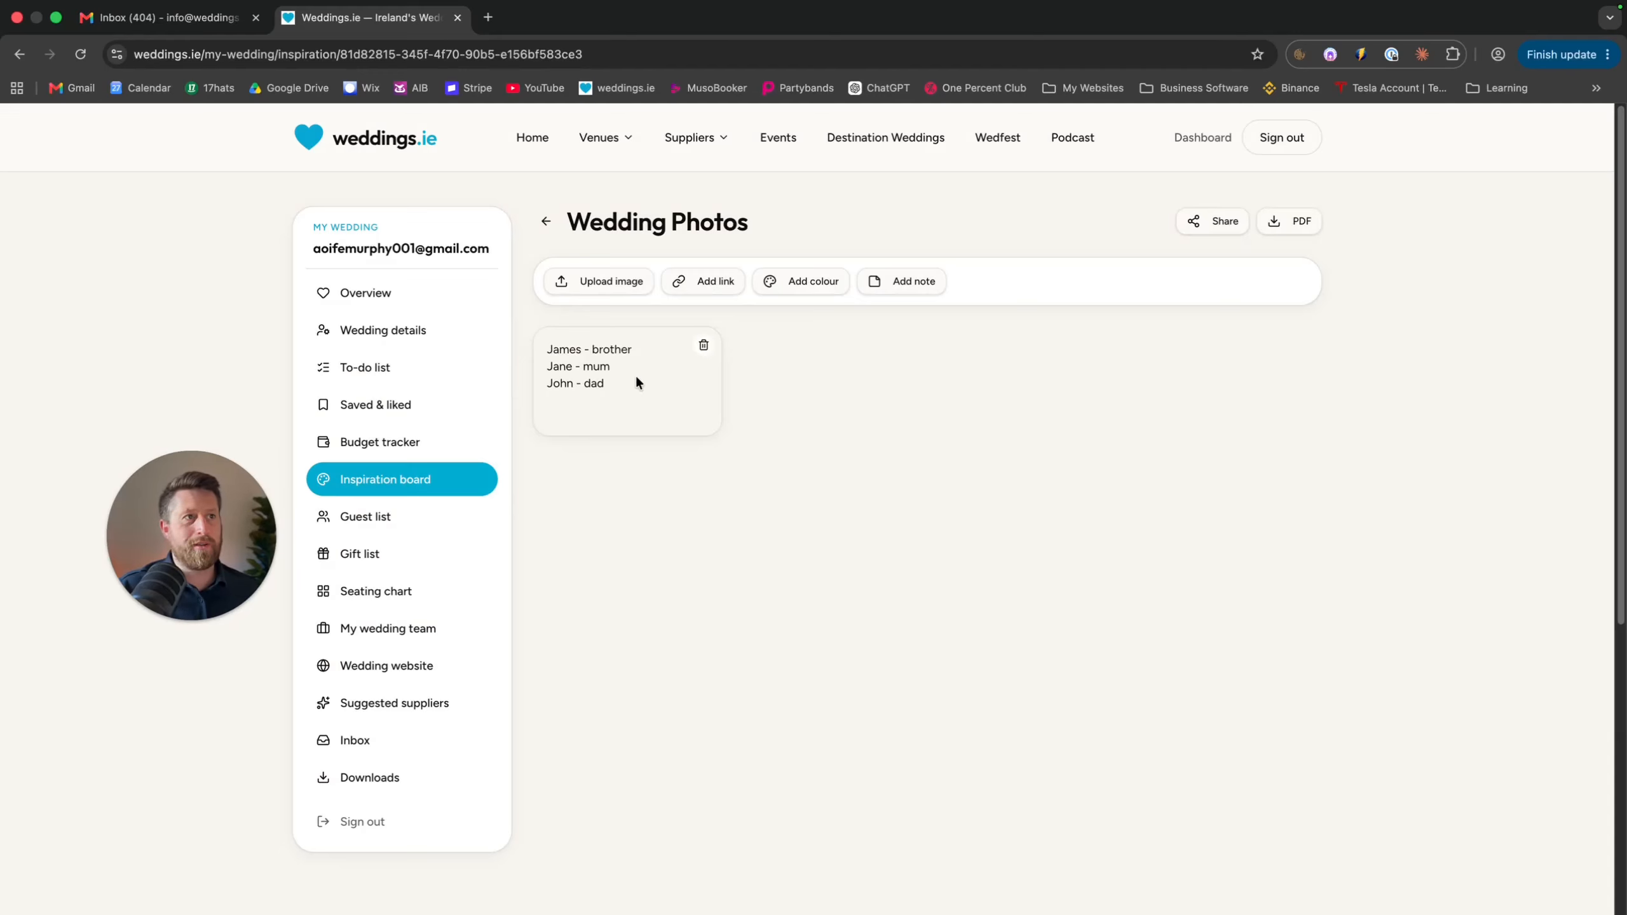
Generate a read-only share link for the board and close the Share dialog
{"action": "left_click", "coordinate": [1200, 223]}
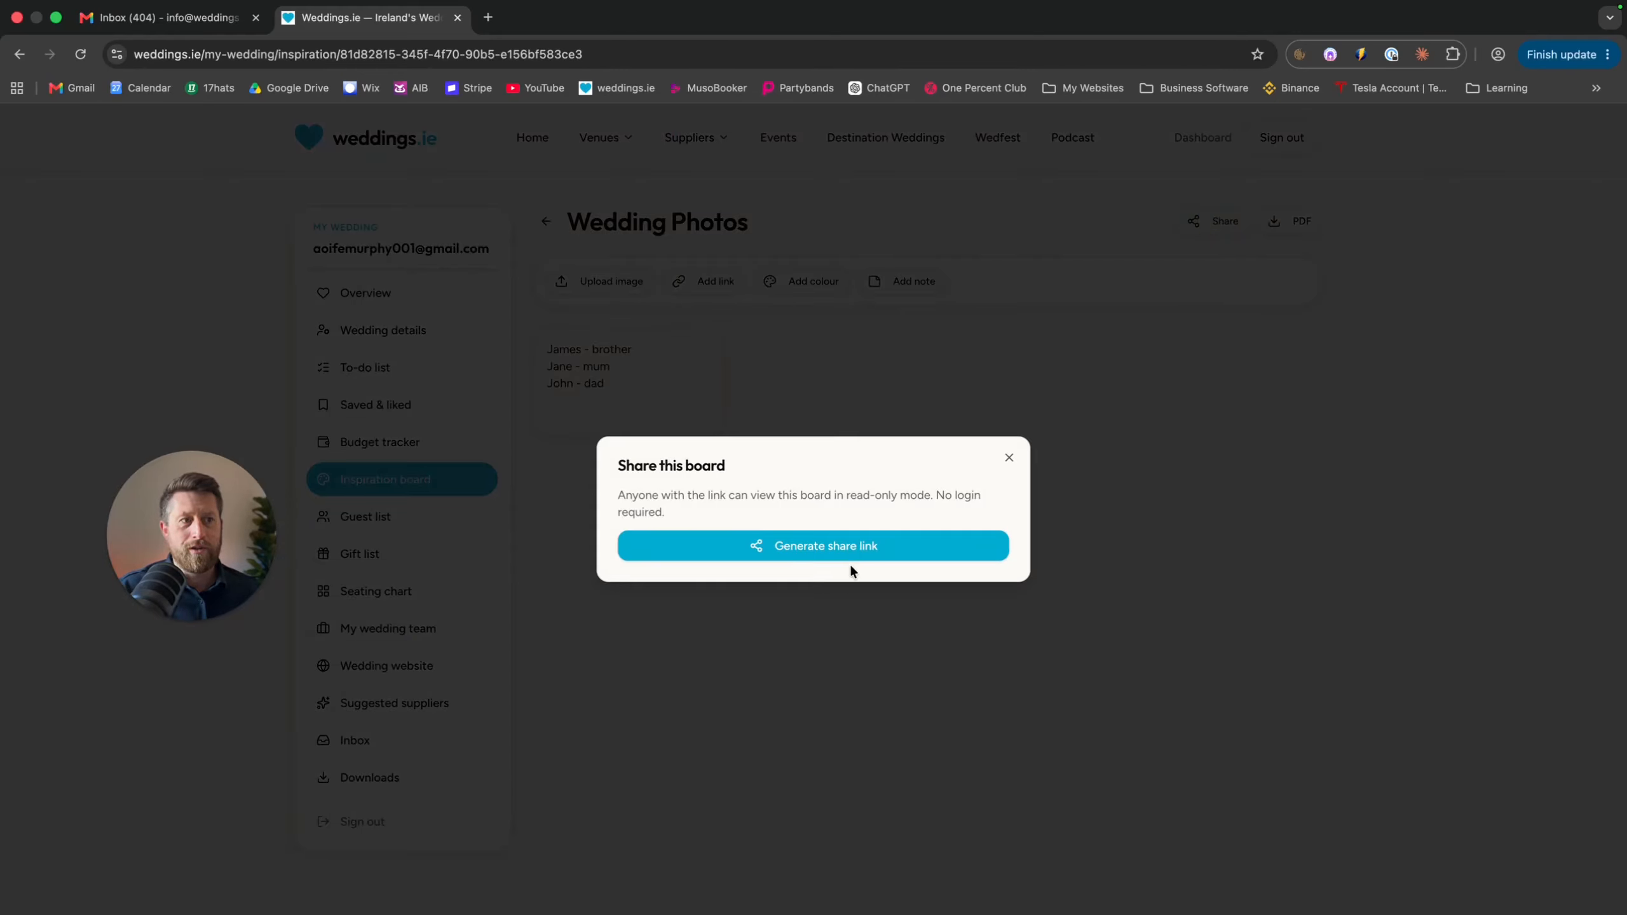
{"action": "left_click", "coordinate": [834, 546]}
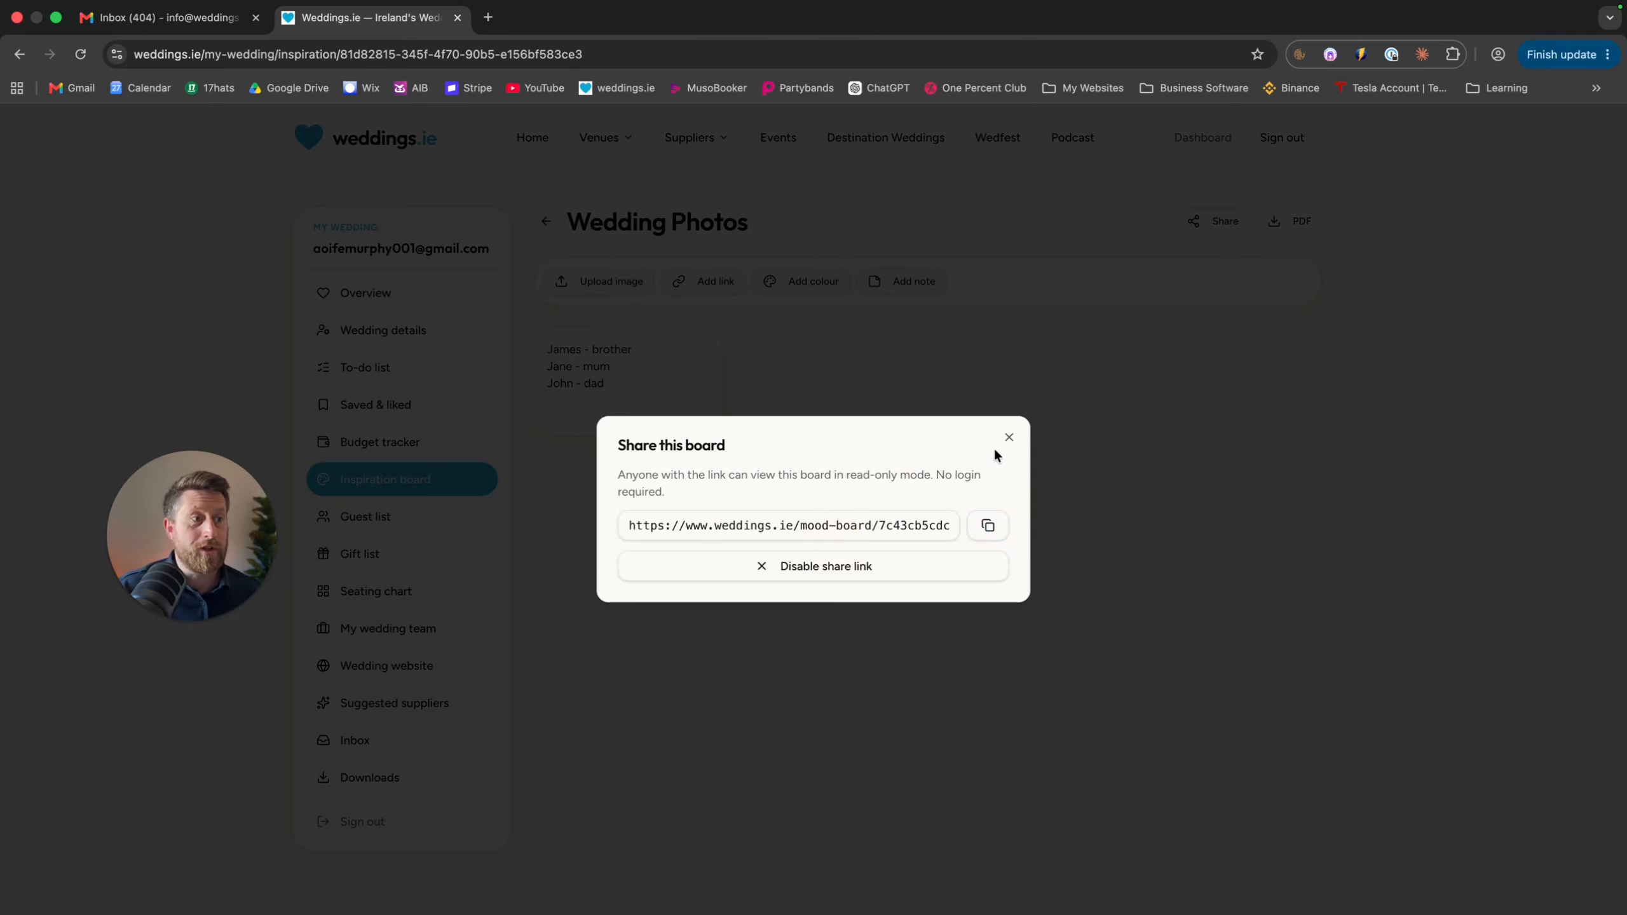
{"action": "left_click", "coordinate": [1009, 436]}
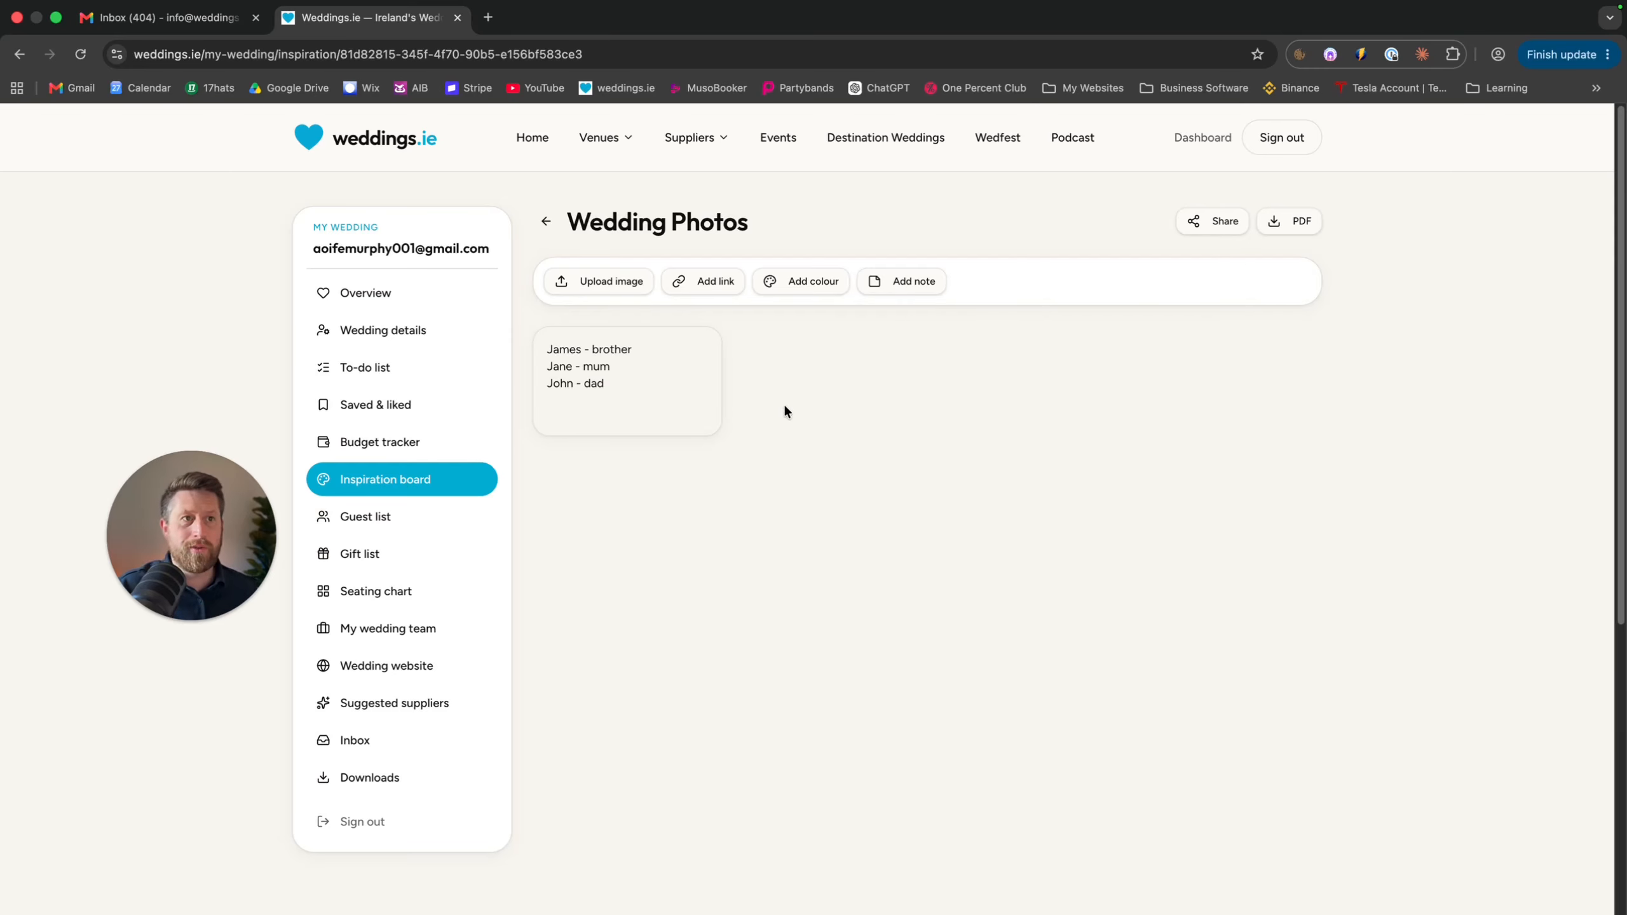
Add the #87A878 swatch and photo 'untitled (334 of 395).jpg' to the board, then return to boards
{"action": "left_click", "coordinate": [803, 283]}
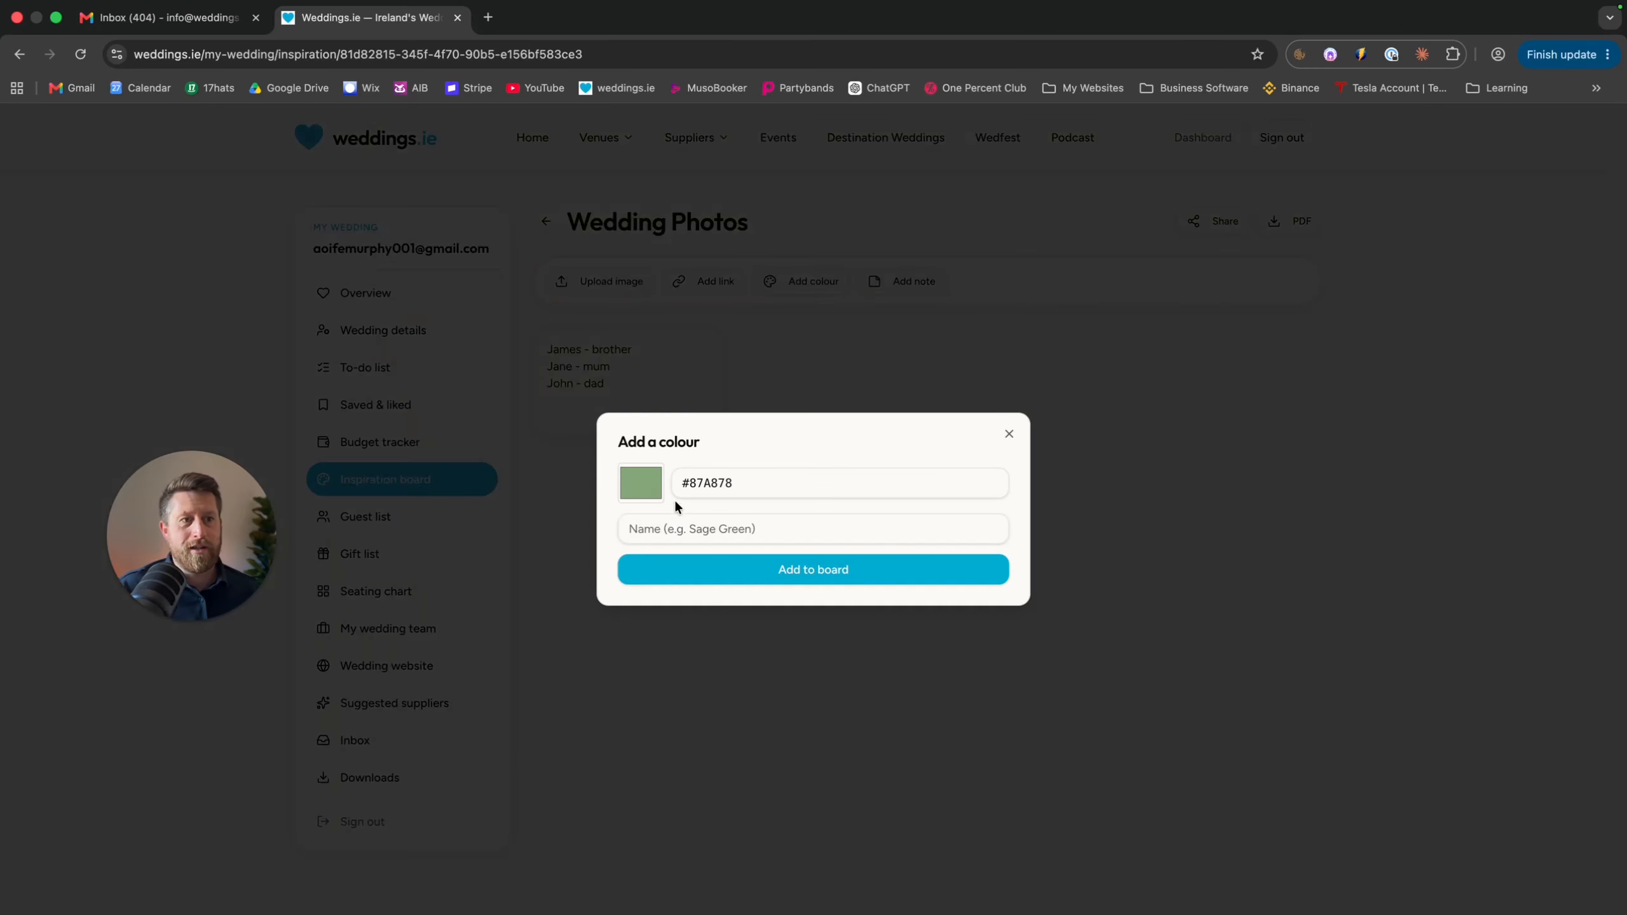
{"action": "left_click", "coordinate": [775, 570]}
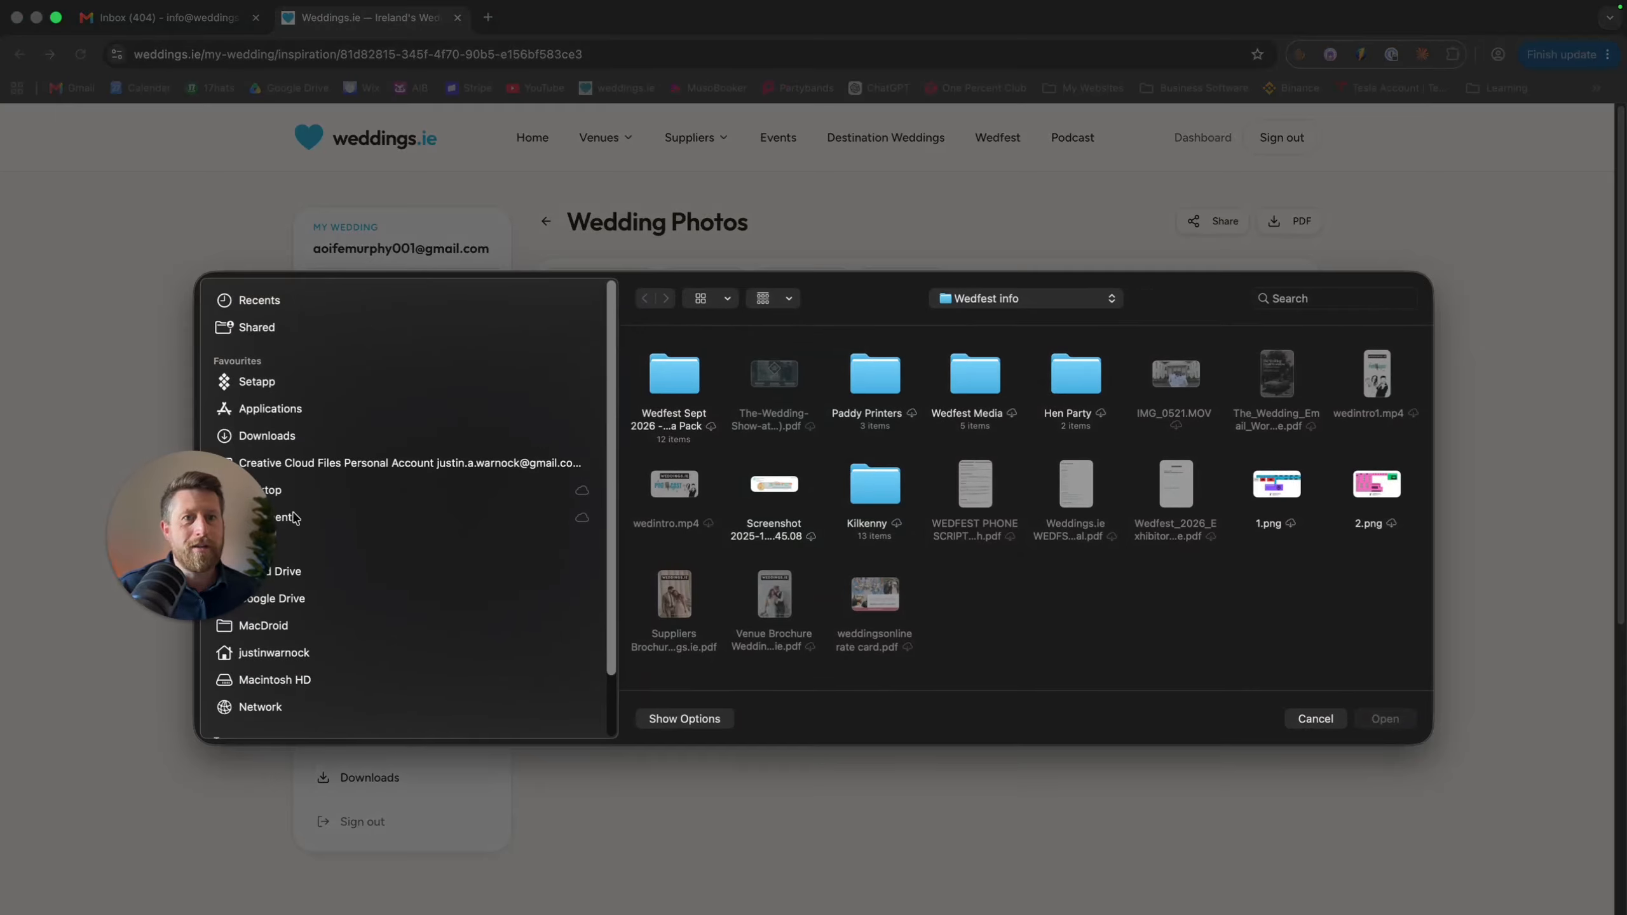
{"action": "left_click", "coordinate": [893, 378]}
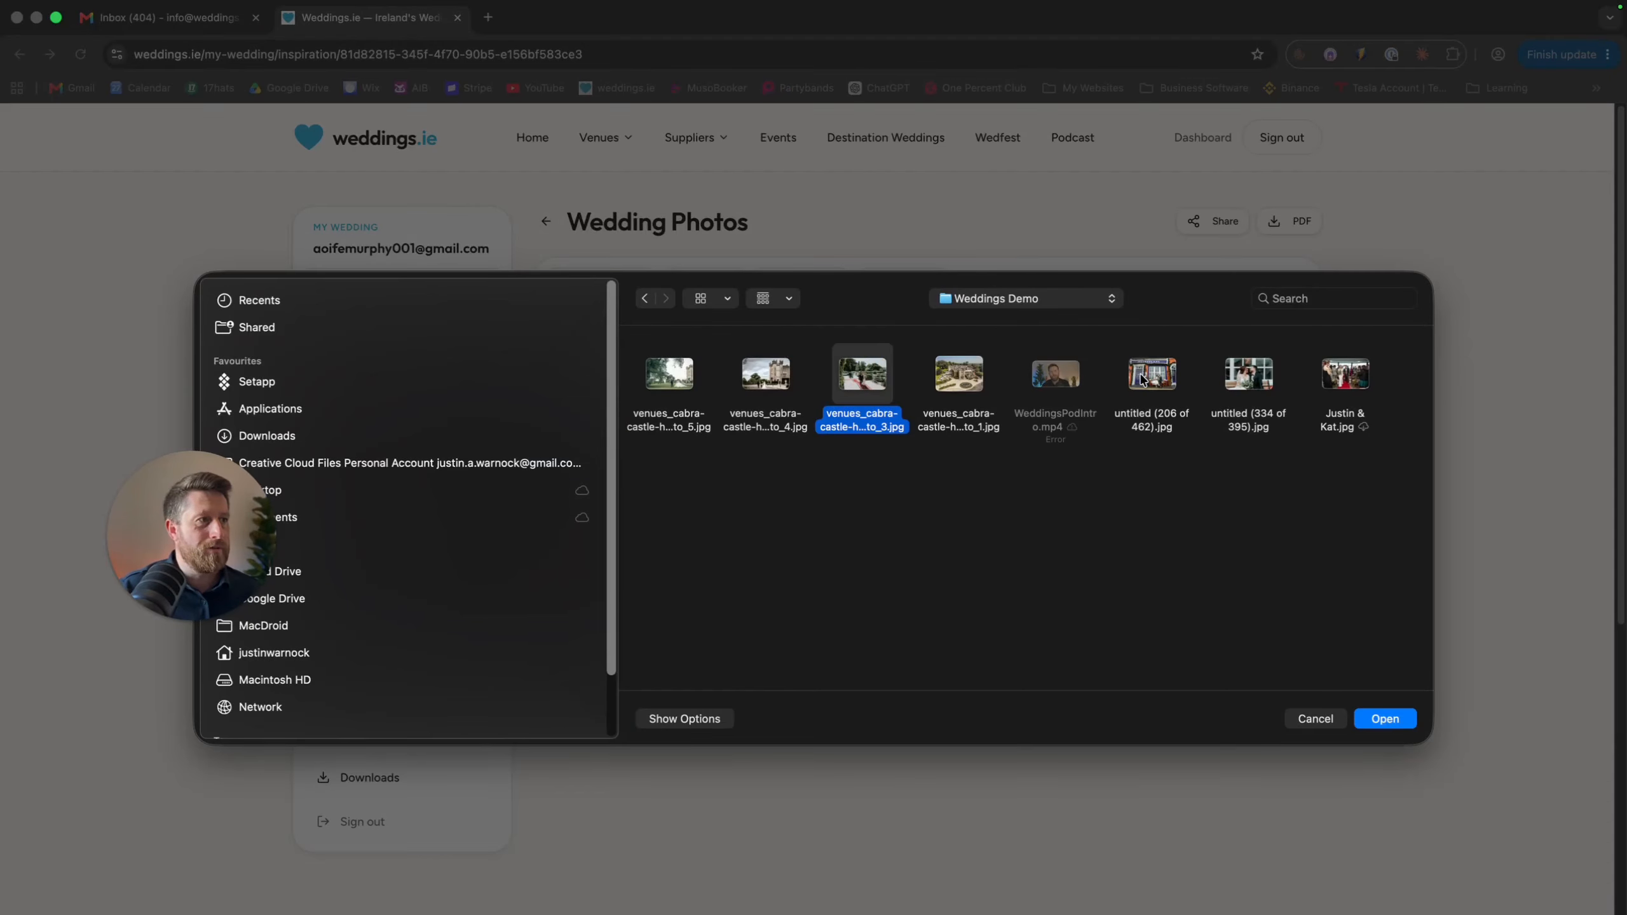
{"action": "left_click", "coordinate": [1242, 387]}
{"action": "left_click", "coordinate": [1387, 719]}
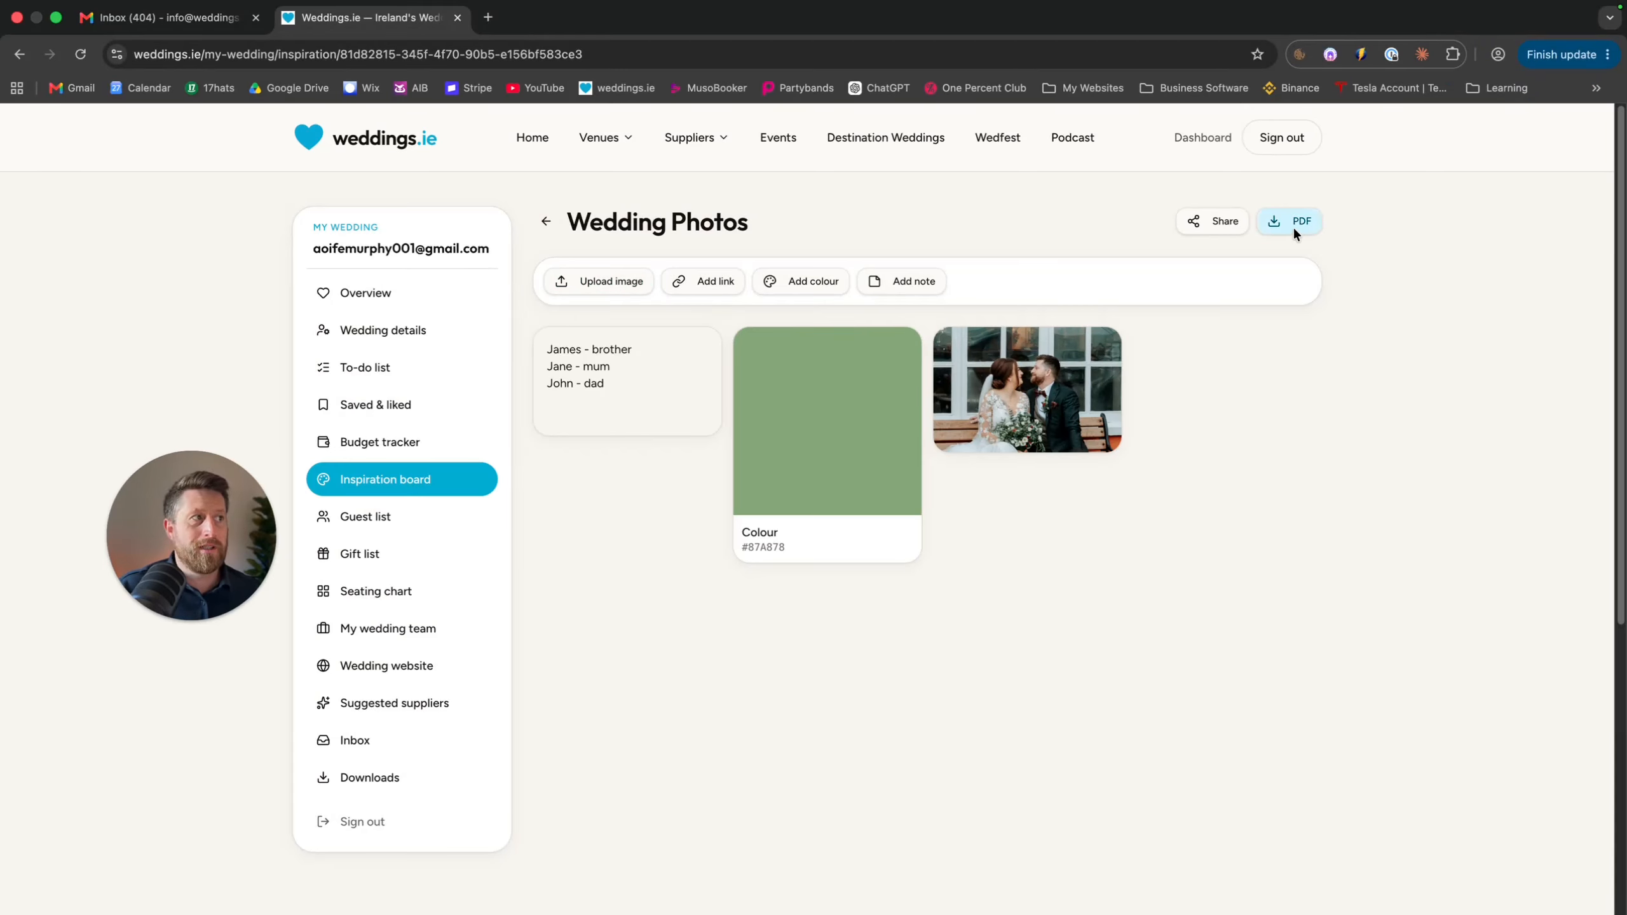
{"action": "left_click", "coordinate": [549, 222]}
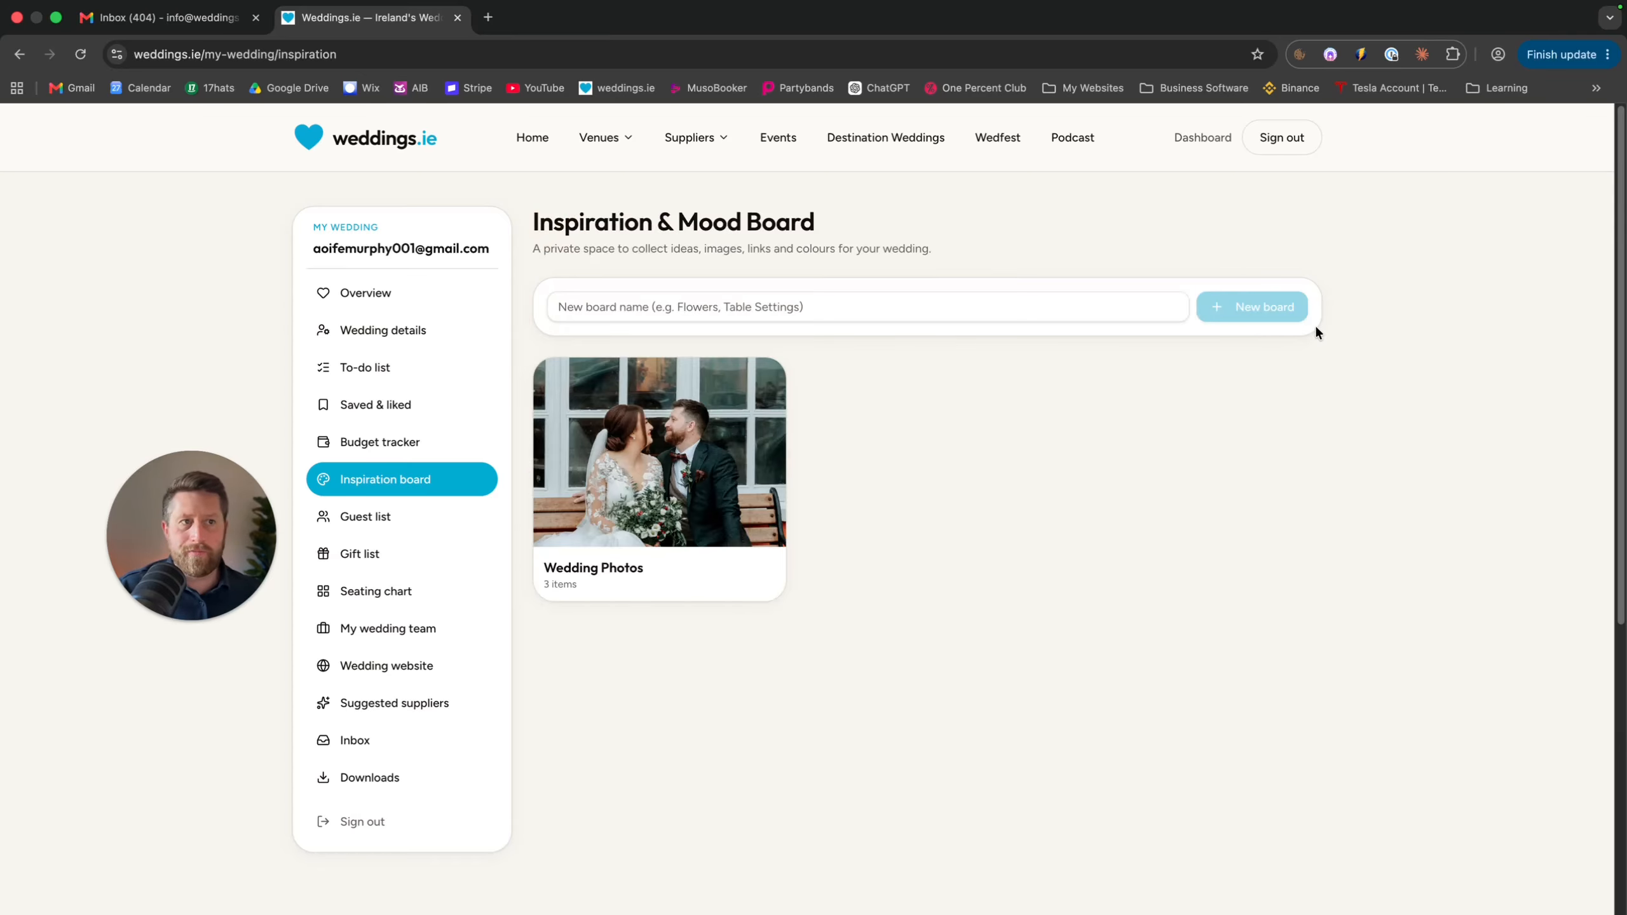
Create a new inspiration board named 'Wedding dress'
{"action": "left_click", "coordinate": [1124, 311]}
{"action": "type", "text": "Wedd"}
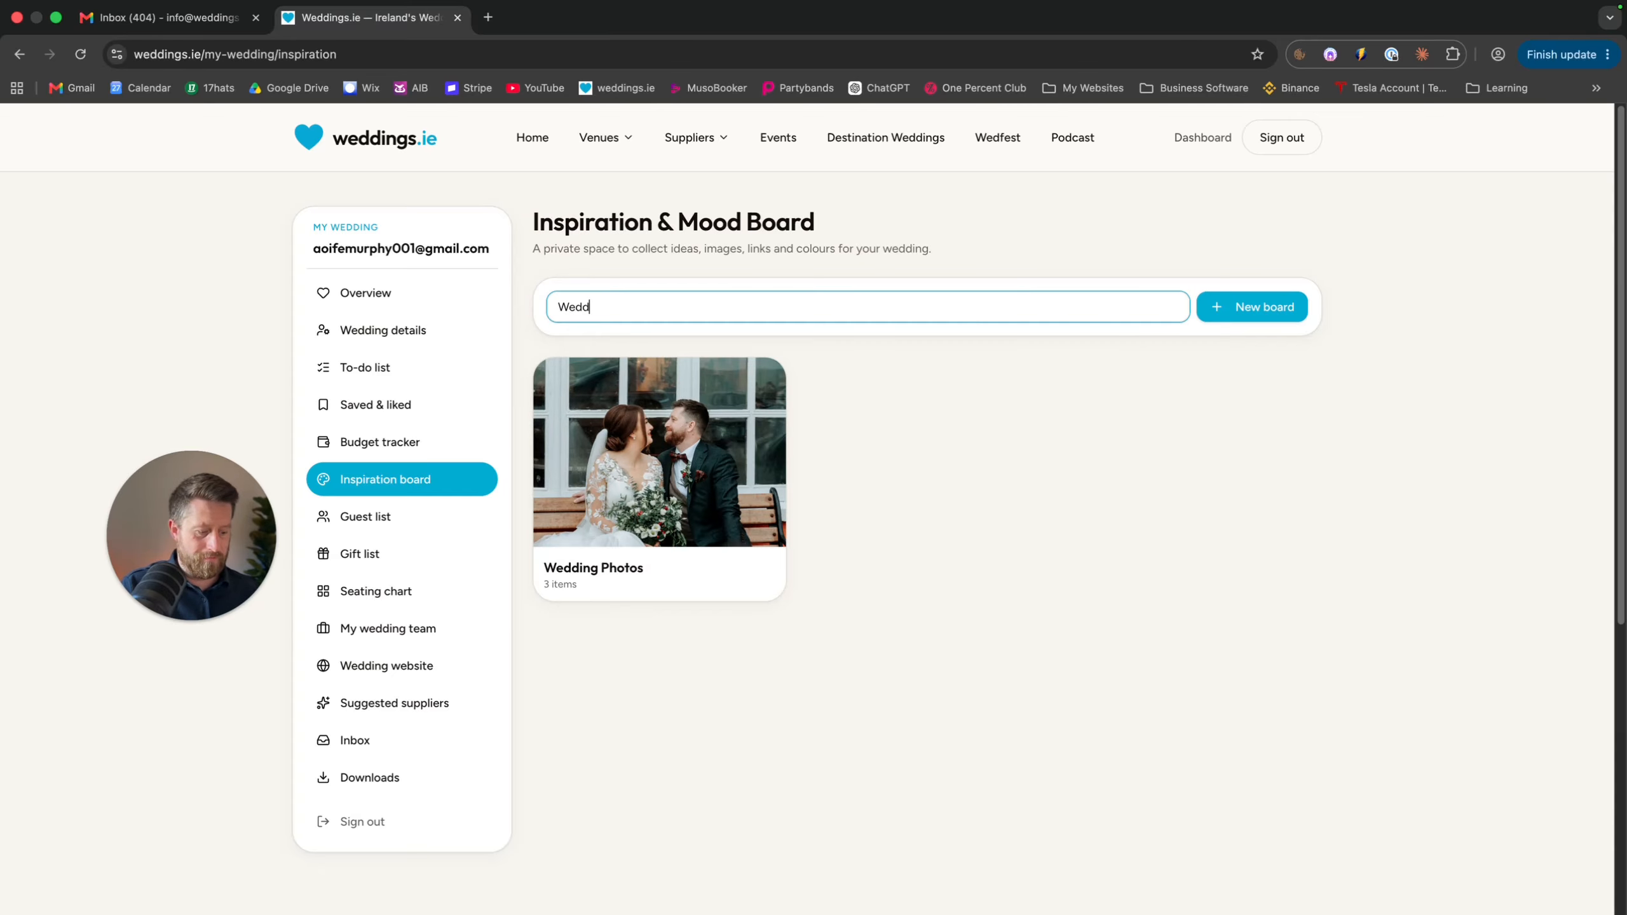
{"action": "type", "text": "ings"}
{"action": "key", "text": "BackSpace"}
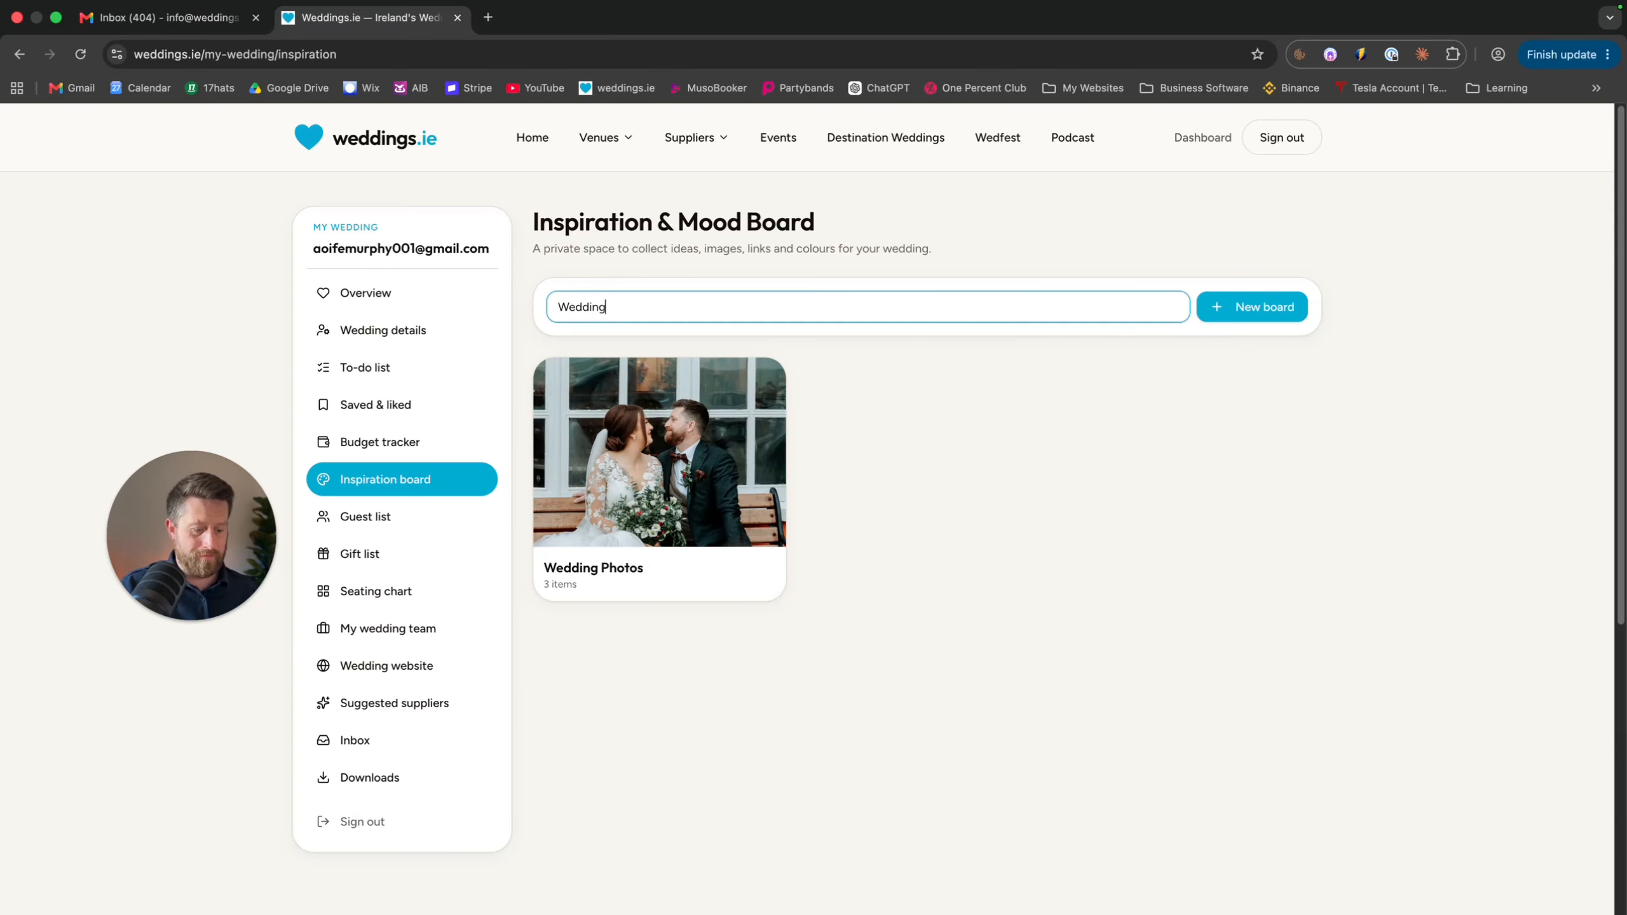
{"action": "type", "text": "dress"}
{"action": "left_click", "coordinate": [1250, 399]}
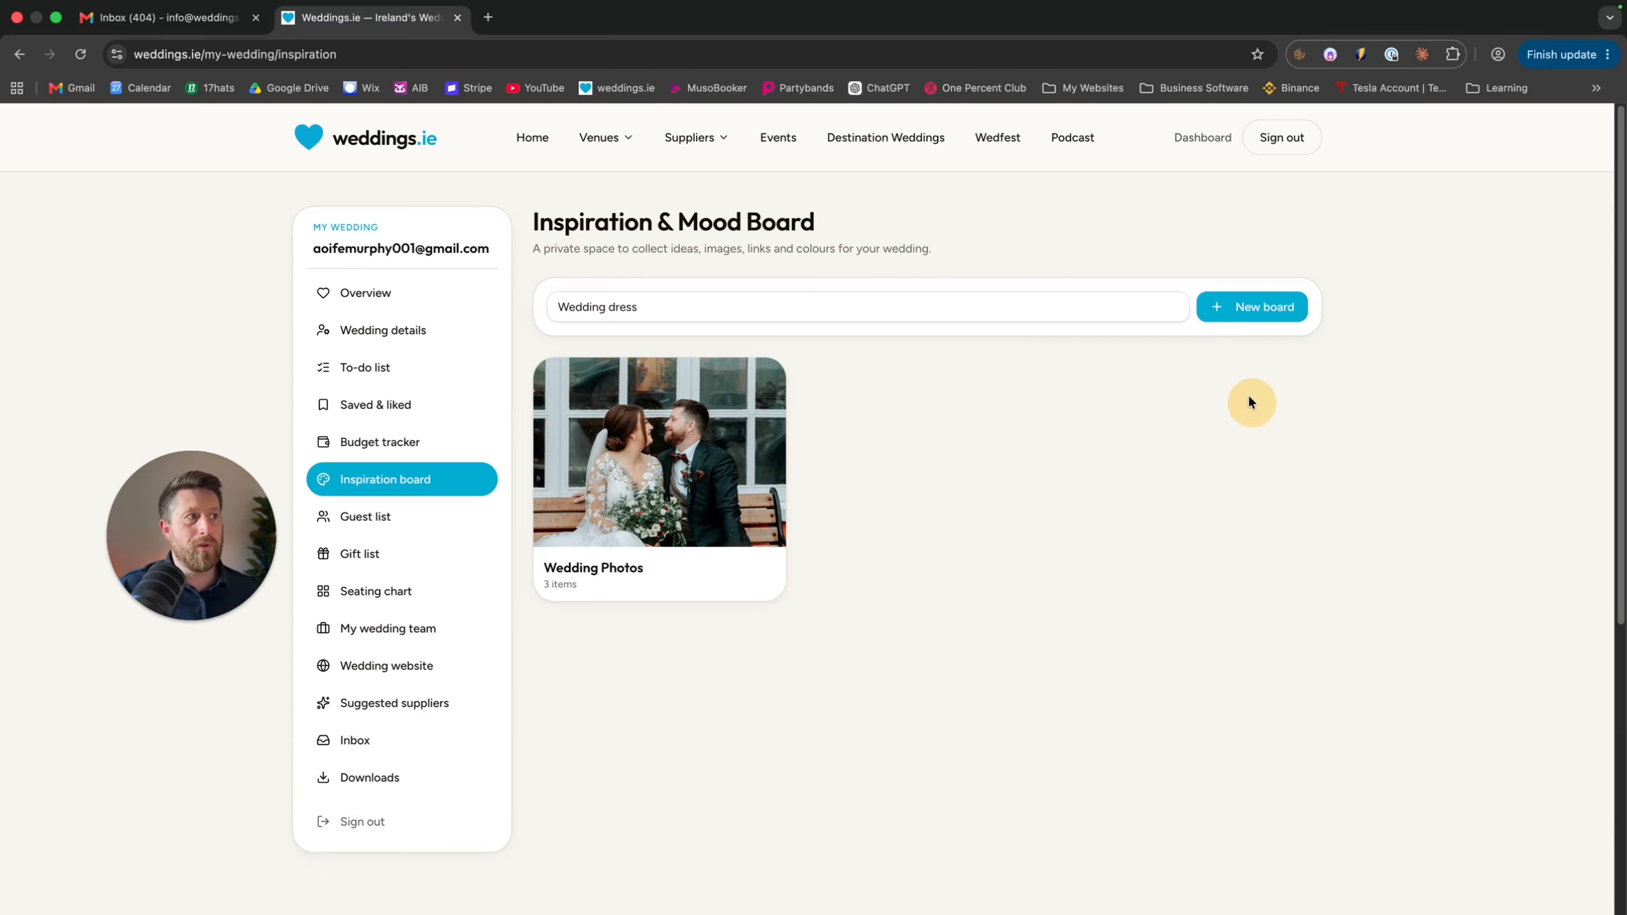
{"action": "left_click", "coordinate": [1238, 305]}
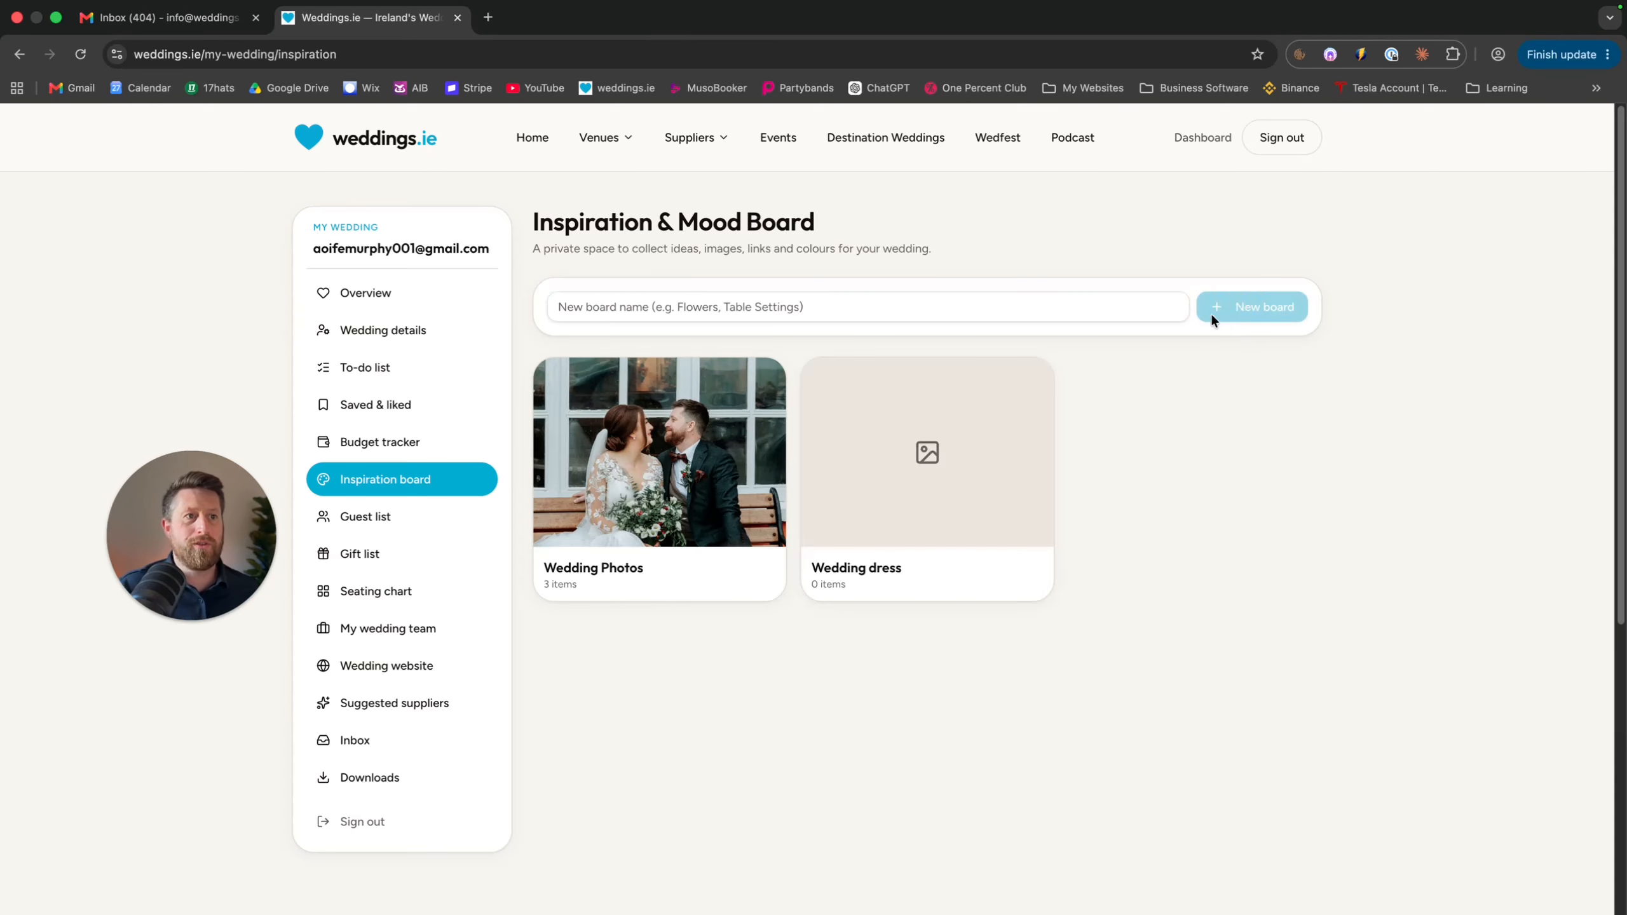
Upload the Cabra Castle venue photo to the Wedding dress board
{"action": "left_click", "coordinate": [903, 442]}
{"action": "left_click", "coordinate": [595, 286]}
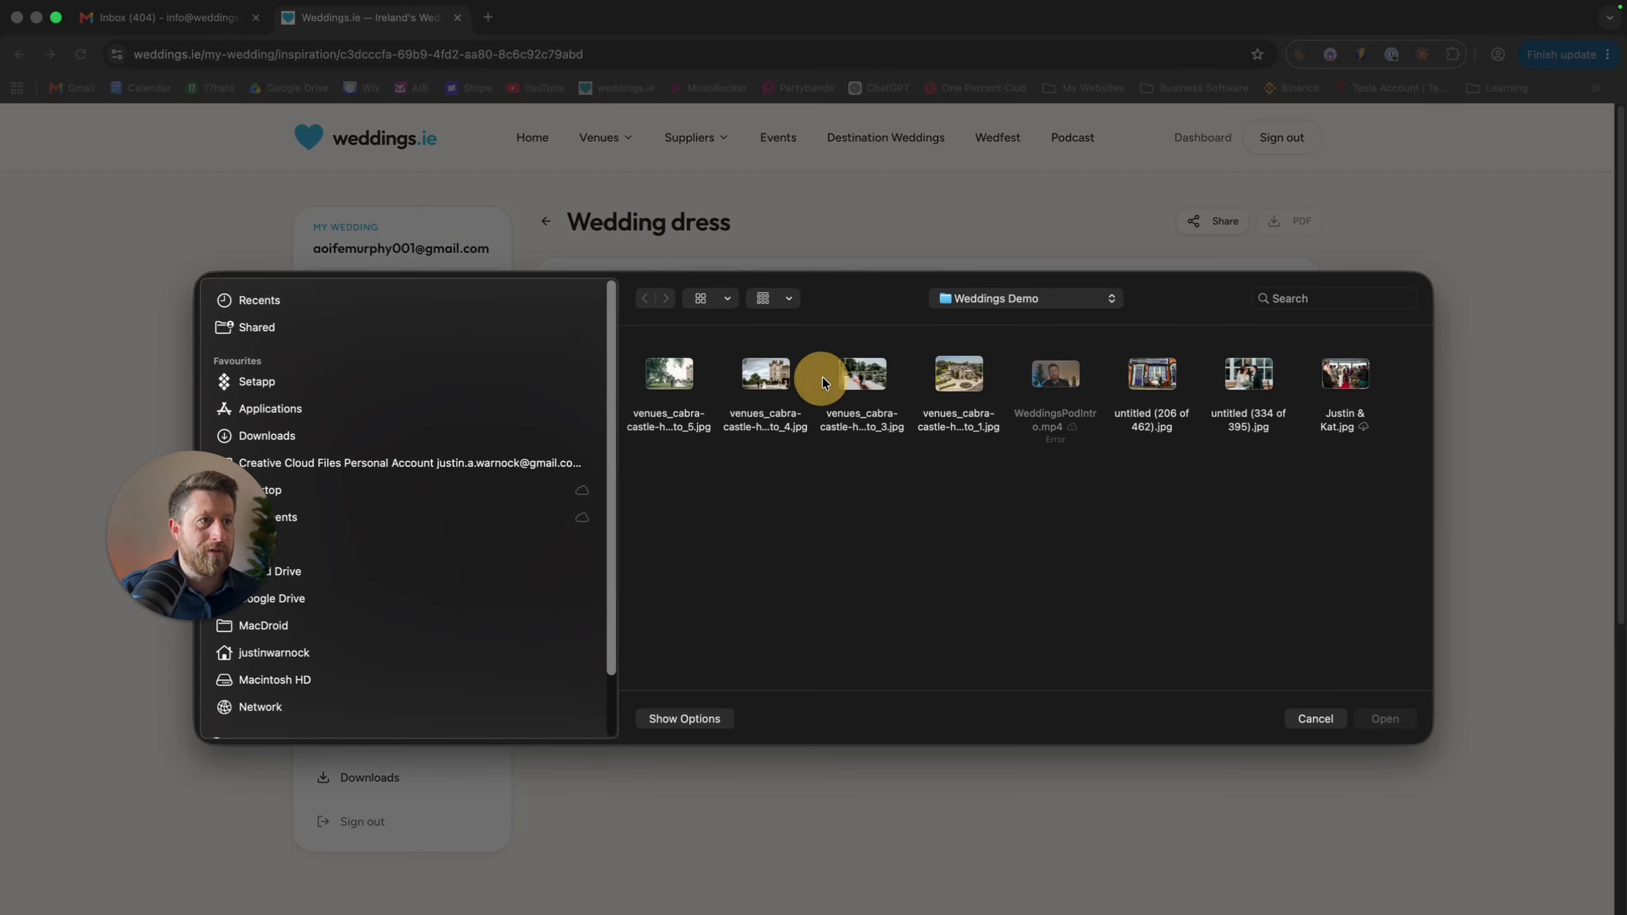
{"action": "left_click", "coordinate": [832, 379]}
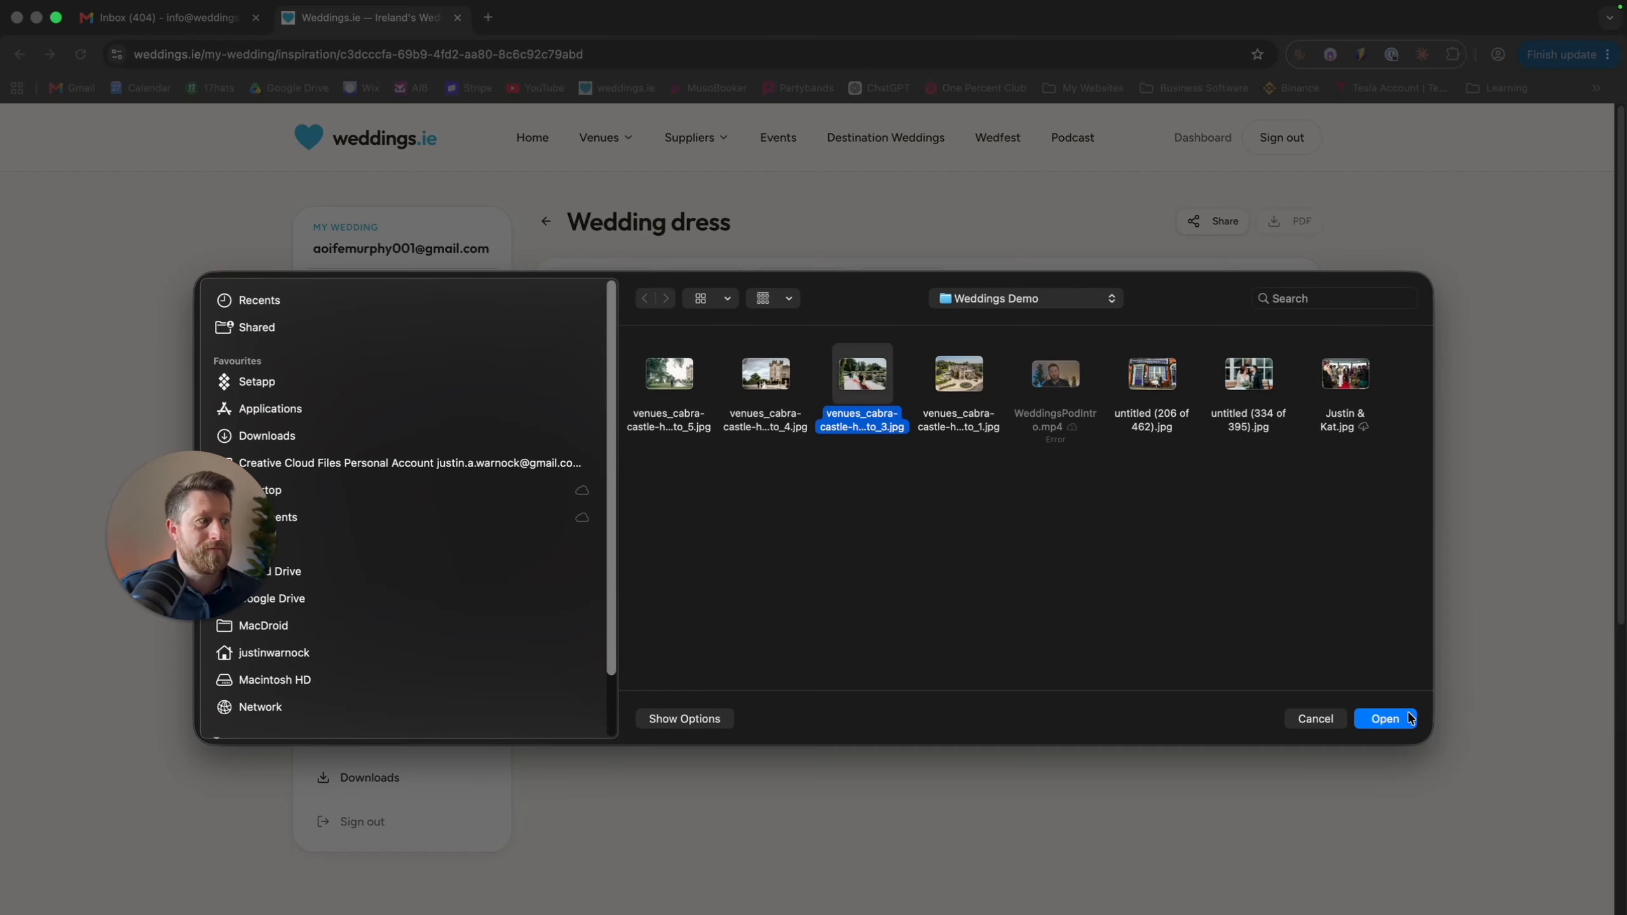
{"action": "left_click", "coordinate": [1384, 716]}
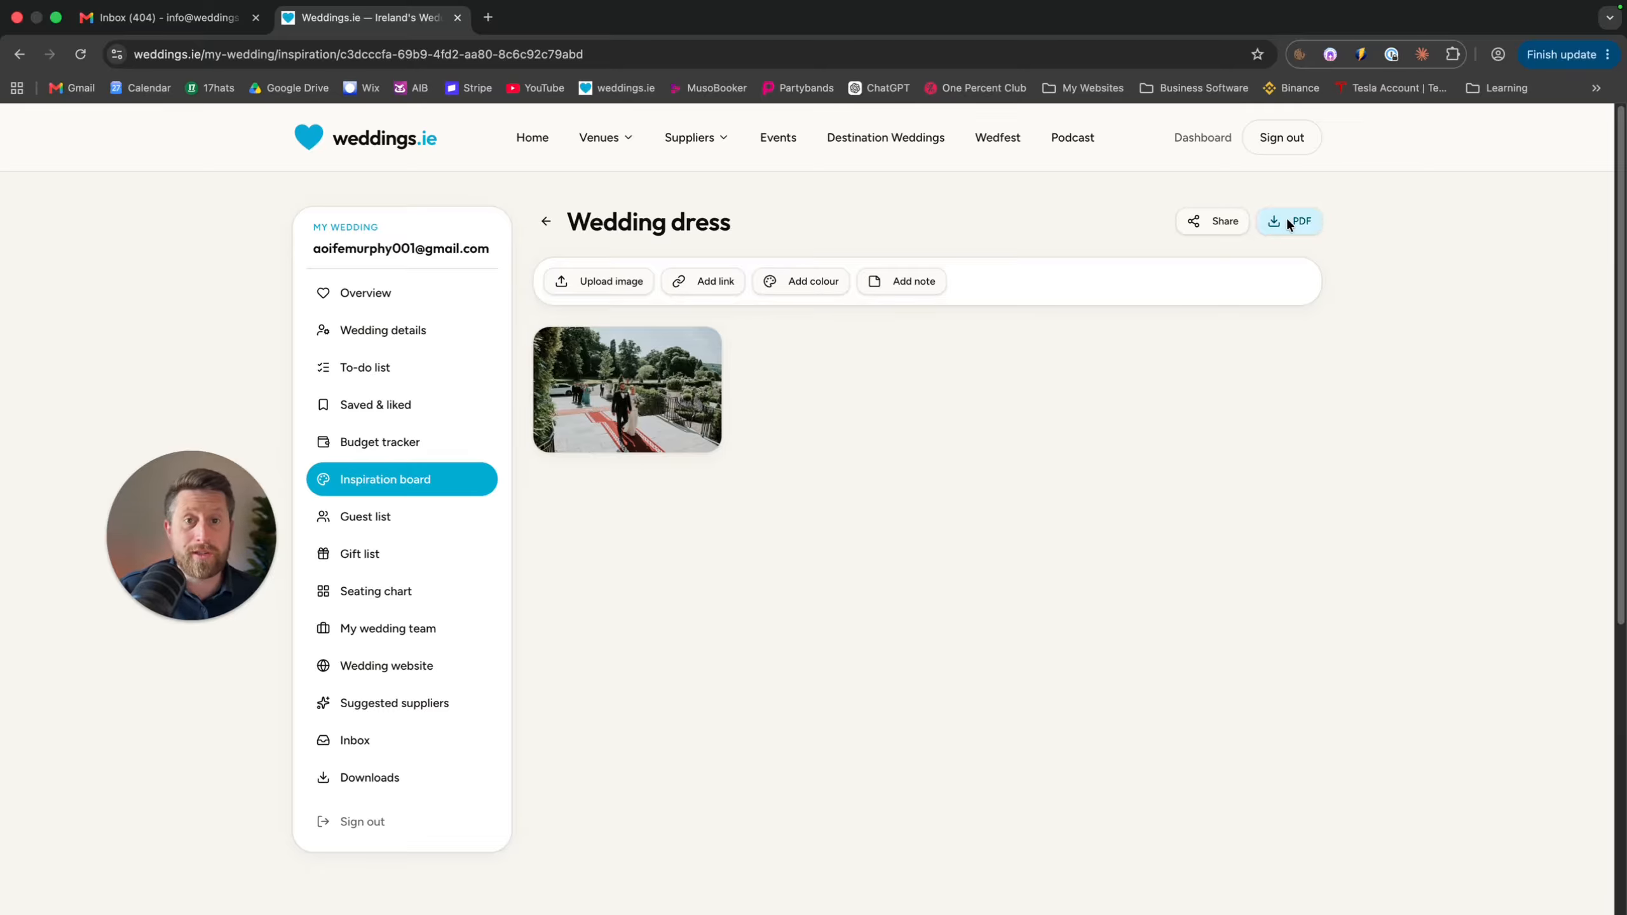
Add a note reading 'Songs' to the board, then return to the boards list
{"action": "left_click", "coordinate": [893, 281]}
{"action": "type", "text": "Songs"}
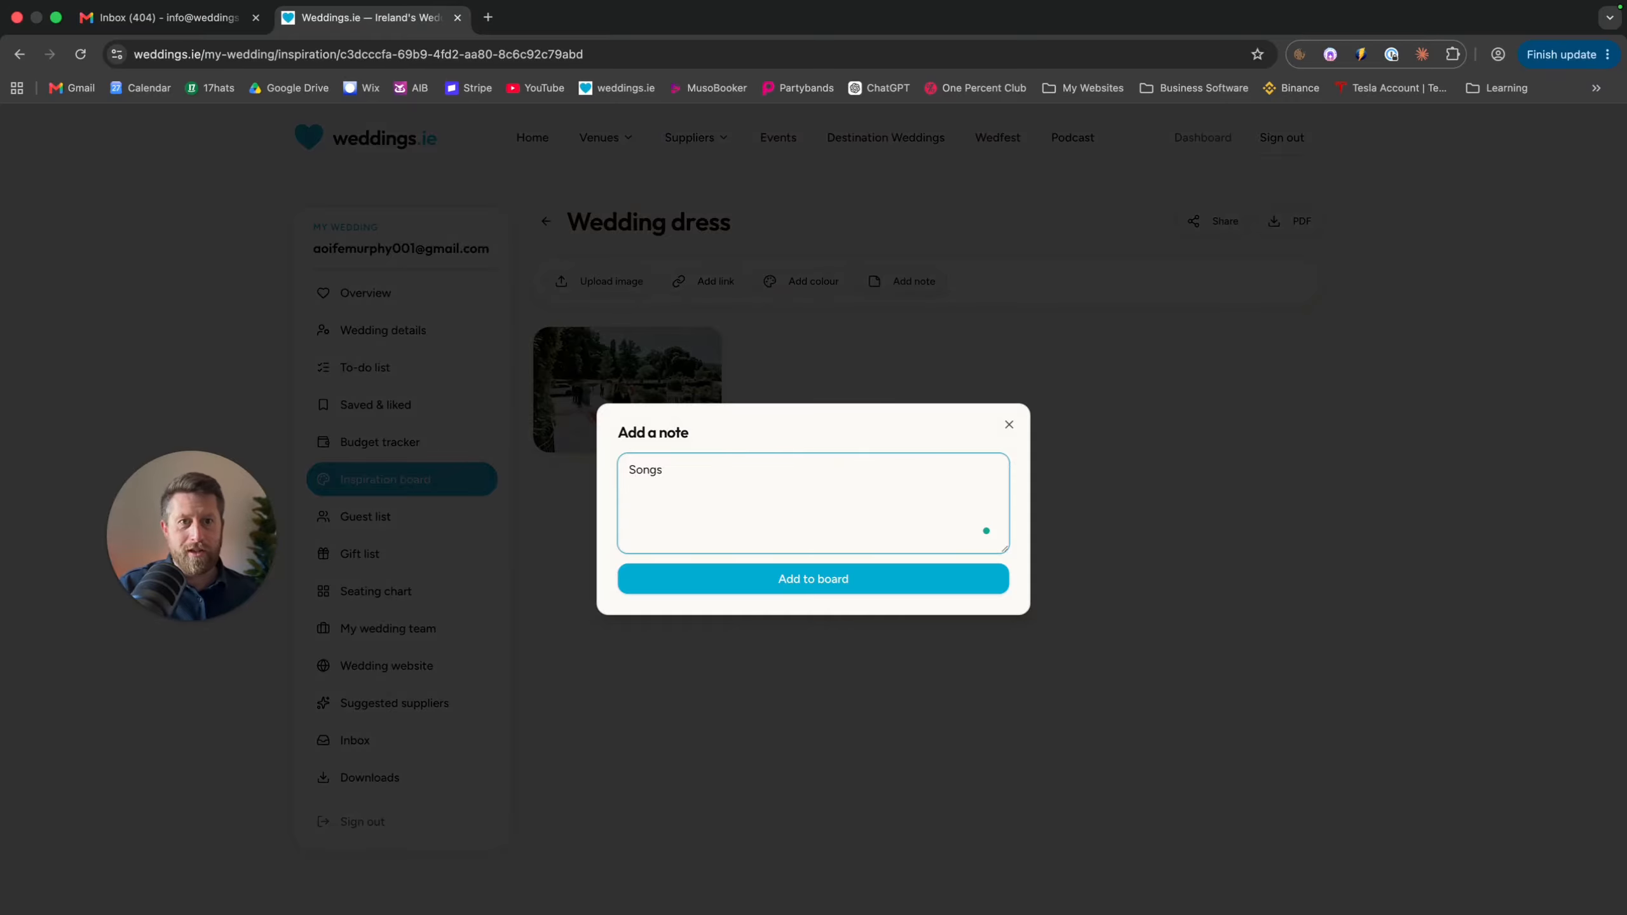
{"action": "key", "text": "Return"}
{"action": "key", "text": "Return"}
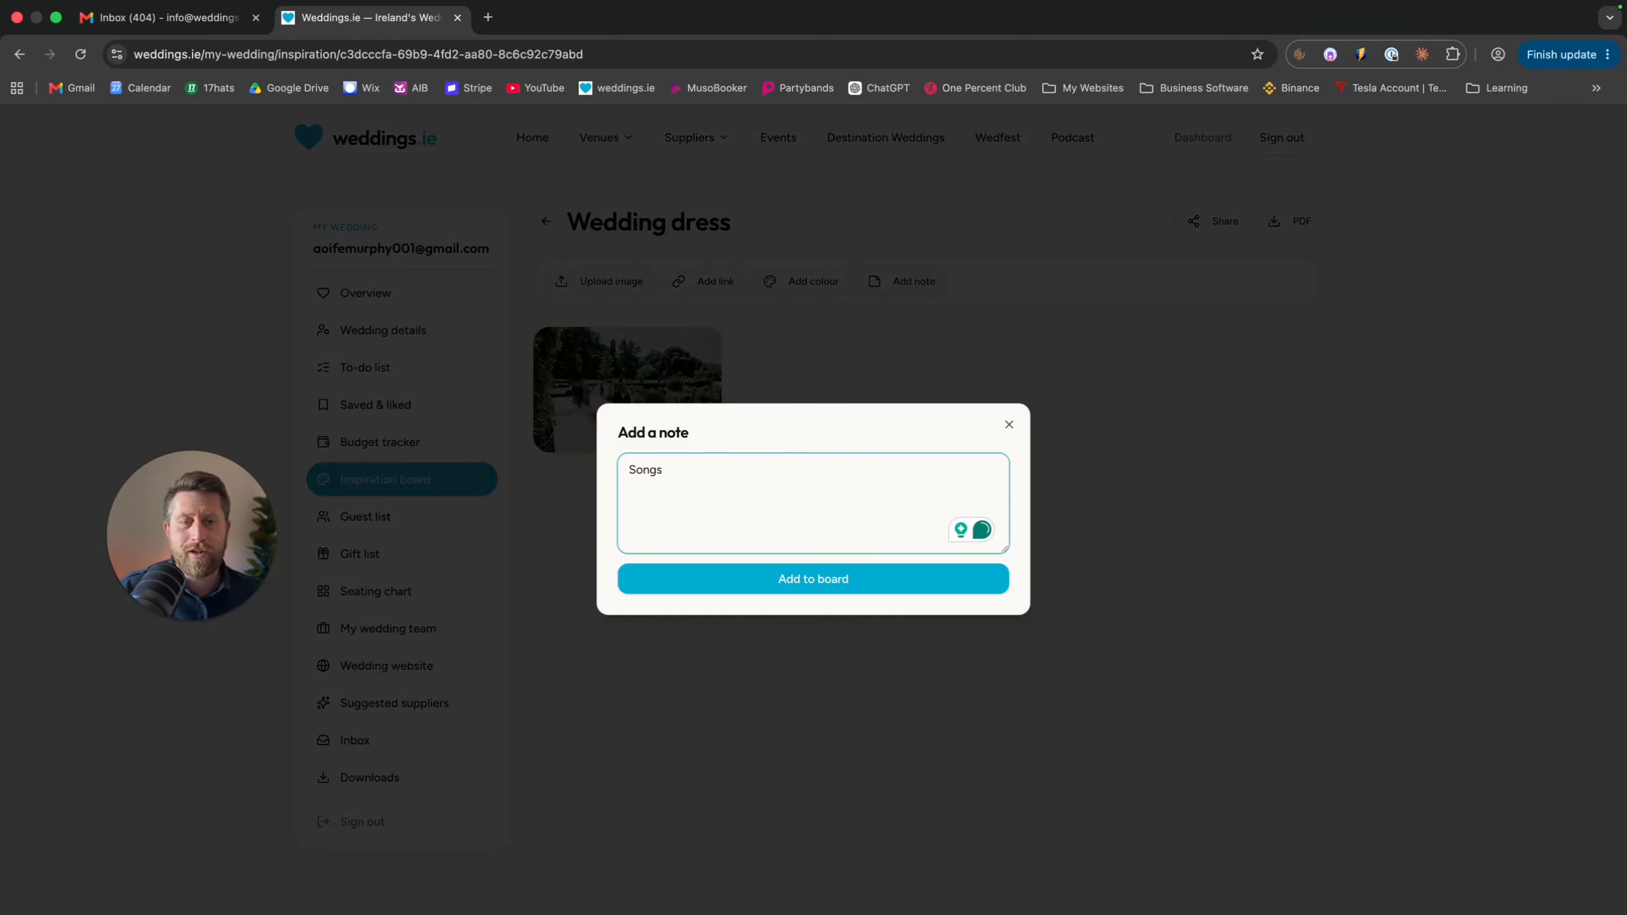
{"action": "left_click", "coordinate": [852, 567]}
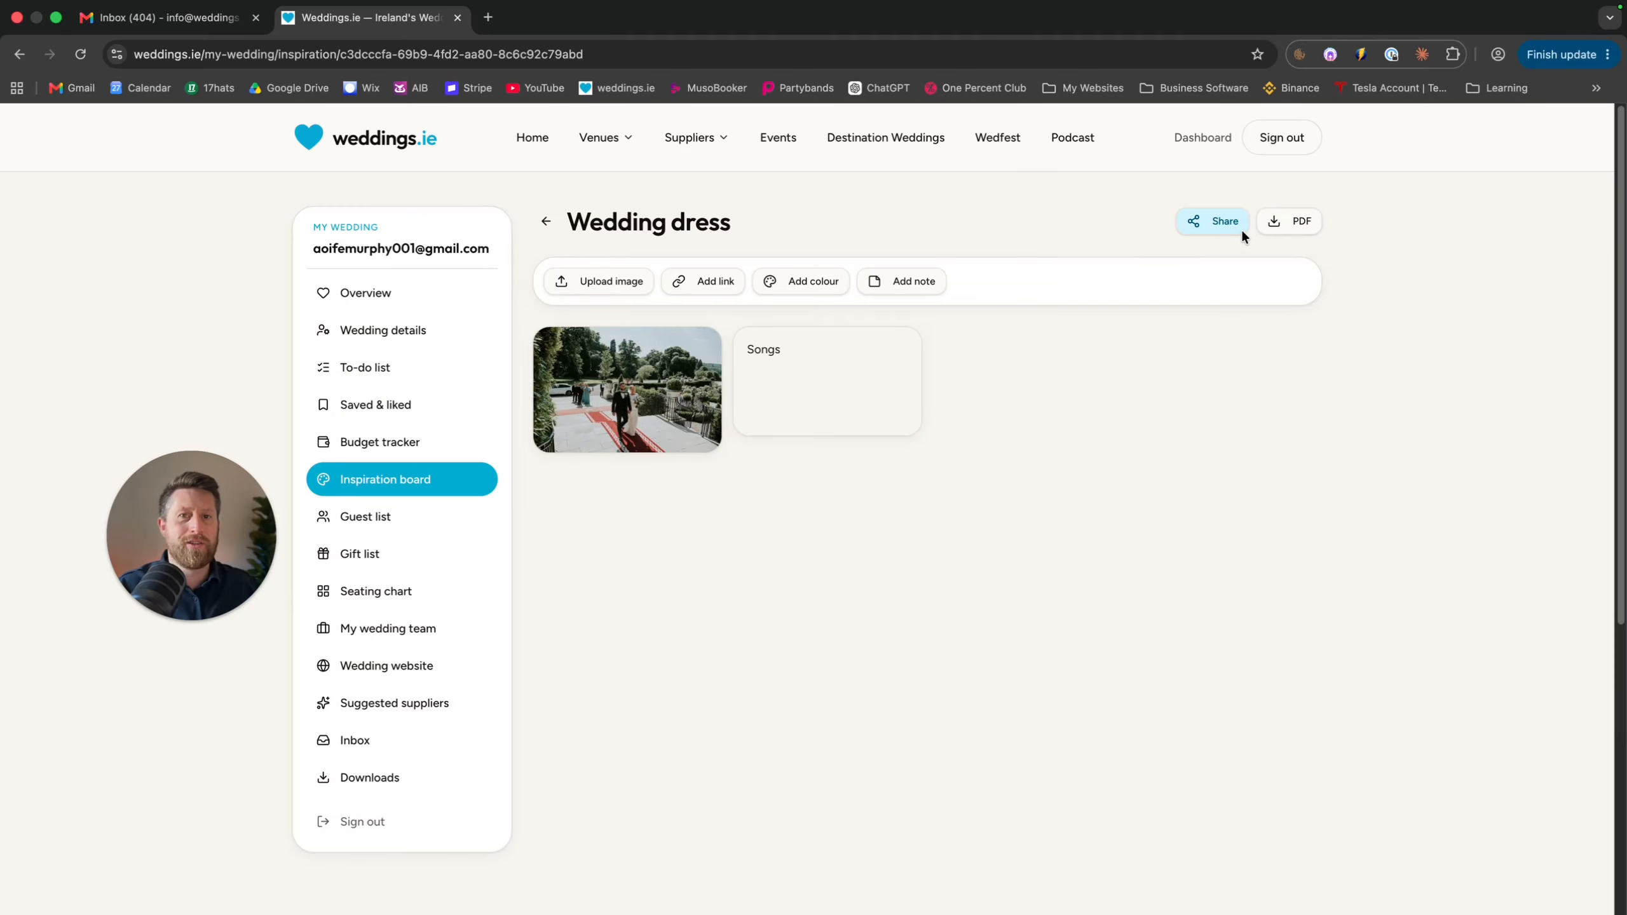
{"action": "left_click", "coordinate": [541, 222]}
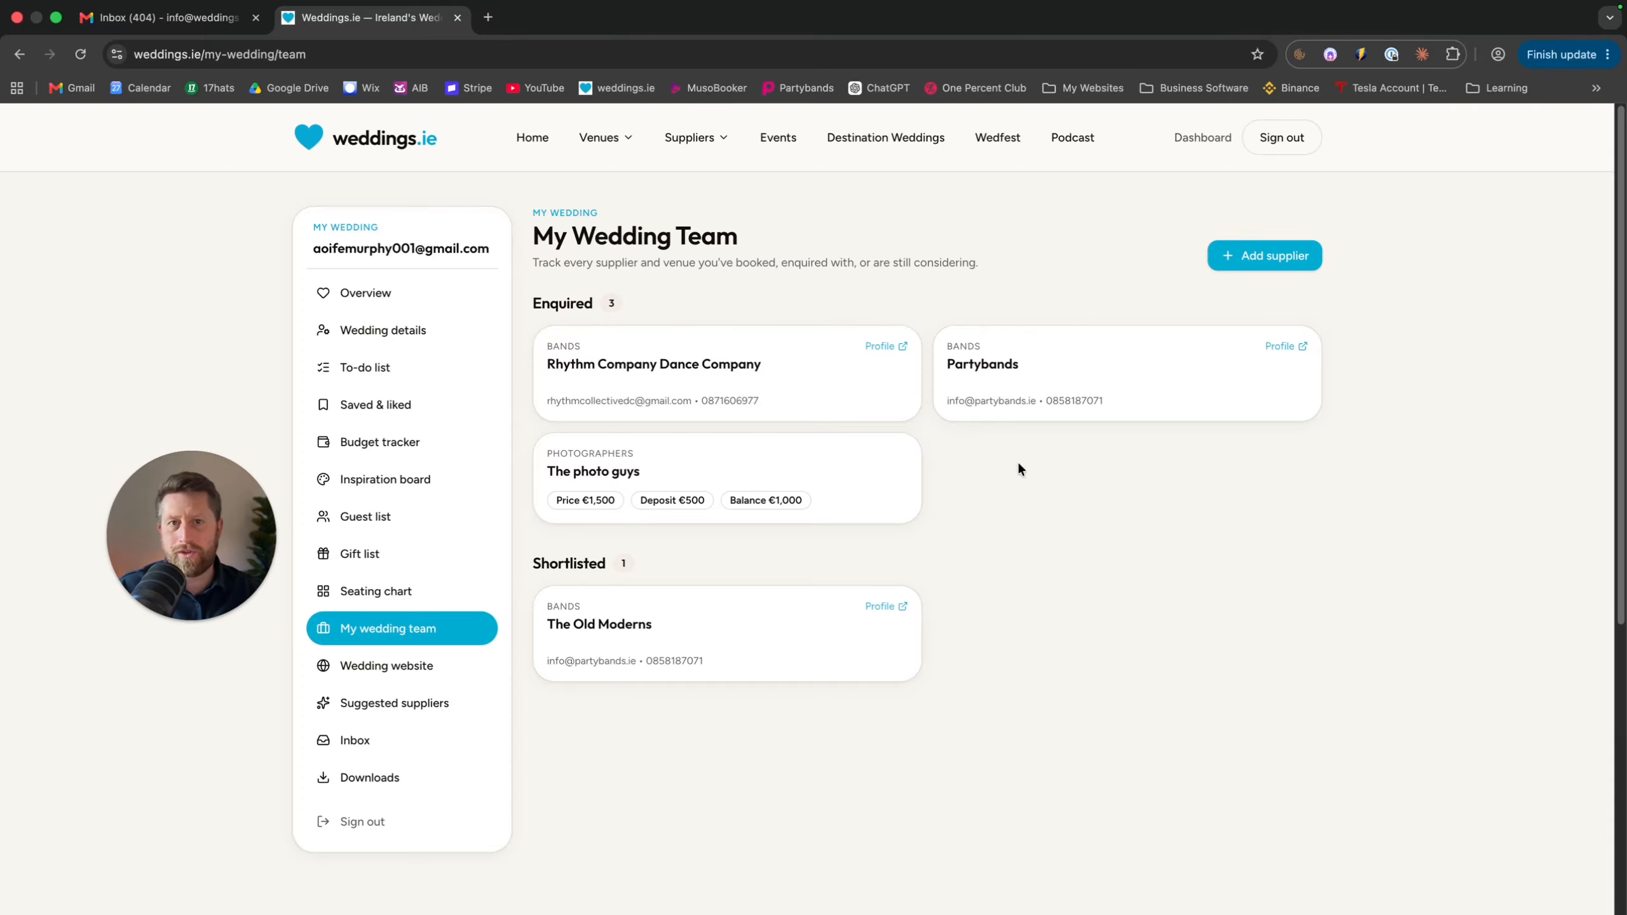
Start adding a supplier by searching for 'The video guys'
{"action": "left_click", "coordinate": [1229, 261]}
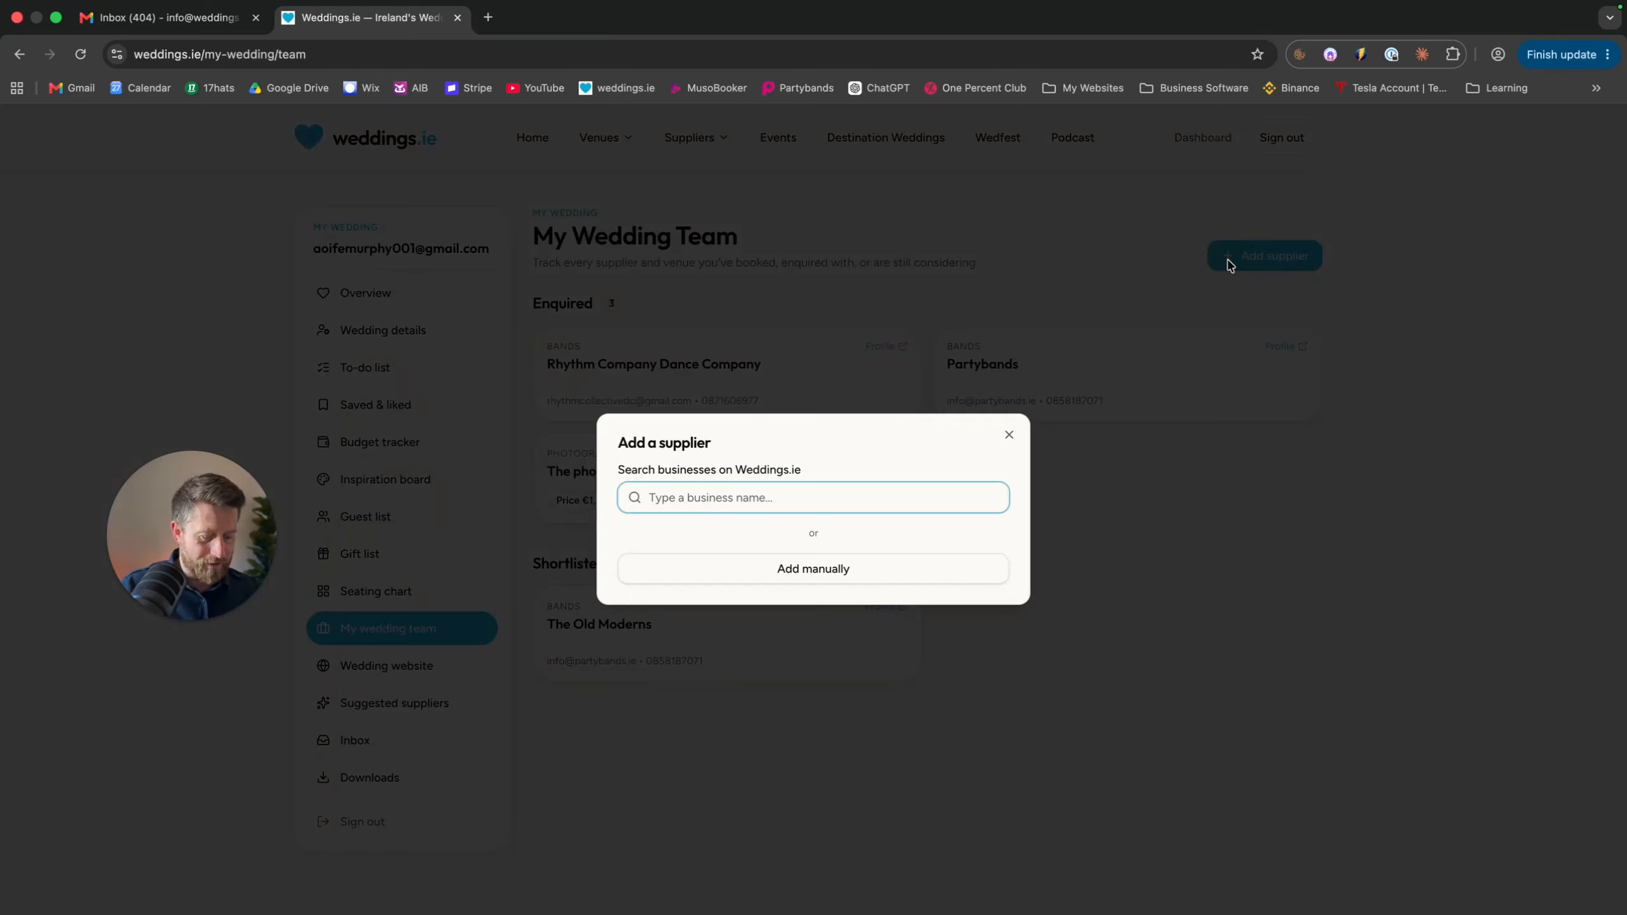
{"action": "type", "text": "The vide"}
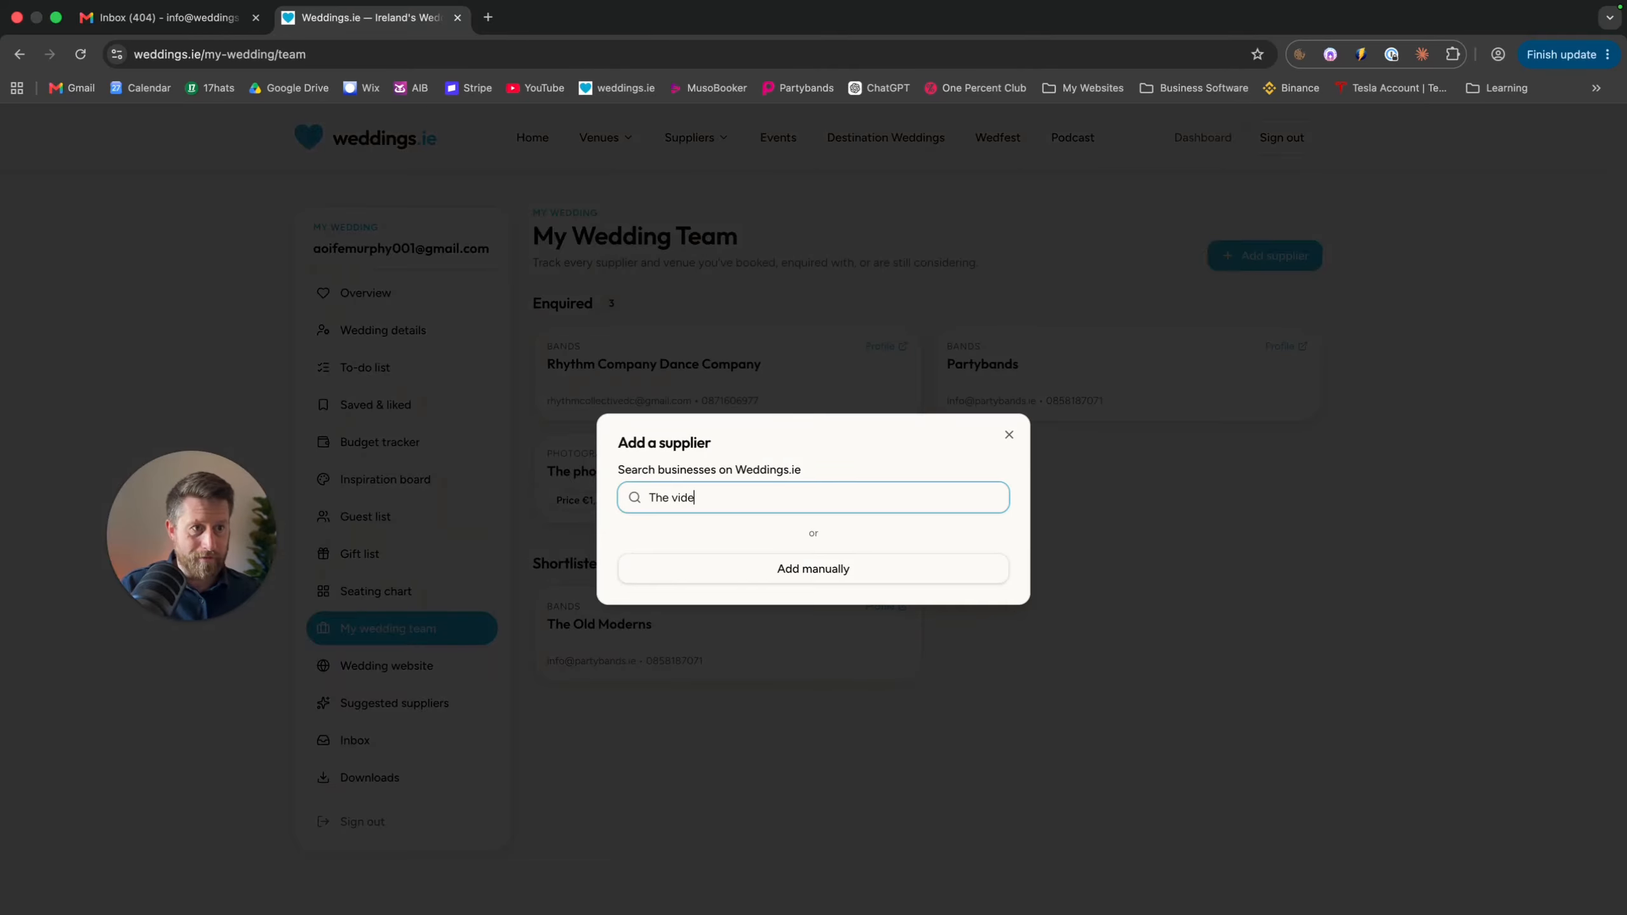
{"action": "type", "text": "o guys"}
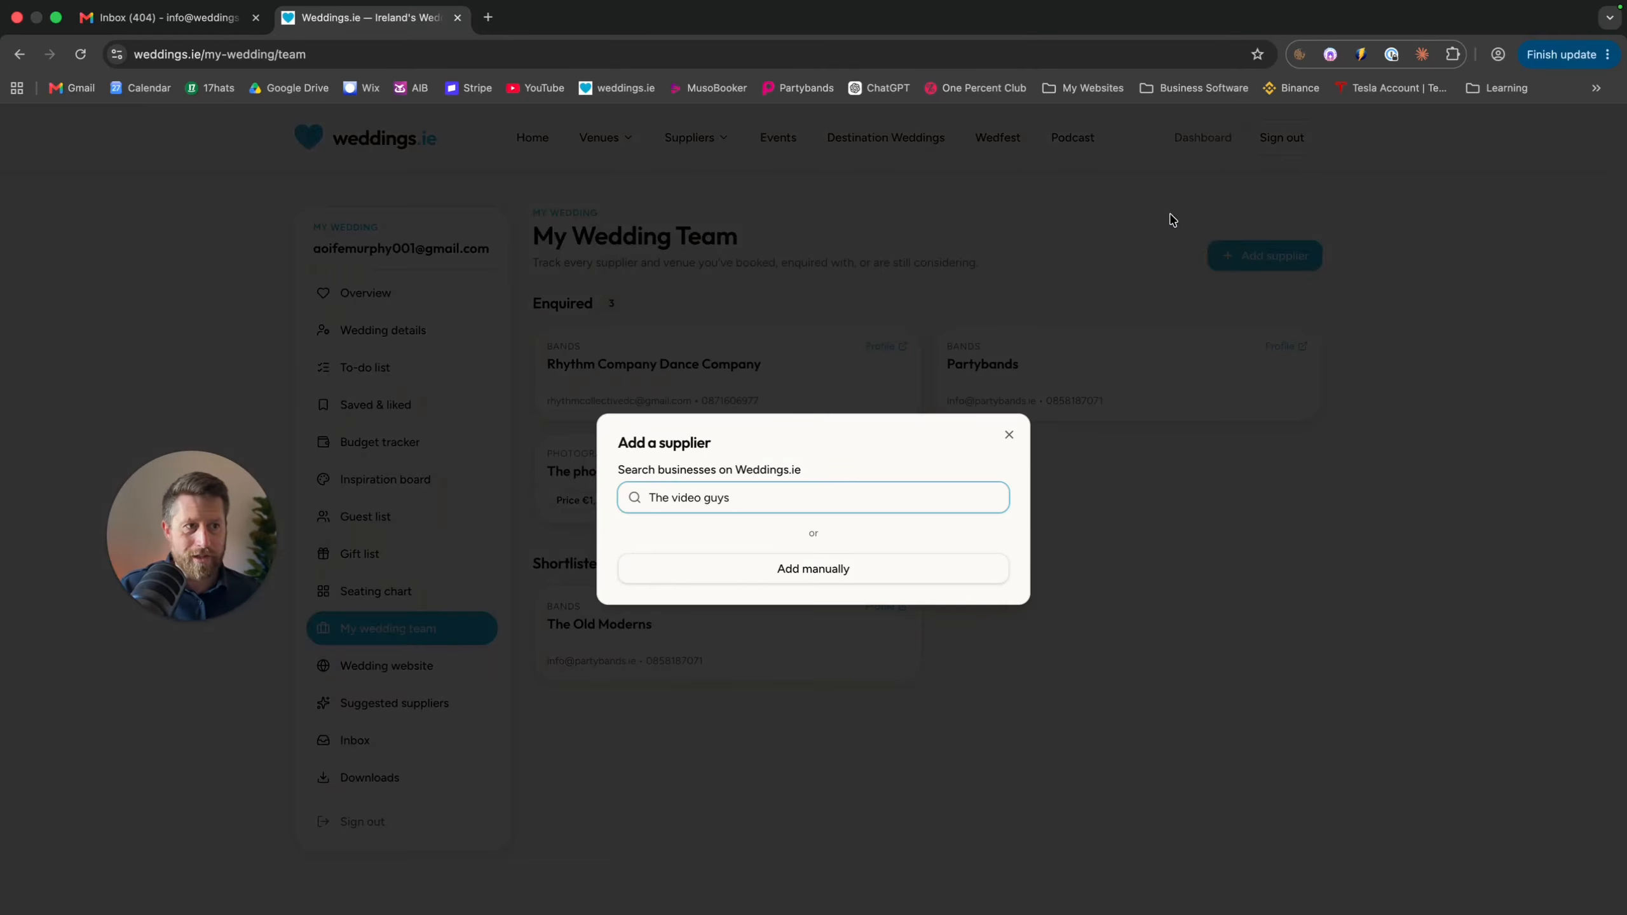
Enter 'The Video Guys' manually as a new supplier in the Videographers category
{"action": "left_click", "coordinate": [788, 568]}
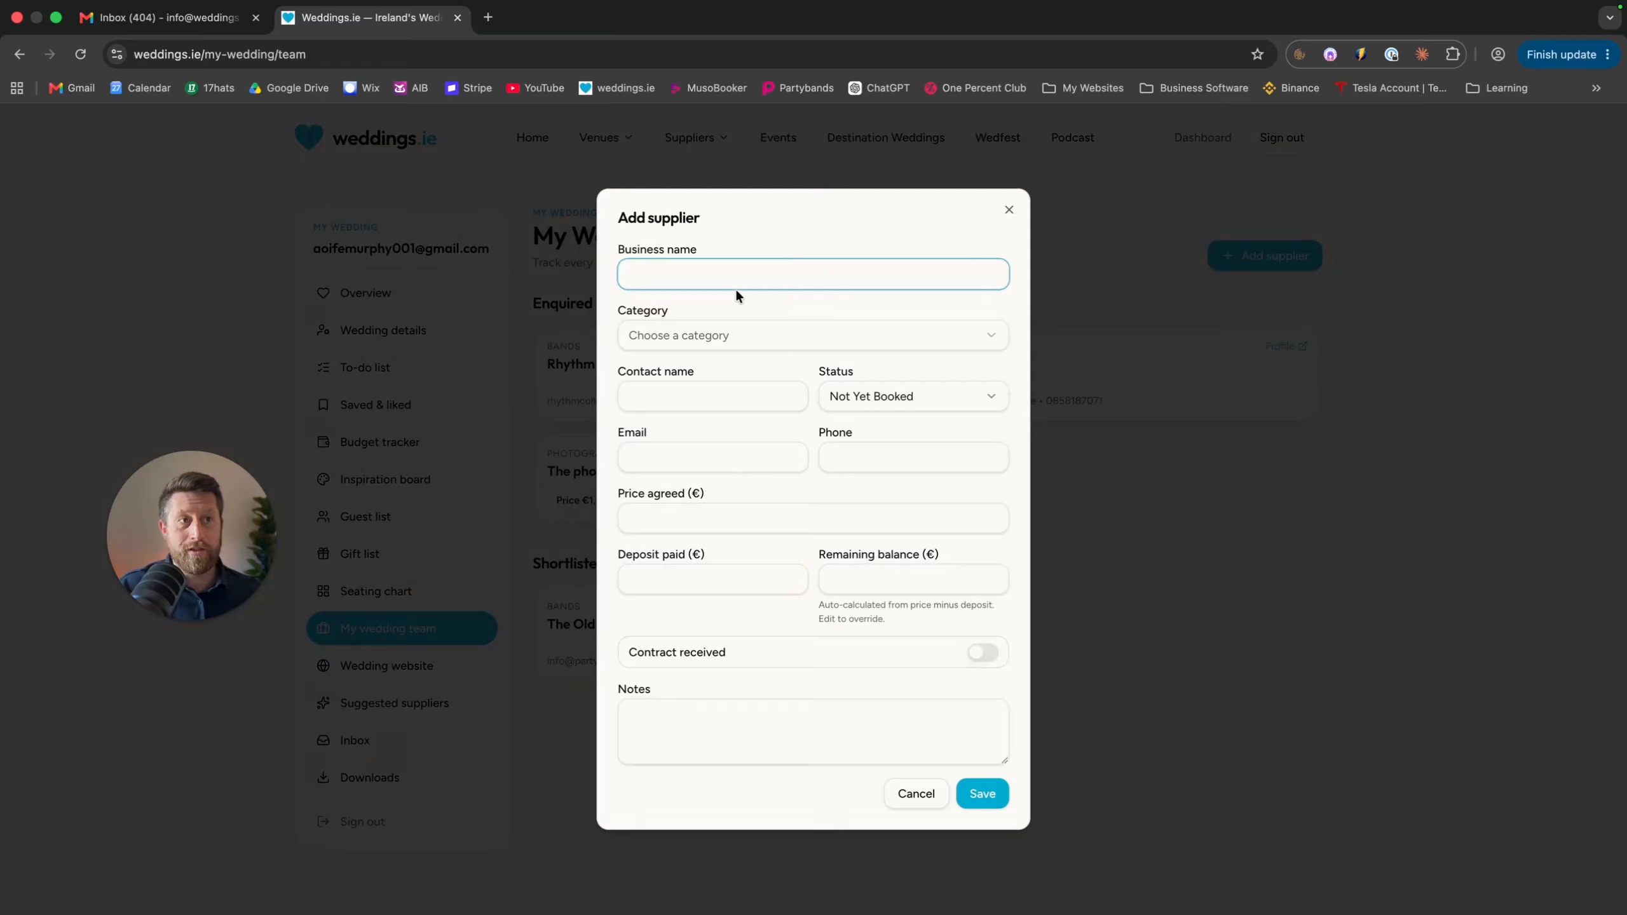
{"action": "type", "text": "The V"}
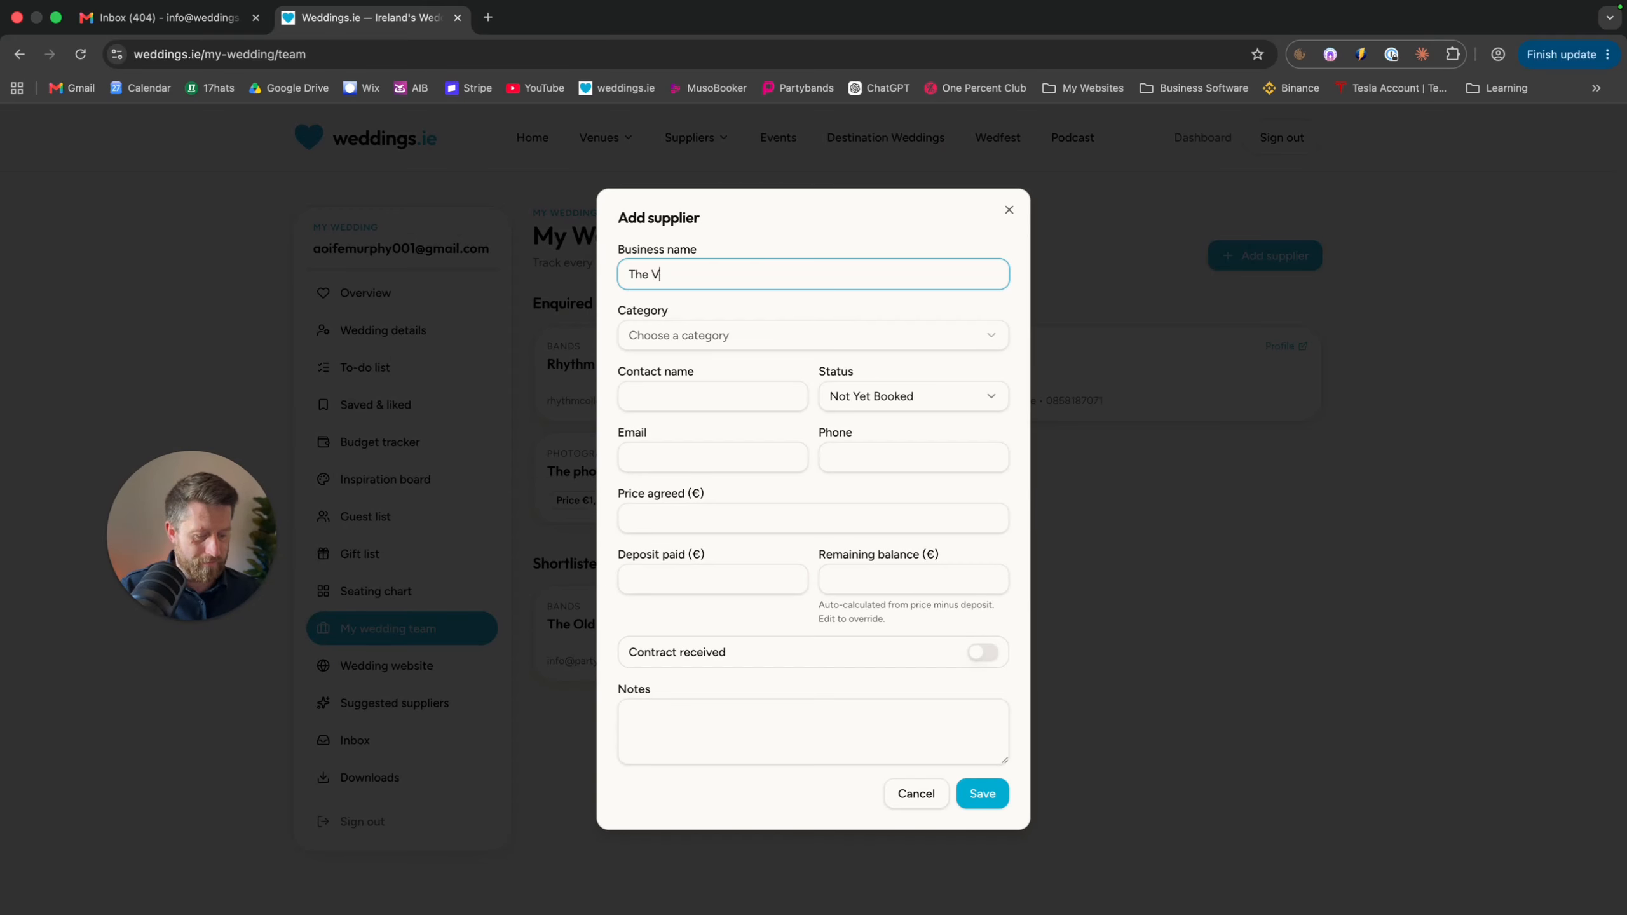
{"action": "type", "text": "ideo Guys"}
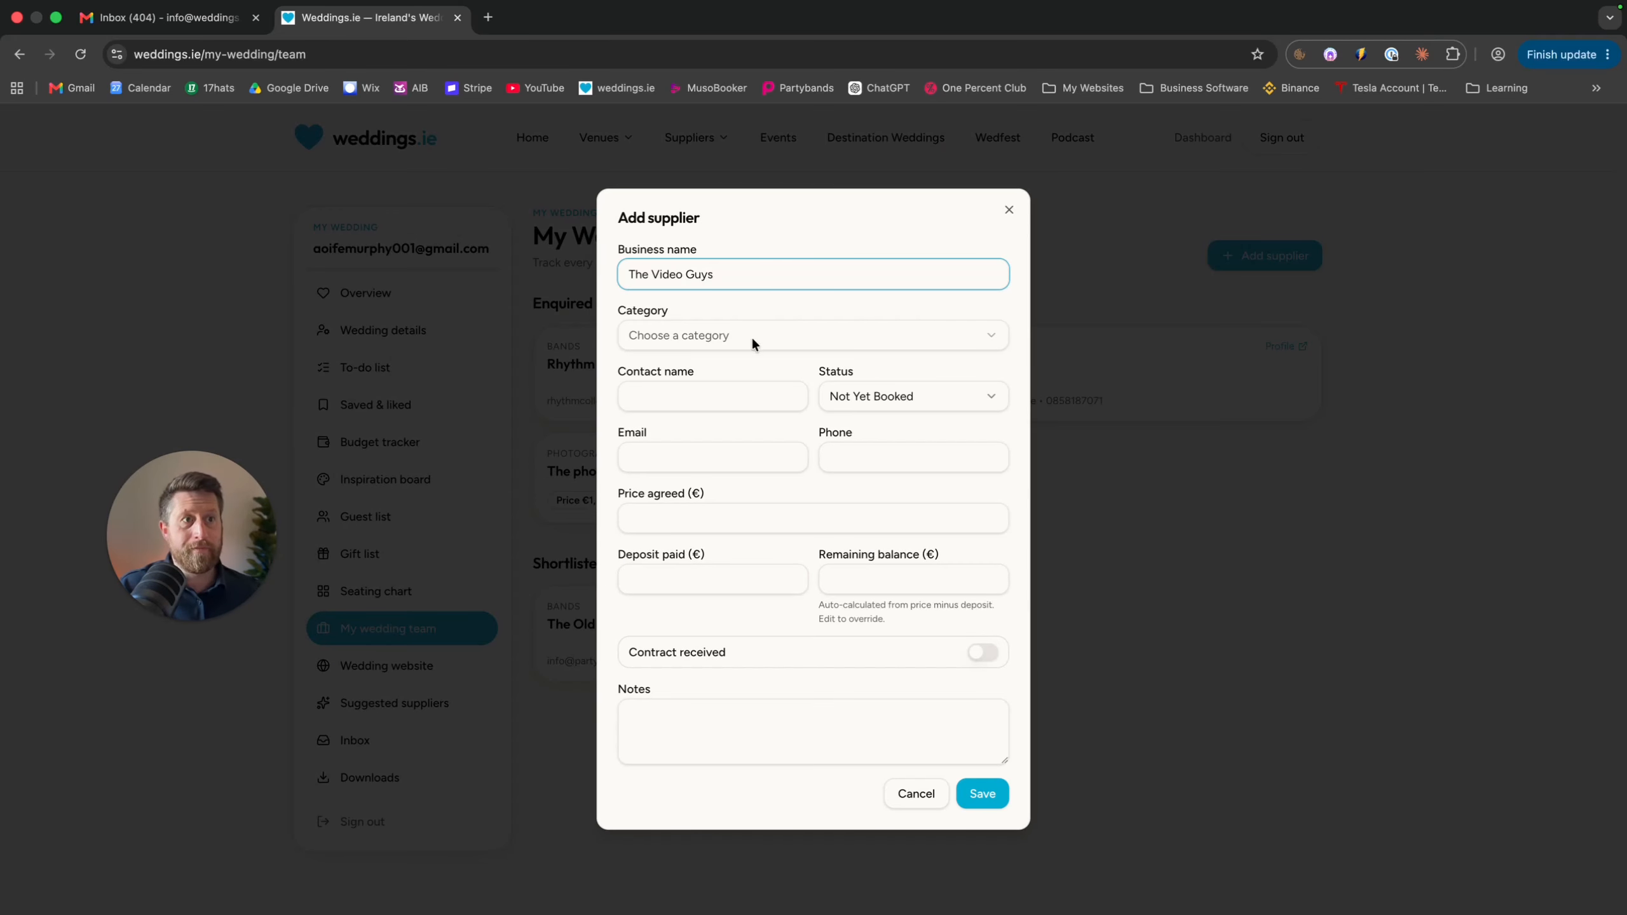
{"action": "left_click", "coordinate": [752, 336]}
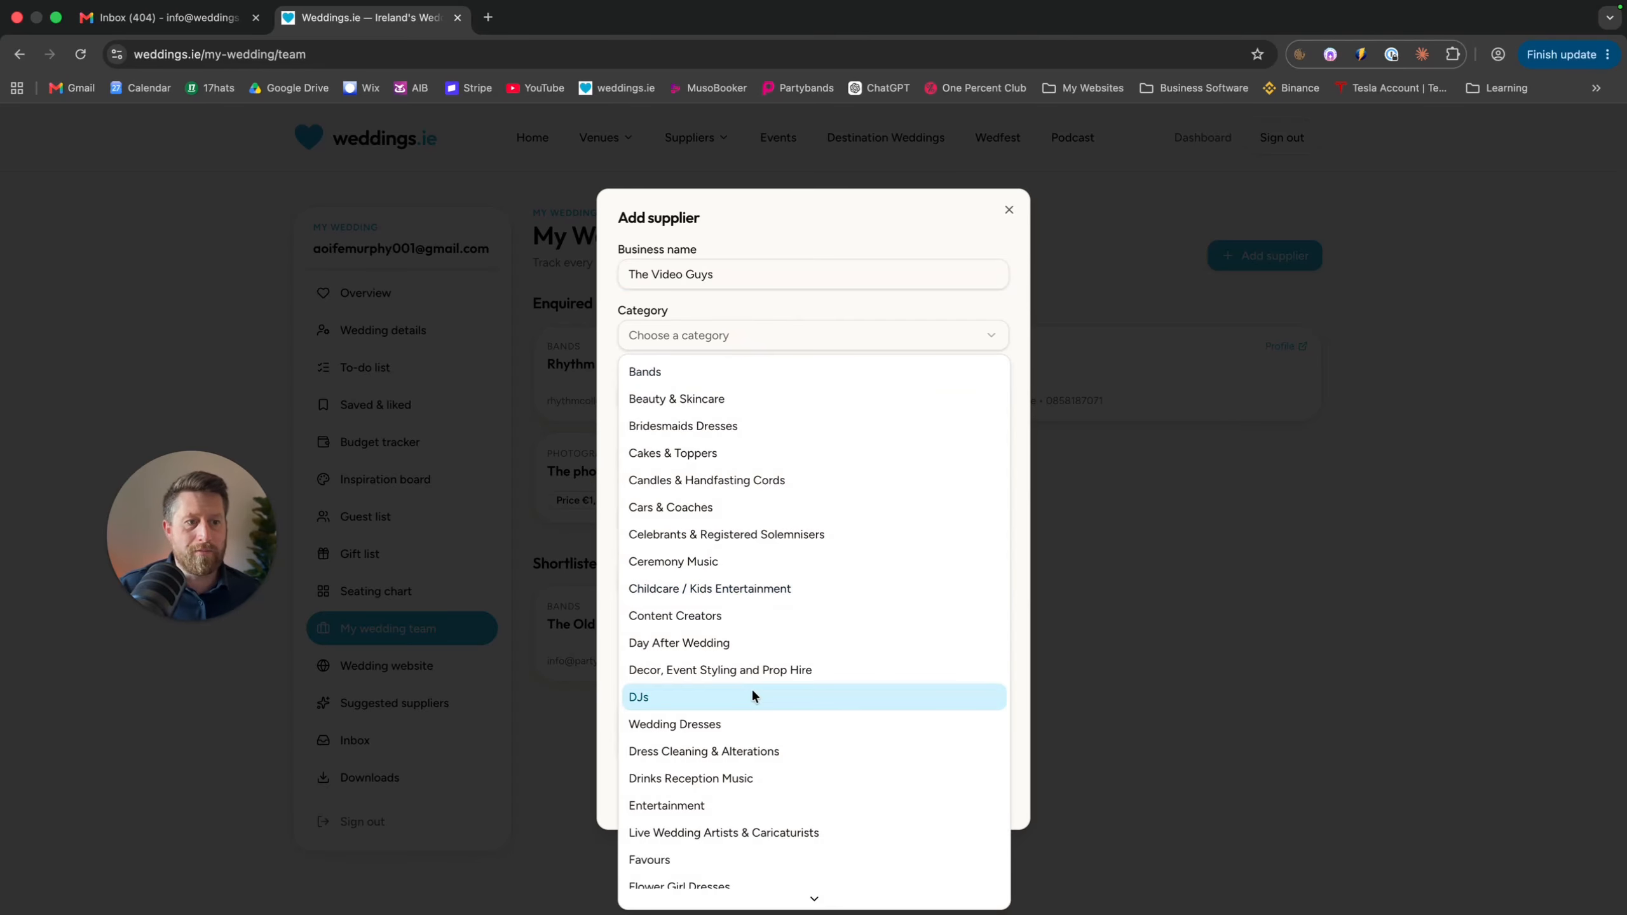
{"action": "scroll", "coordinate": [753, 690], "scroll_direction": "down", "scroll_amount": 1}
{"action": "scroll", "coordinate": [753, 690], "scroll_direction": "down", "scroll_amount": 1}
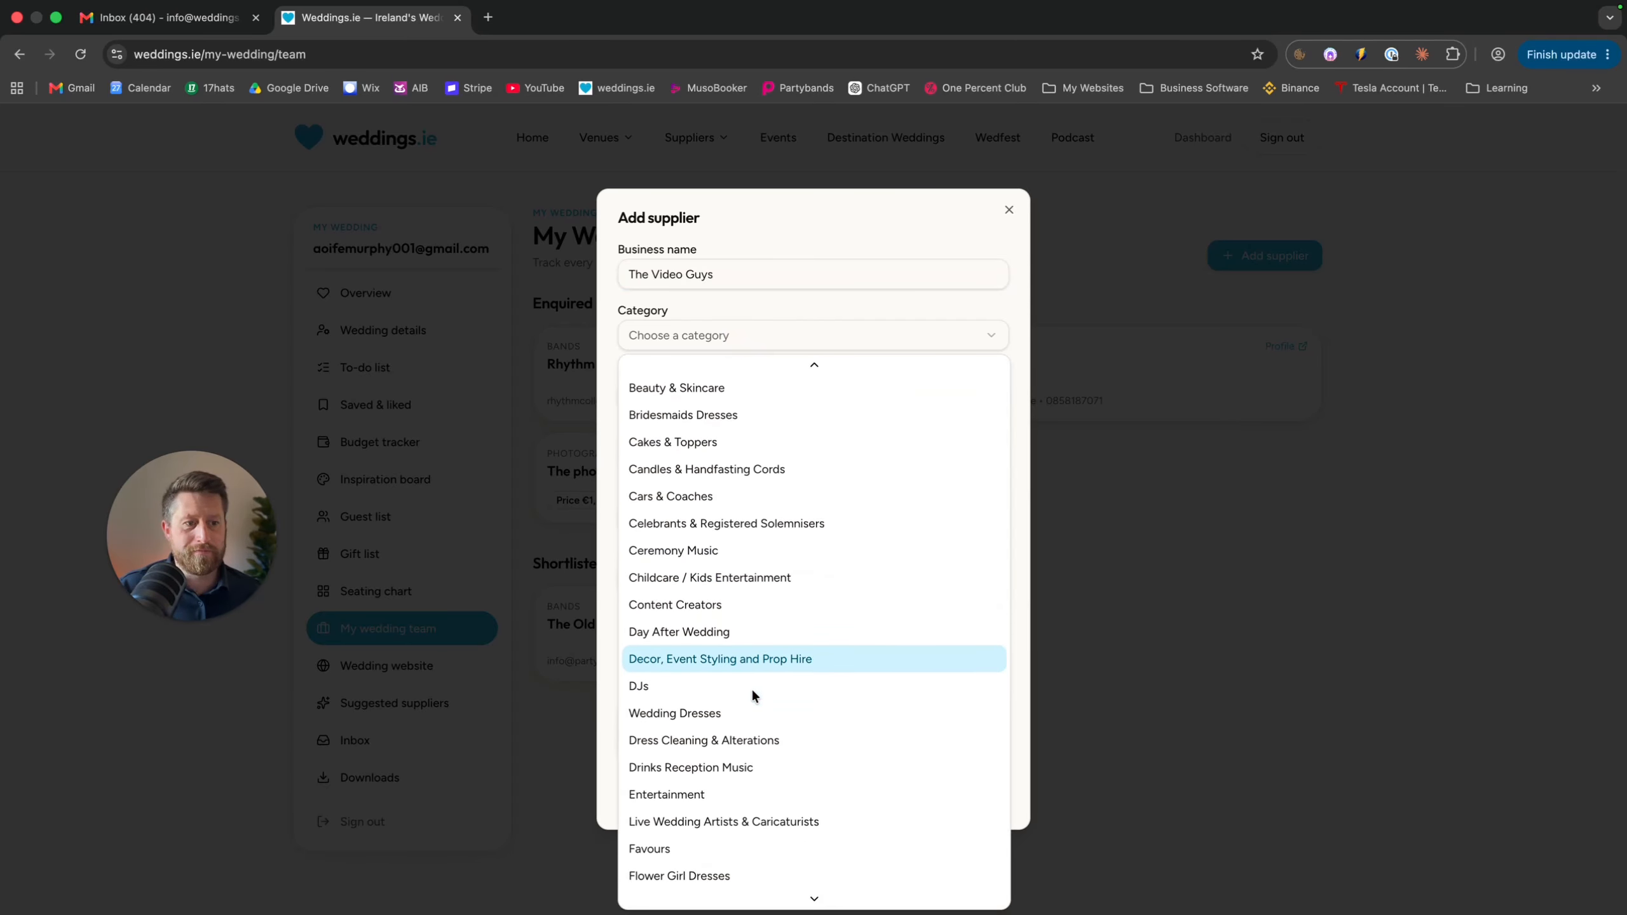
{"action": "scroll", "coordinate": [752, 687], "scroll_direction": "down", "scroll_amount": 10}
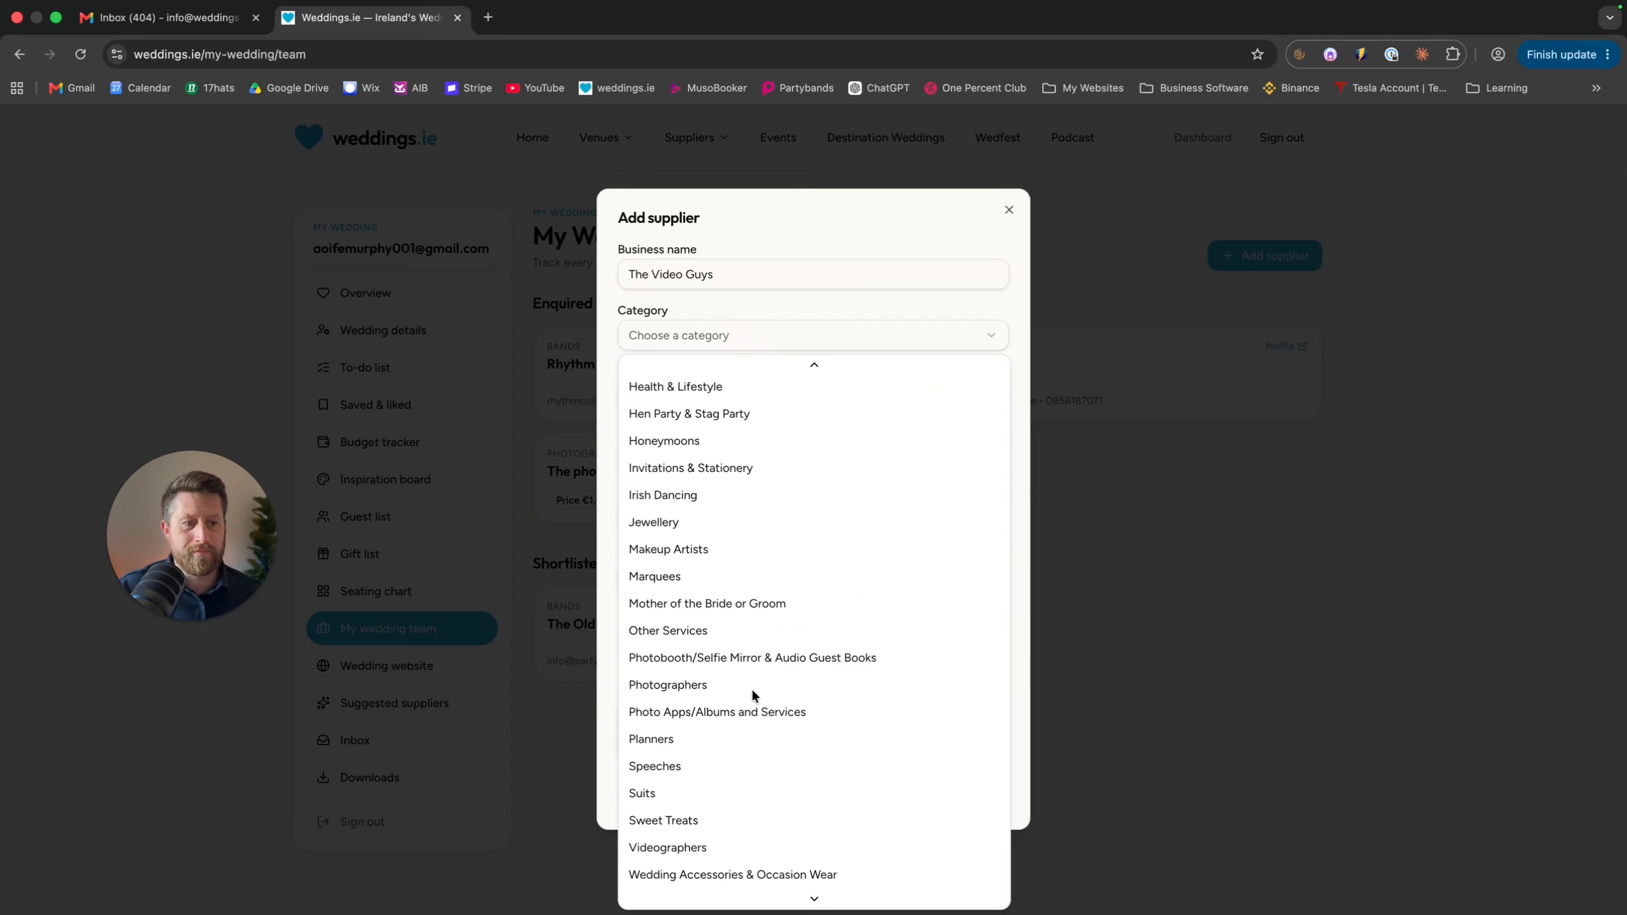
{"action": "scroll", "coordinate": [751, 687], "scroll_direction": "down", "scroll_amount": 1}
{"action": "left_click", "coordinate": [731, 806]}
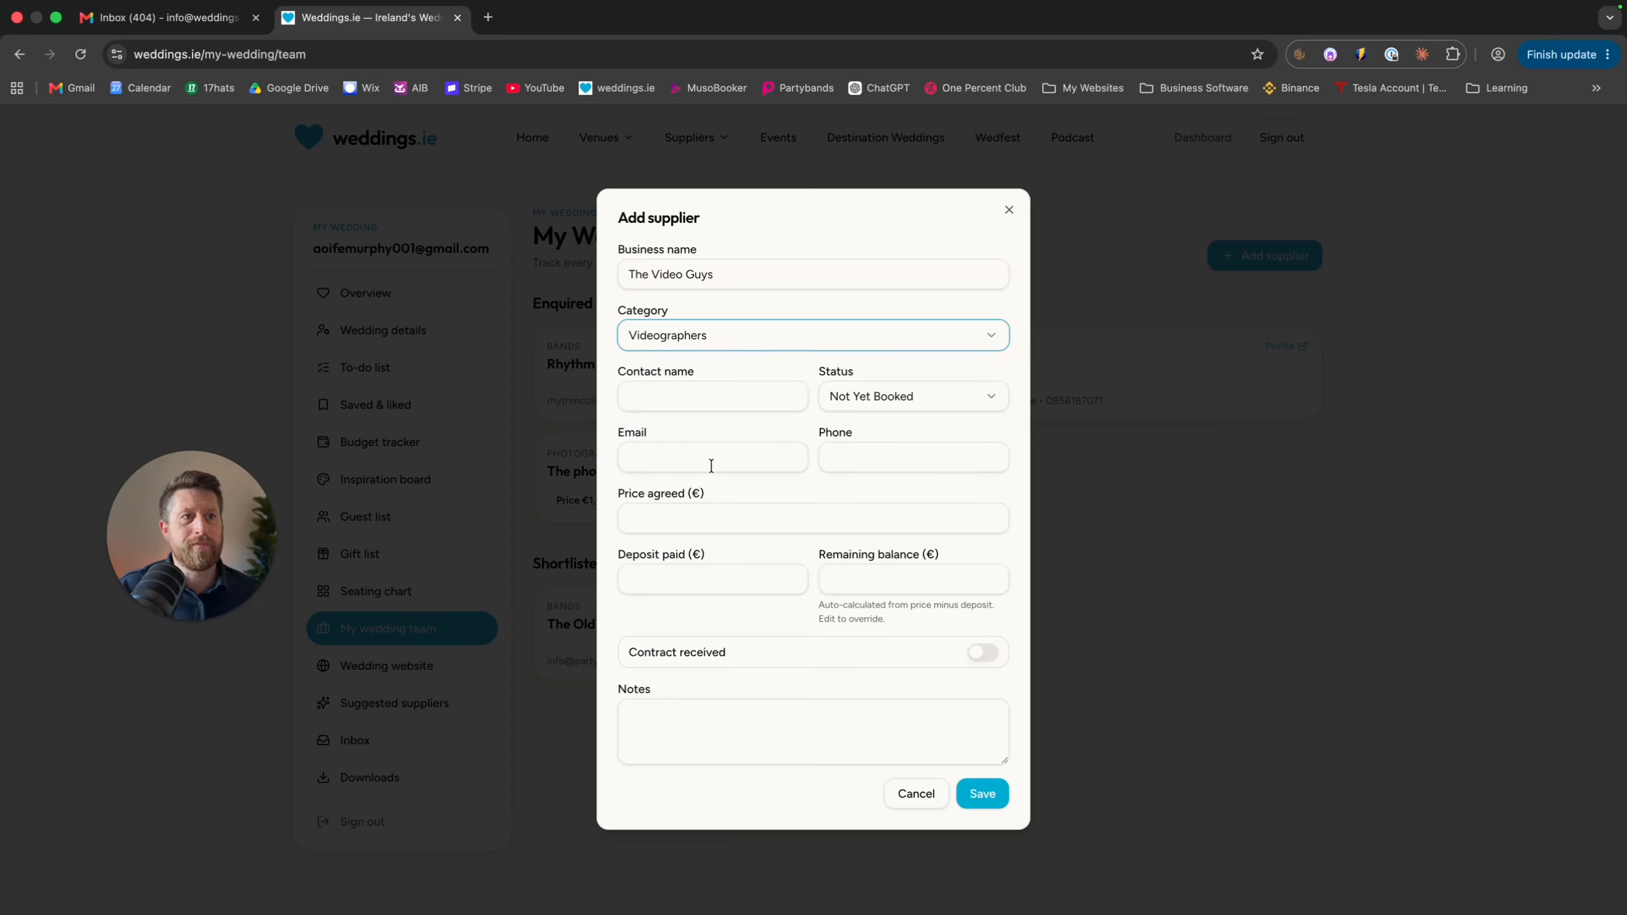
Fill in the supplier's contact name and set the status to Booked
{"action": "left_click", "coordinate": [719, 398]}
{"action": "type", "text": "Dave"}
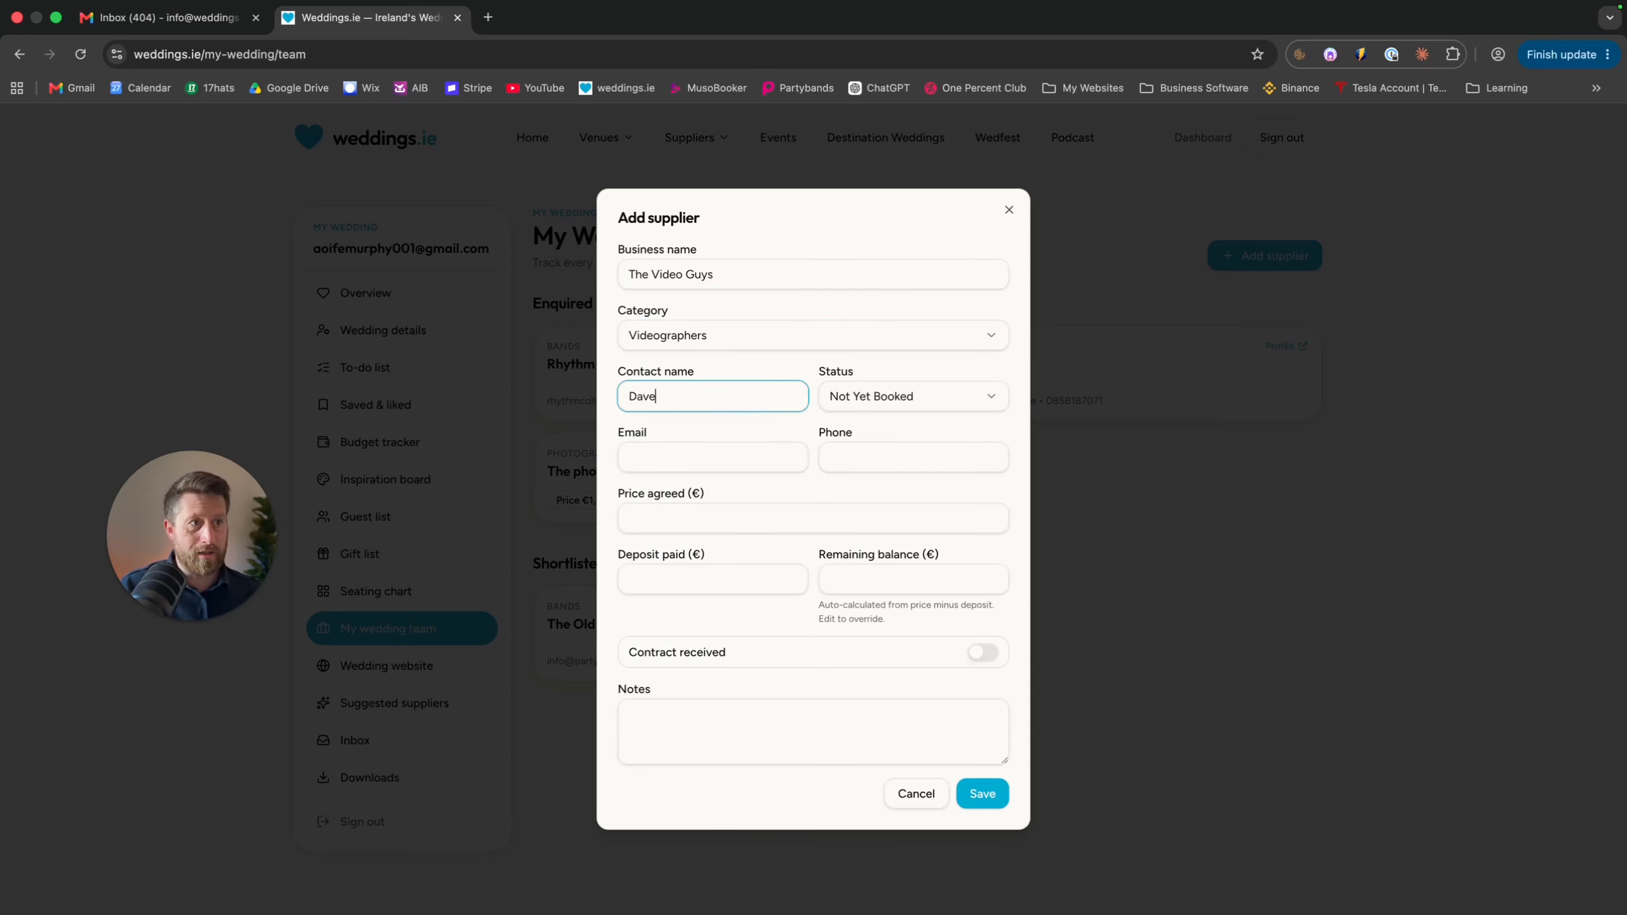
{"action": "left_click", "coordinate": [931, 406]}
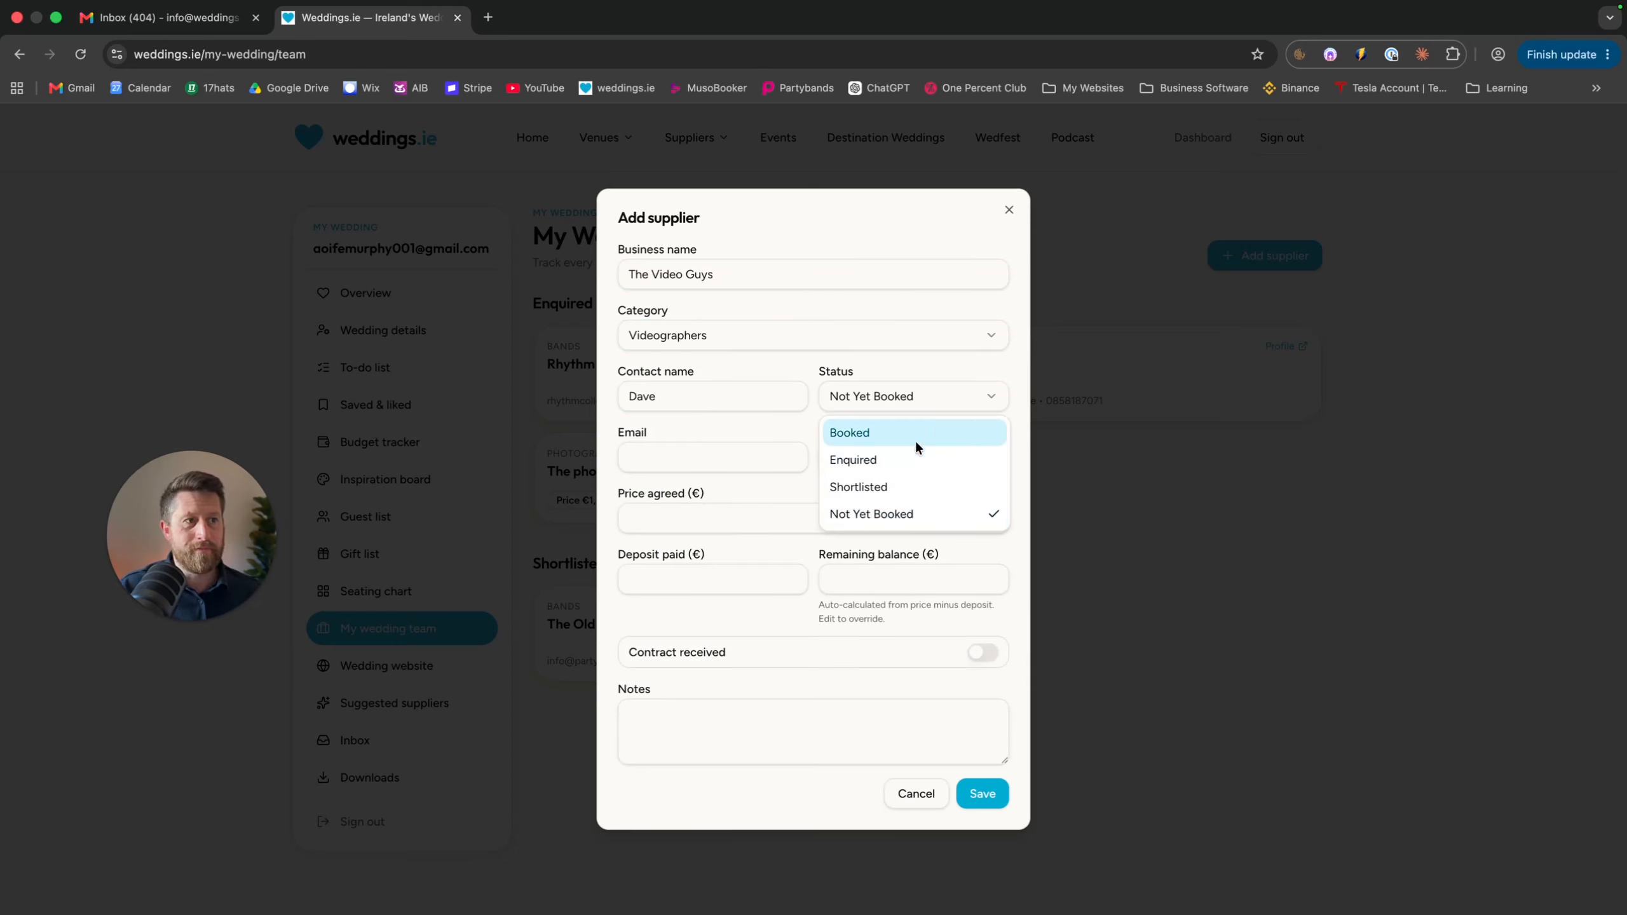
{"action": "left_click", "coordinate": [918, 435]}
{"action": "left_click", "coordinate": [945, 395]}
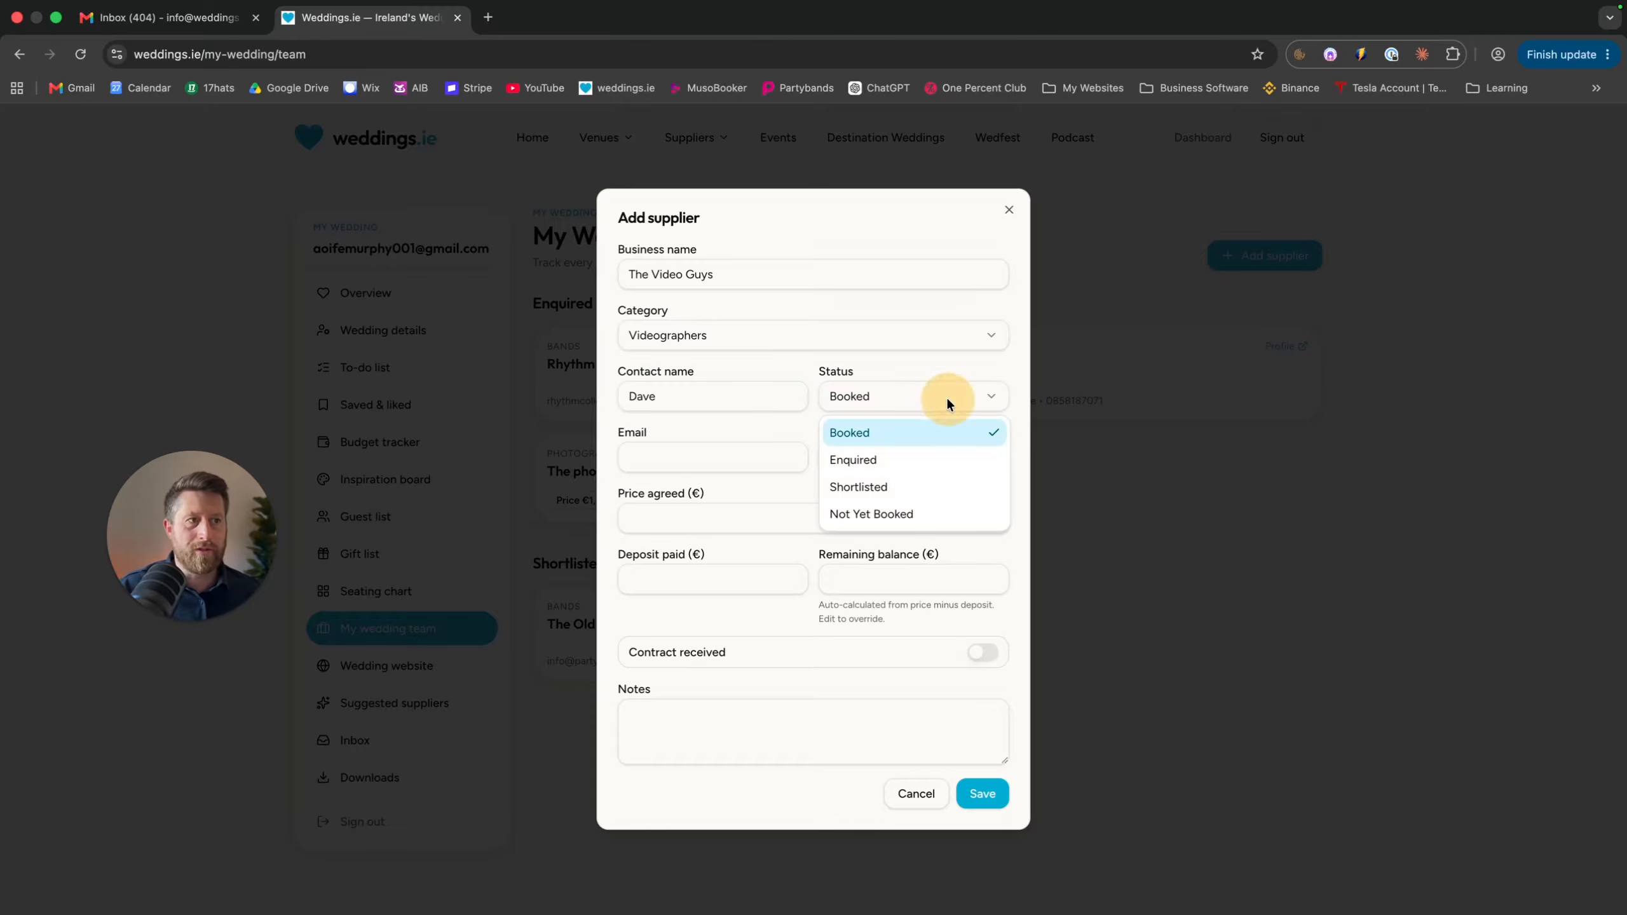
{"action": "left_click", "coordinate": [746, 454]}
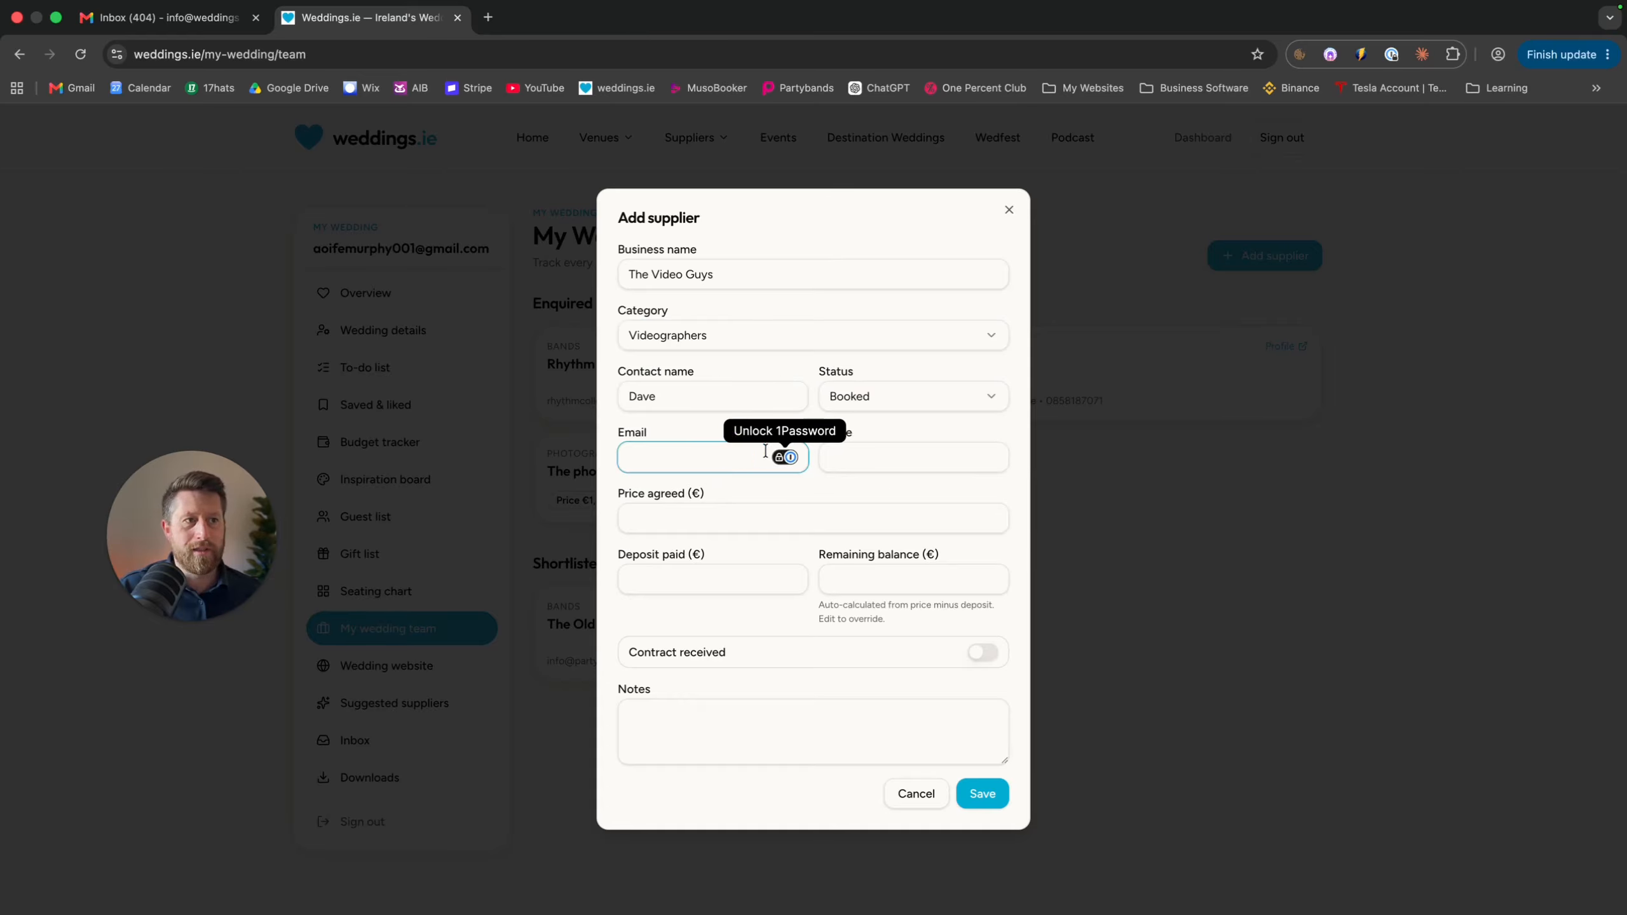
Enter the phone number, €12,000 price and €500 deposit, mark contract received, and save
{"action": "left_click", "coordinate": [845, 452]}
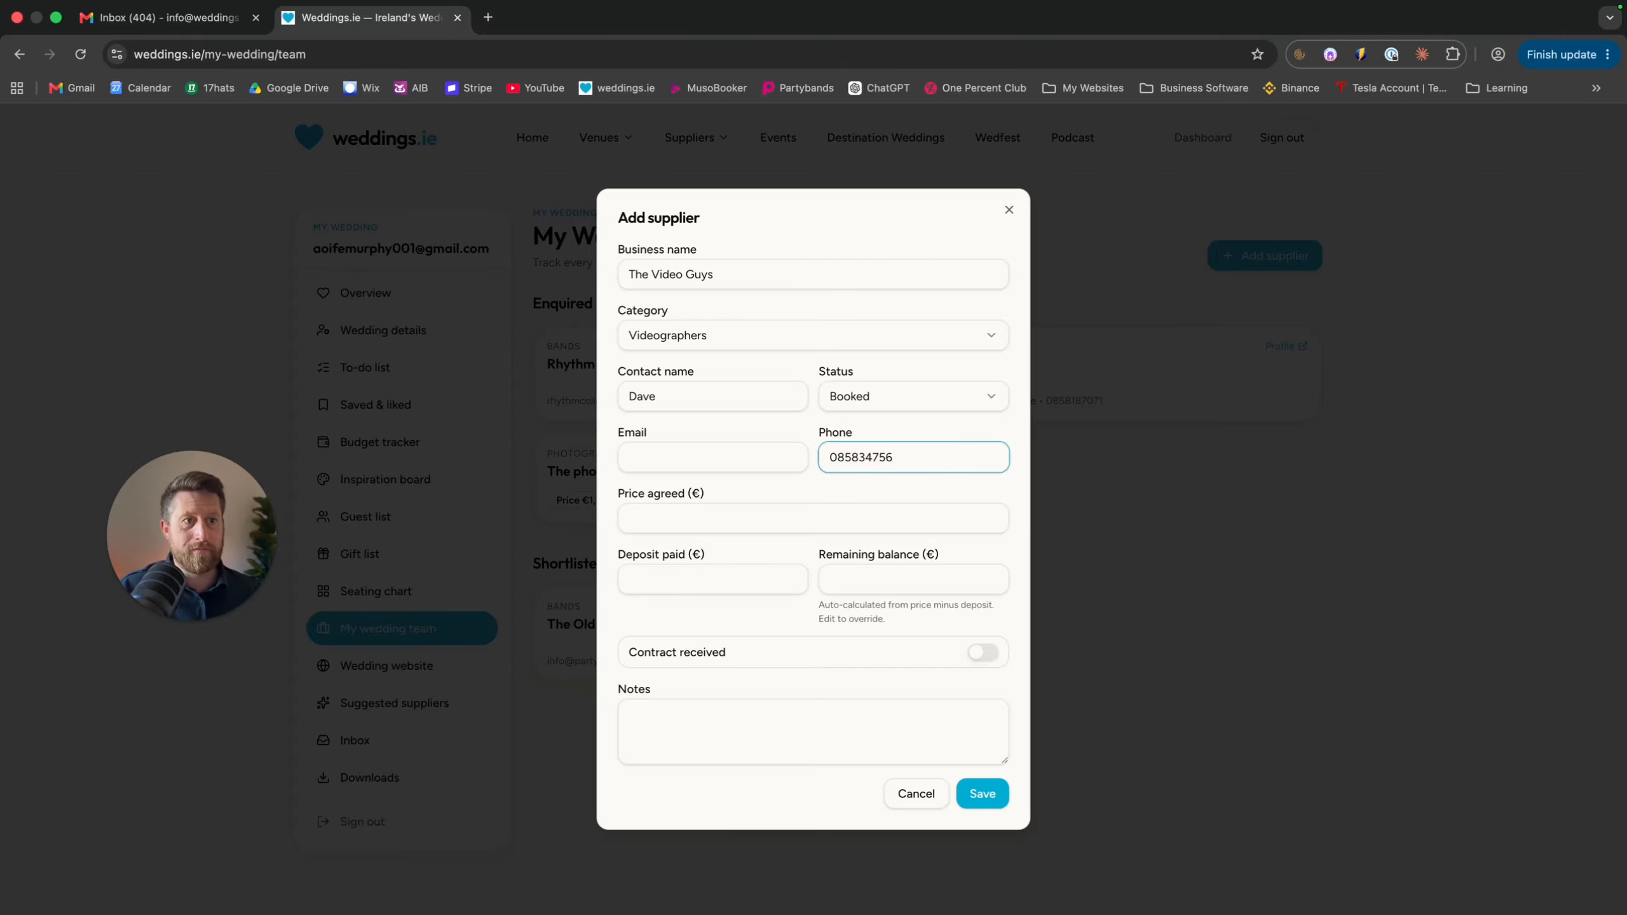
{"action": "left_click", "coordinate": [825, 514]}
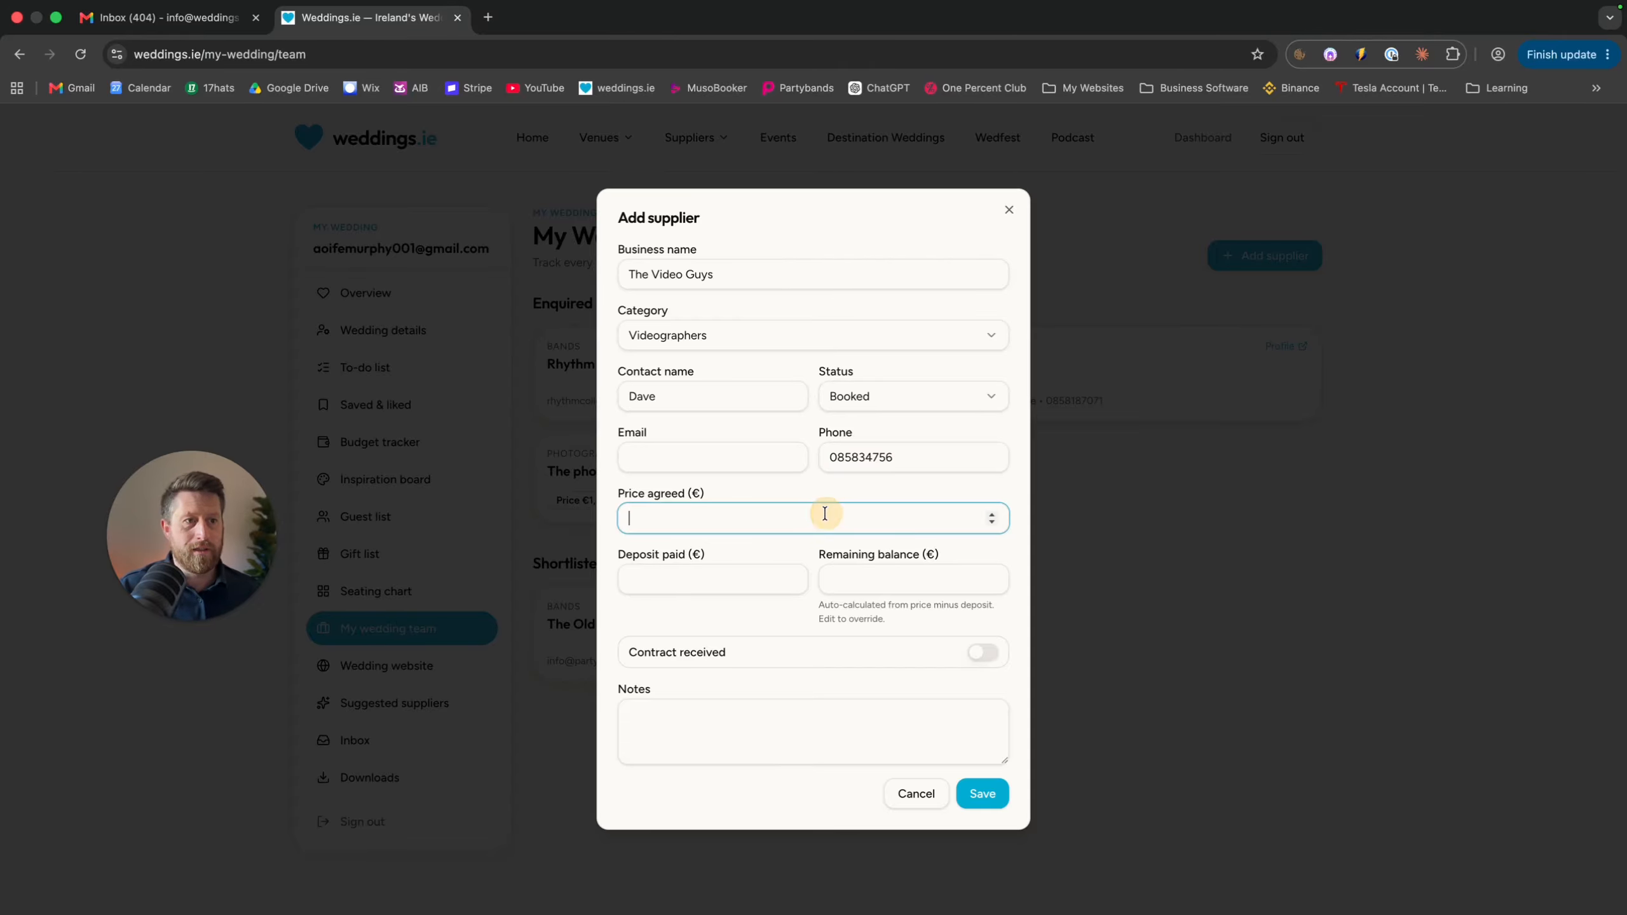
{"action": "type", "text": "12000"}
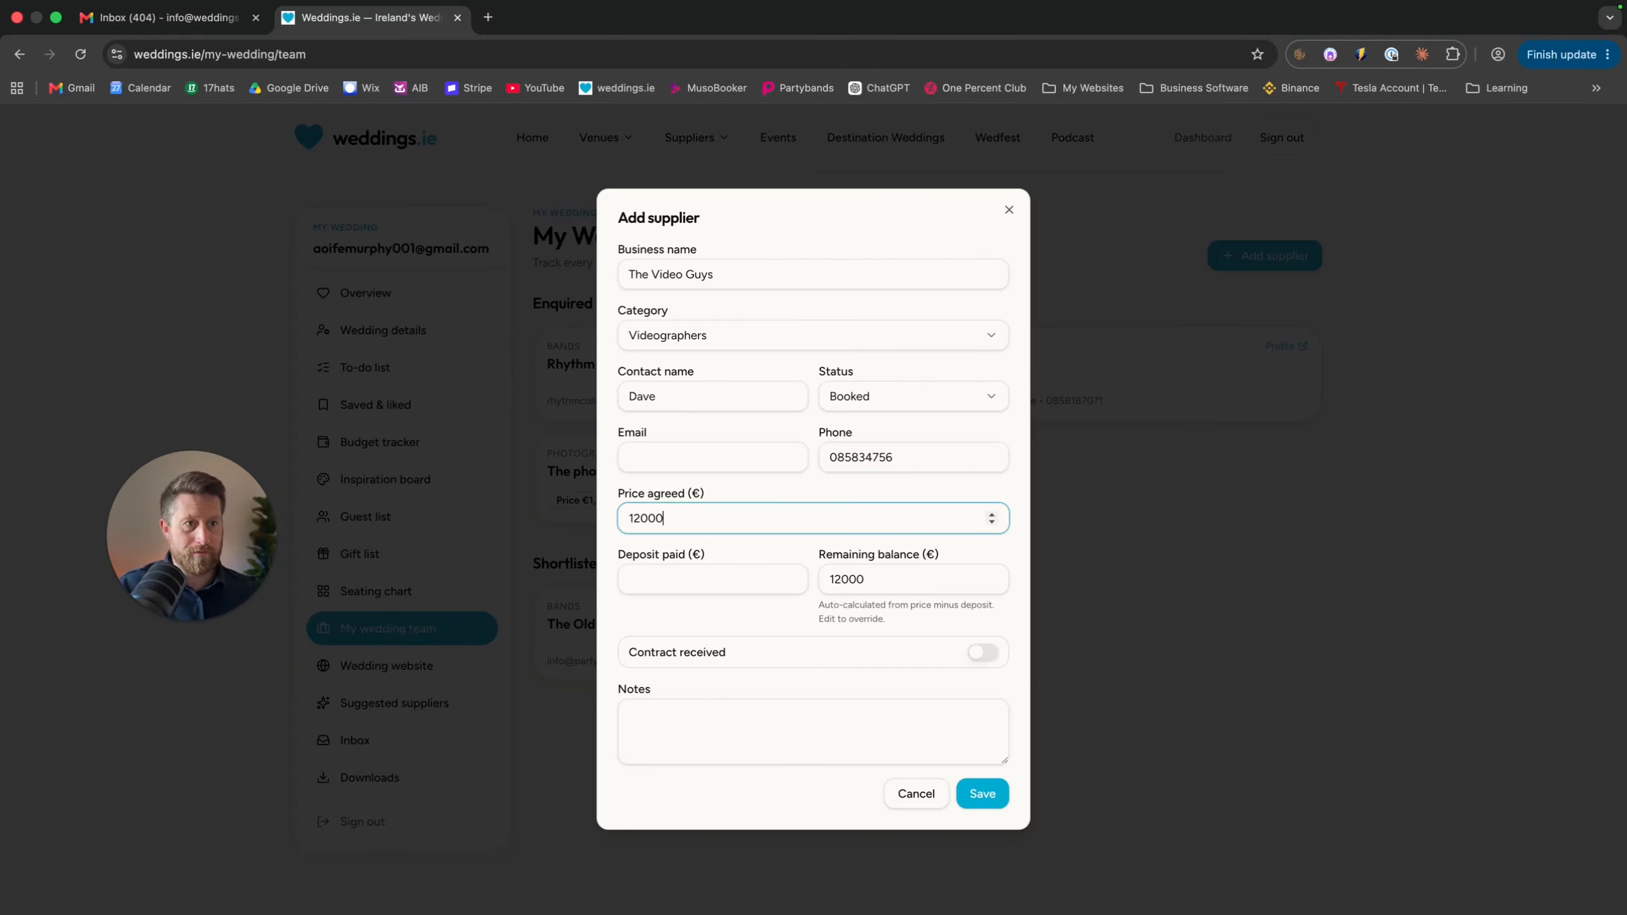
{"action": "left_click", "coordinate": [796, 580]}
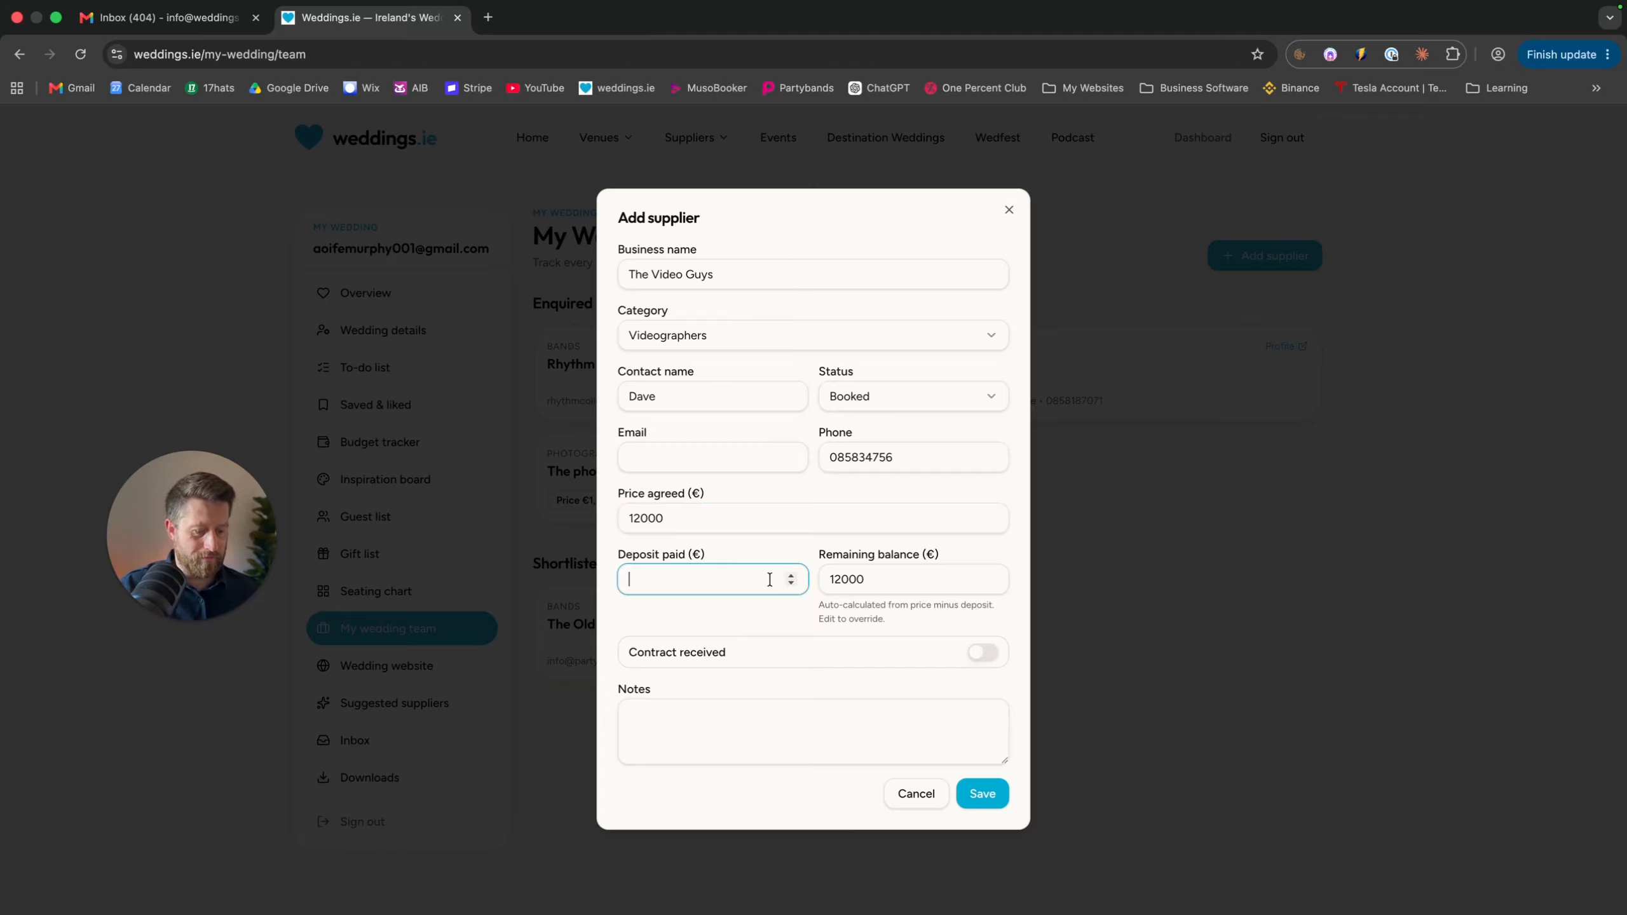
{"action": "type", "text": "500"}
{"action": "left_click", "coordinate": [760, 612]}
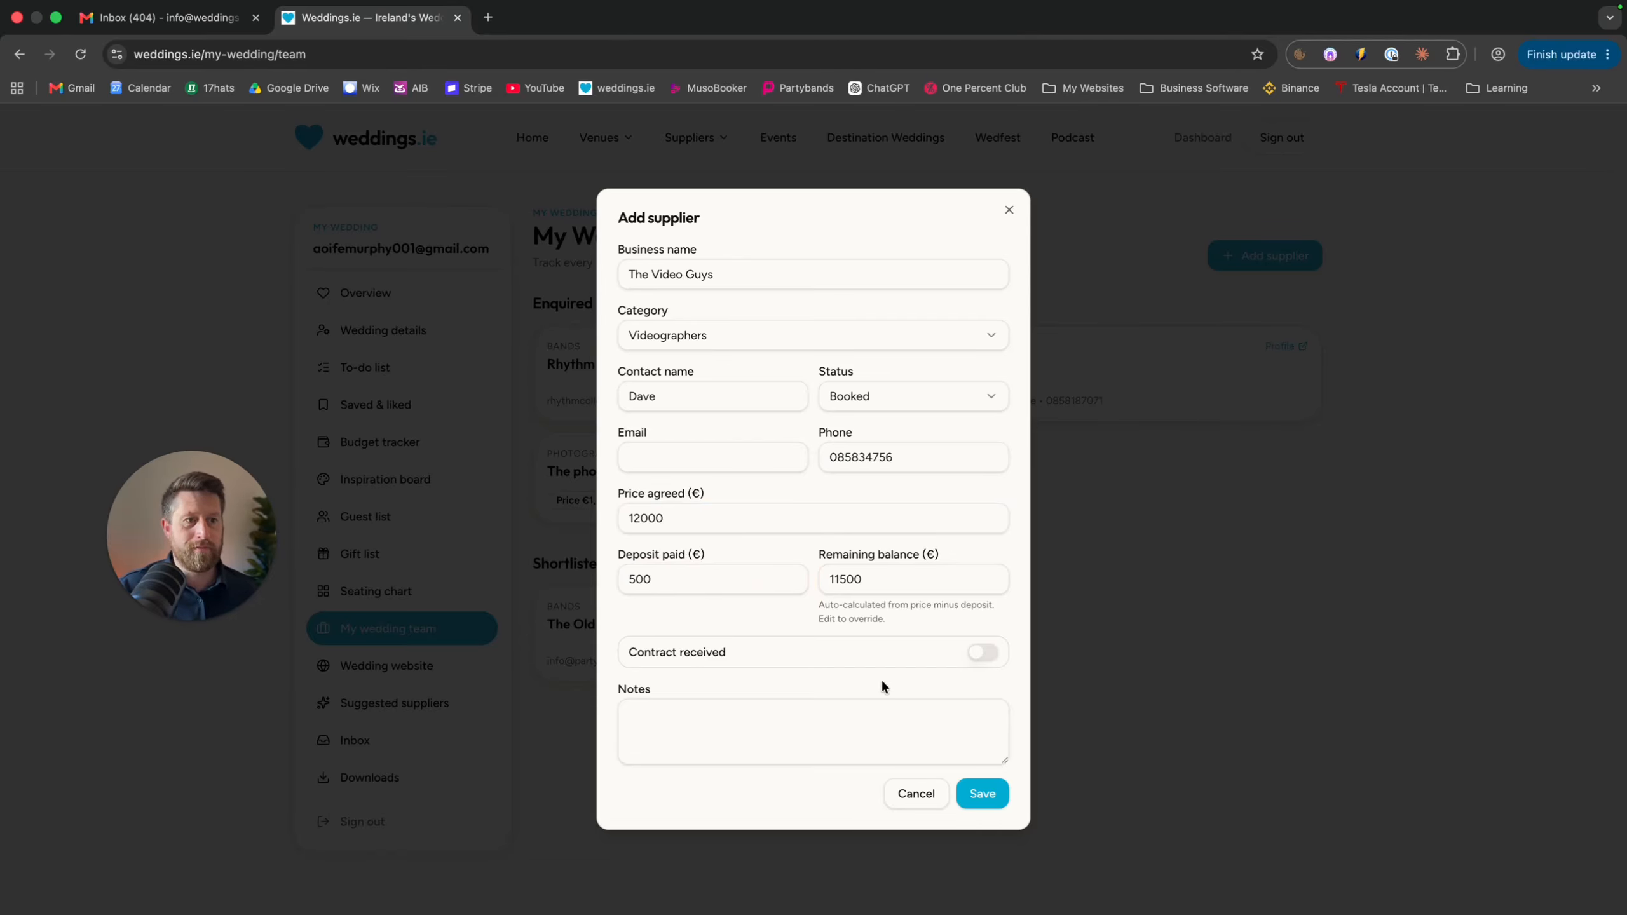
{"action": "left_click", "coordinate": [984, 654]}
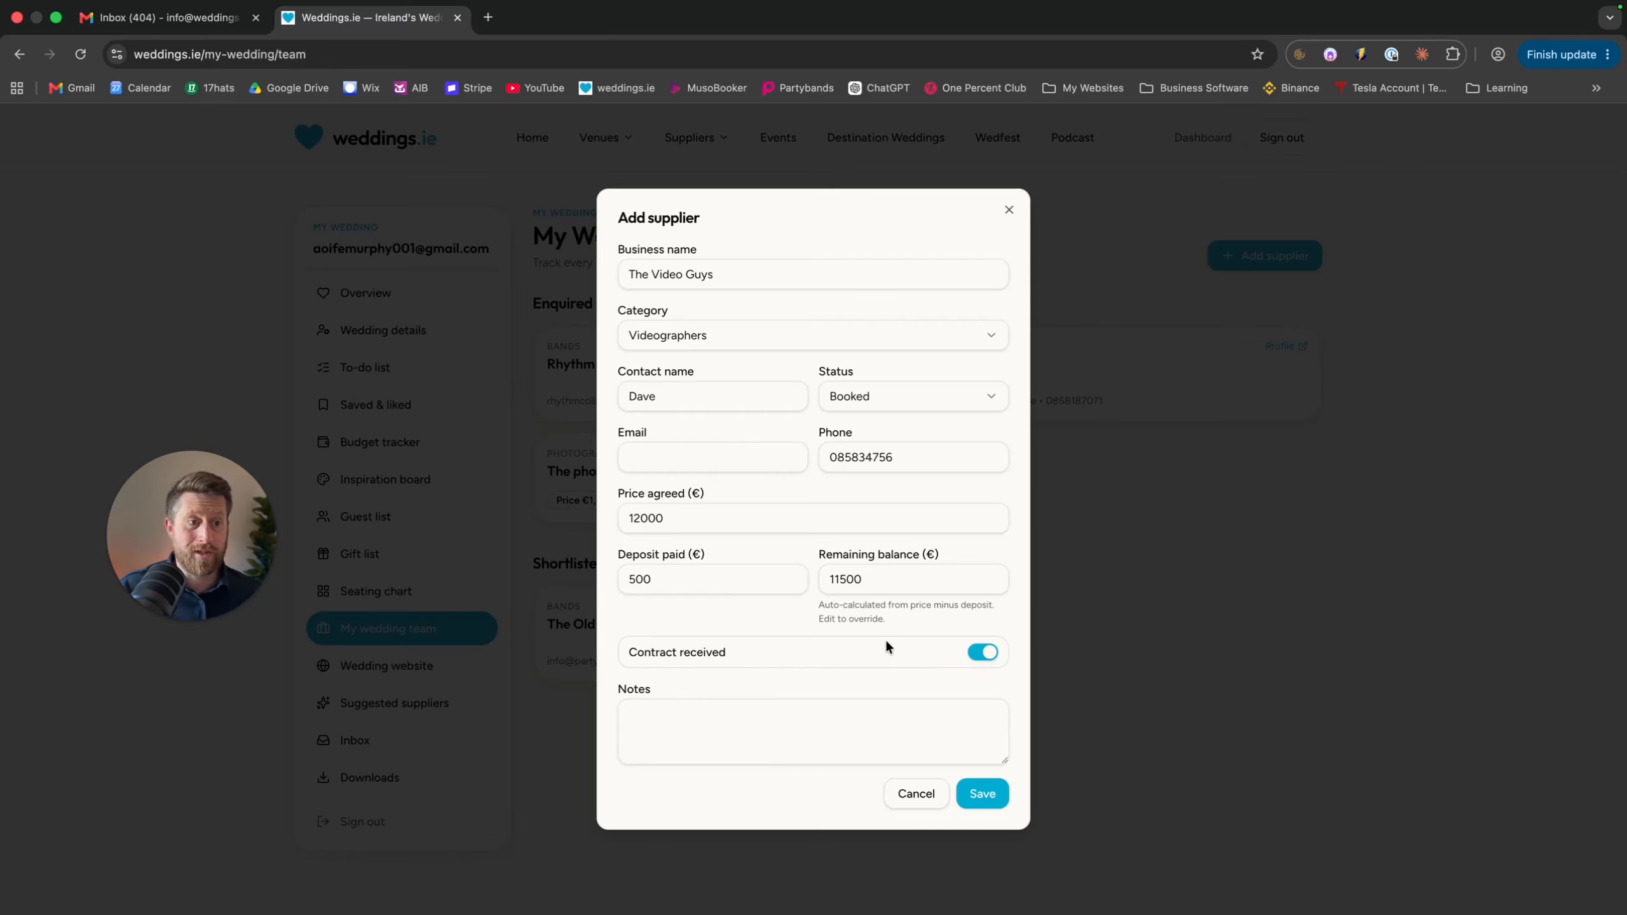
{"action": "left_click", "coordinate": [820, 722]}
{"action": "left_click", "coordinate": [985, 790]}
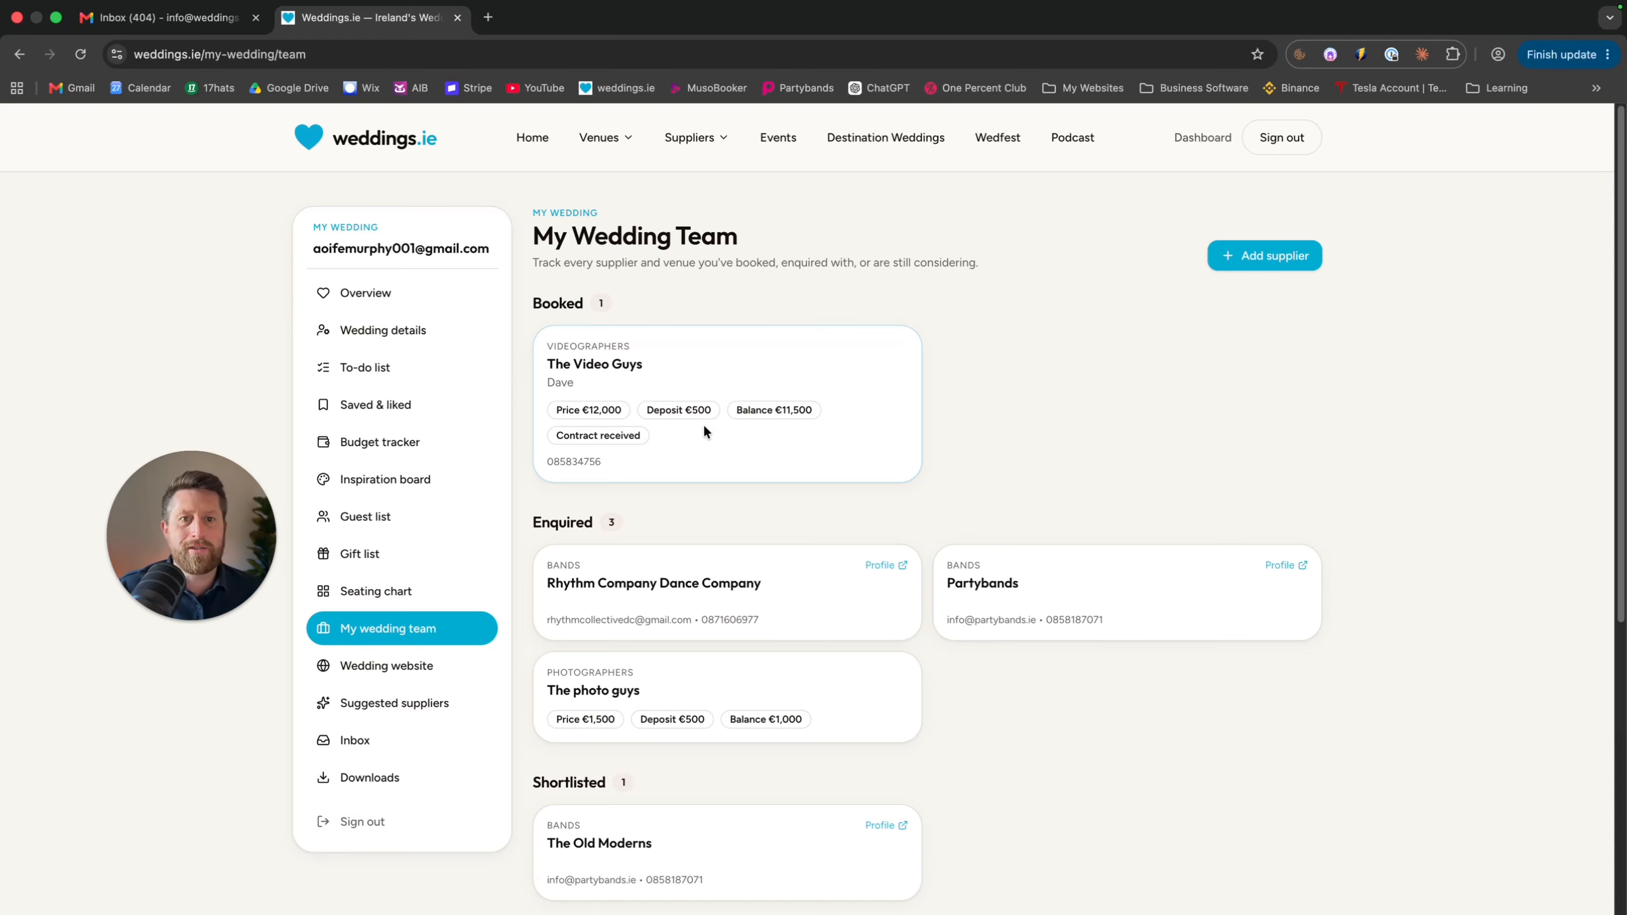
From Saved & liked, add the ceremony-music supplier to My Wedding Team and return to the team
{"action": "scroll", "coordinate": [702, 423], "scroll_direction": "down", "scroll_amount": 2}
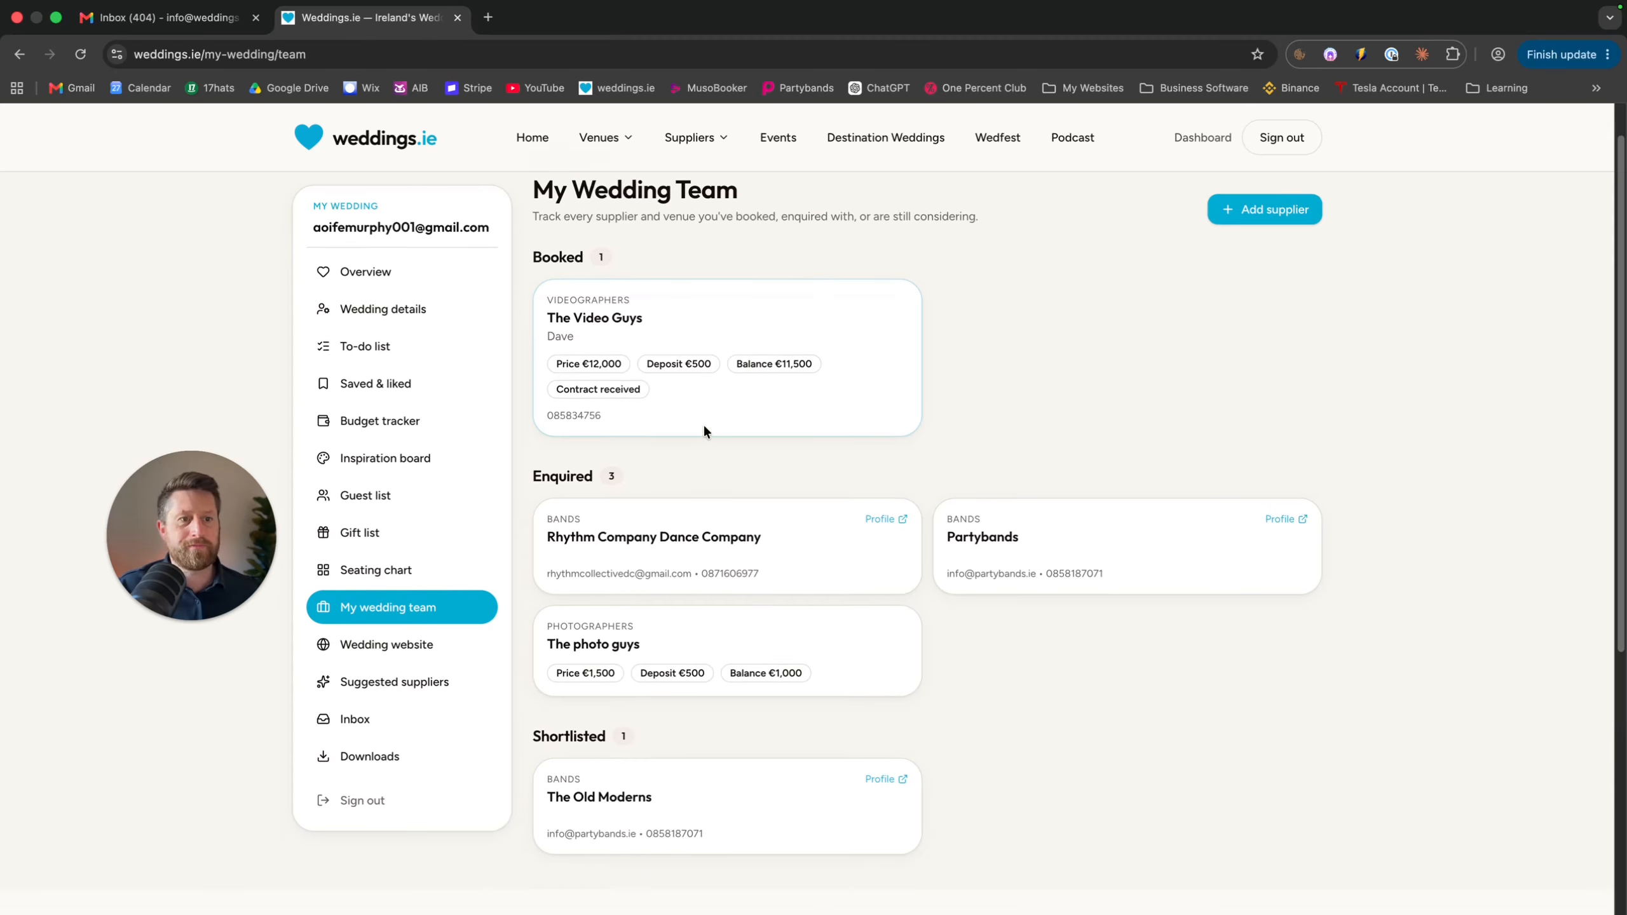
{"action": "scroll", "coordinate": [703, 423], "scroll_direction": "up", "scroll_amount": 2}
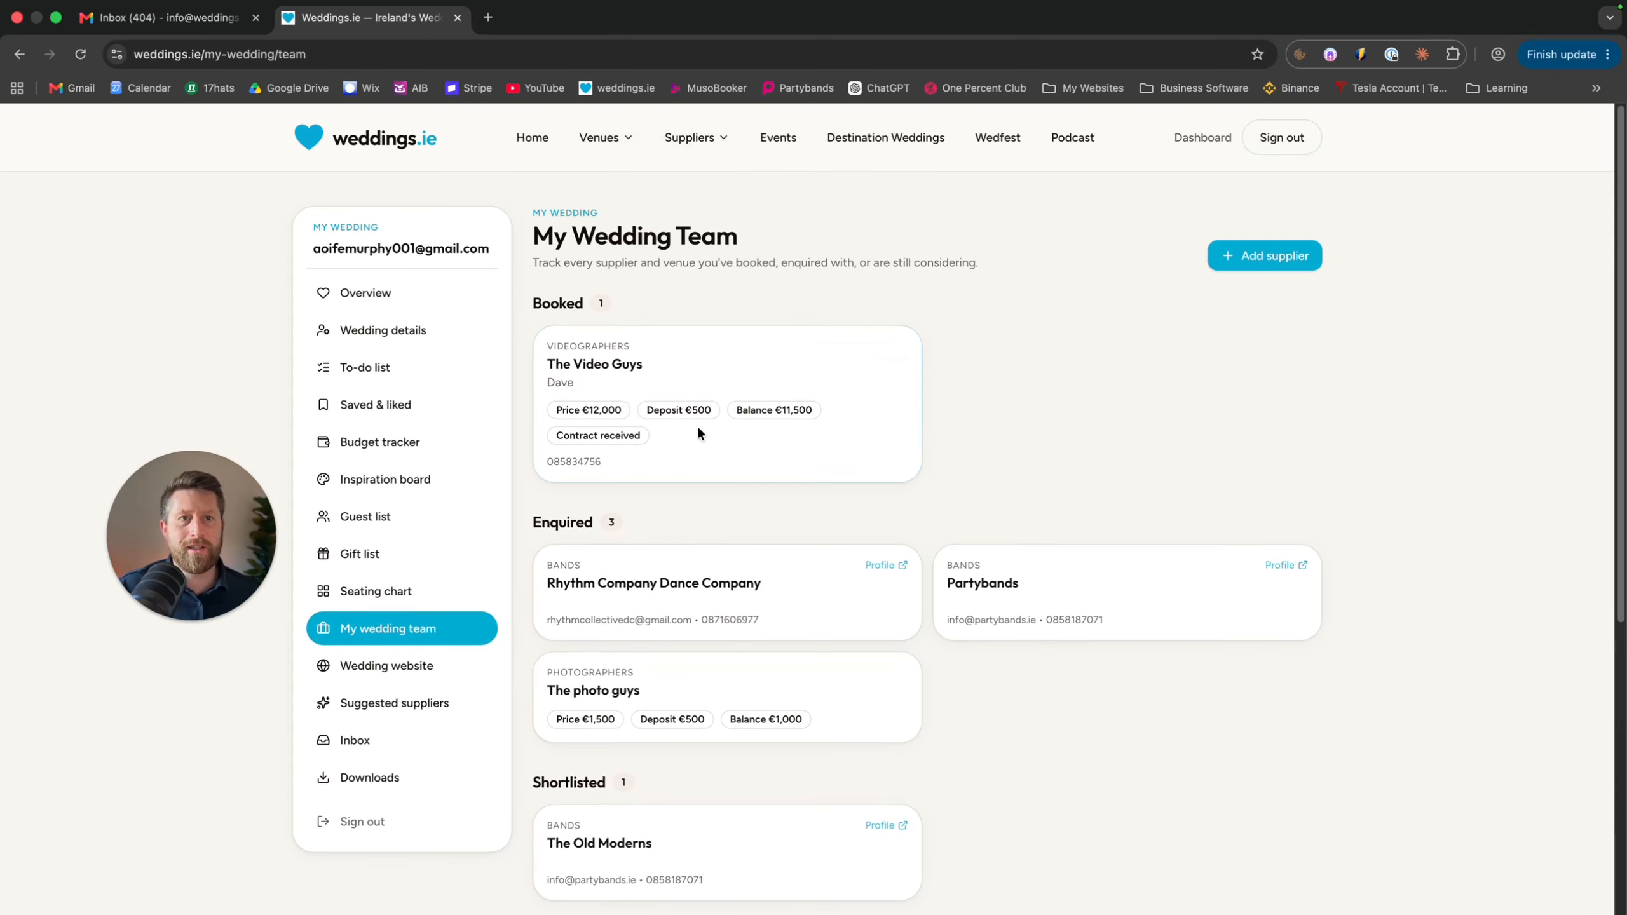
{"action": "left_click", "coordinate": [409, 405]}
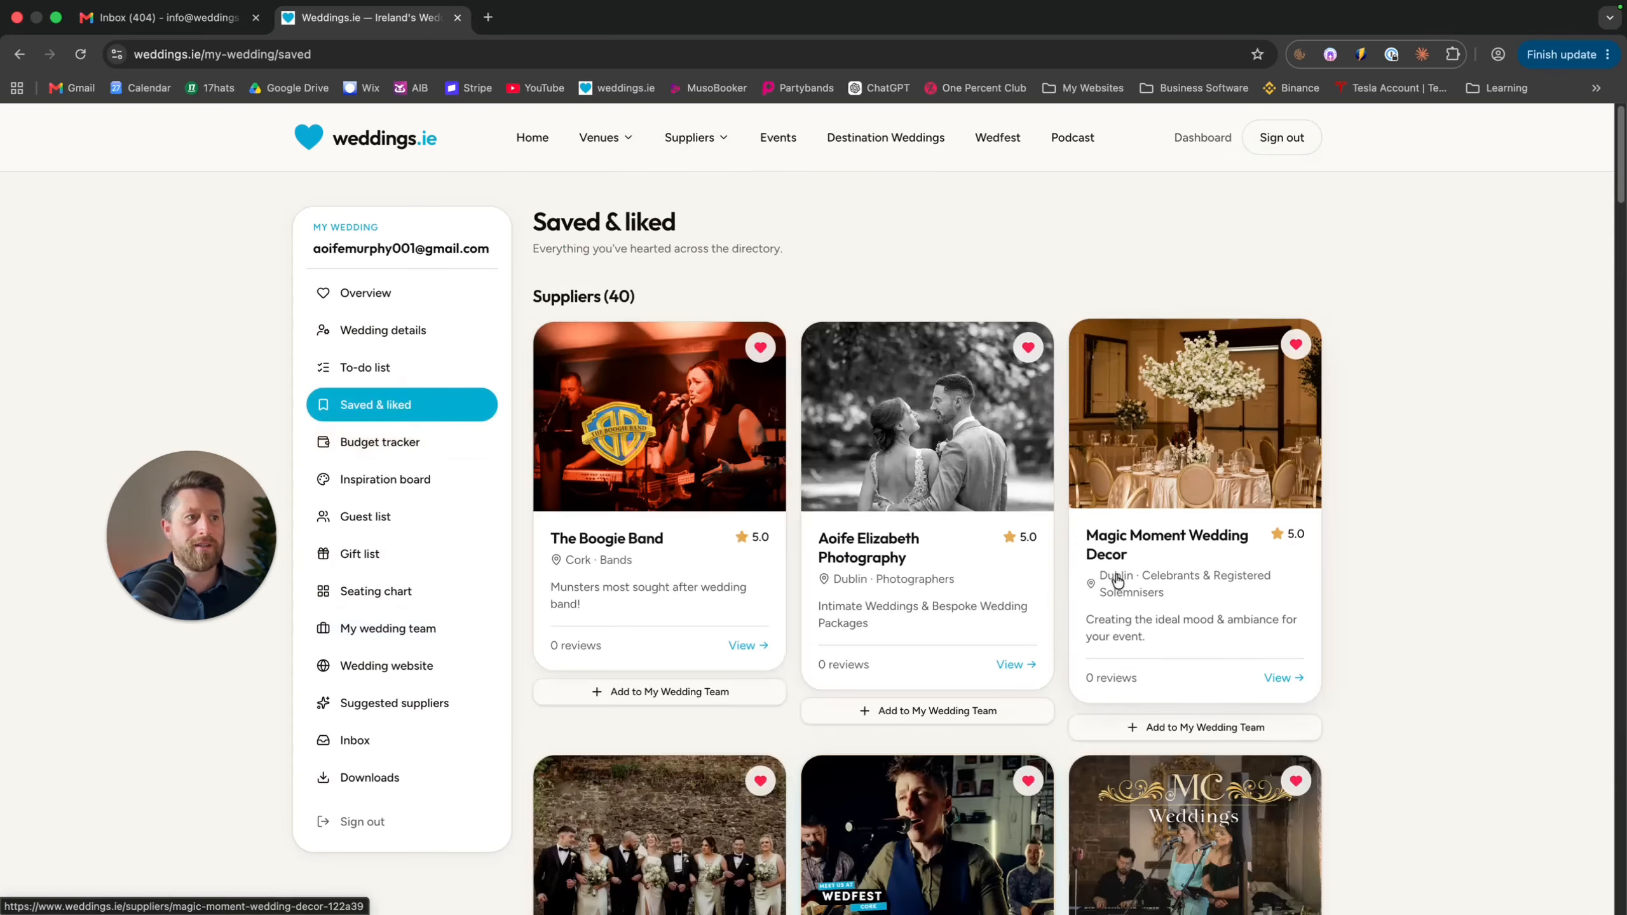
{"action": "scroll", "coordinate": [848, 517], "scroll_direction": "down", "scroll_amount": 15}
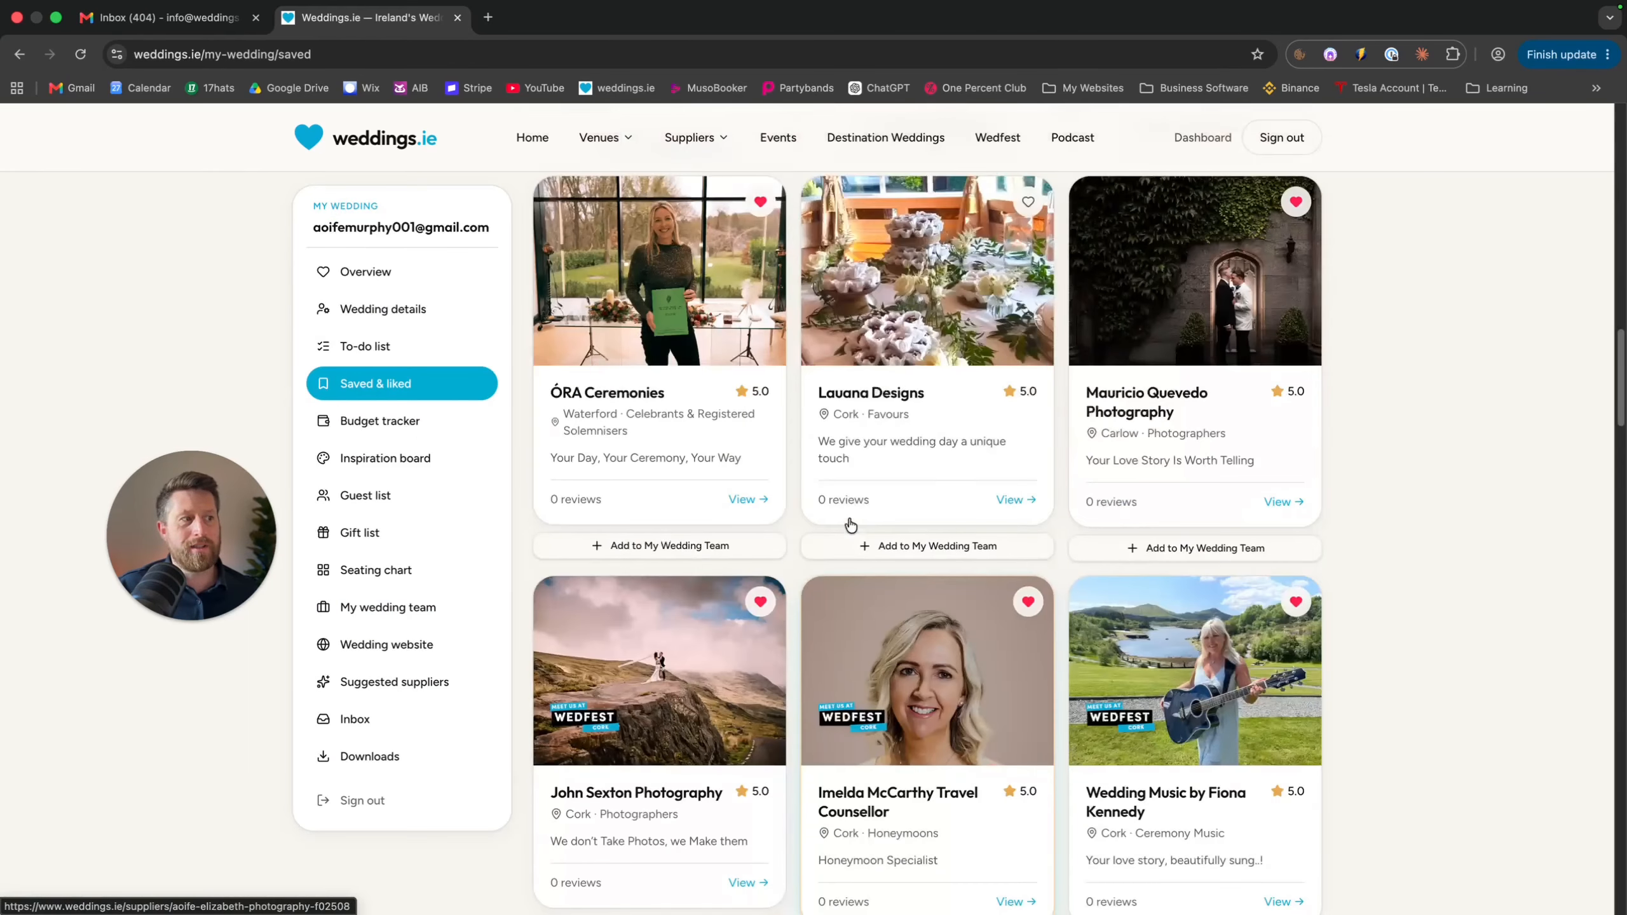
{"action": "scroll", "coordinate": [1118, 628], "scroll_direction": "down", "scroll_amount": 3}
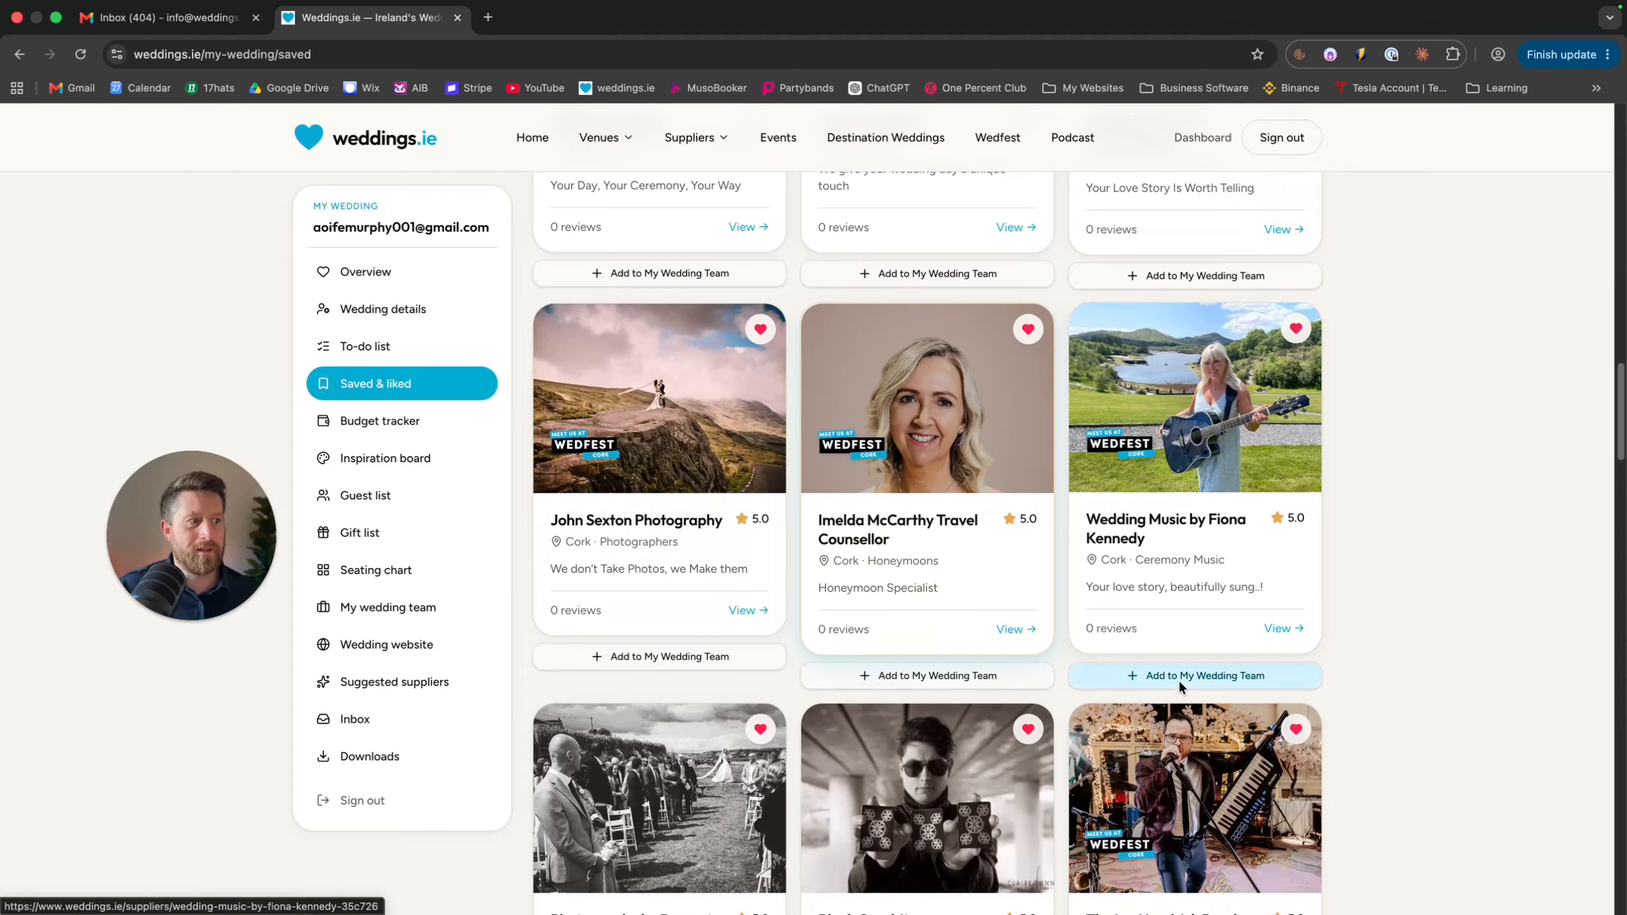
{"action": "left_click", "coordinate": [1143, 674]}
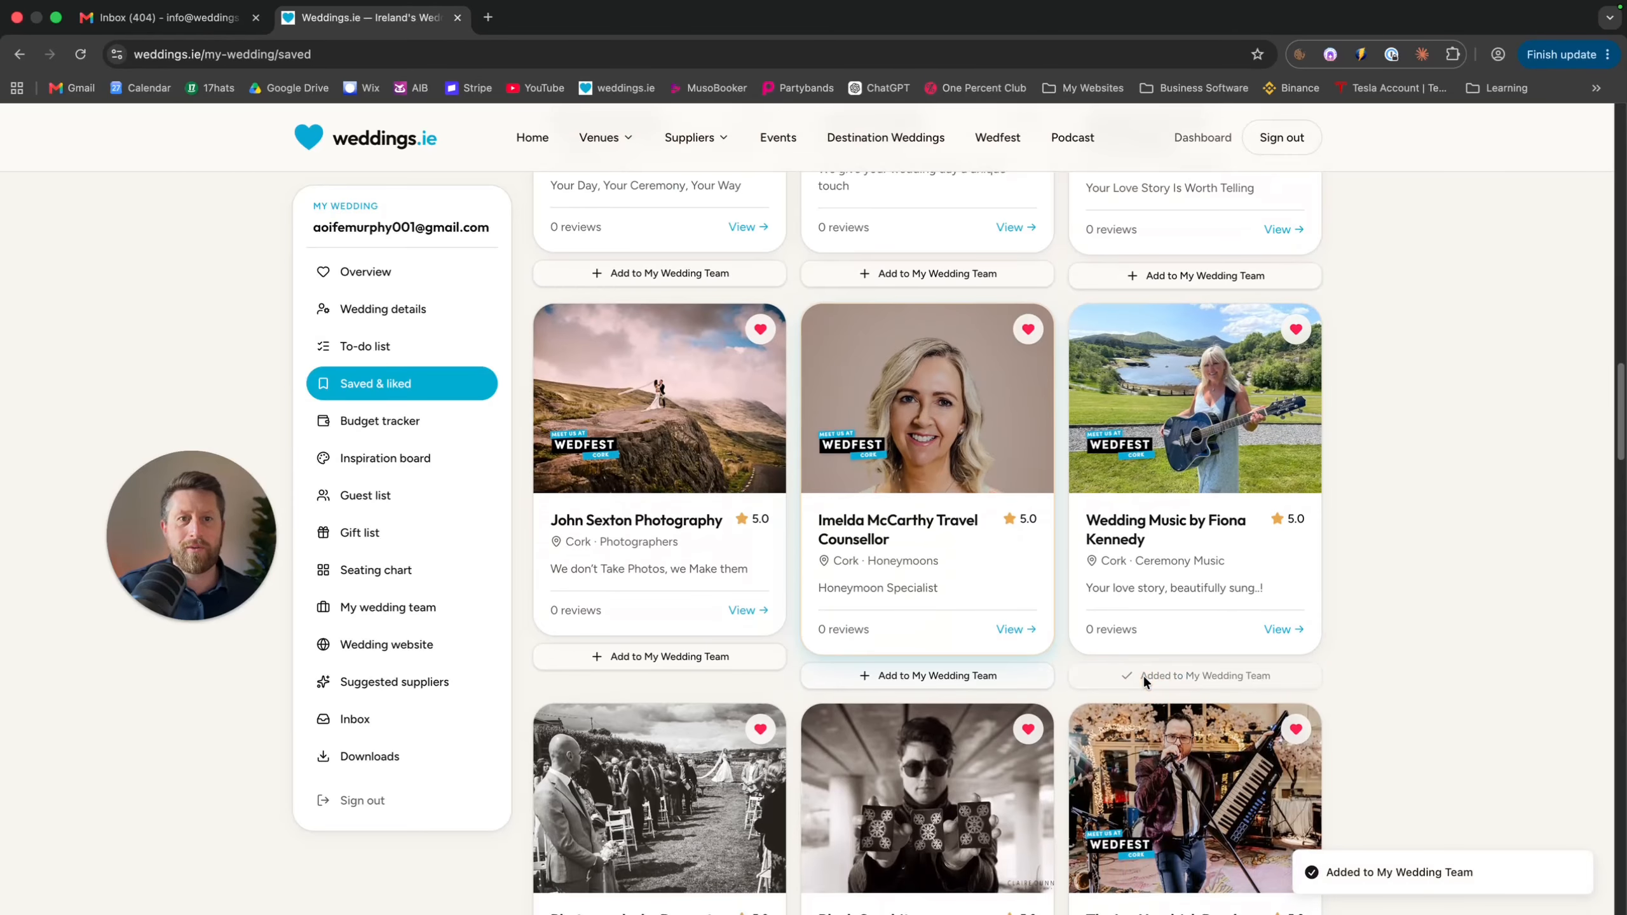
{"action": "left_click", "coordinate": [332, 609]}
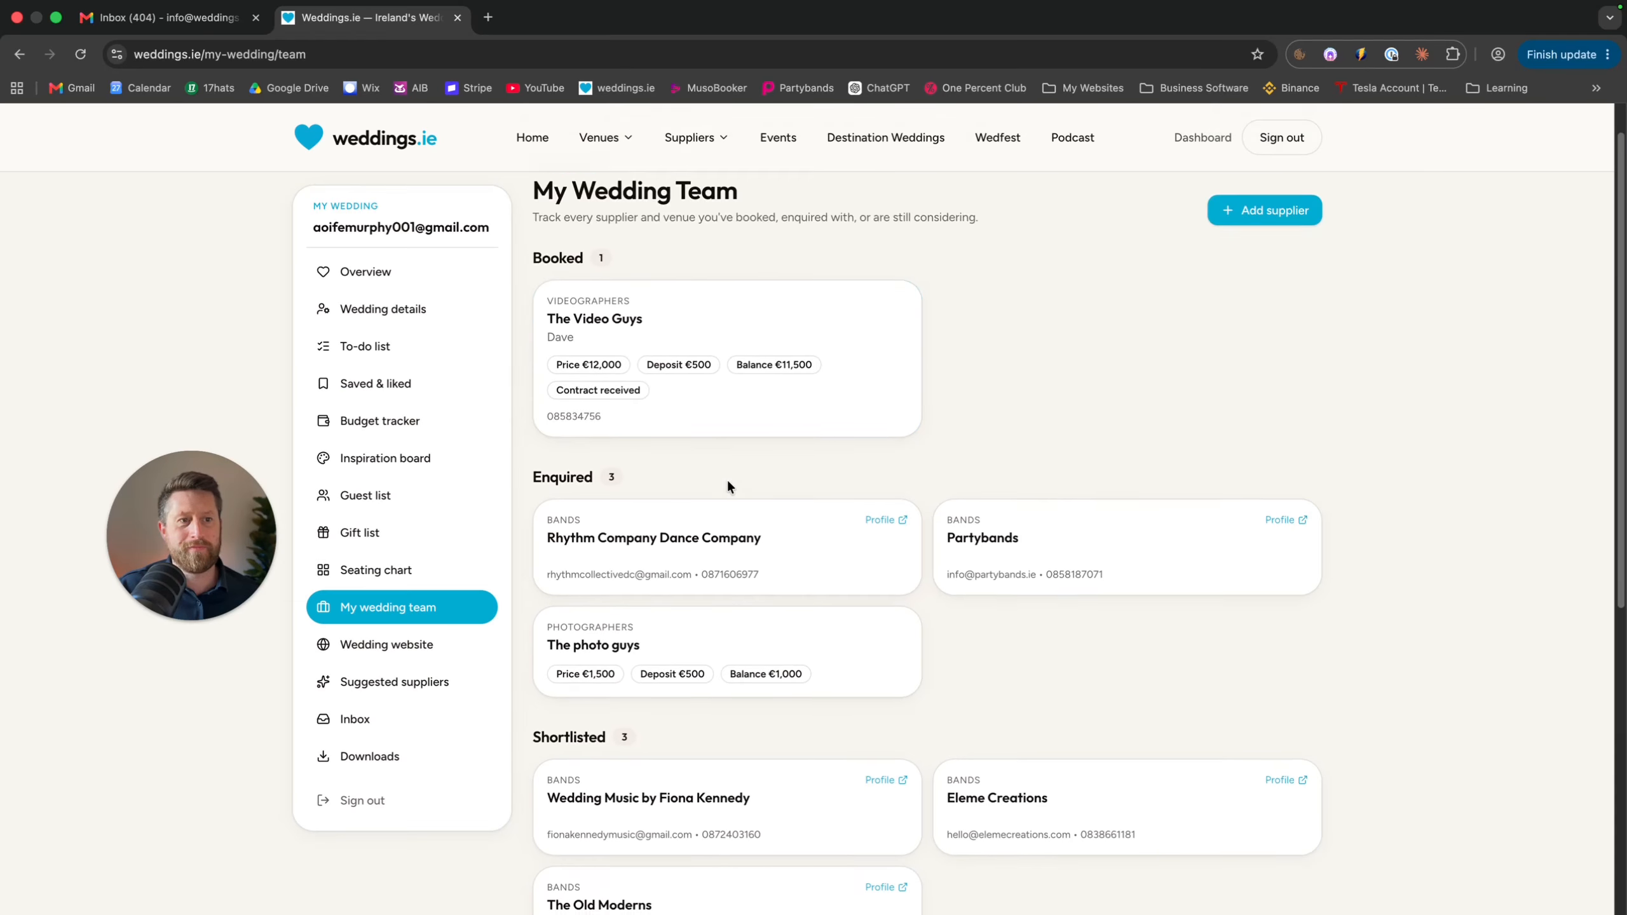
Set the ceremony-music supplier's status to Booked, switch on Contract received, and save
{"action": "scroll", "coordinate": [728, 484], "scroll_direction": "down", "scroll_amount": 5}
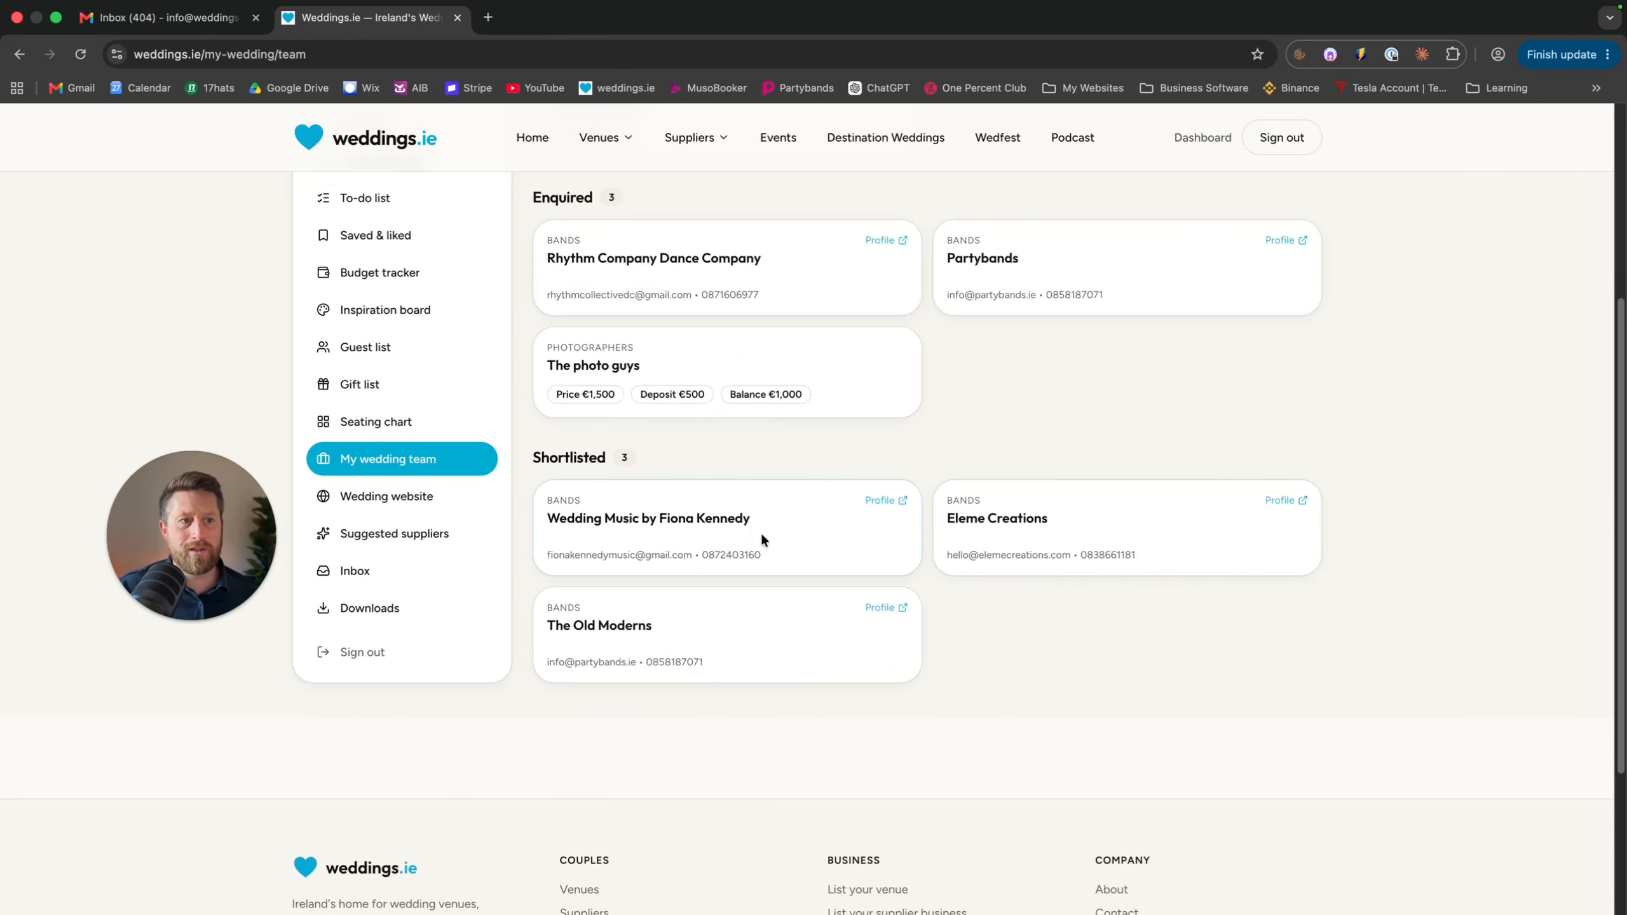
{"action": "left_click", "coordinate": [690, 511]}
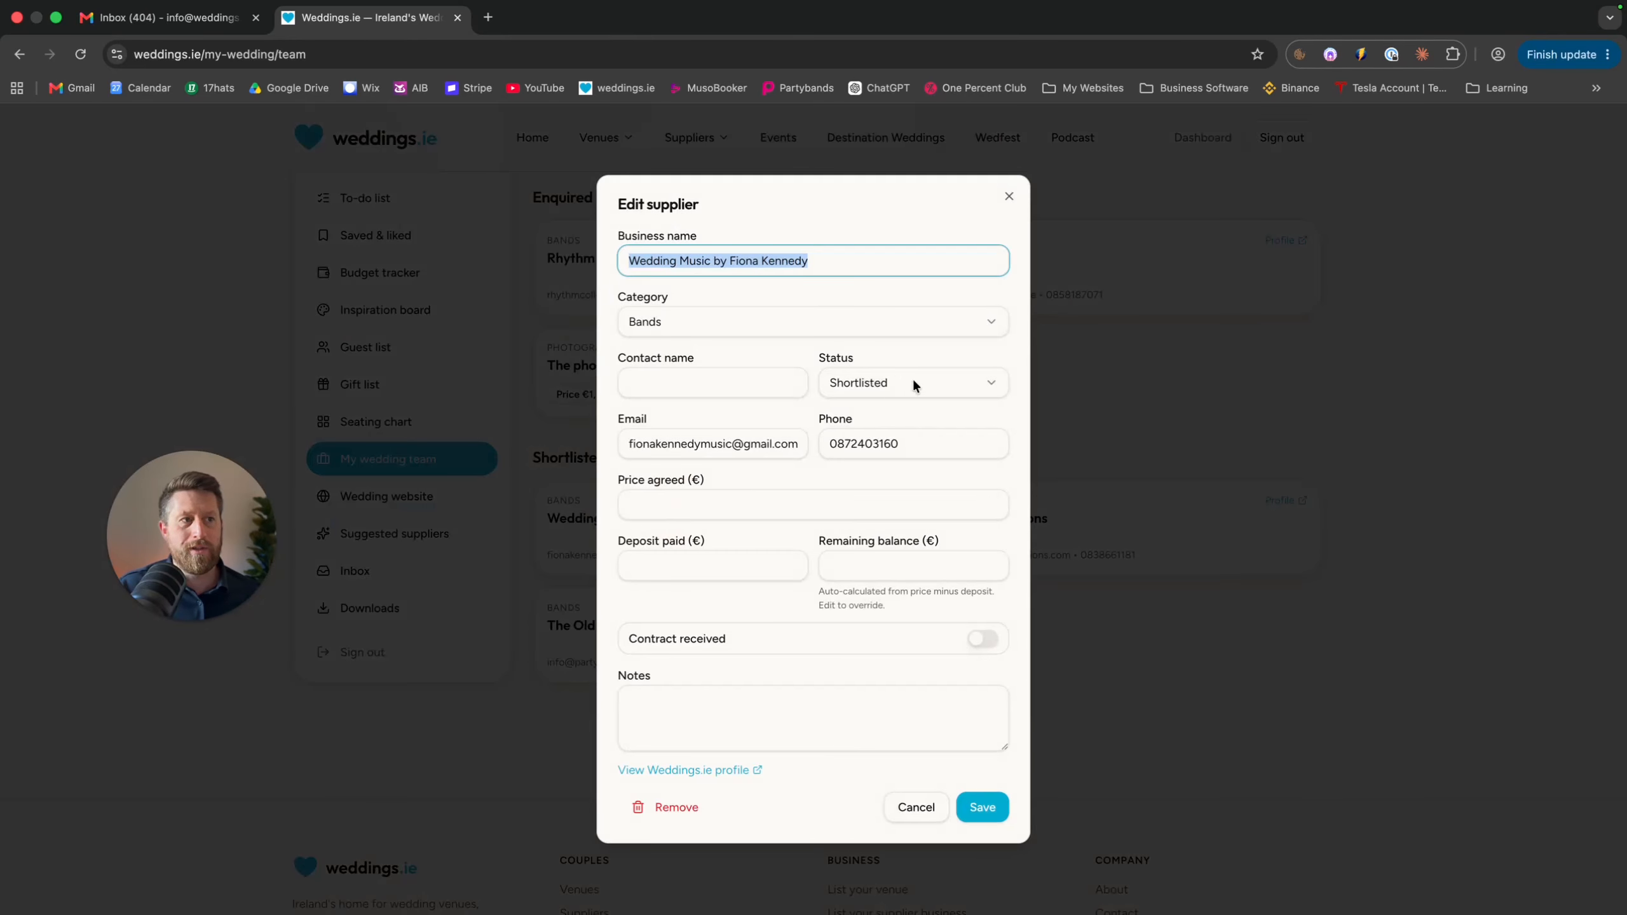
{"action": "left_click", "coordinate": [914, 383]}
{"action": "left_click", "coordinate": [914, 417]}
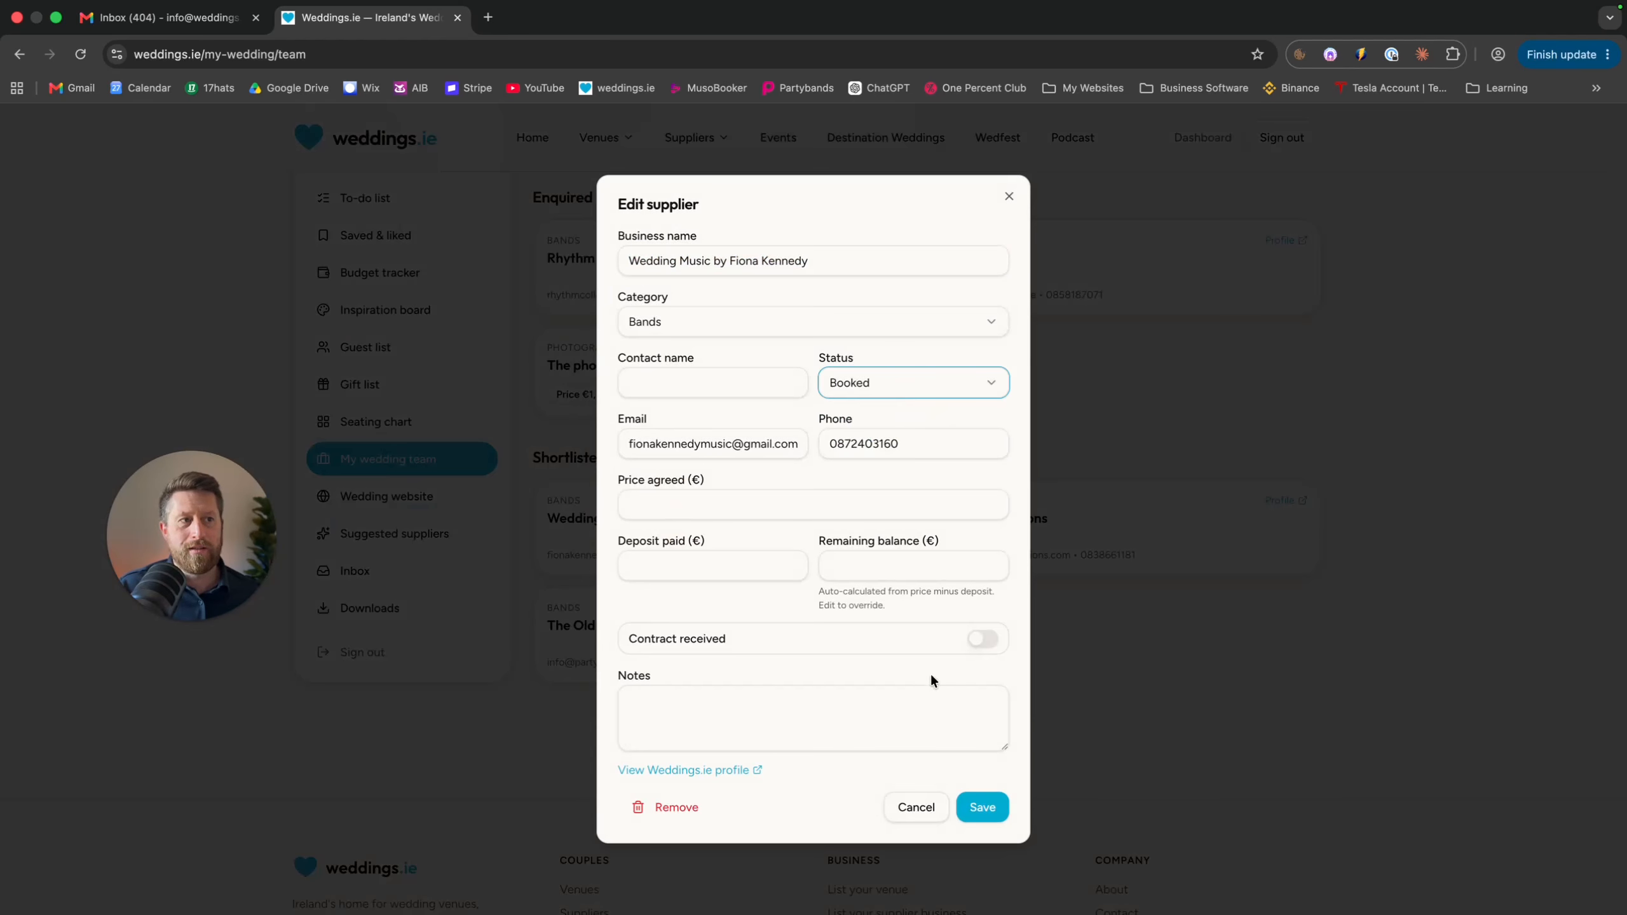
{"action": "left_click", "coordinate": [800, 718]}
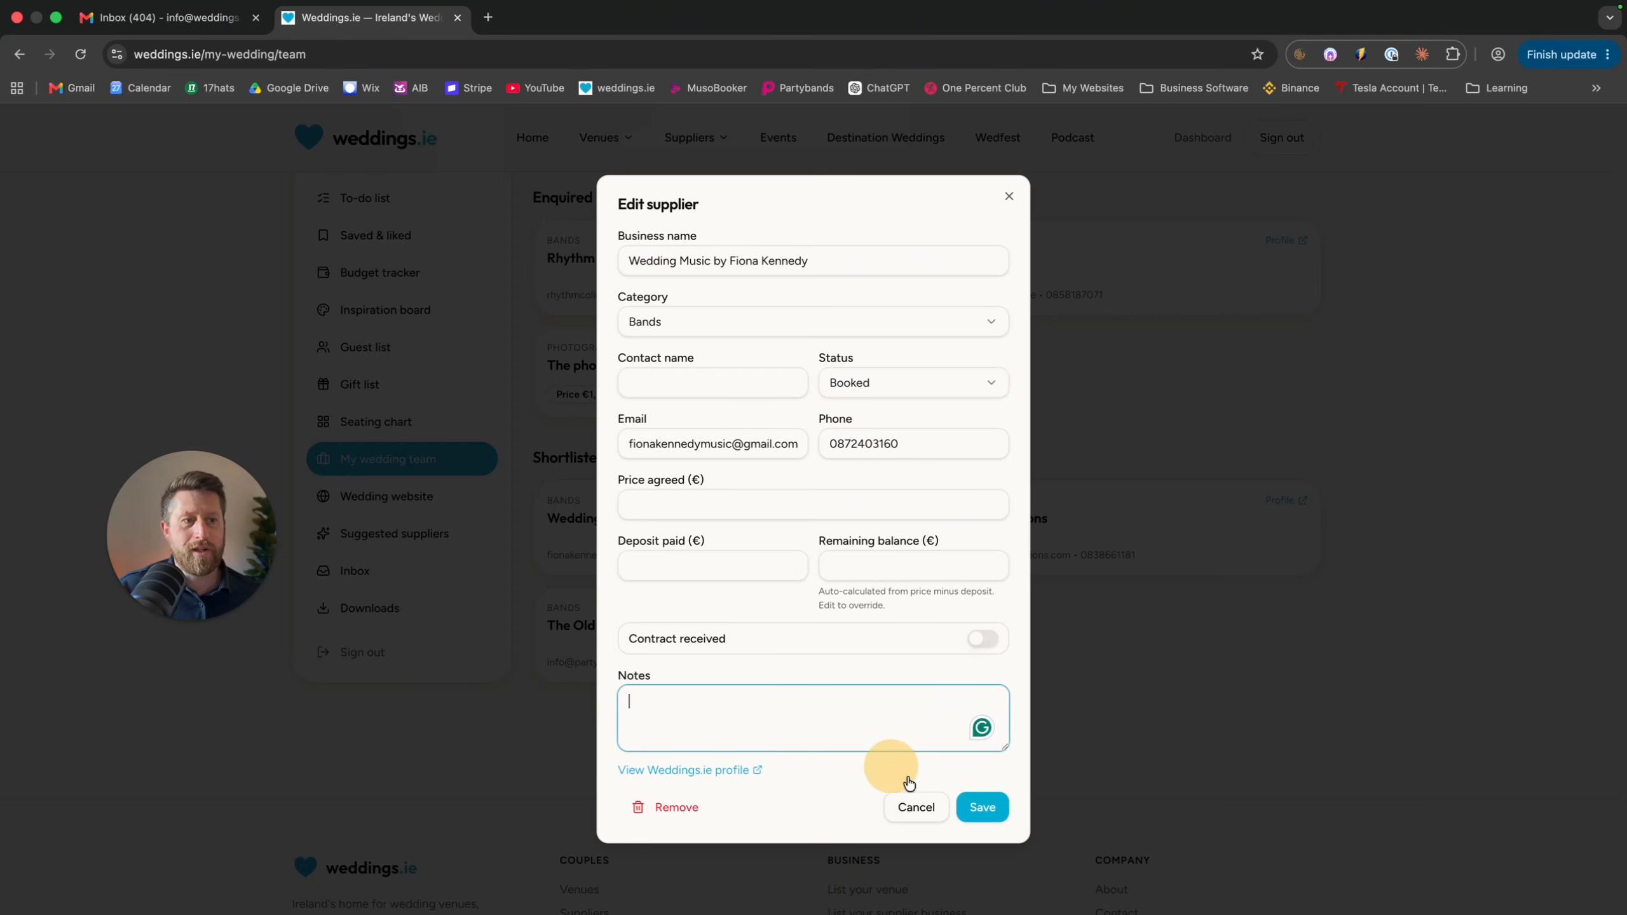
{"action": "left_click", "coordinate": [982, 641]}
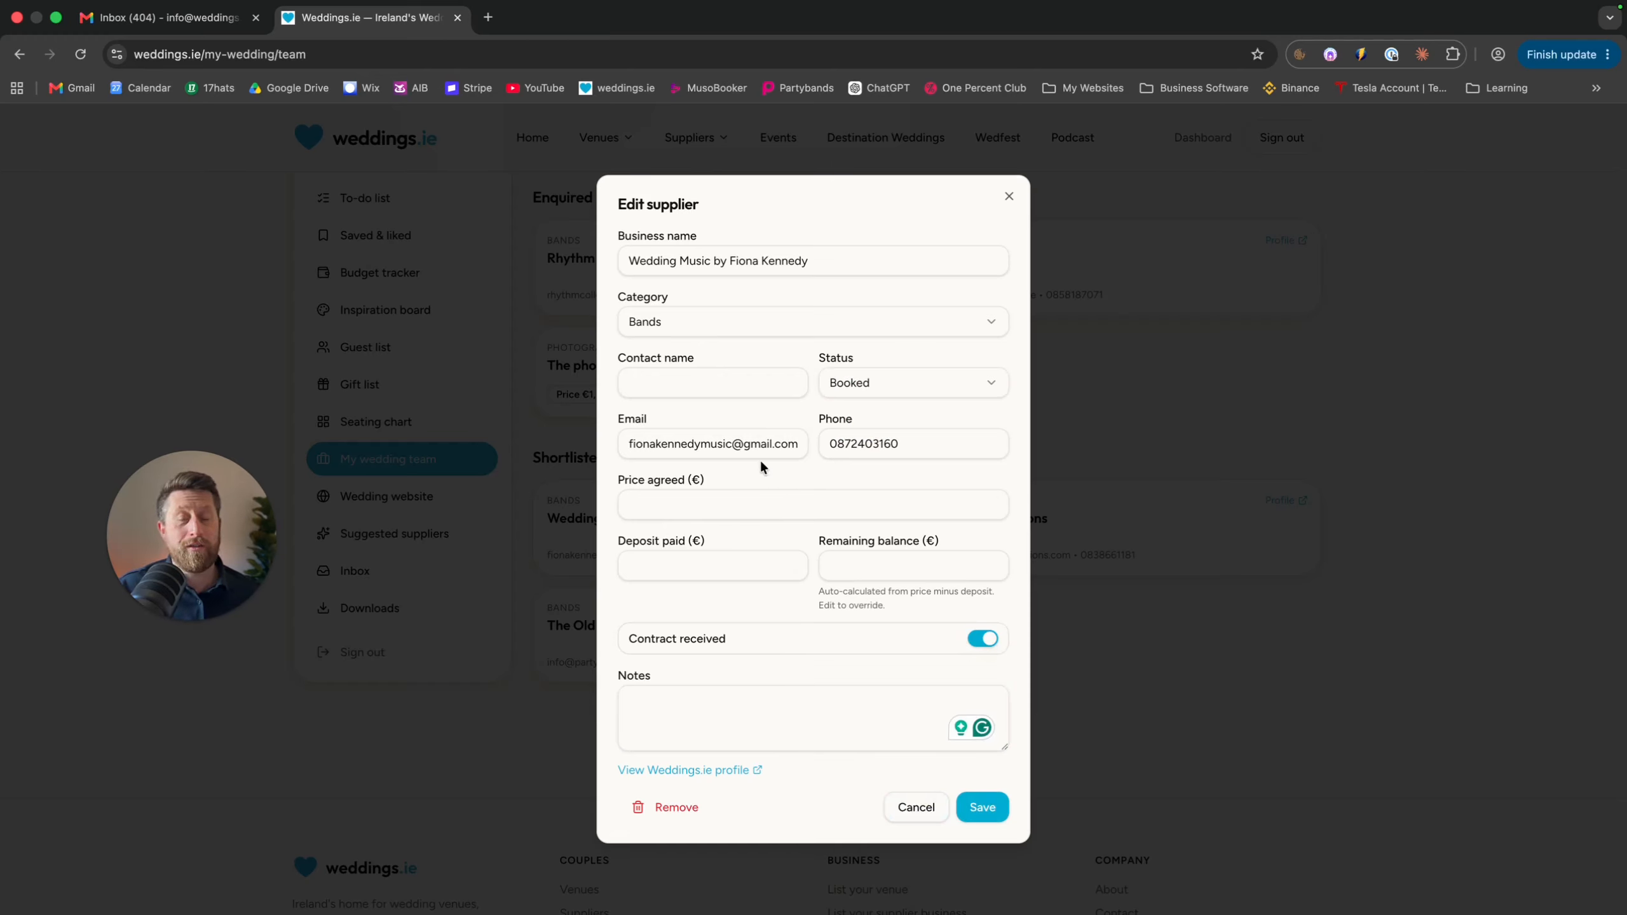
{"action": "left_click", "coordinate": [694, 456]}
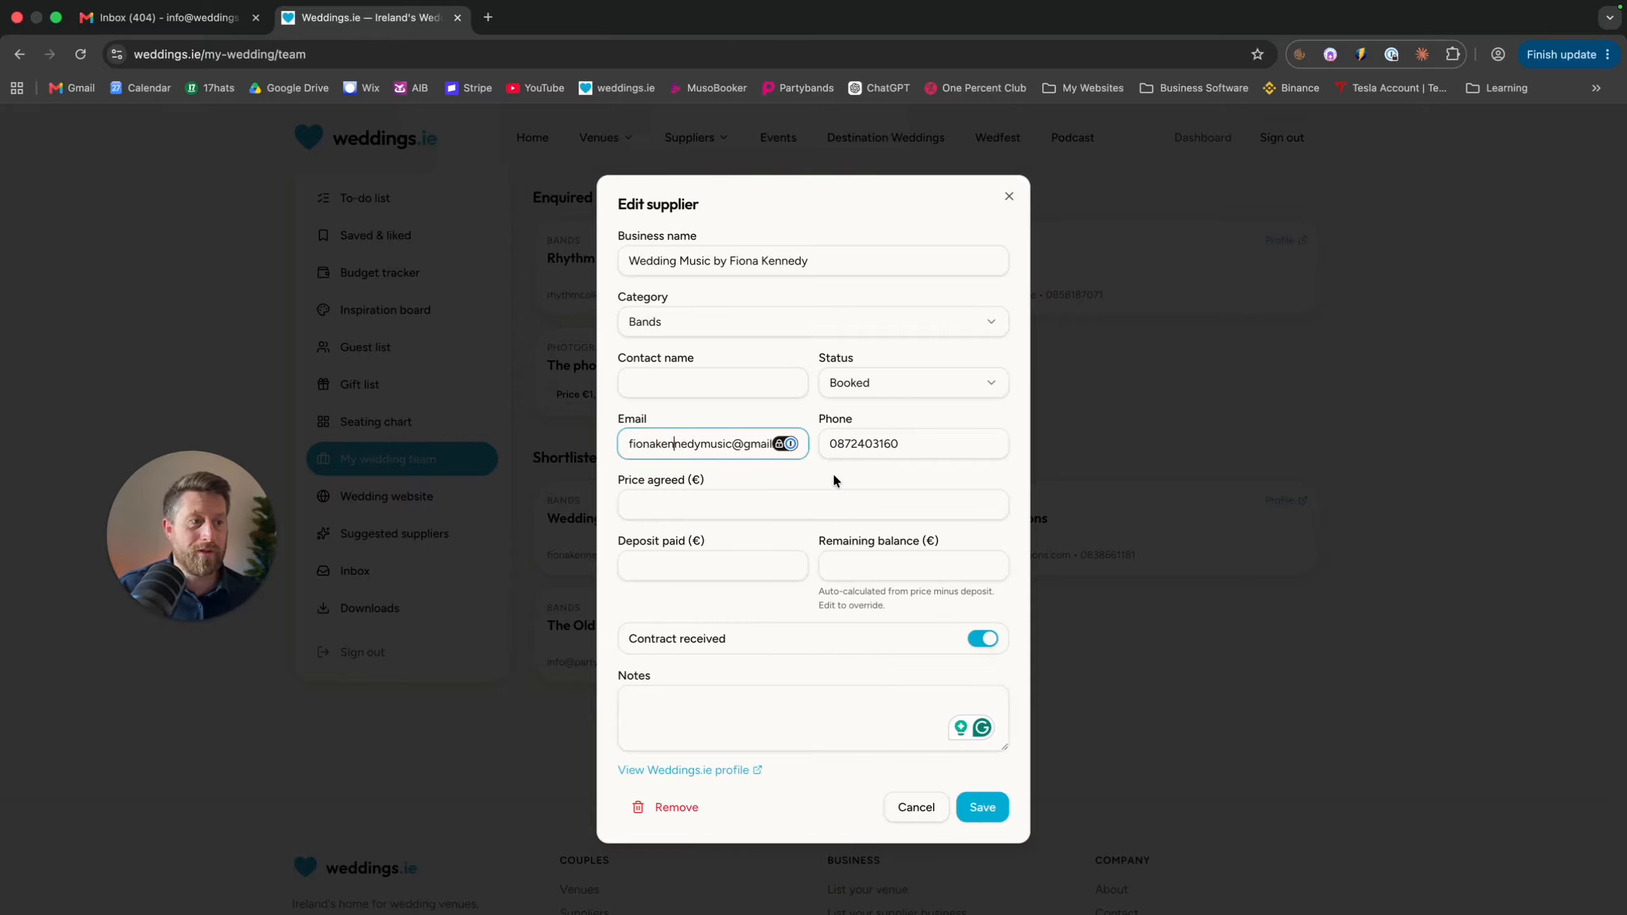
{"action": "left_click", "coordinate": [983, 804]}
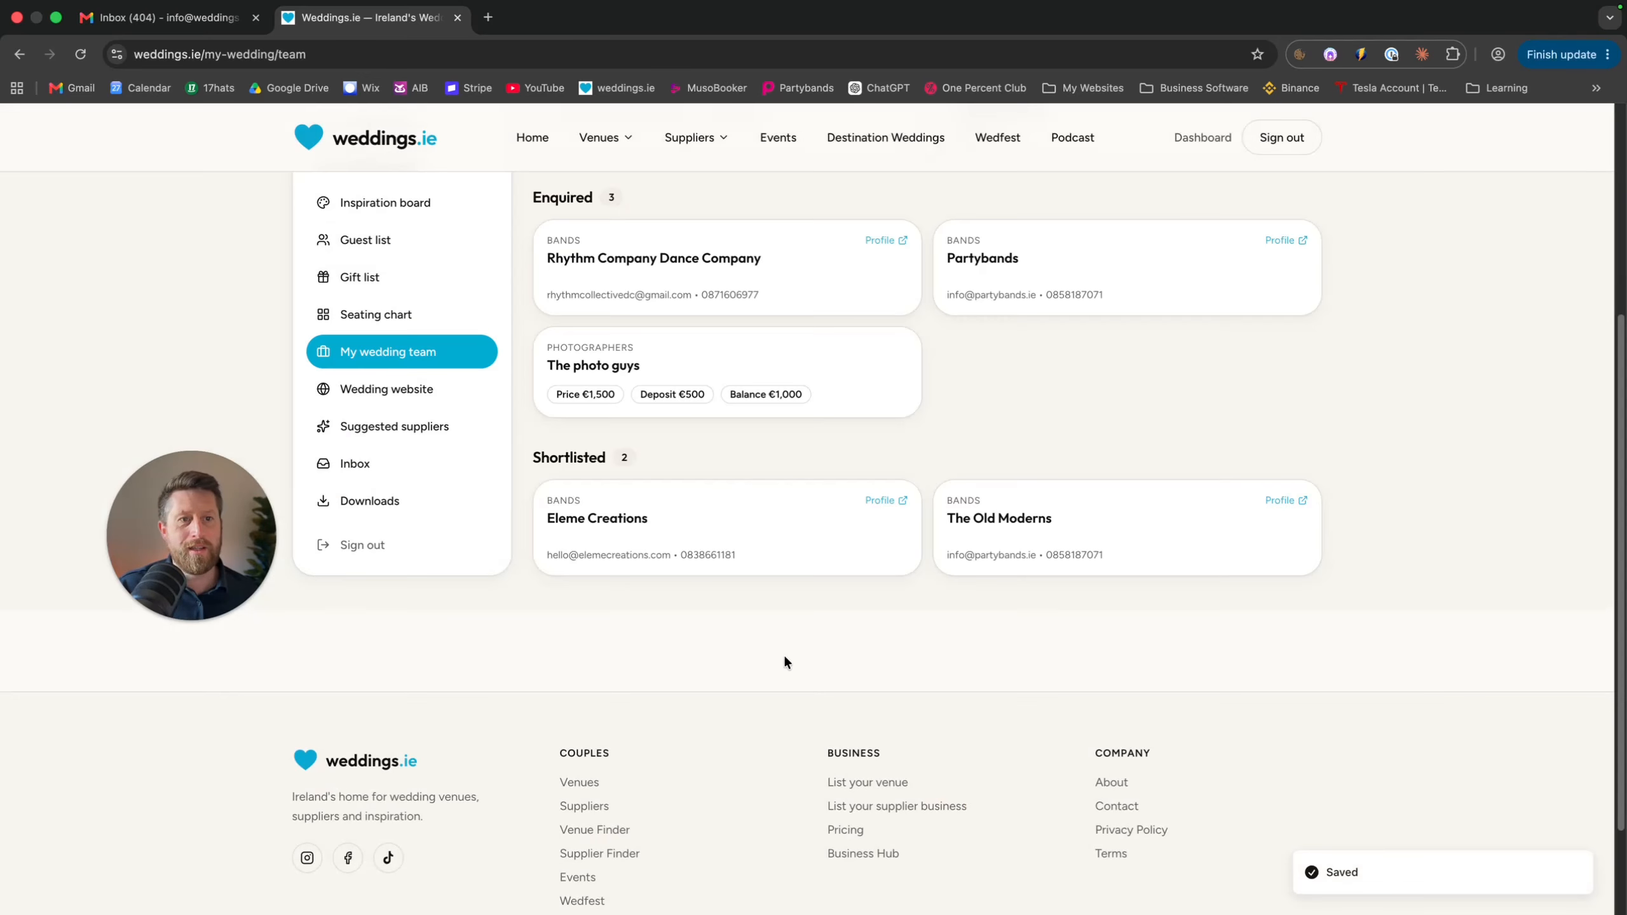
{"action": "scroll", "coordinate": [796, 634], "scroll_direction": "up", "scroll_amount": 5}
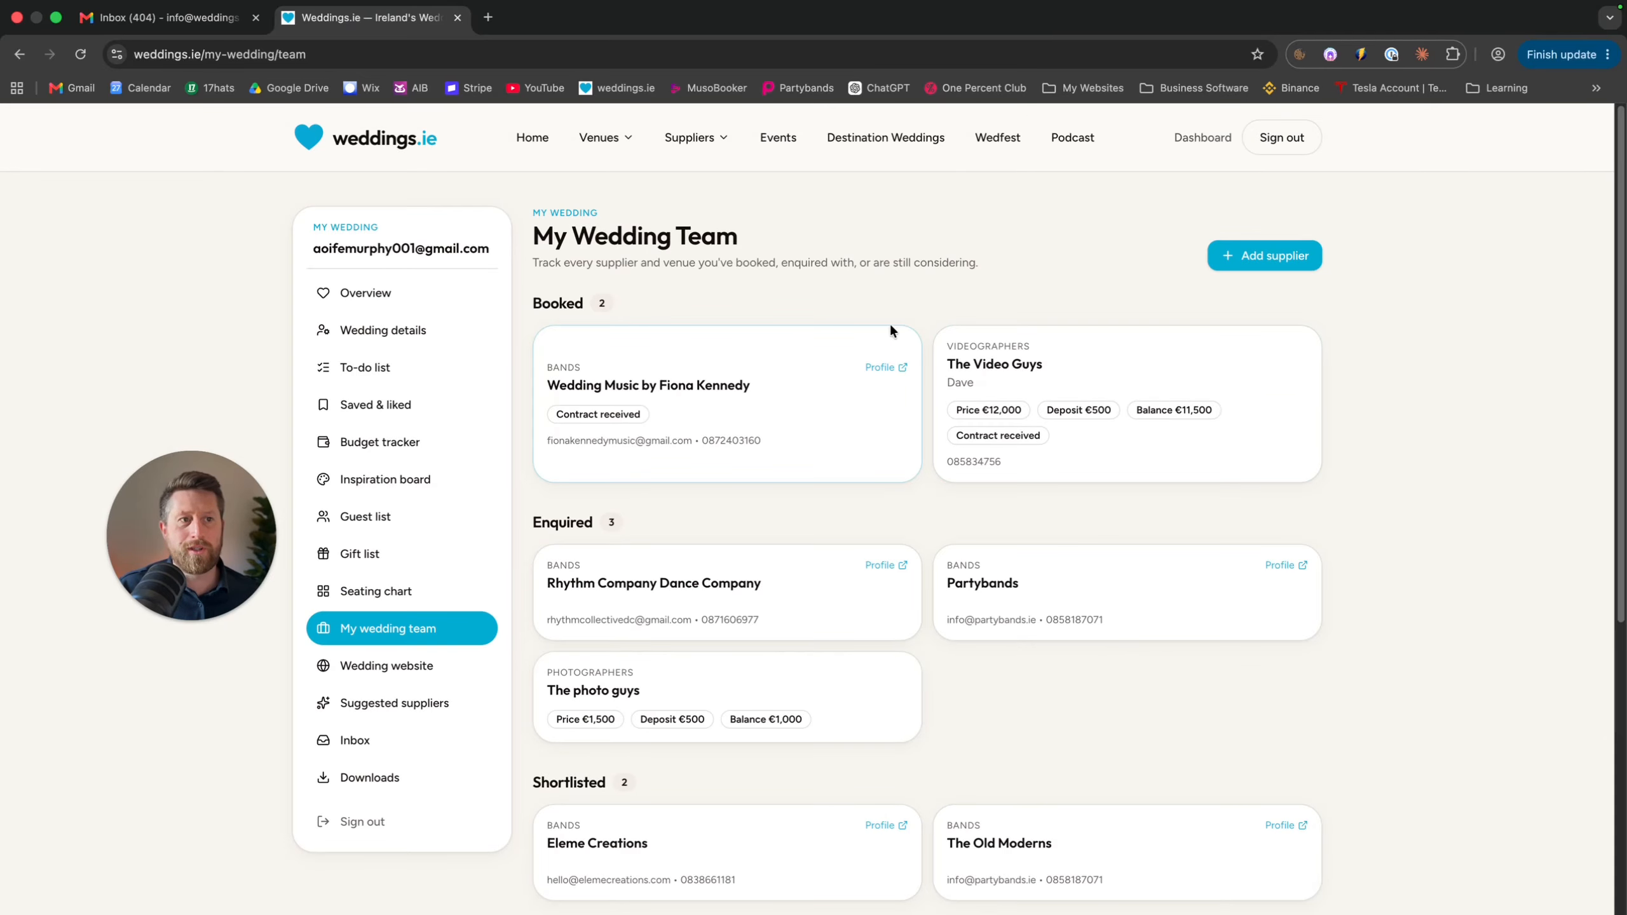
Go to the Gift list page, which shows nine guests and no gifts received yet
{"action": "left_click", "coordinate": [410, 551]}
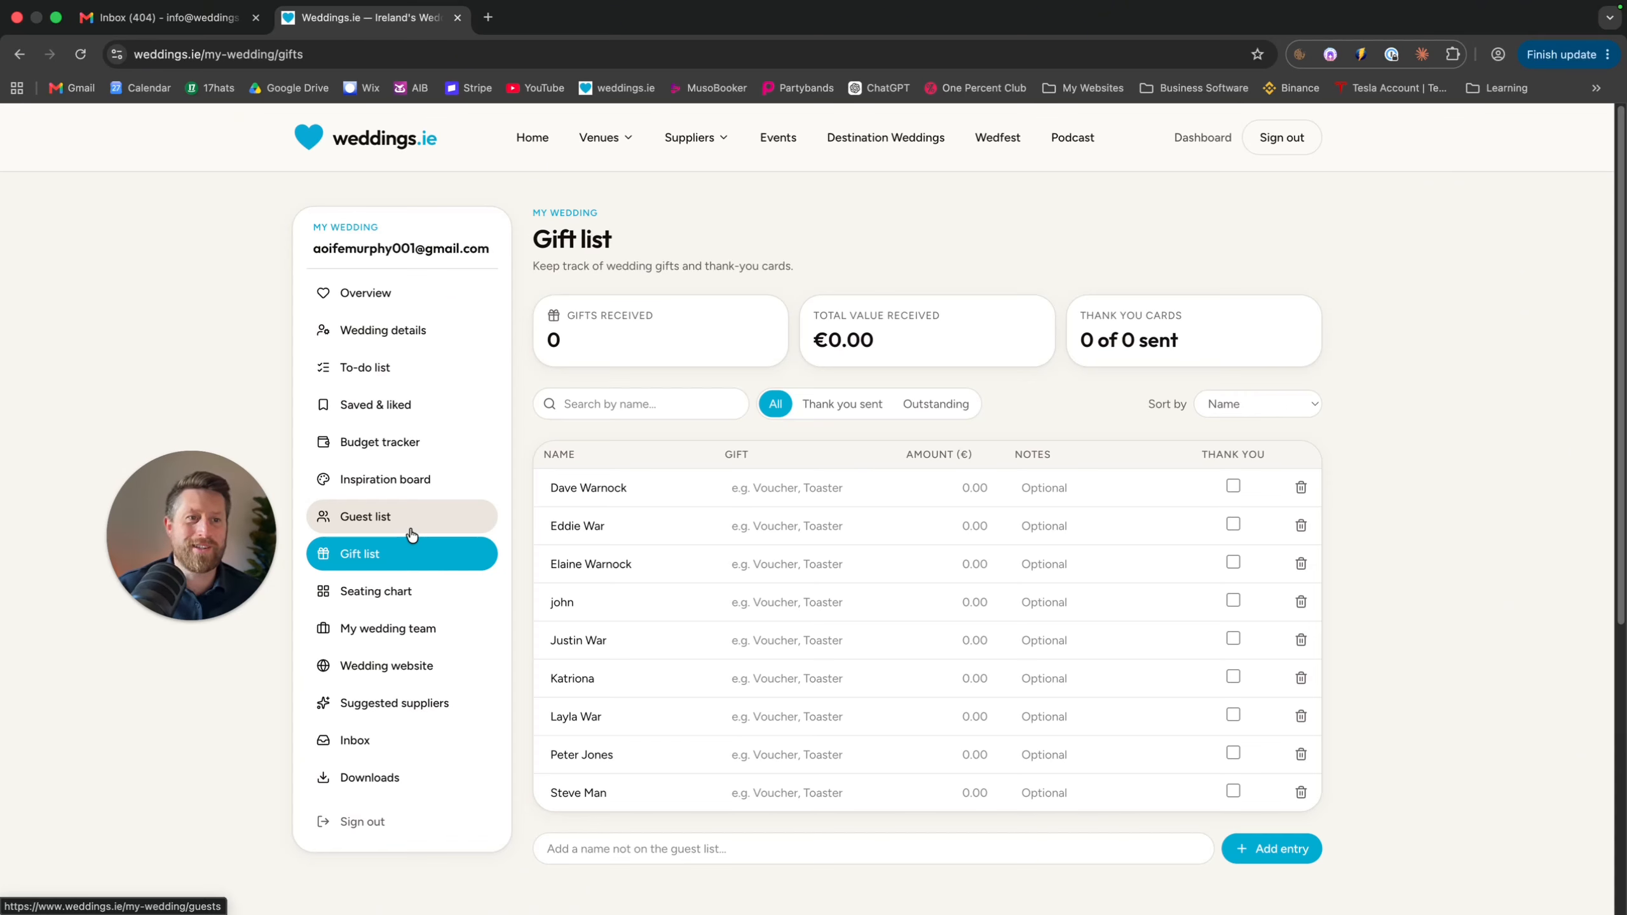
Try the gift list name search and highlight the thank-you cards count (0 of 0)
{"action": "left_click", "coordinate": [619, 404]}
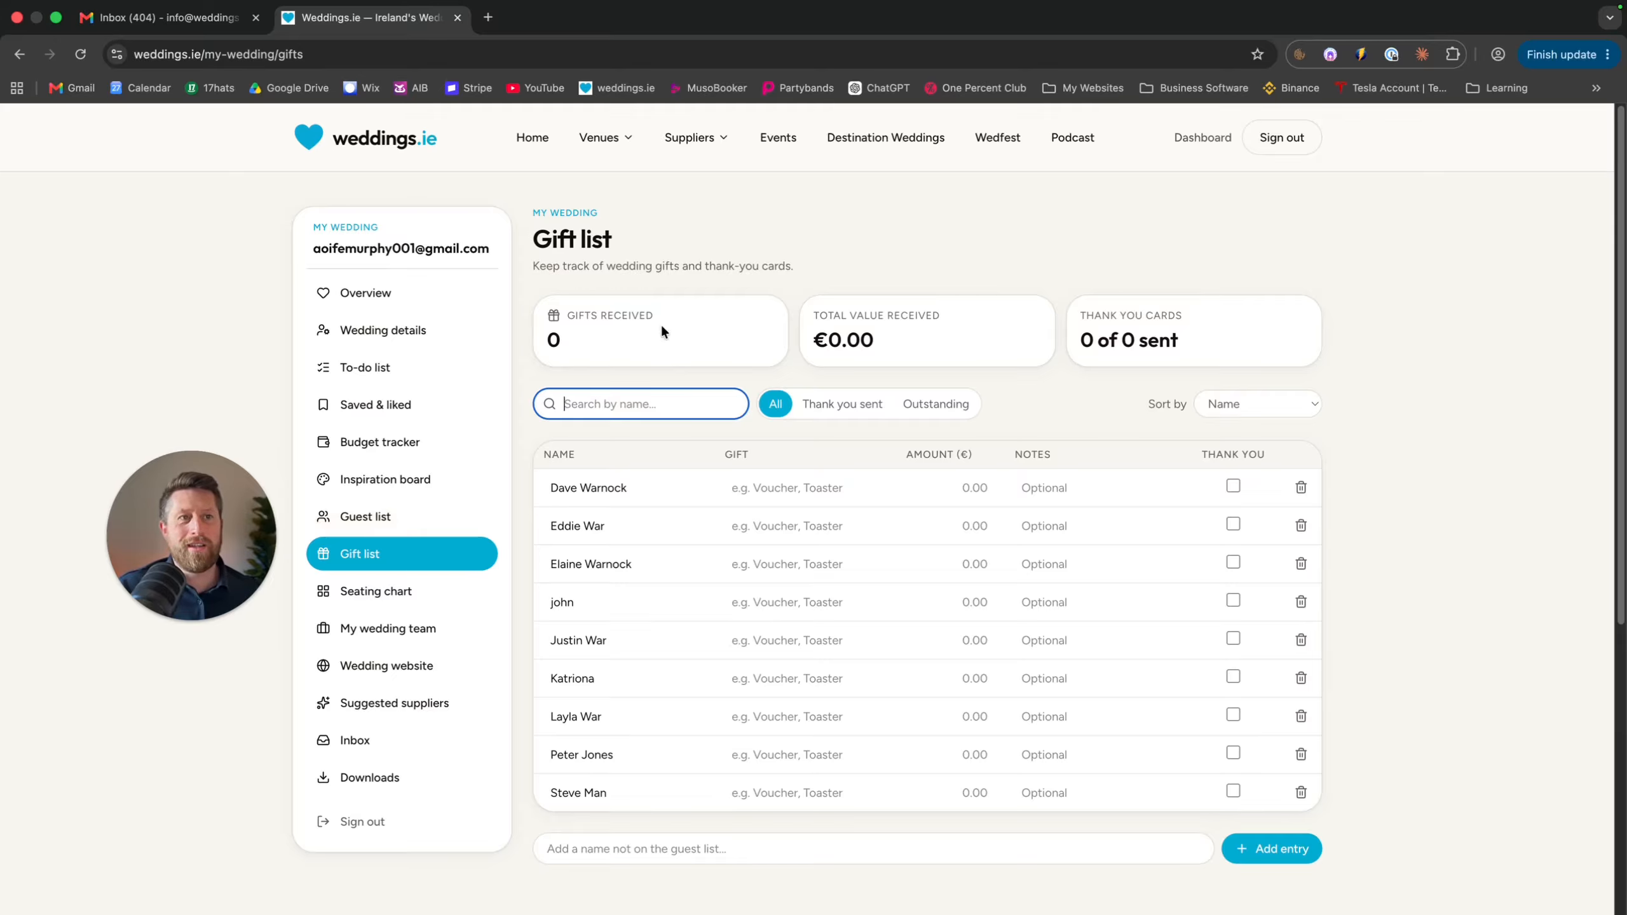
{"action": "left_click", "coordinate": [622, 335]}
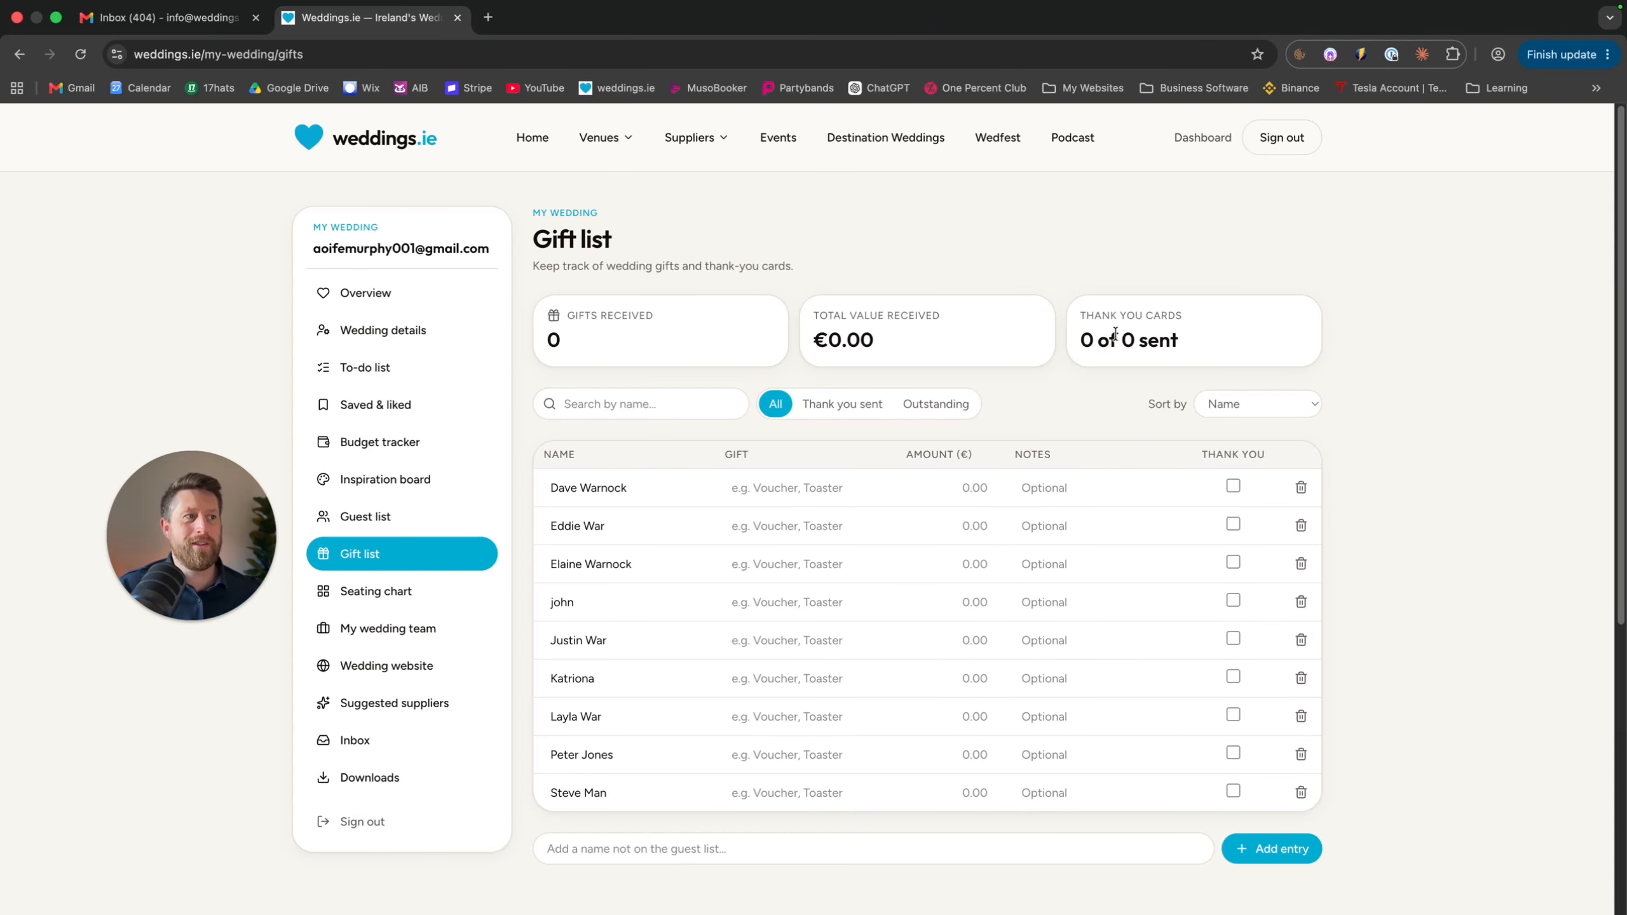
{"action": "left_click_drag", "start_coordinate": [1148, 339], "coordinate": [1084, 335]}
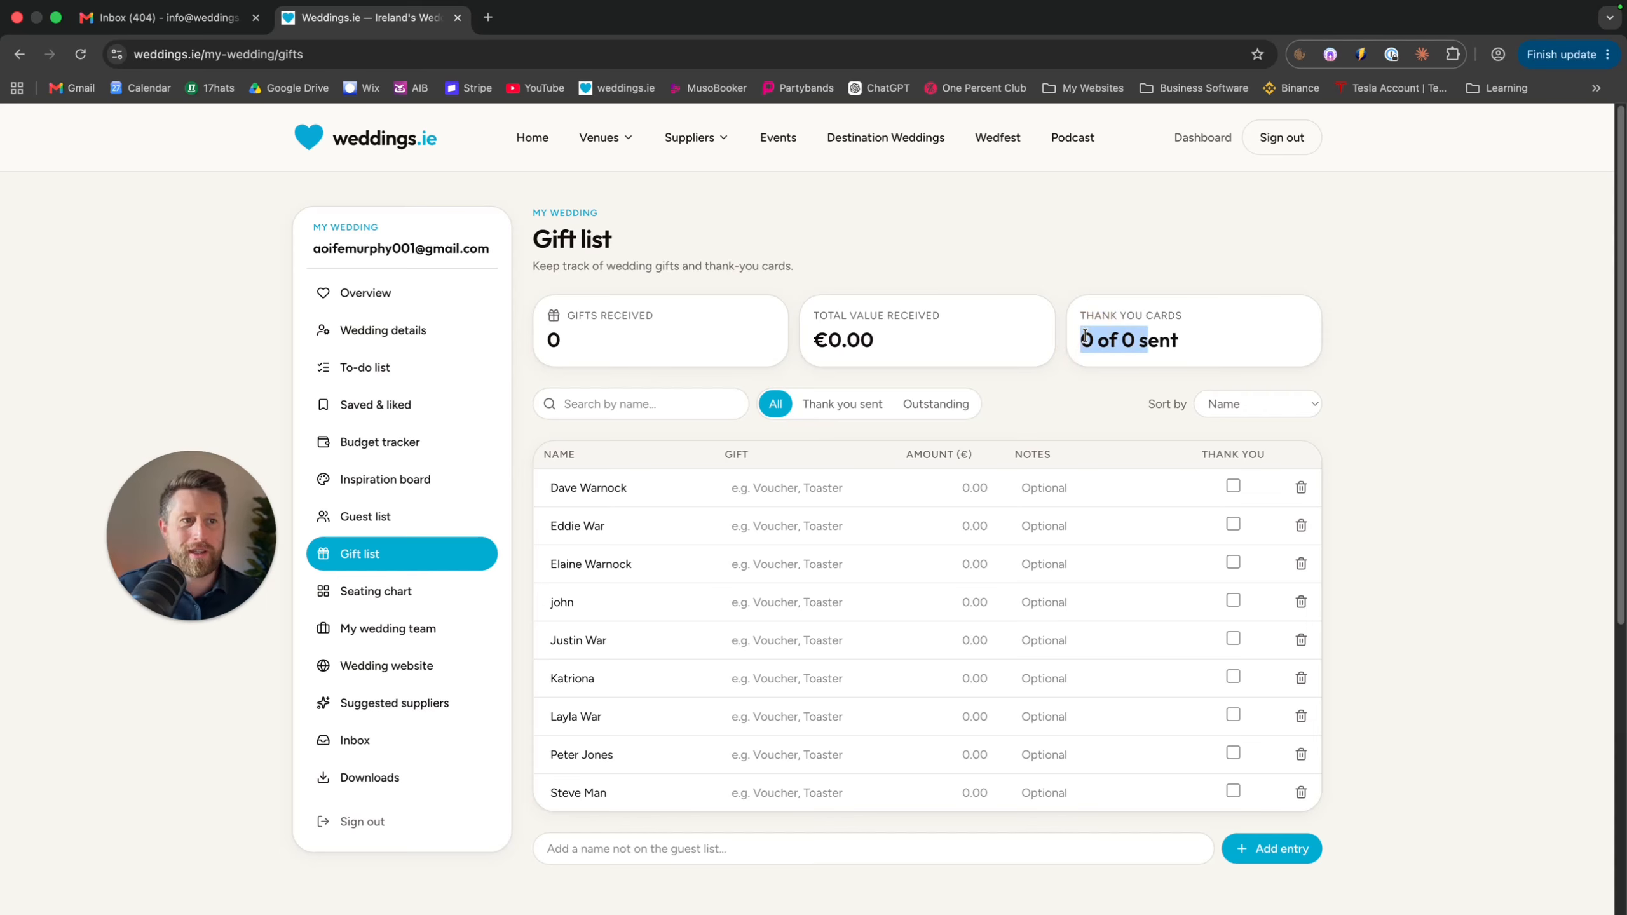
Log a Toaster for the first guest and €100 from the second guest, marked as thanked
{"action": "left_click", "coordinate": [786, 488]}
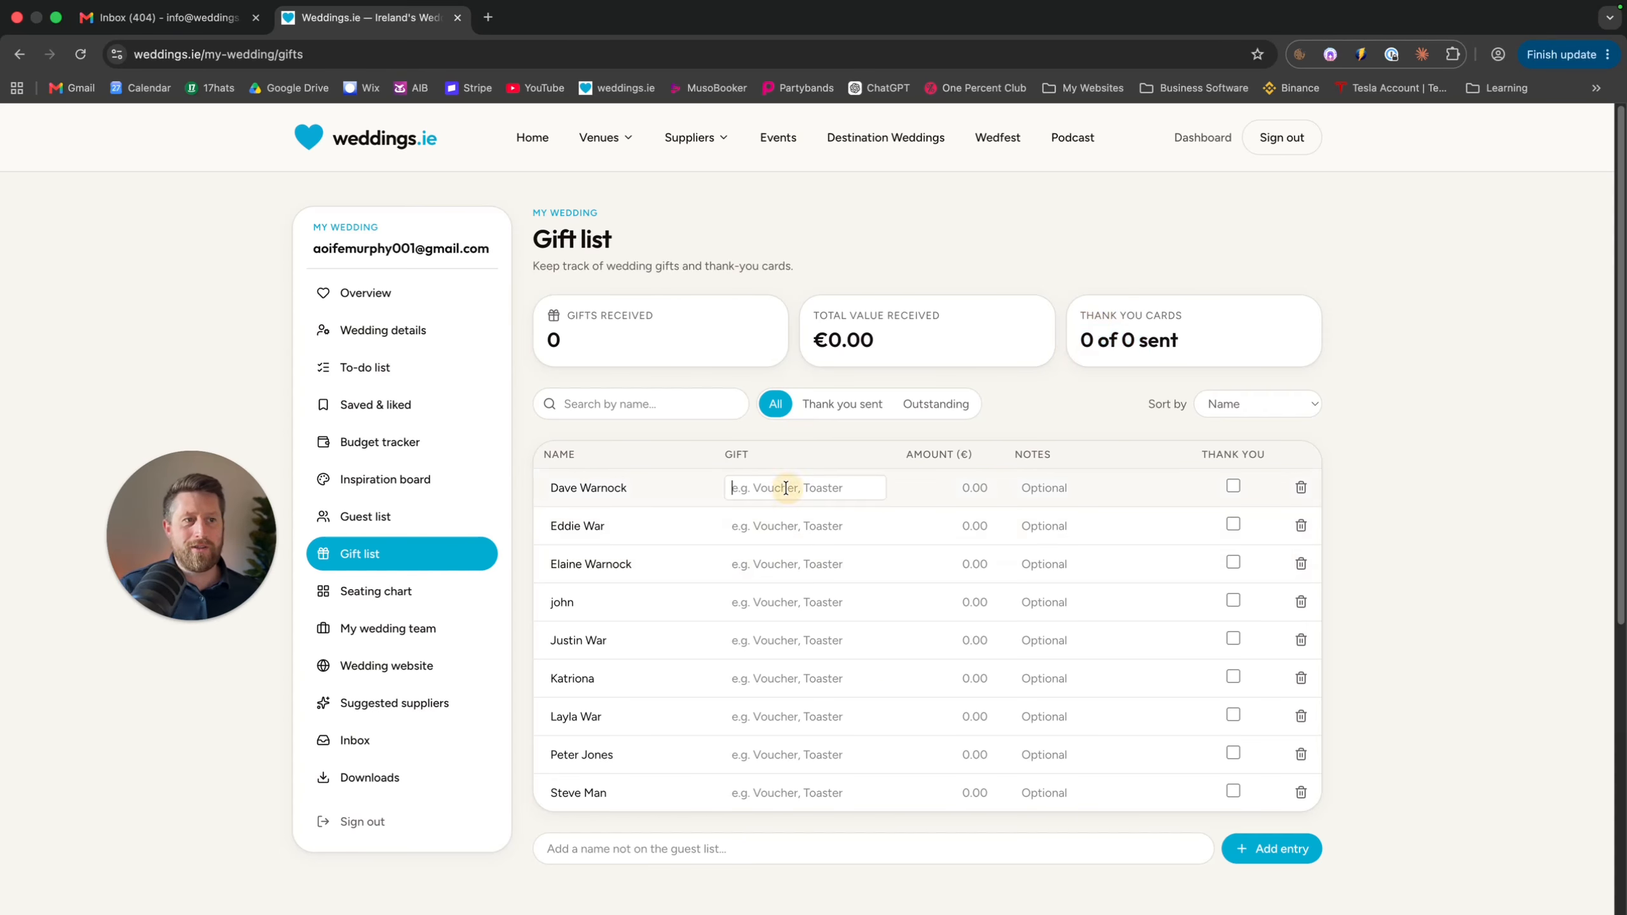
{"action": "type", "text": "Toaster"}
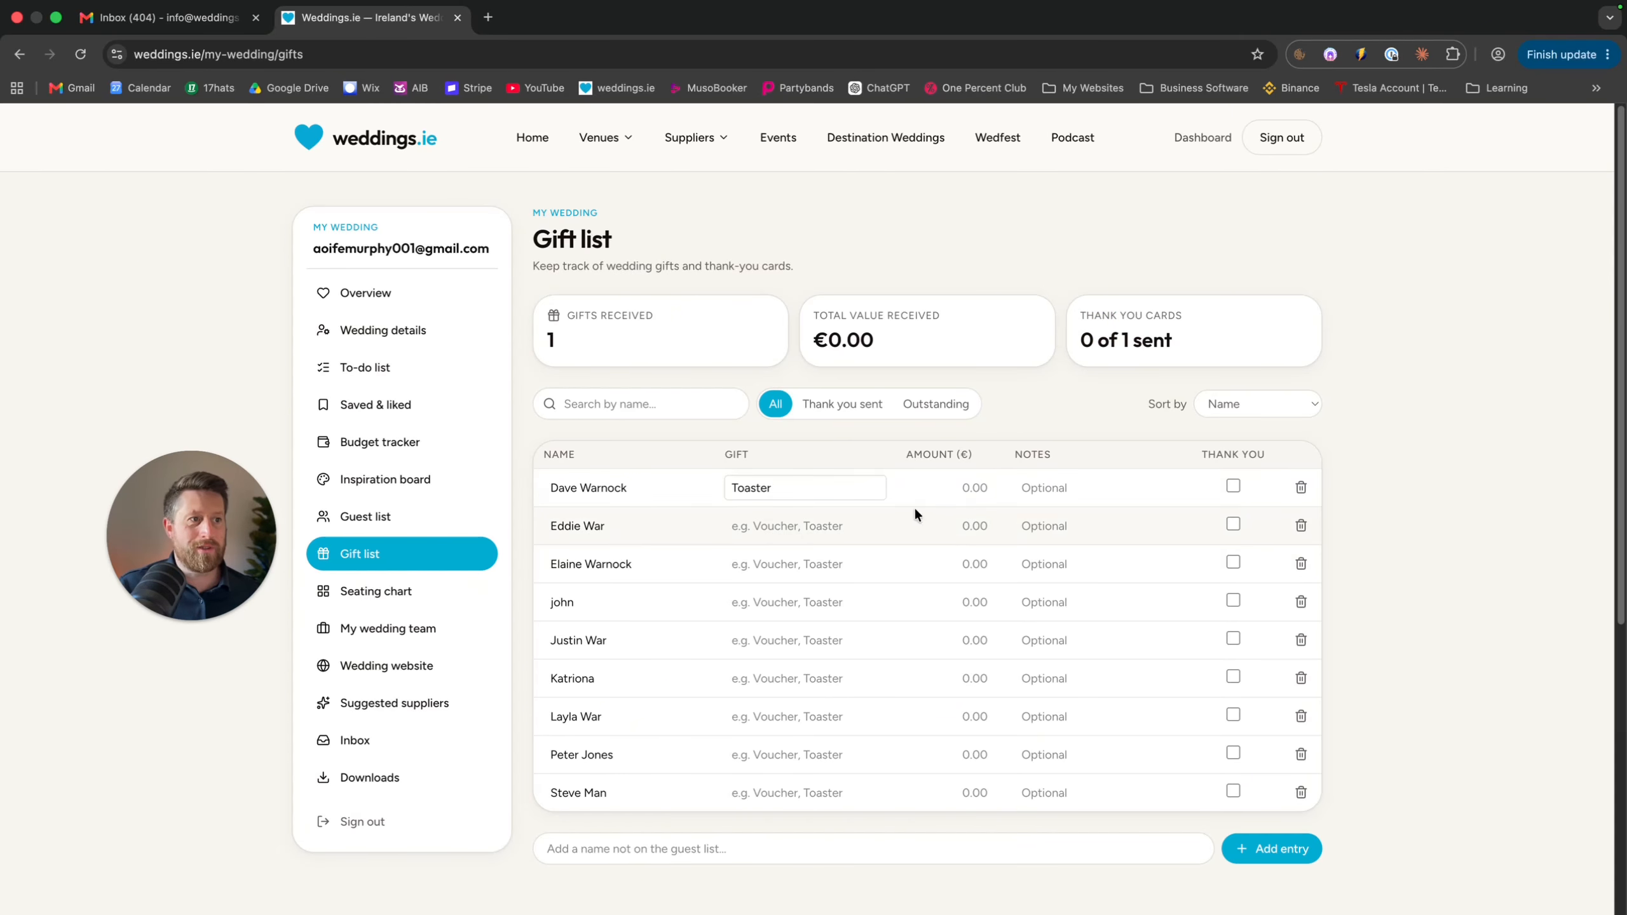
{"action": "left_click", "coordinate": [909, 488]}
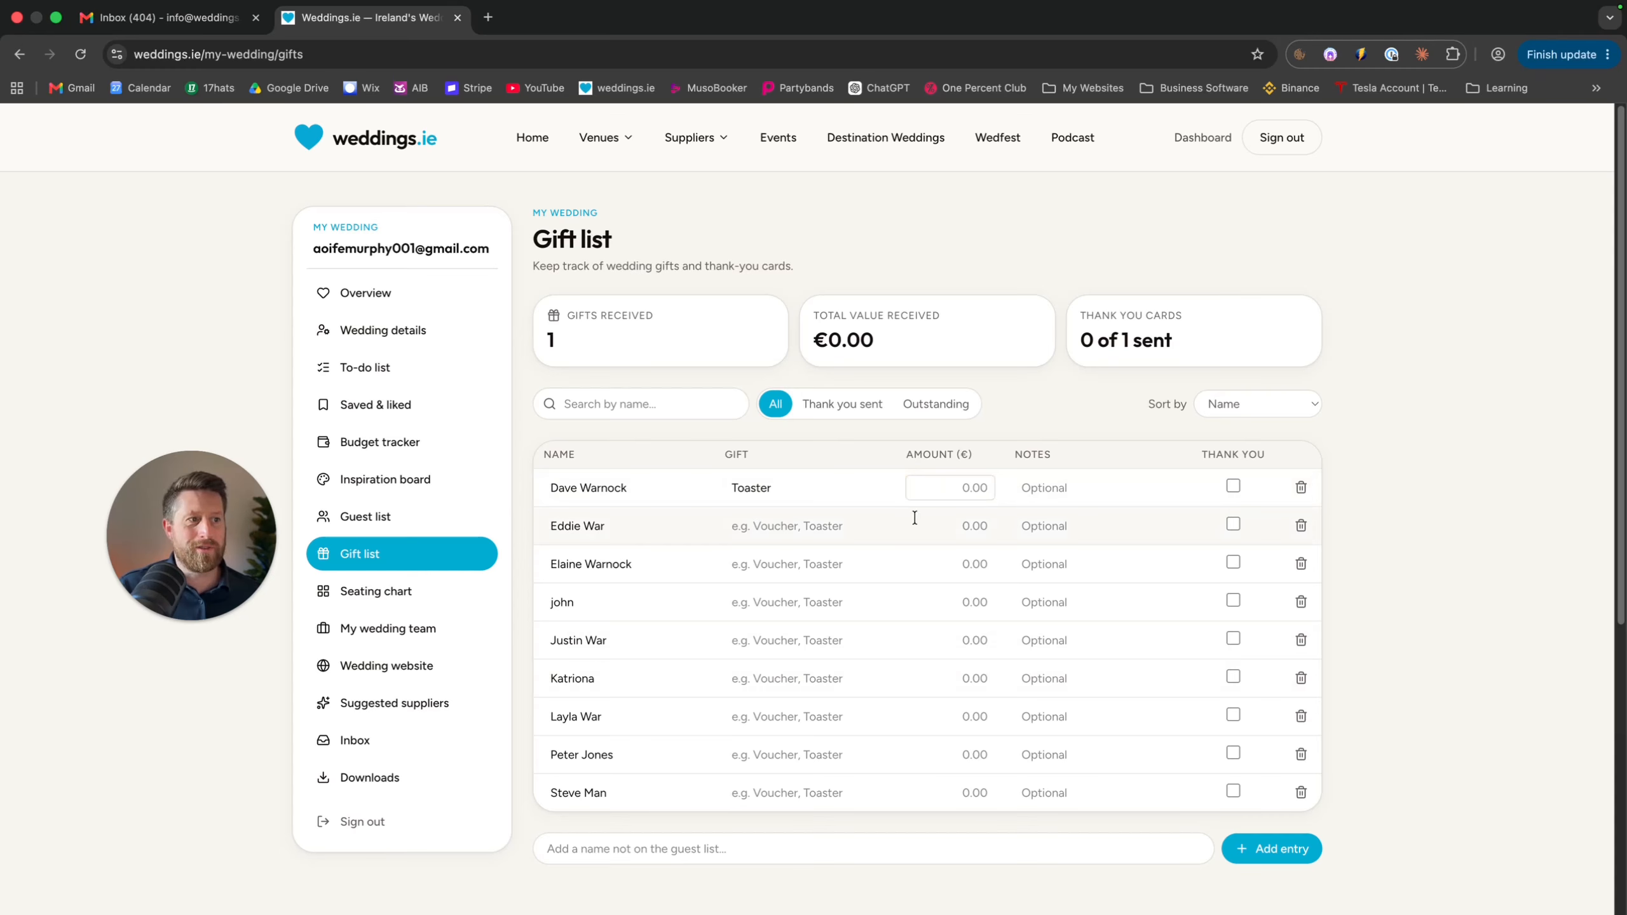
{"action": "left_click", "coordinate": [970, 527]}
{"action": "type", "text": "100"}
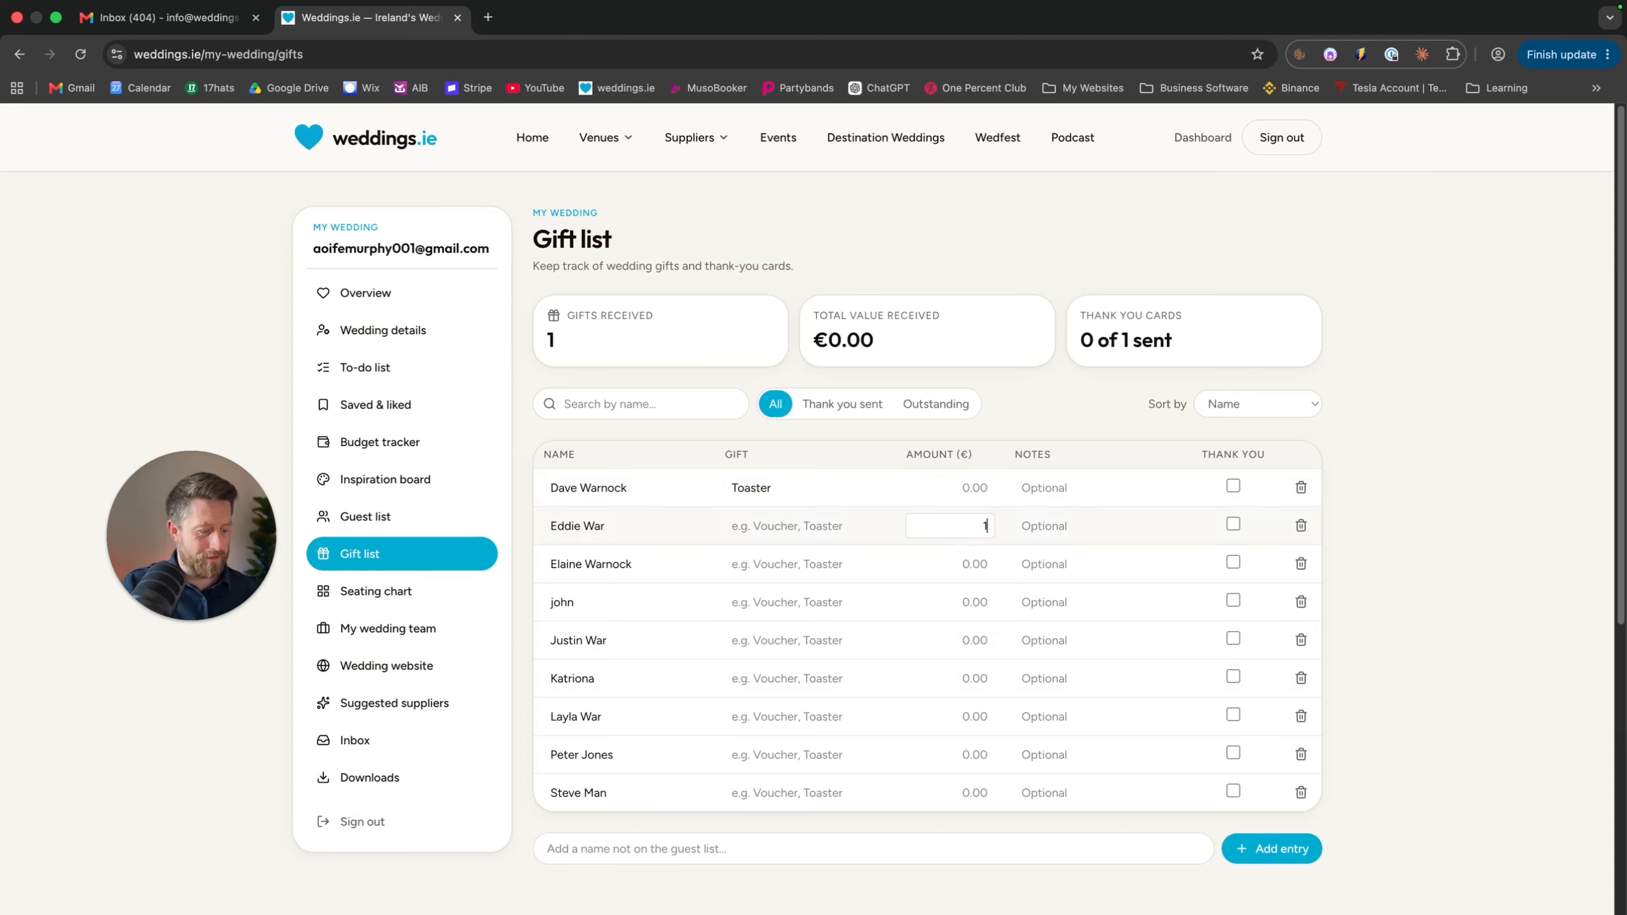
{"action": "left_click", "coordinate": [963, 564]}
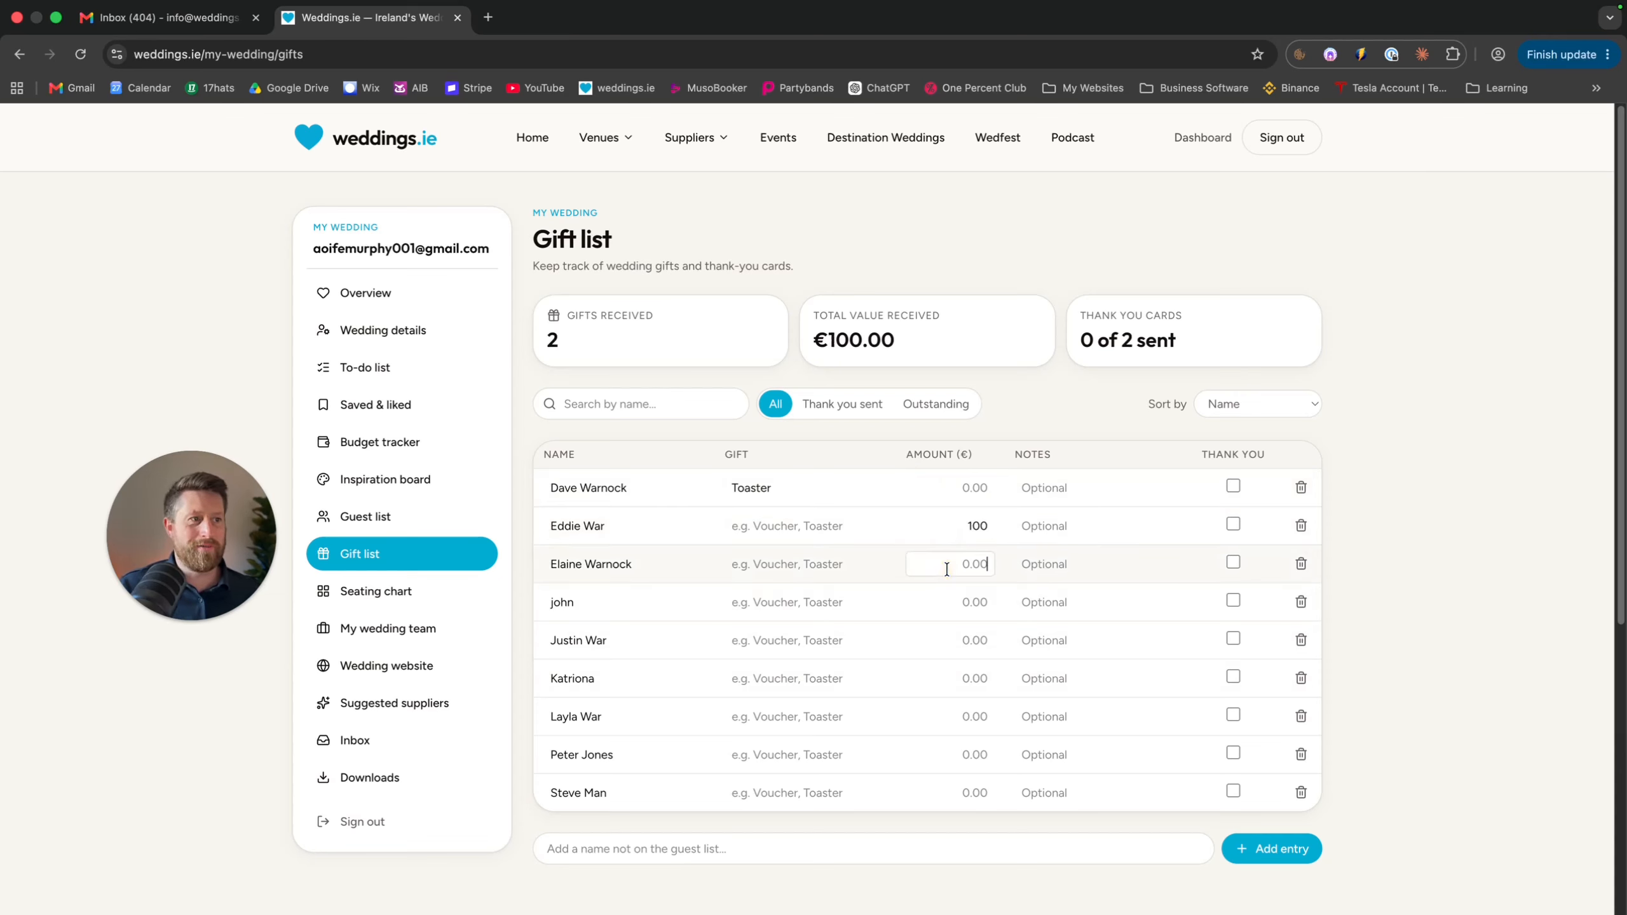
{"action": "left_click_drag", "start_coordinate": [897, 339], "coordinate": [812, 339]}
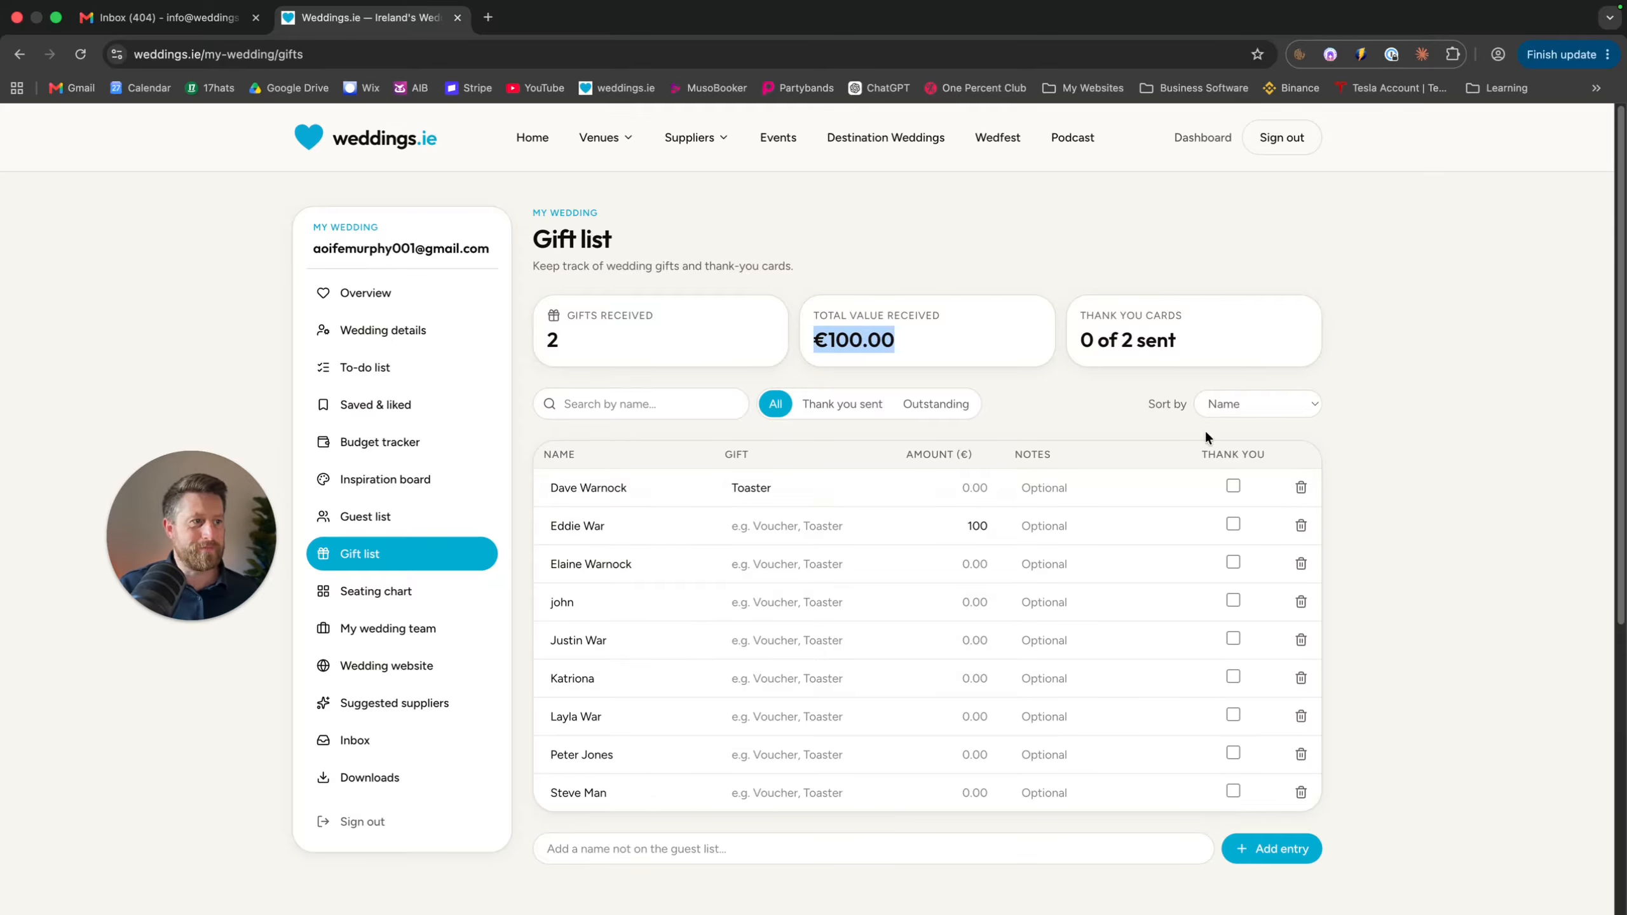
{"action": "left_click", "coordinate": [1234, 522]}
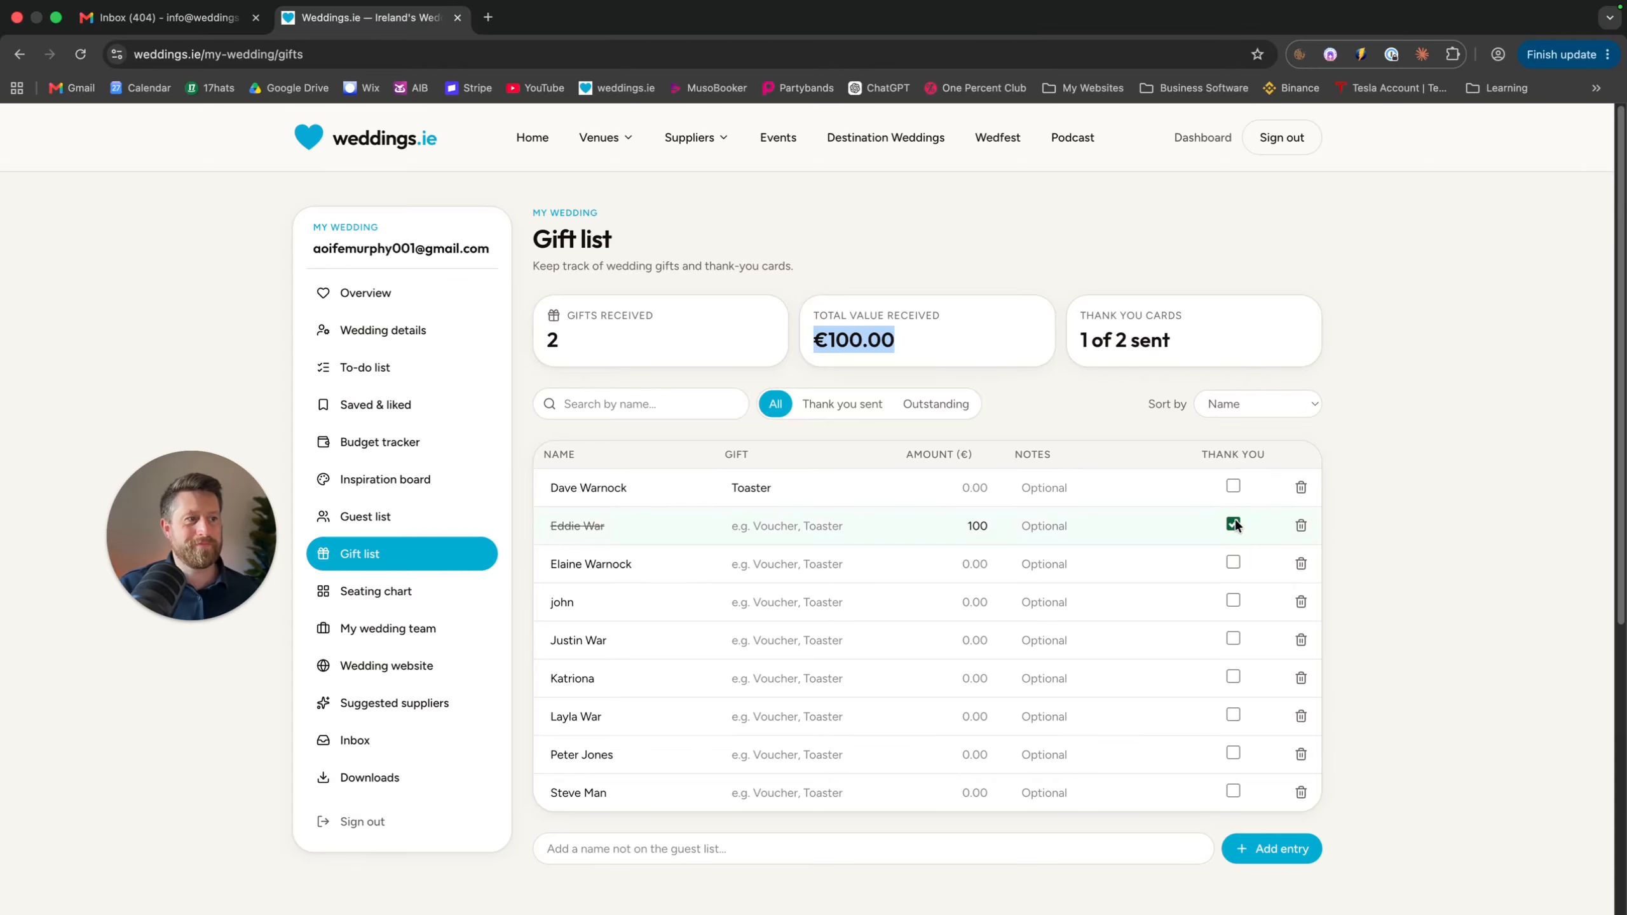
Add a gift entry for a guest not on the list worth €200, totalling €300.00
{"action": "left_click", "coordinate": [1070, 526]}
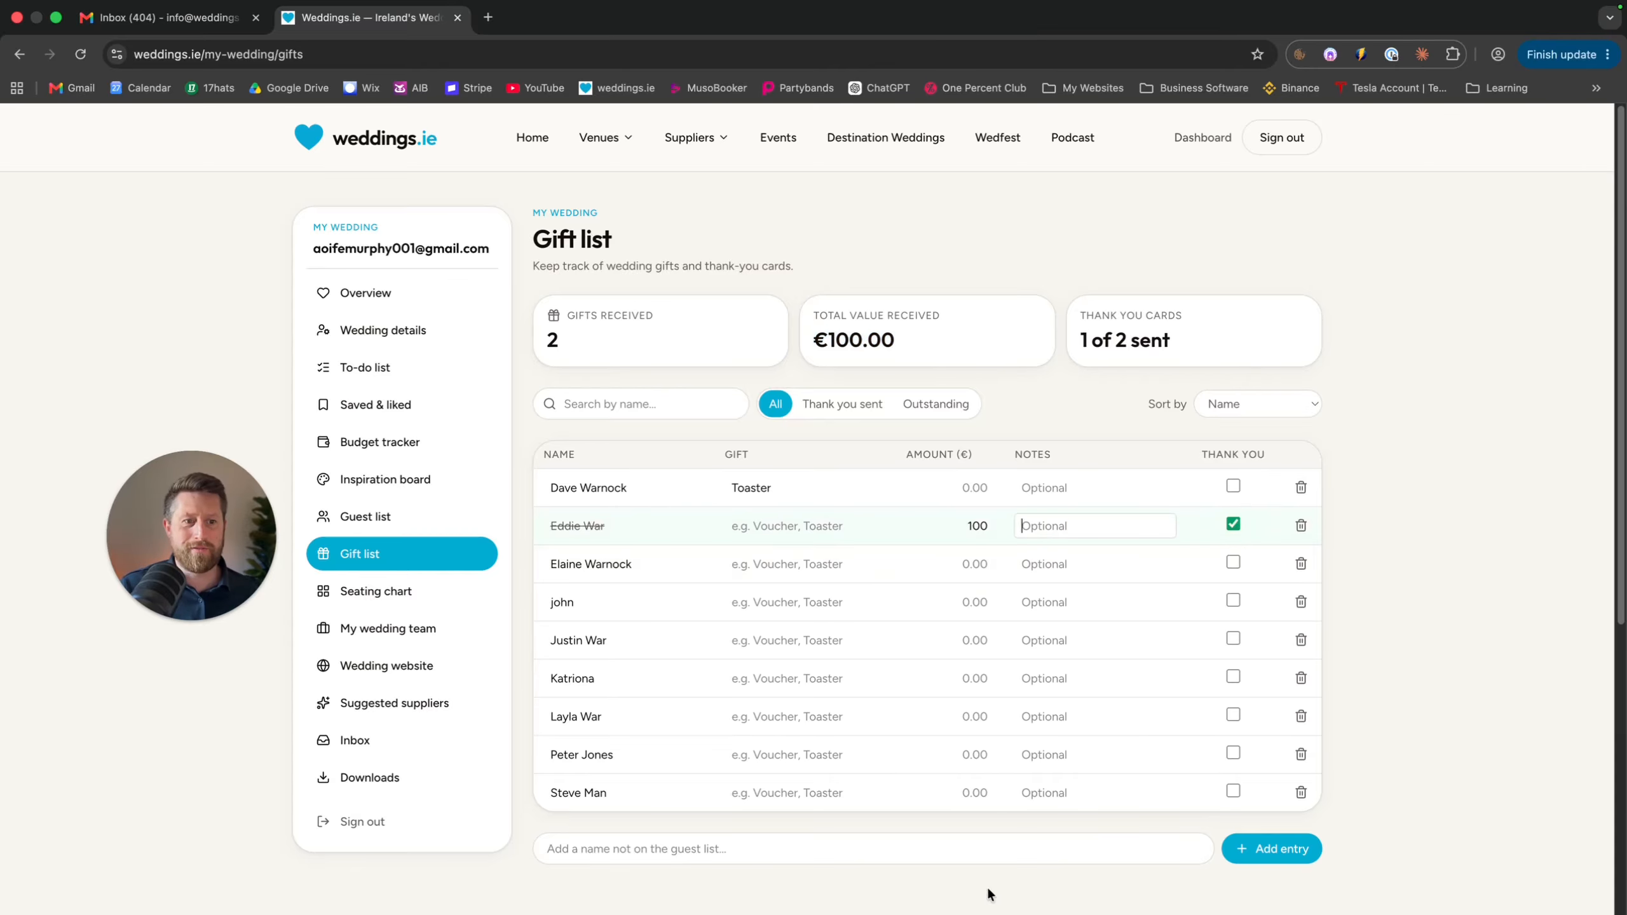
{"action": "left_click", "coordinate": [671, 846]}
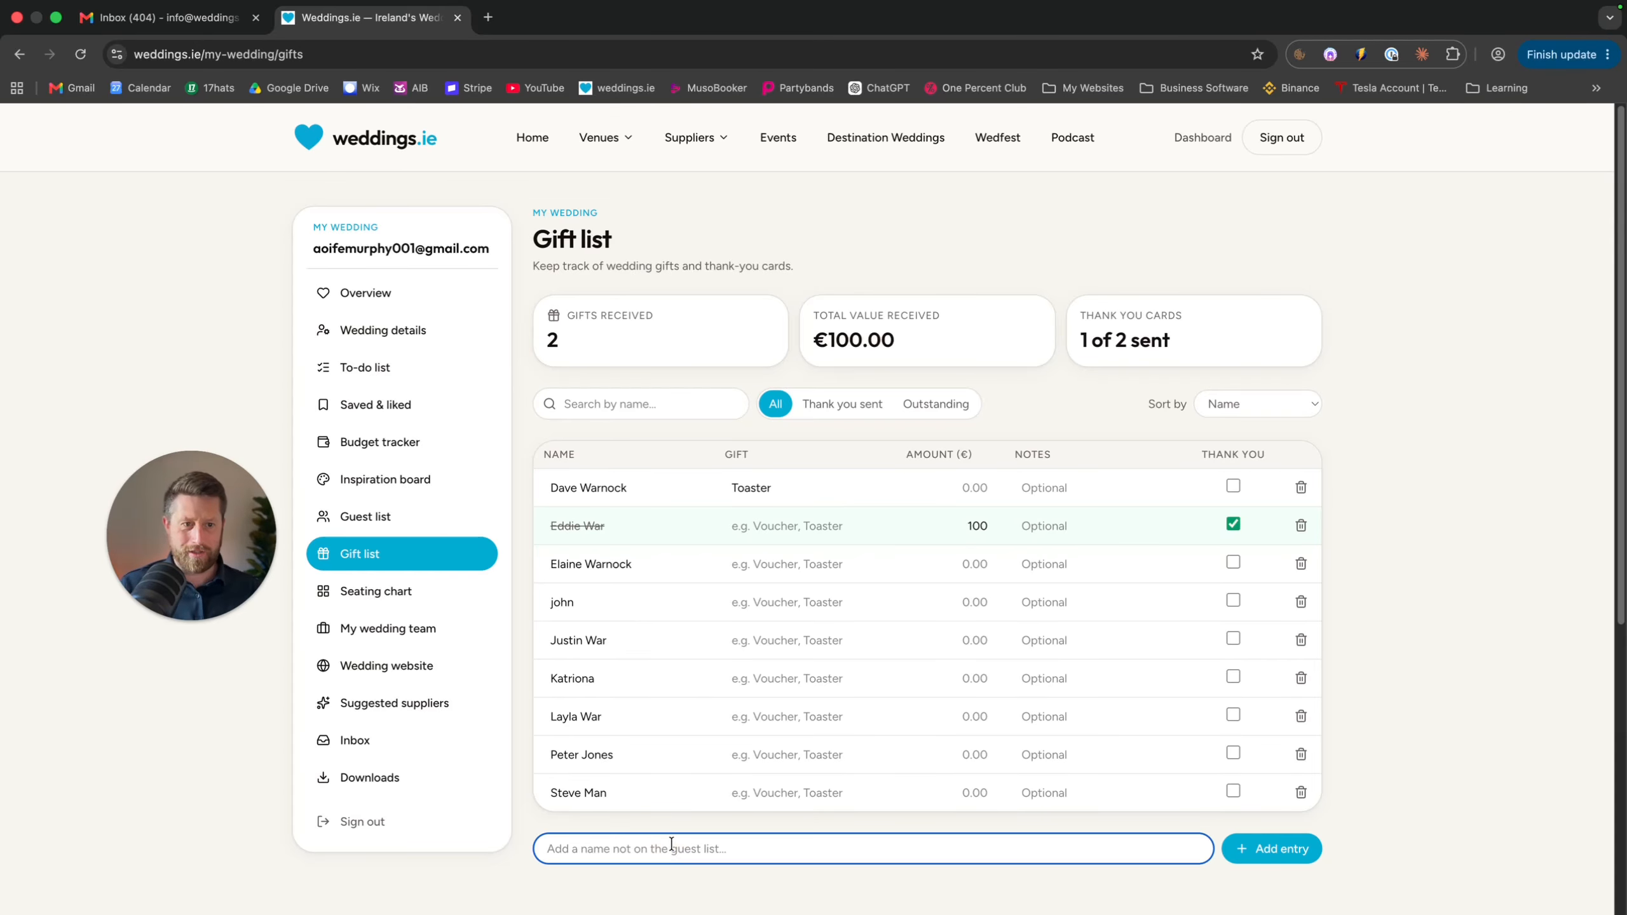
{"action": "type", "text": "James"}
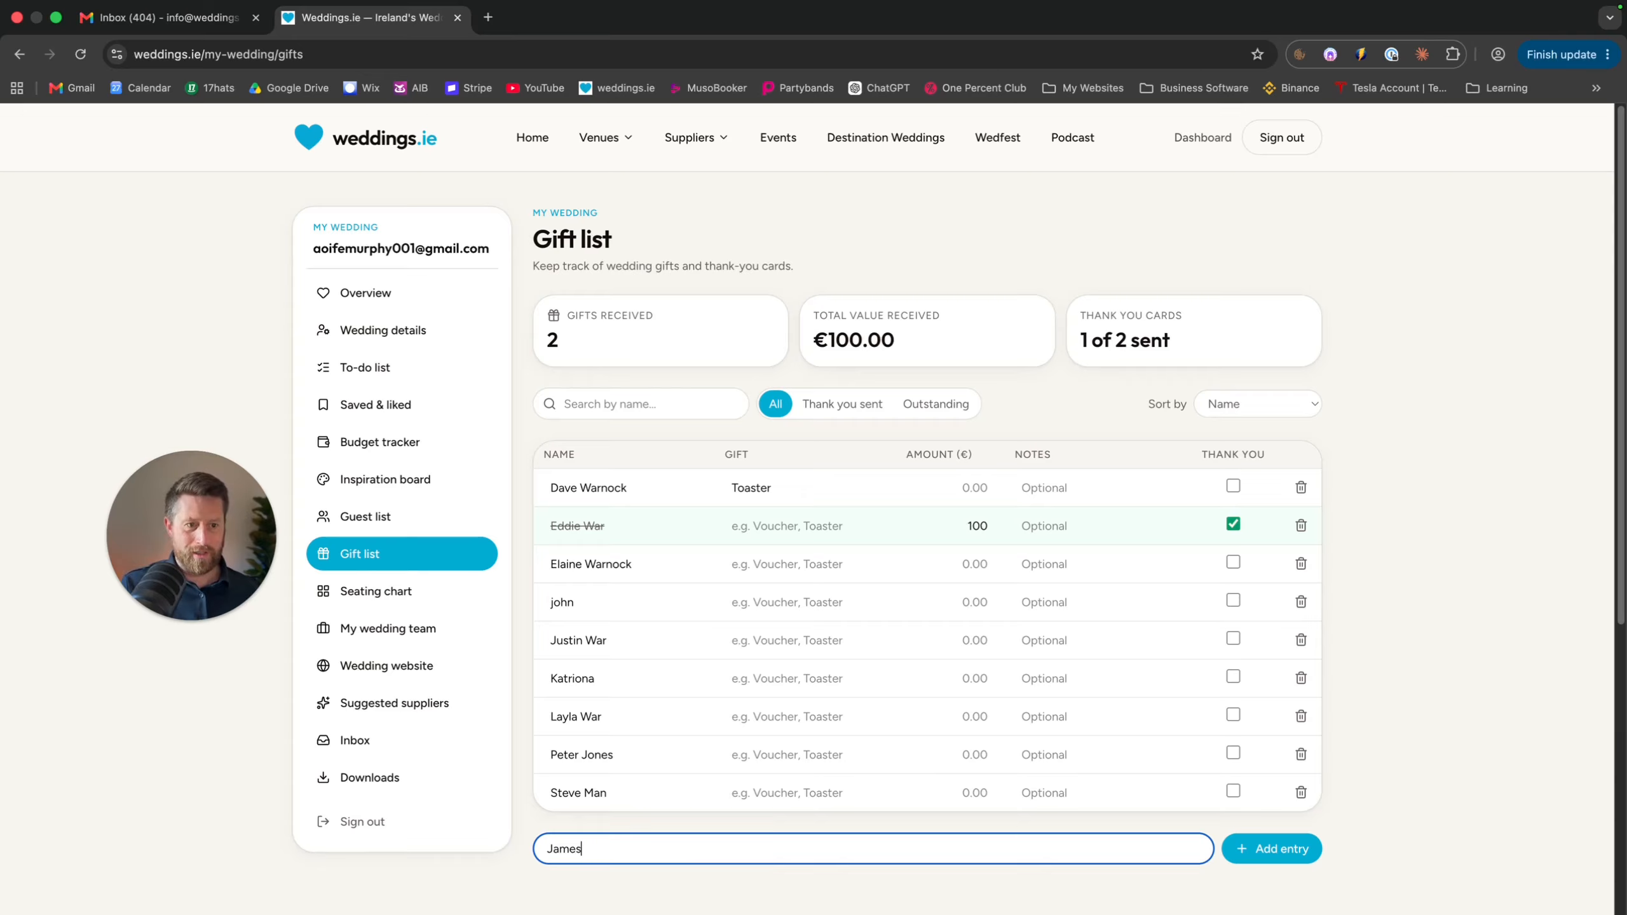
{"action": "left_click", "coordinate": [1261, 850]}
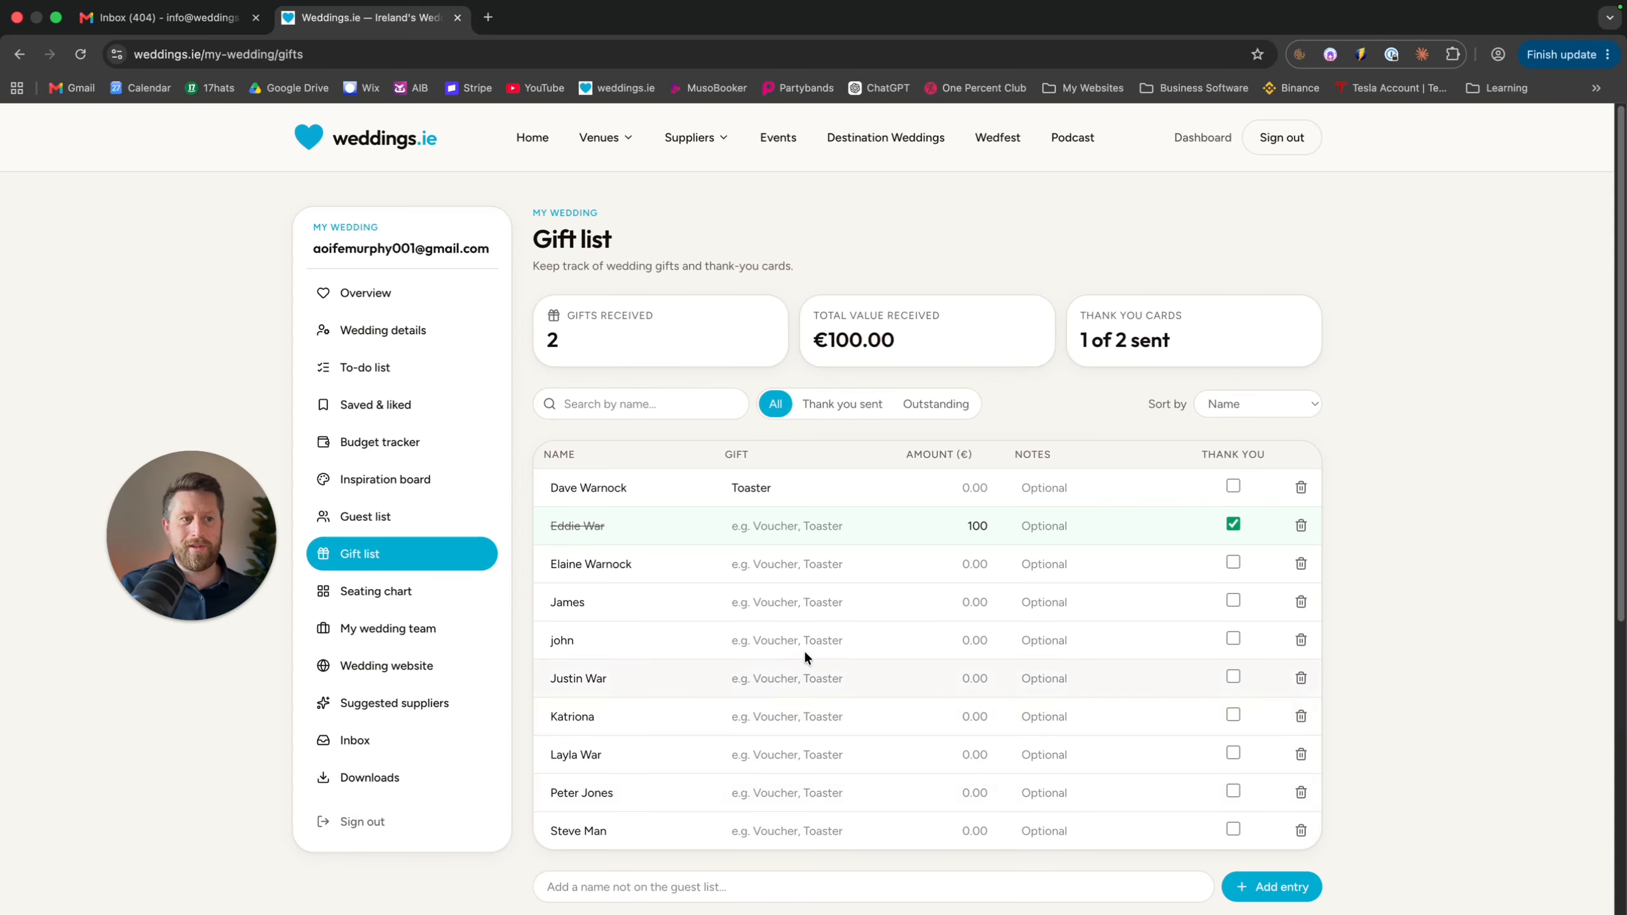
{"action": "left_click", "coordinate": [988, 607]}
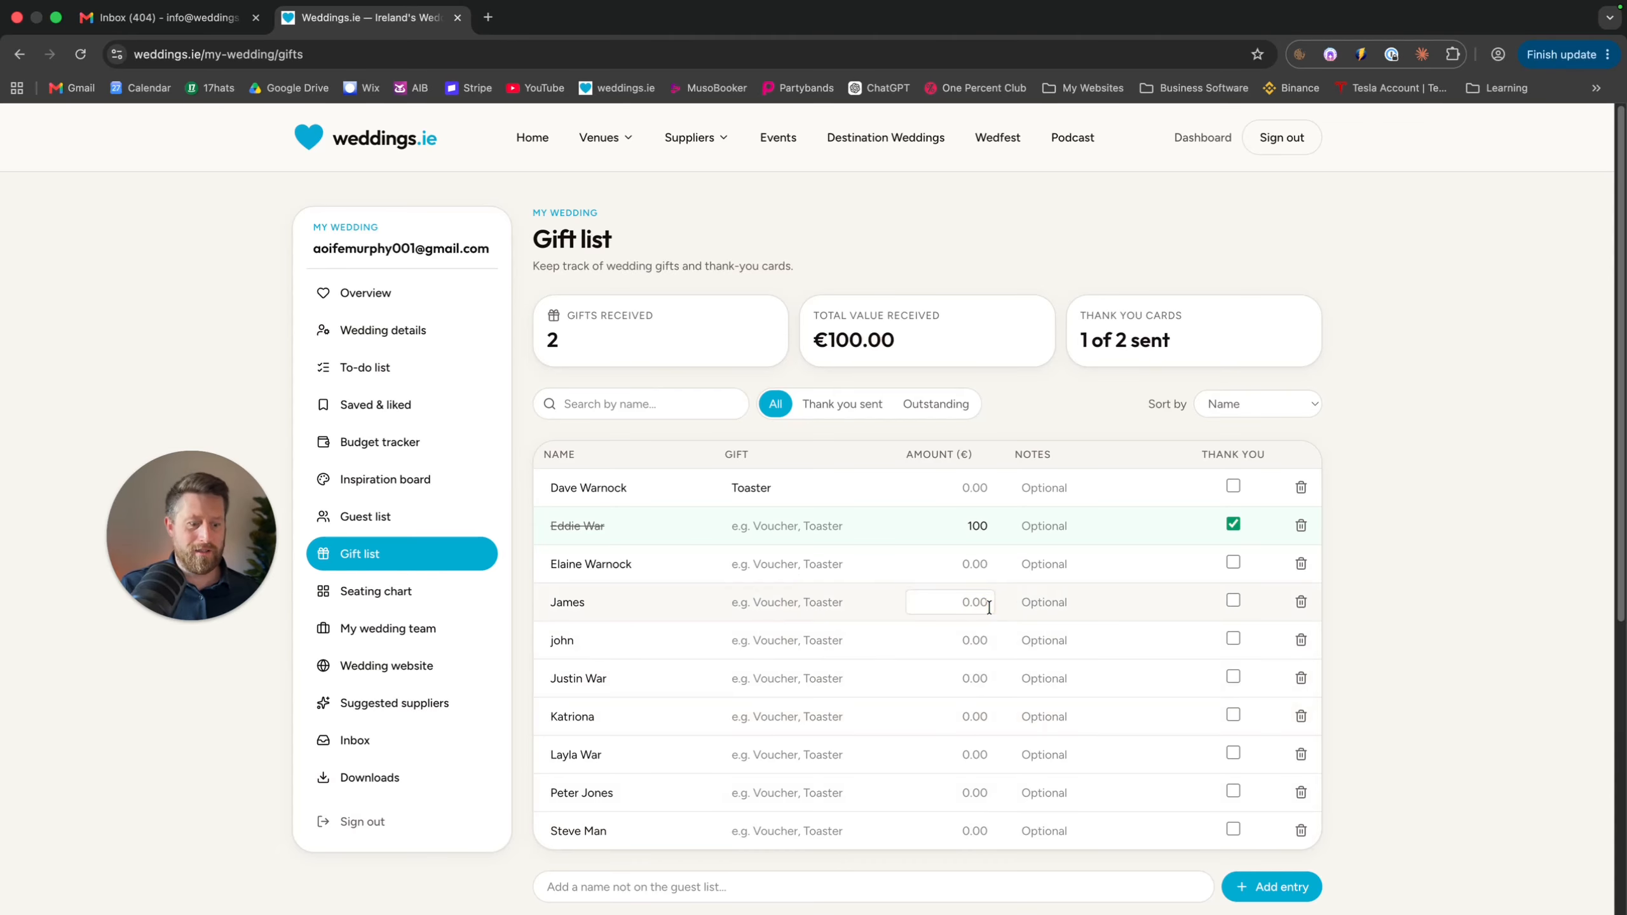
{"action": "type", "text": "200"}
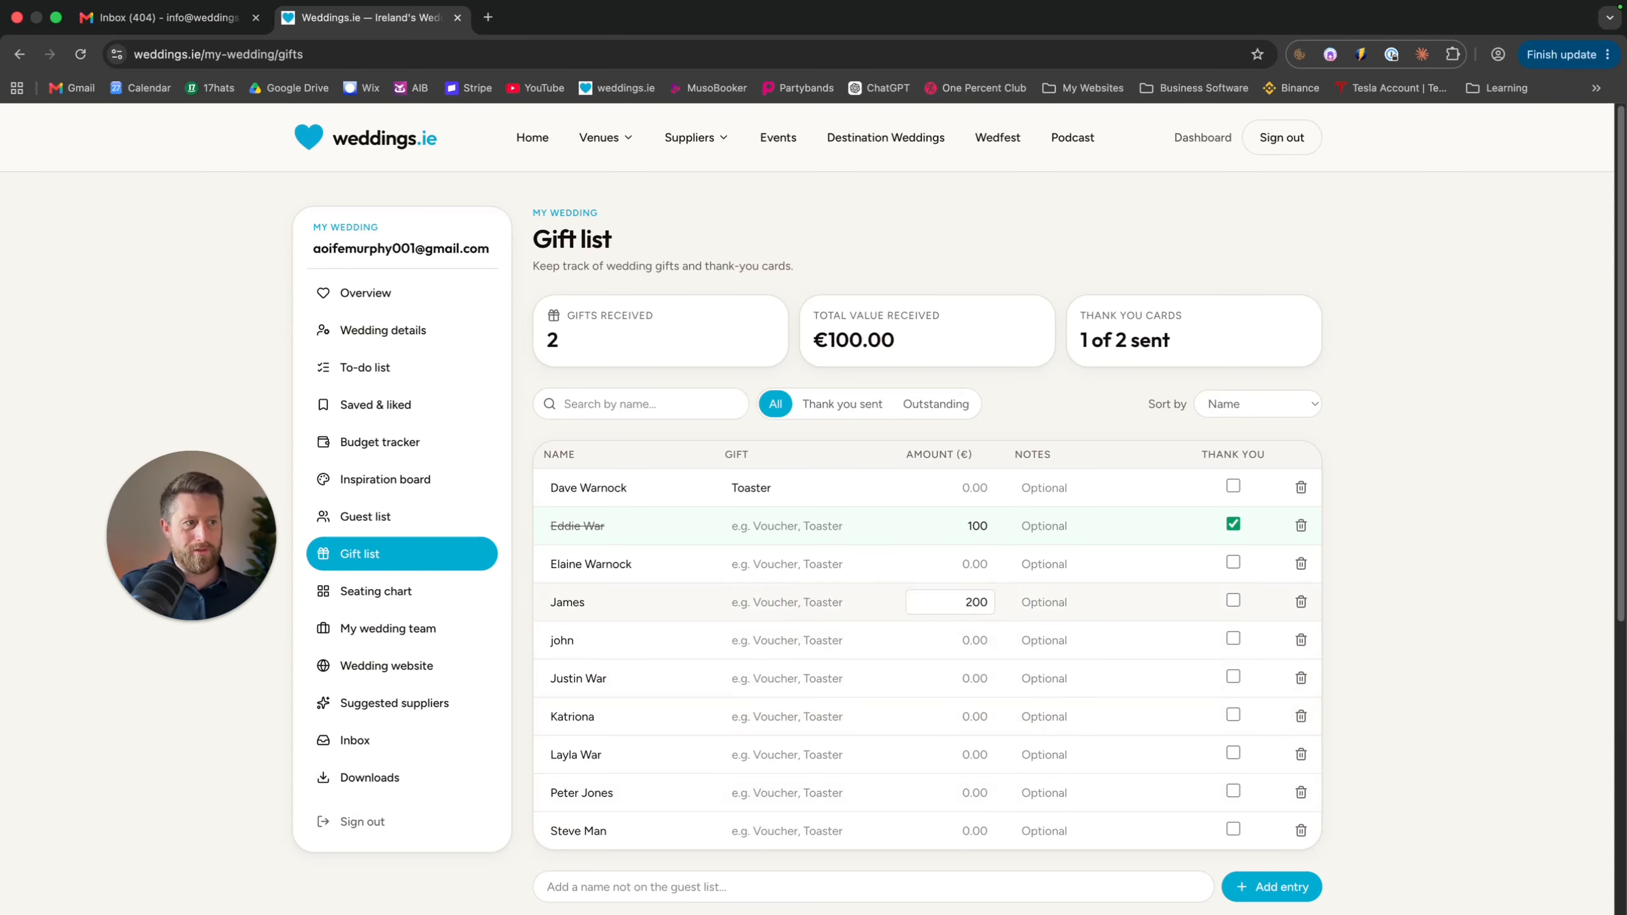
{"action": "left_click", "coordinate": [1087, 597]}
{"action": "left_click_drag", "start_coordinate": [900, 336], "coordinate": [821, 333]}
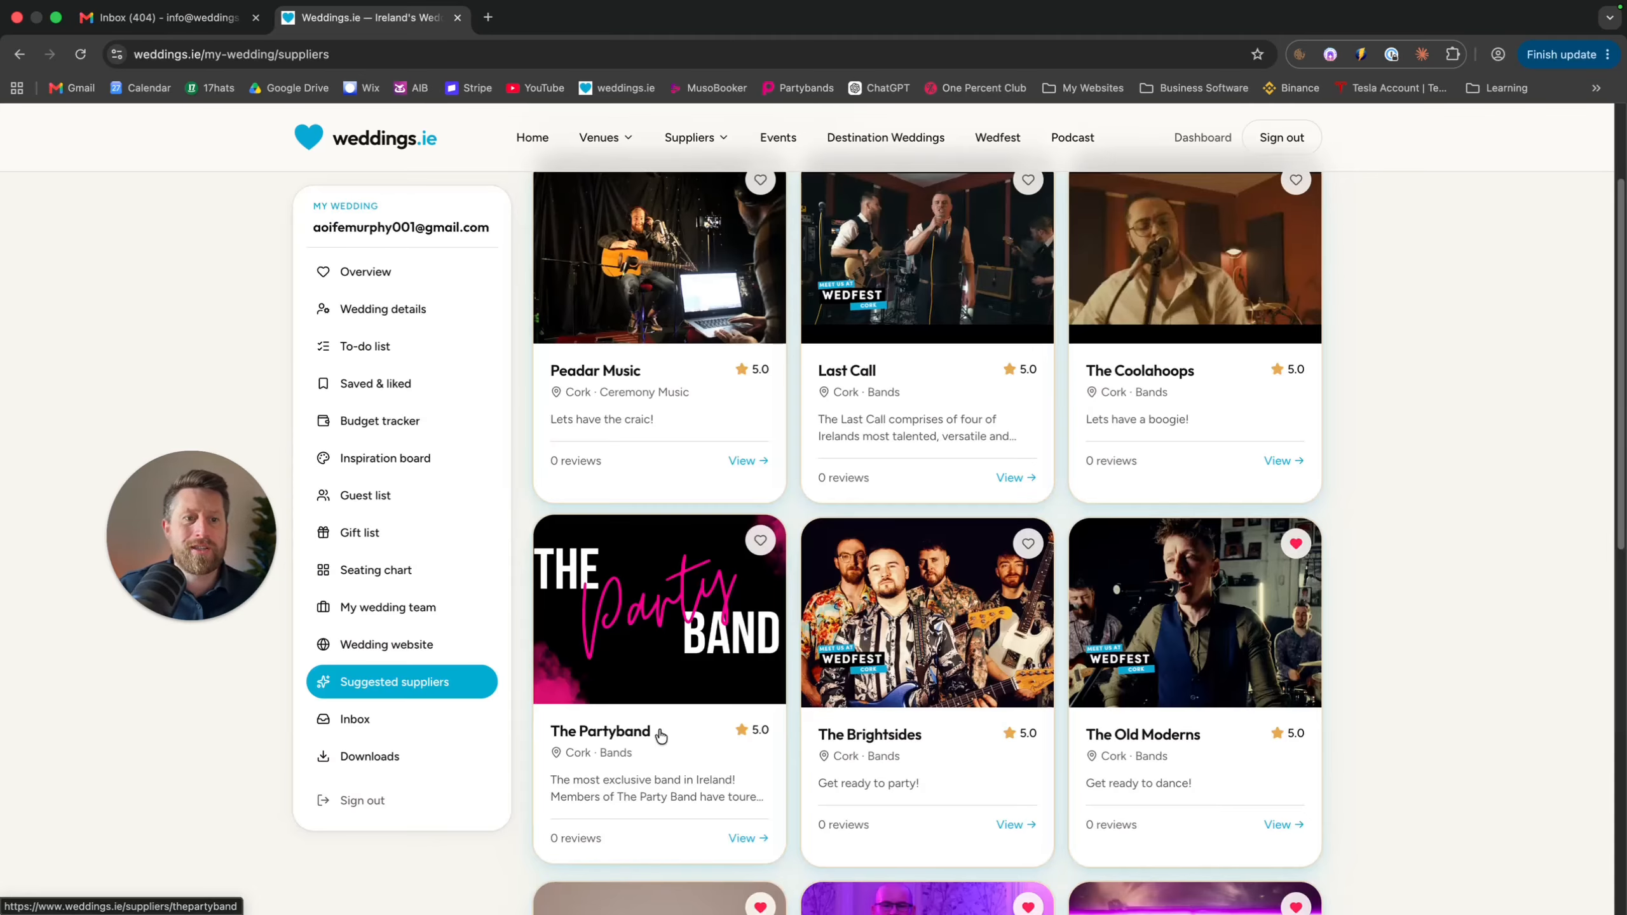
Scroll through the suggested Cork band suppliers, then go to the Inbox
{"action": "scroll", "coordinate": [662, 731], "scroll_direction": "up", "scroll_amount": 3}
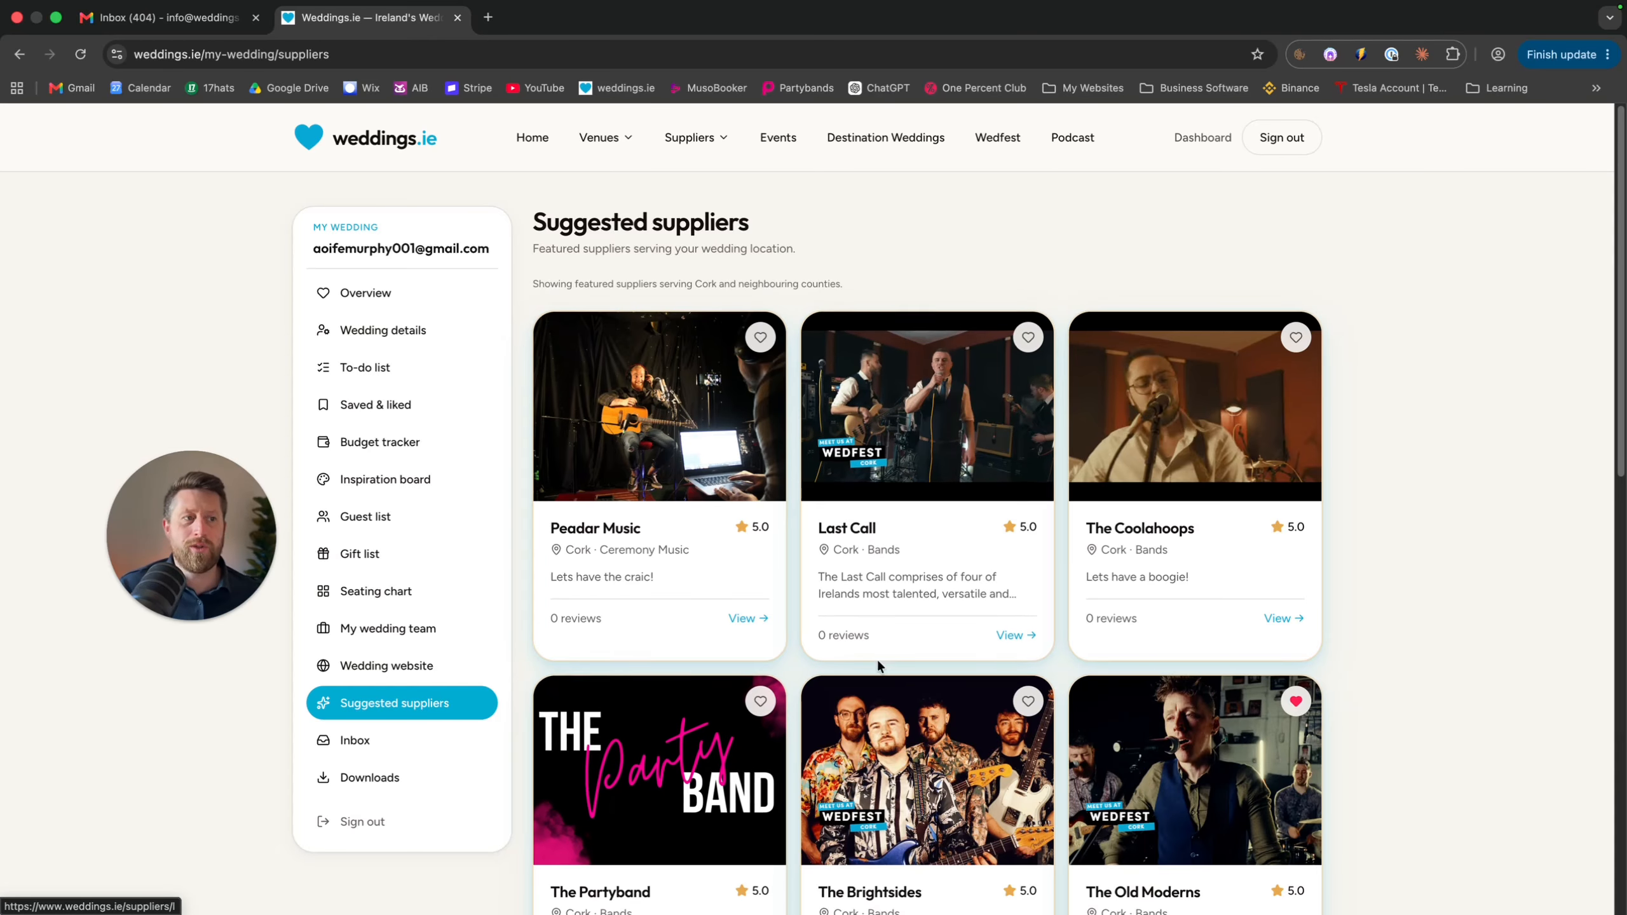
{"action": "scroll", "coordinate": [879, 665], "scroll_direction": "down", "scroll_amount": 3}
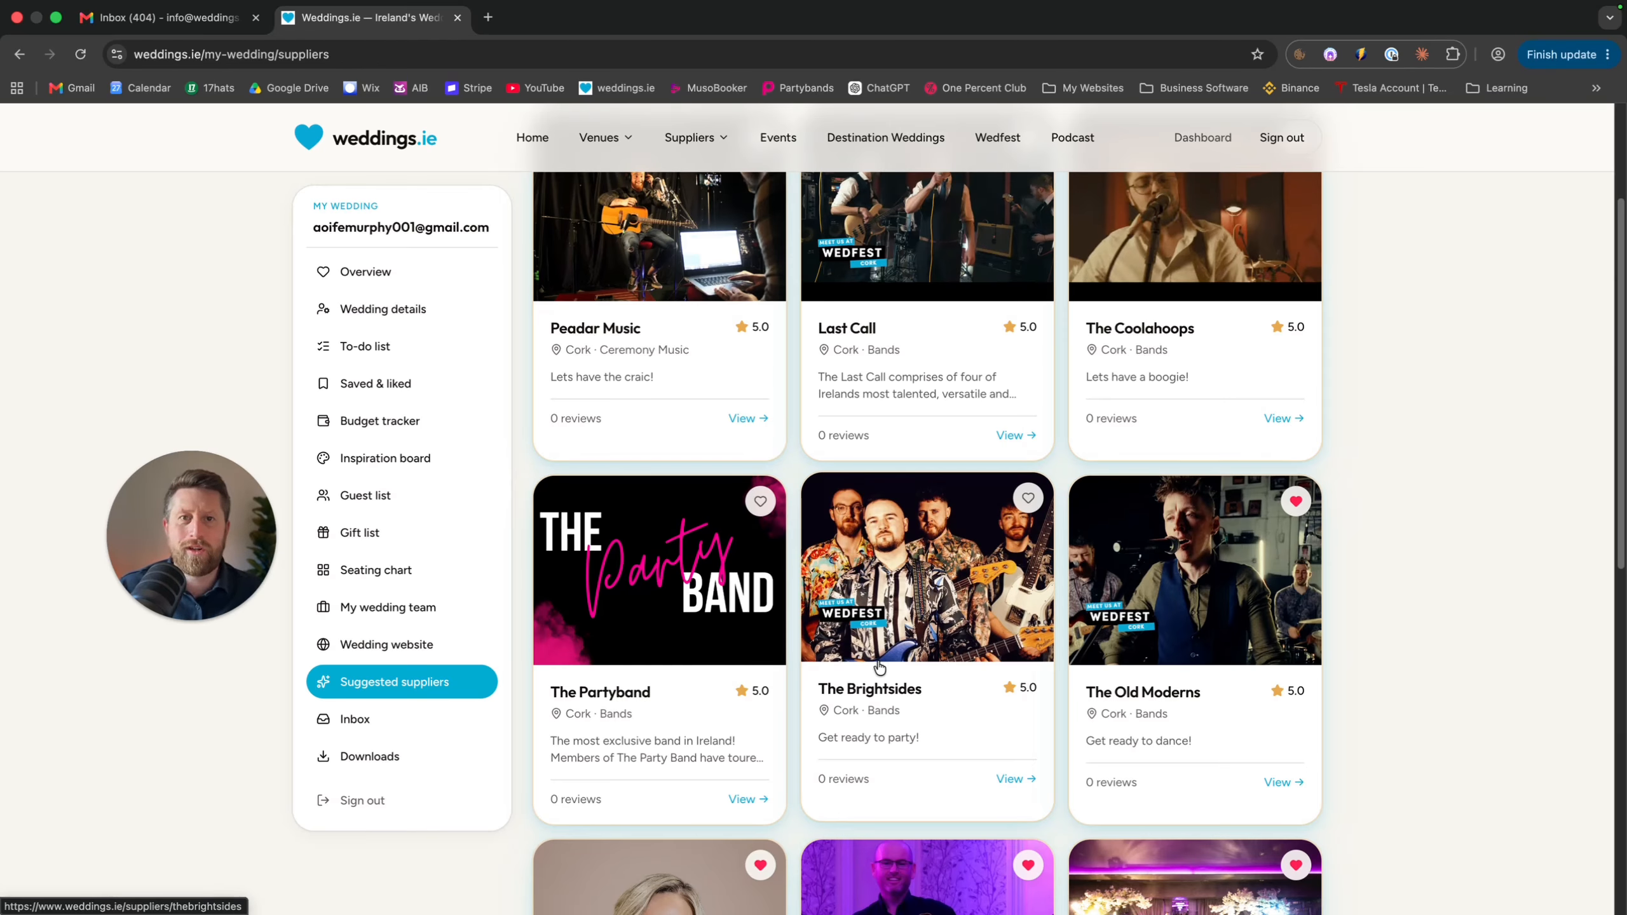
{"action": "left_click", "coordinate": [370, 718]}
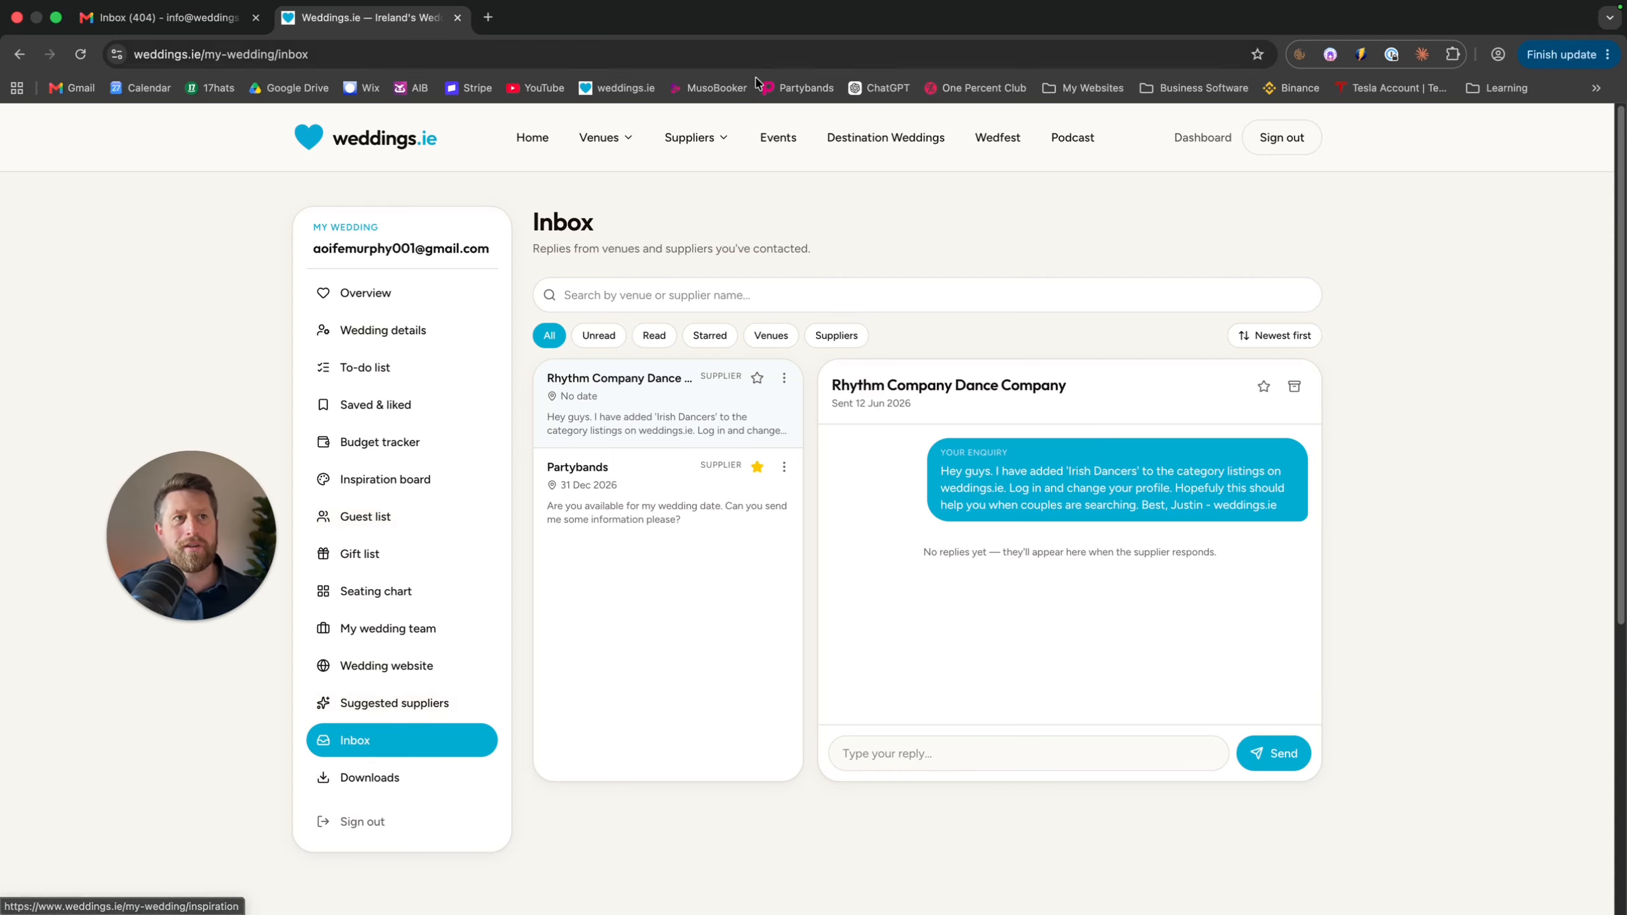
View the Partybands supplier profile down to its enquiry form, then return to the Dashboard
{"action": "mouse_move", "coordinate": [701, 136]}
{"action": "left_click", "coordinate": [972, 244]}
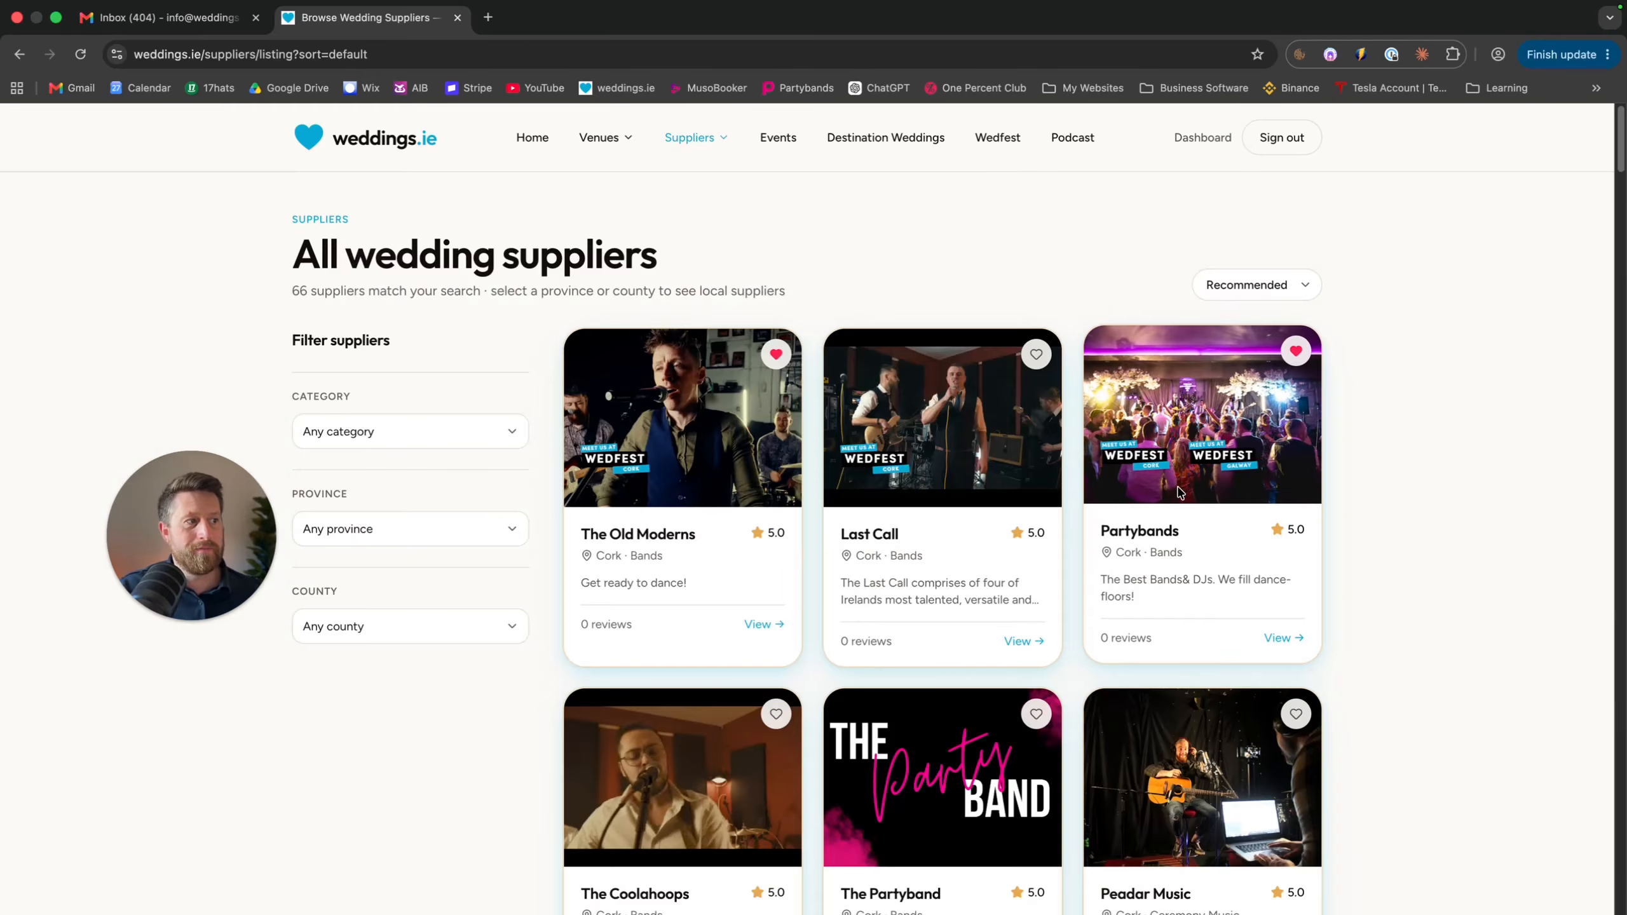
{"action": "left_click", "coordinate": [1182, 415]}
{"action": "scroll", "coordinate": [1180, 405], "scroll_direction": "down", "scroll_amount": 10}
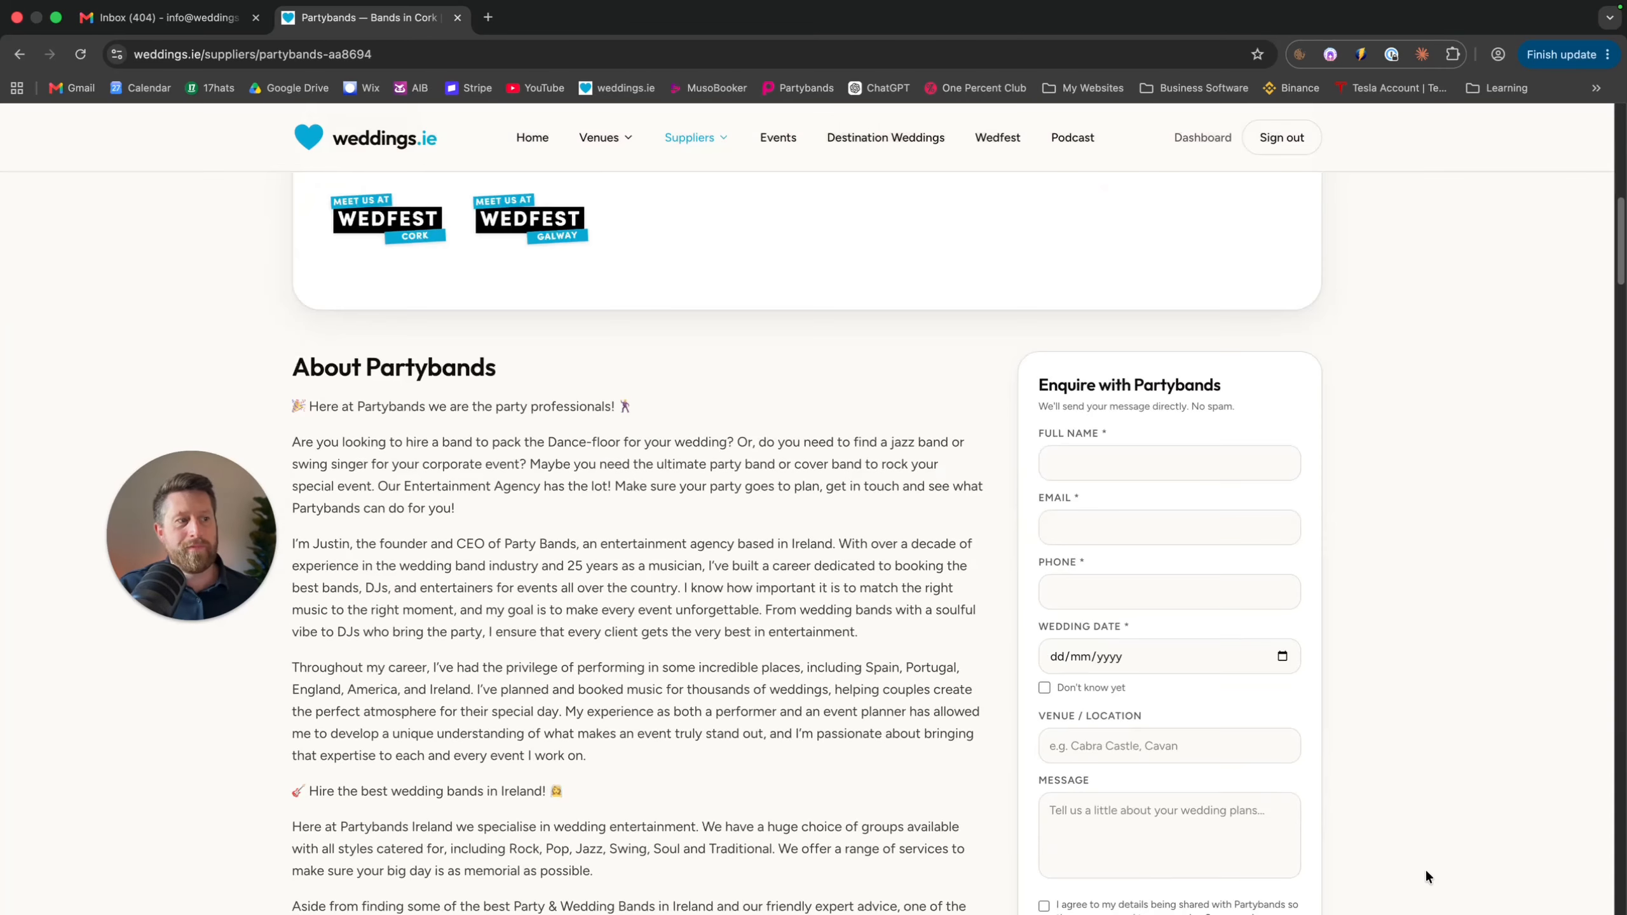
{"action": "scroll", "coordinate": [1182, 458], "scroll_direction": "down", "scroll_amount": 4}
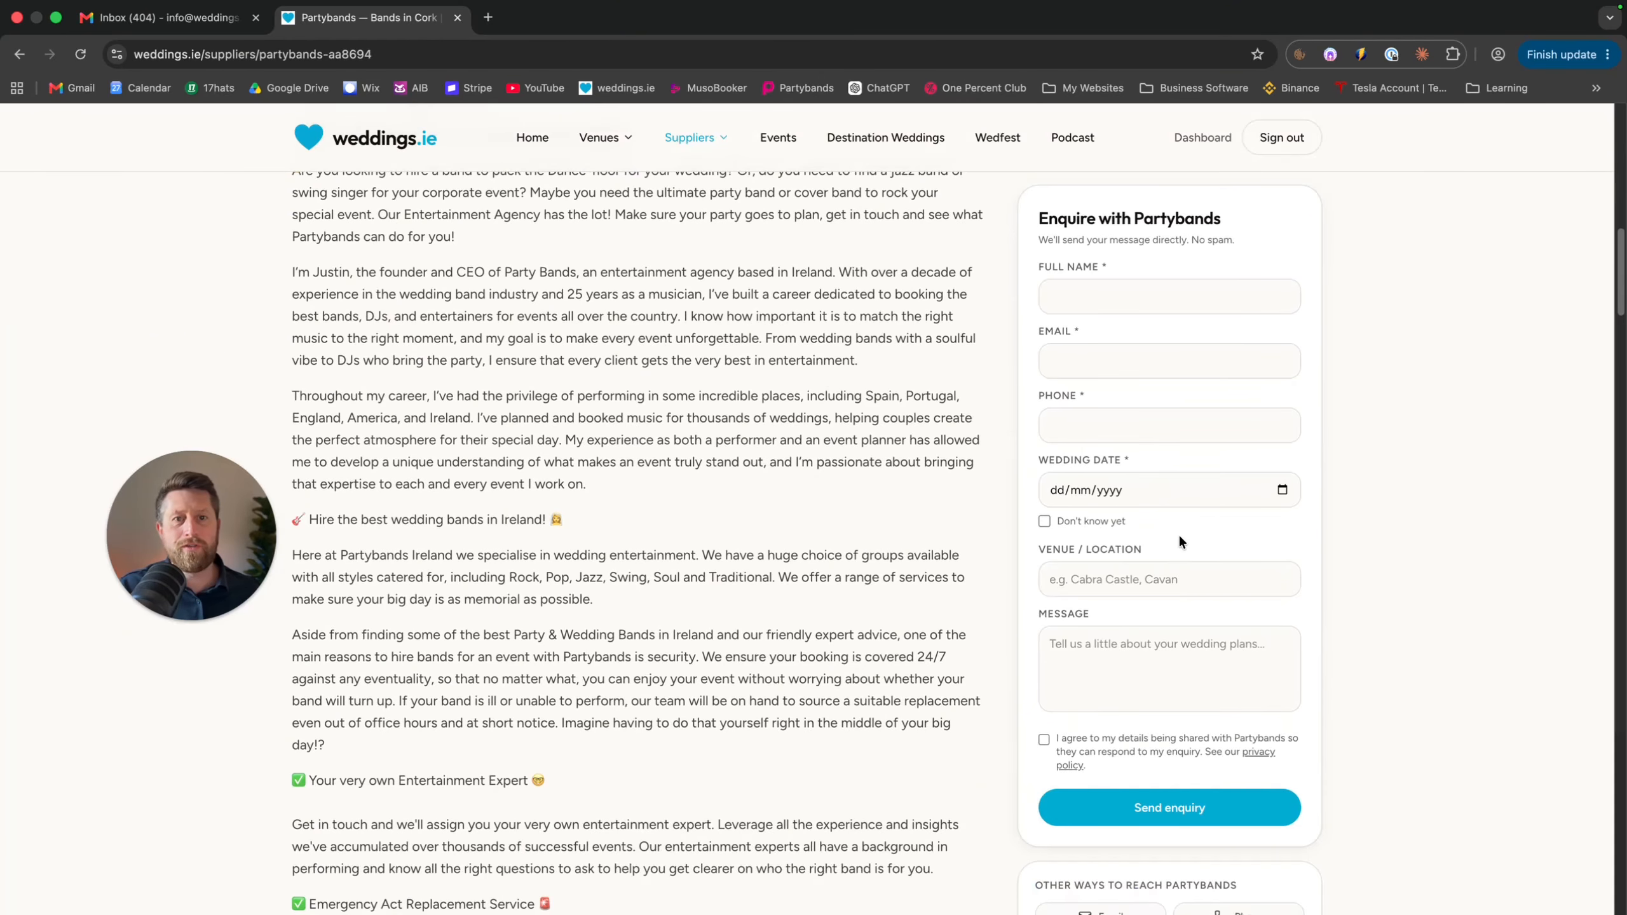
{"action": "left_click", "coordinate": [1202, 138]}
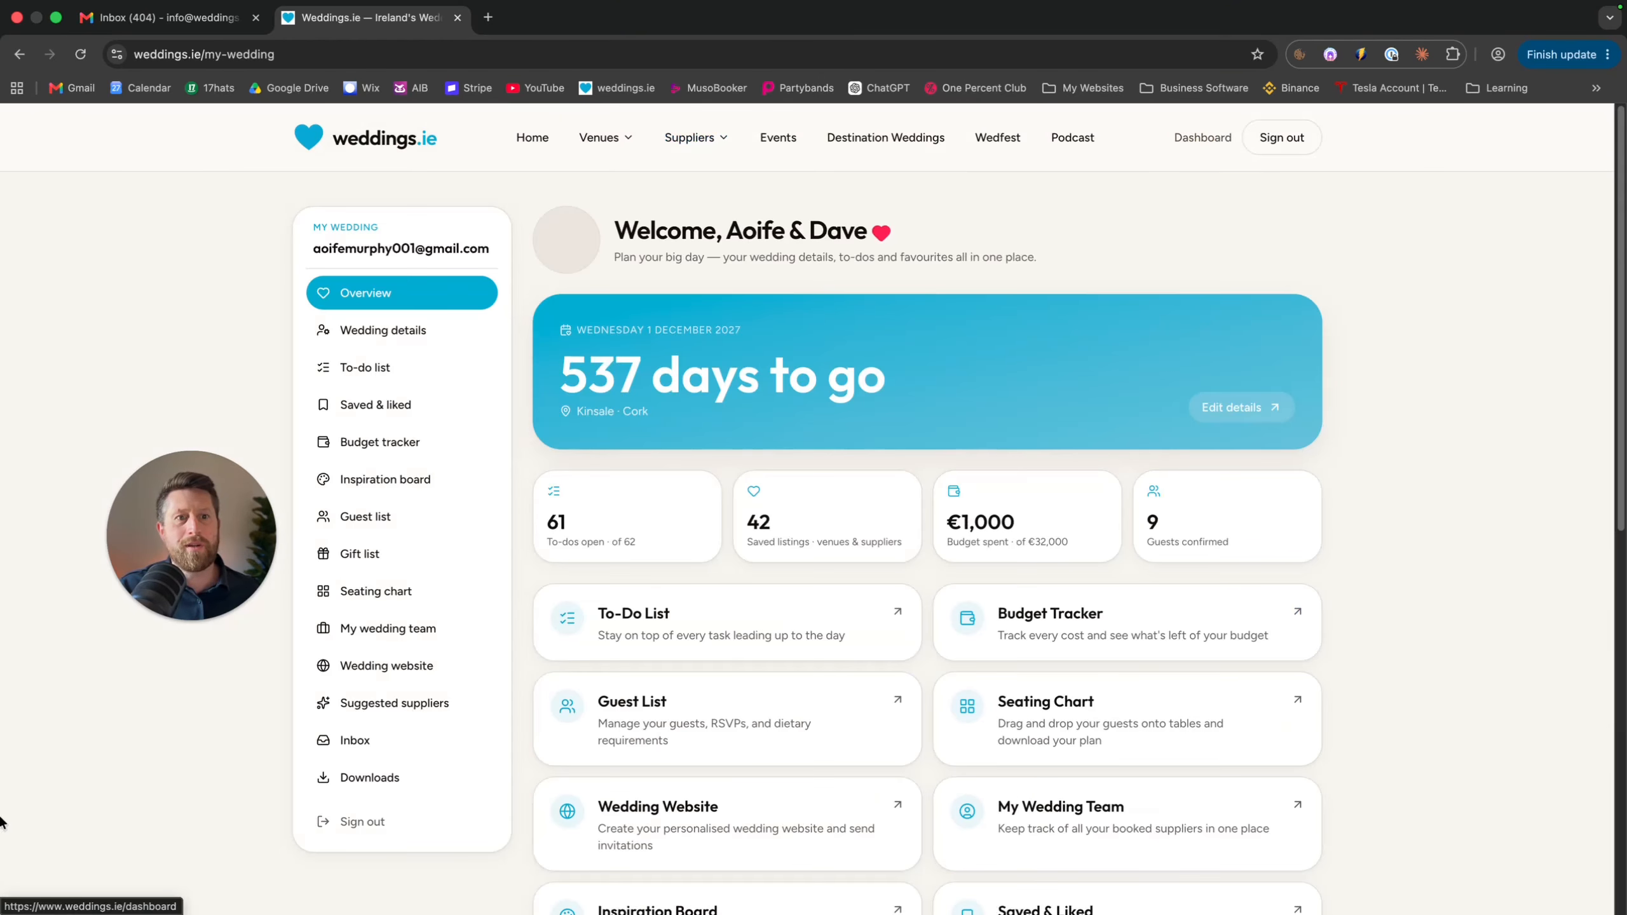
Go from the overview to the Inbox via the left sidebar
{"action": "left_click", "coordinate": [311, 747]}
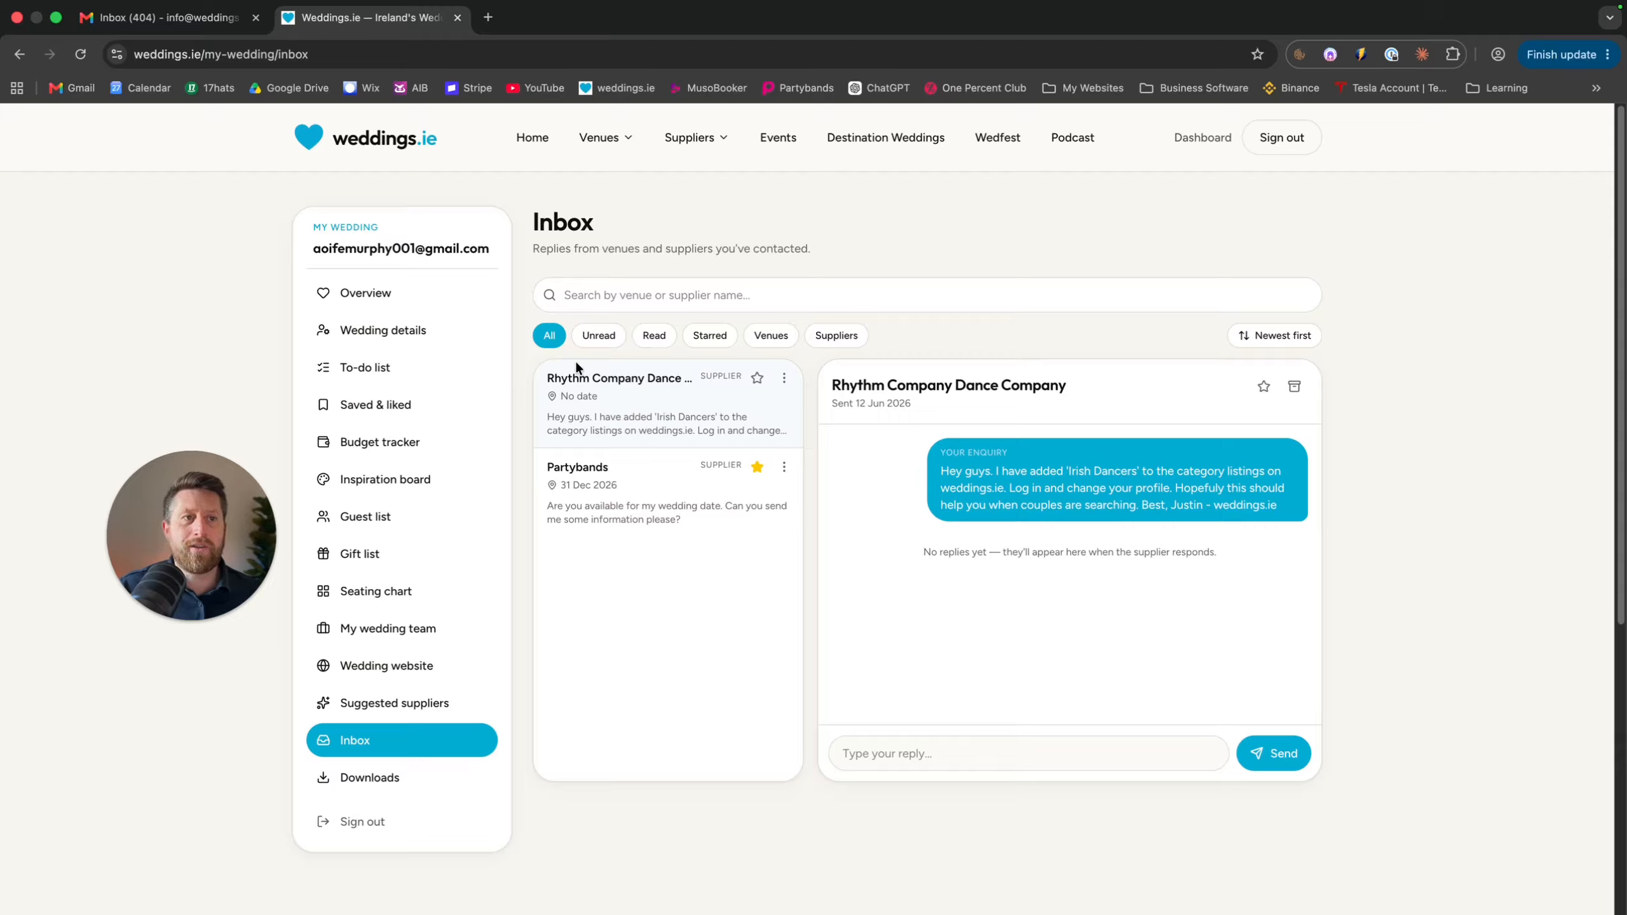
Switch the inbox filter between Unread, All and Read conversations
{"action": "left_click", "coordinate": [584, 342]}
{"action": "left_click", "coordinate": [544, 338]}
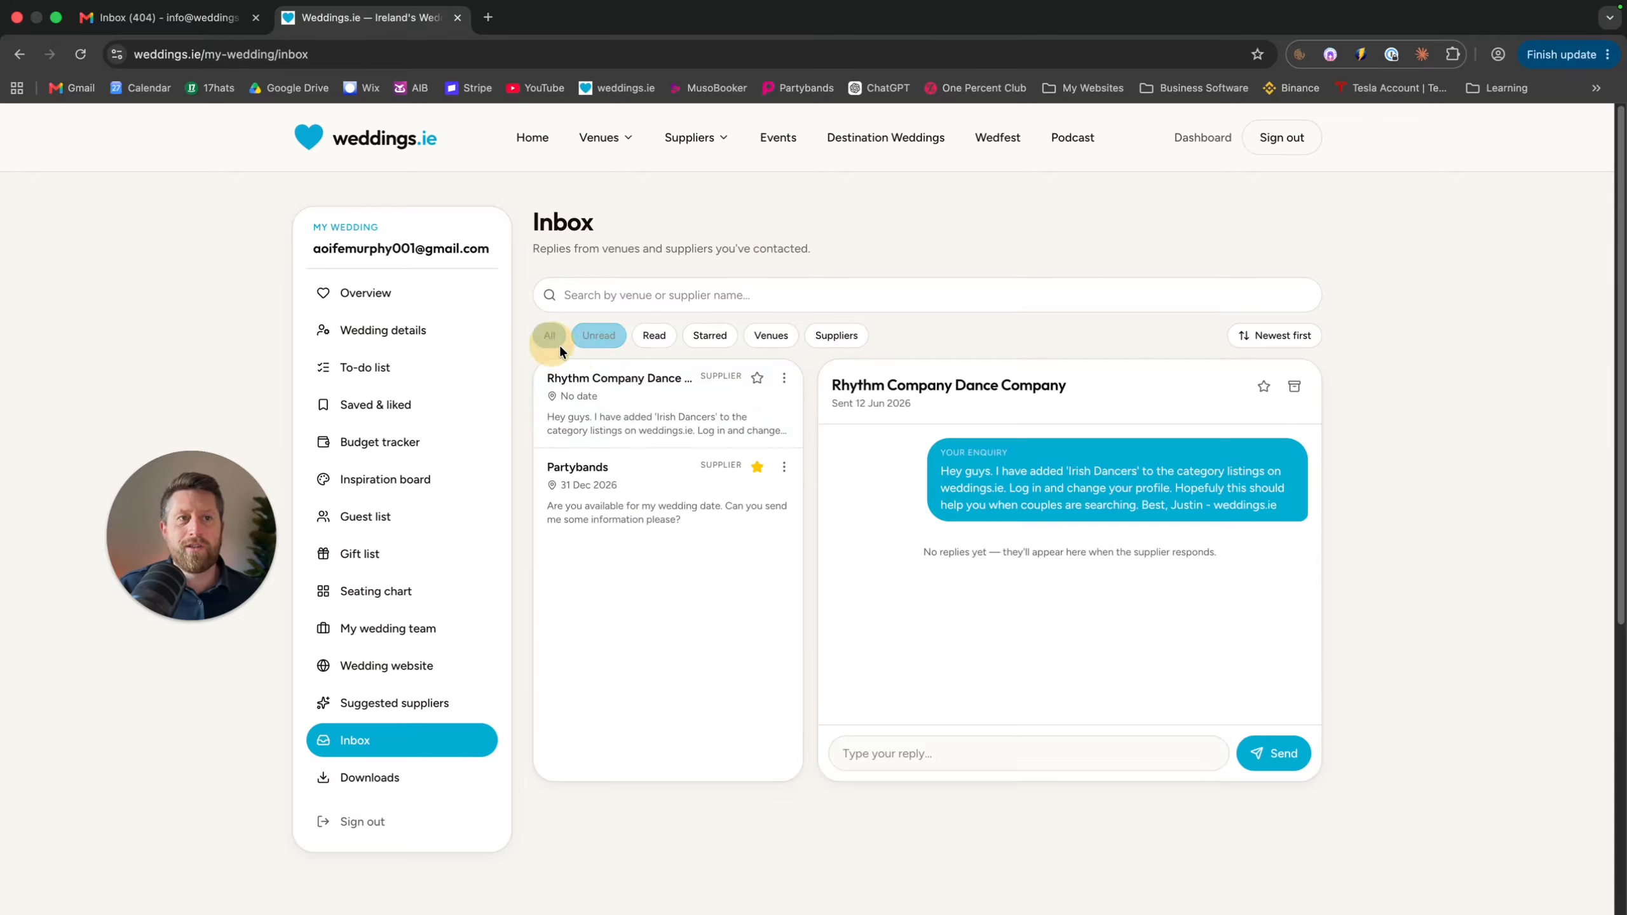
{"action": "left_click", "coordinate": [605, 340]}
{"action": "left_click", "coordinate": [660, 342]}
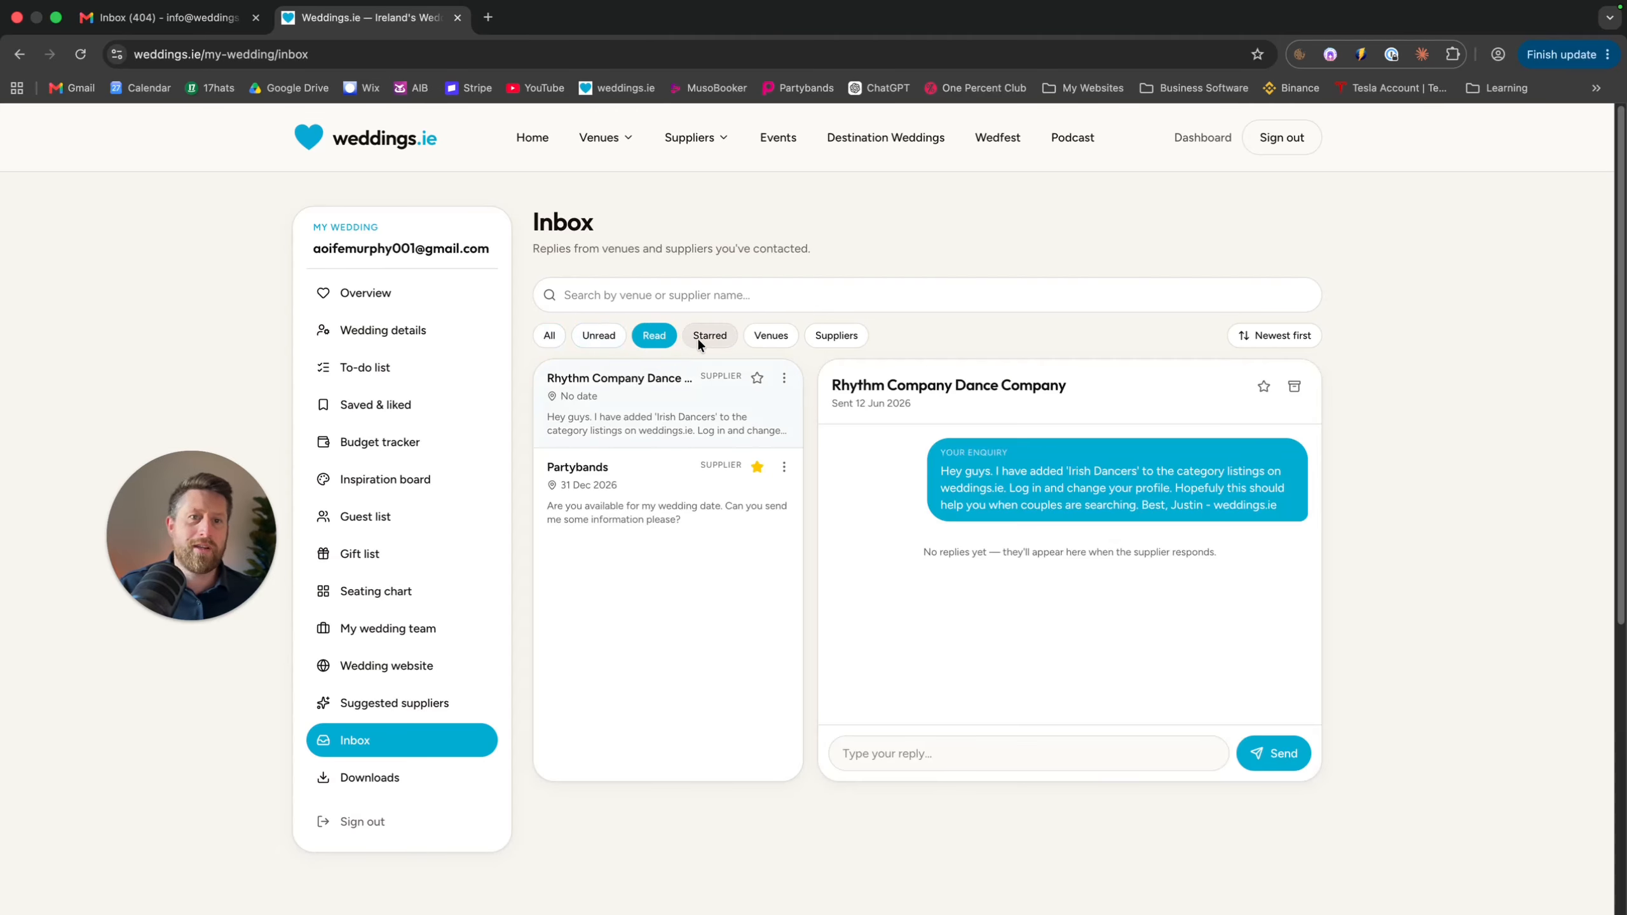
Star and unstar the Rhythm Company Dance Company conversation, toggle Newest first, and start a search
{"action": "left_click", "coordinate": [756, 378]}
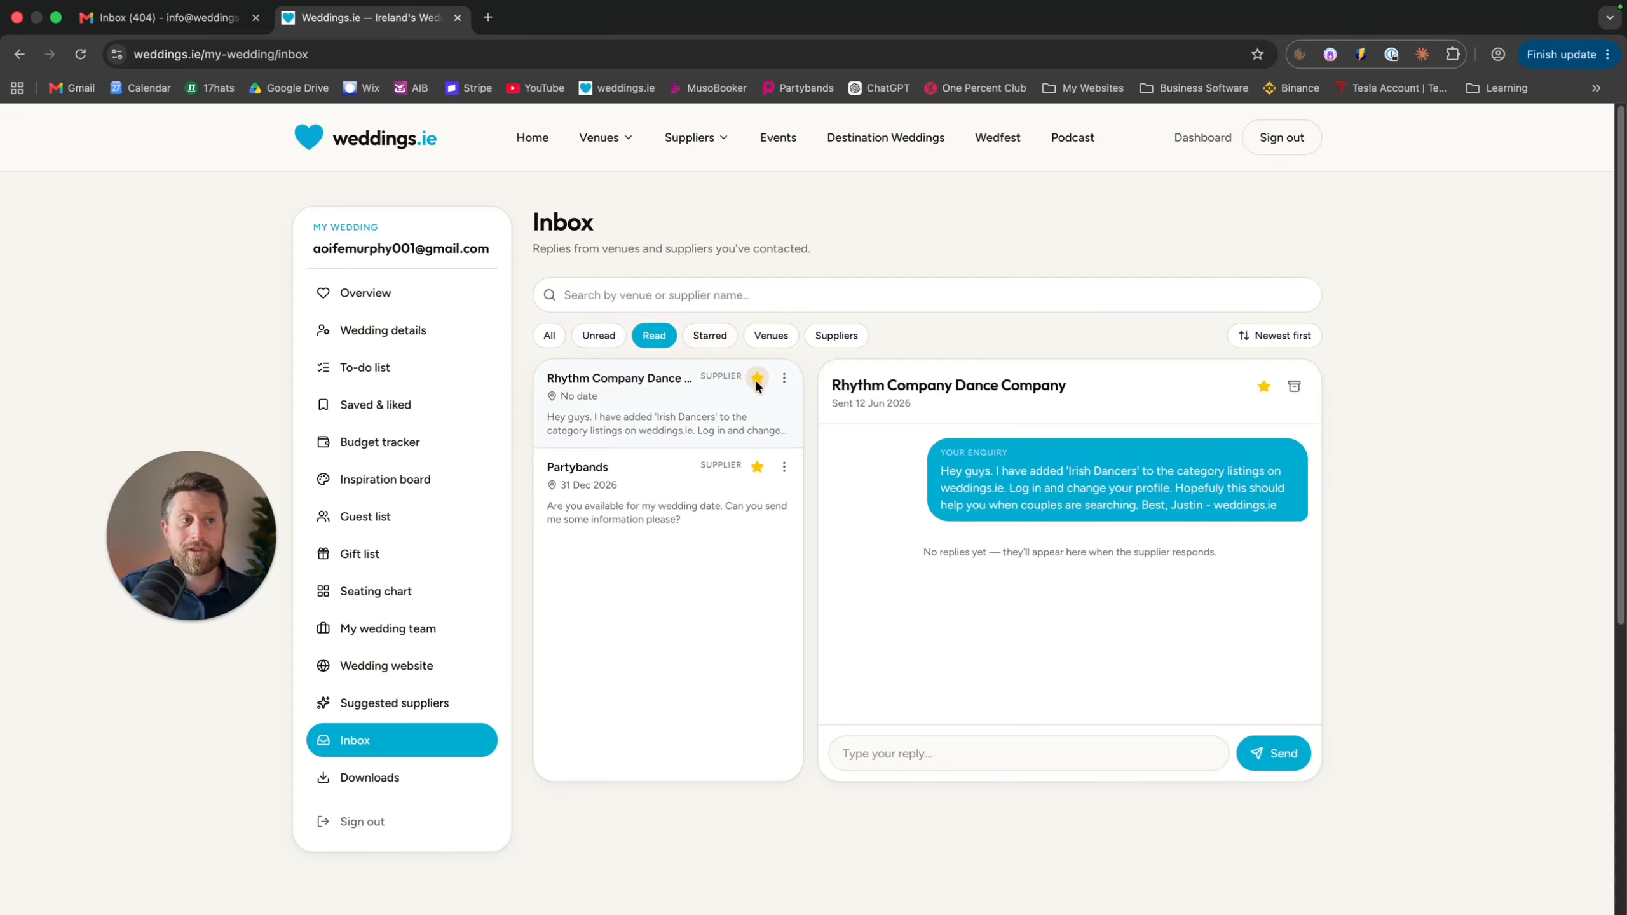
{"action": "left_click", "coordinate": [758, 379]}
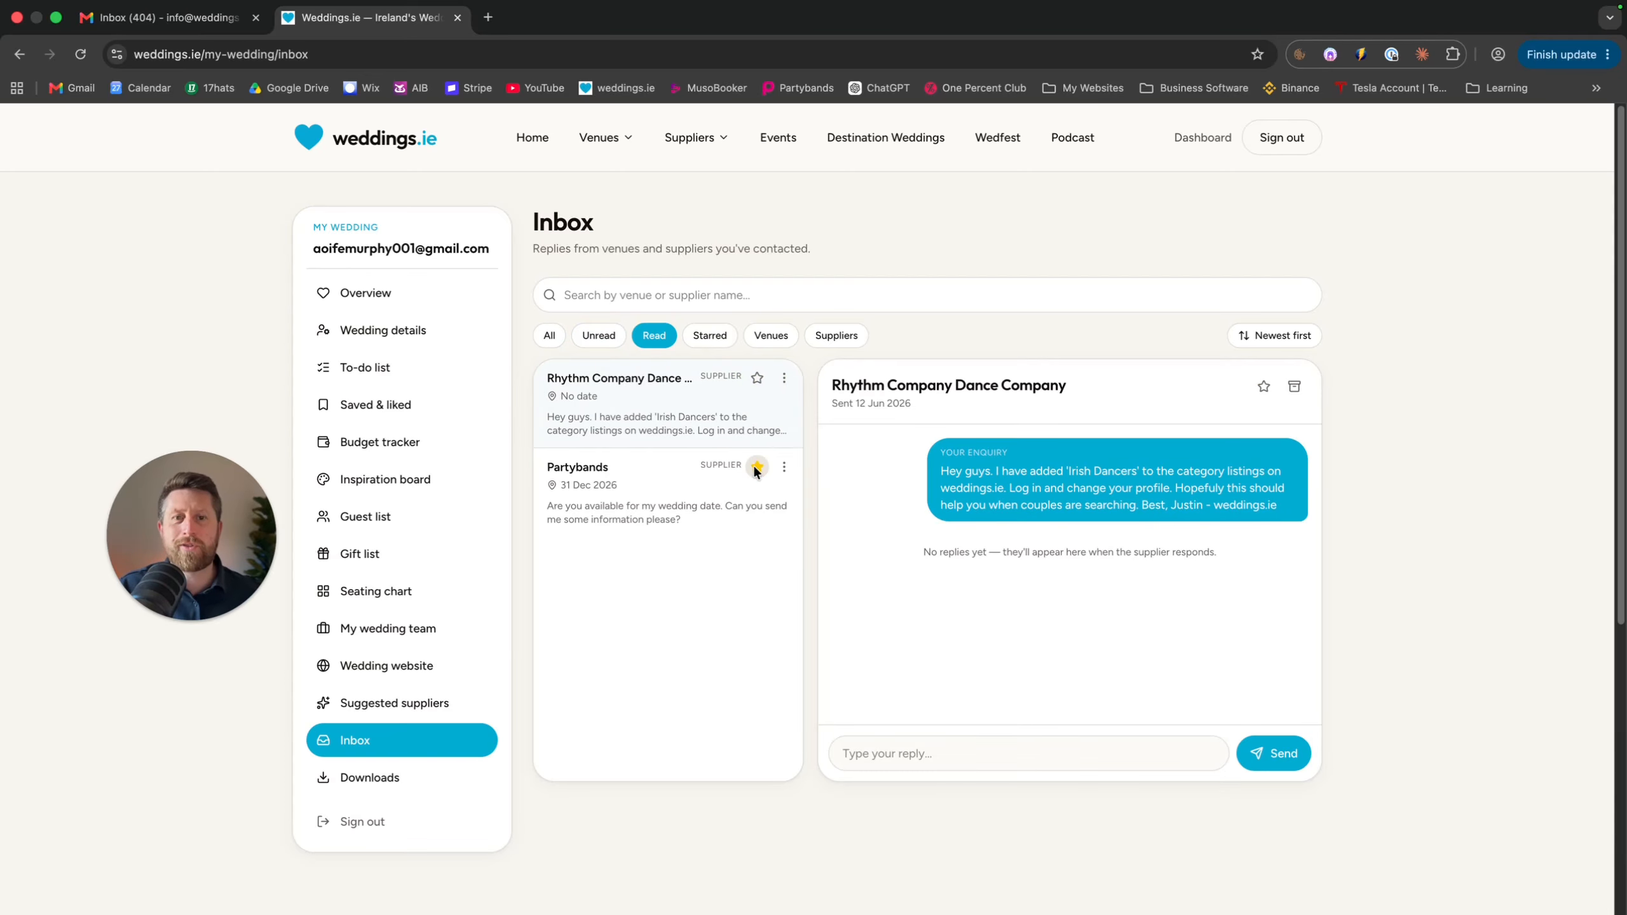
{"action": "left_click", "coordinate": [1276, 334]}
{"action": "left_click", "coordinate": [1276, 334]}
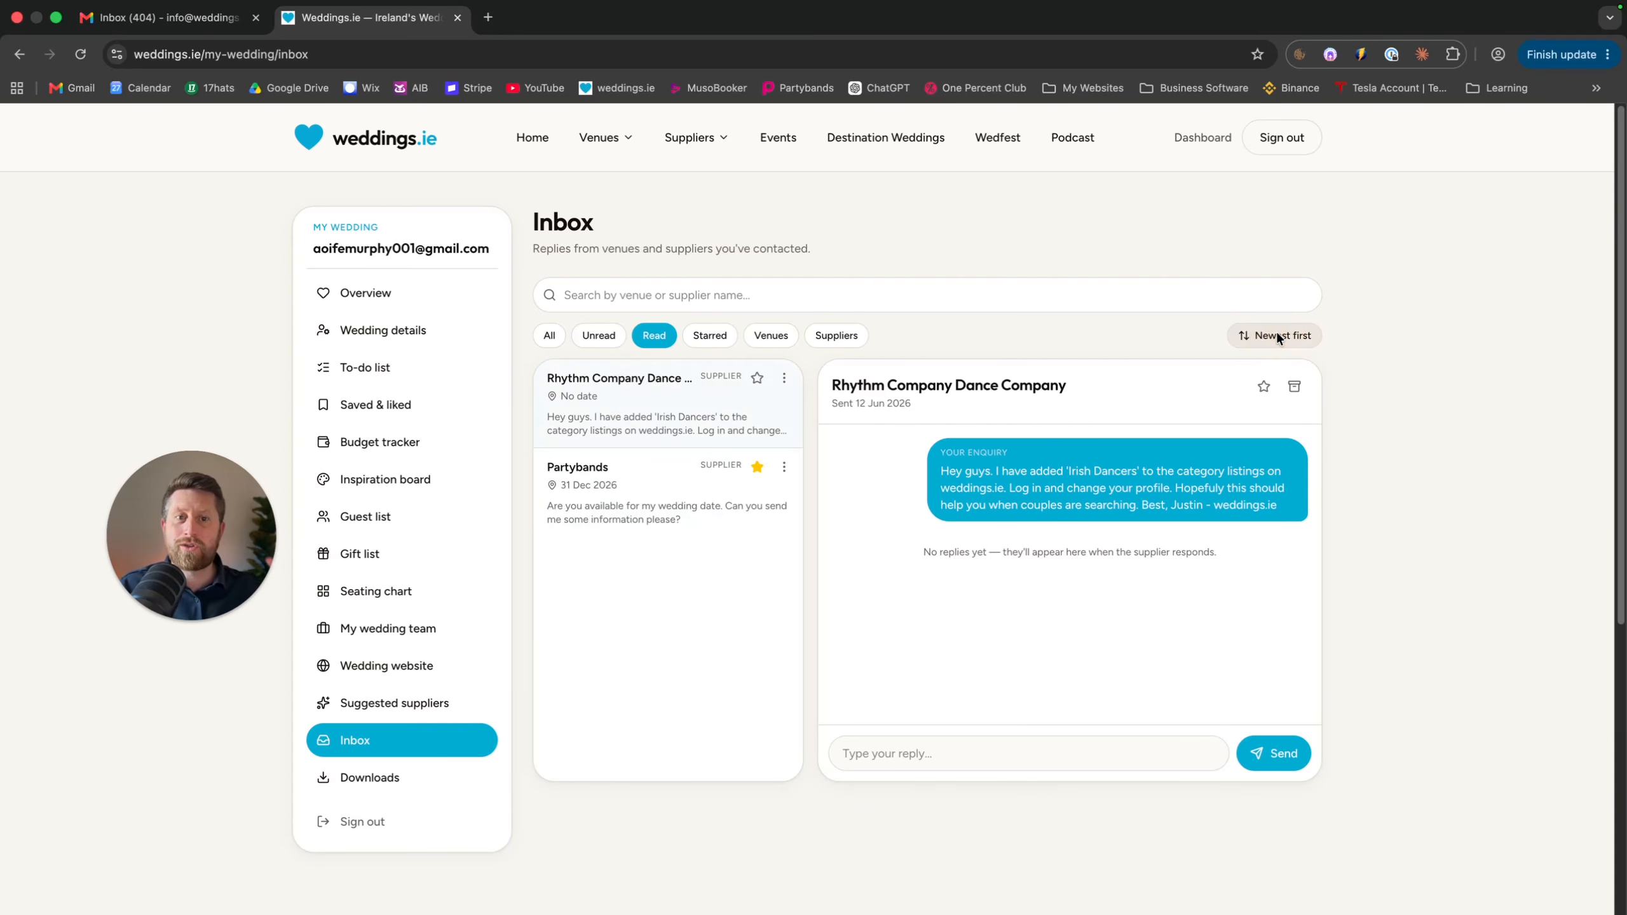
{"action": "left_click", "coordinate": [738, 295]}
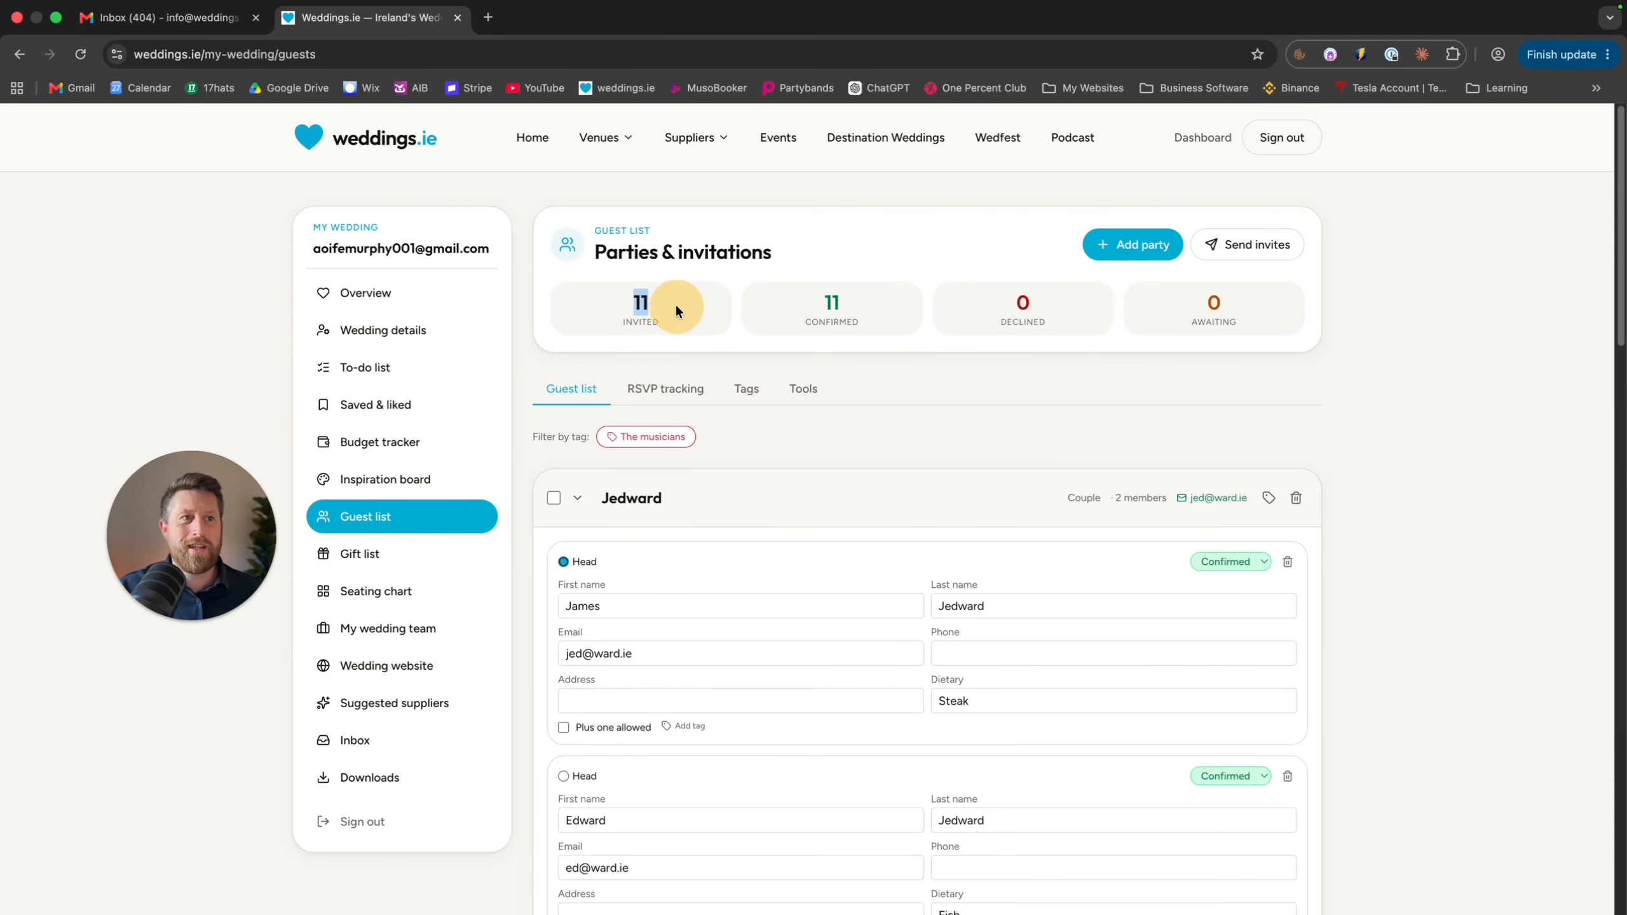
Highlight the confirmed, declined and awaiting guest counts, then bring up the Add a party dialog
{"action": "double_click", "coordinate": [849, 304]}
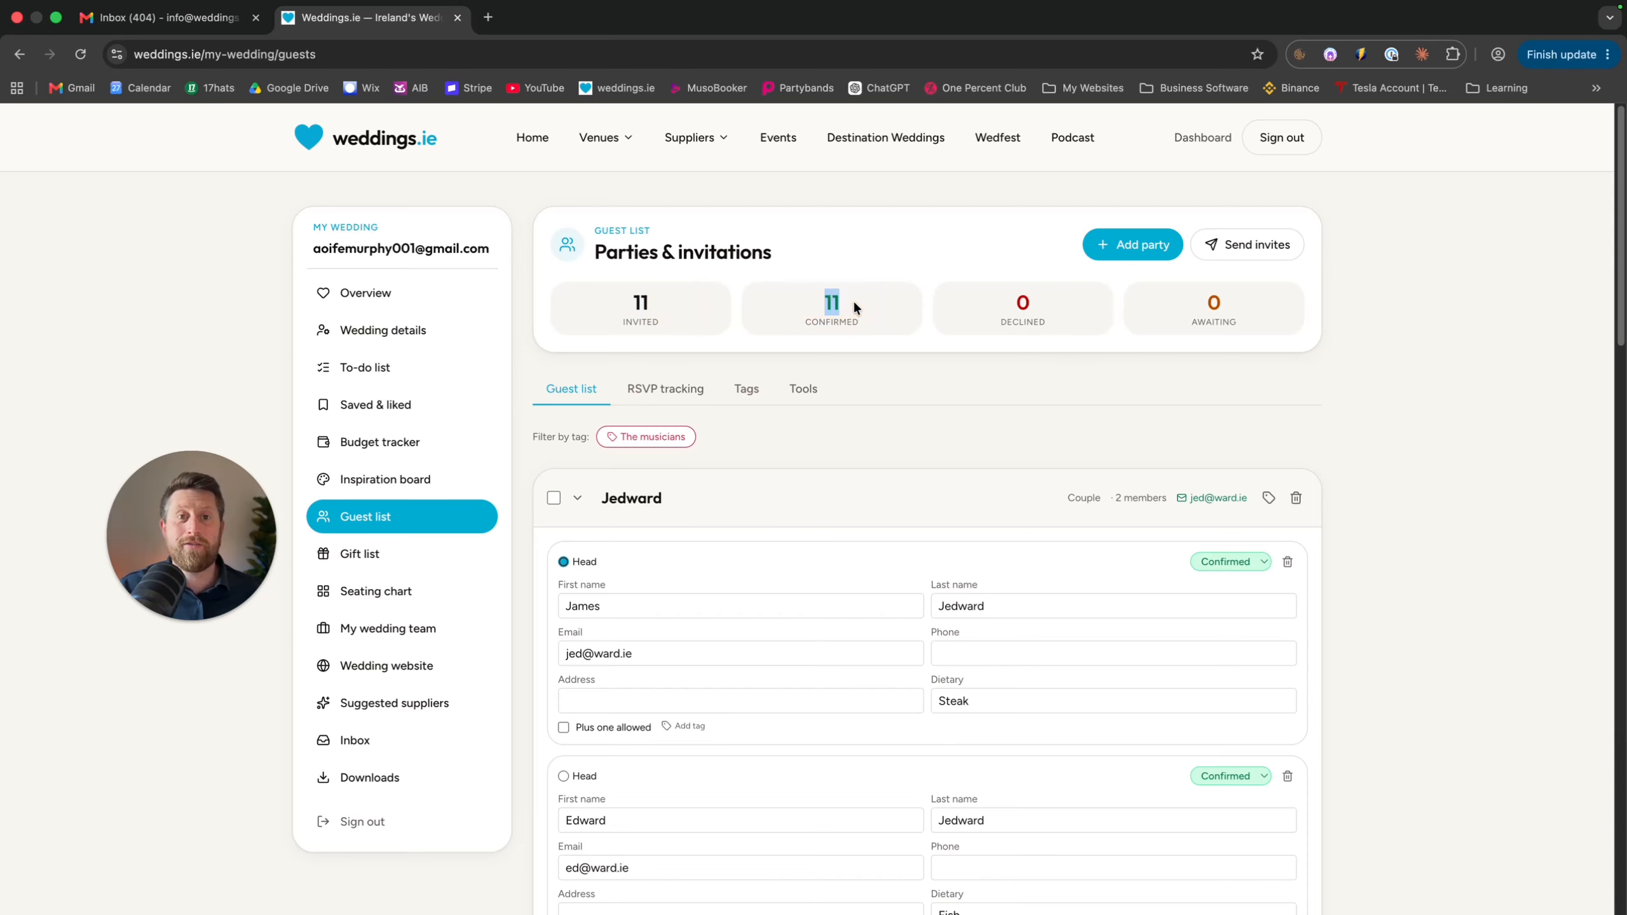
{"action": "double_click", "coordinate": [1039, 307]}
{"action": "left_click_drag", "start_coordinate": [1210, 305], "coordinate": [1238, 303]}
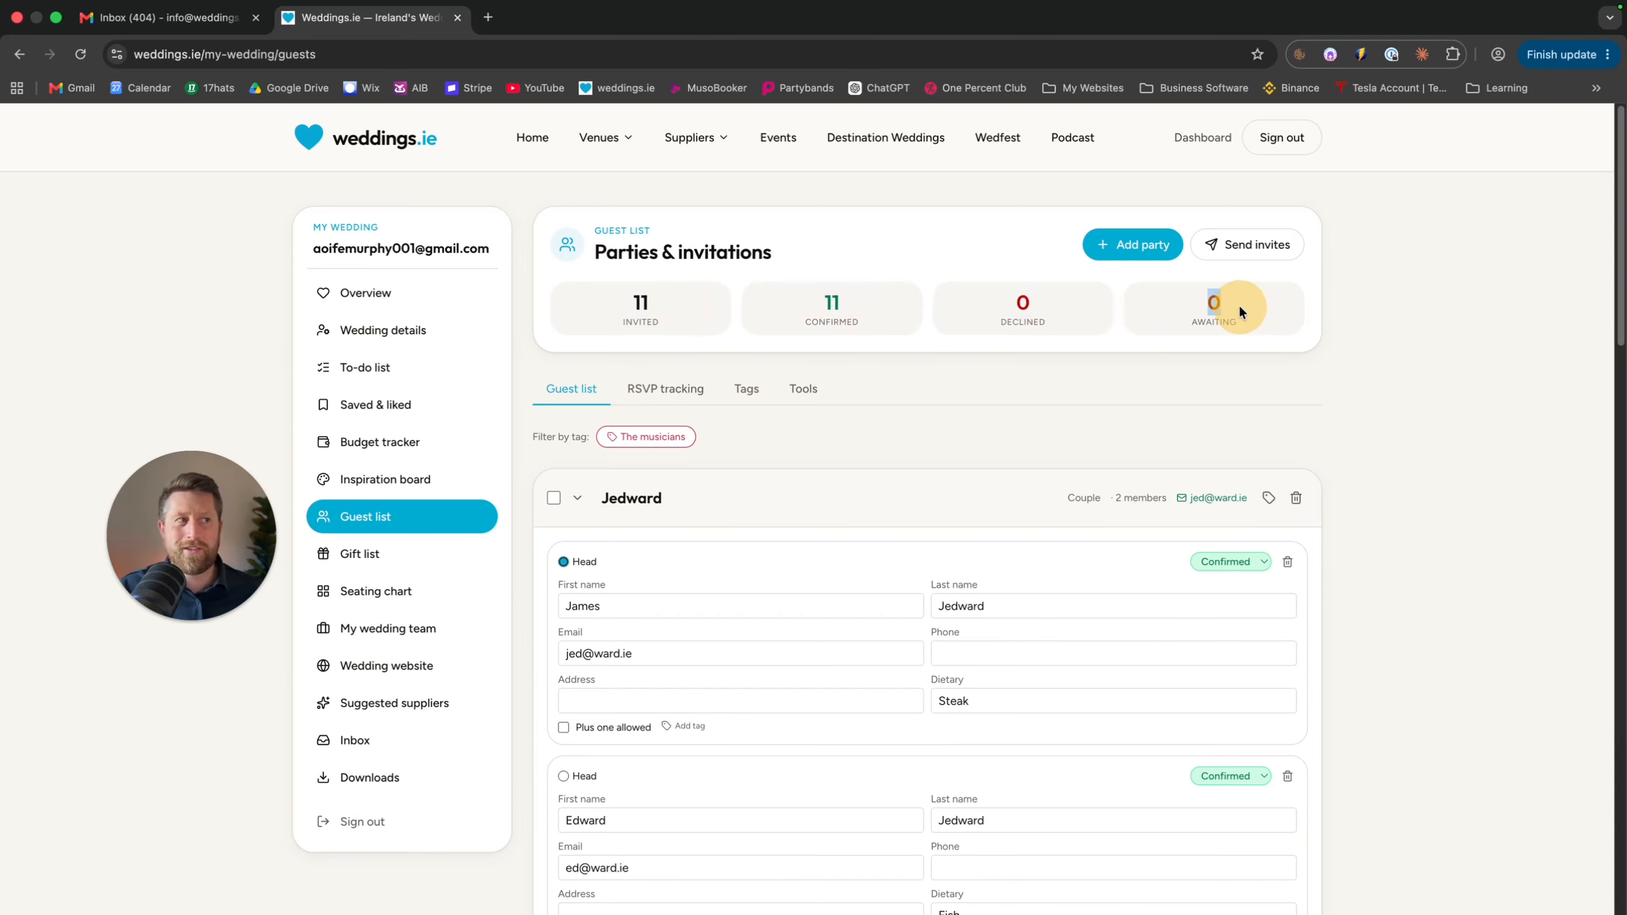
{"action": "left_click", "coordinate": [980, 250]}
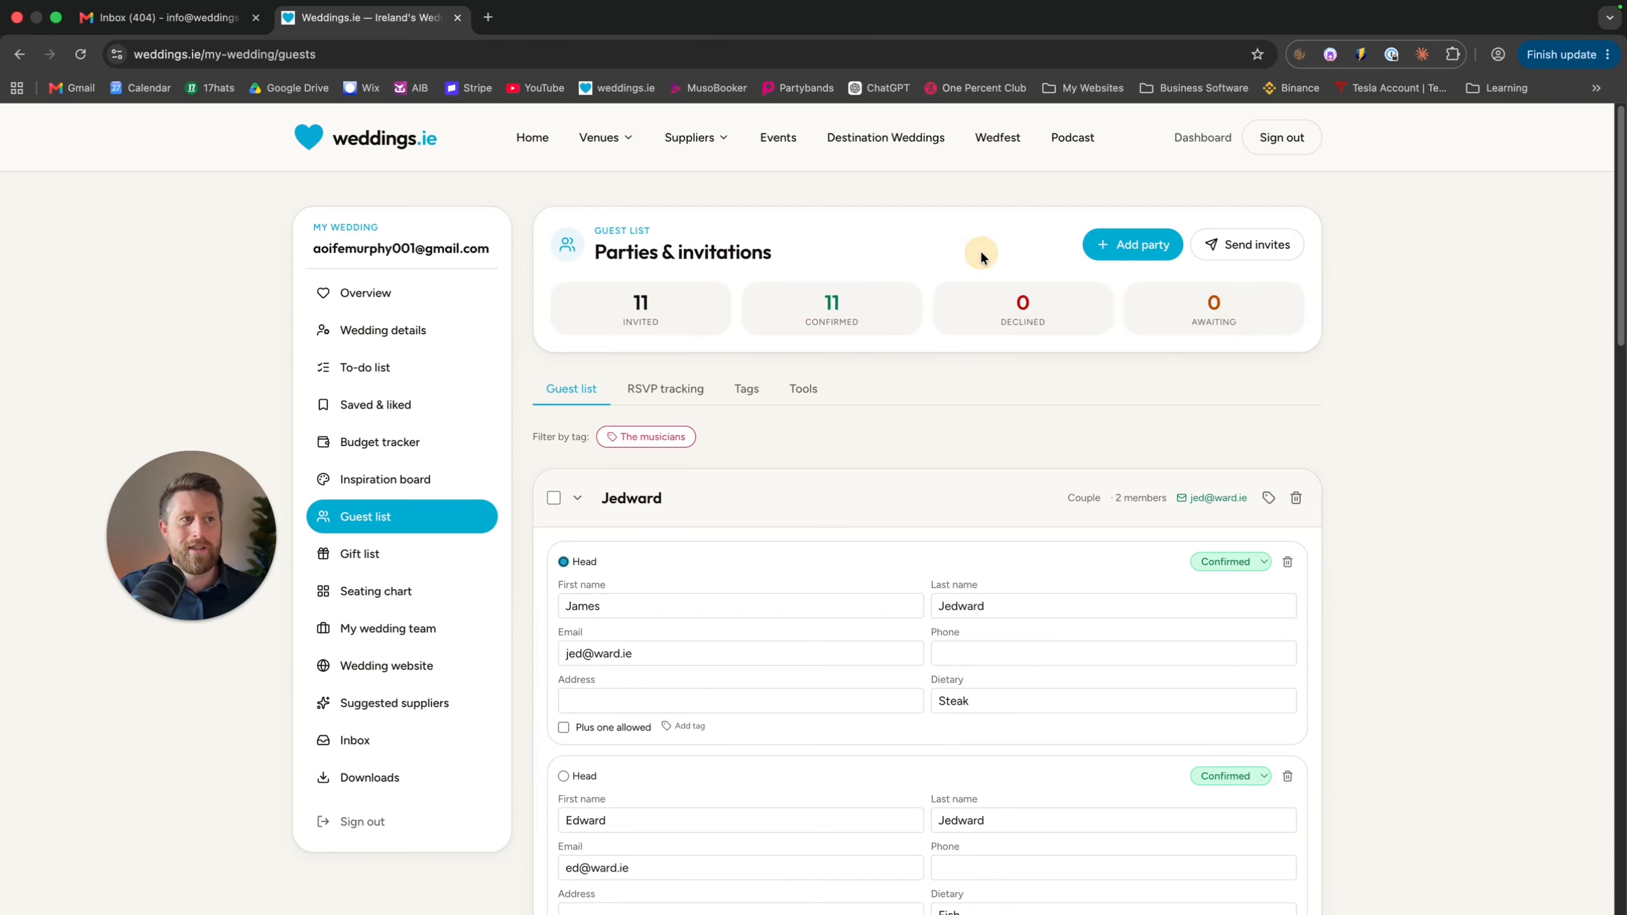
{"action": "left_click", "coordinate": [1114, 253]}
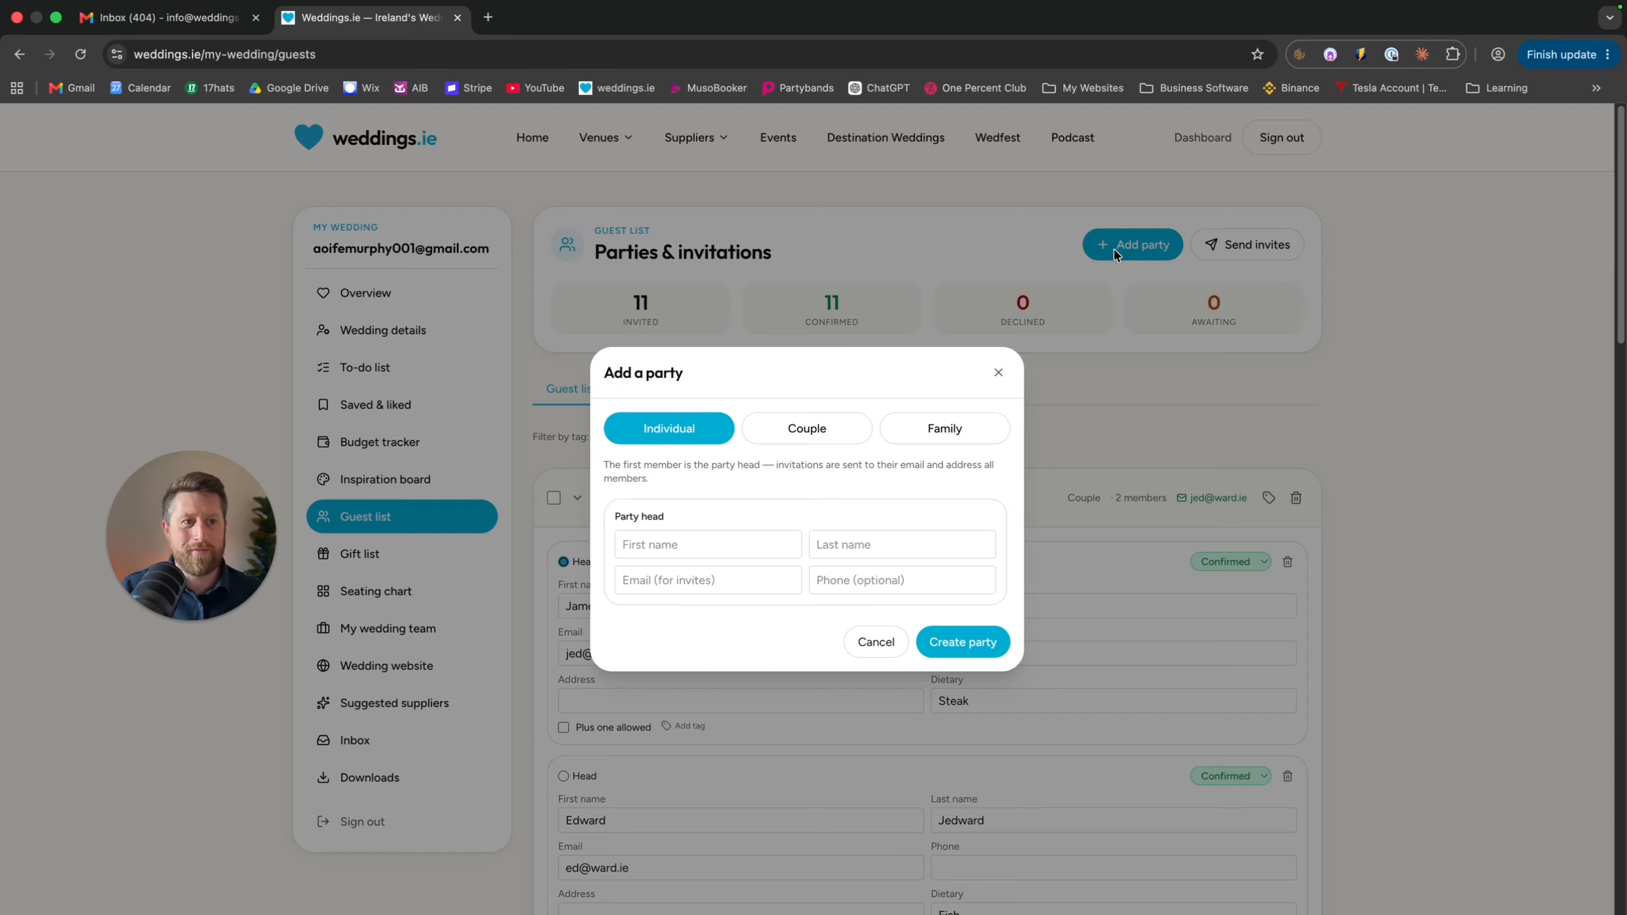
{"action": "left_click", "coordinate": [805, 427]}
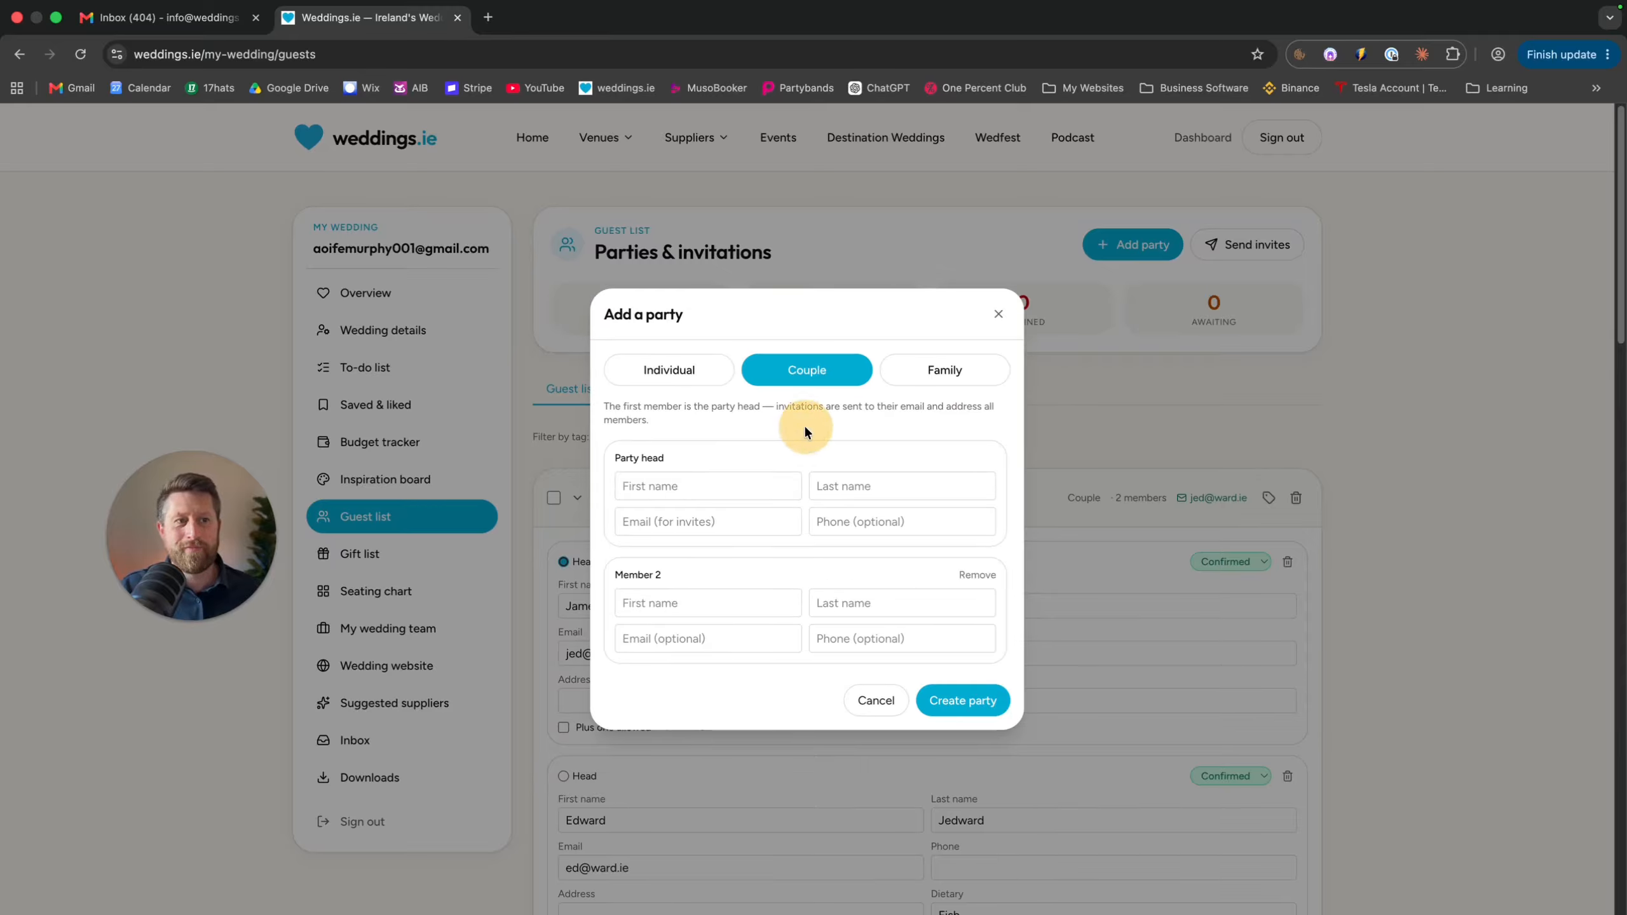
{"action": "left_click", "coordinate": [935, 372]}
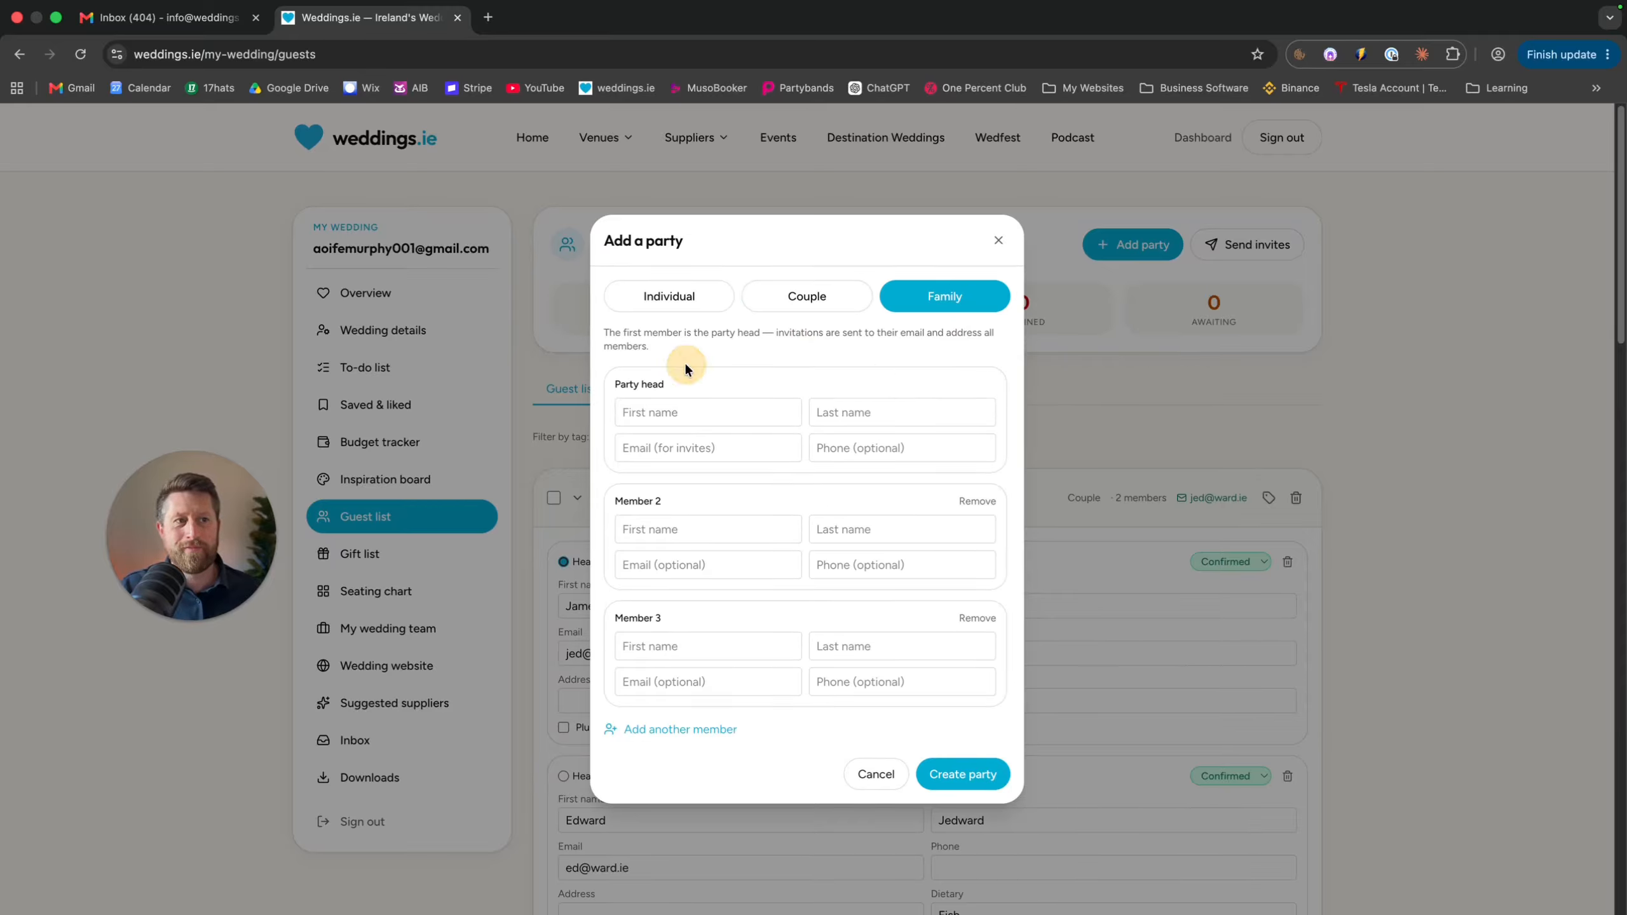
{"action": "left_click", "coordinate": [668, 298]}
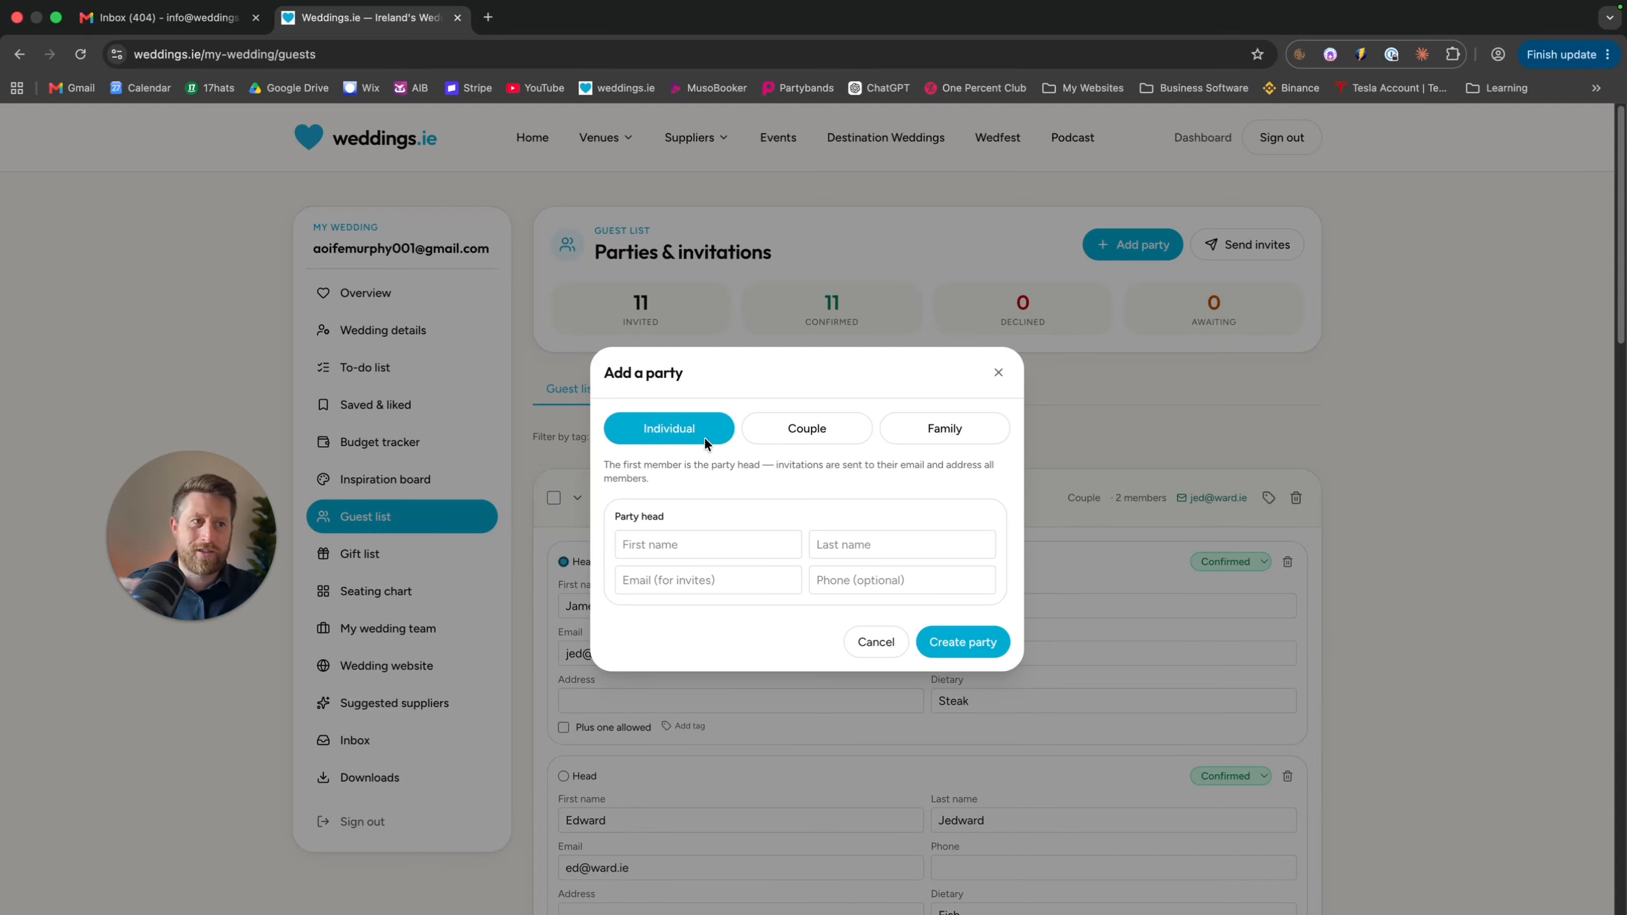
{"action": "left_click", "coordinate": [938, 431]}
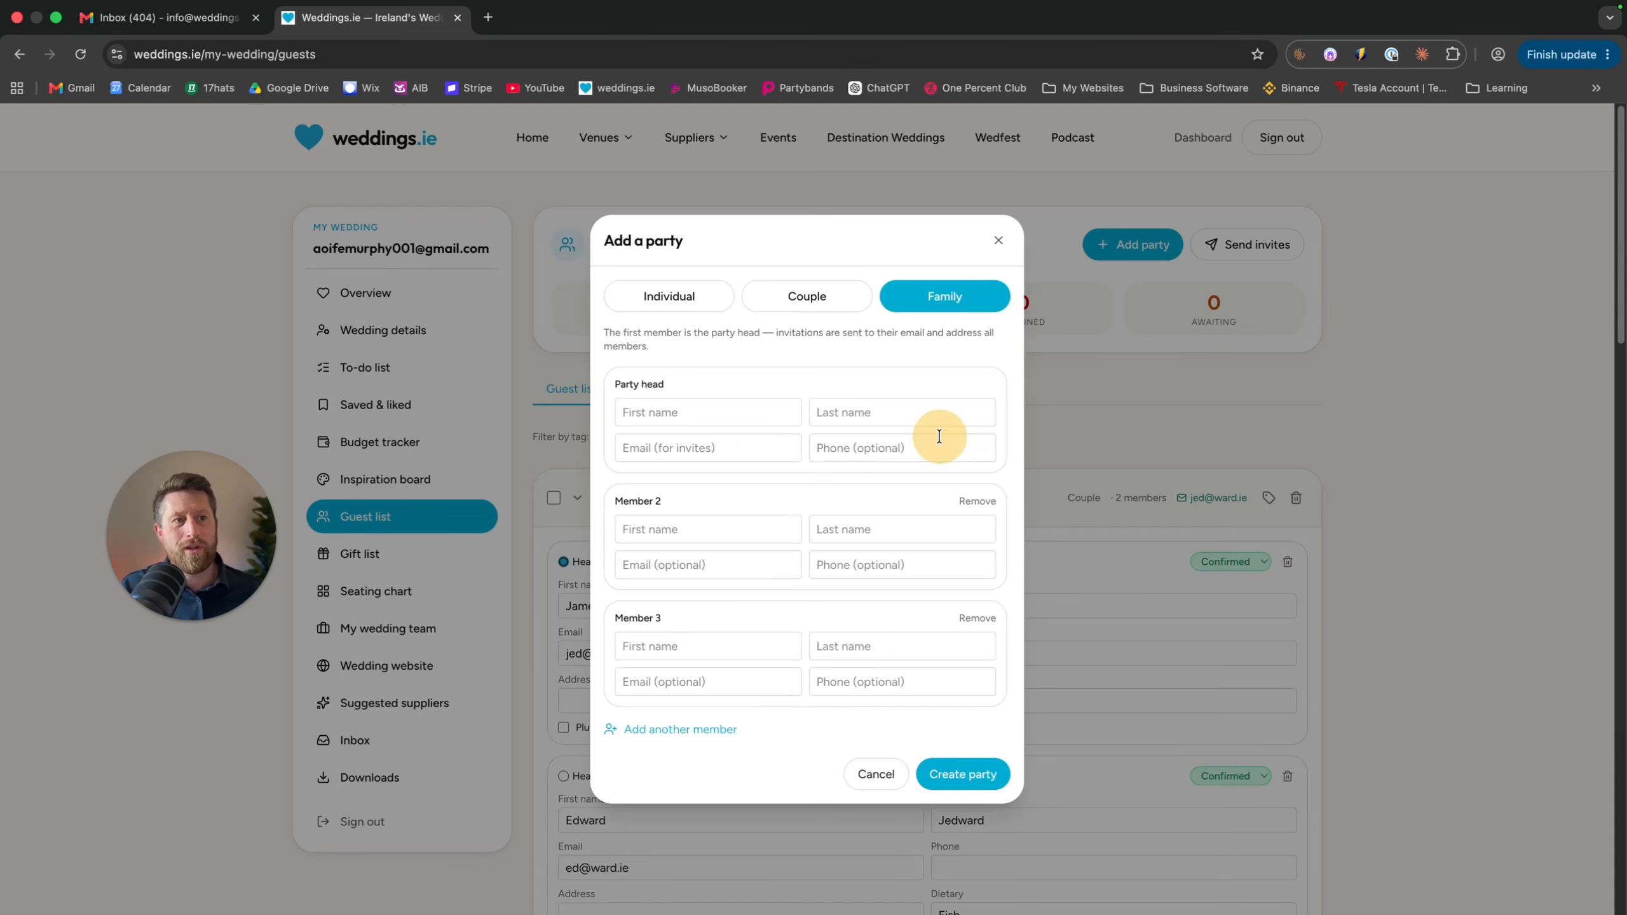
{"action": "left_click", "coordinate": [654, 411]}
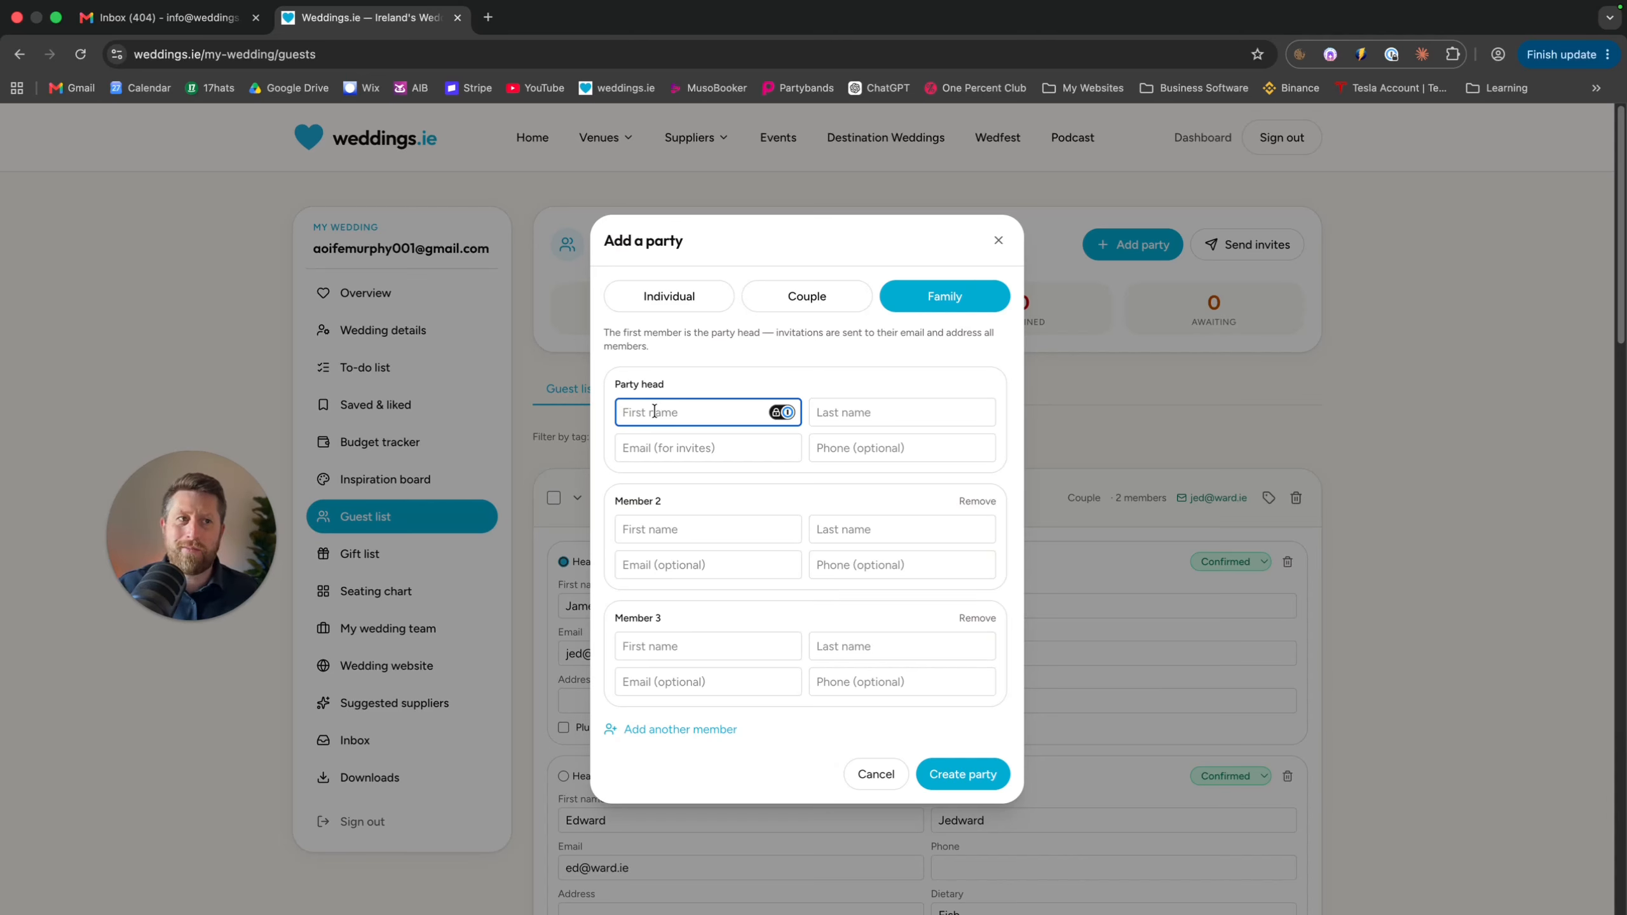
{"action": "left_click", "coordinate": [795, 298]}
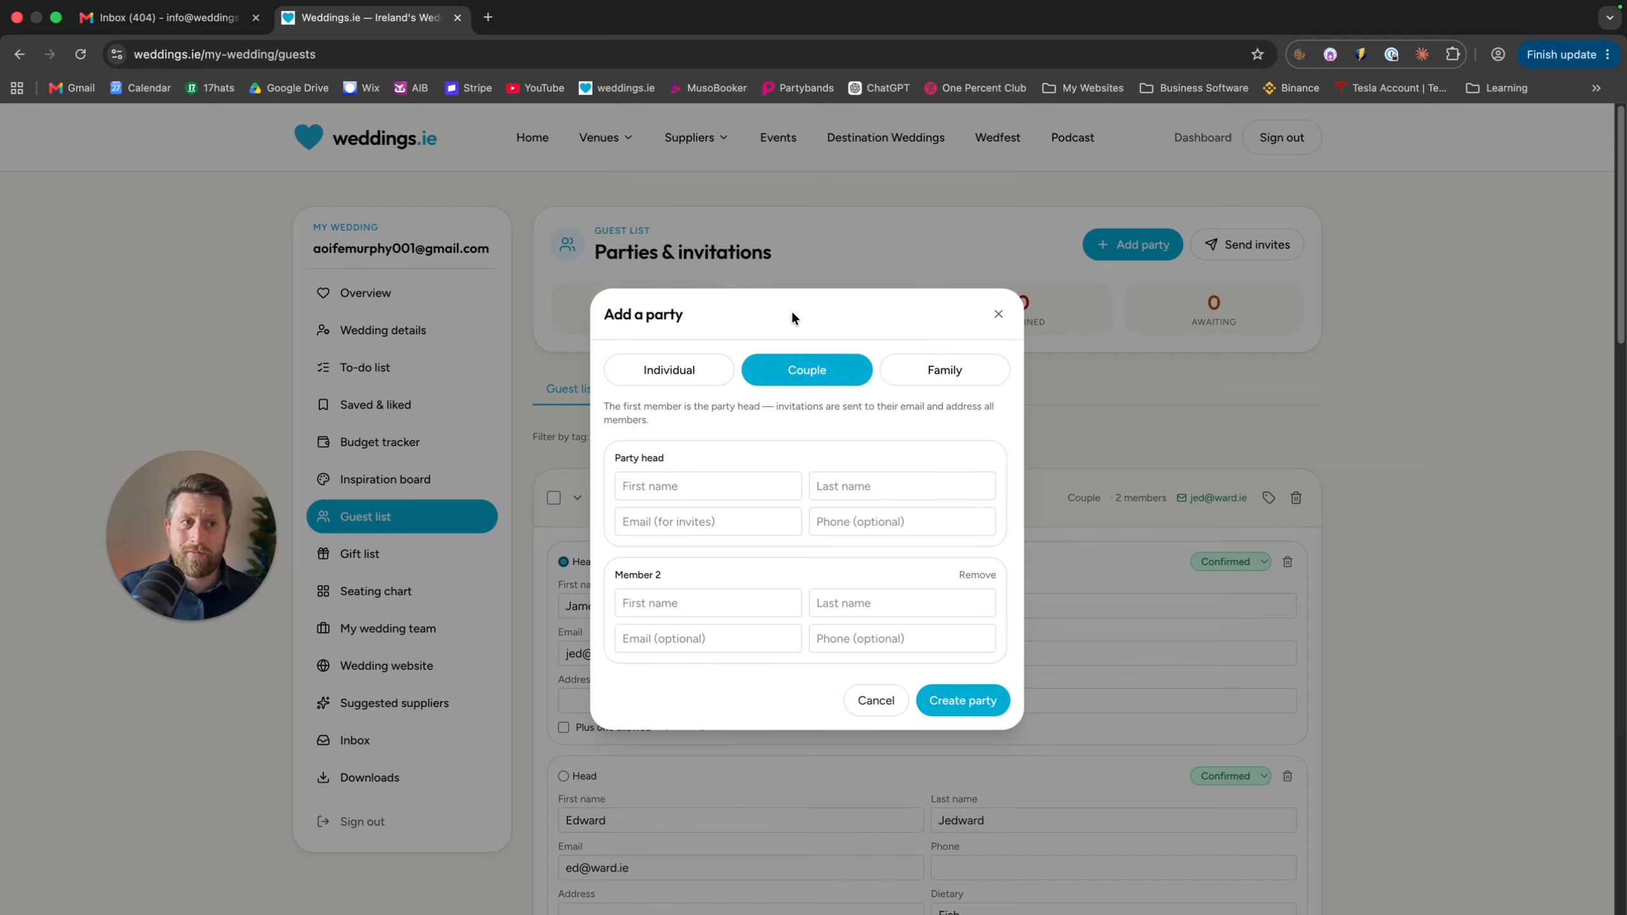
{"action": "left_click", "coordinate": [708, 363]}
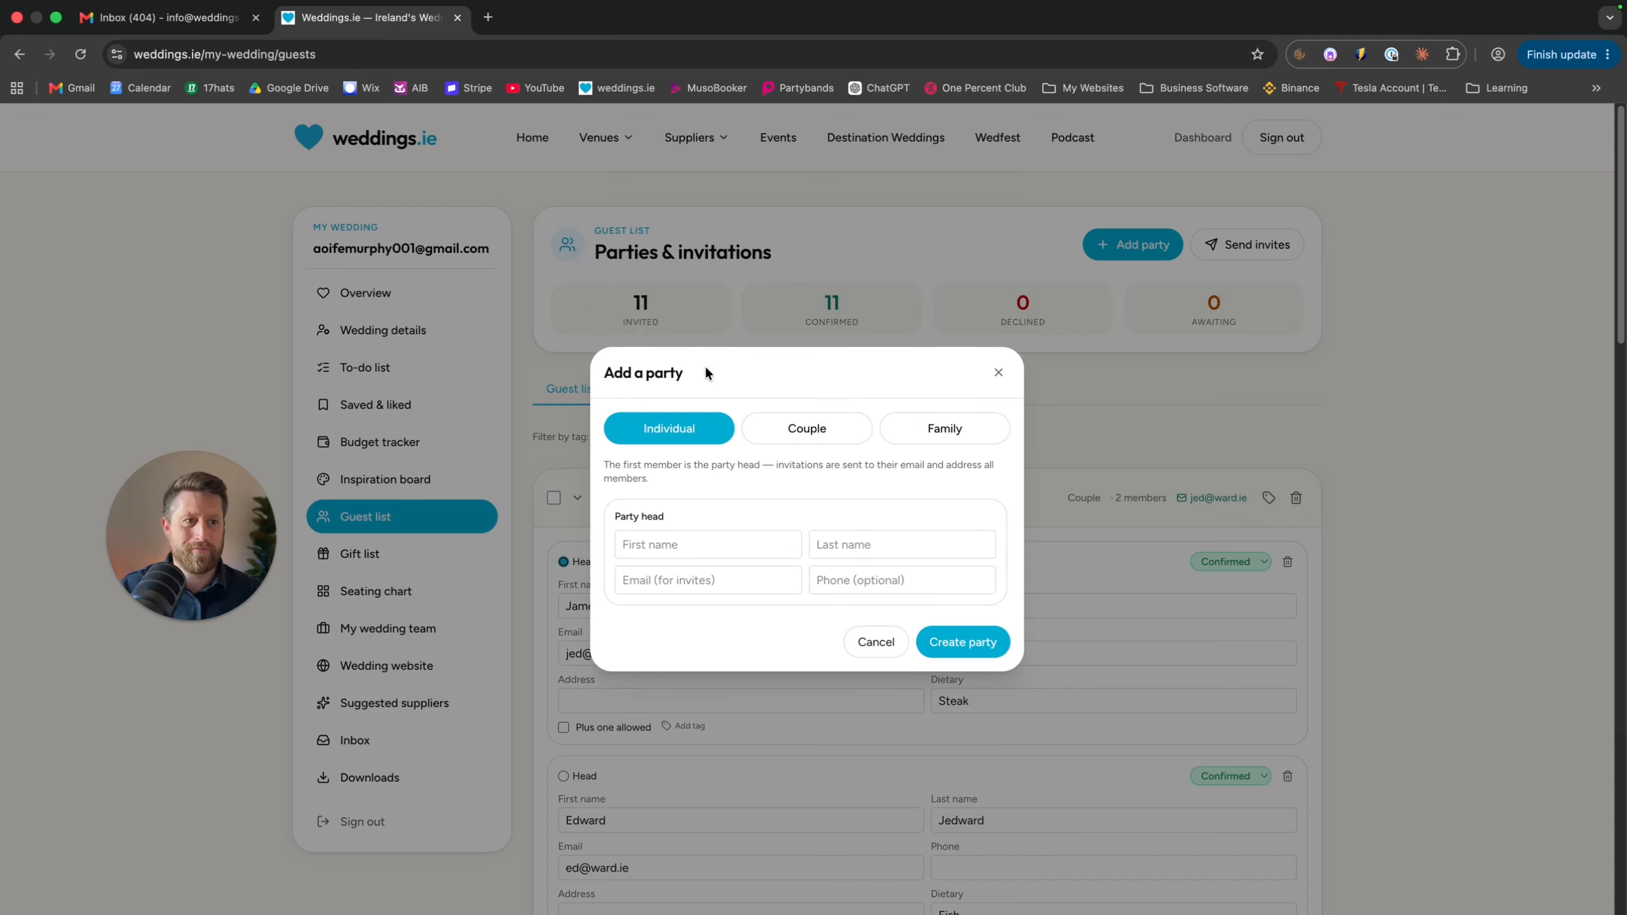
Enter the party head's first name, last name and email address
{"action": "left_click", "coordinate": [660, 547]}
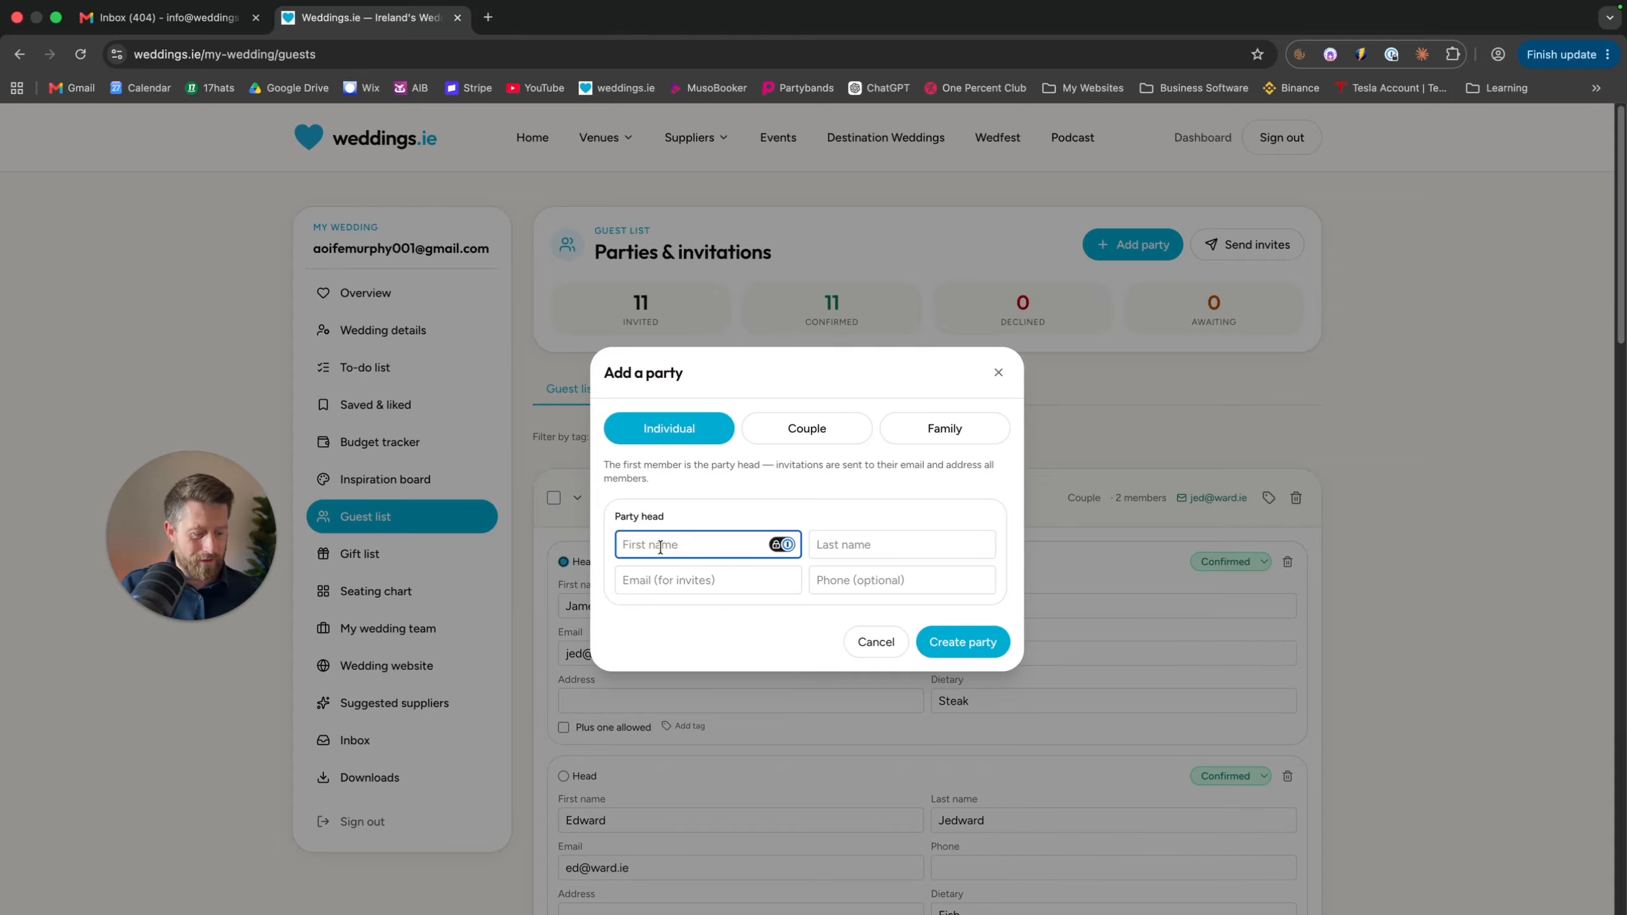
{"action": "type", "text": "John"}
{"action": "key", "text": "Tab"}
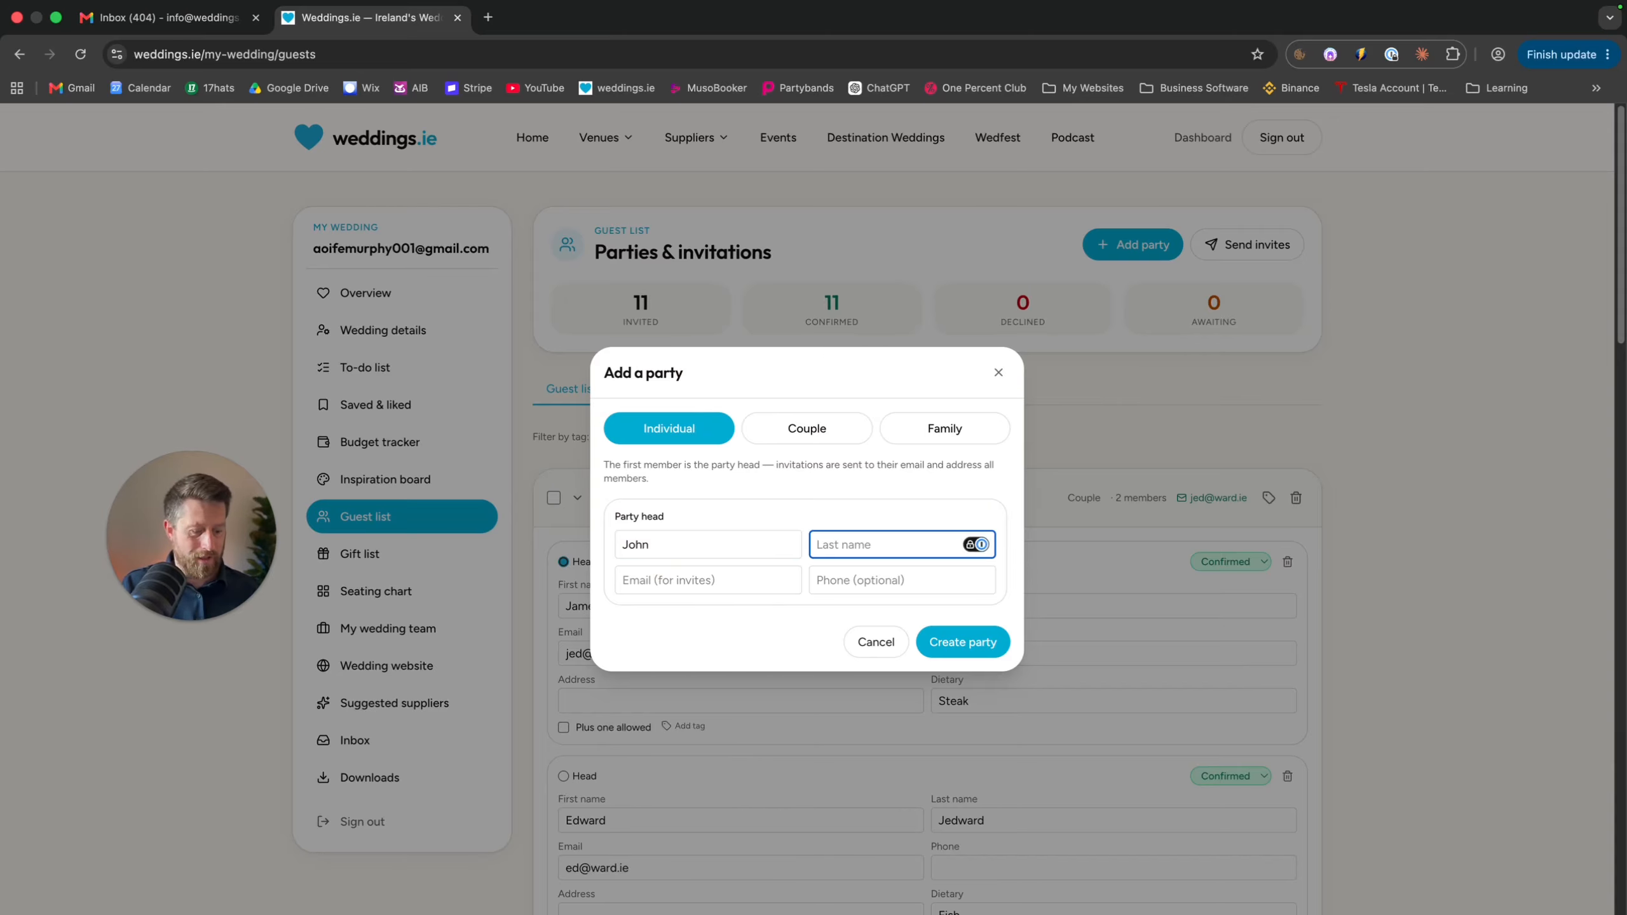
{"action": "type", "text": "DFoe"}
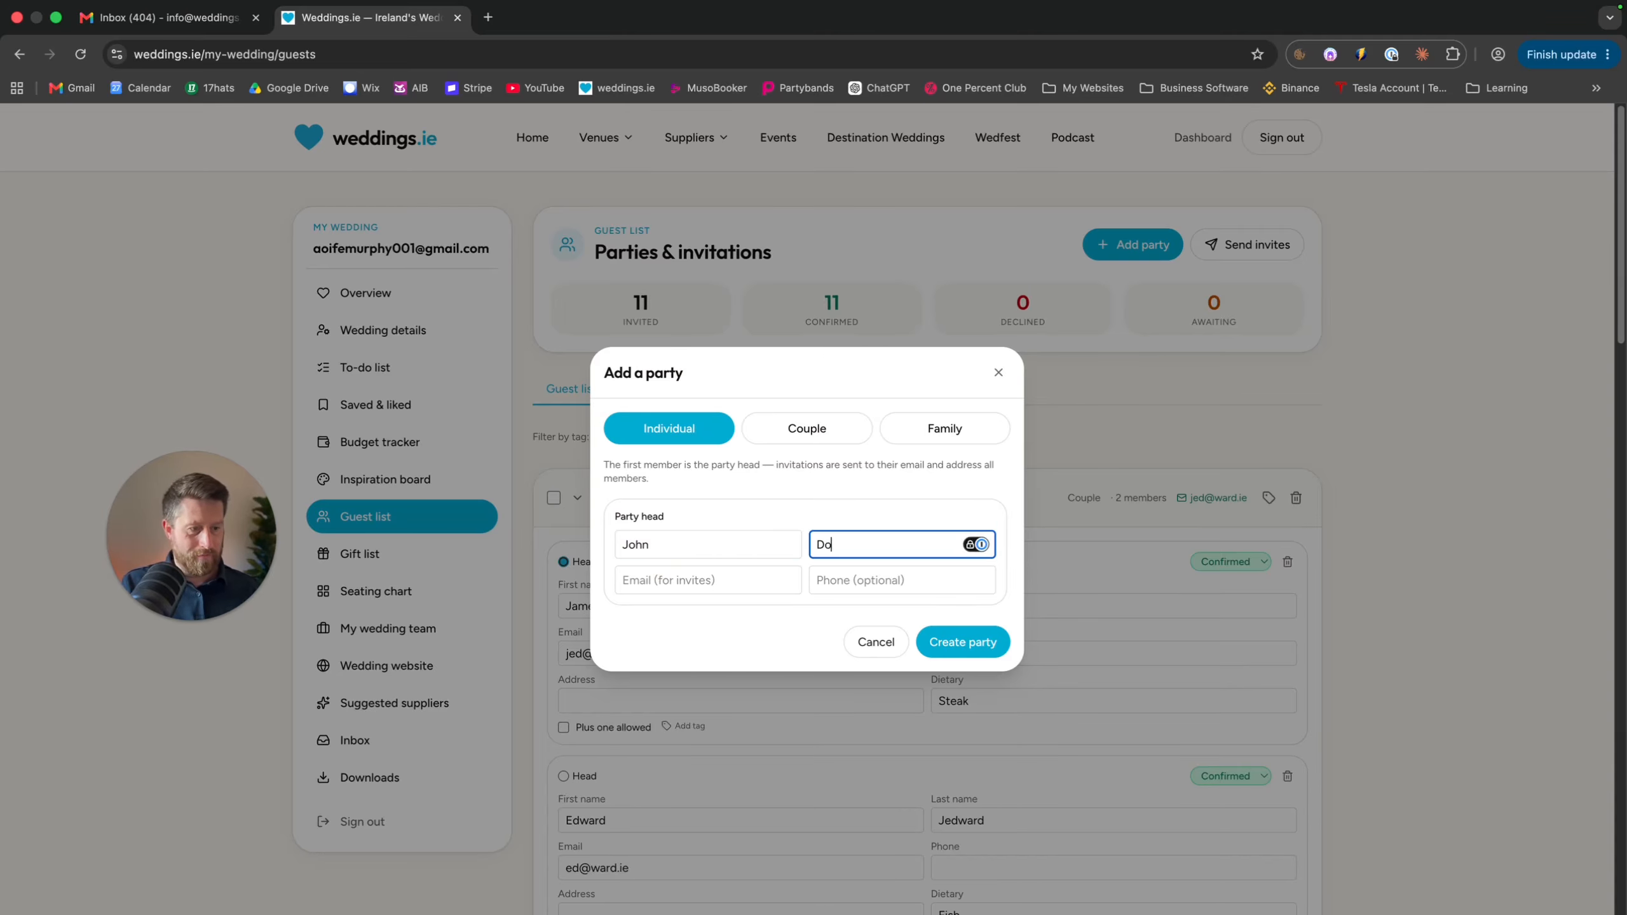
{"action": "left_click", "coordinate": [651, 586]}
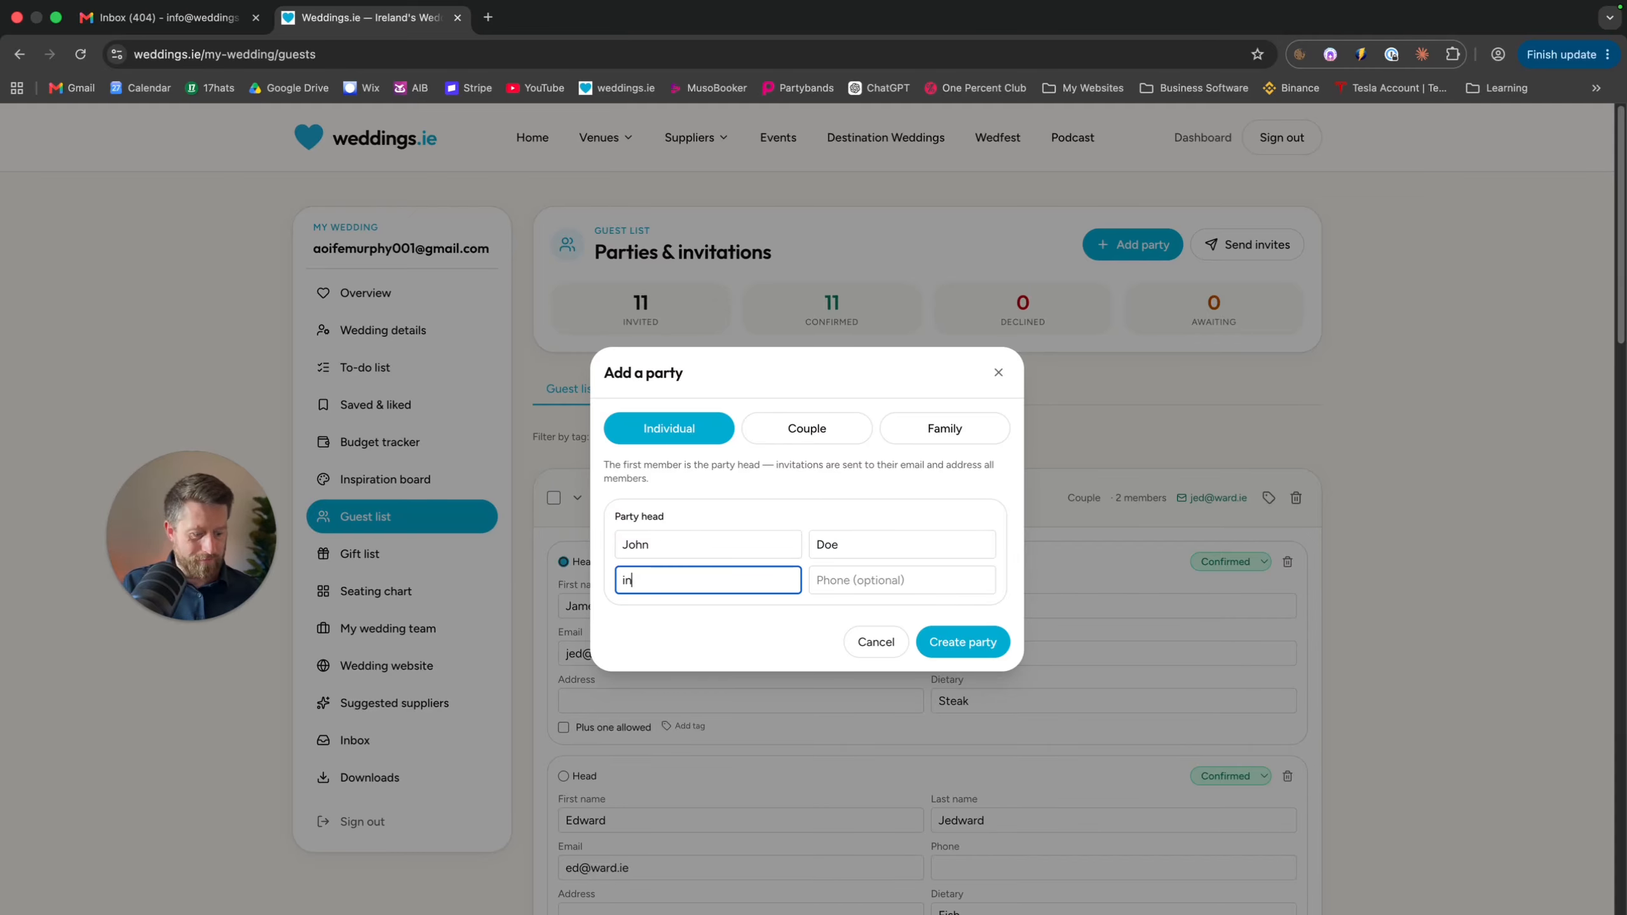
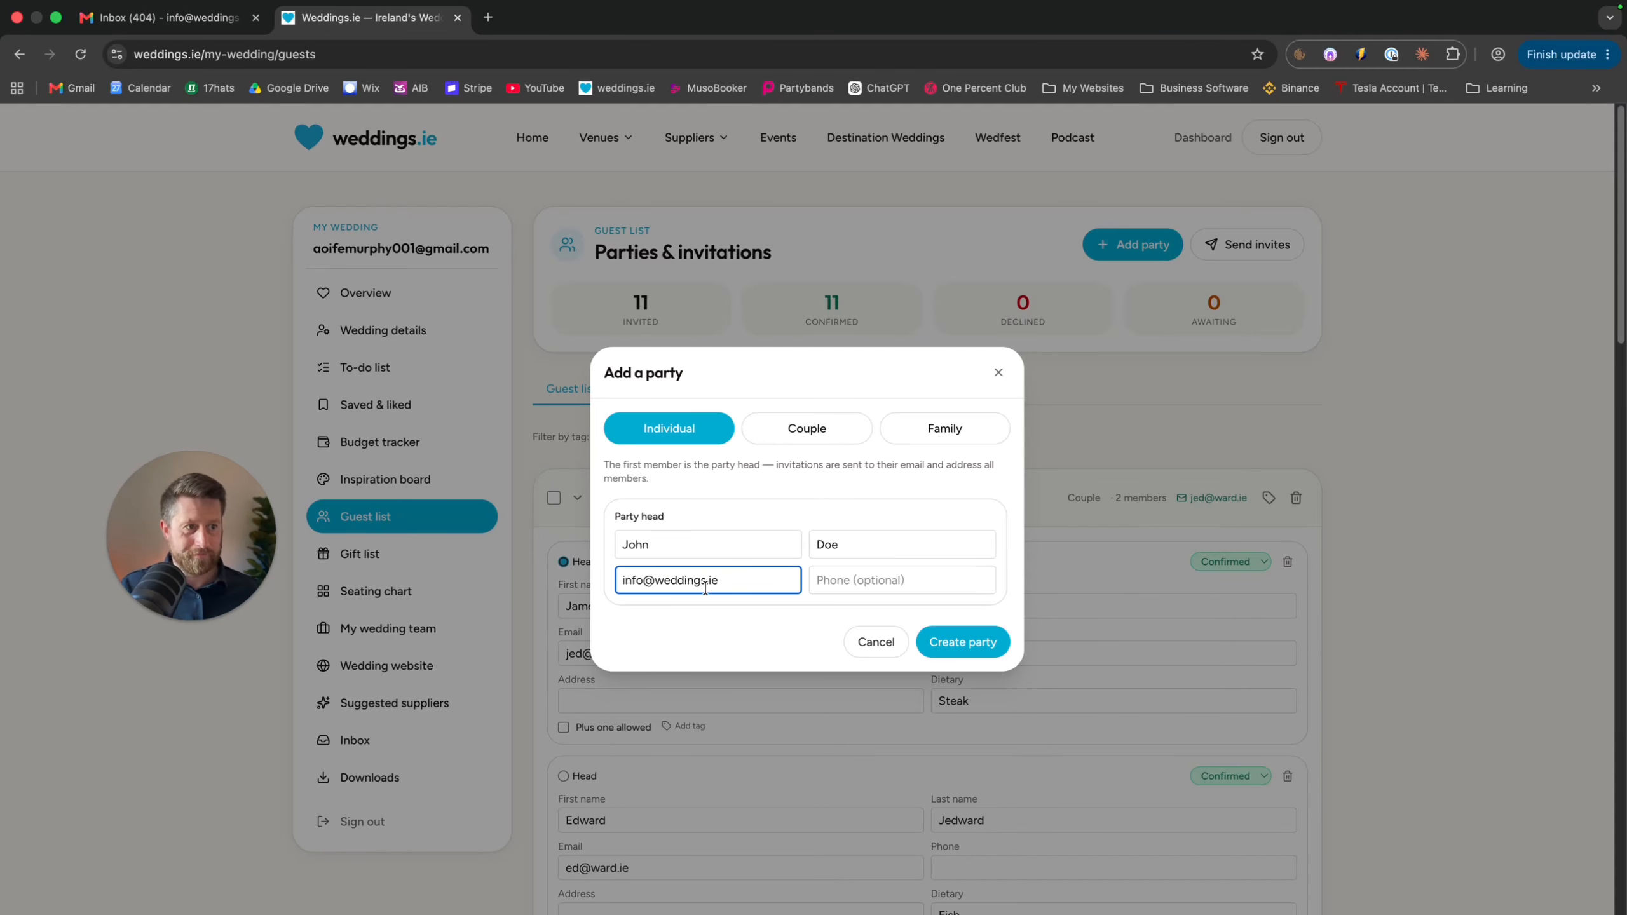
Enter the party head's phone number and create the individual party
{"action": "left_click", "coordinate": [832, 583]}
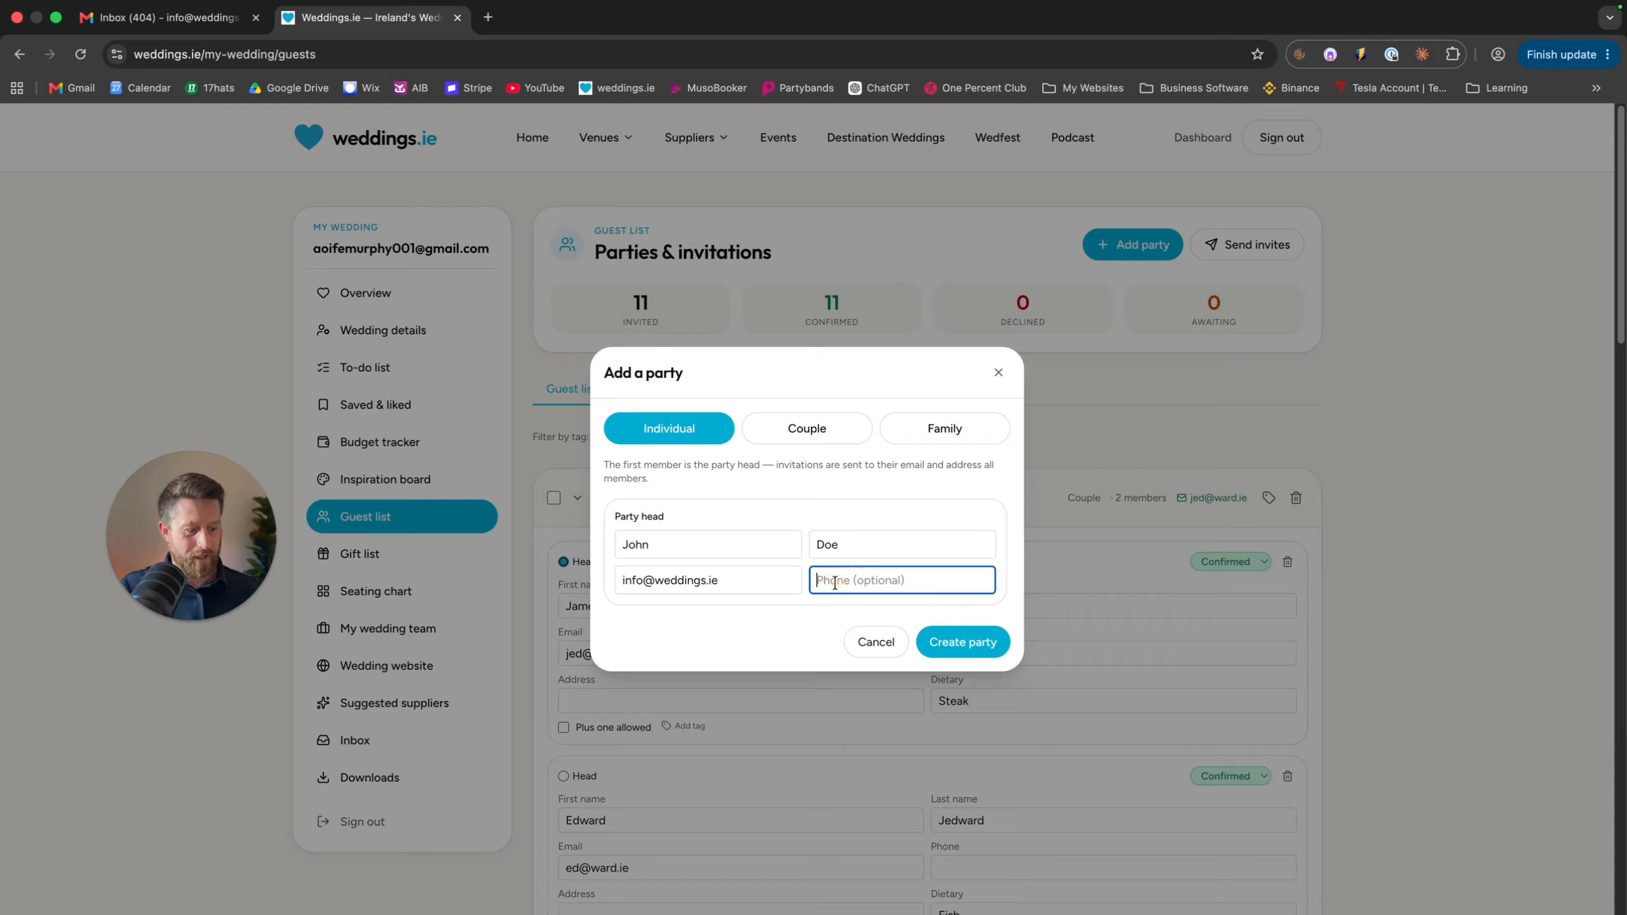
{"action": "key", "text": "BackSpace"}
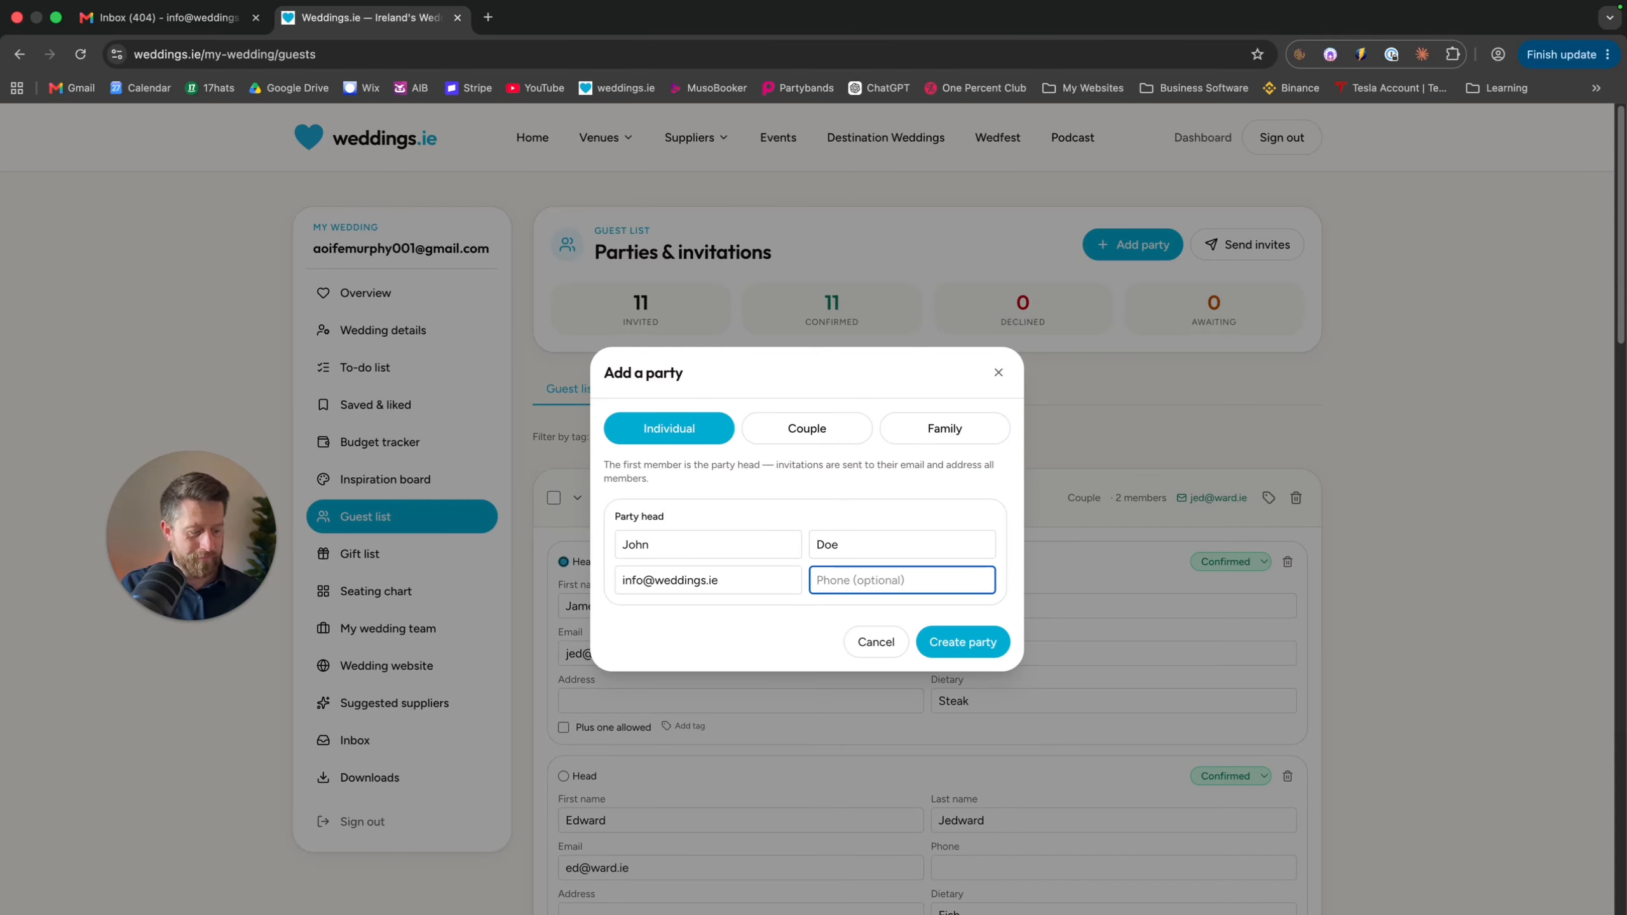
{"action": "key", "text": "BackSpace"}
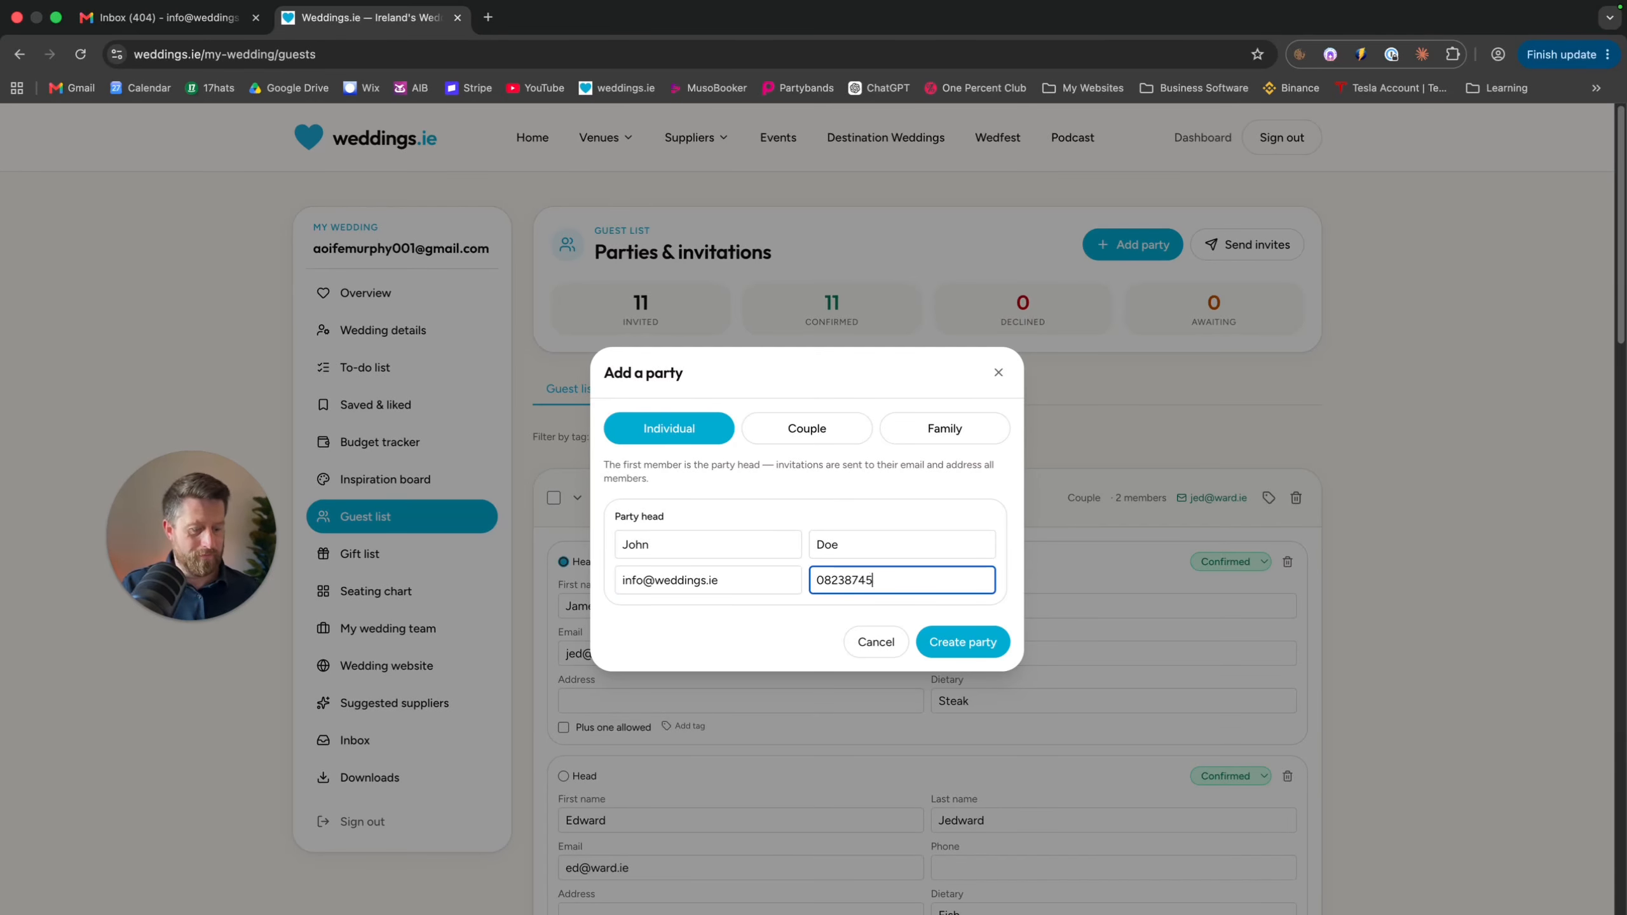
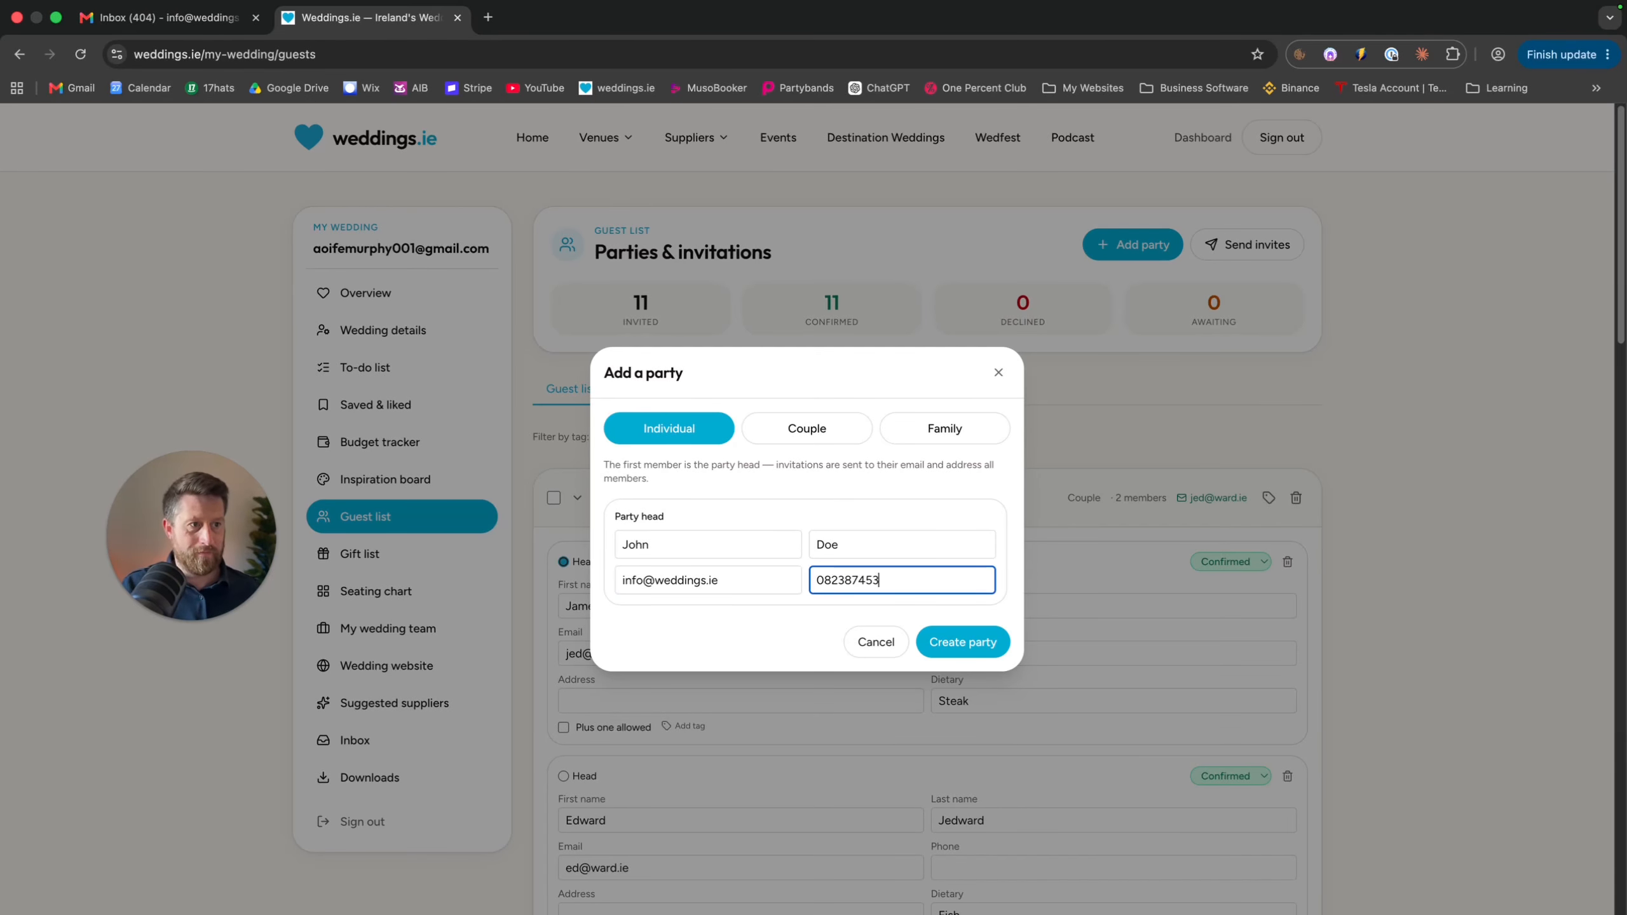
{"action": "left_click", "coordinate": [939, 637]}
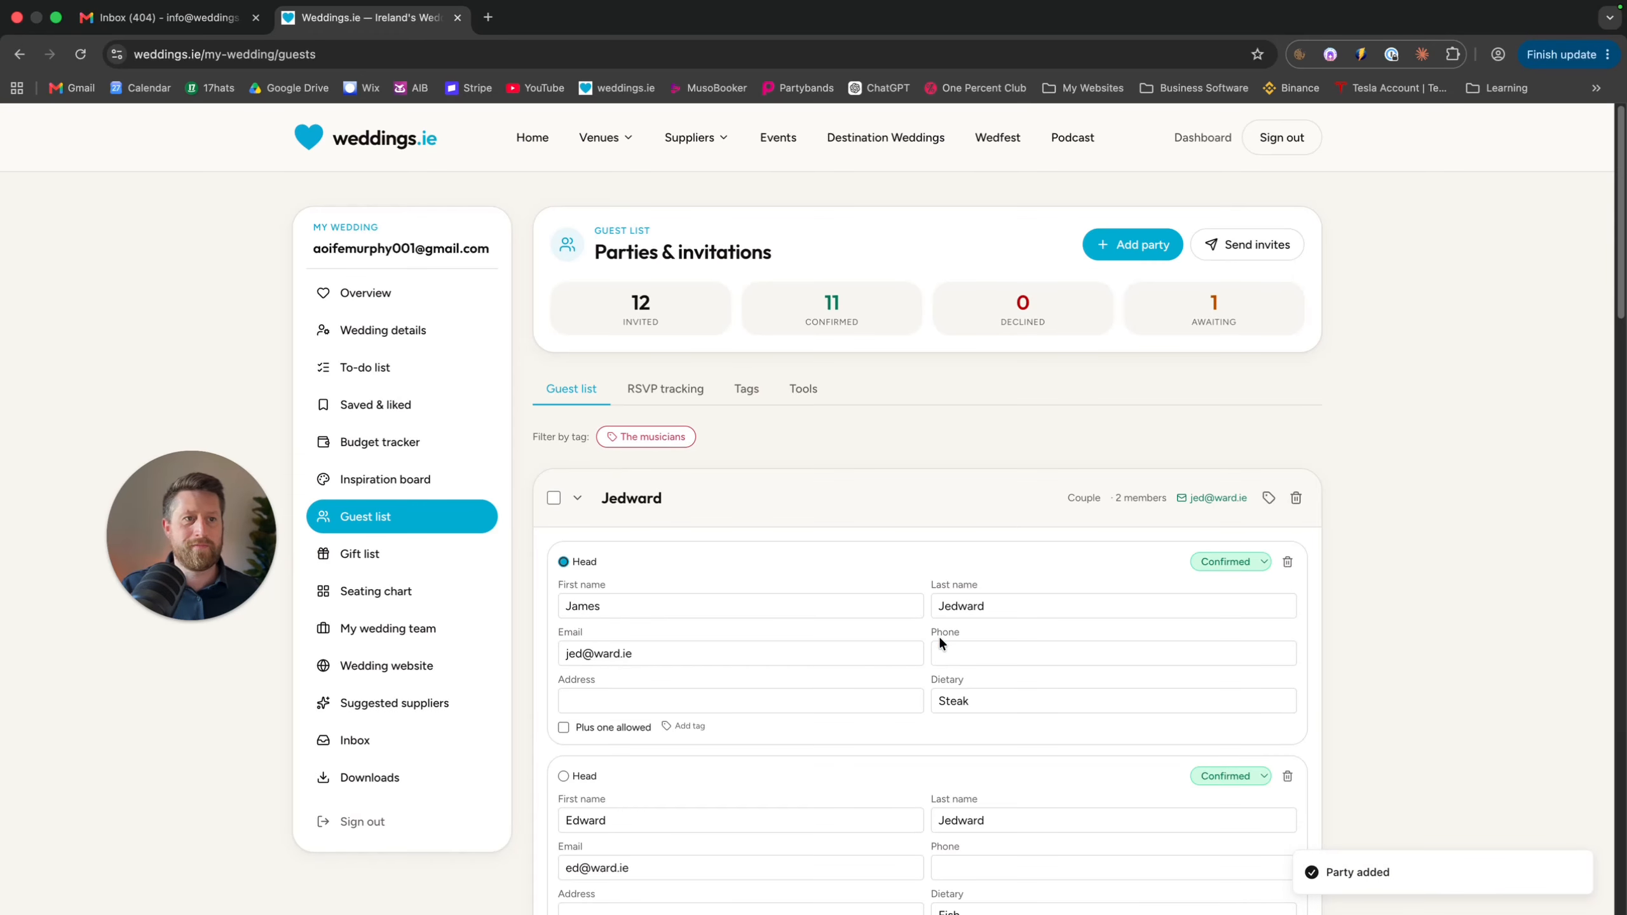
Tick Plus one allowed for the newly added individual party
{"action": "scroll", "coordinate": [938, 638], "scroll_direction": "down", "scroll_amount": 15}
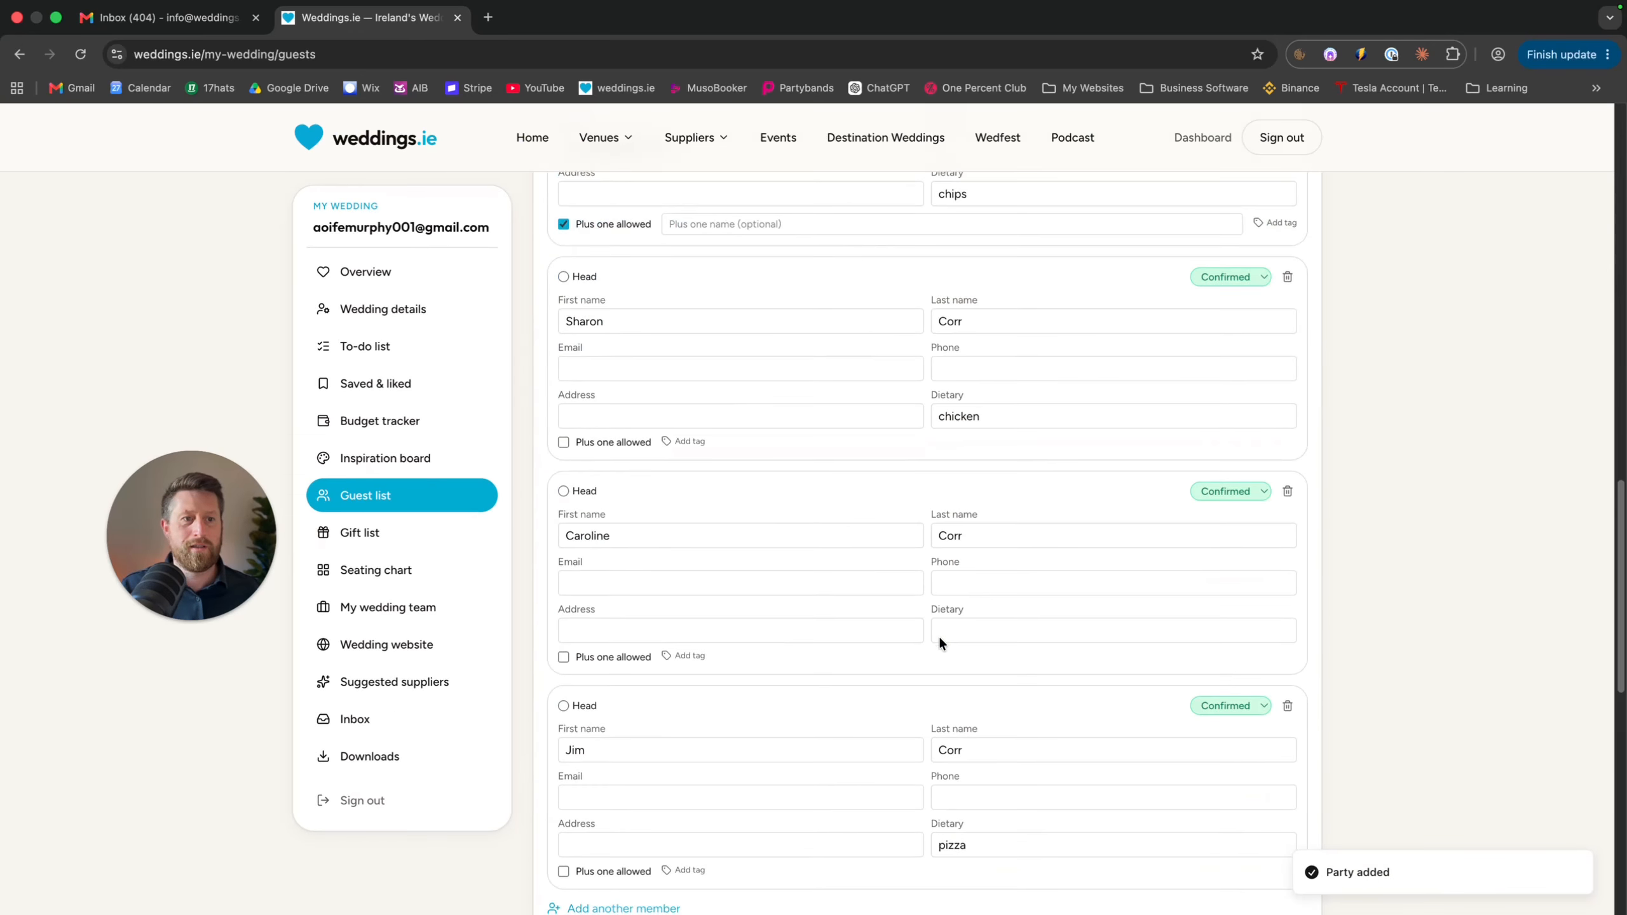
{"action": "scroll", "coordinate": [939, 638], "scroll_direction": "down", "scroll_amount": 6}
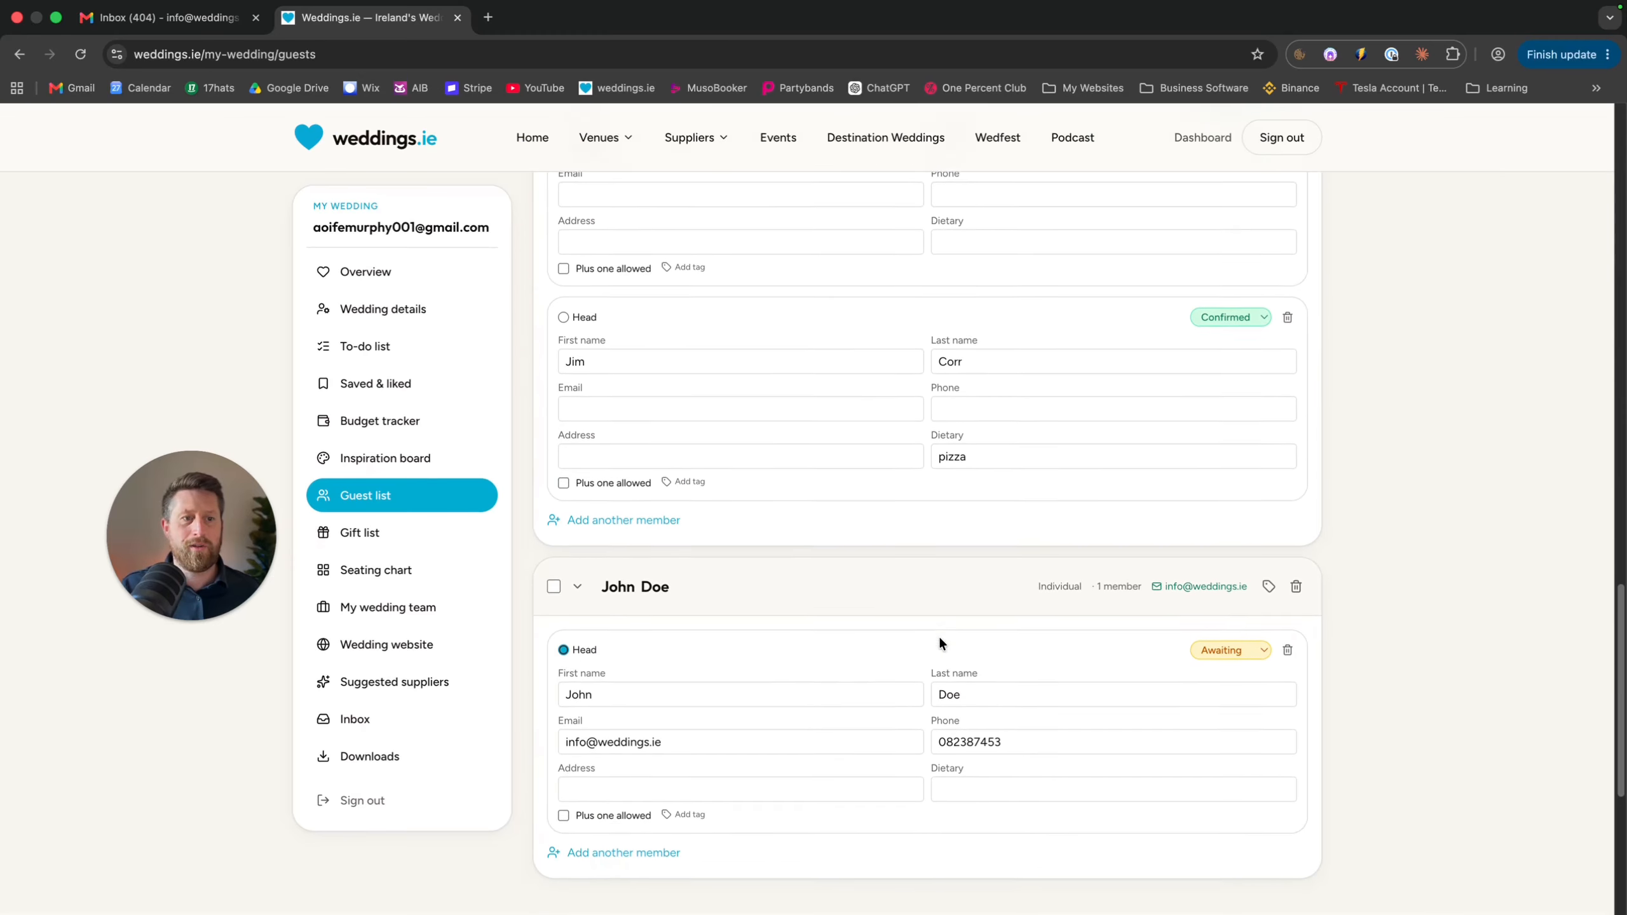
{"action": "scroll", "coordinate": [938, 641], "scroll_direction": "down", "scroll_amount": 5}
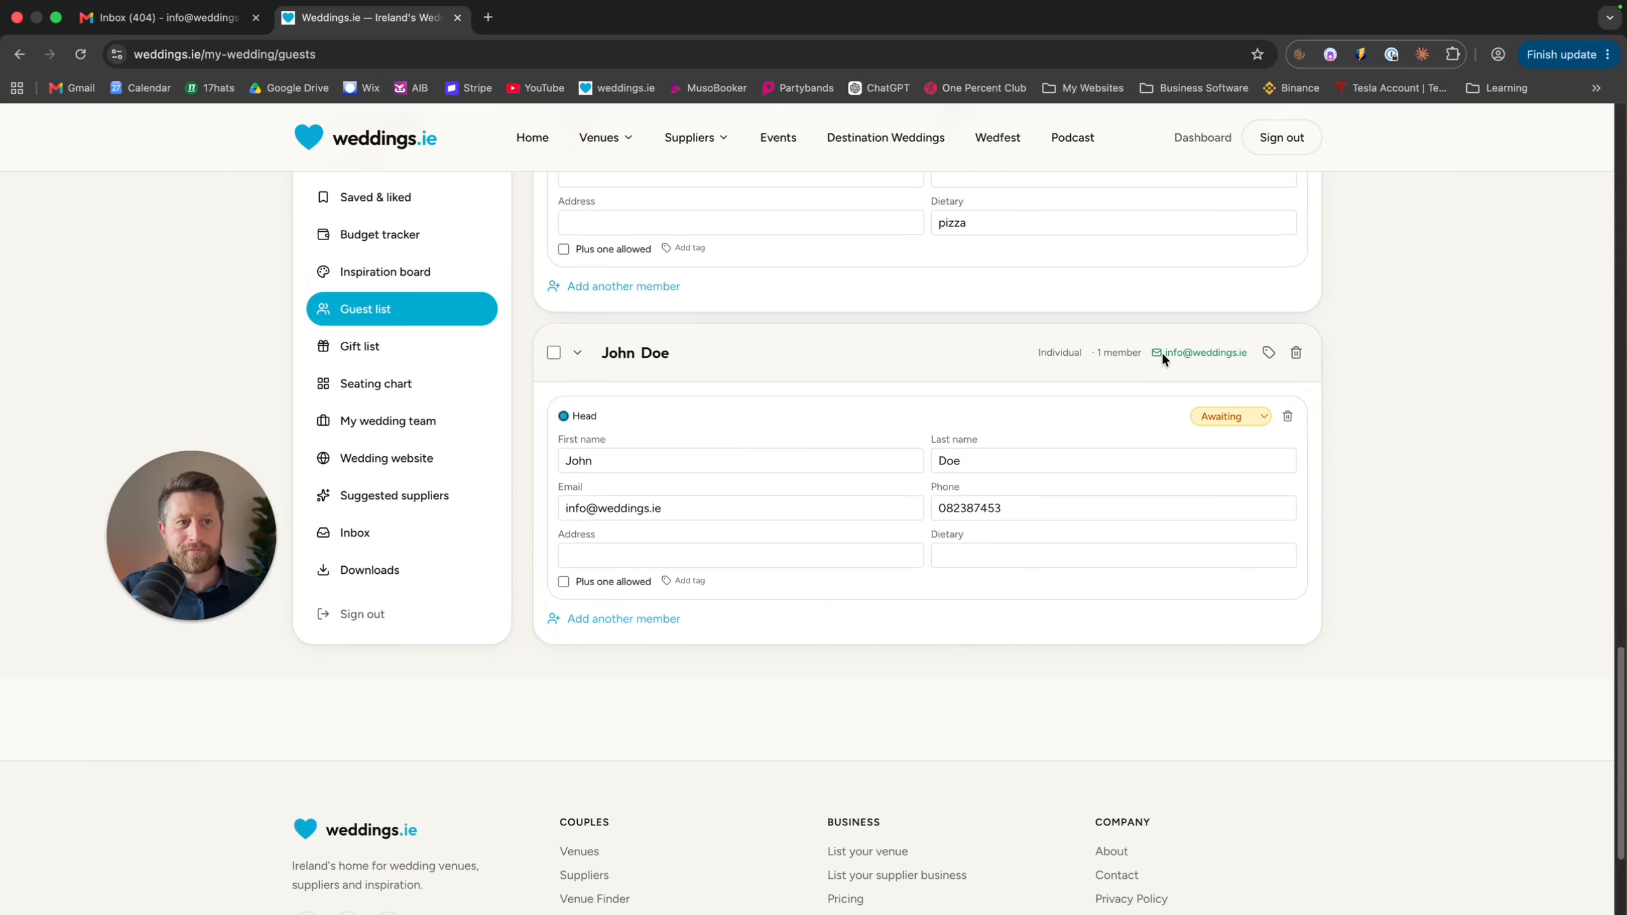
{"action": "left_click", "coordinate": [564, 582]}
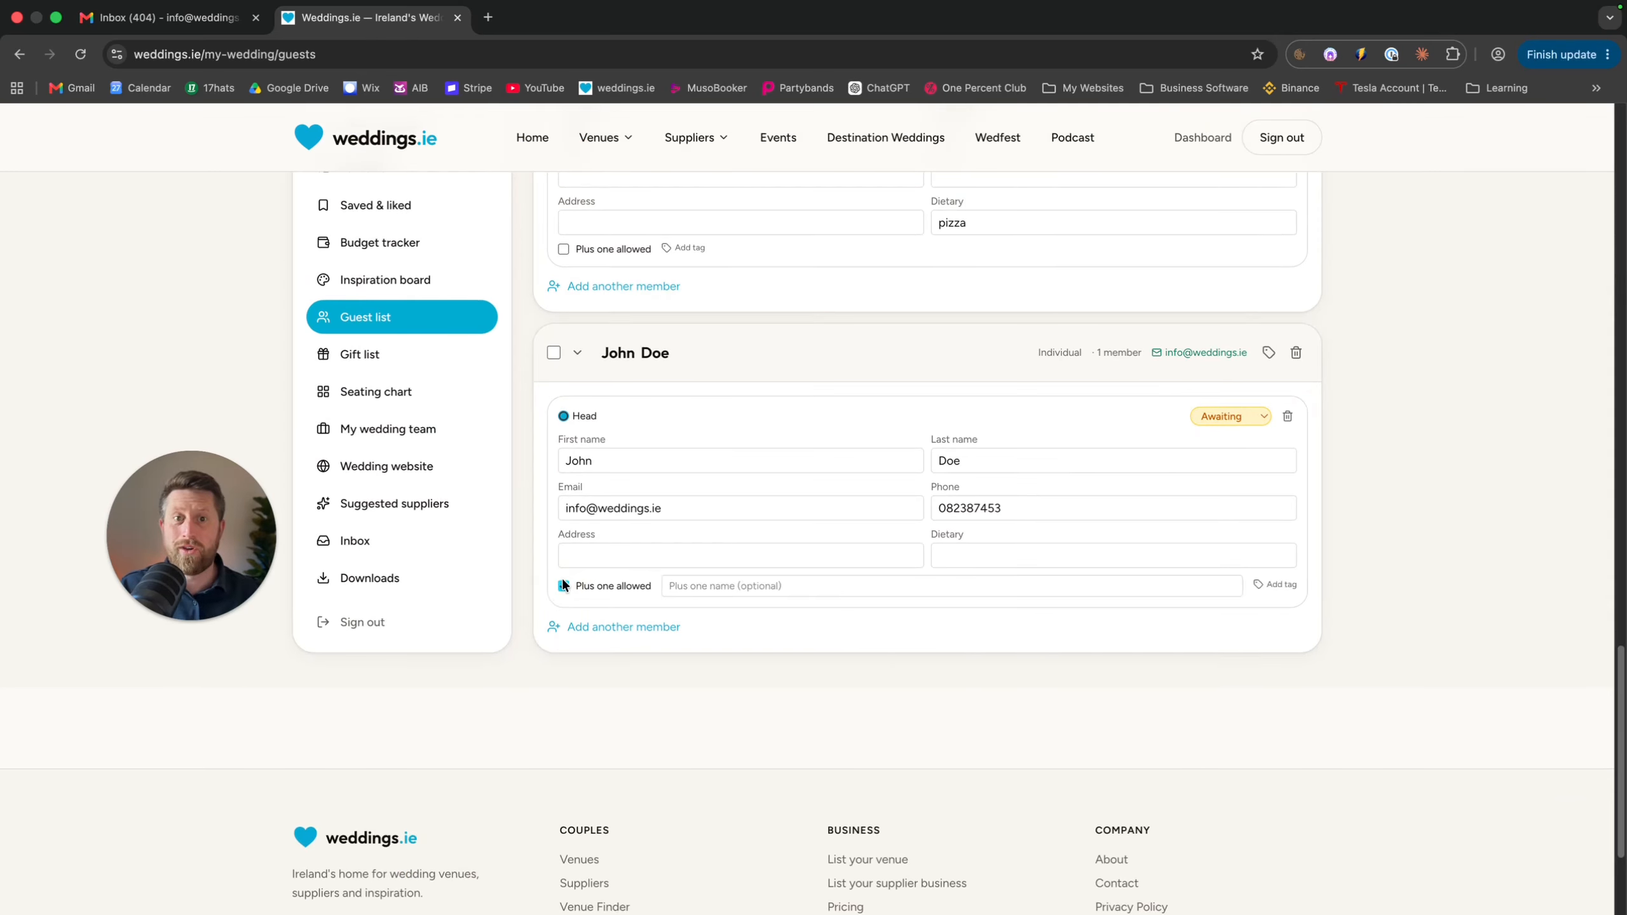
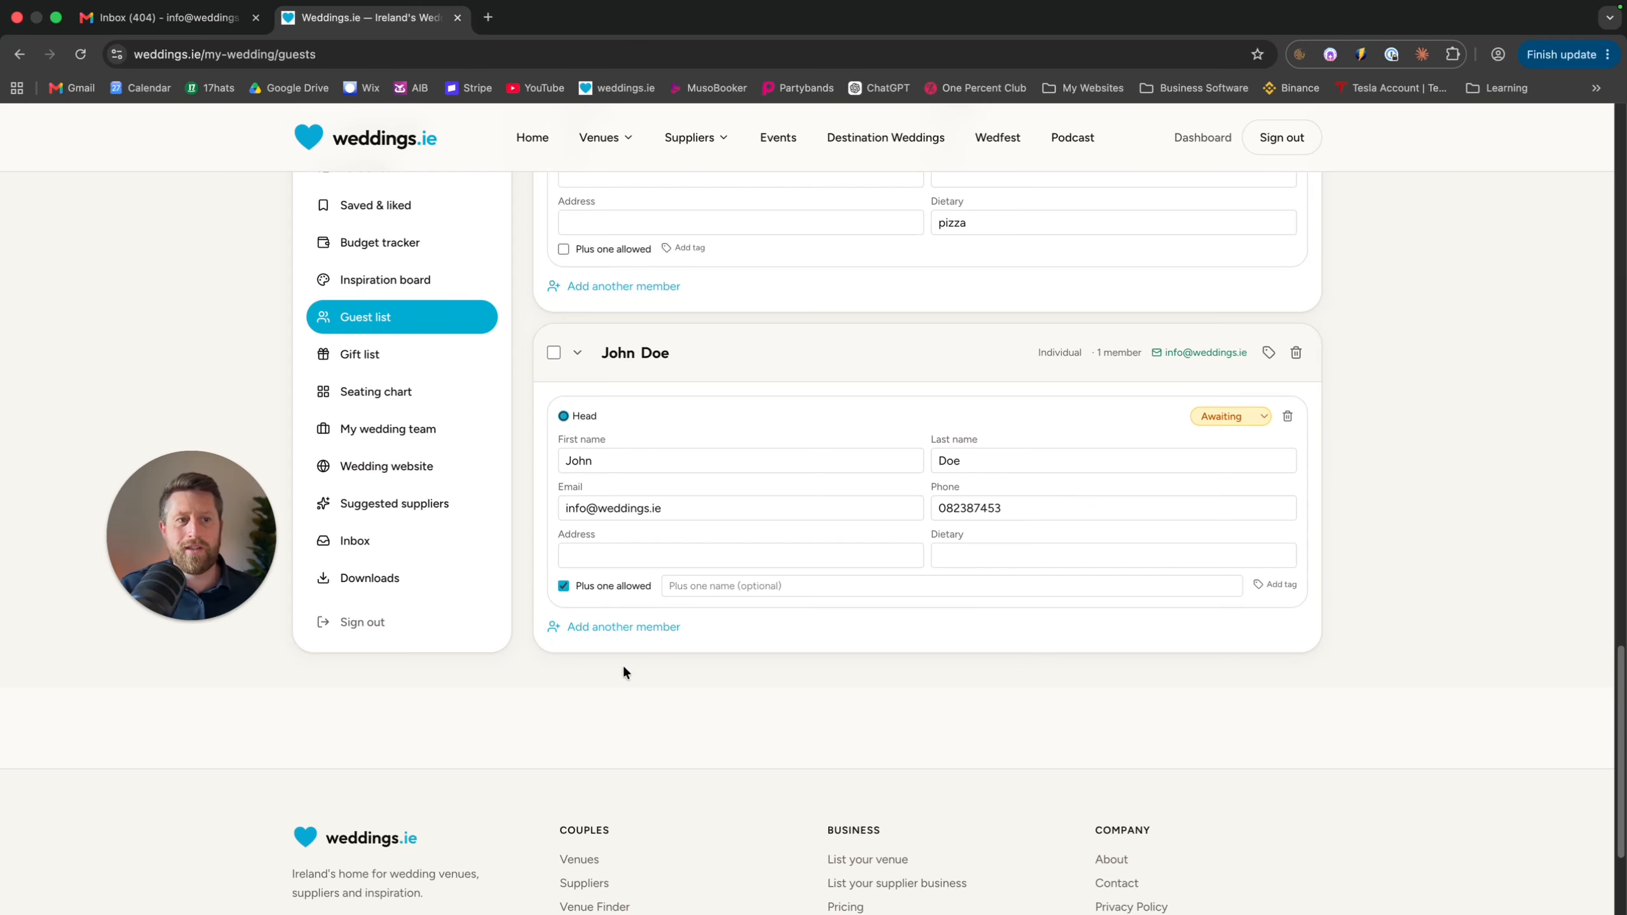
Add, then remove, an extra member in the first party, leaving its RSVP at Awaiting
{"action": "left_click", "coordinate": [612, 627]}
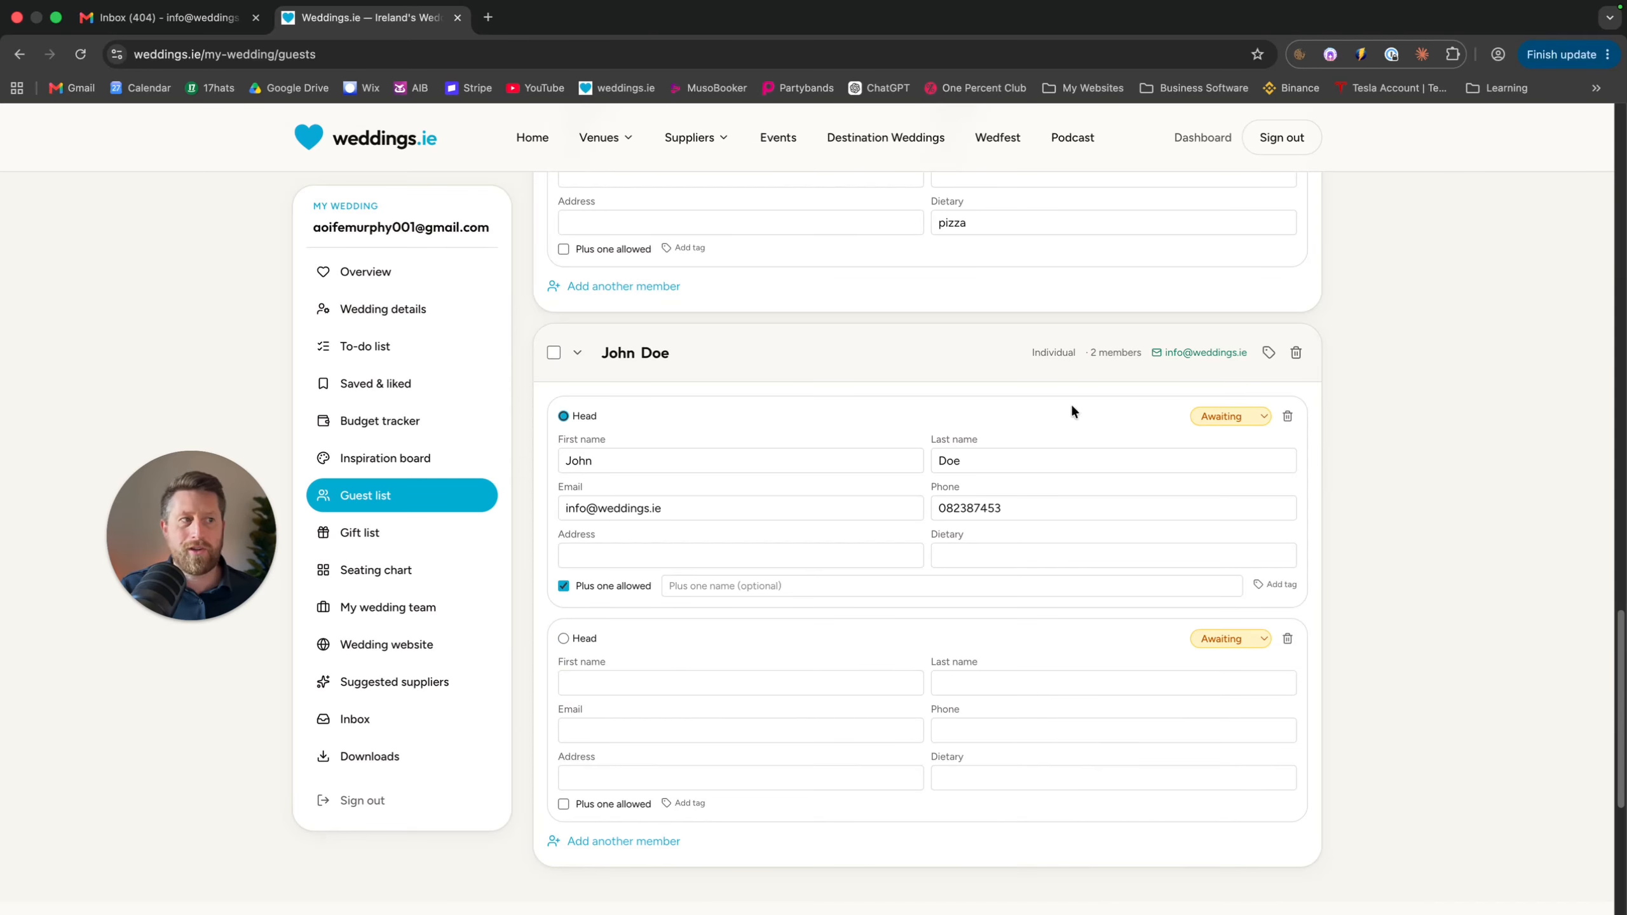
{"action": "left_click", "coordinate": [1287, 638]}
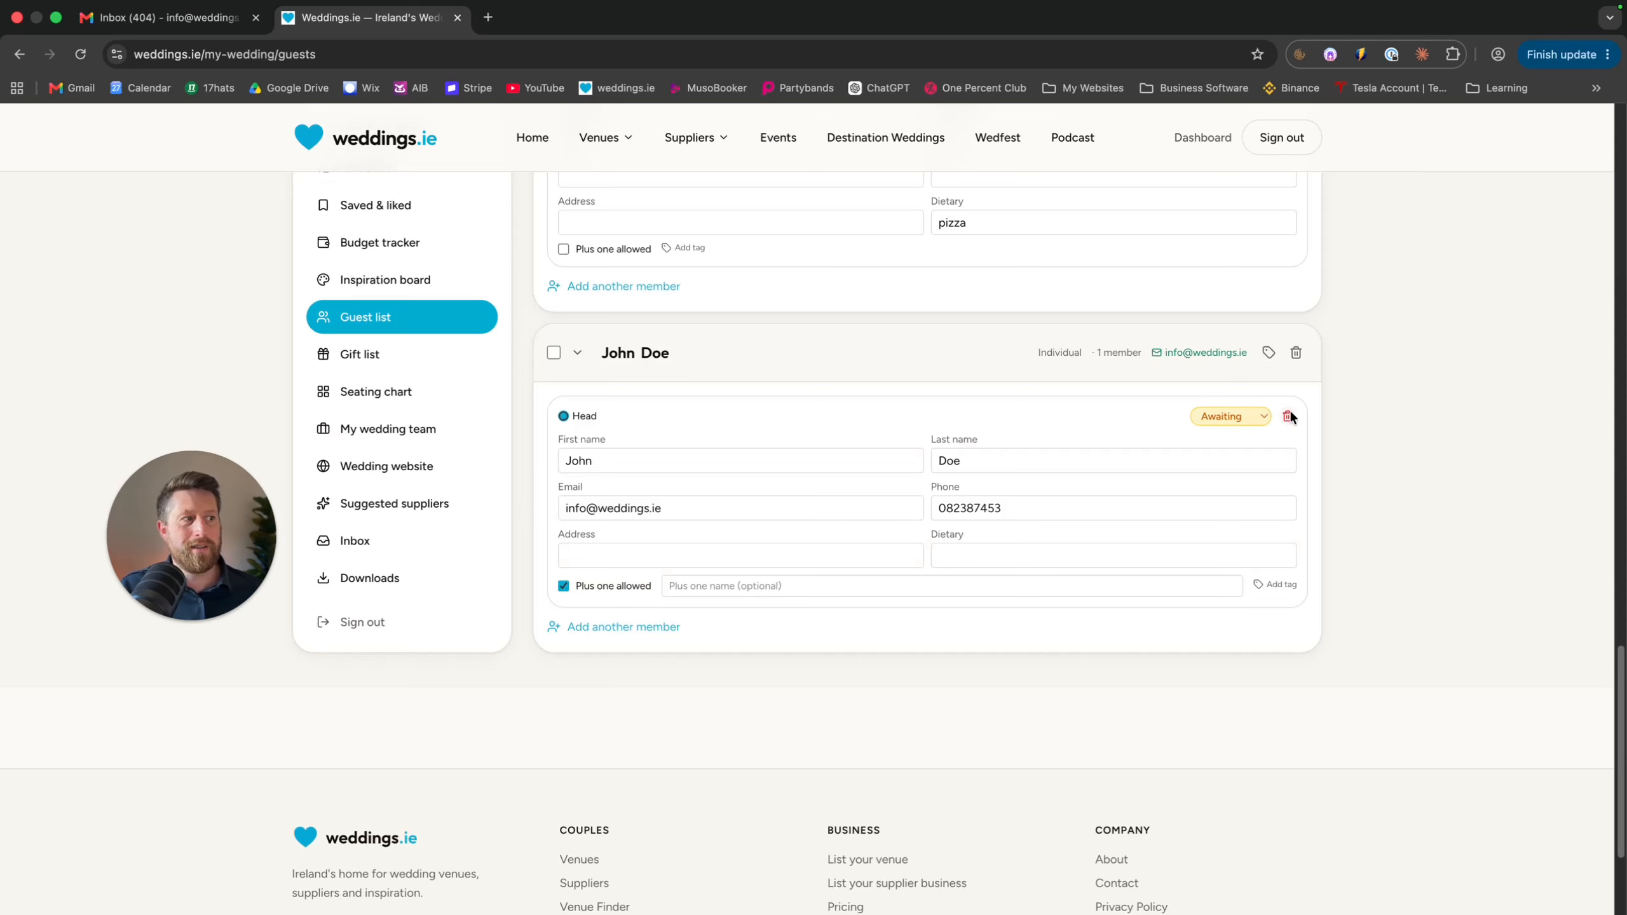
{"action": "left_click", "coordinate": [1244, 416]}
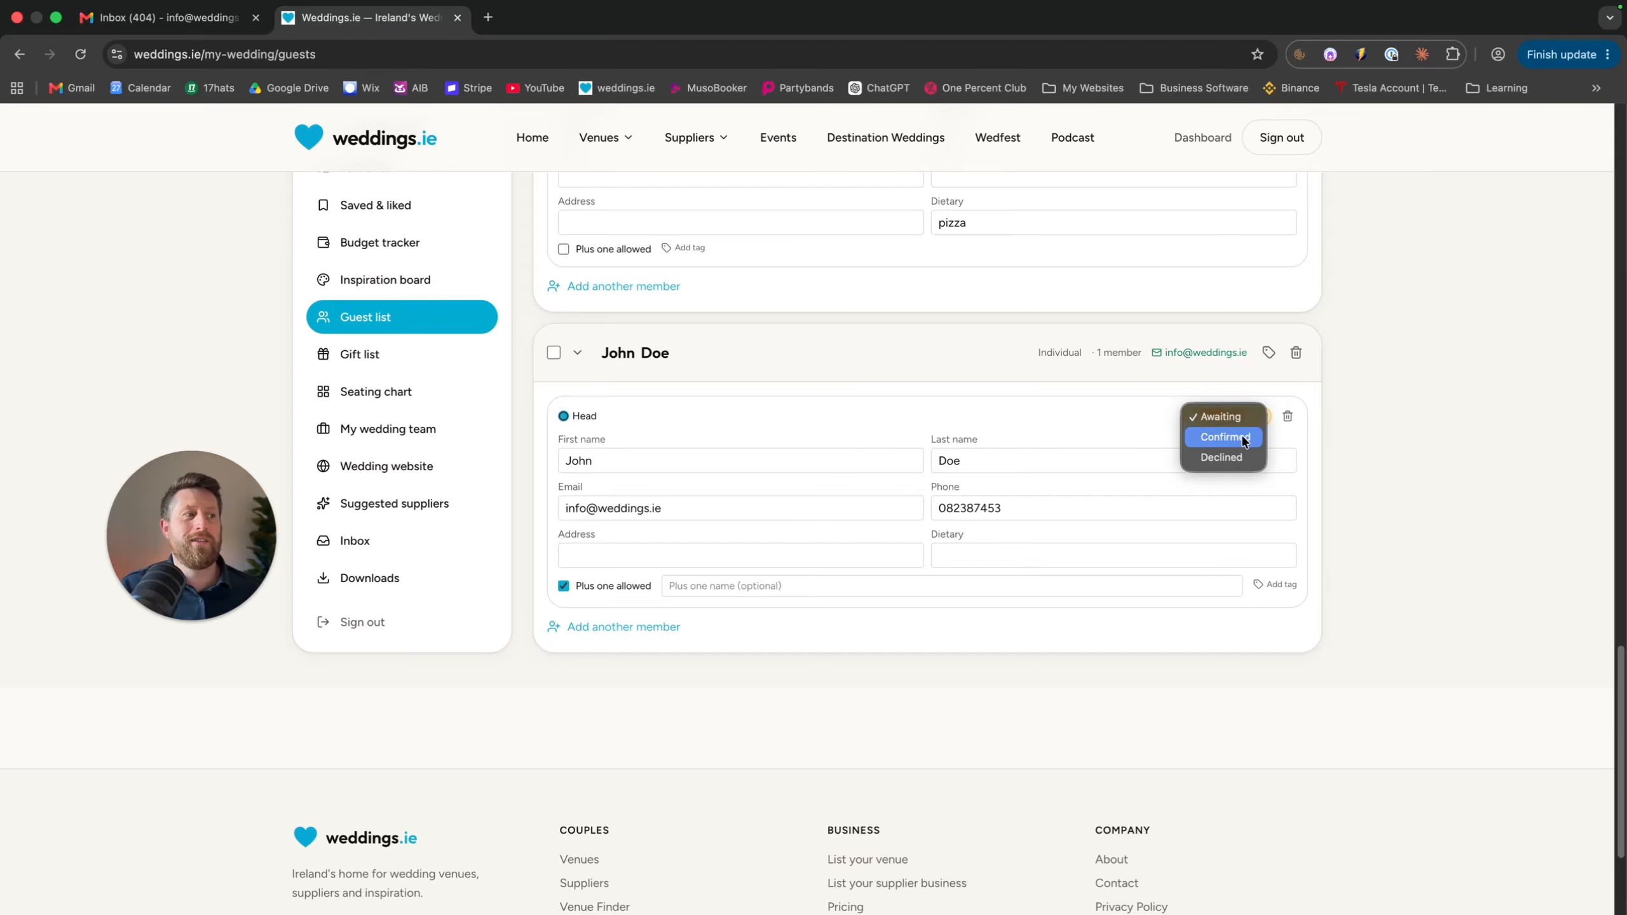
{"action": "left_click", "coordinate": [1243, 438]}
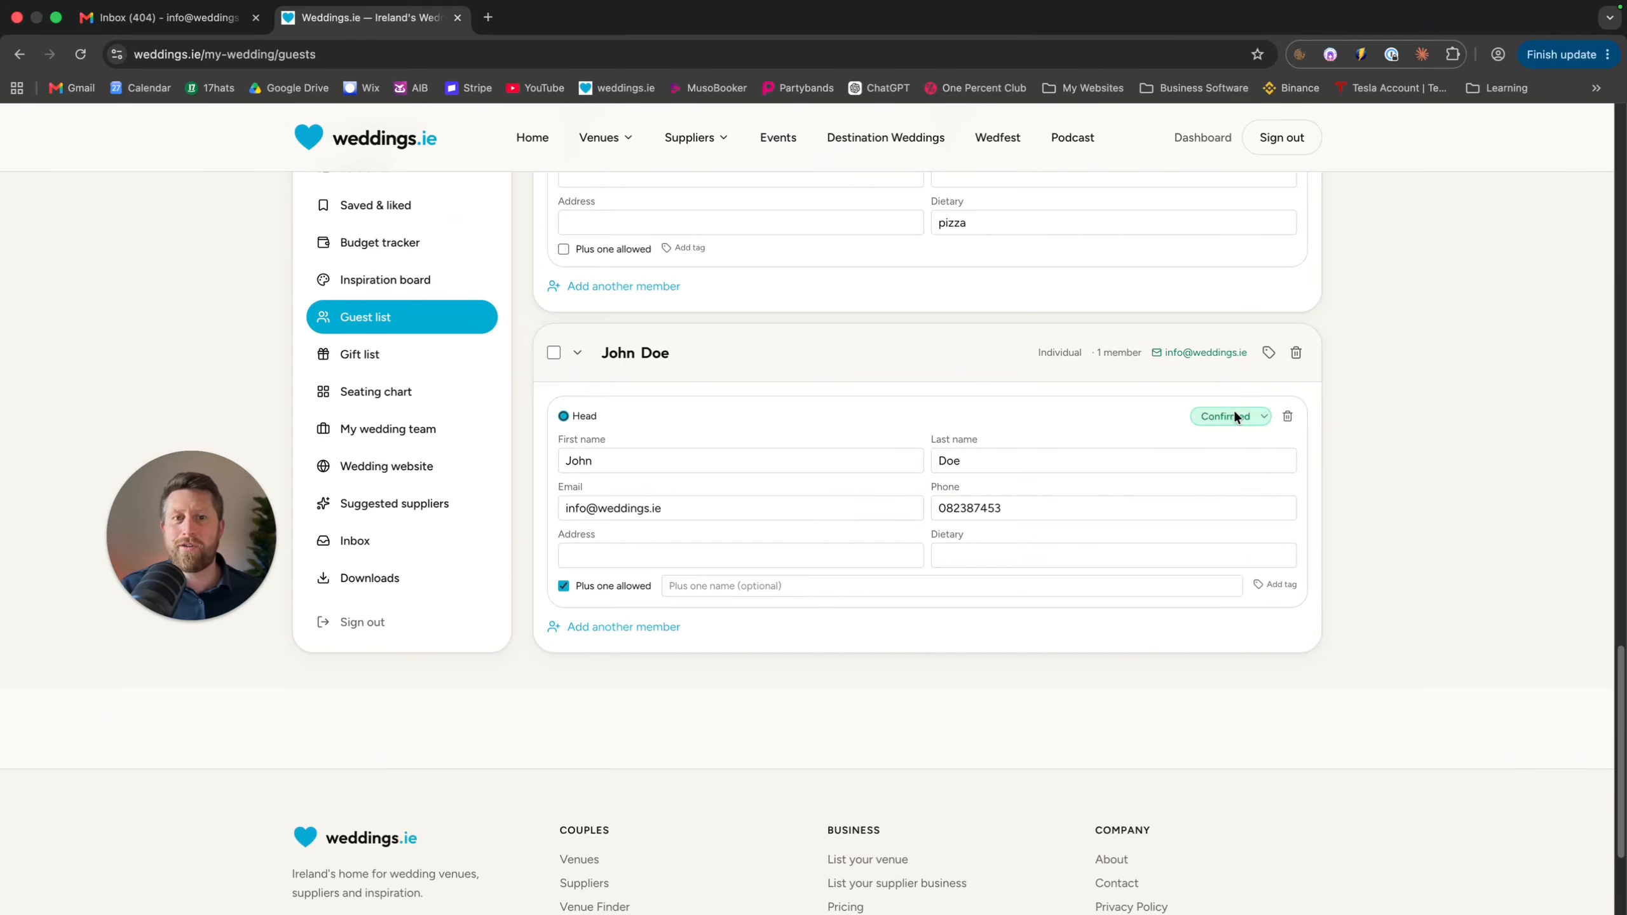
{"action": "left_click", "coordinate": [1233, 410]}
{"action": "left_click", "coordinate": [1227, 395]}
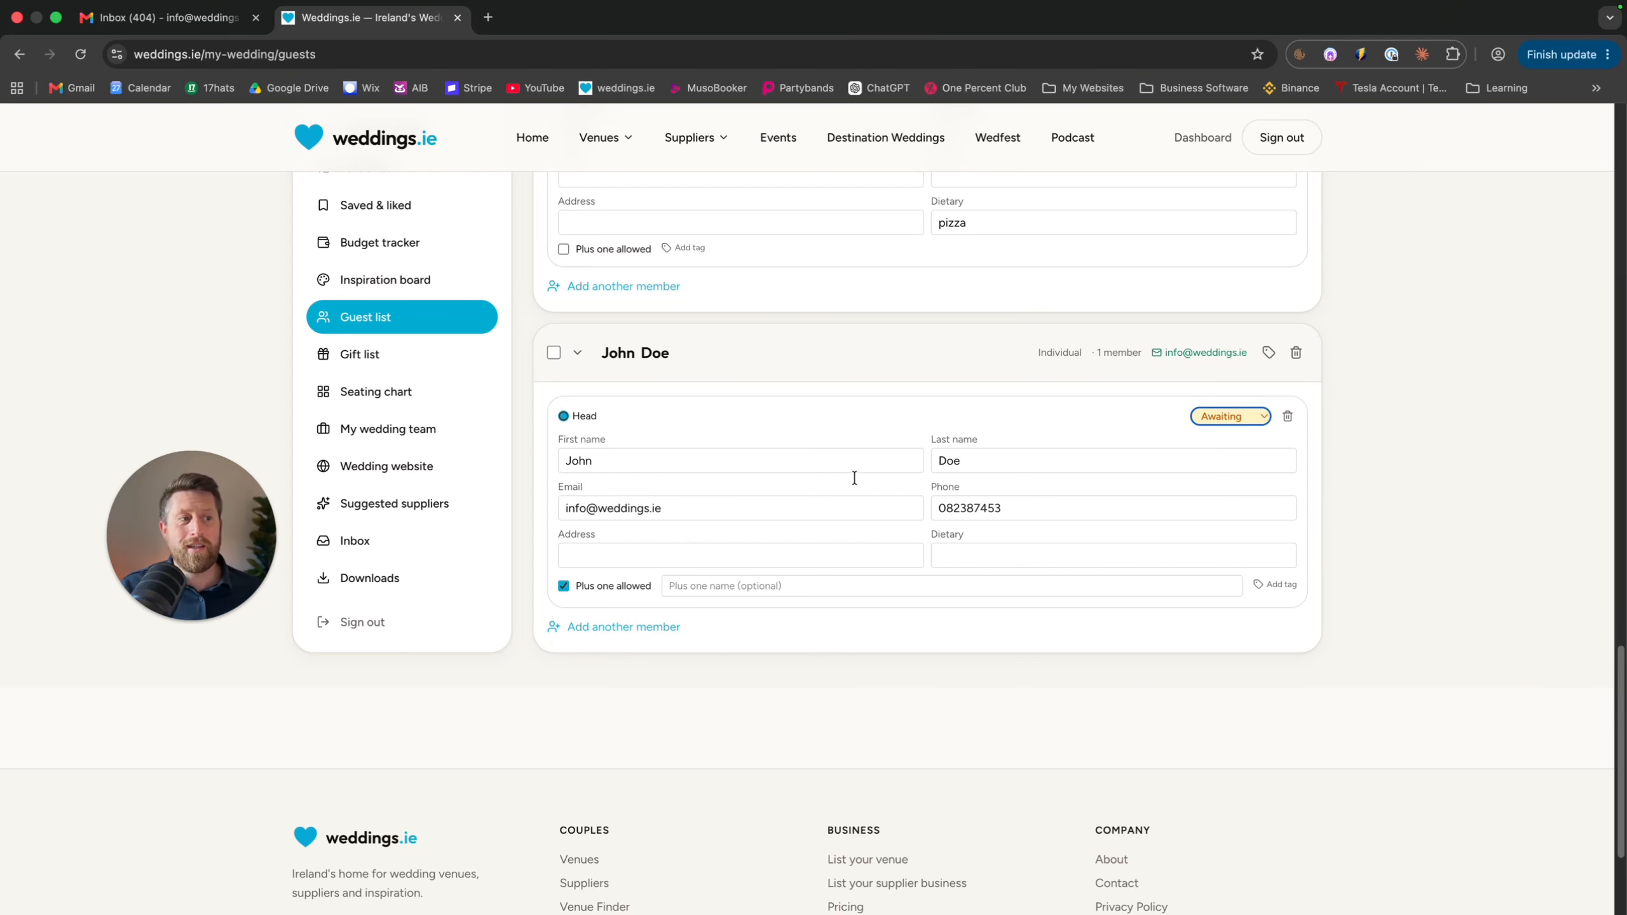
Edit guests' dietary entries, including a 'pizza' entry, then show the RSVP tracking table
{"action": "left_click", "coordinate": [976, 556]}
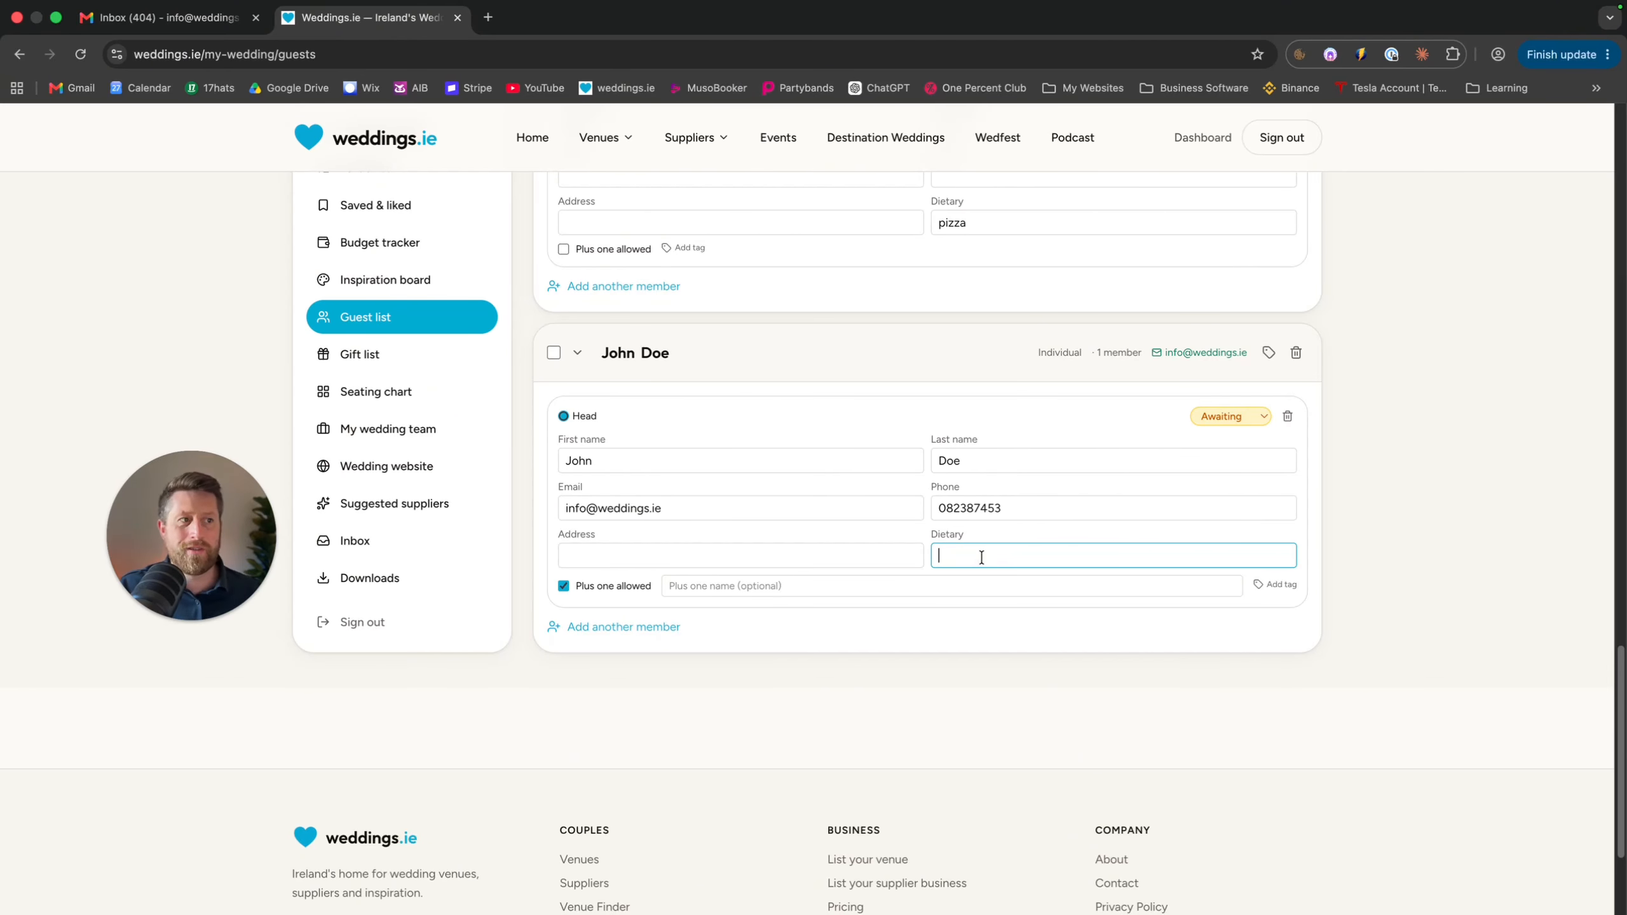
{"action": "scroll", "coordinate": [937, 511], "scroll_direction": "up", "scroll_amount": 3}
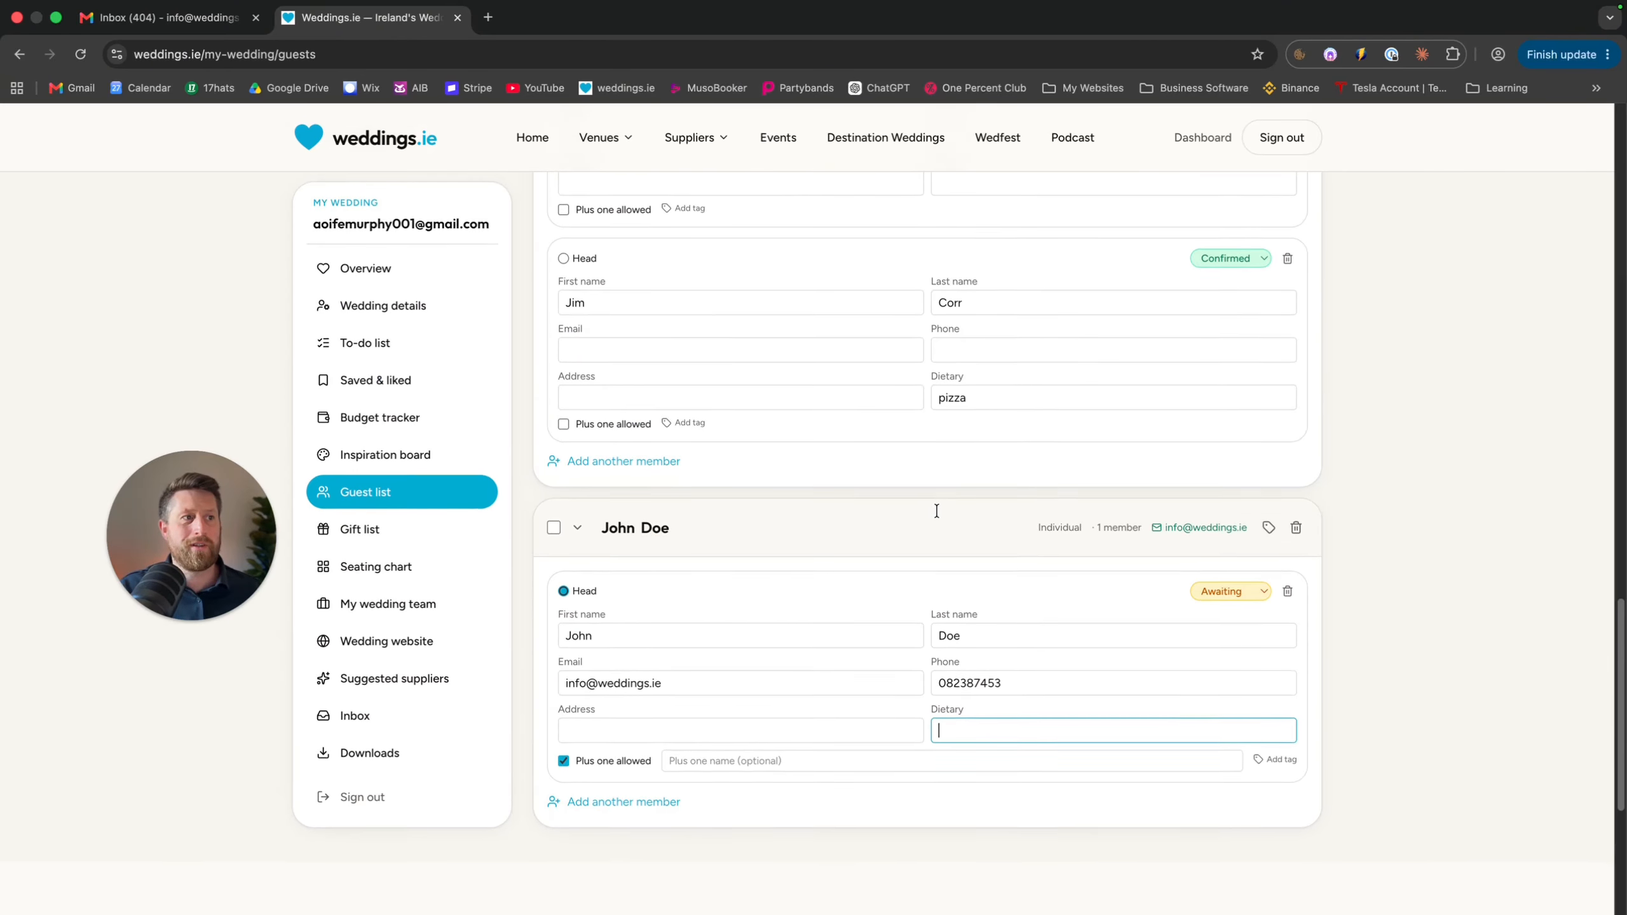
{"action": "double_click", "coordinate": [1006, 413]}
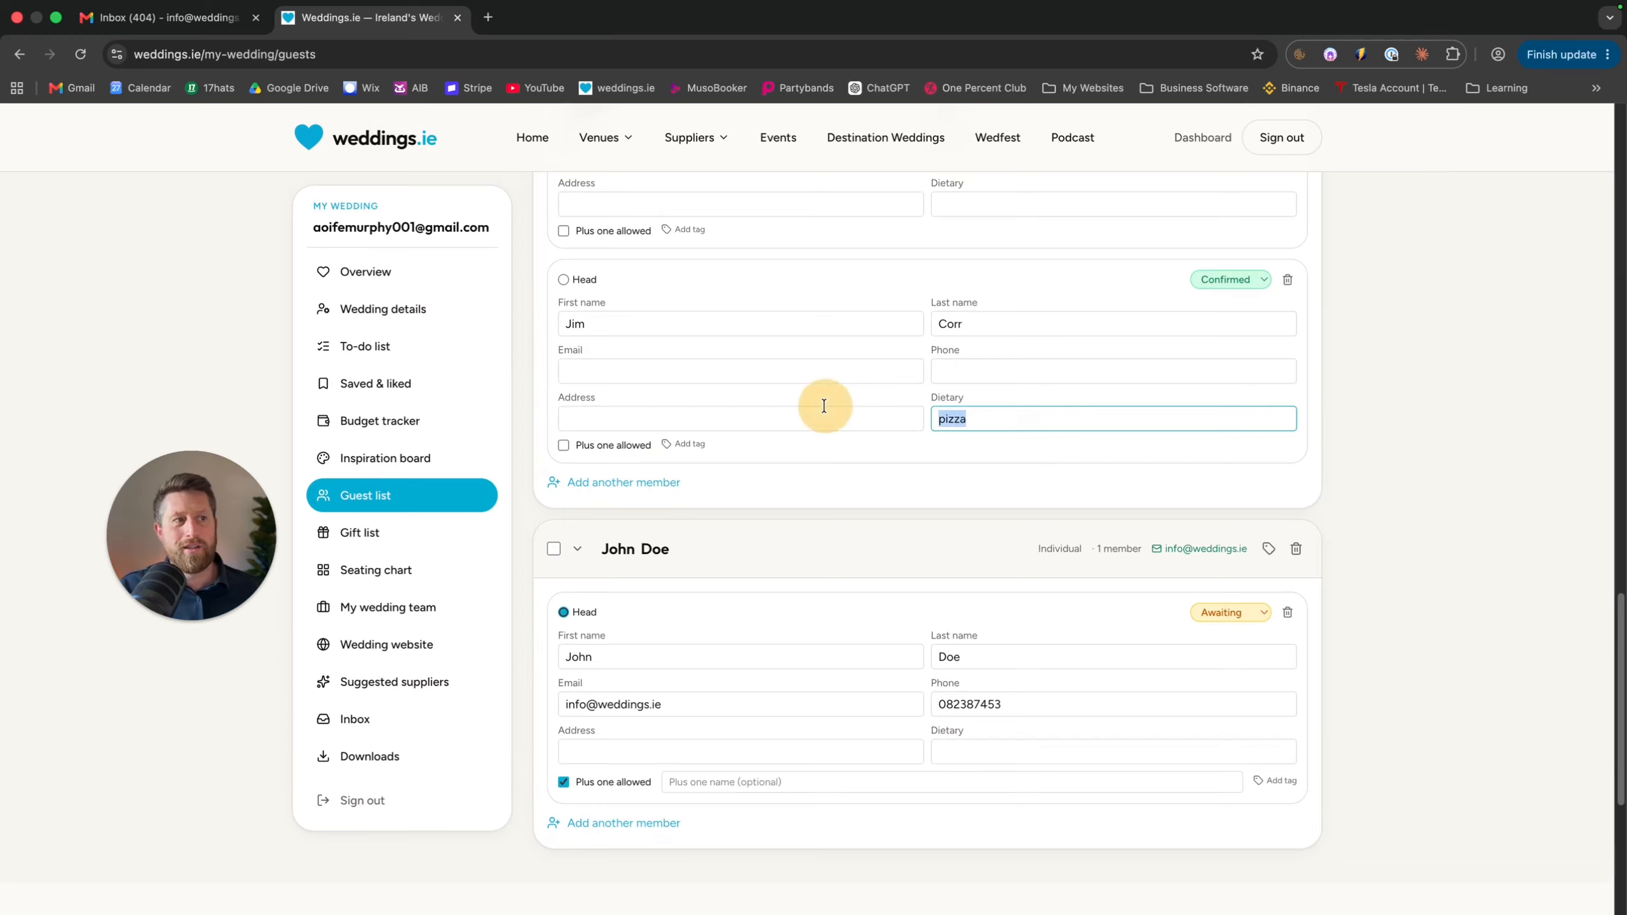
{"action": "scroll", "coordinate": [875, 394], "scroll_direction": "up", "scroll_amount": 2}
{"action": "scroll", "coordinate": [1035, 301], "scroll_direction": "up", "scroll_amount": 4}
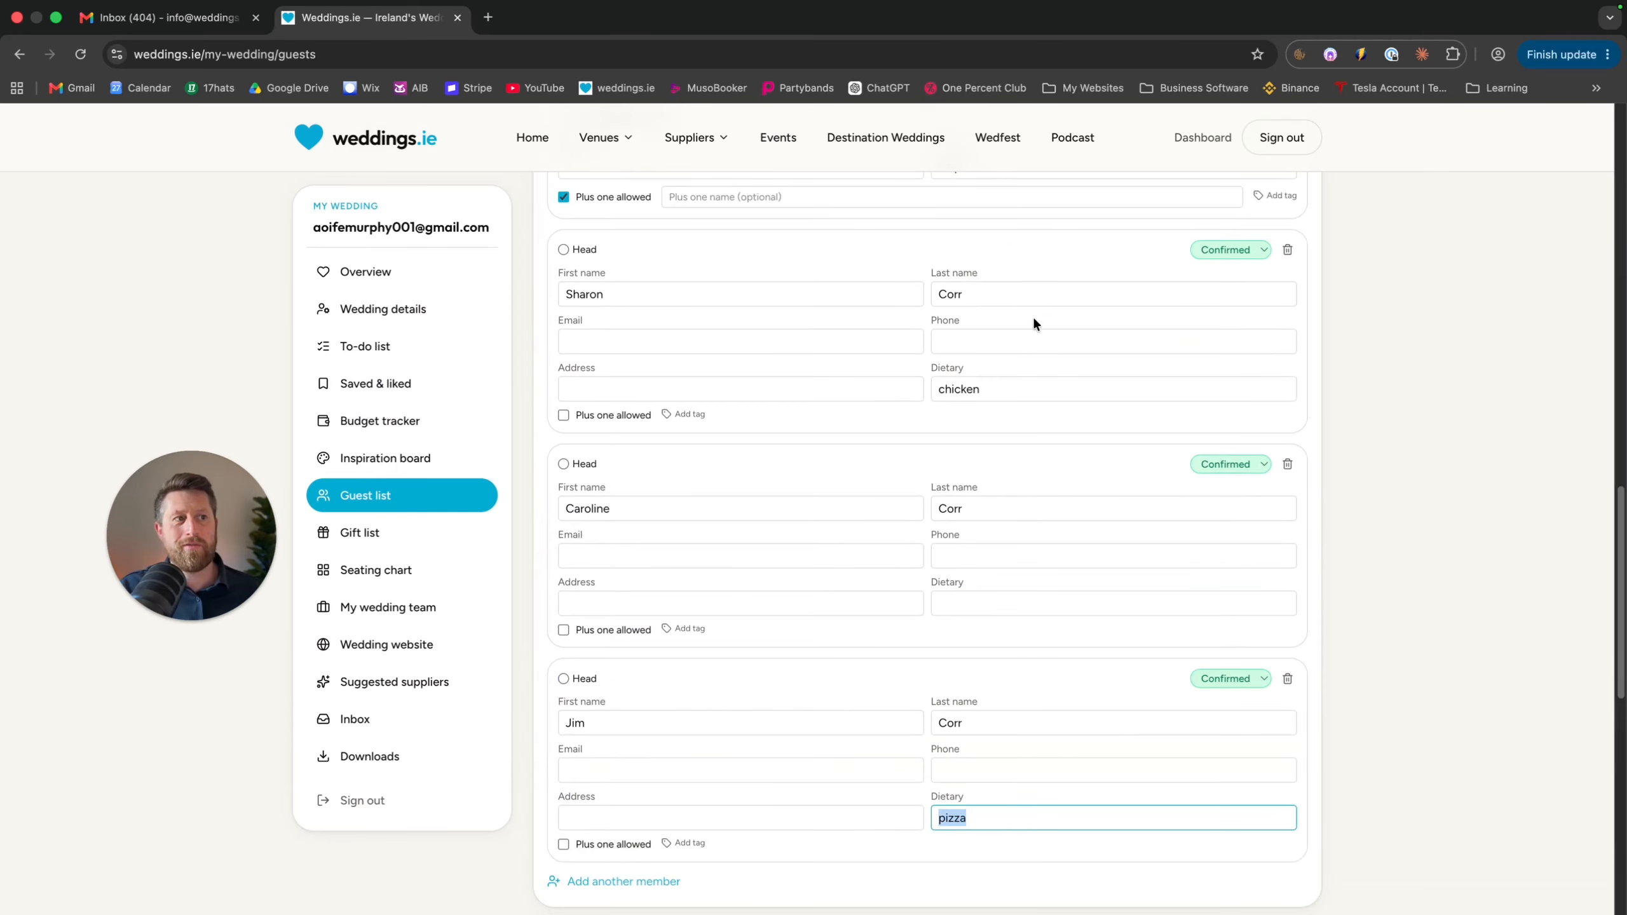
{"action": "left_click_drag", "start_coordinate": [1017, 392], "coordinate": [840, 373]}
{"action": "scroll", "coordinate": [859, 359], "scroll_direction": "up", "scroll_amount": 20}
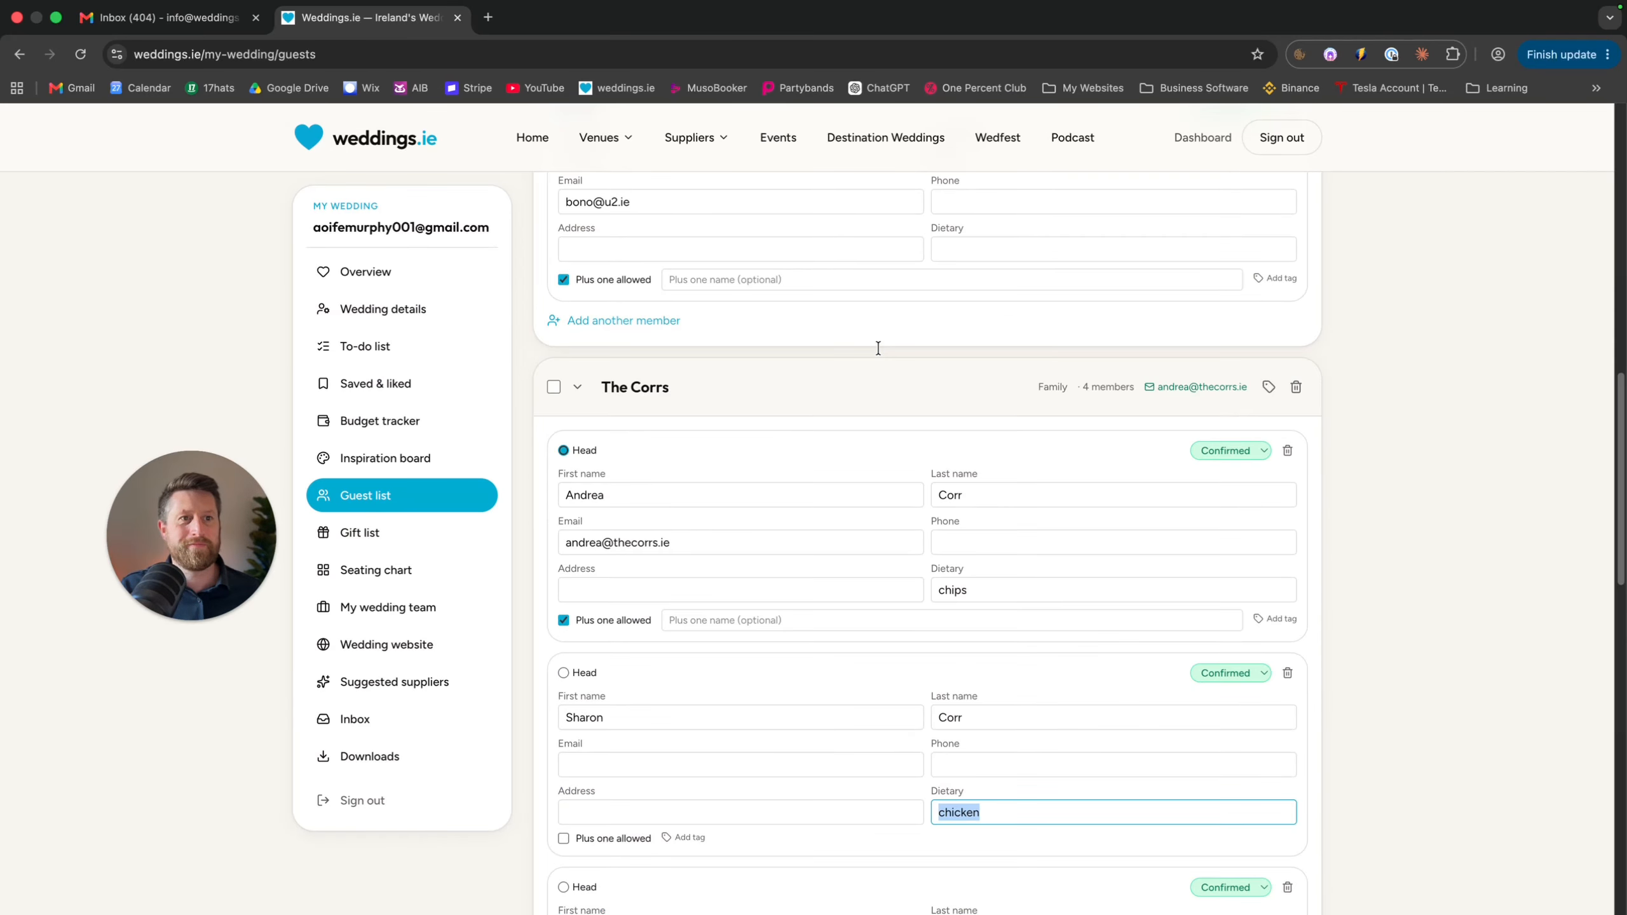
{"action": "scroll", "coordinate": [878, 349], "scroll_direction": "up", "scroll_amount": 3}
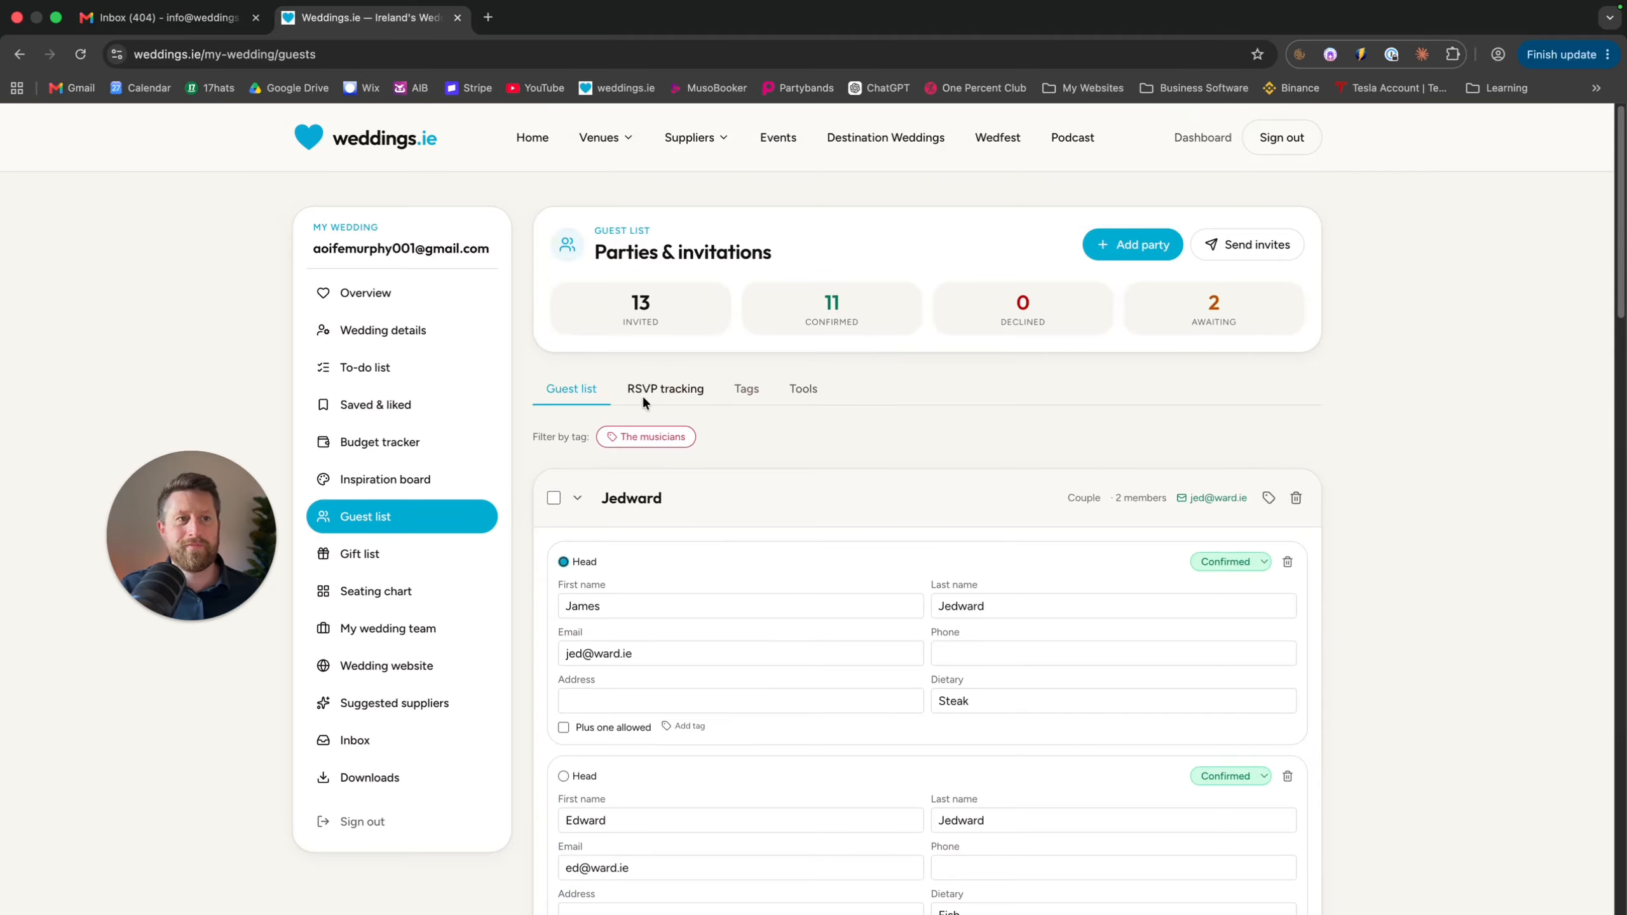
{"action": "left_click", "coordinate": [664, 388]}
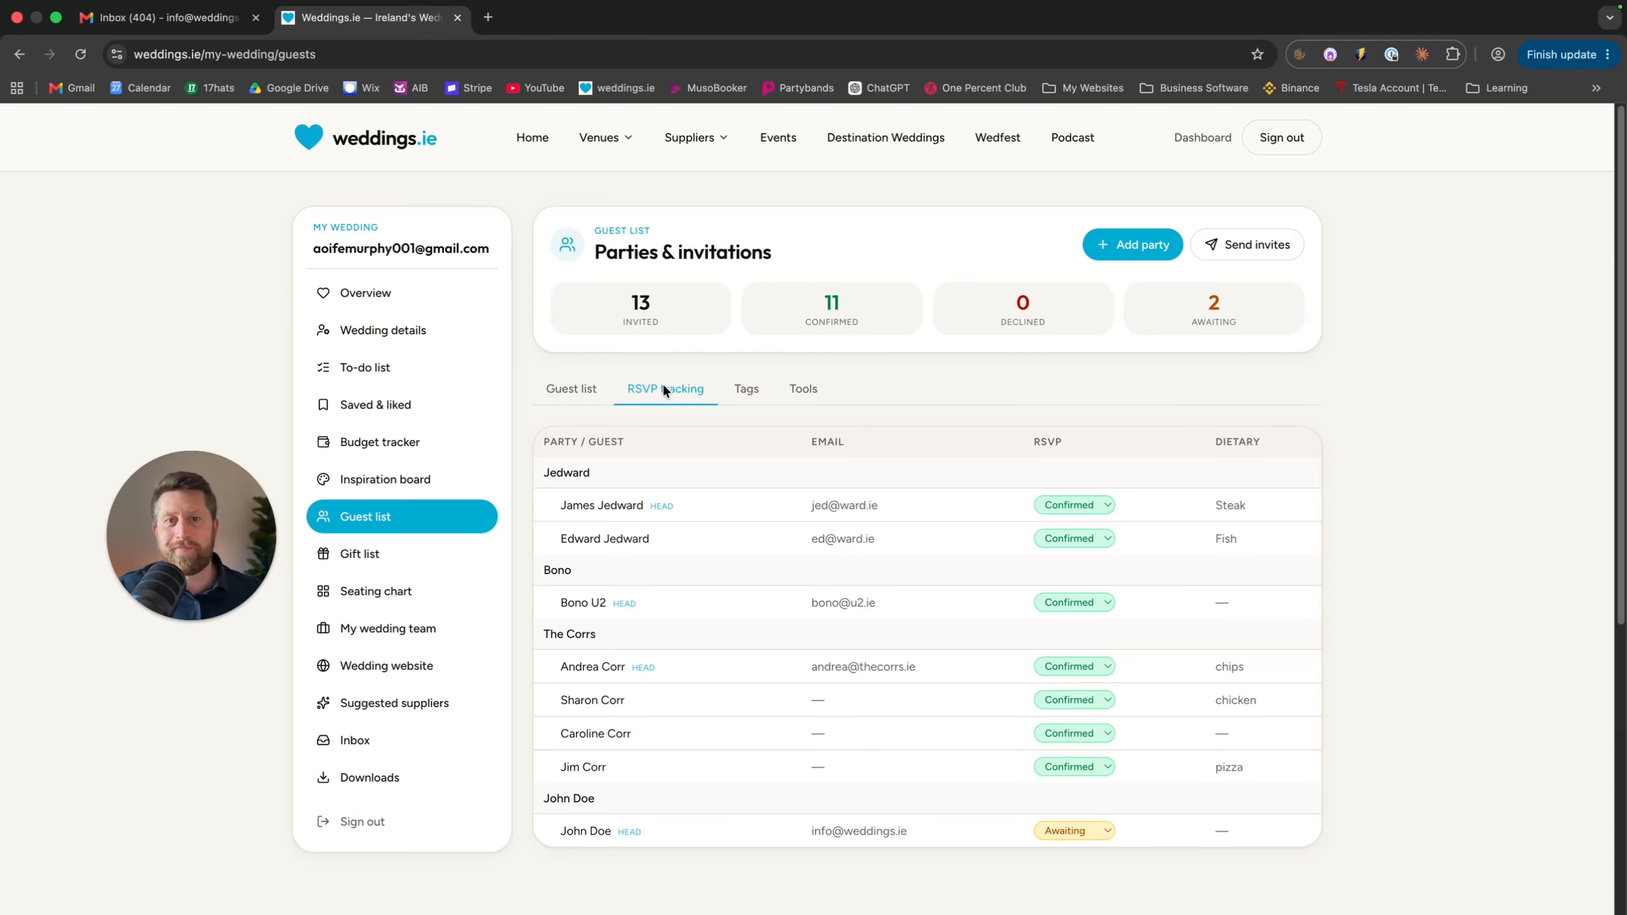
Add a deep blue 'The GAA Lads' guest tag, then show the export and merge tools
{"action": "left_click", "coordinate": [747, 389]}
{"action": "left_click", "coordinate": [881, 485]}
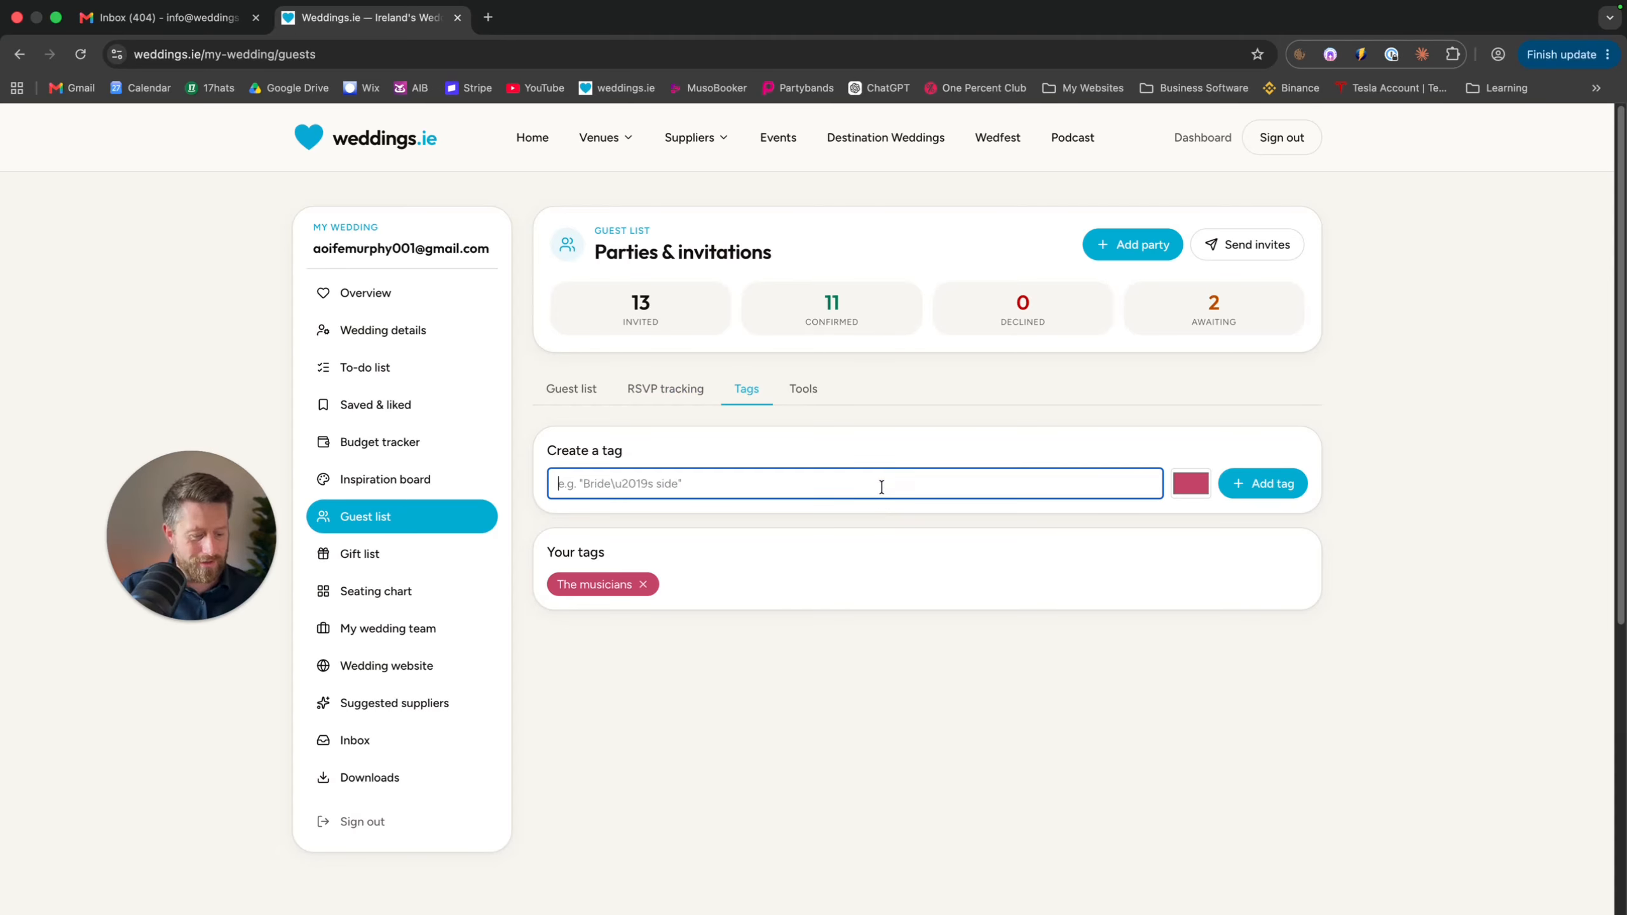
{"action": "type", "text": "The GAA"}
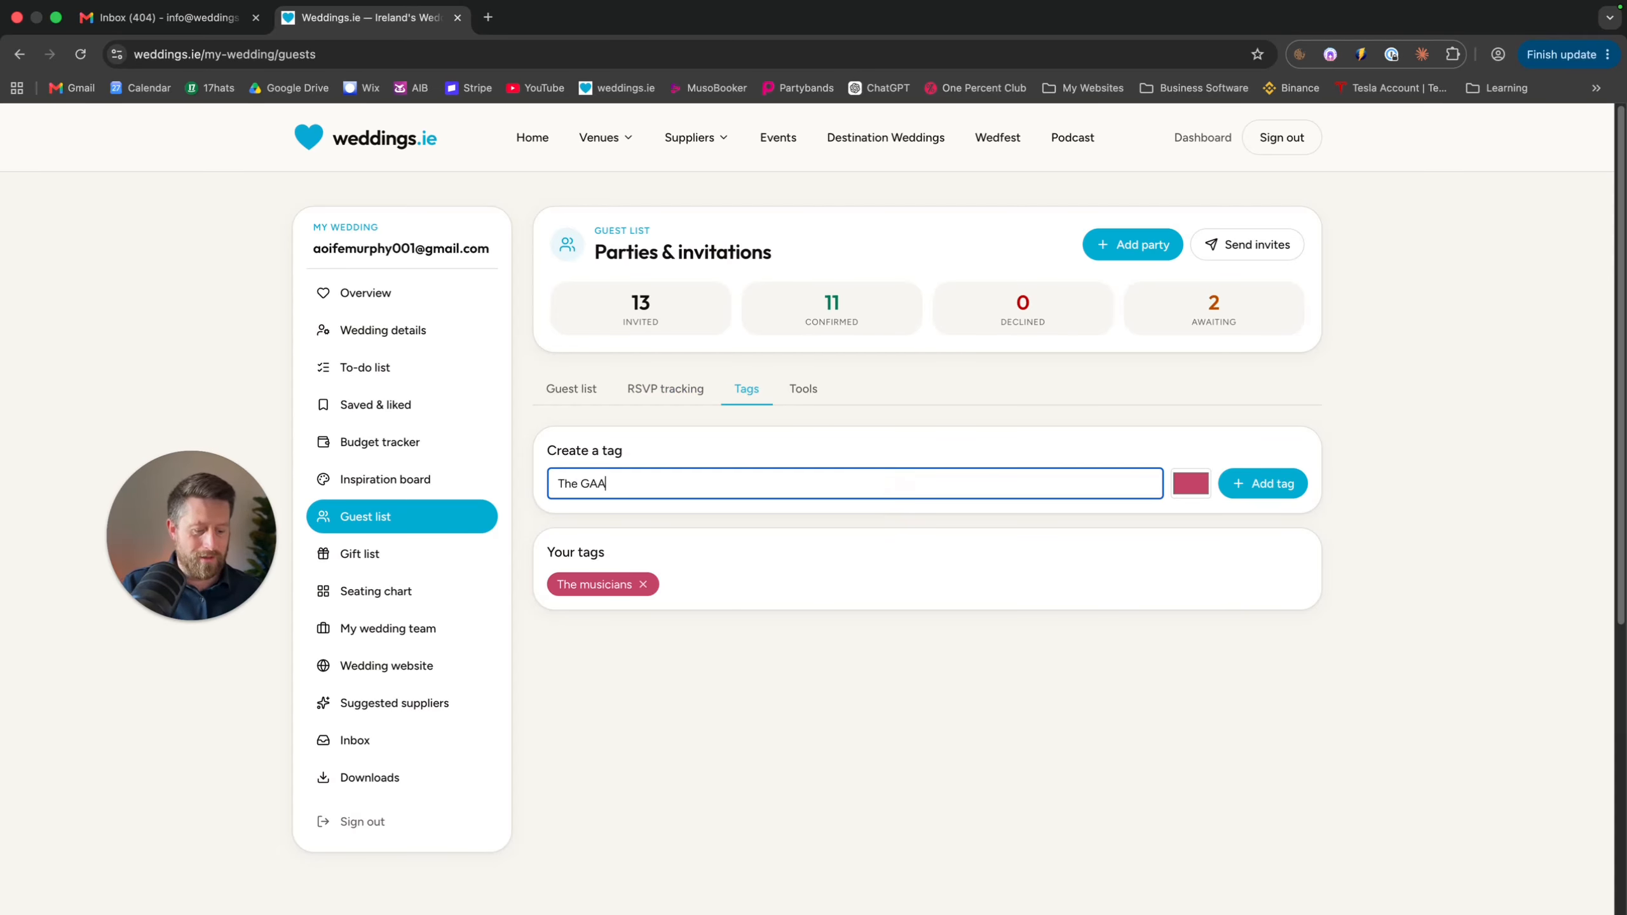
{"action": "type", "text": " Lads"}
{"action": "left_click", "coordinate": [1190, 484]}
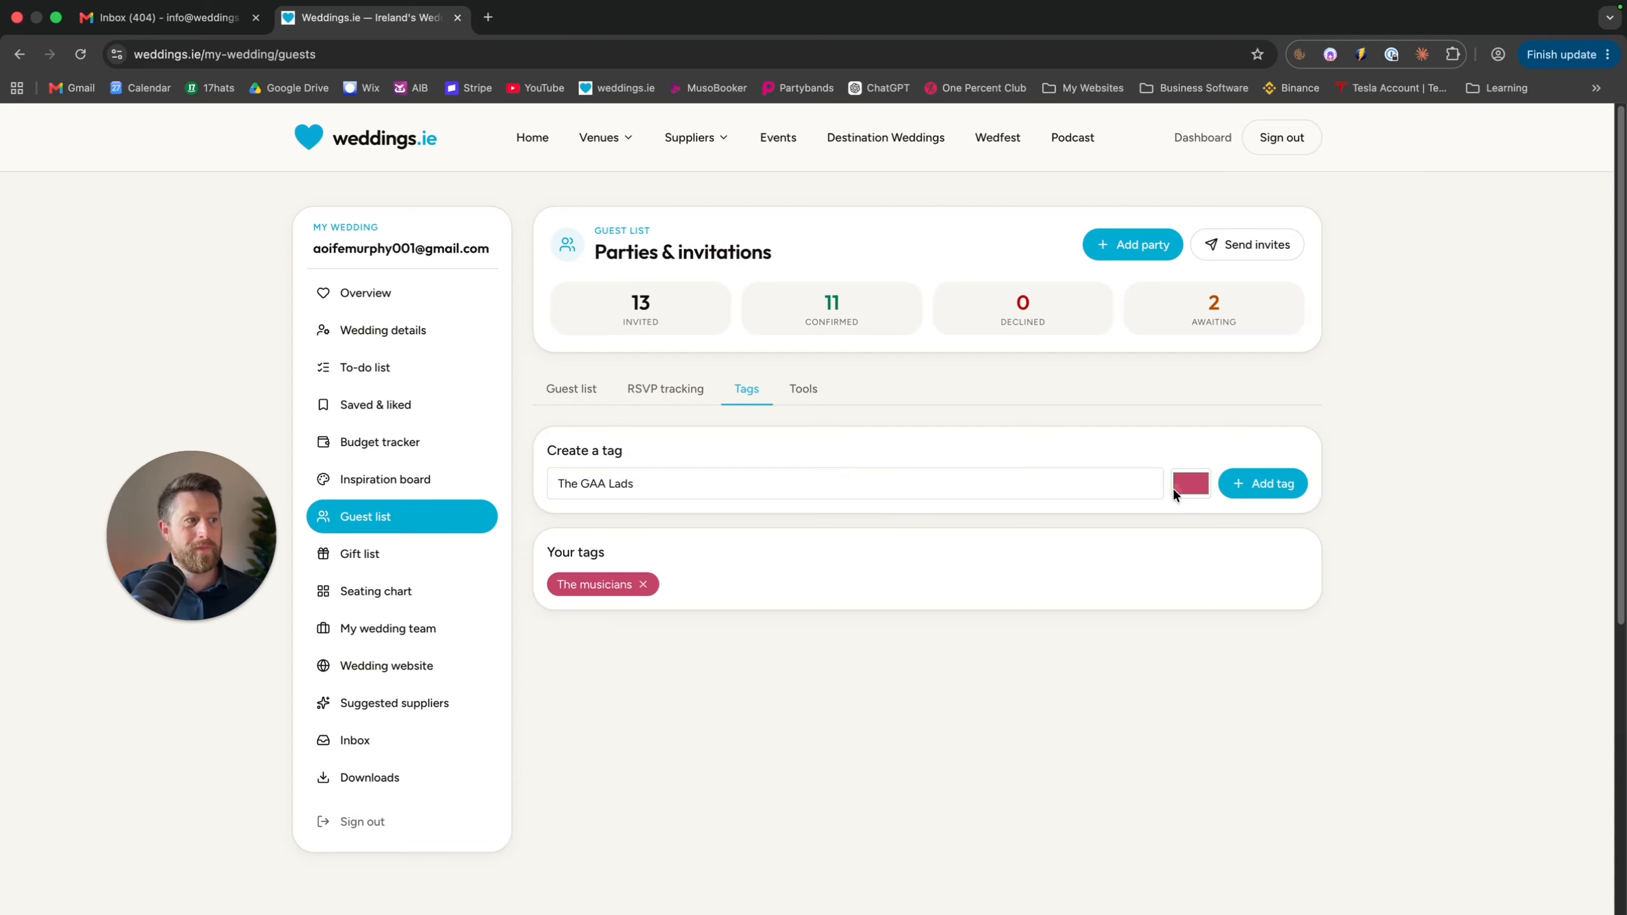
{"action": "left_click", "coordinate": [1284, 634]}
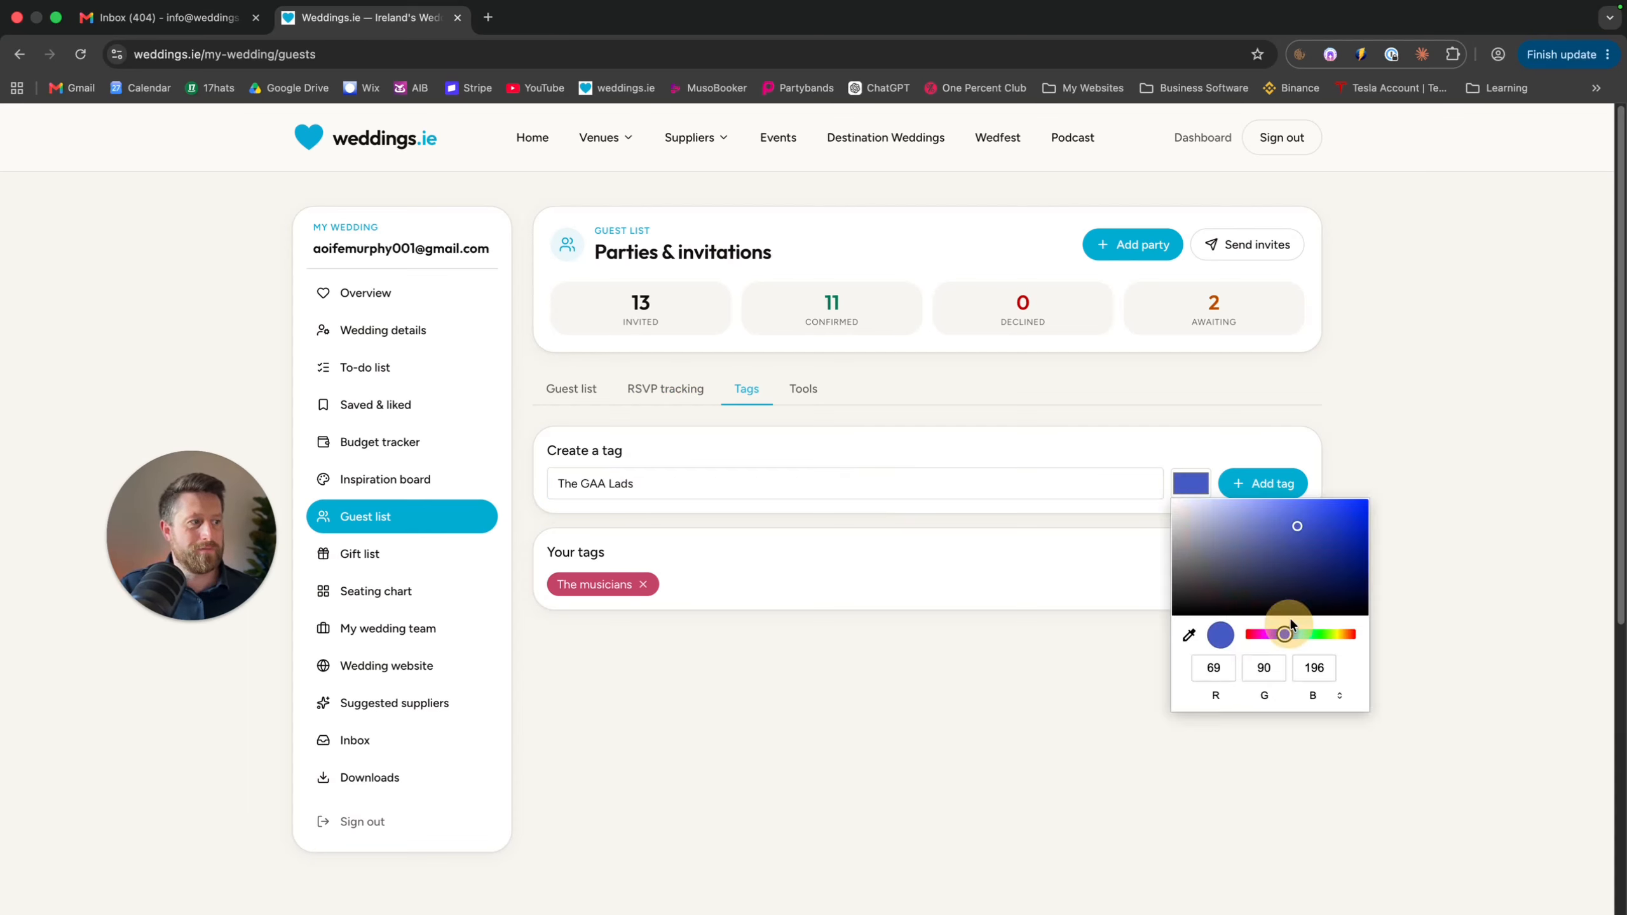
{"action": "left_click", "coordinate": [1330, 524]}
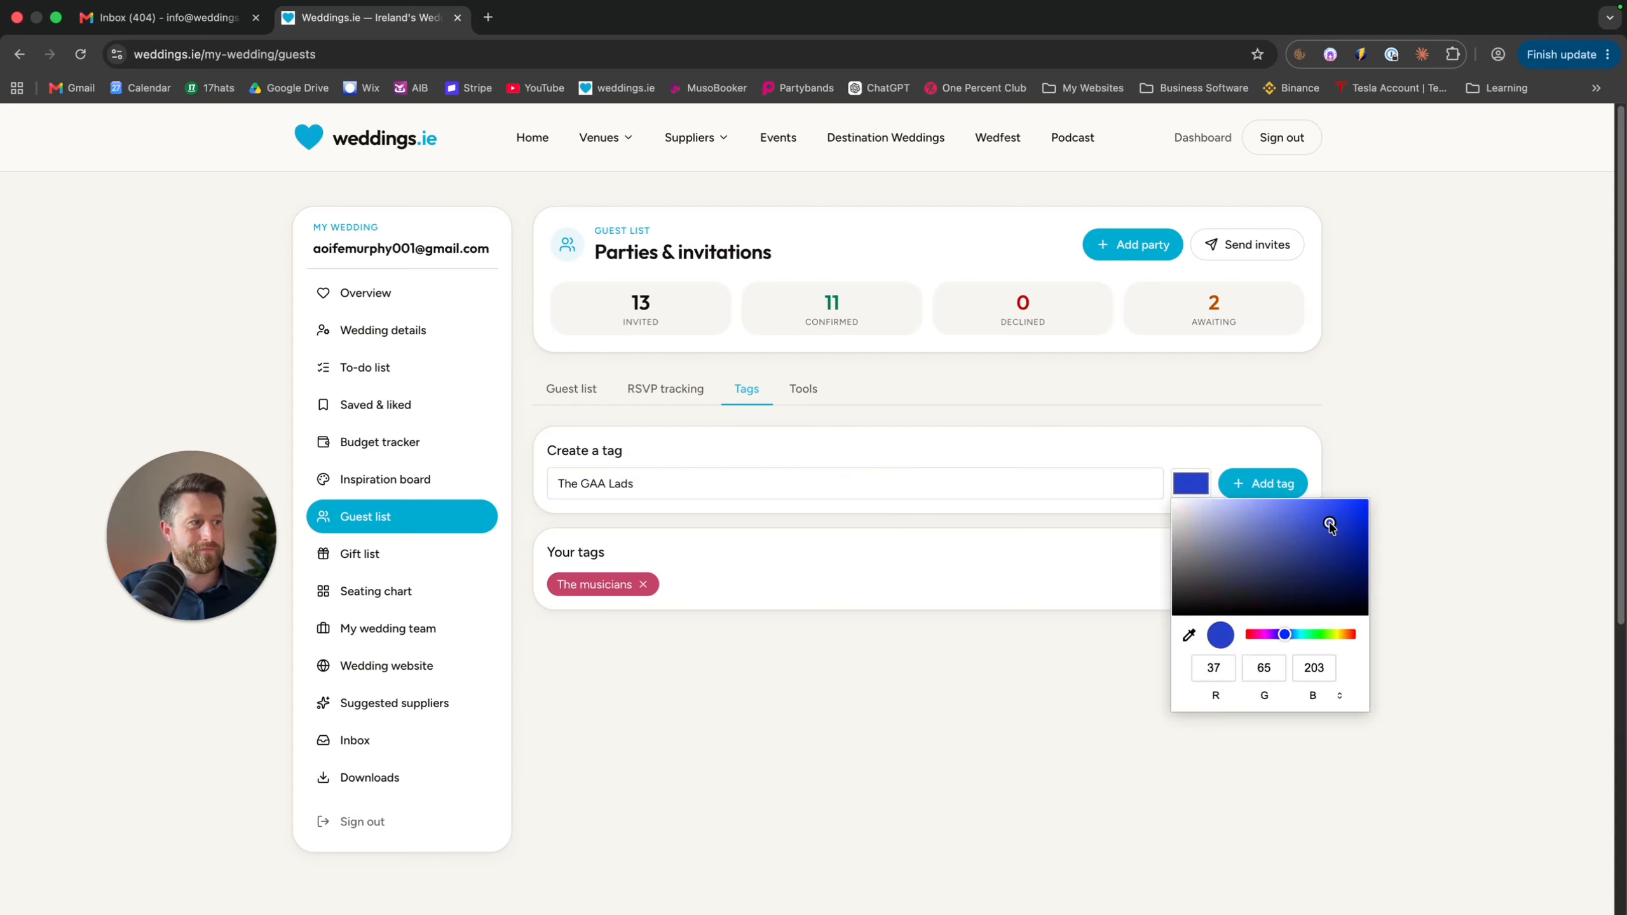
{"action": "left_click", "coordinate": [1260, 475]}
{"action": "left_click", "coordinate": [1259, 474]}
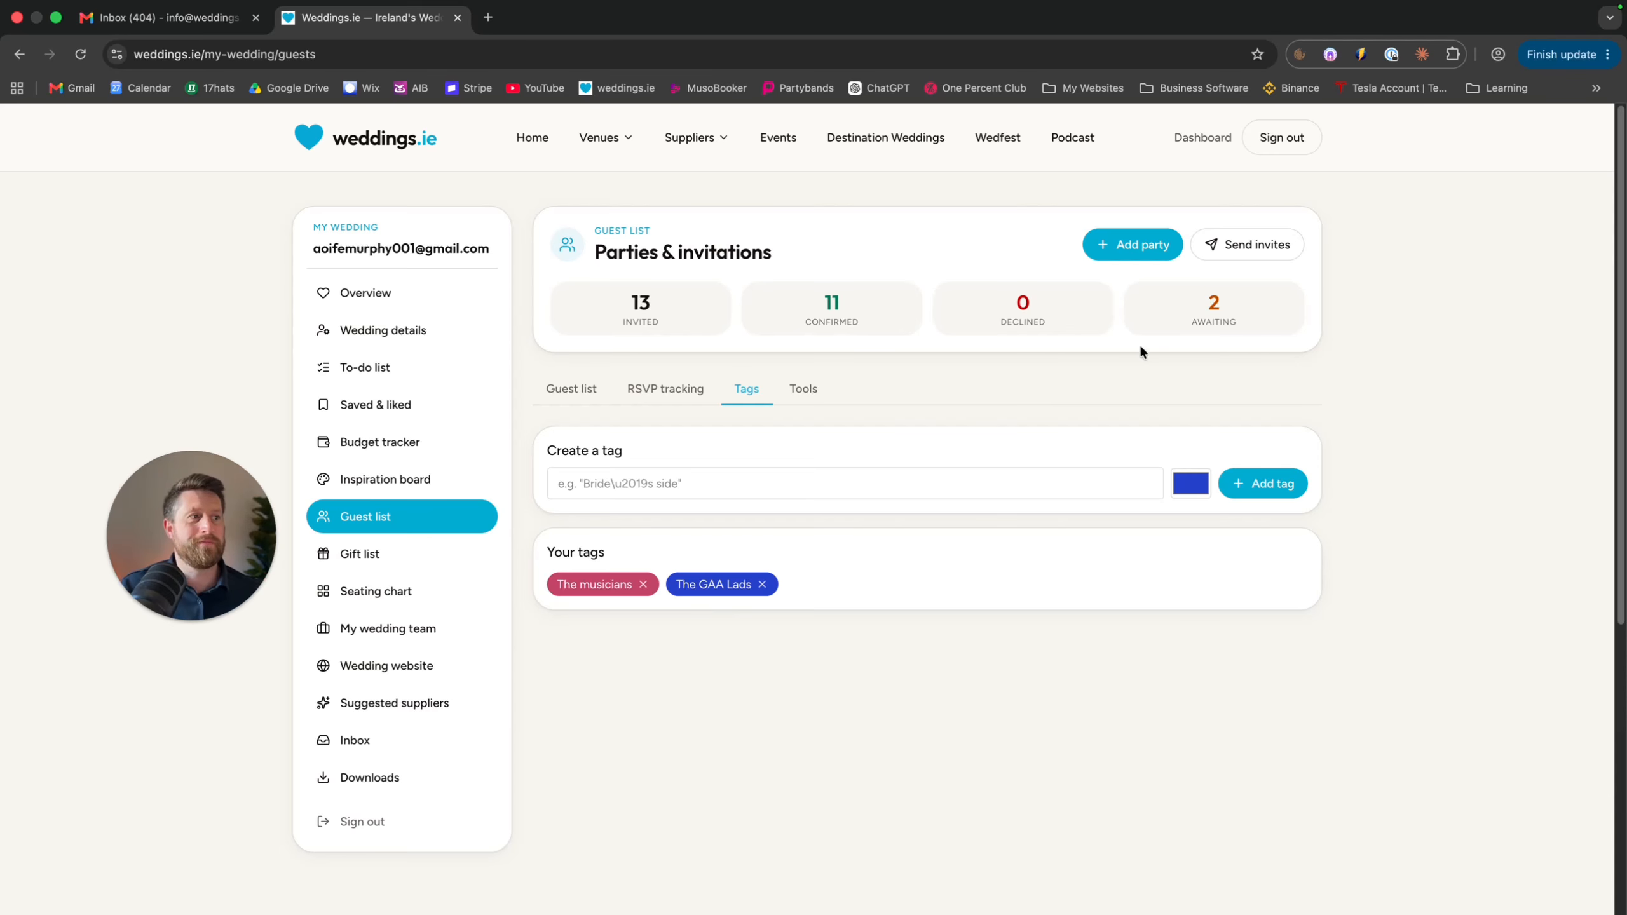
{"action": "left_click", "coordinate": [803, 383]}
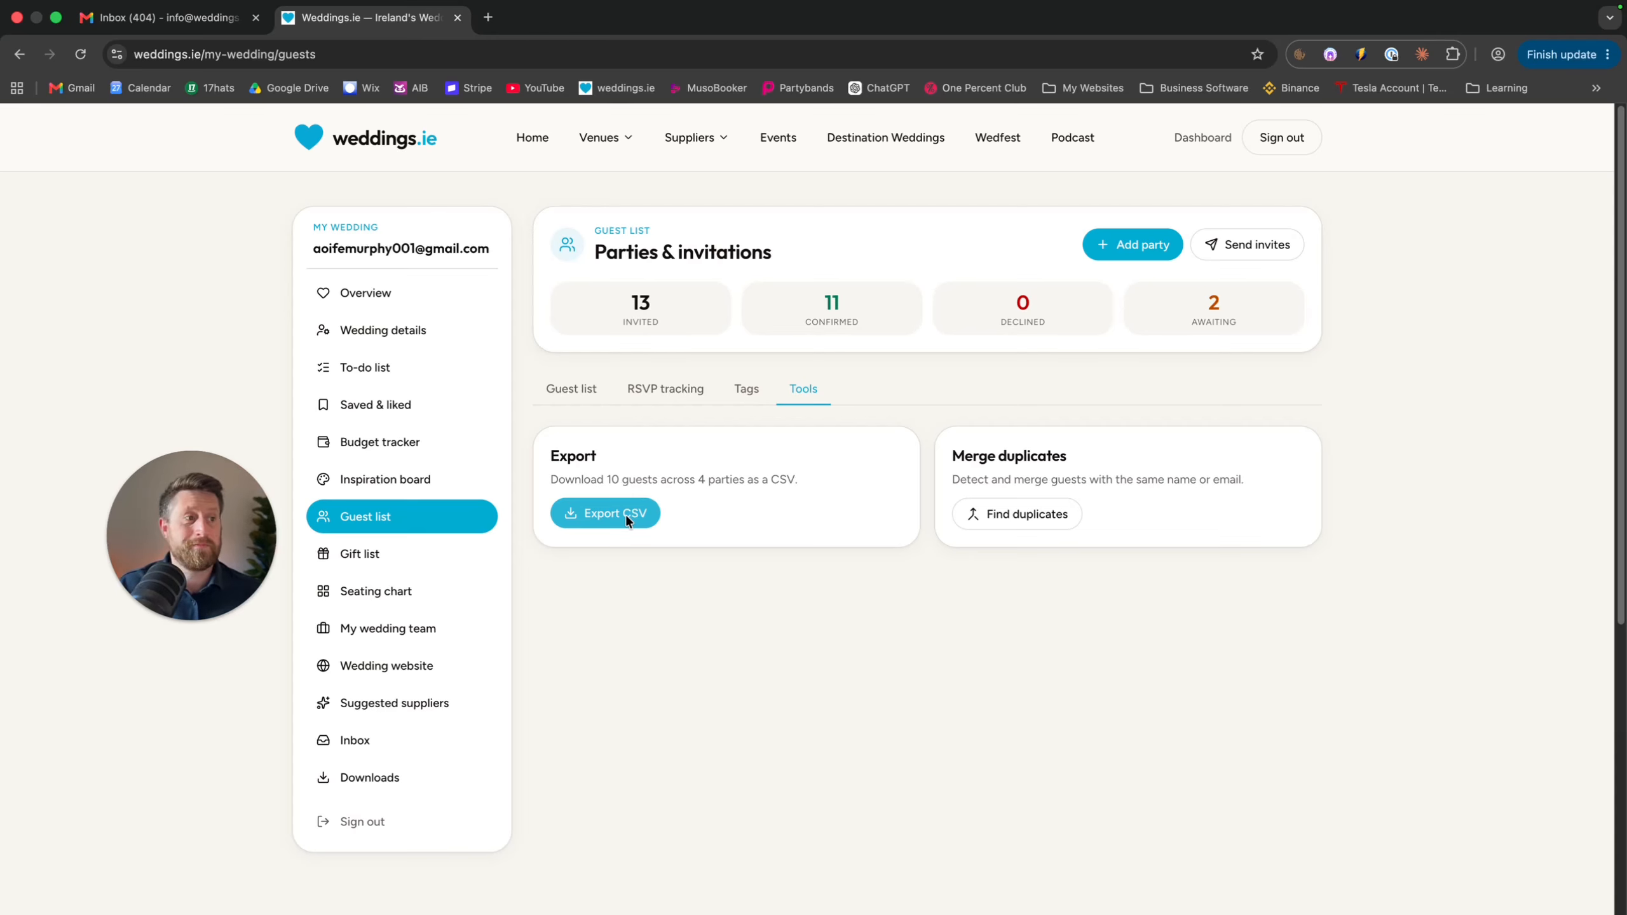
Back on the guest list, tag the Jedward party as The GAA Lads
{"action": "left_click", "coordinate": [572, 379]}
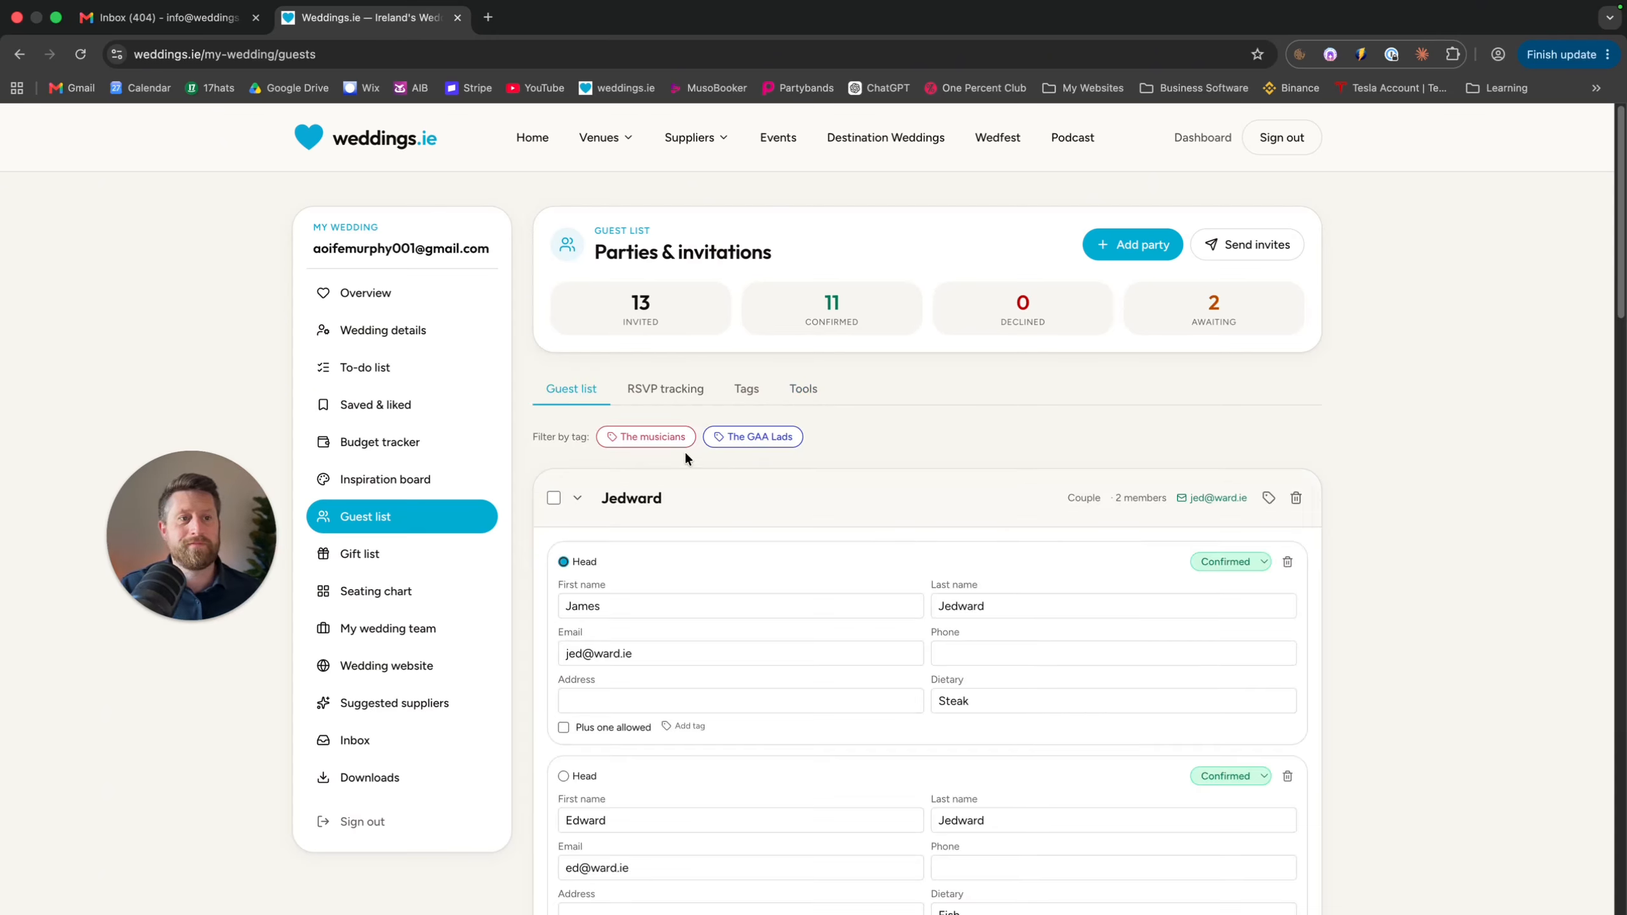
{"action": "scroll", "coordinate": [988, 443], "scroll_direction": "down", "scroll_amount": 3}
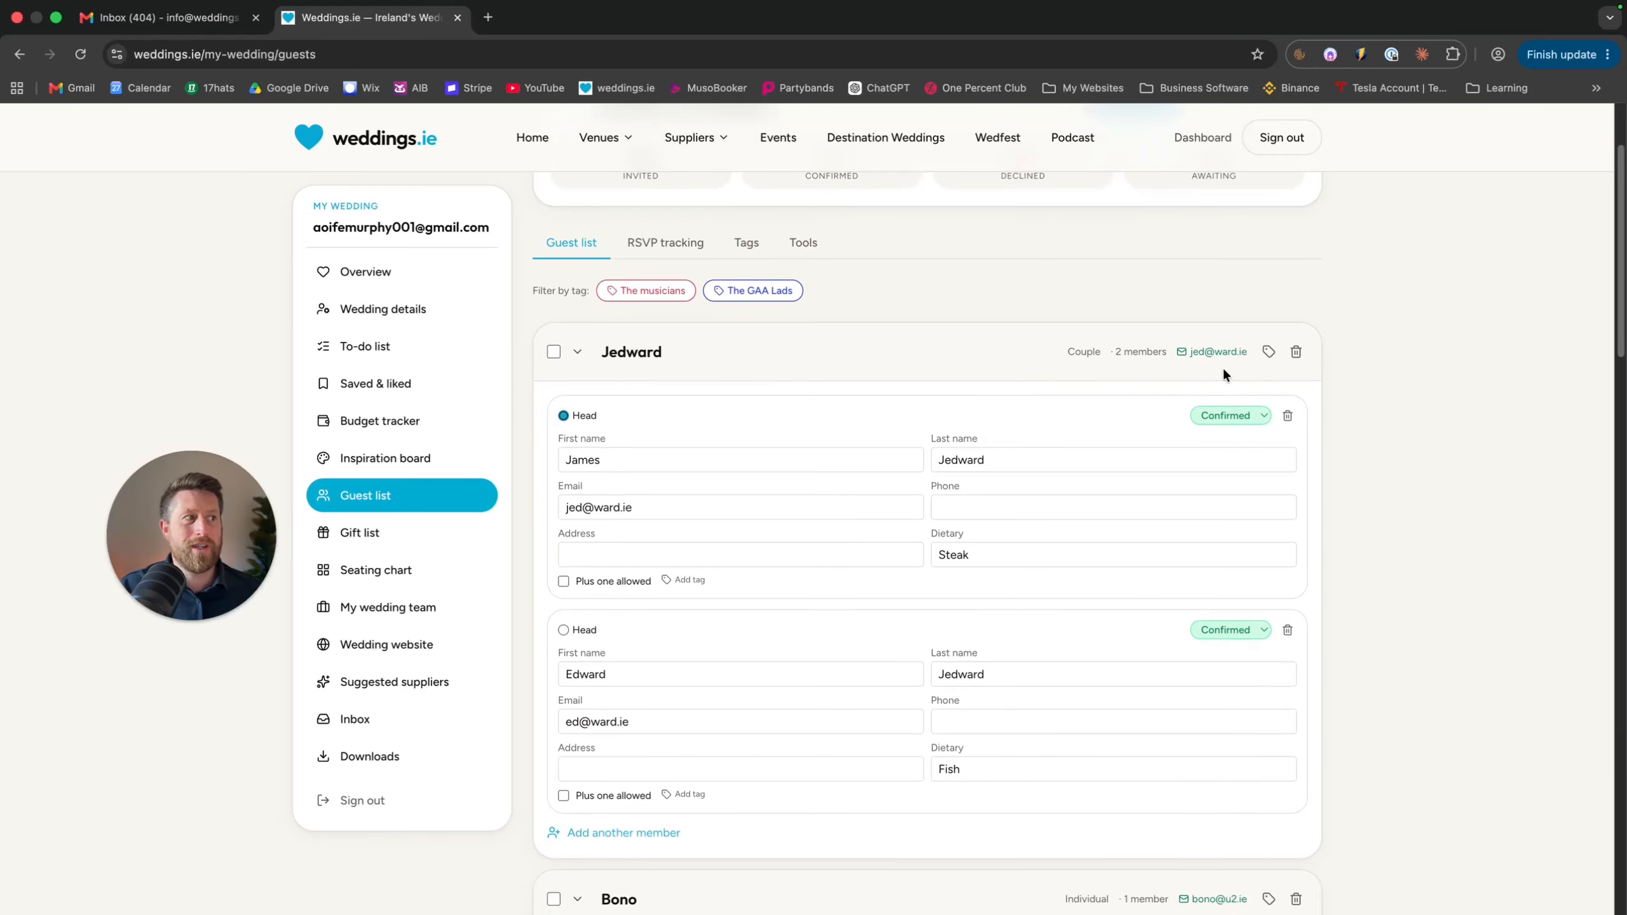
{"action": "left_click", "coordinate": [1268, 352]}
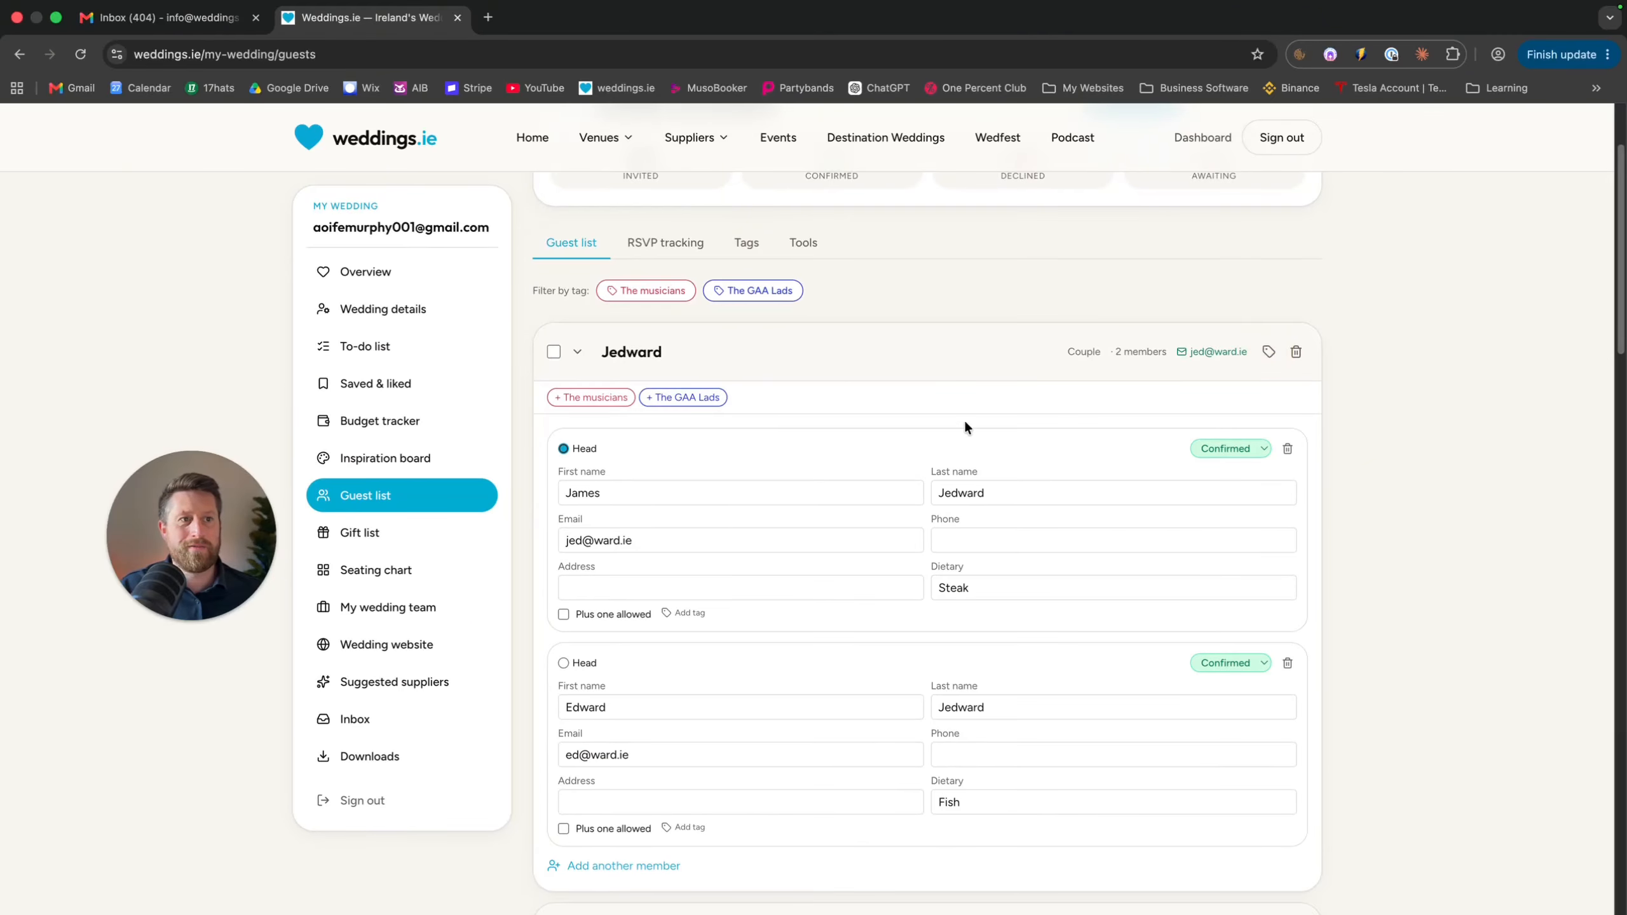
{"action": "left_click", "coordinate": [705, 397]}
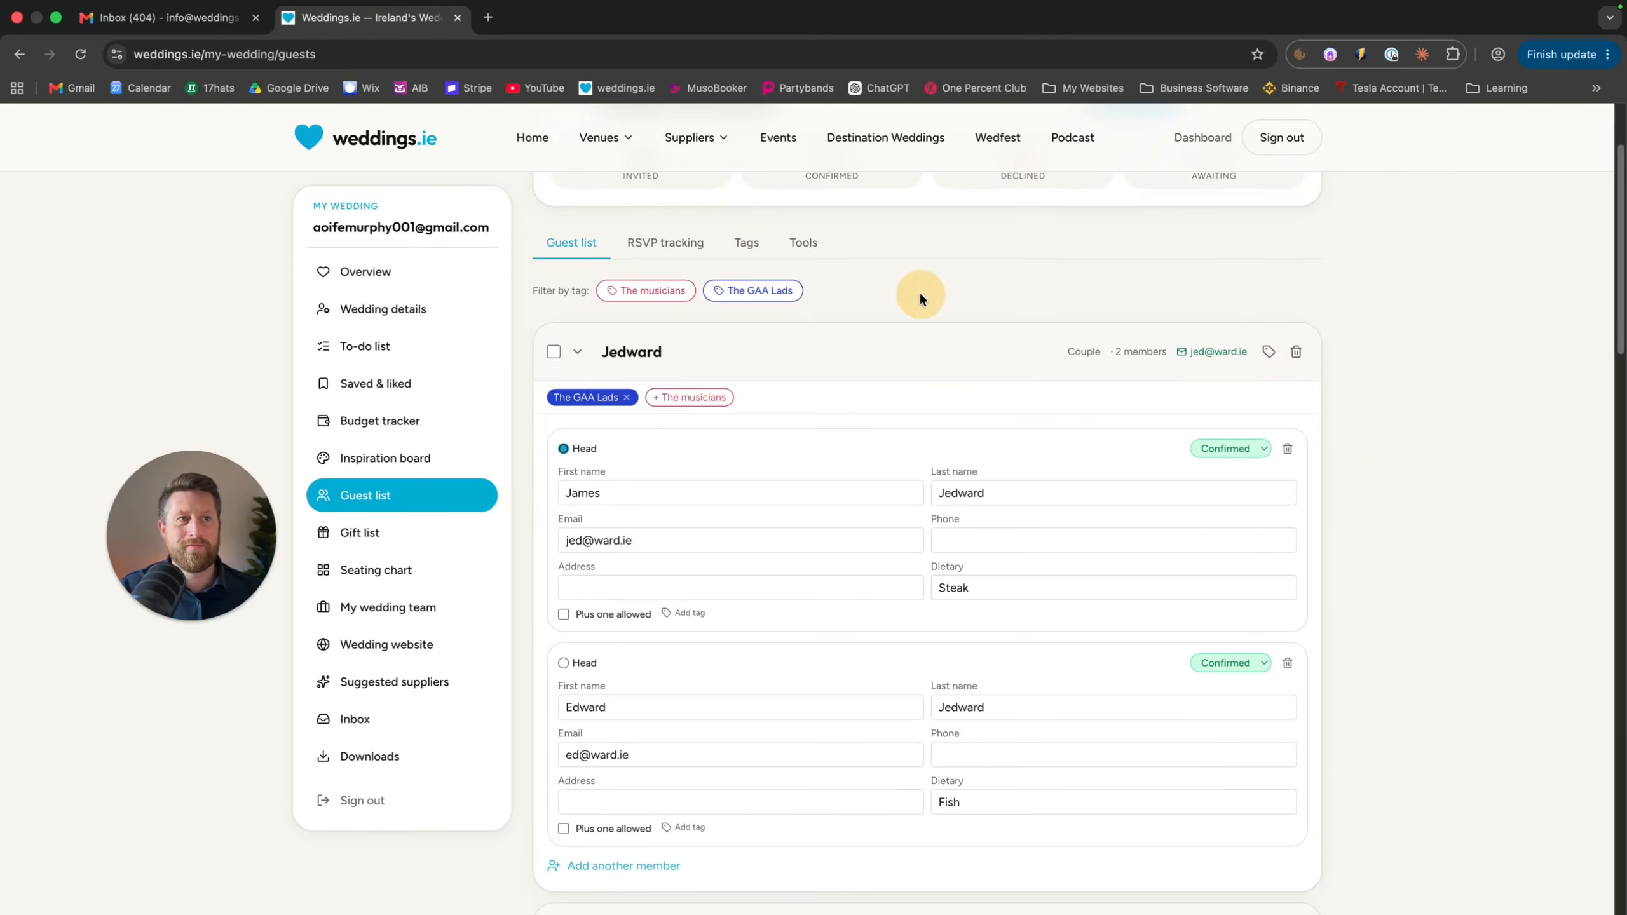
Tick the Bono and The Corrs parties for invitations
{"action": "scroll", "coordinate": [971, 438], "scroll_direction": "up", "scroll_amount": 3}
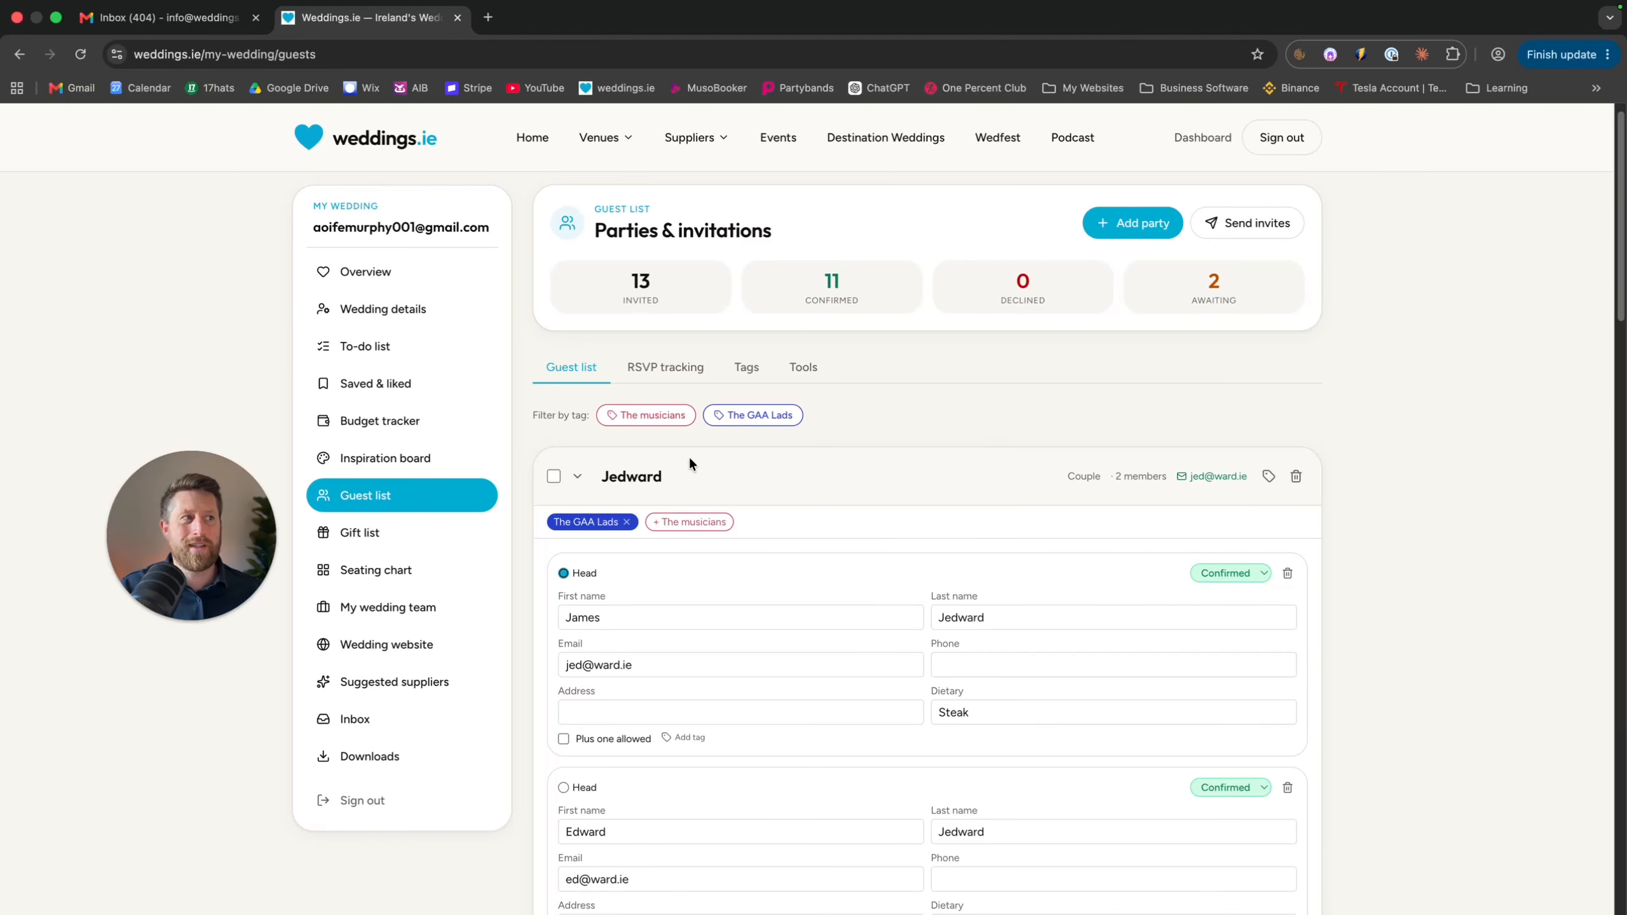
{"action": "scroll", "coordinate": [557, 476], "scroll_direction": "down", "scroll_amount": 10}
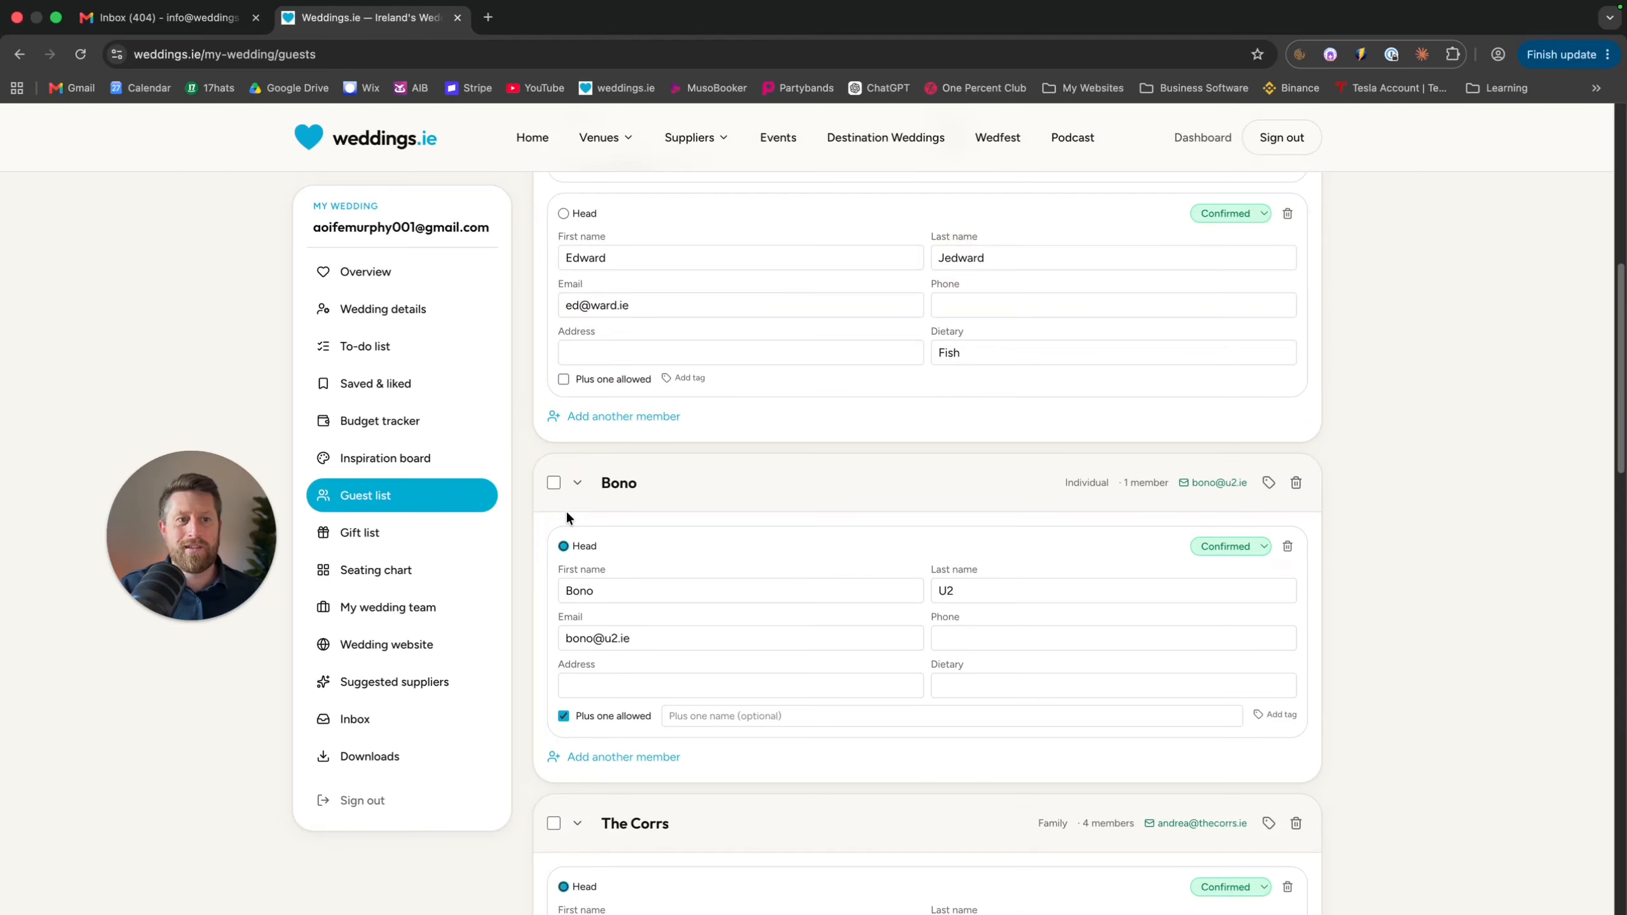
{"action": "left_click", "coordinate": [554, 439]}
{"action": "scroll", "coordinate": [572, 502], "scroll_direction": "down", "scroll_amount": 3}
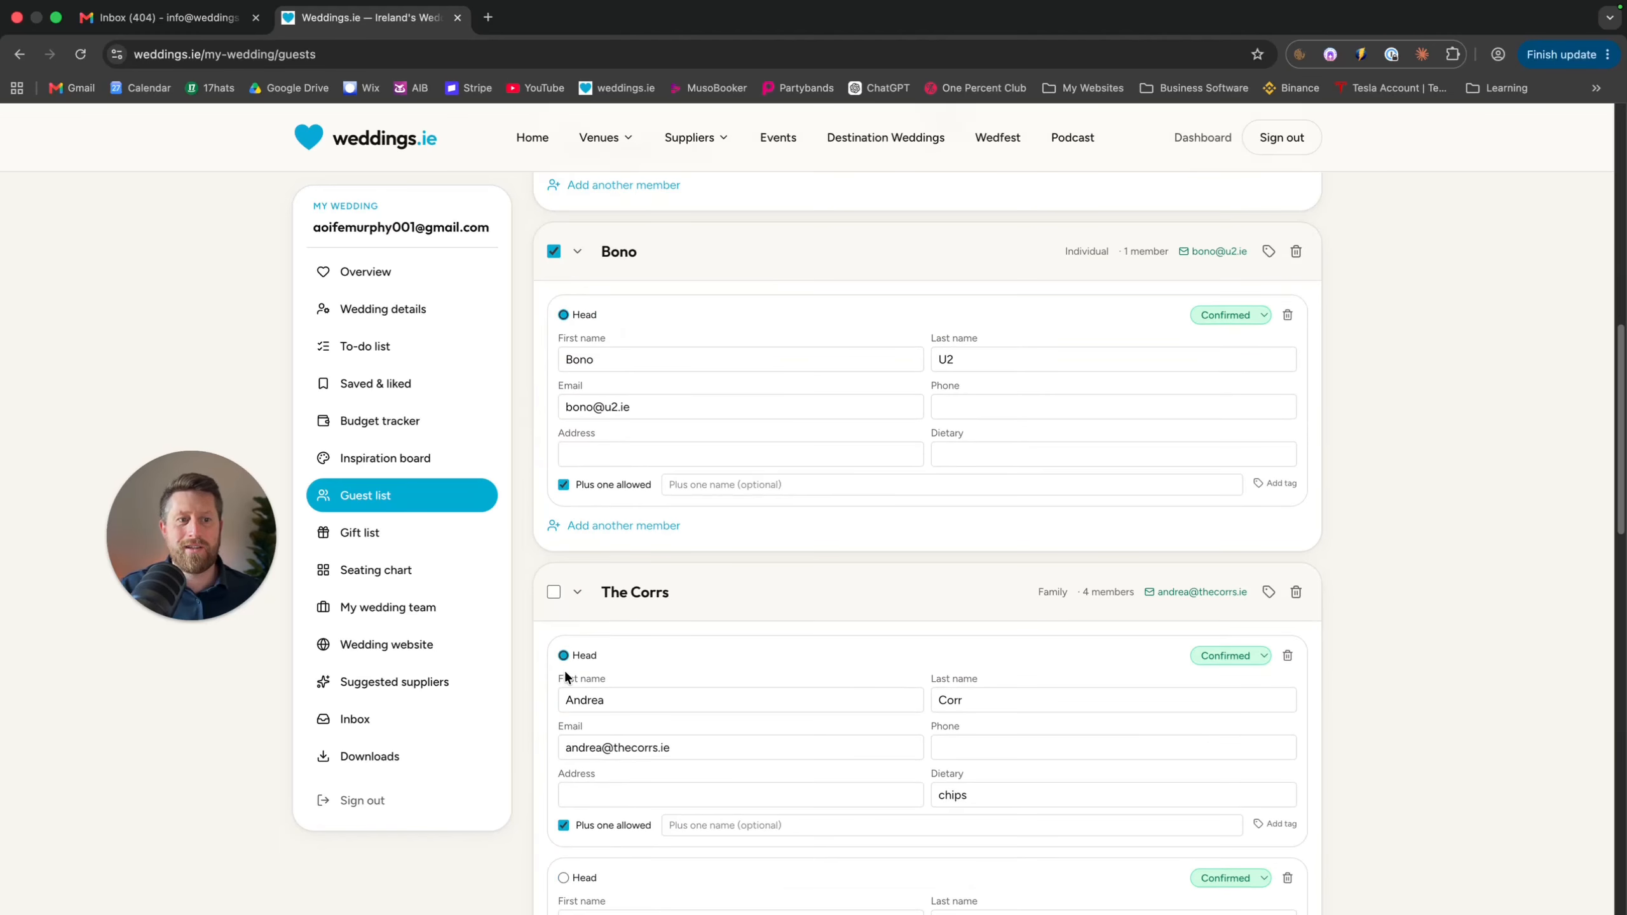
{"action": "left_click", "coordinate": [554, 591]}
{"action": "scroll", "coordinate": [709, 643], "scroll_direction": "up", "scroll_amount": 12}
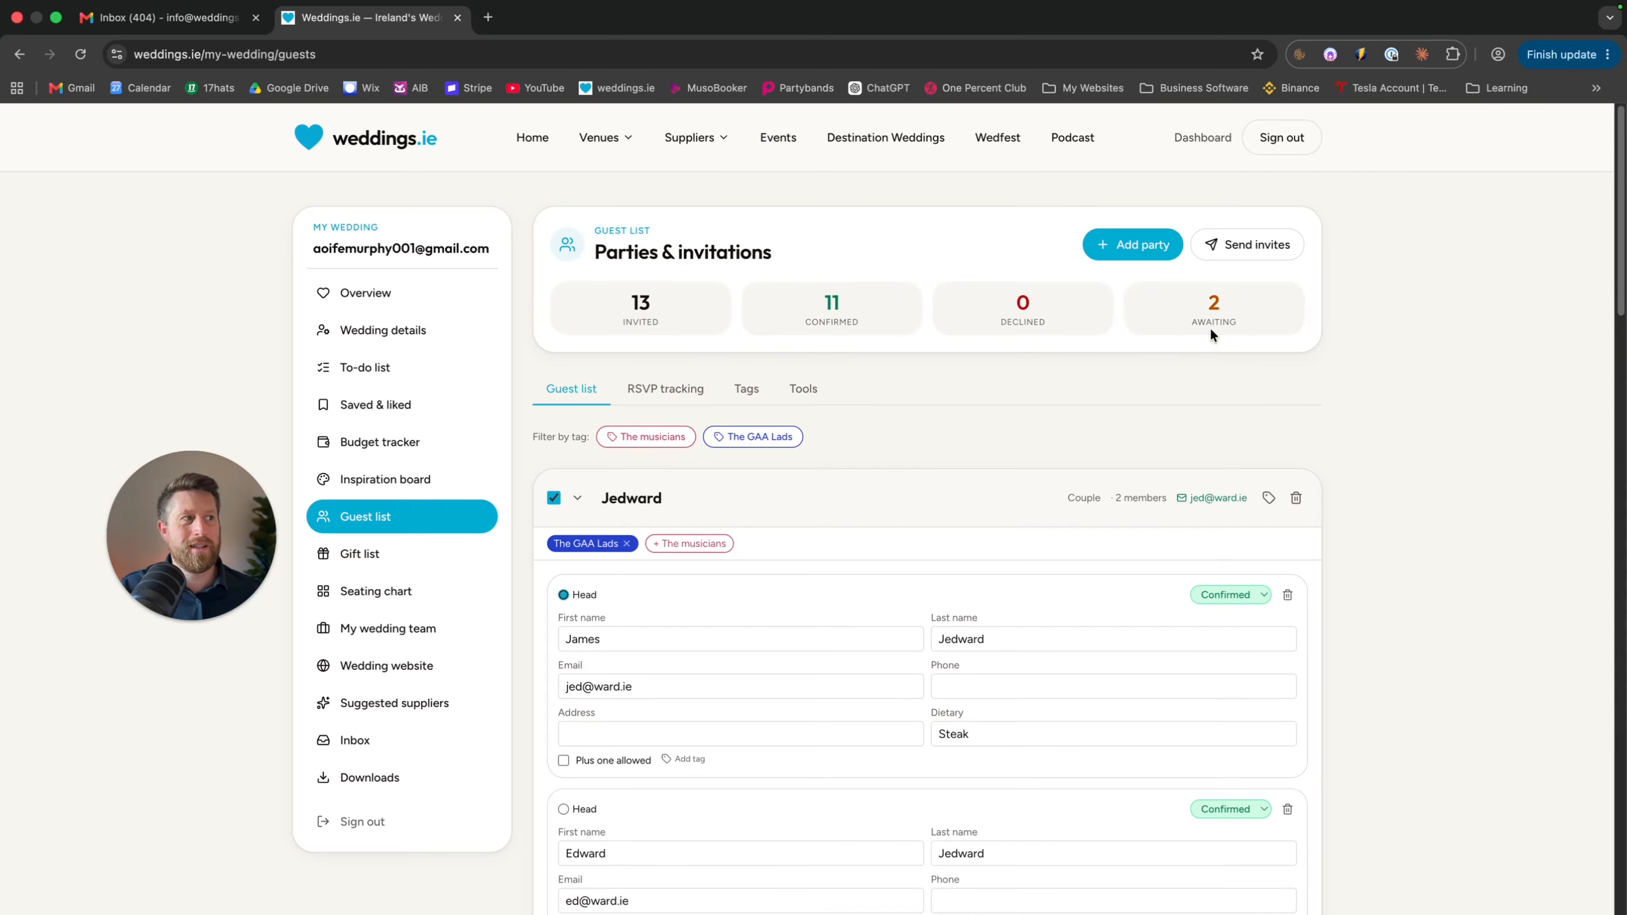
Send invitations filtered by the tag 'The GAA Lads', then open the wedding website settings
{"action": "left_click", "coordinate": [1255, 245]}
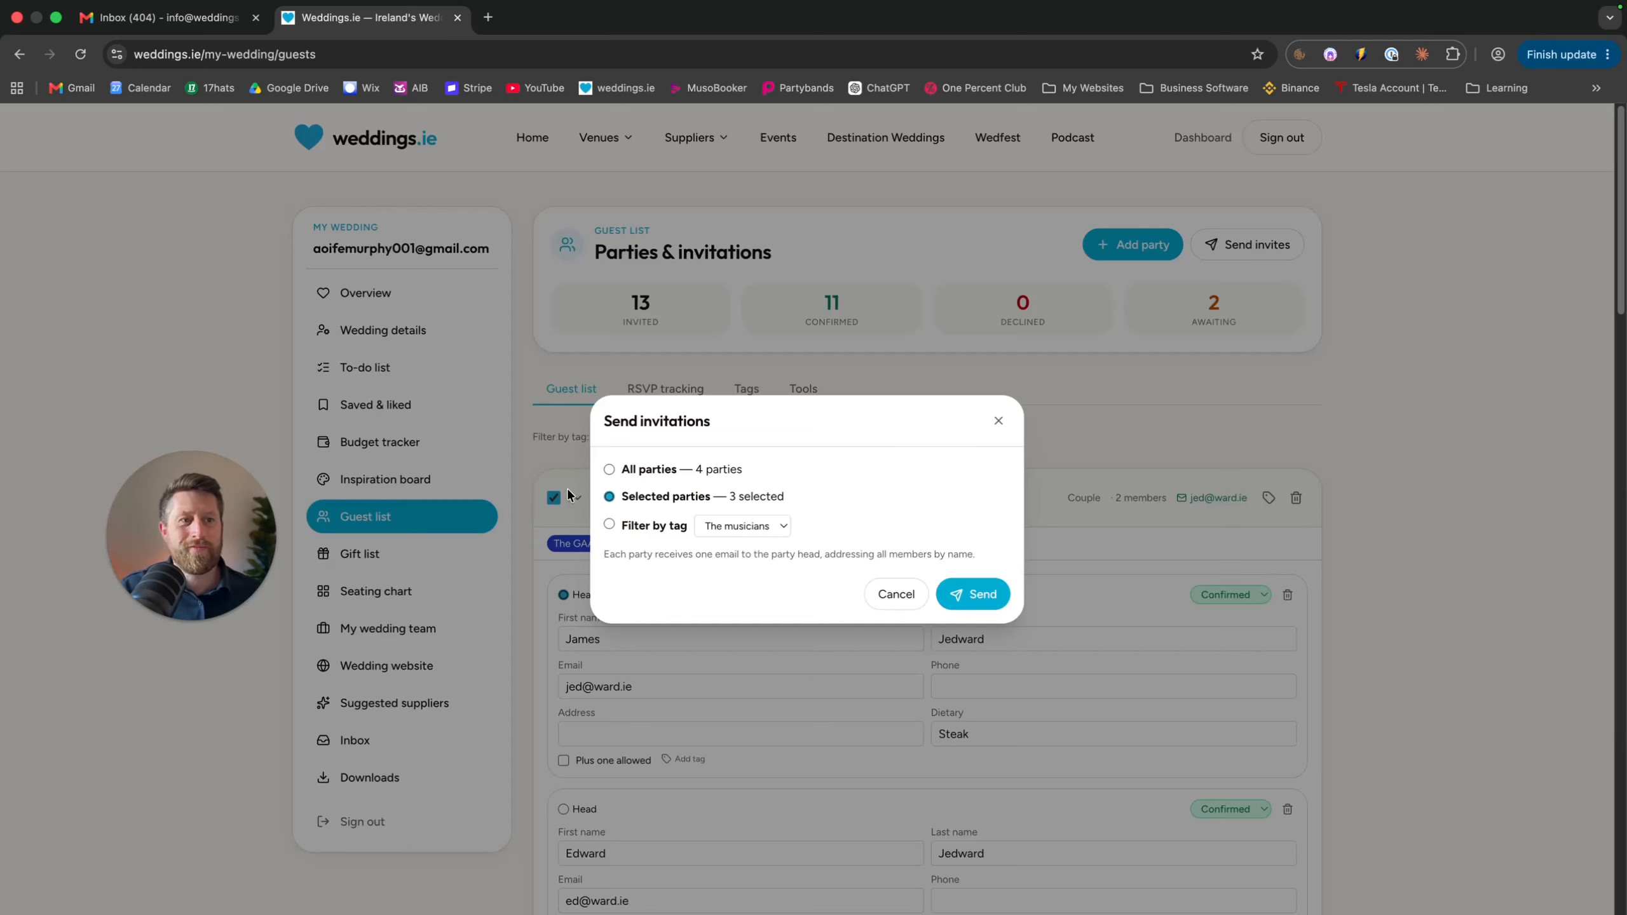
{"action": "left_click", "coordinate": [609, 469]}
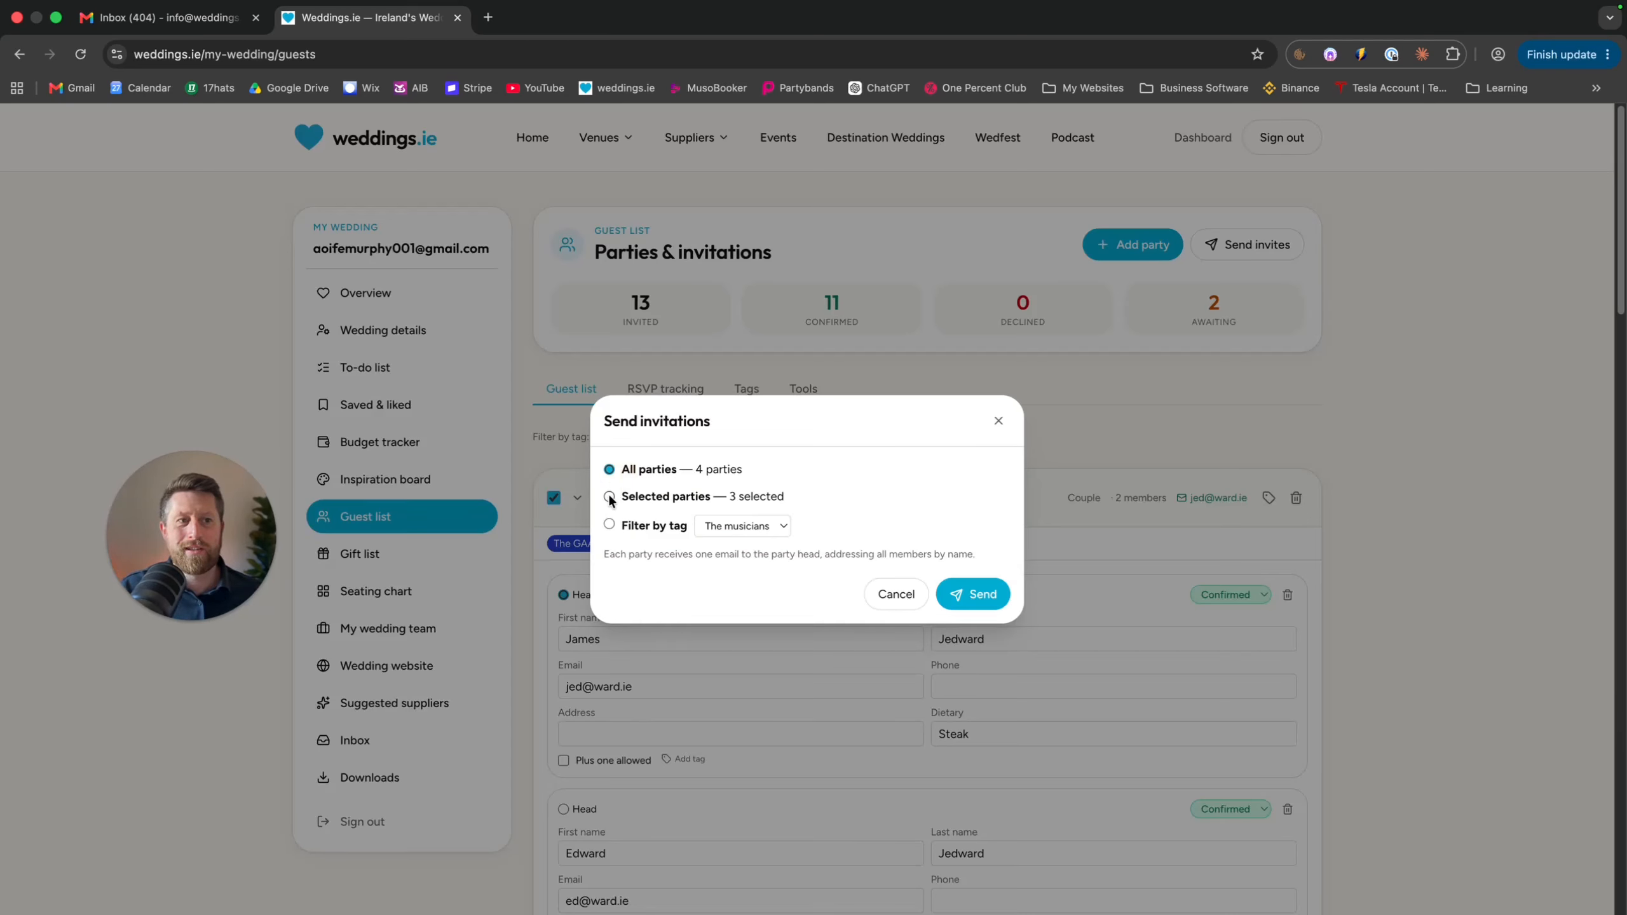
{"action": "left_click", "coordinate": [609, 498]}
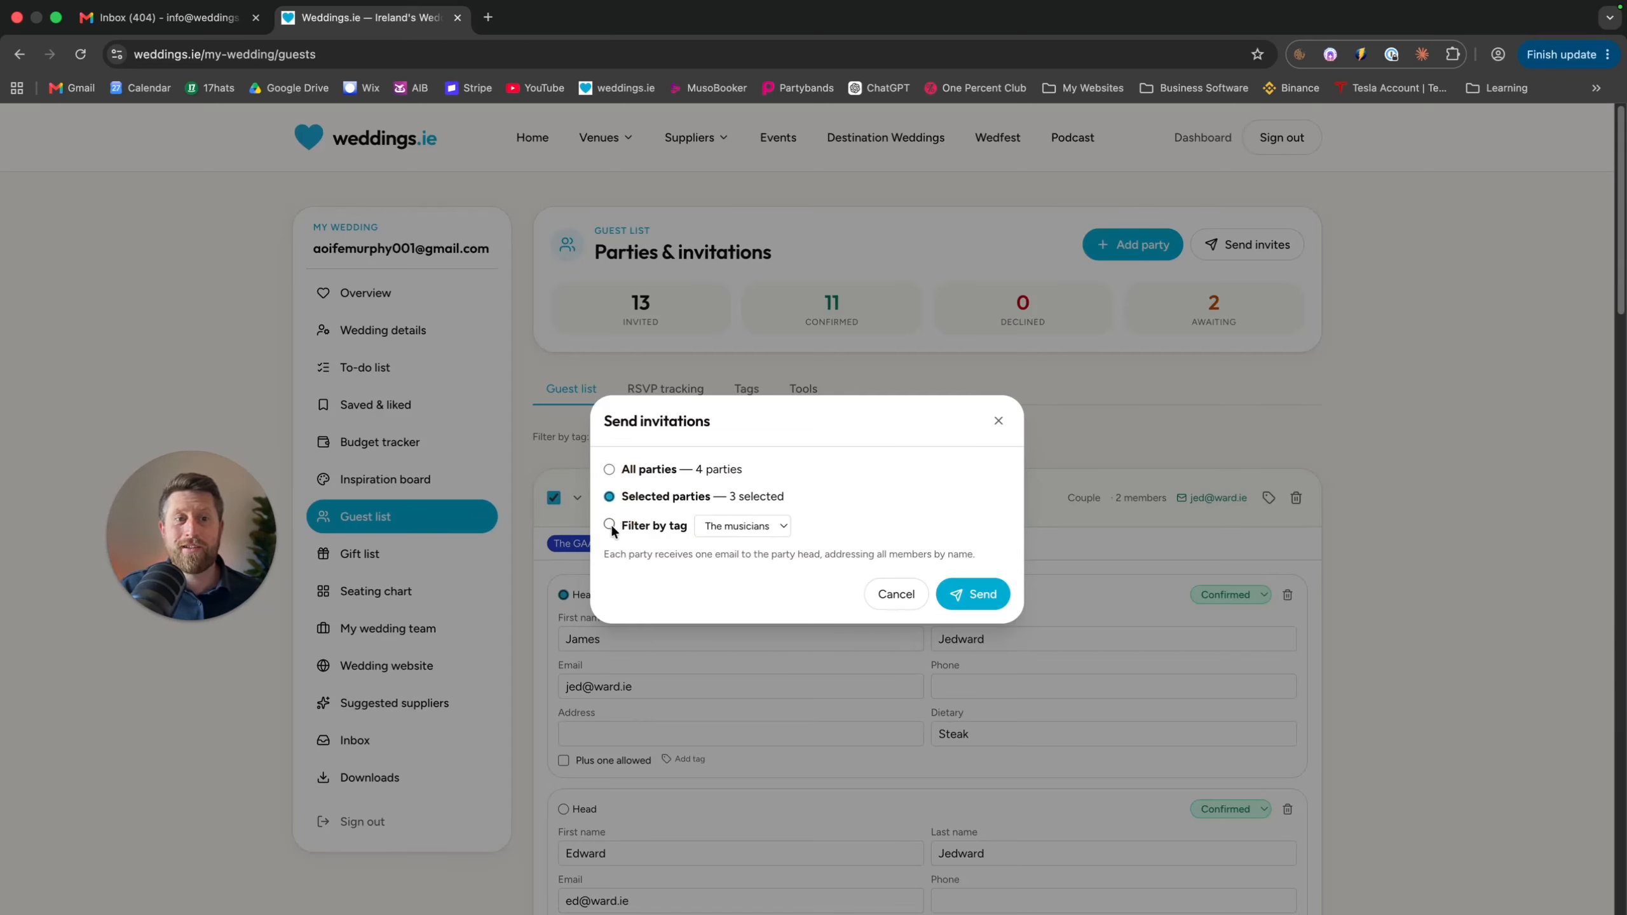
{"action": "left_click", "coordinate": [608, 524]}
{"action": "left_click", "coordinate": [746, 530]}
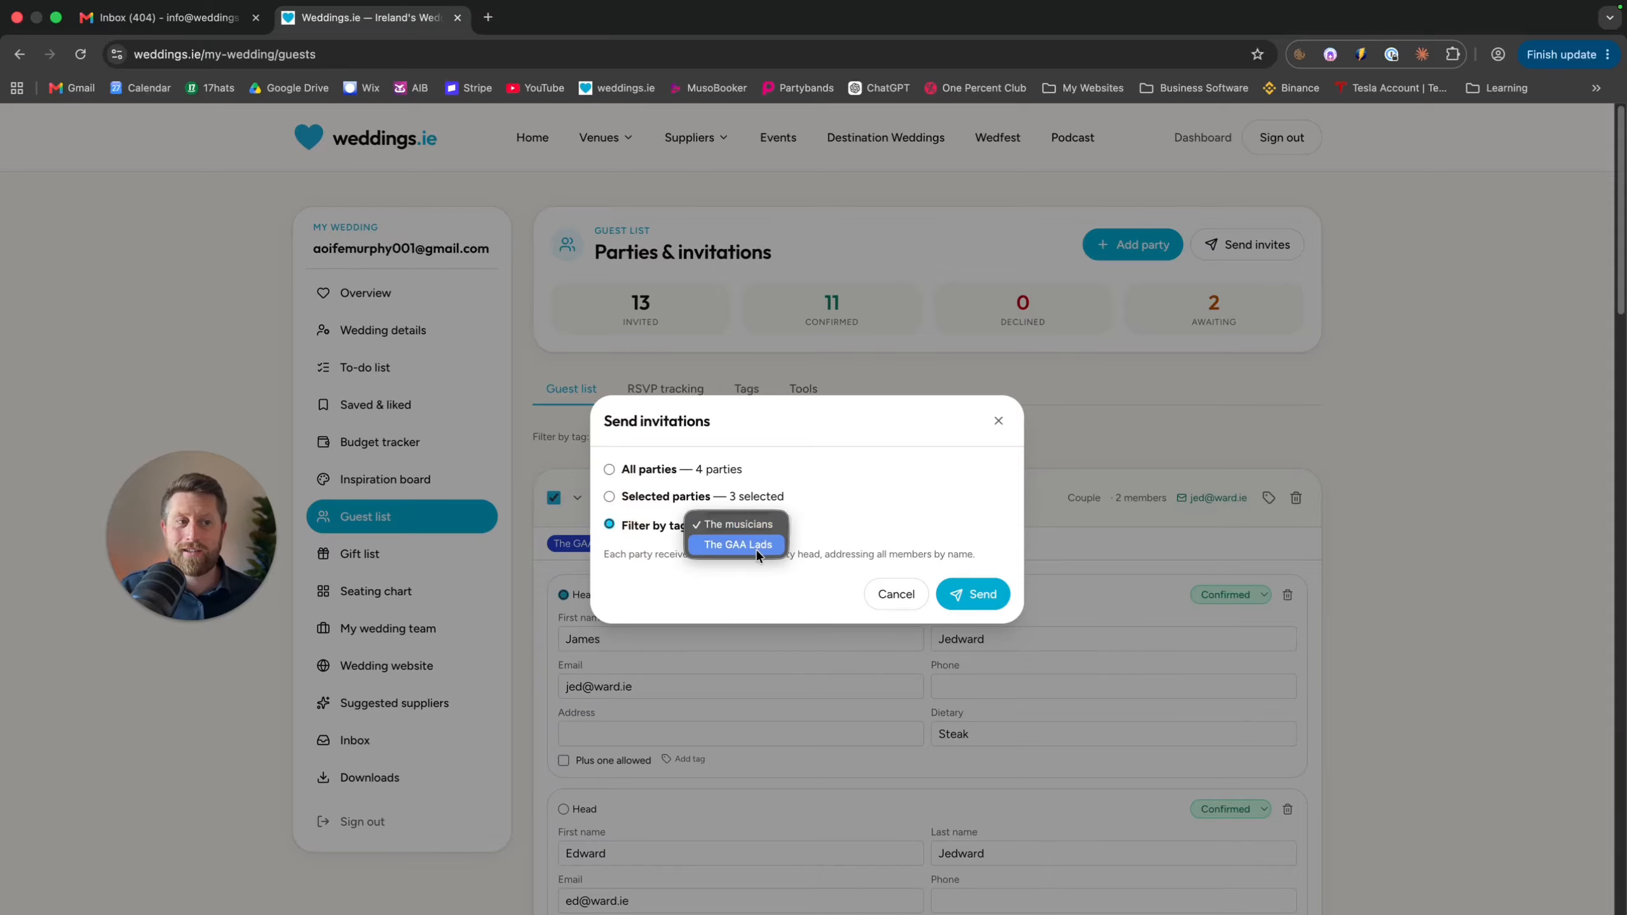
{"action": "left_click", "coordinate": [755, 545]}
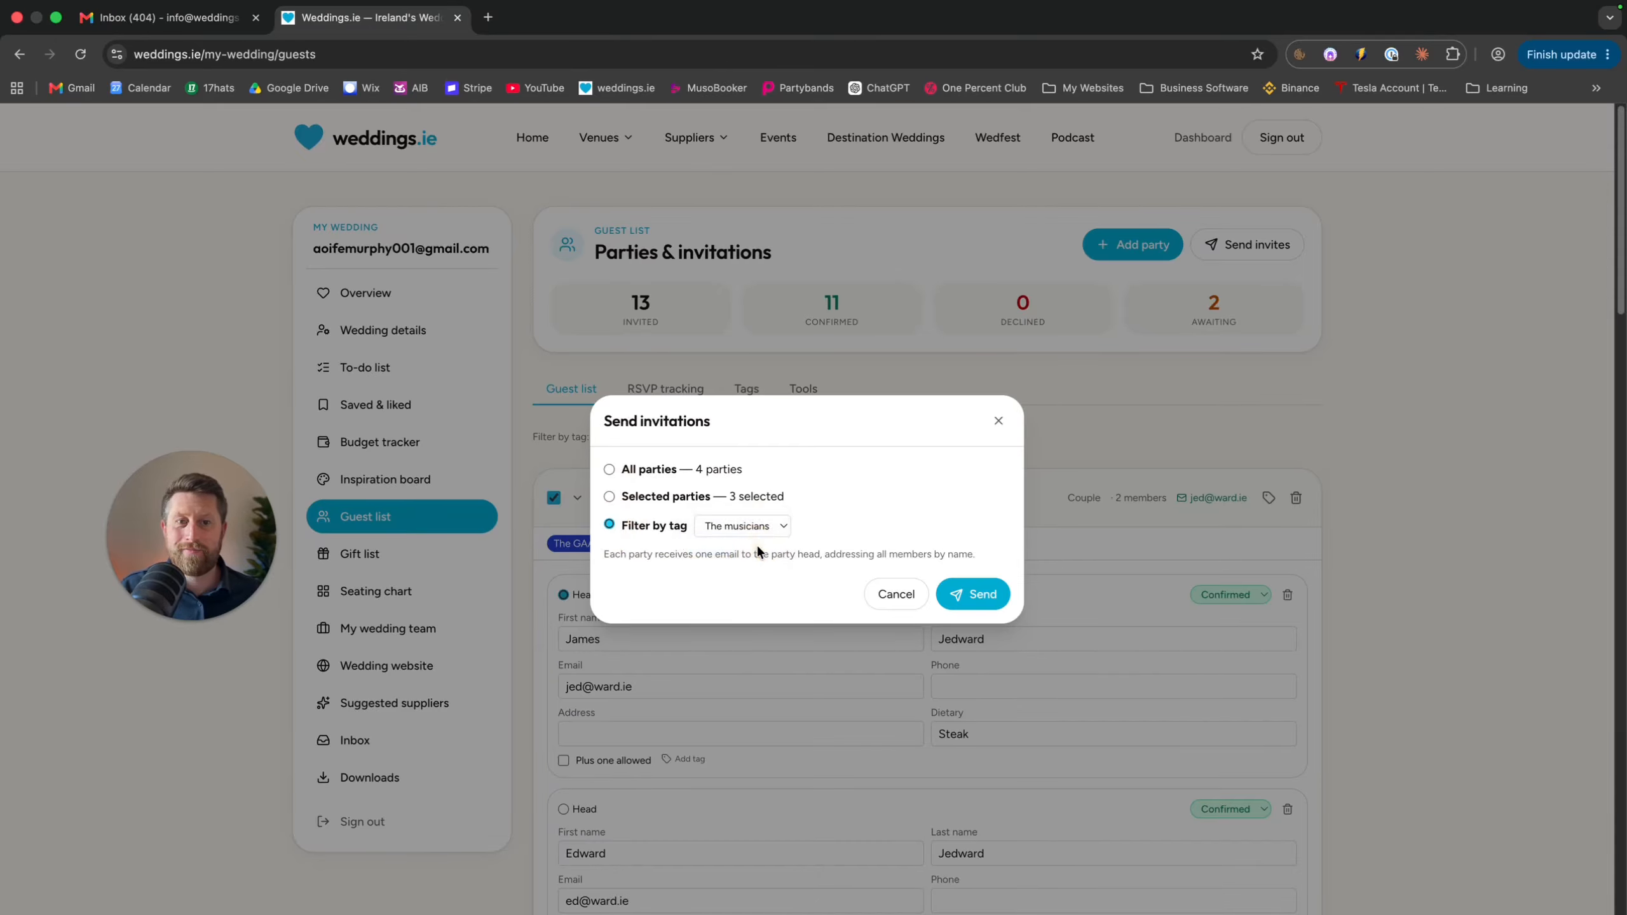
{"action": "left_click", "coordinate": [976, 594]}
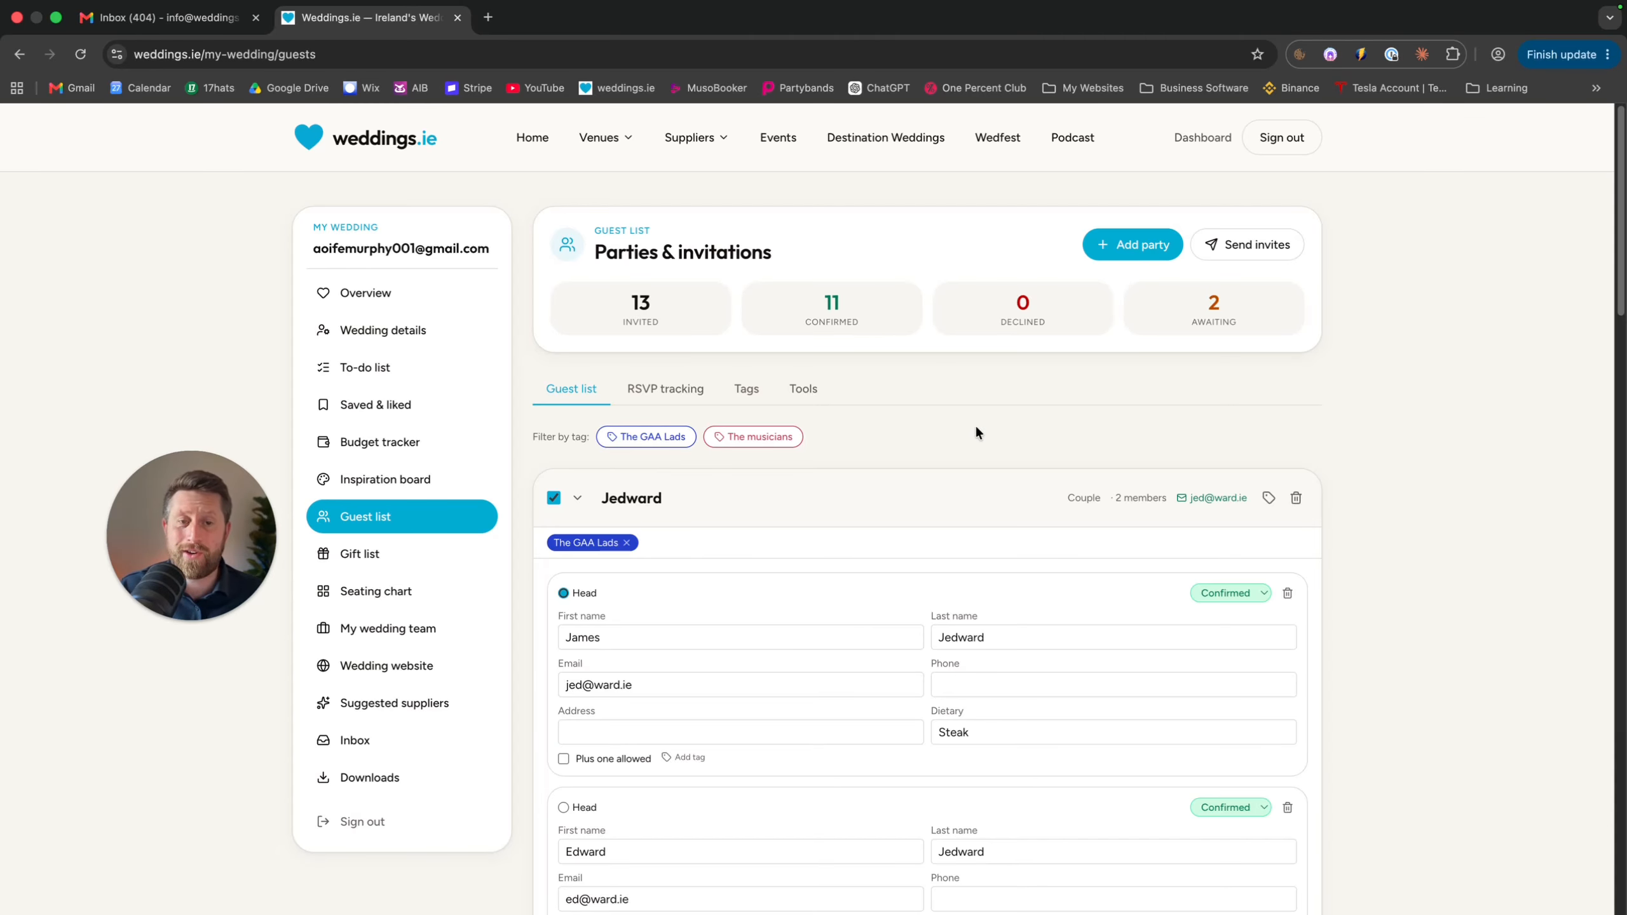
{"action": "left_click", "coordinate": [426, 665]}
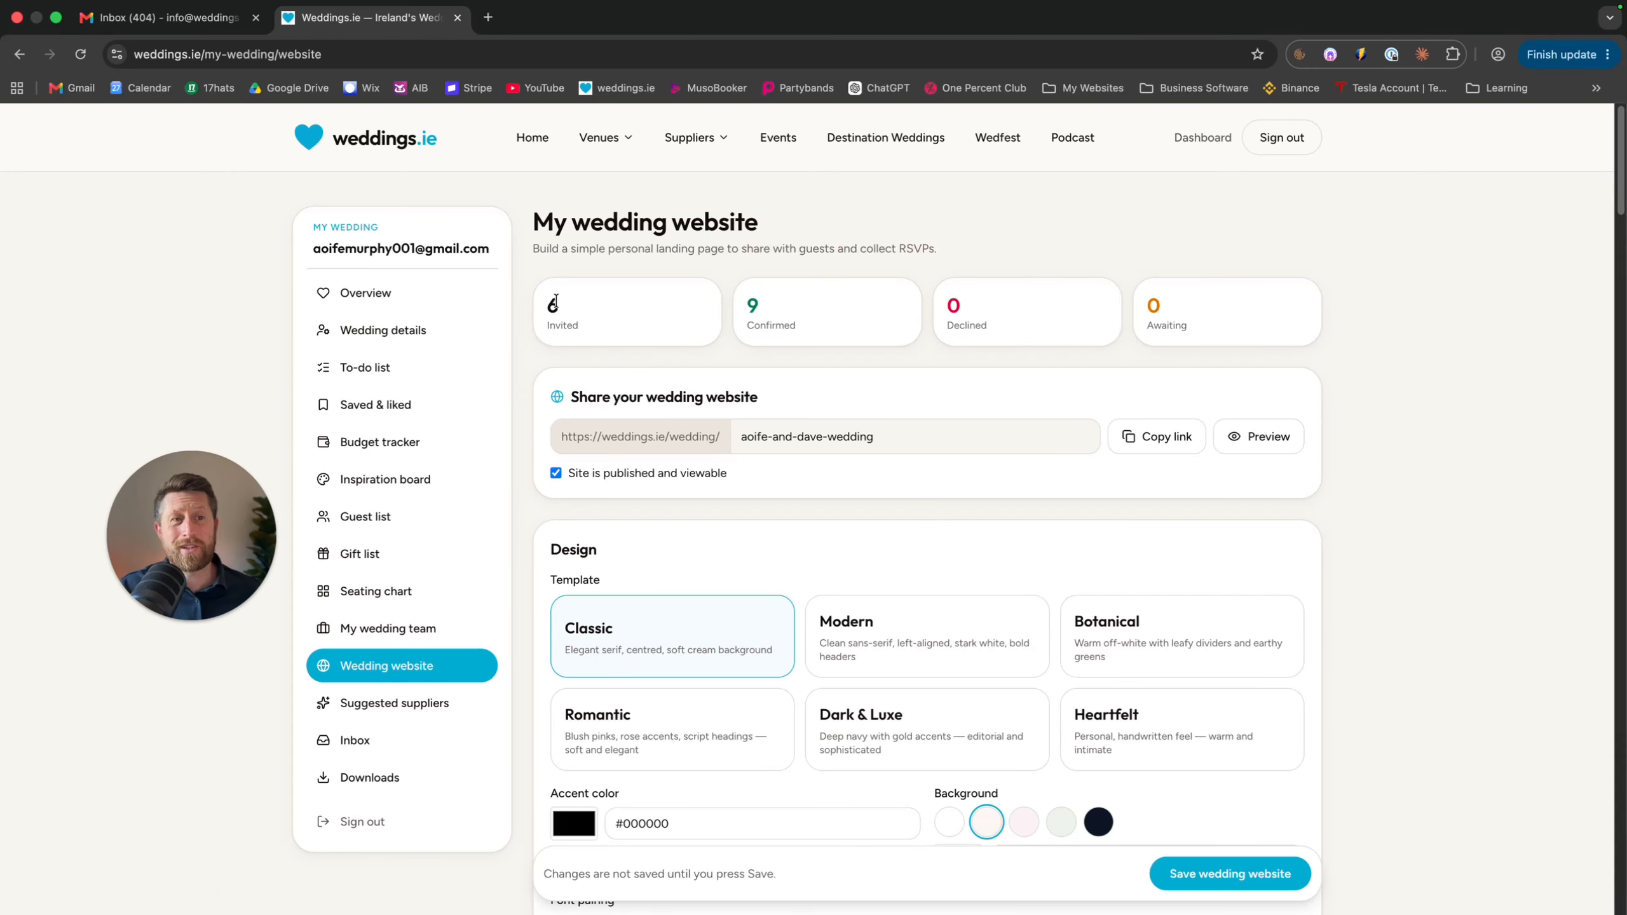
{"action": "left_click_drag", "start_coordinate": [548, 313], "coordinate": [737, 319]}
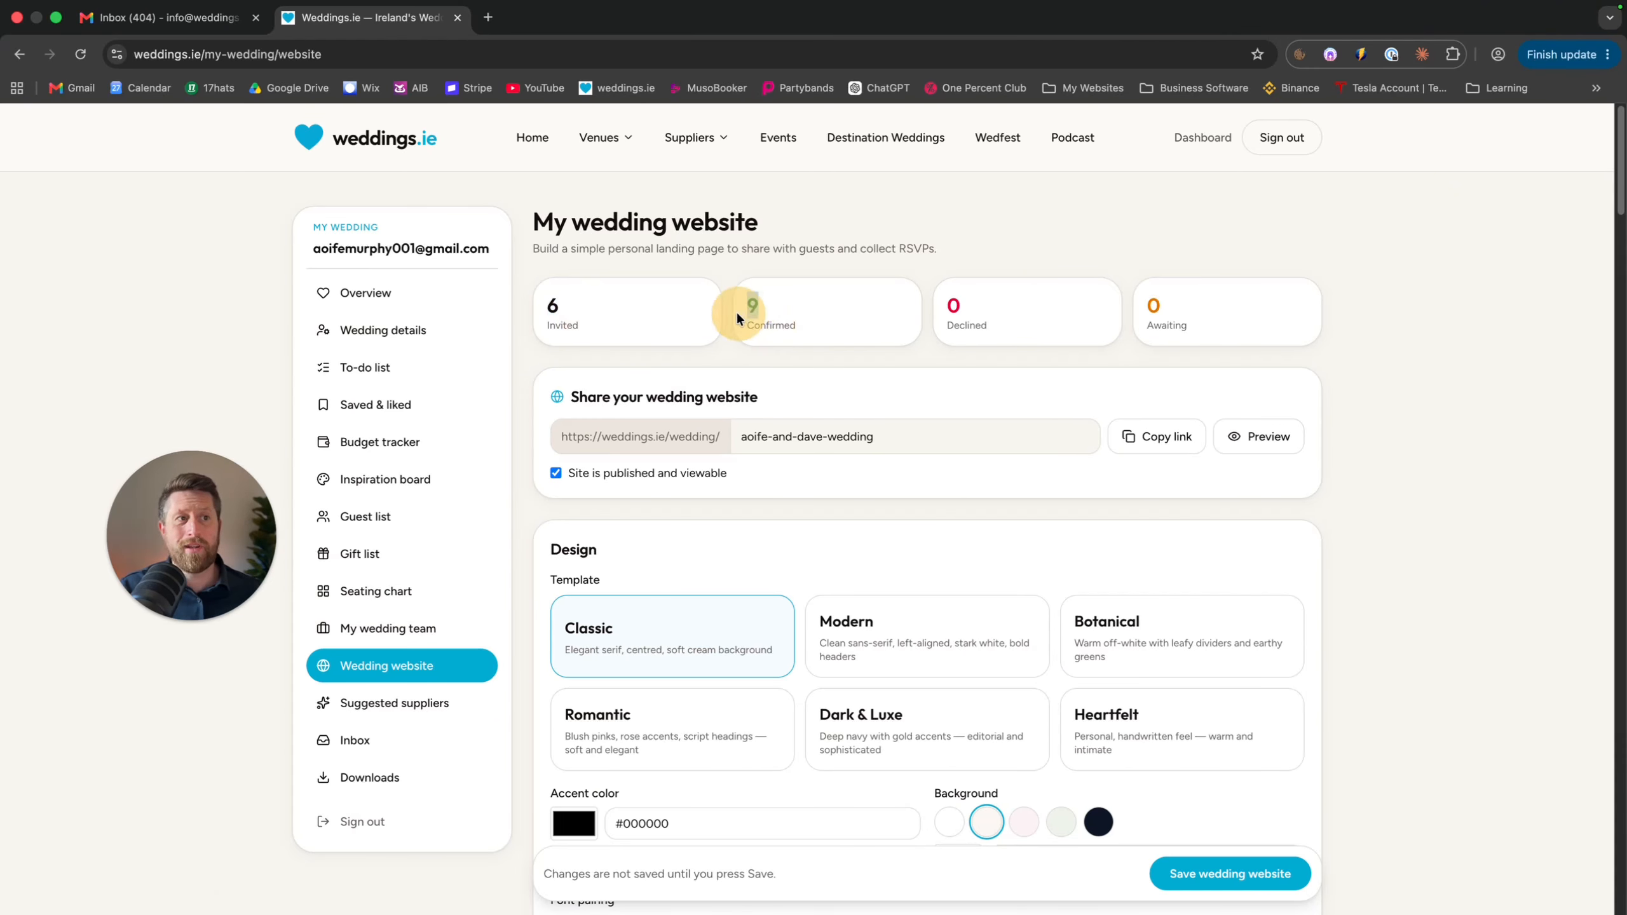
{"action": "left_click_drag", "start_coordinate": [970, 302], "coordinate": [947, 305]}
{"action": "left_click_drag", "start_coordinate": [1177, 302], "coordinate": [1127, 310]}
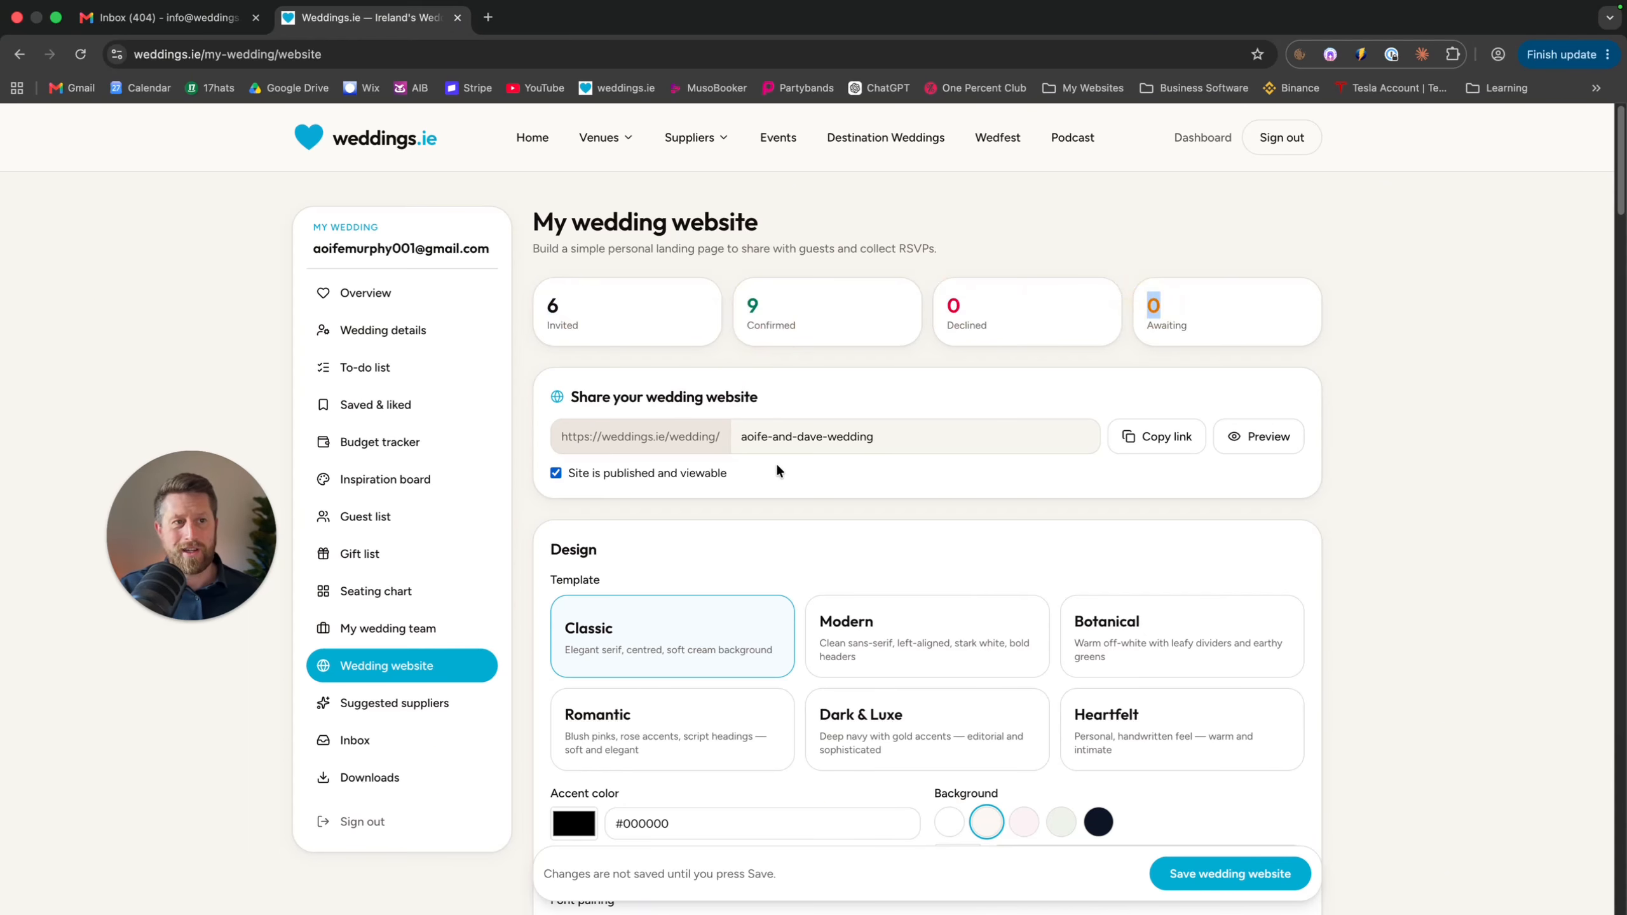
{"action": "scroll", "coordinate": [776, 467], "scroll_direction": "down", "scroll_amount": 1}
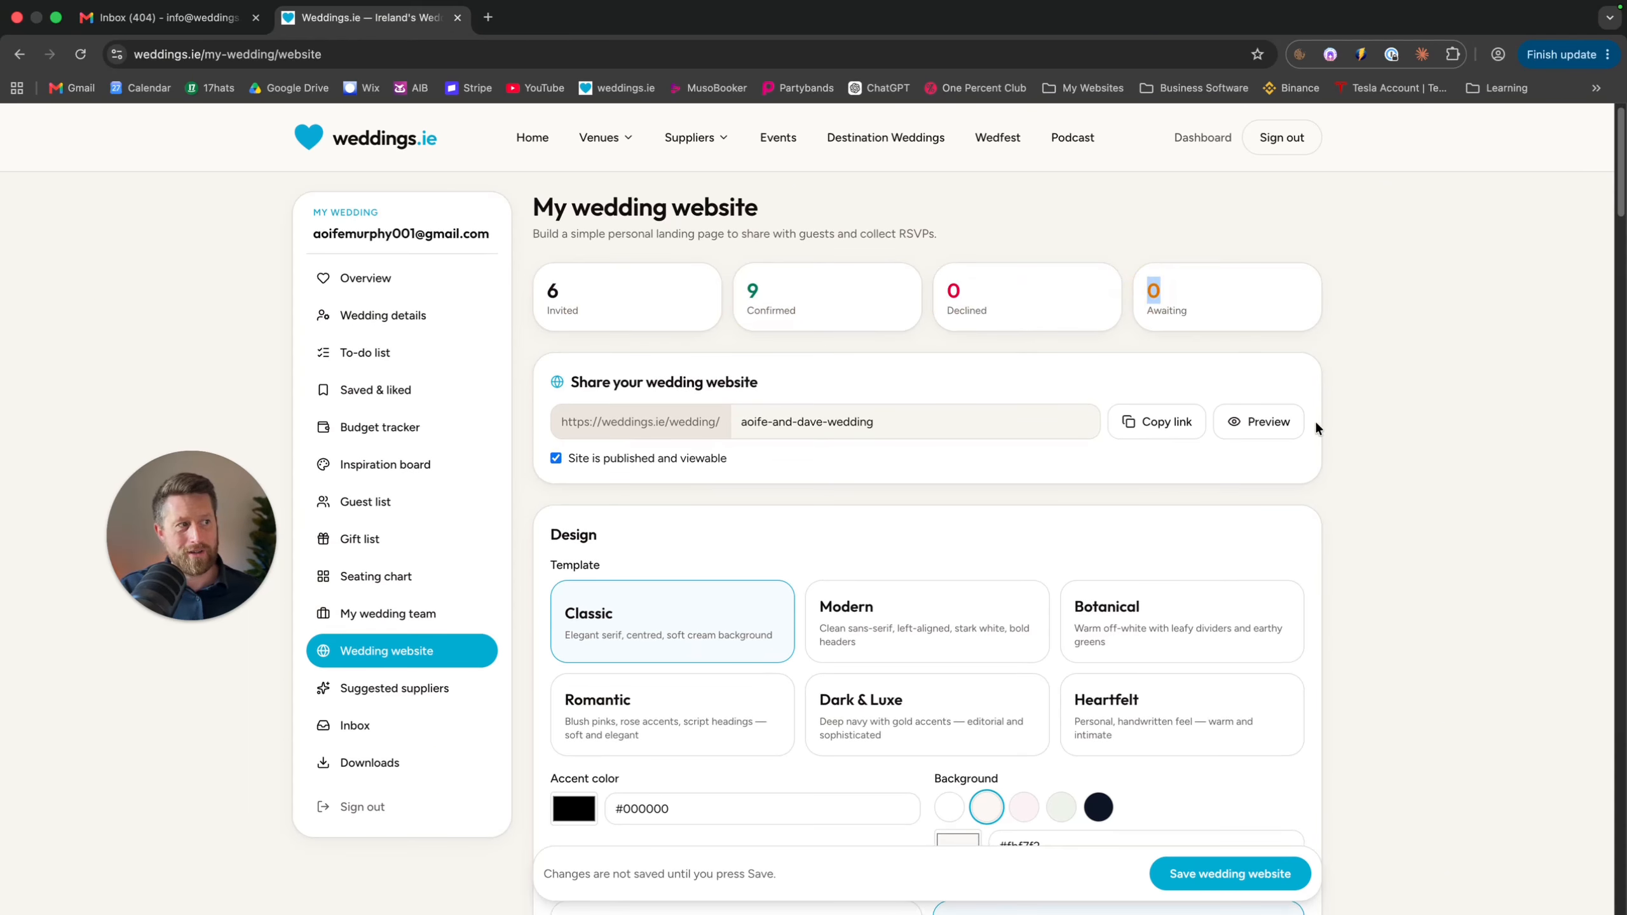
Preview the public wedding website, then return to its settings via the dashboard
{"action": "left_click", "coordinate": [1243, 426]}
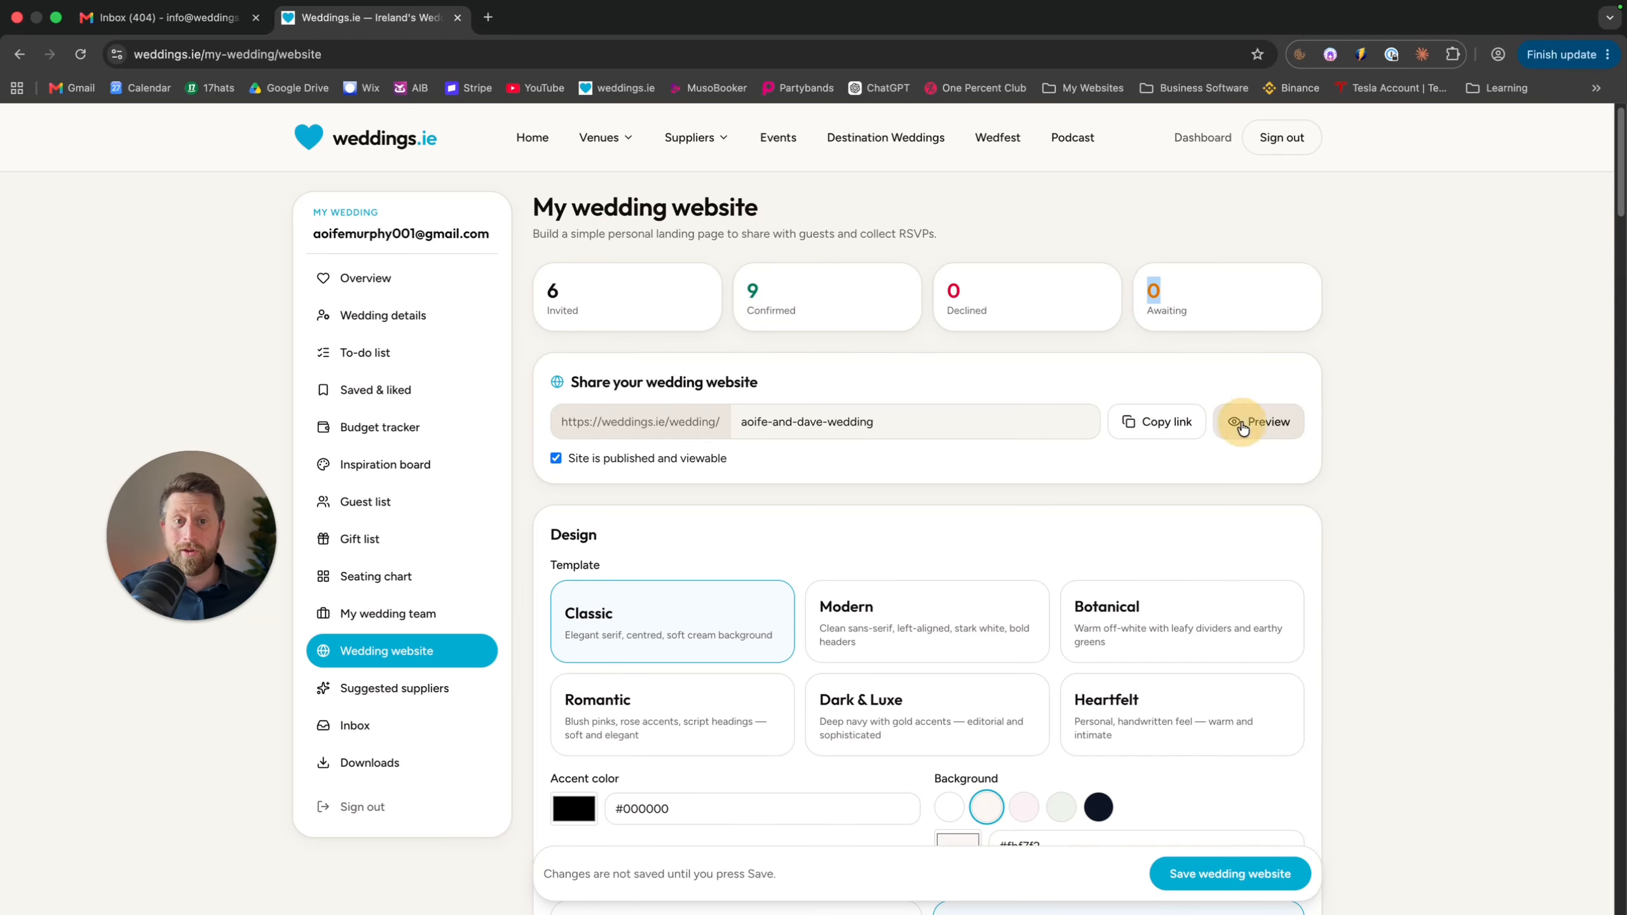
{"action": "scroll", "coordinate": [1208, 455], "scroll_direction": "down", "scroll_amount": 20}
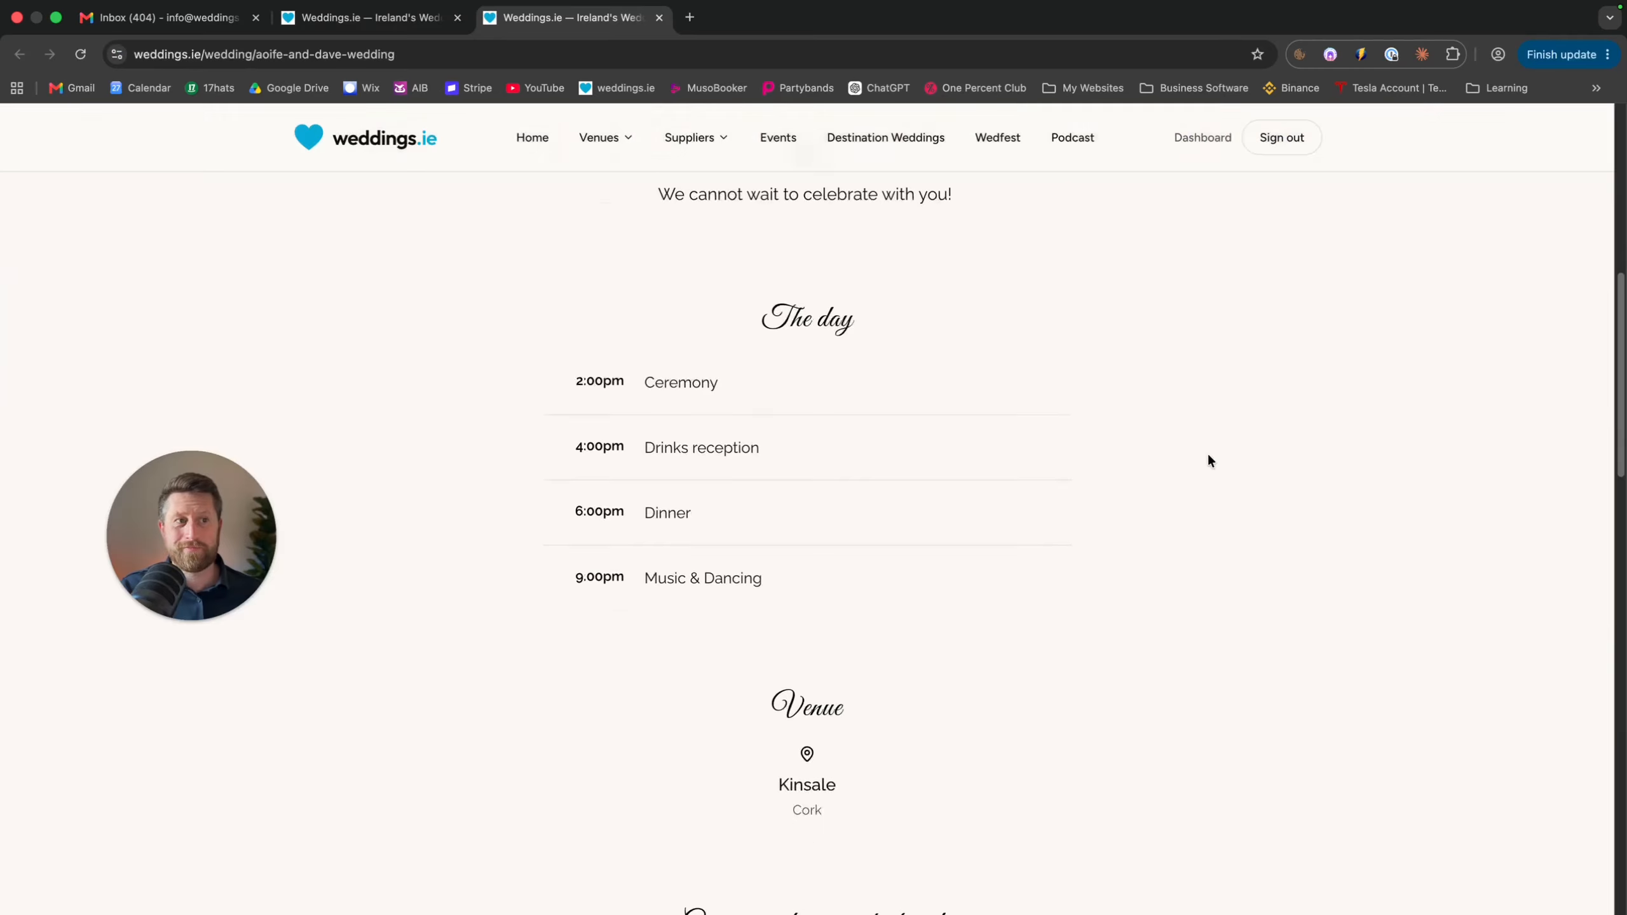
{"action": "scroll", "coordinate": [1209, 456], "scroll_direction": "down", "scroll_amount": 5}
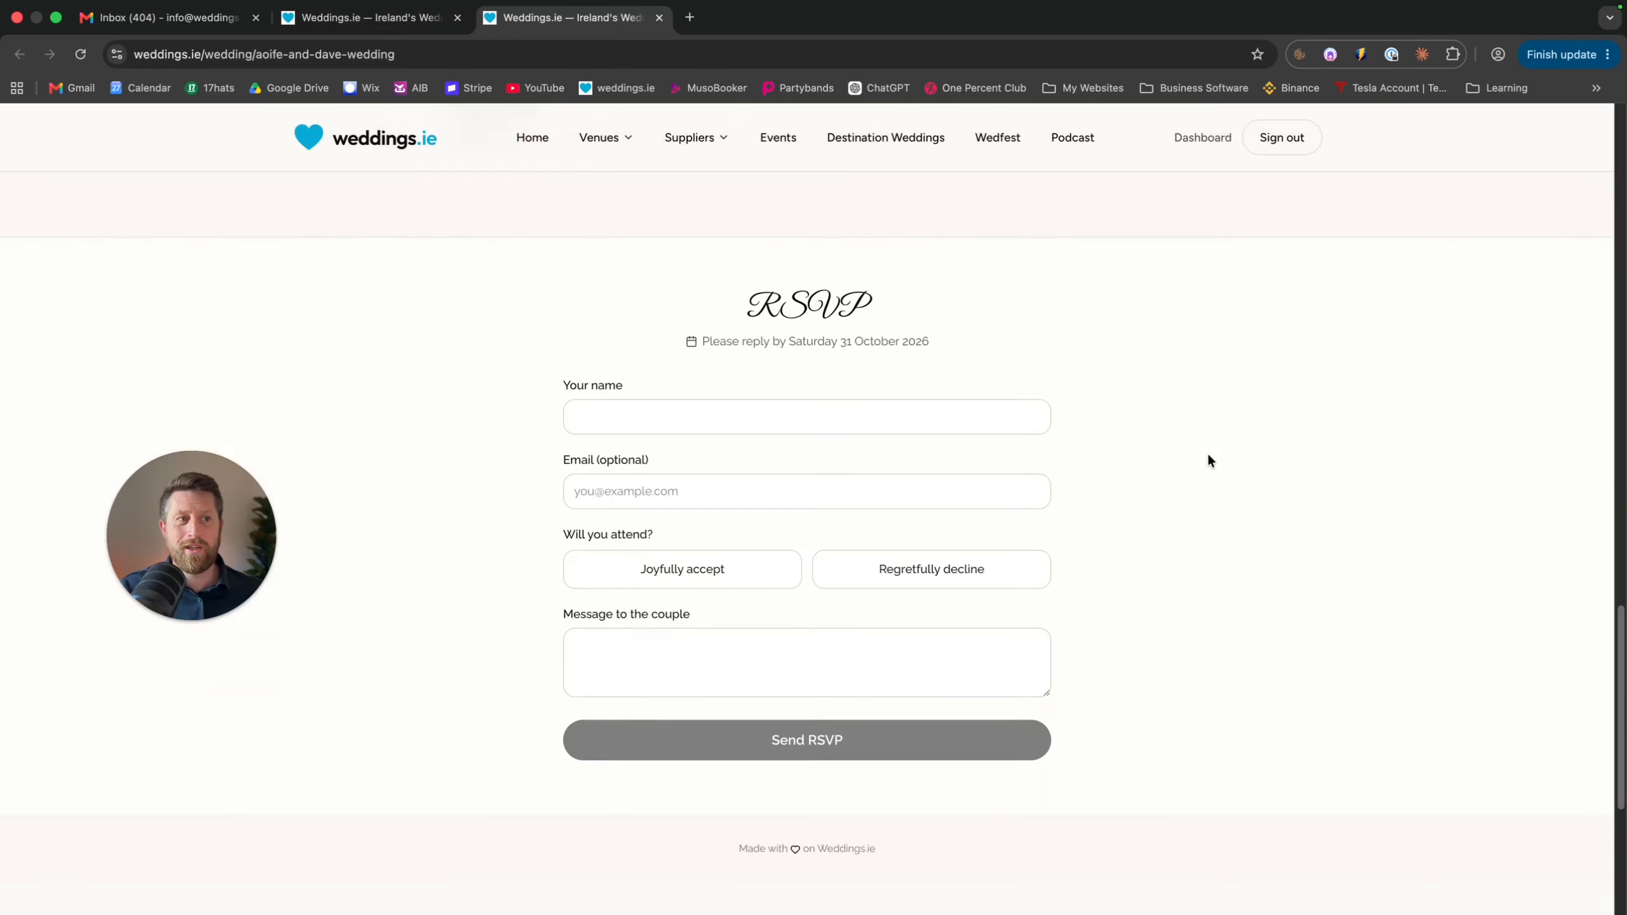
{"action": "scroll", "coordinate": [1208, 456], "scroll_direction": "up", "scroll_amount": 10}
{"action": "scroll", "coordinate": [1209, 456], "scroll_direction": "up", "scroll_amount": 10}
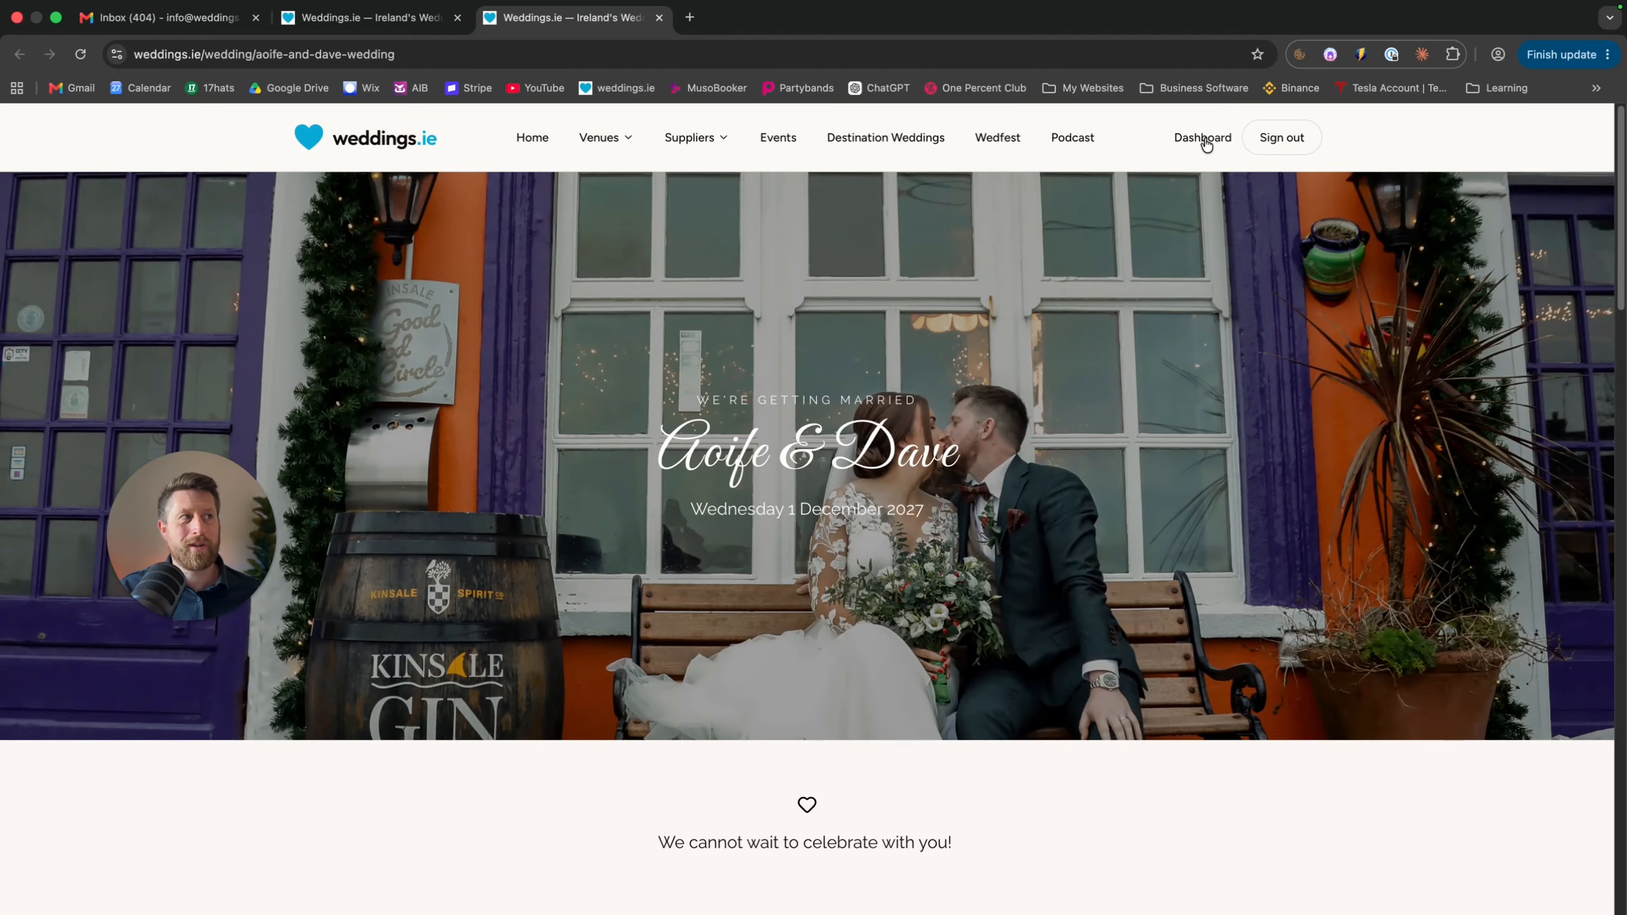
{"action": "left_click", "coordinate": [1206, 145]}
{"action": "left_click", "coordinate": [368, 674]}
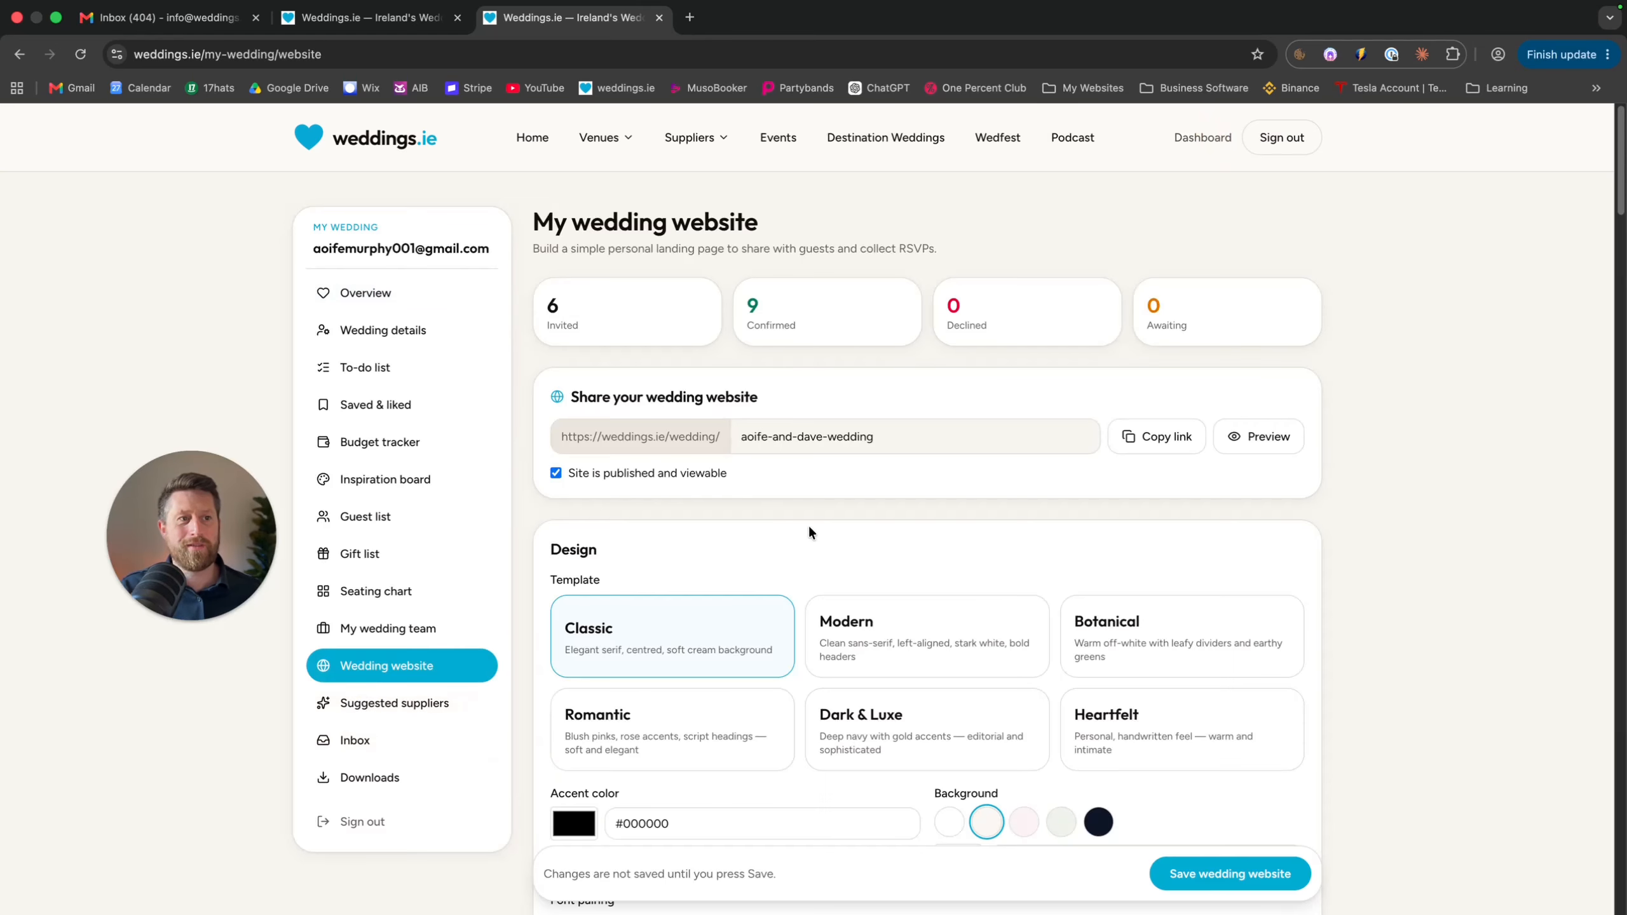
{"action": "scroll", "coordinate": [811, 520], "scroll_direction": "down", "scroll_amount": 3}
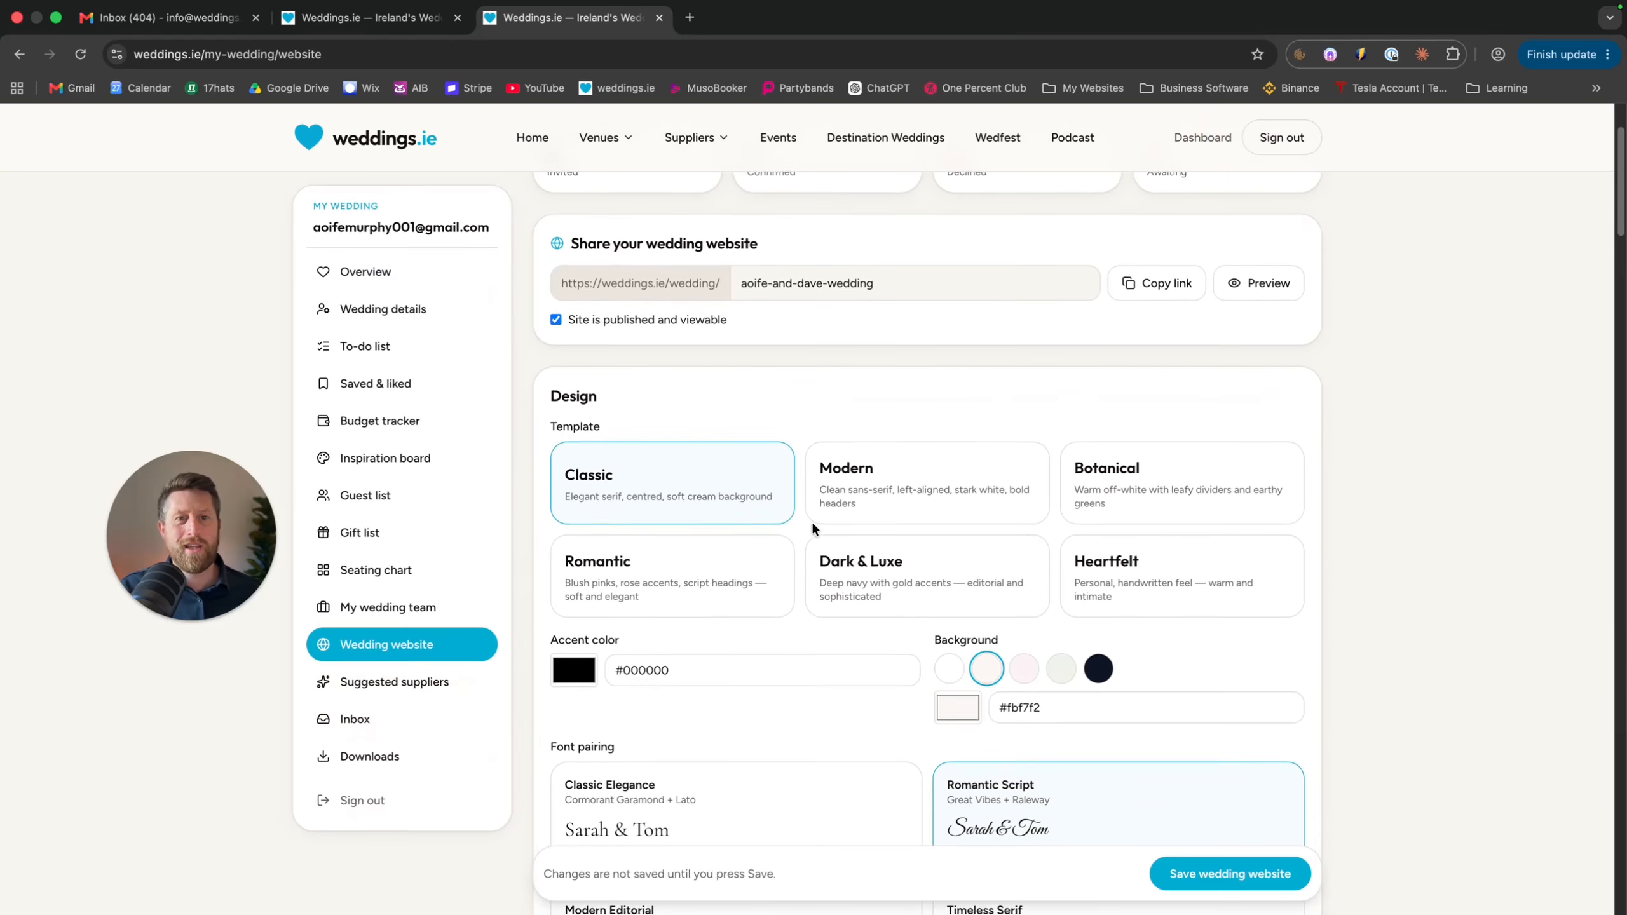
{"action": "scroll", "coordinate": [812, 525], "scroll_direction": "down", "scroll_amount": 1}
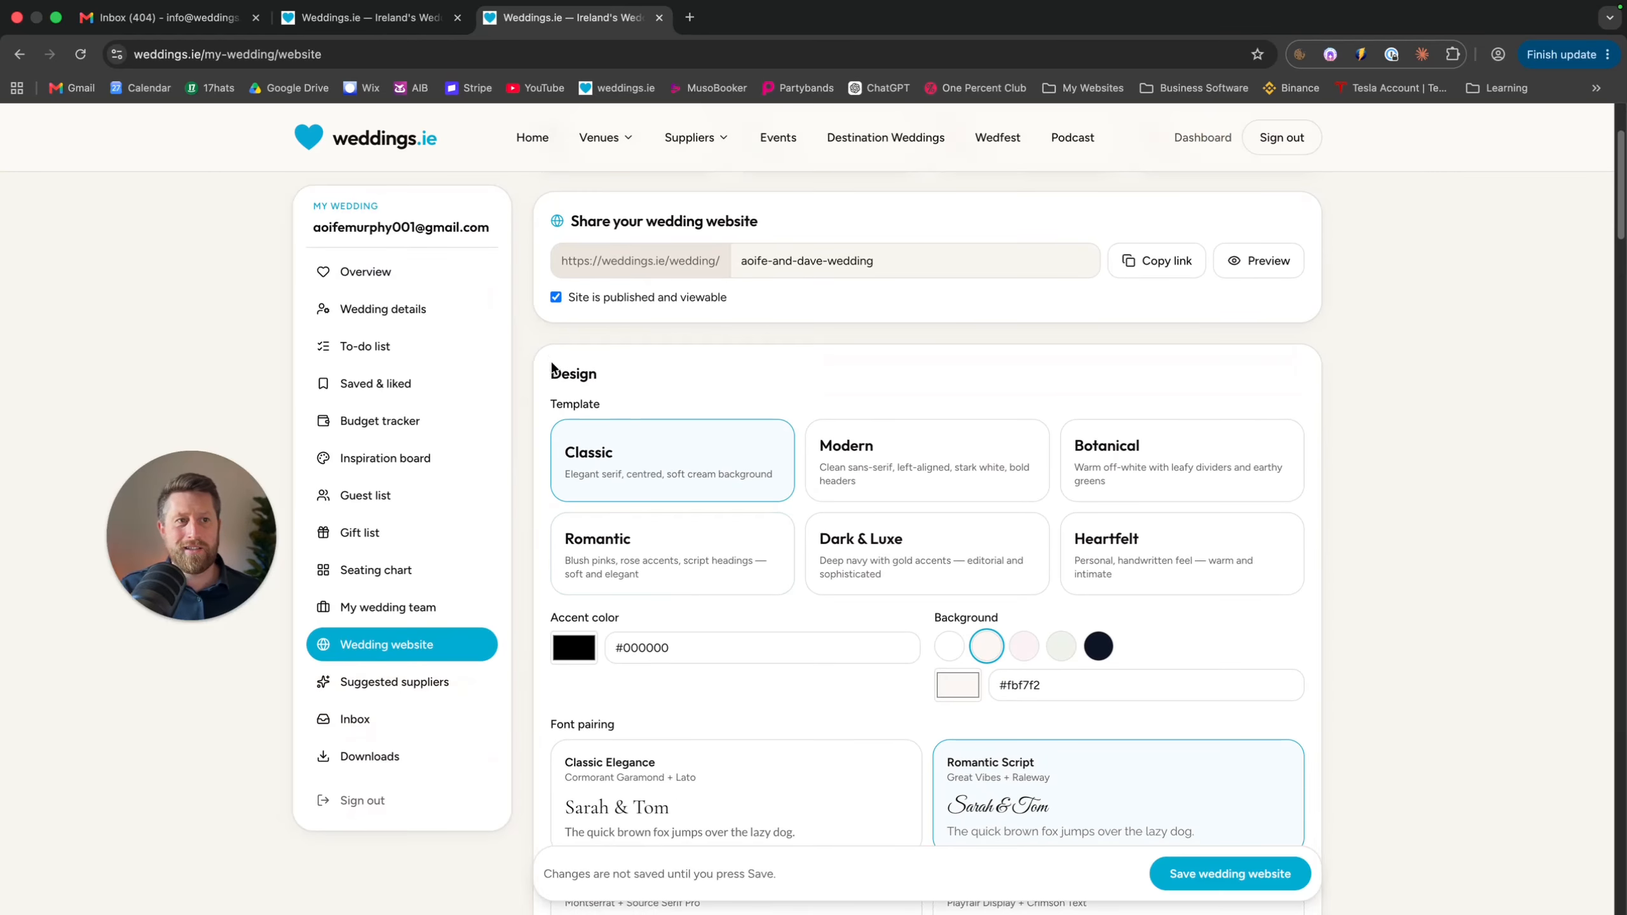
{"action": "scroll", "coordinate": [556, 363], "scroll_direction": "down", "scroll_amount": 1}
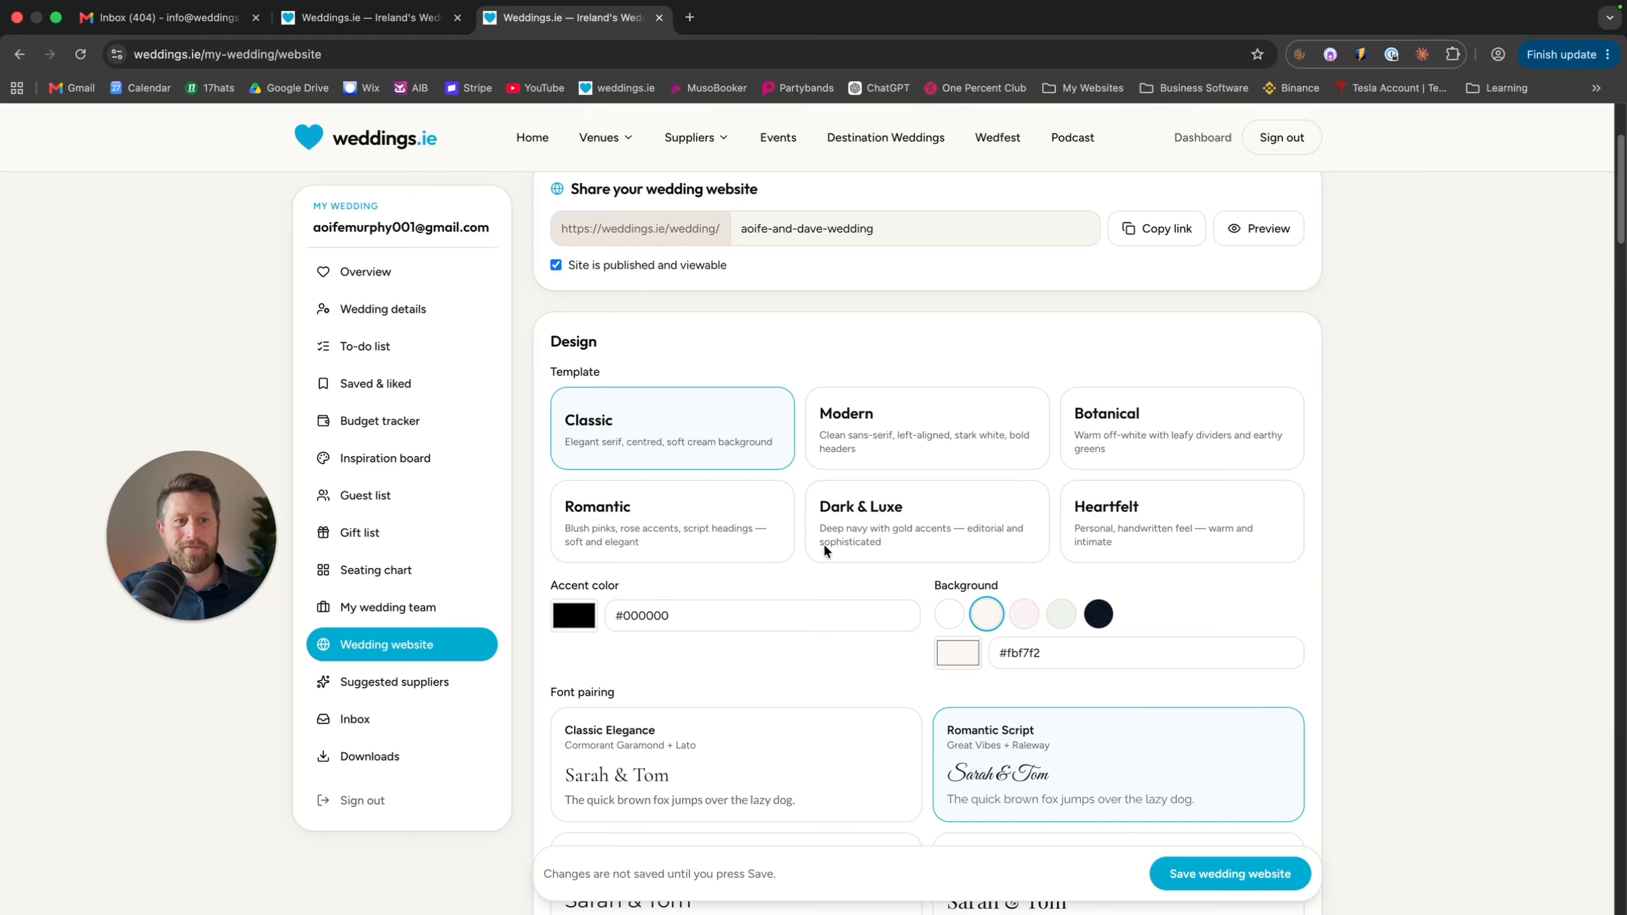
{"action": "scroll", "coordinate": [823, 550], "scroll_direction": "down", "scroll_amount": 5}
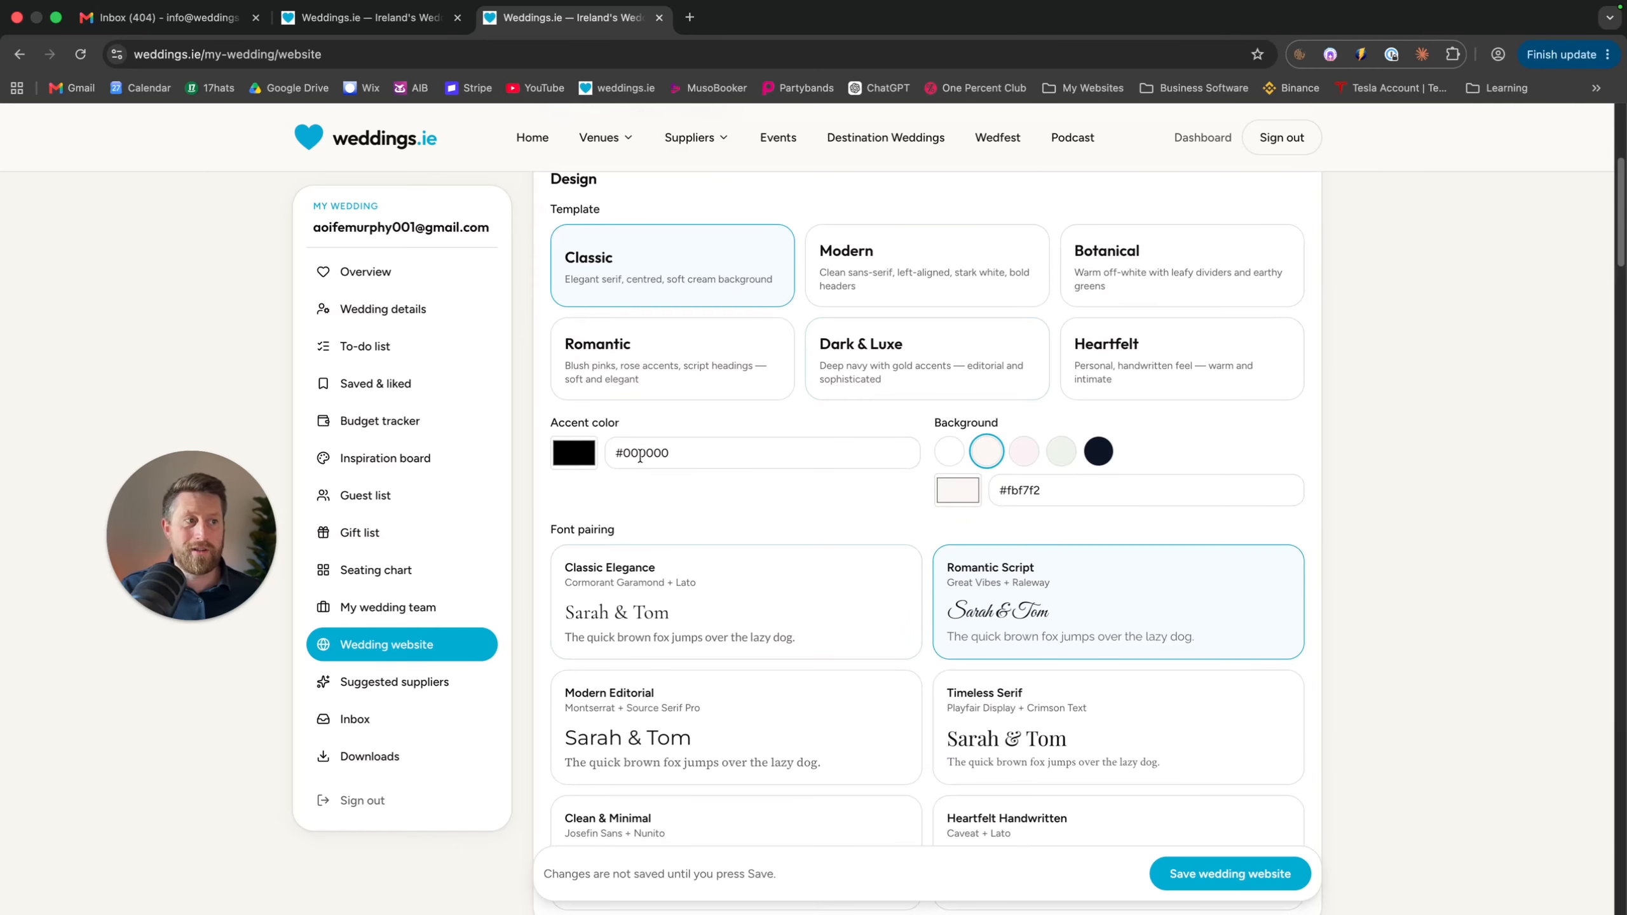
{"action": "left_click", "coordinate": [950, 453]}
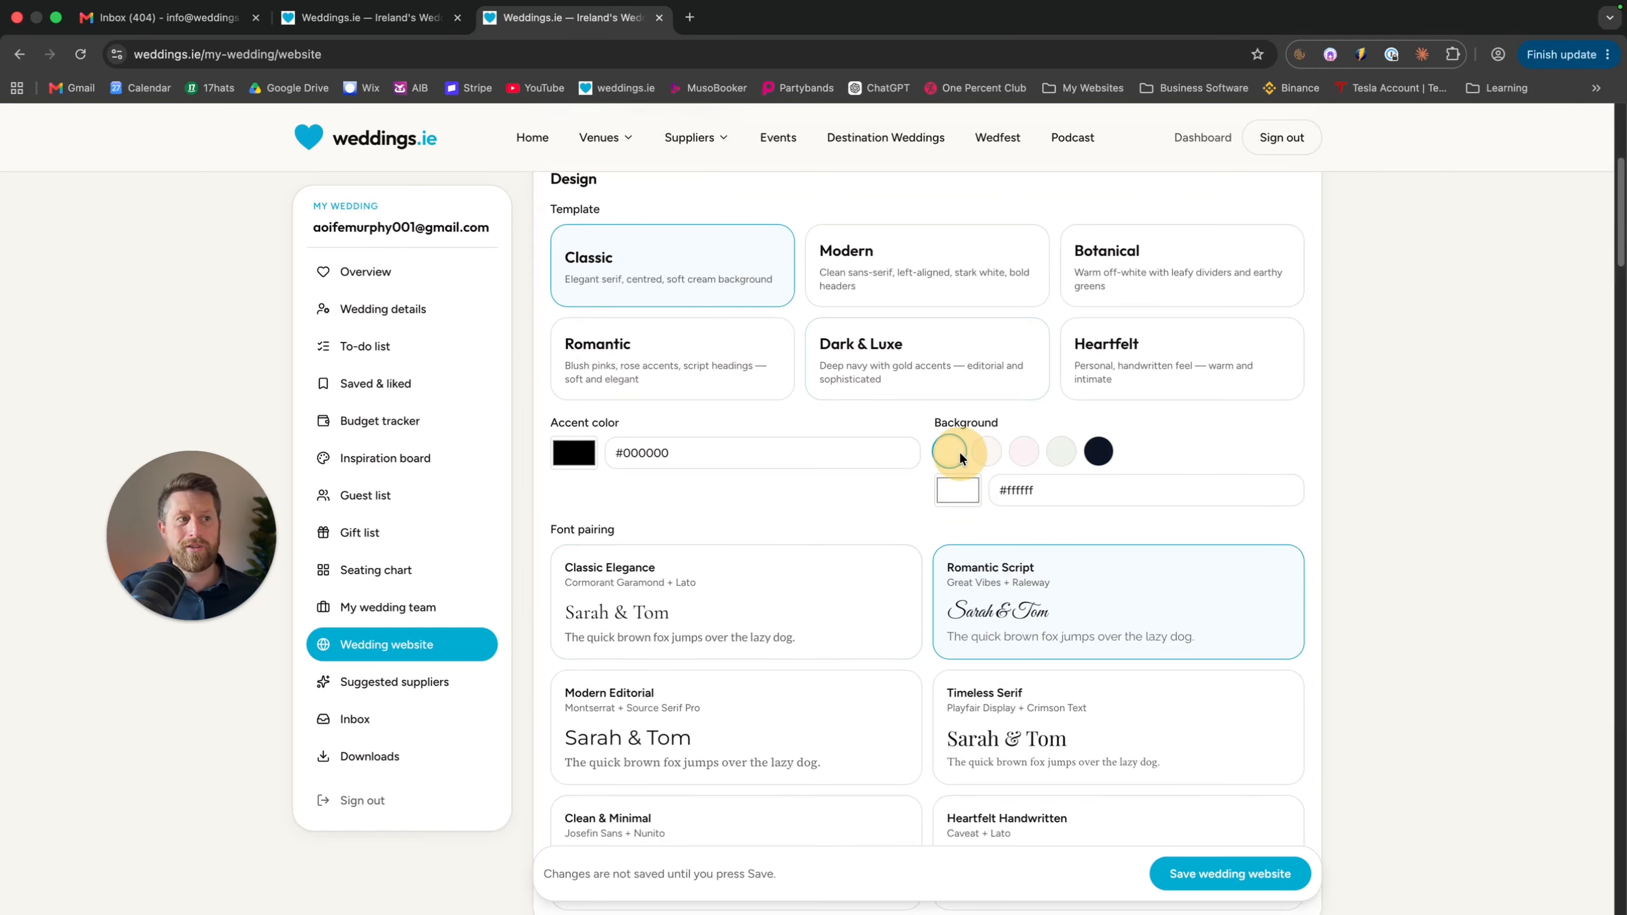
{"action": "left_click", "coordinate": [986, 451]}
{"action": "scroll", "coordinate": [957, 725], "scroll_direction": "down", "scroll_amount": 5}
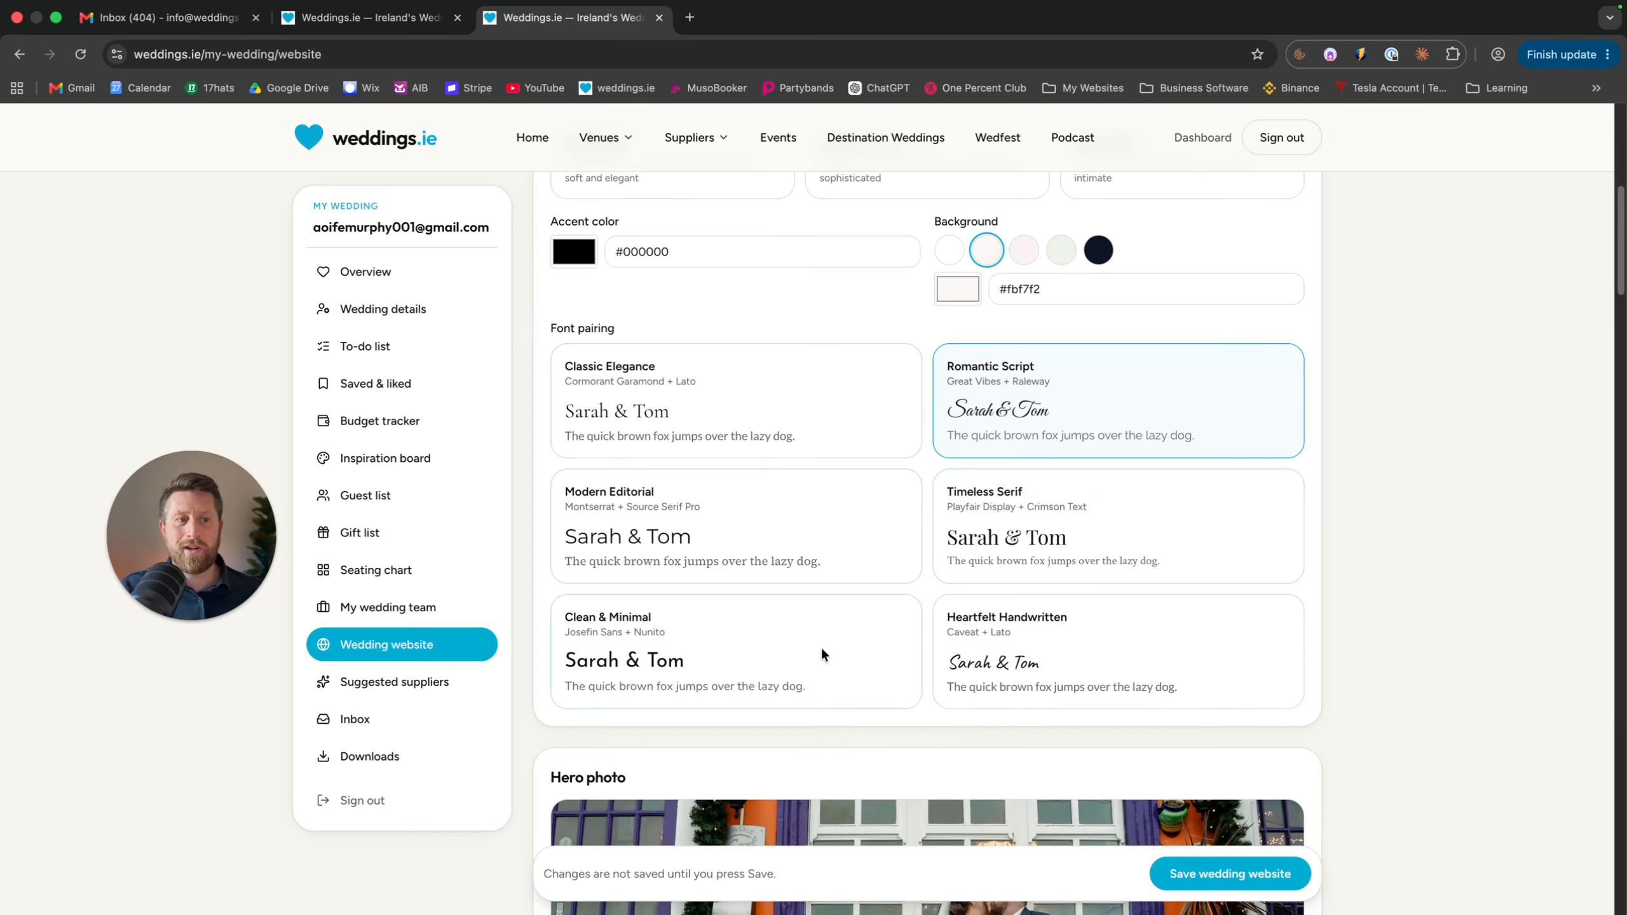
{"action": "left_click", "coordinate": [830, 392]}
{"action": "left_click", "coordinate": [822, 511]}
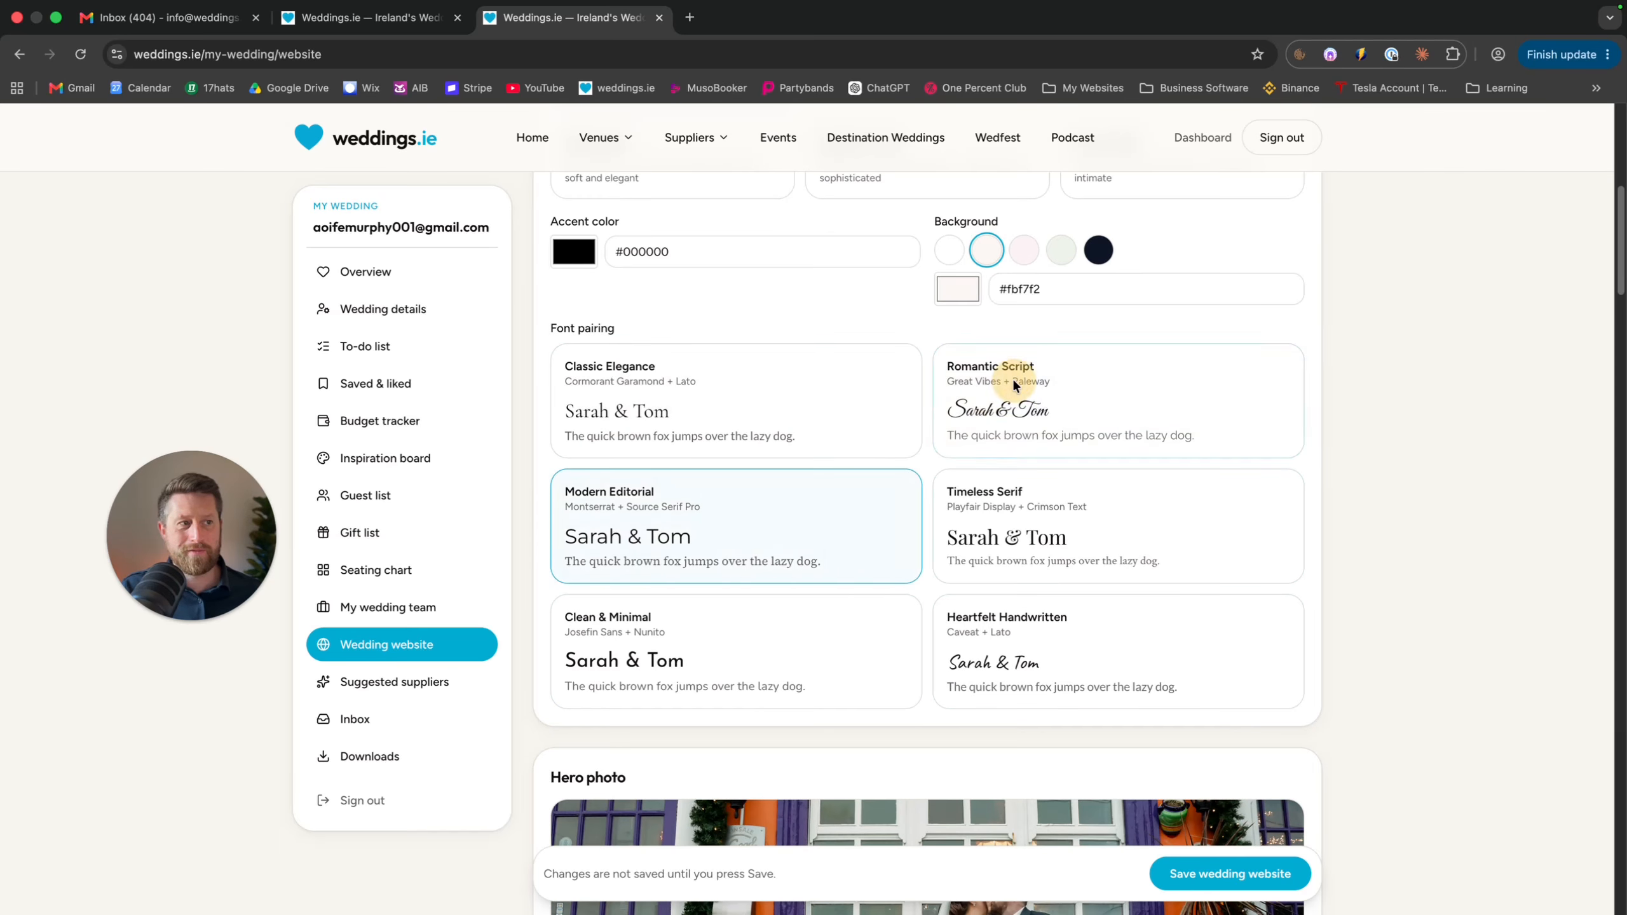
{"action": "left_click", "coordinate": [1013, 377]}
{"action": "scroll", "coordinate": [961, 769], "scroll_direction": "down", "scroll_amount": 10}
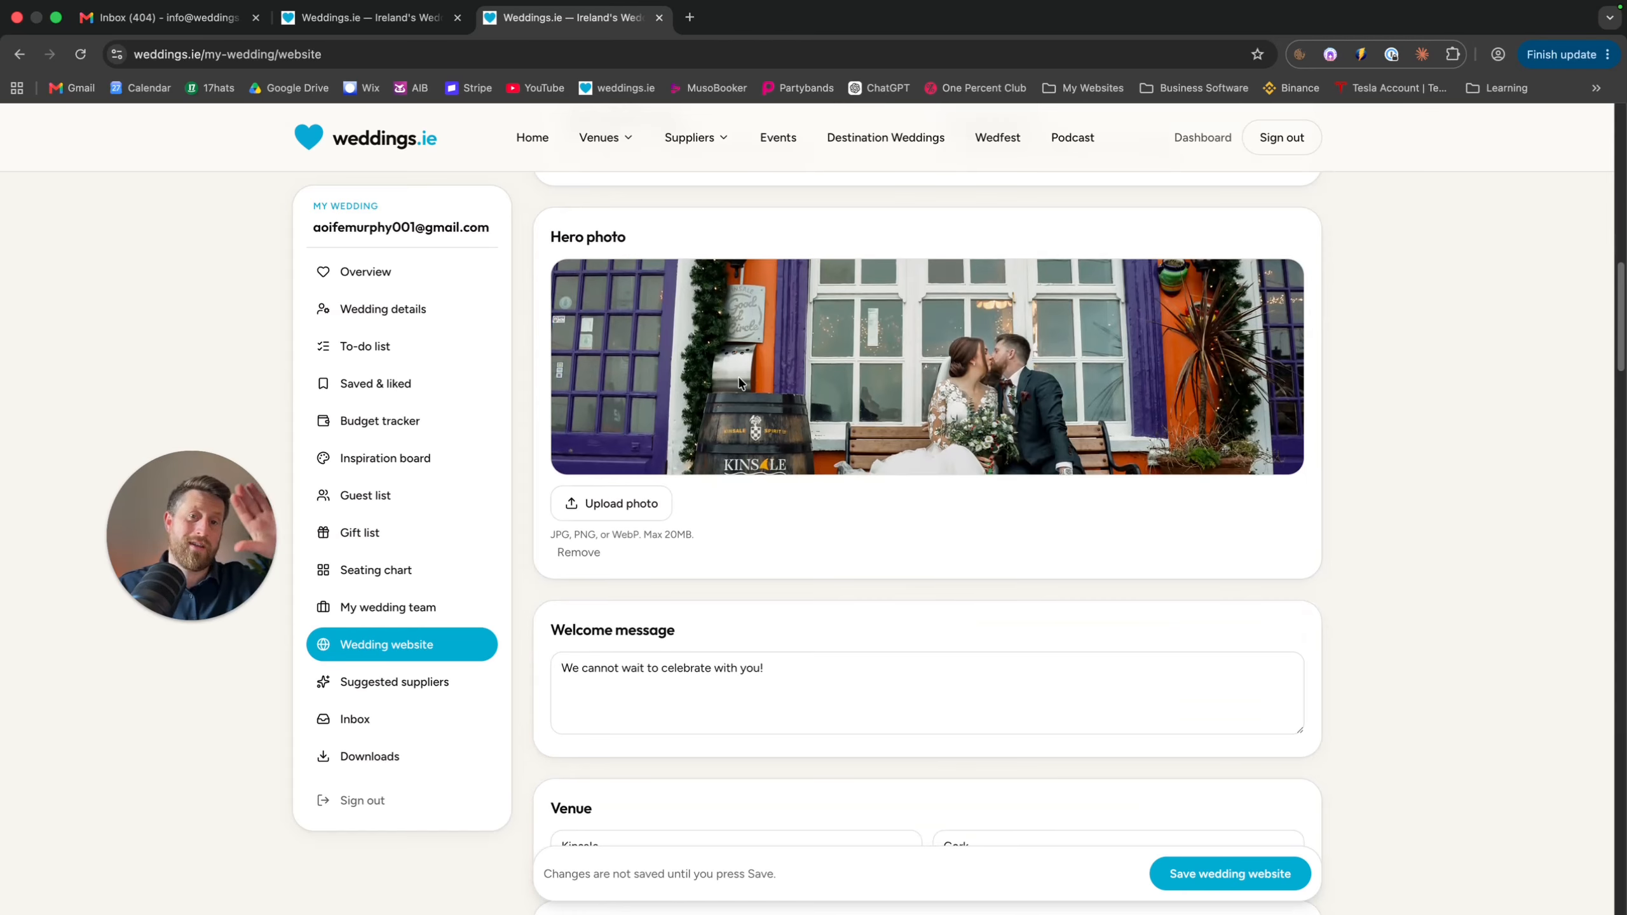
Look over the welcome message and Kinsale venue fields
{"action": "scroll", "coordinate": [740, 382], "scroll_direction": "down", "scroll_amount": 3}
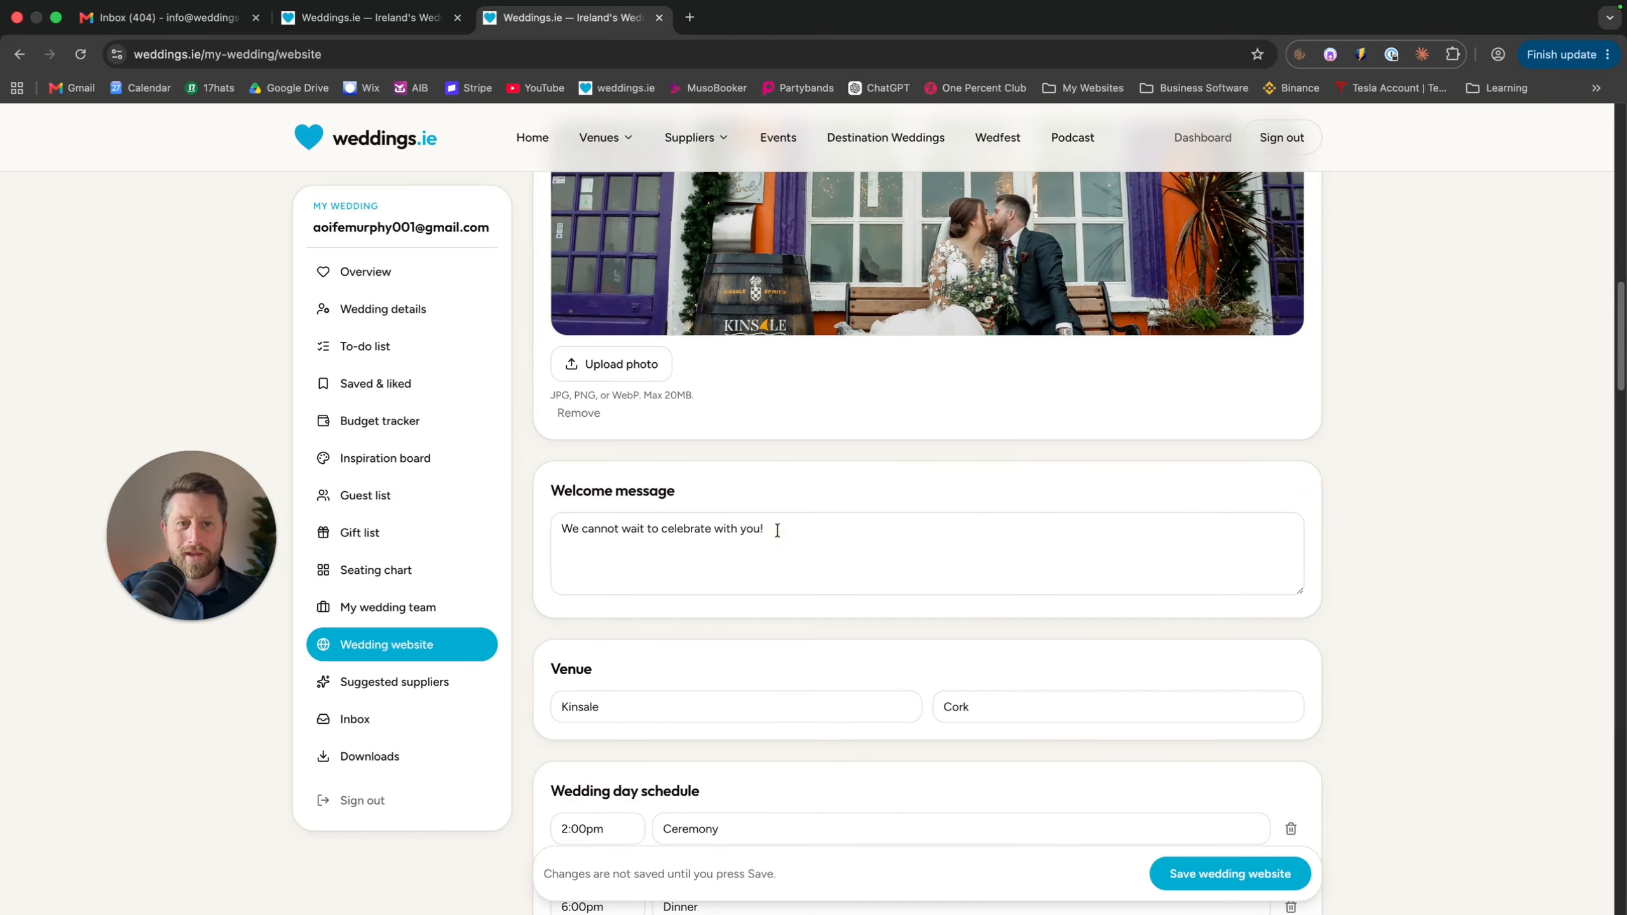
{"action": "left_click_drag", "start_coordinate": [769, 530], "coordinate": [569, 530]}
{"action": "scroll", "coordinate": [975, 516], "scroll_direction": "down", "scroll_amount": 3}
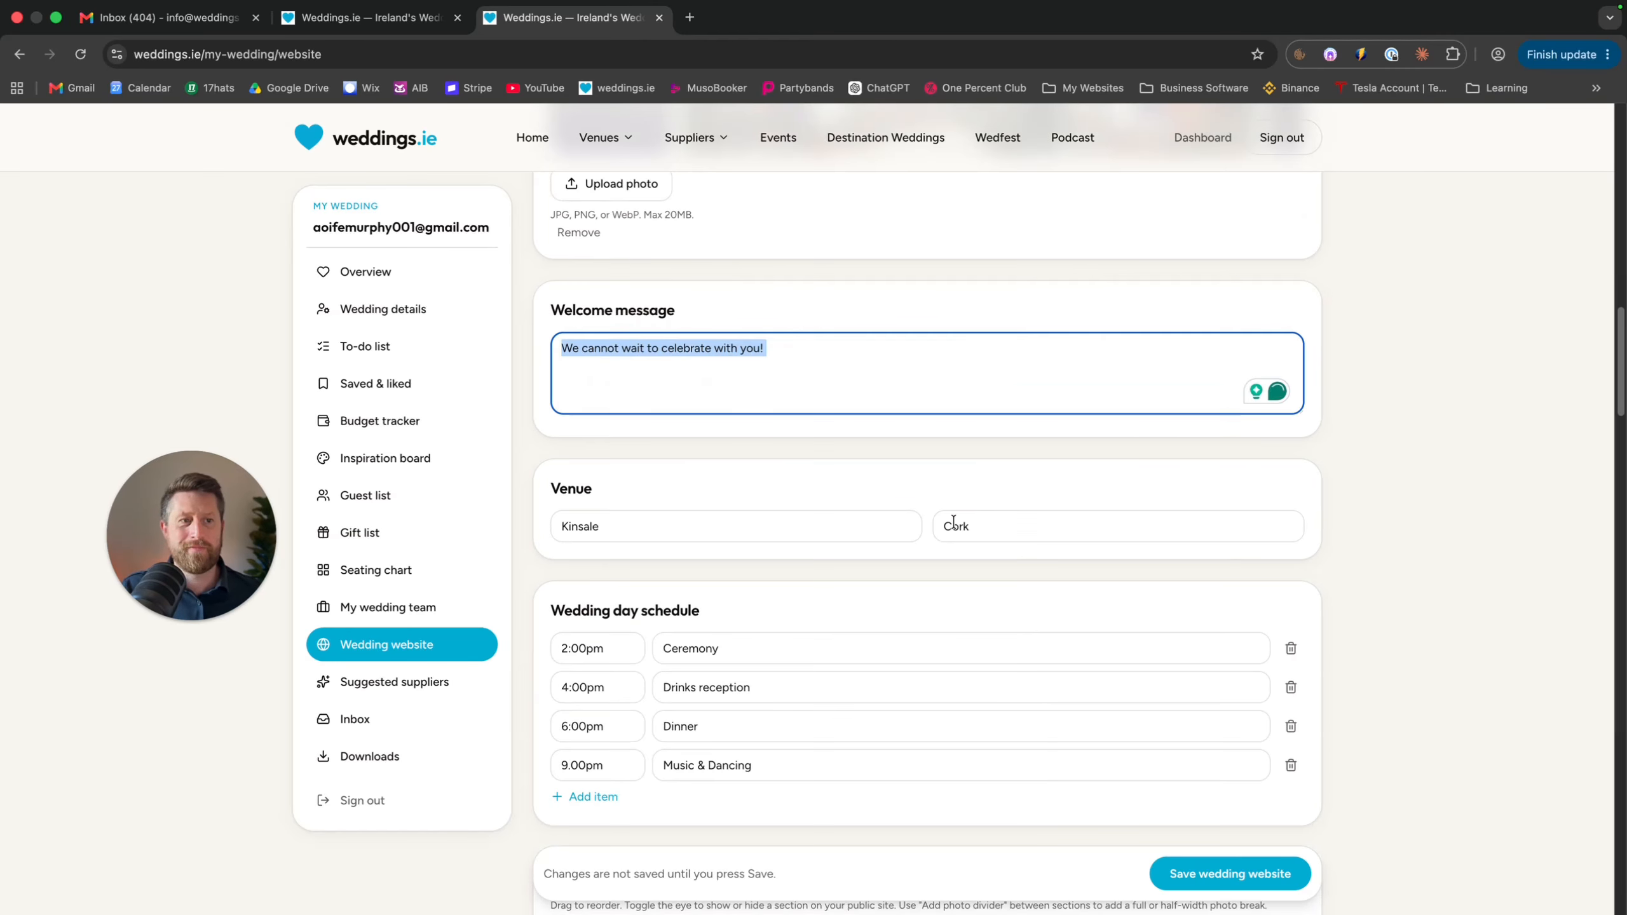
{"action": "left_click", "coordinate": [890, 527]}
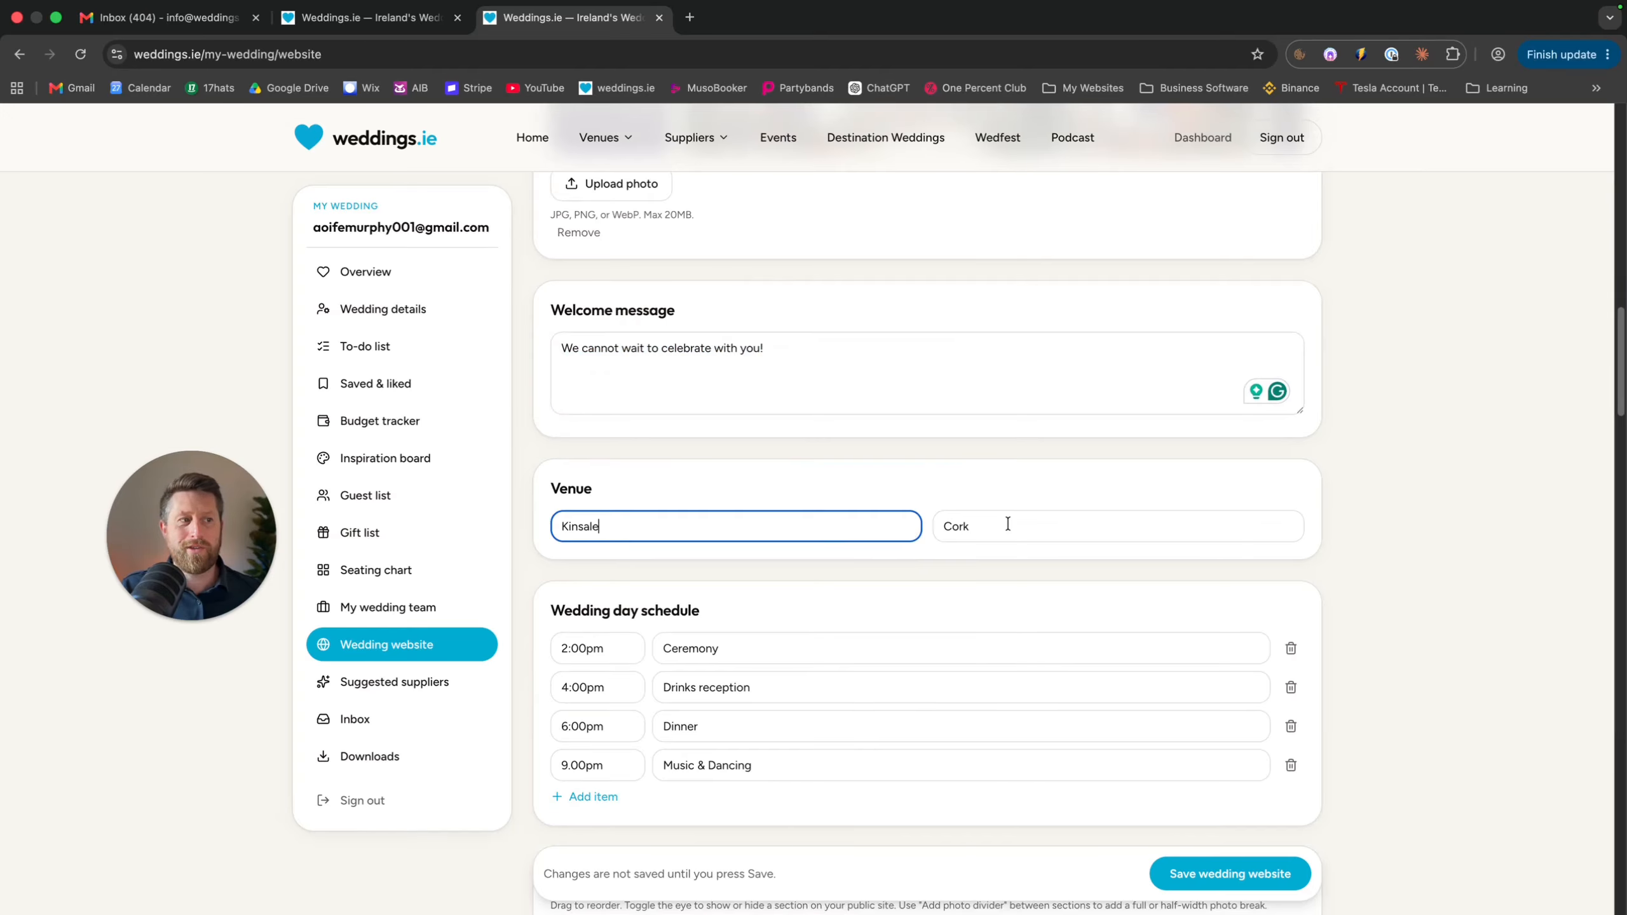
{"action": "scroll", "coordinate": [1006, 525], "scroll_direction": "down", "scroll_amount": 3}
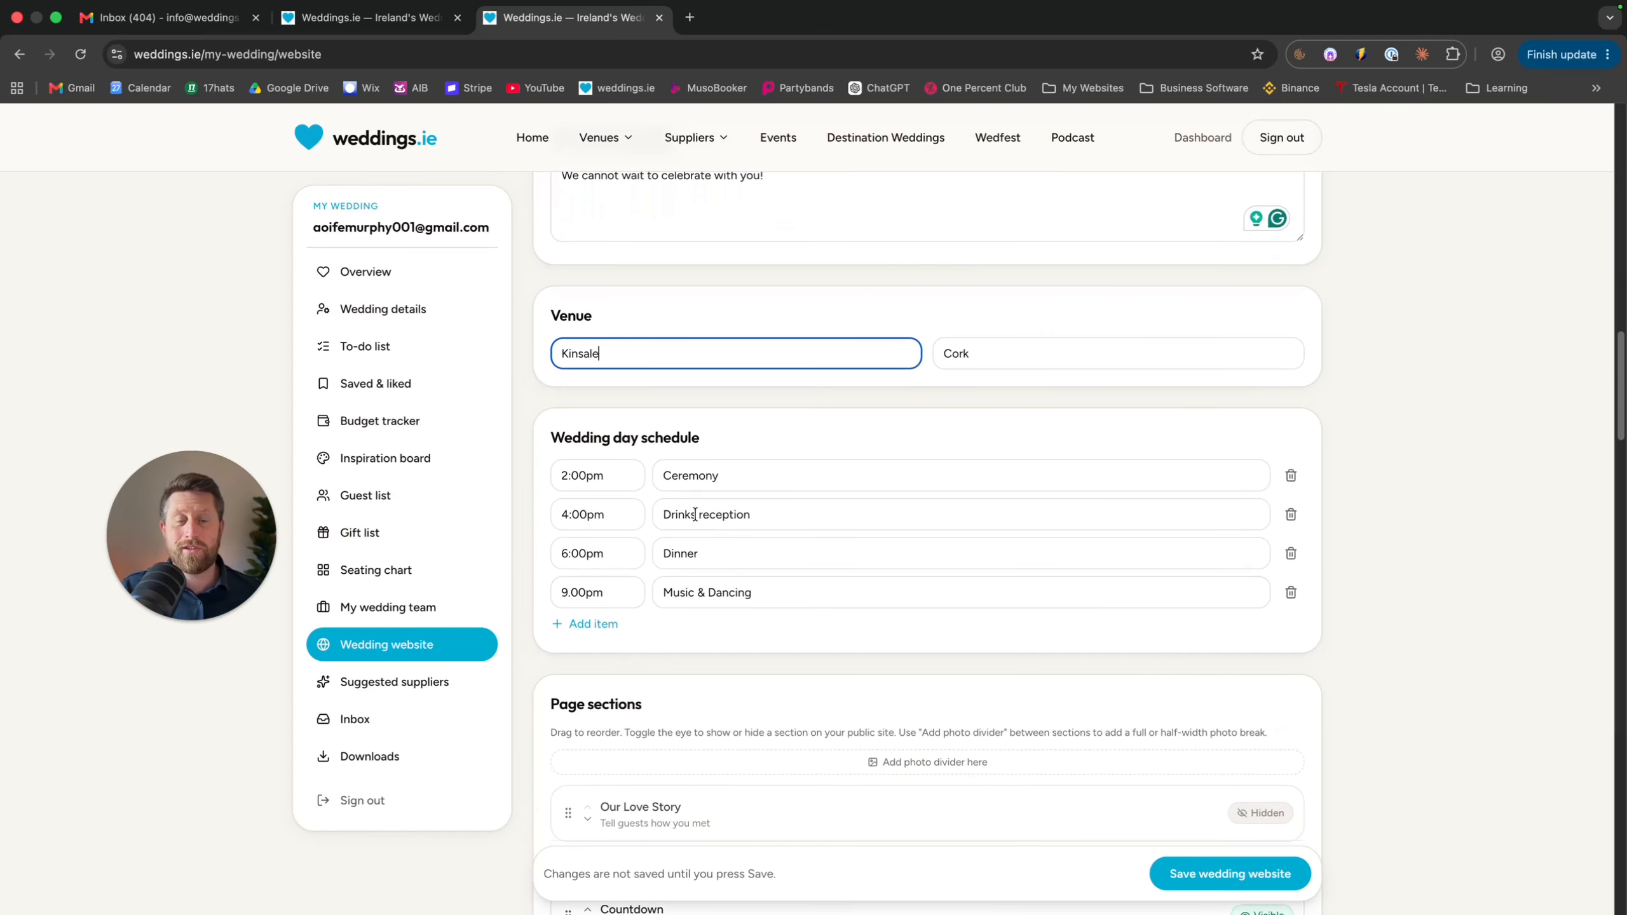
Add a schedule row at 12.00 titled 'Late Night Sing Song'
{"action": "left_click", "coordinate": [586, 625]}
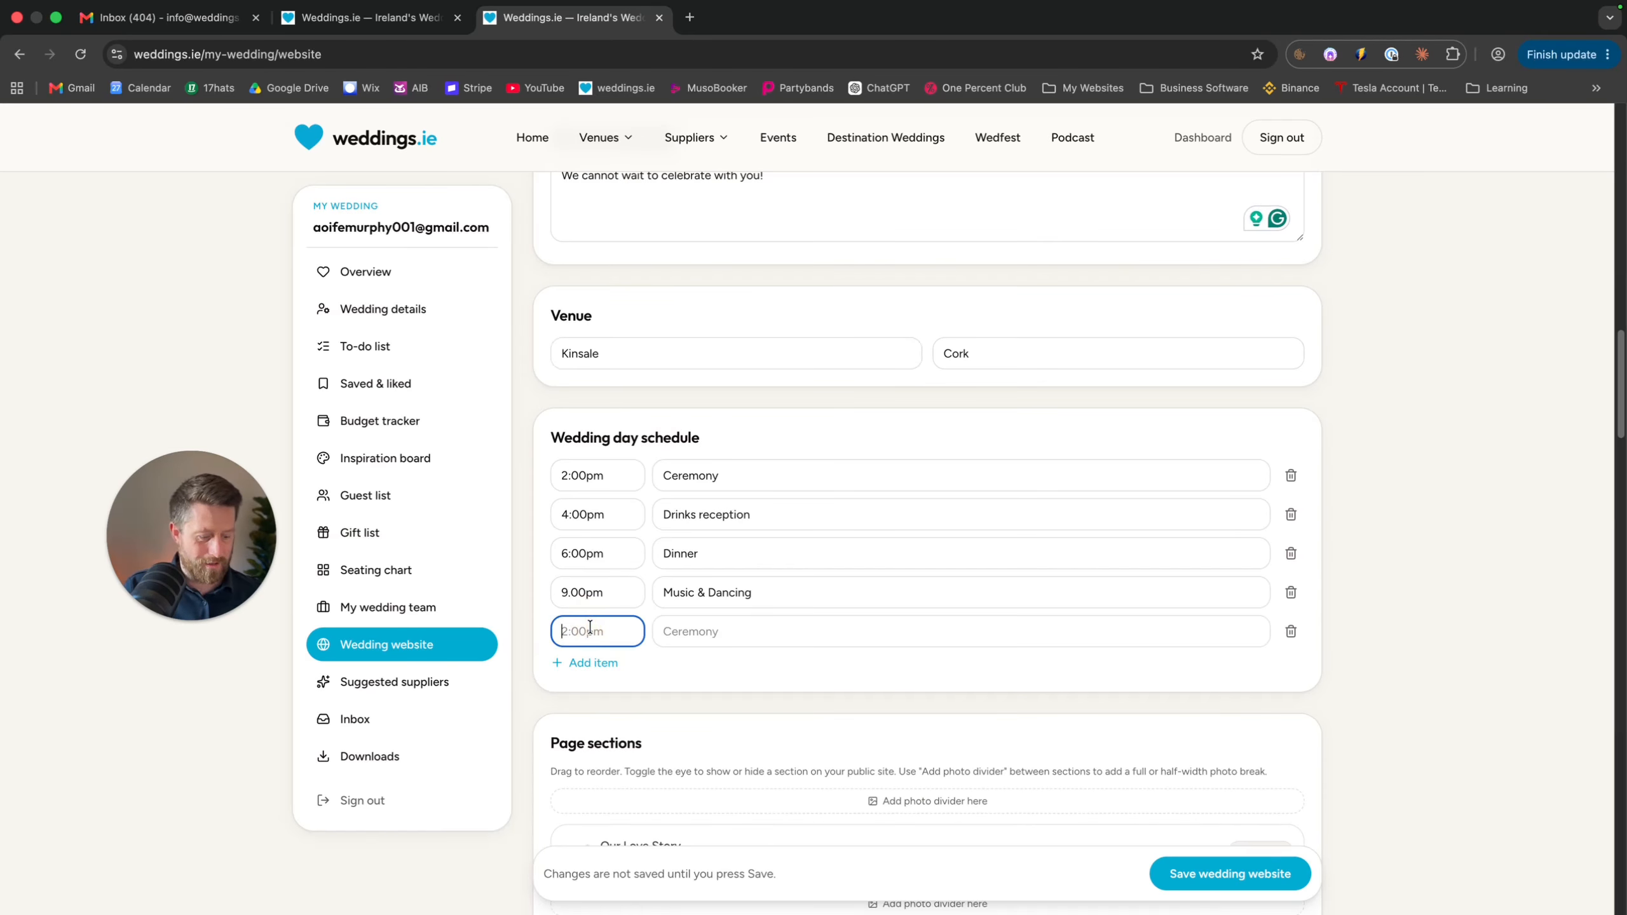
{"action": "type", "text": "1"}
{"action": "key", "text": "BackSpace"}
{"action": "key", "text": "BackSpace"}
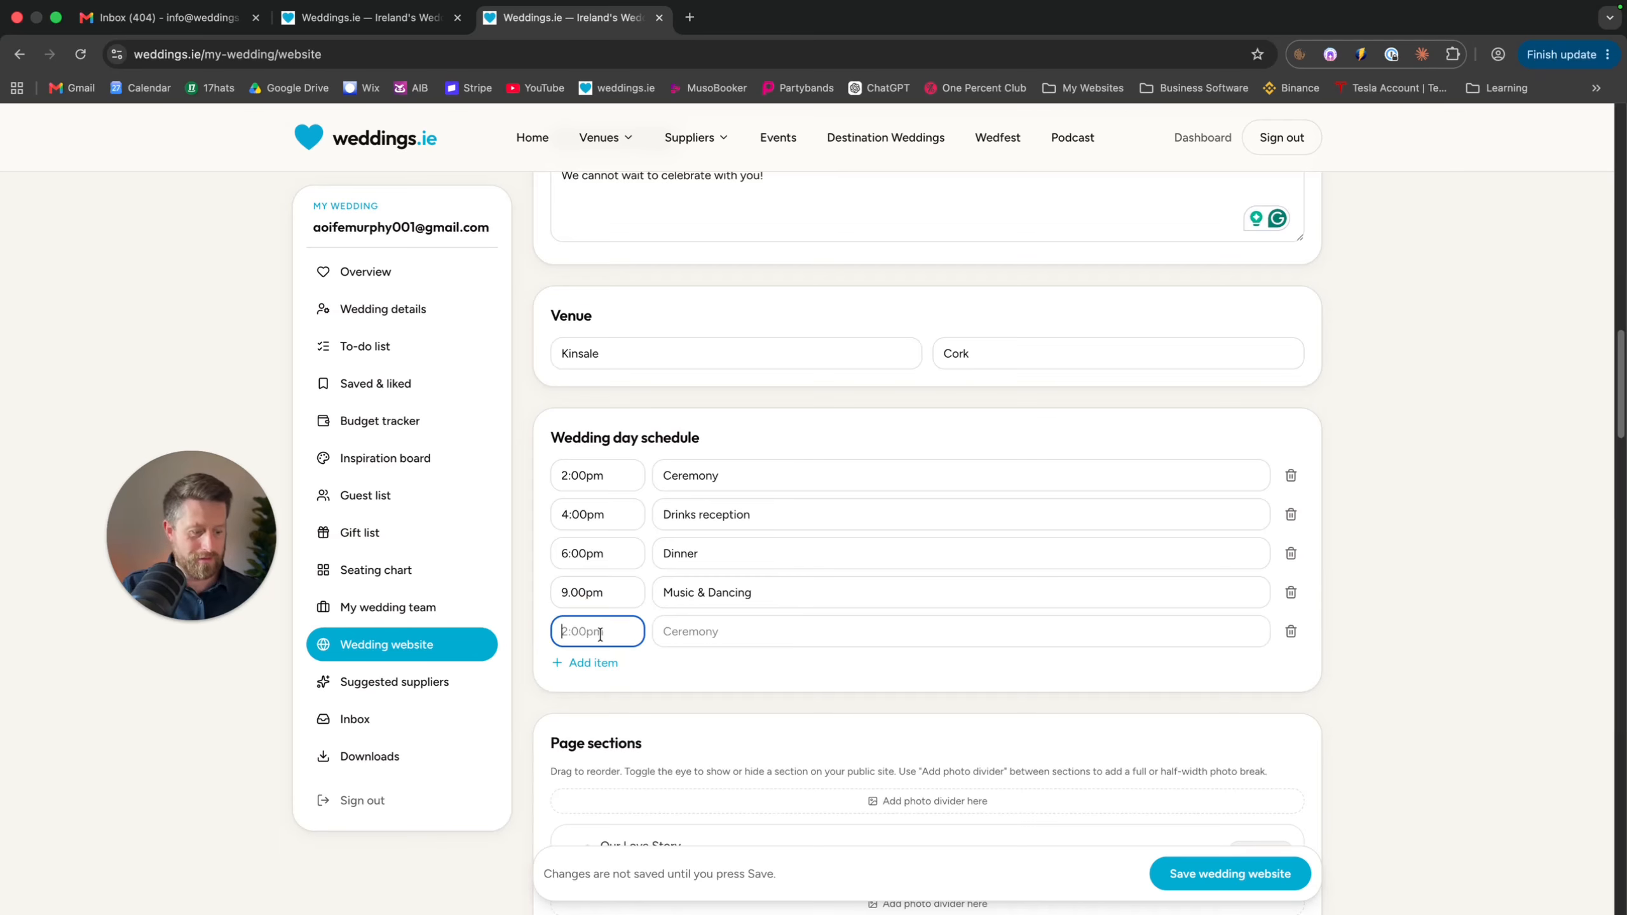
{"action": "type", "text": "12.00"}
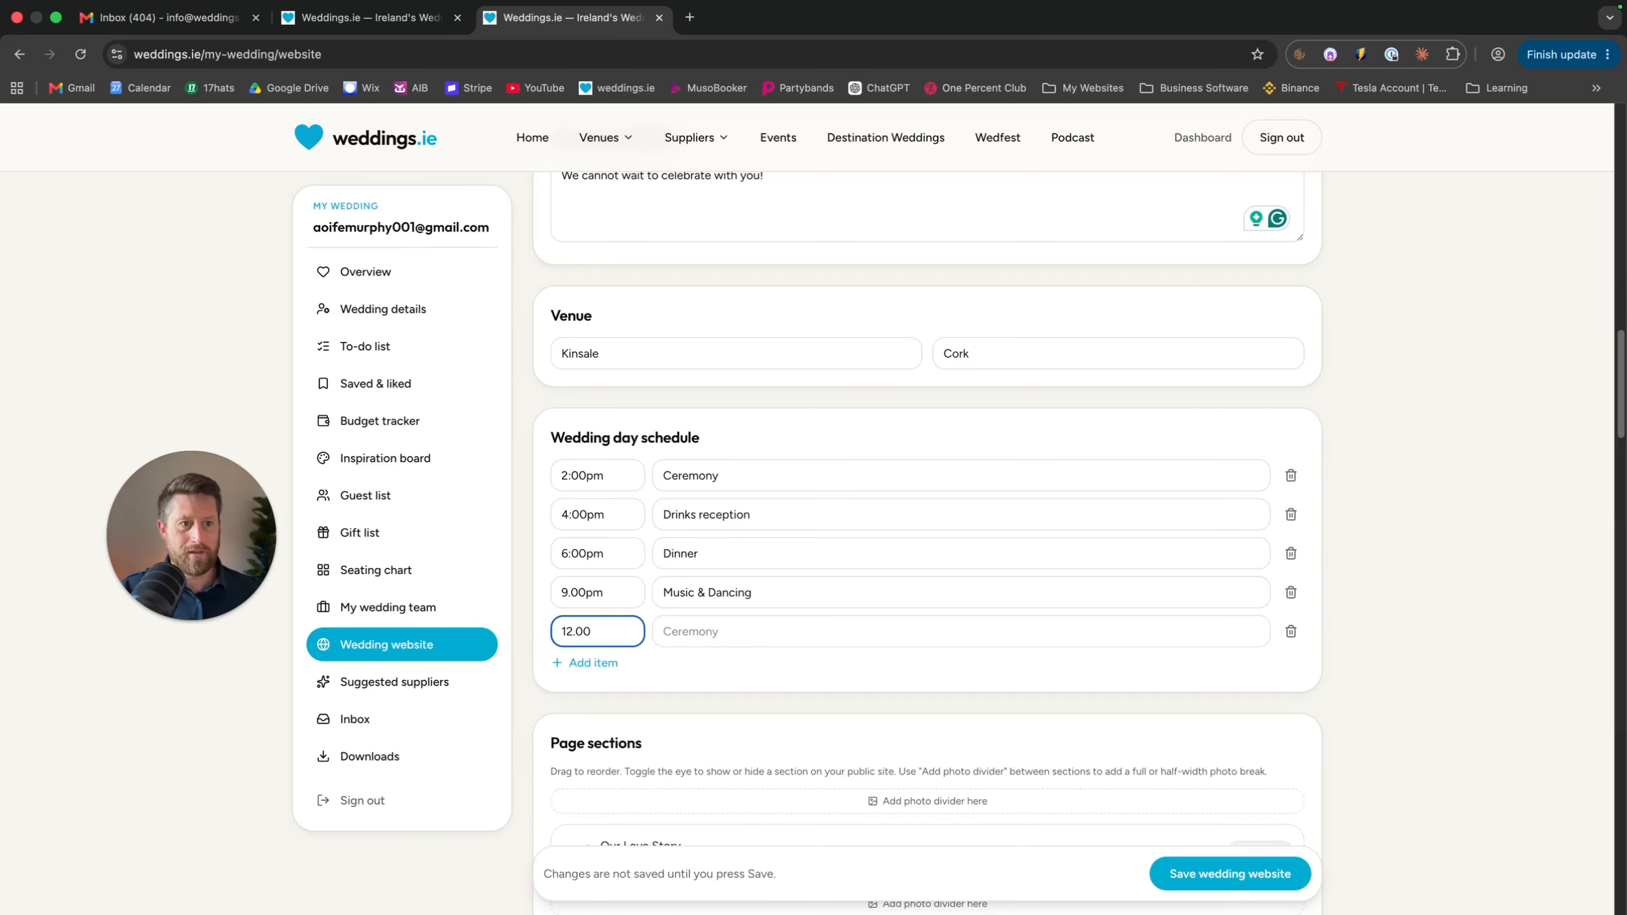
{"action": "left_click", "coordinate": [685, 625]}
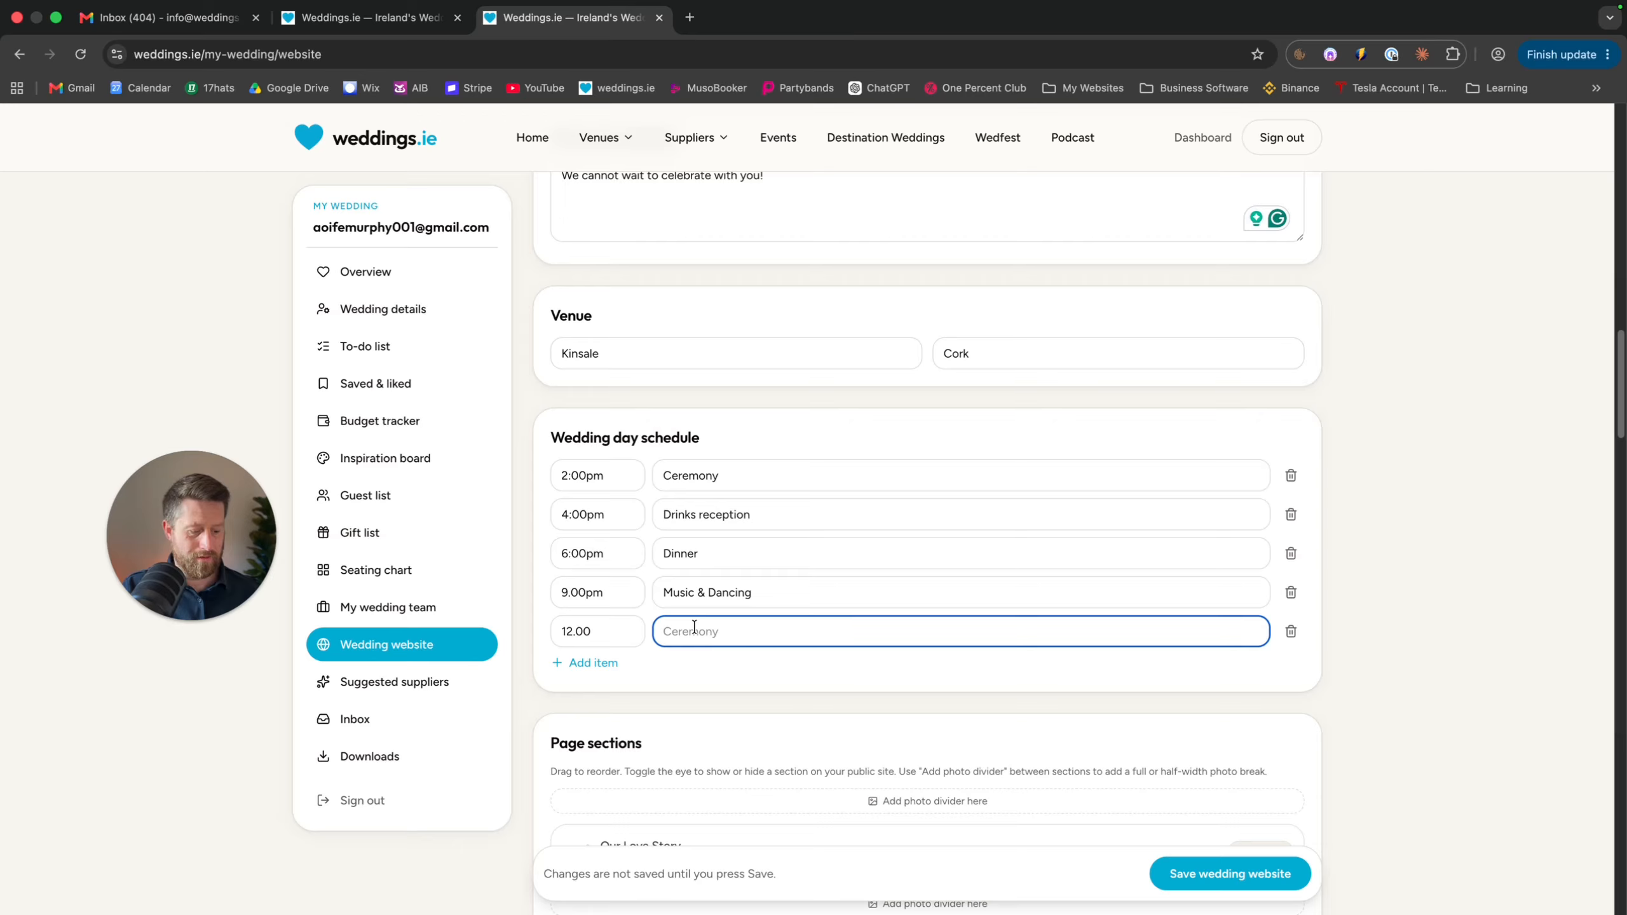
{"action": "type", "text": "Late Night"}
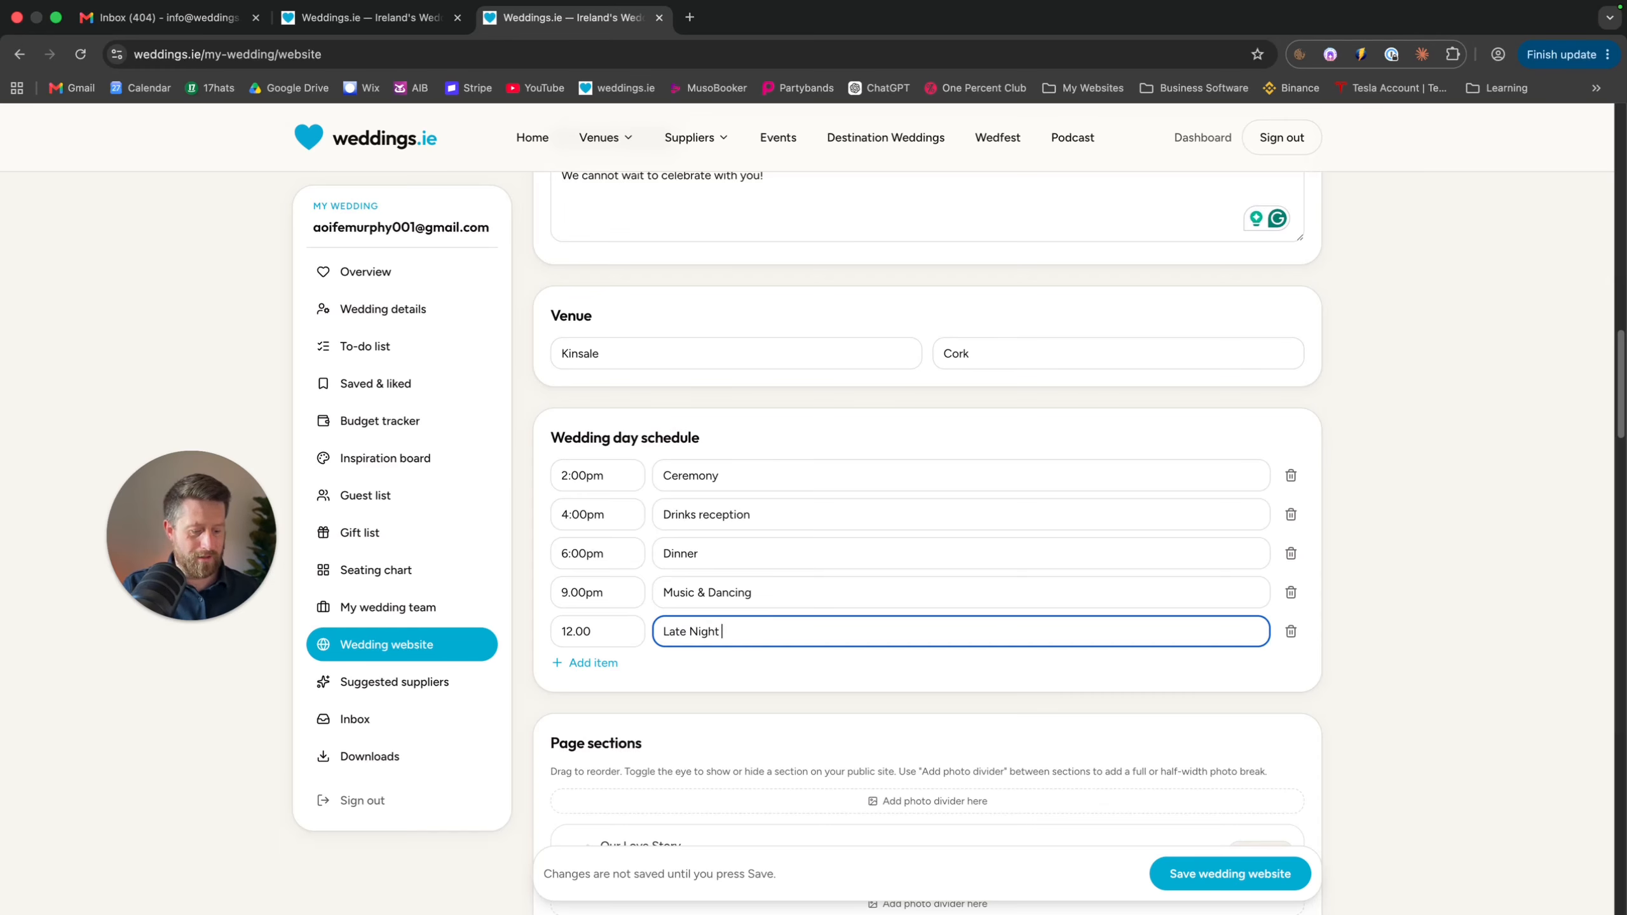
{"action": "type", "text": " Sing SOng"}
{"action": "left_click", "coordinate": [762, 631]}
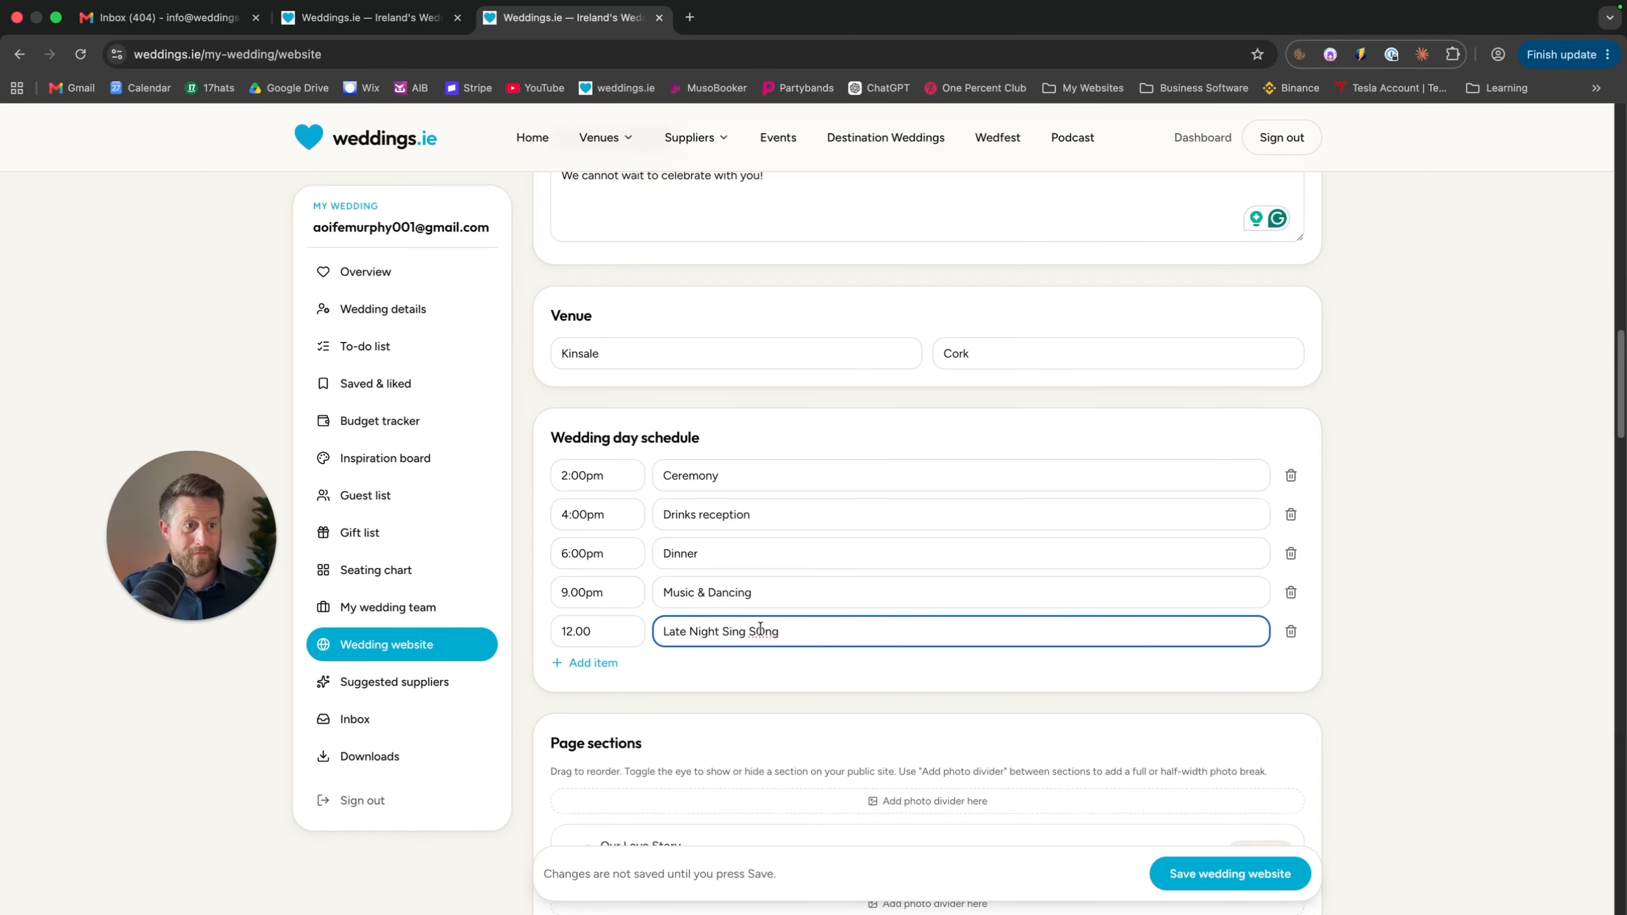
{"action": "key", "text": "BackSpace"}
{"action": "type", "text": "o"}
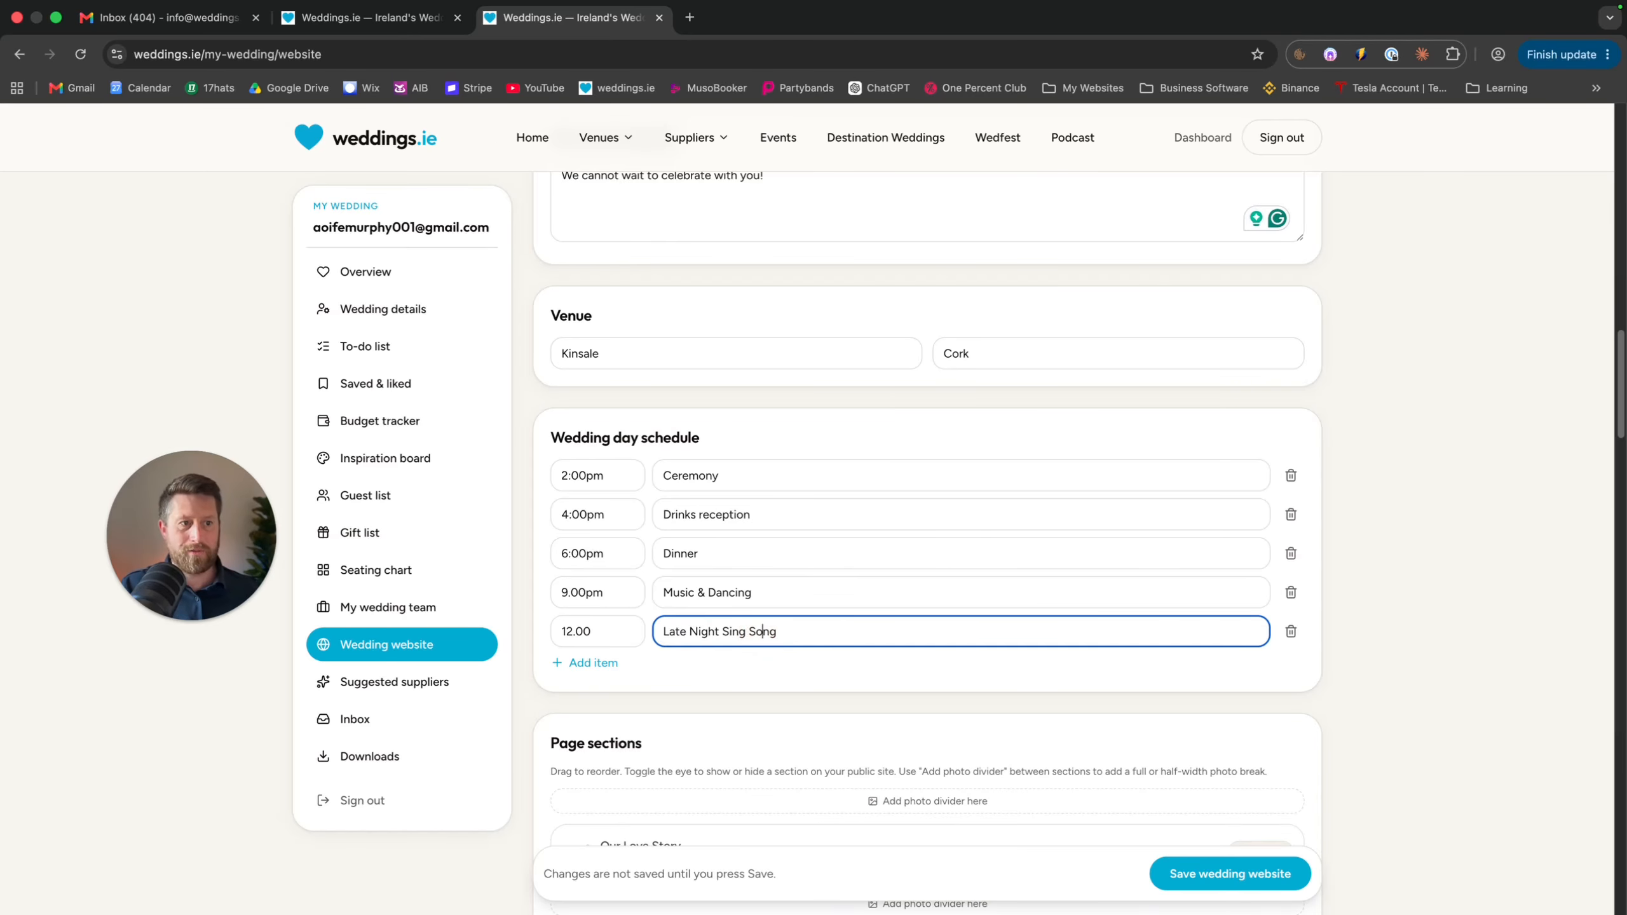
{"action": "left_click", "coordinate": [756, 662]}
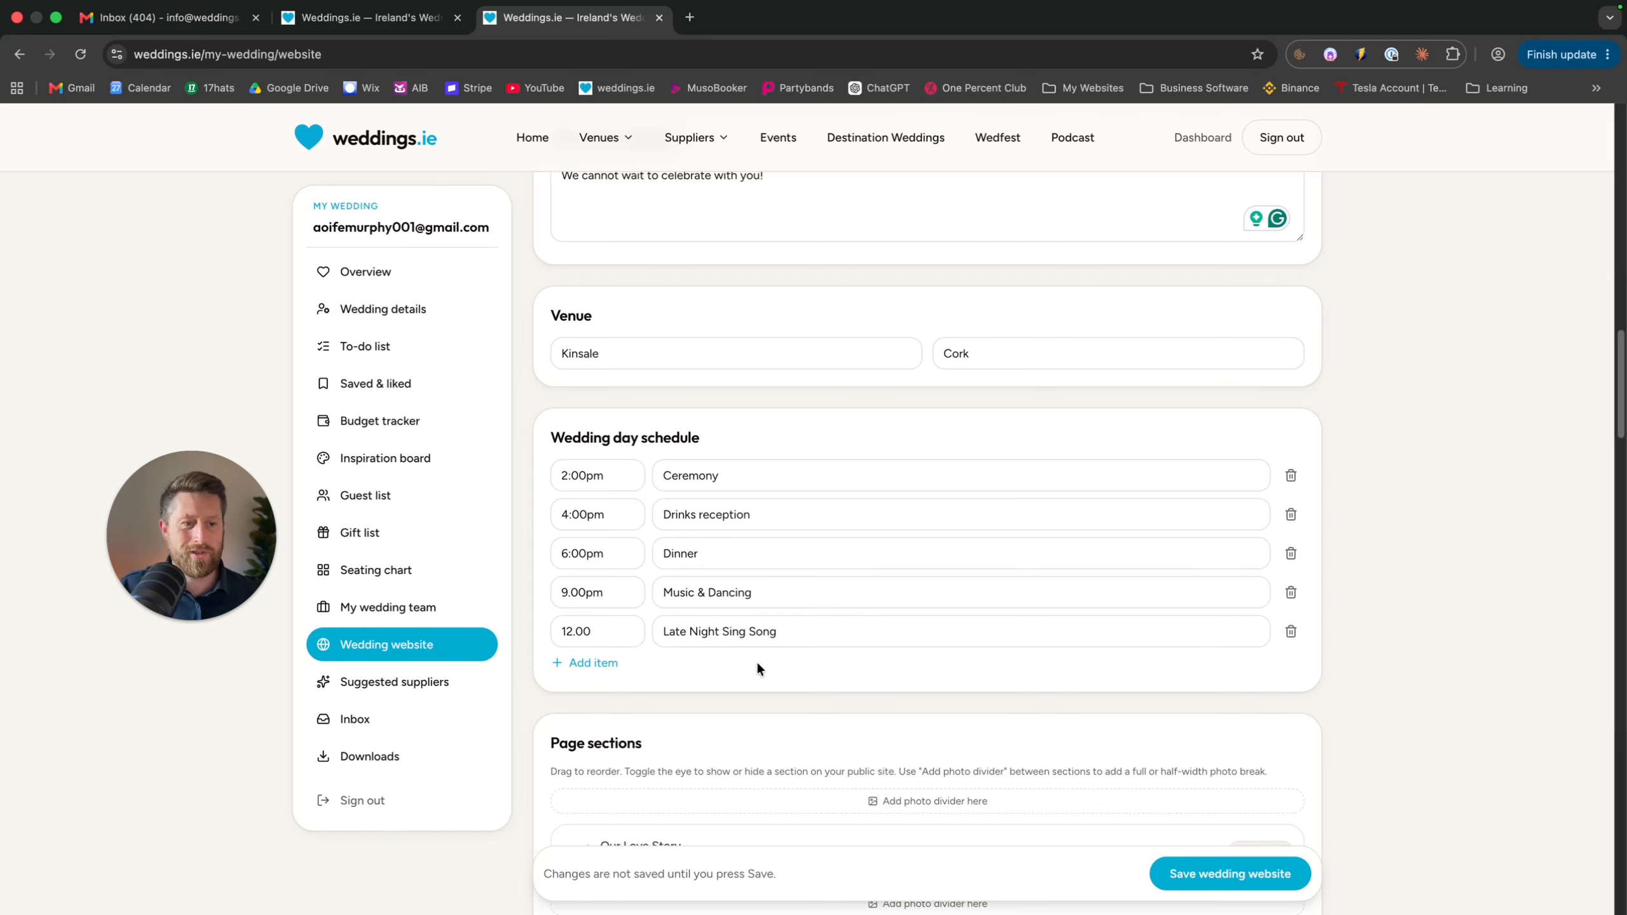
{"action": "scroll", "coordinate": [756, 661], "scroll_direction": "down", "scroll_amount": 5}
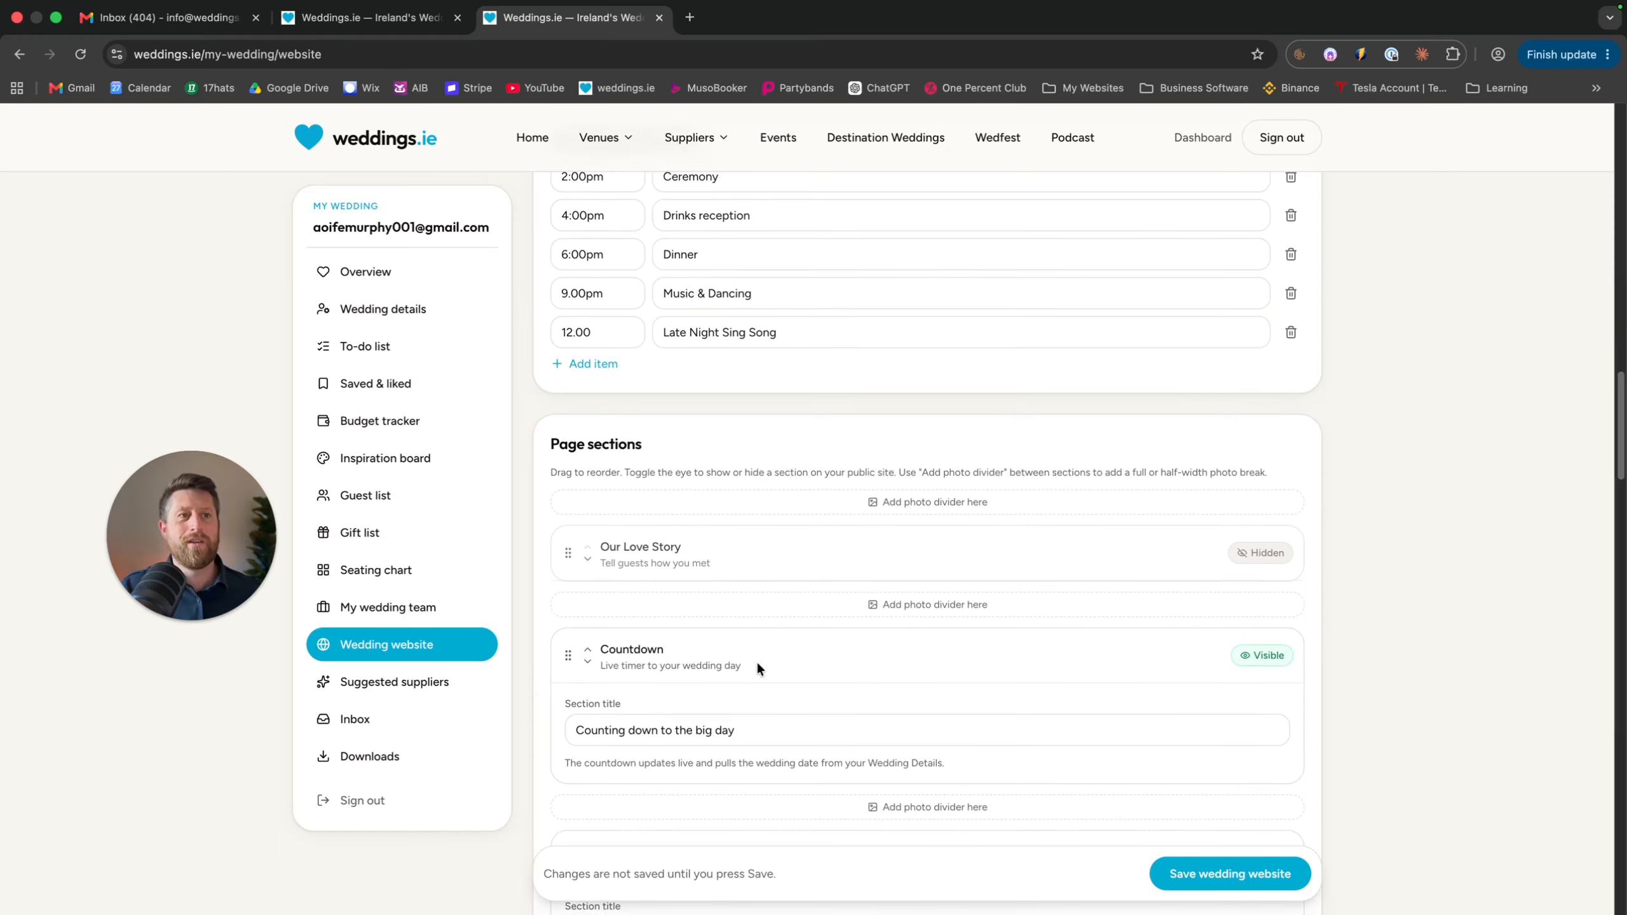
Add three photo dividers at the top of the page sections
{"action": "scroll", "coordinate": [756, 661], "scroll_direction": "down", "scroll_amount": 2}
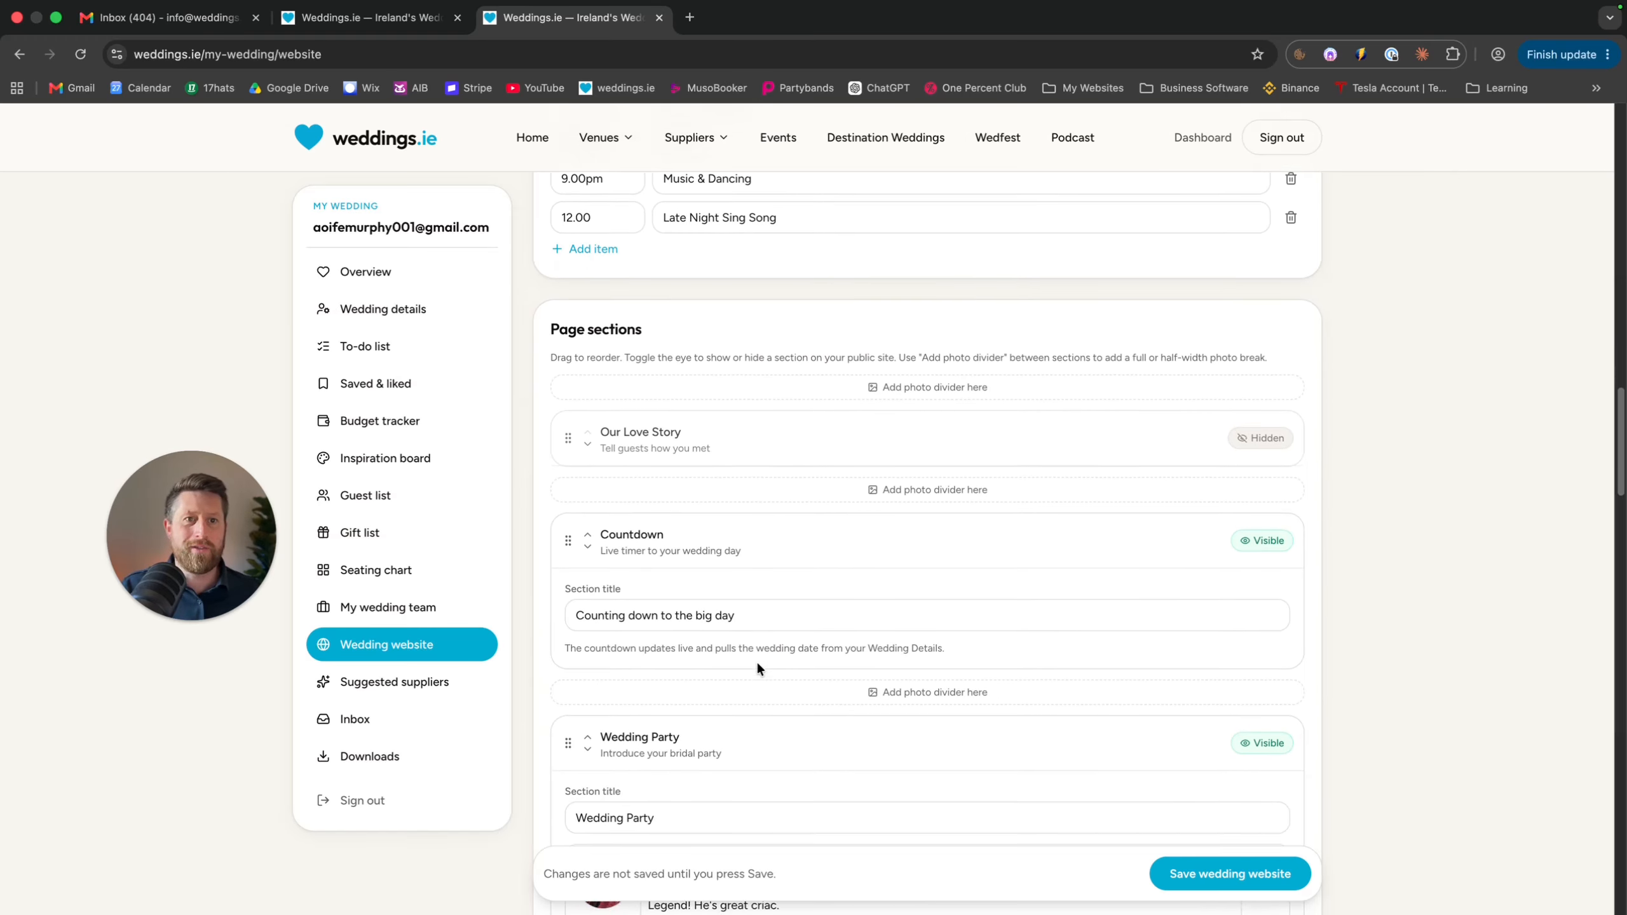
{"action": "scroll", "coordinate": [756, 661], "scroll_direction": "down", "scroll_amount": 2}
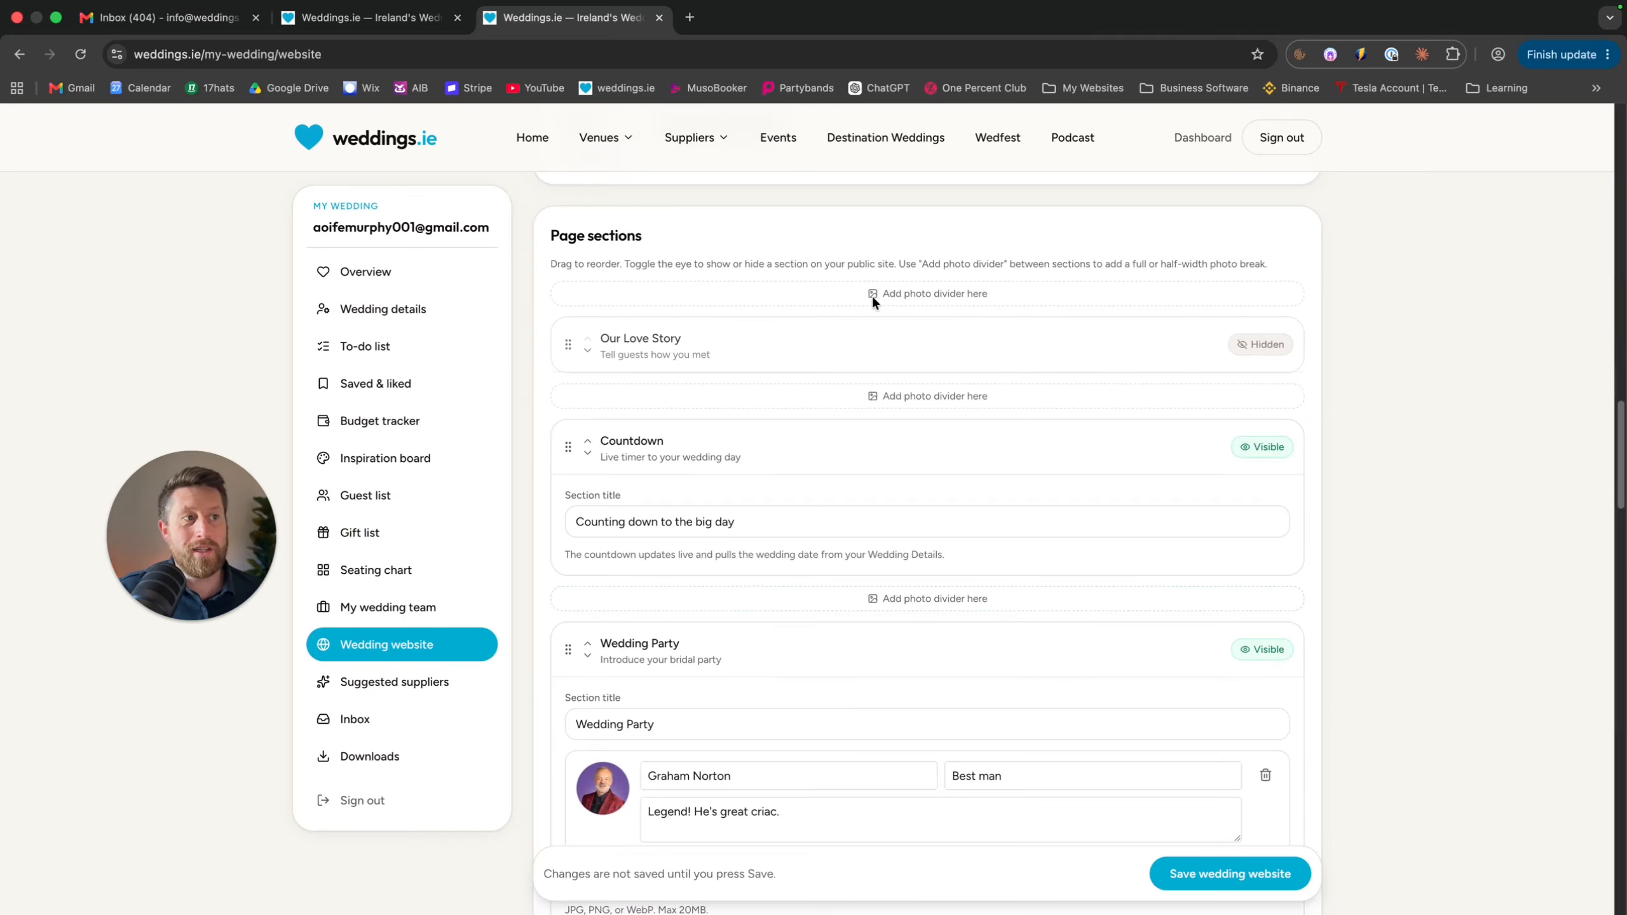
{"action": "left_click", "coordinate": [907, 293]}
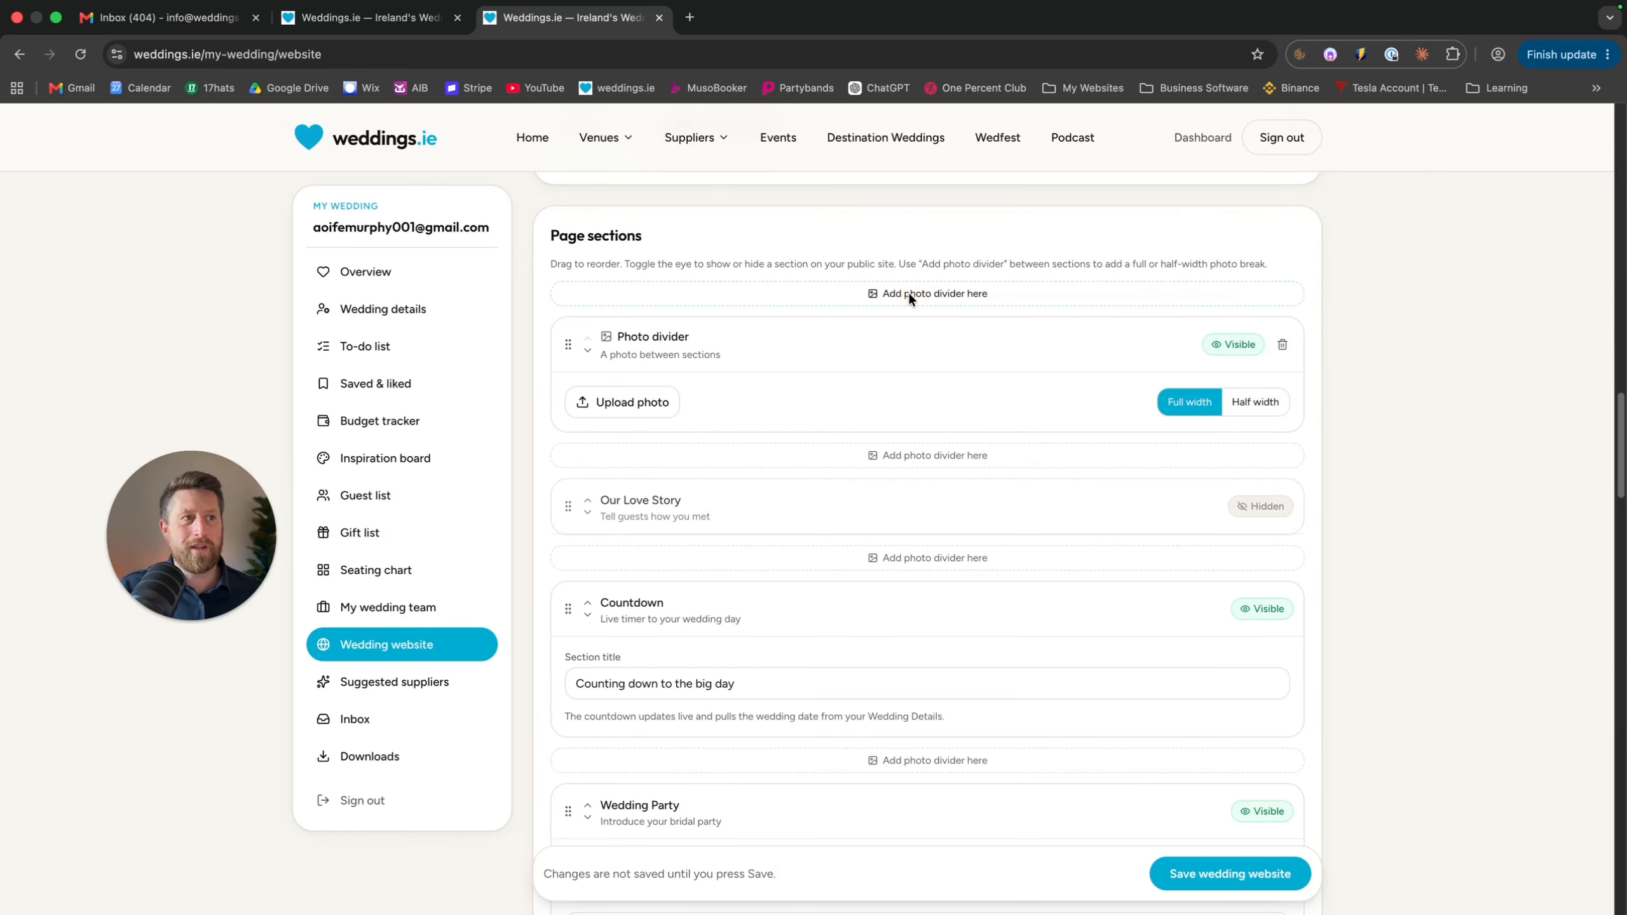
{"action": "left_click", "coordinate": [948, 295]}
{"action": "left_click", "coordinate": [951, 293]}
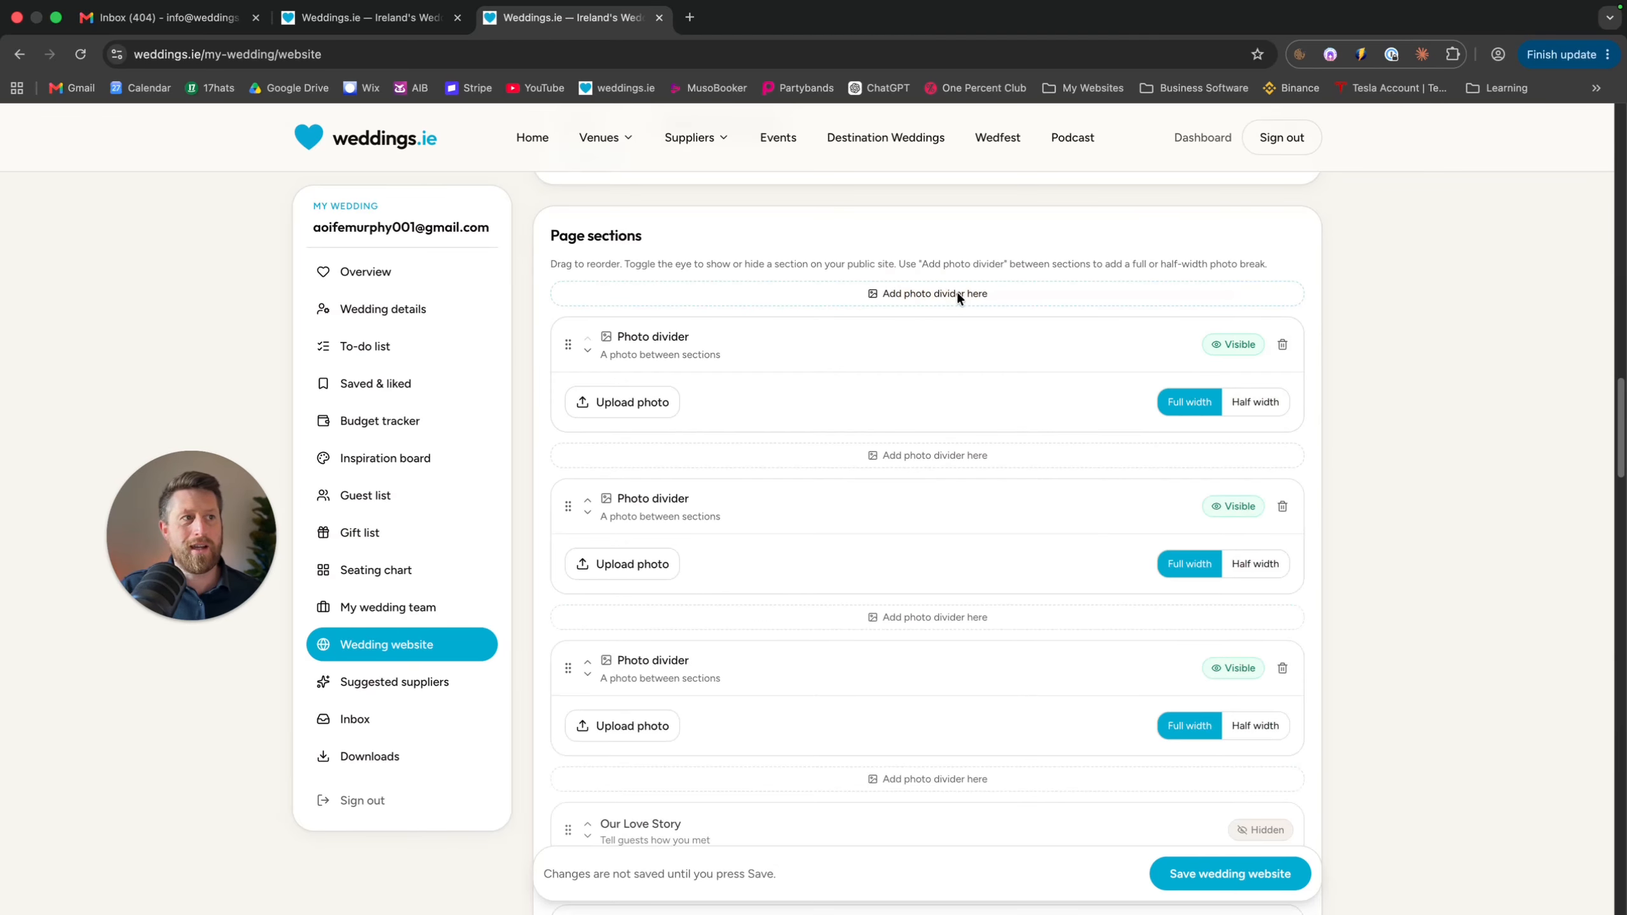
Upload untitled (206 of 462).jpg into the first divider, keeping it visible
{"action": "left_click", "coordinate": [634, 403]}
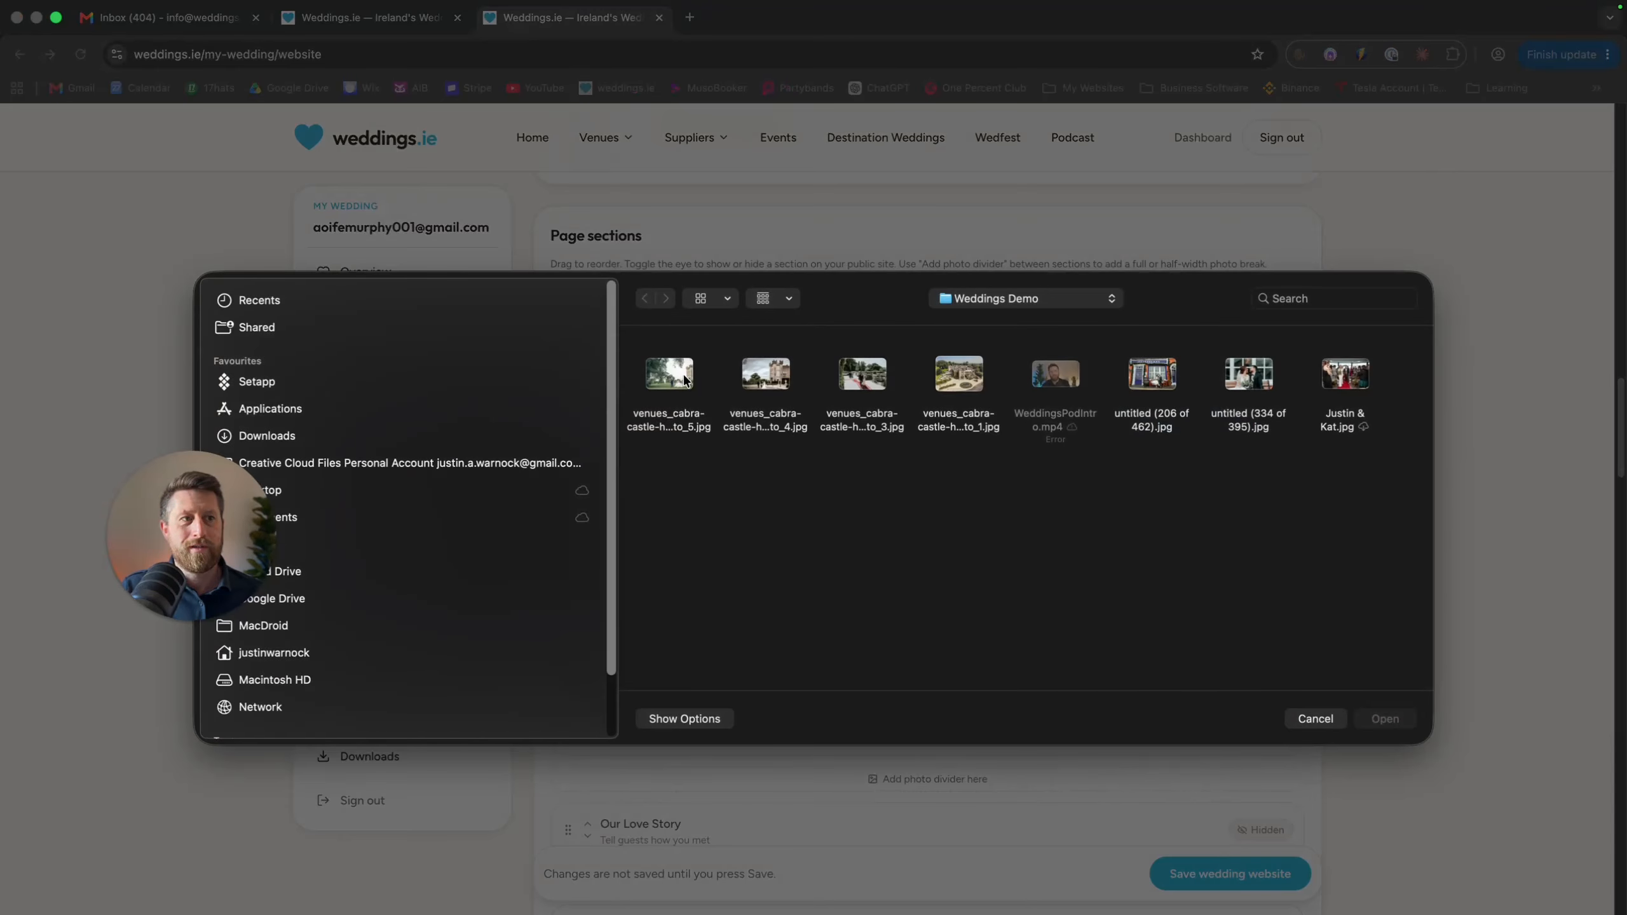
{"action": "left_click", "coordinate": [1146, 382]}
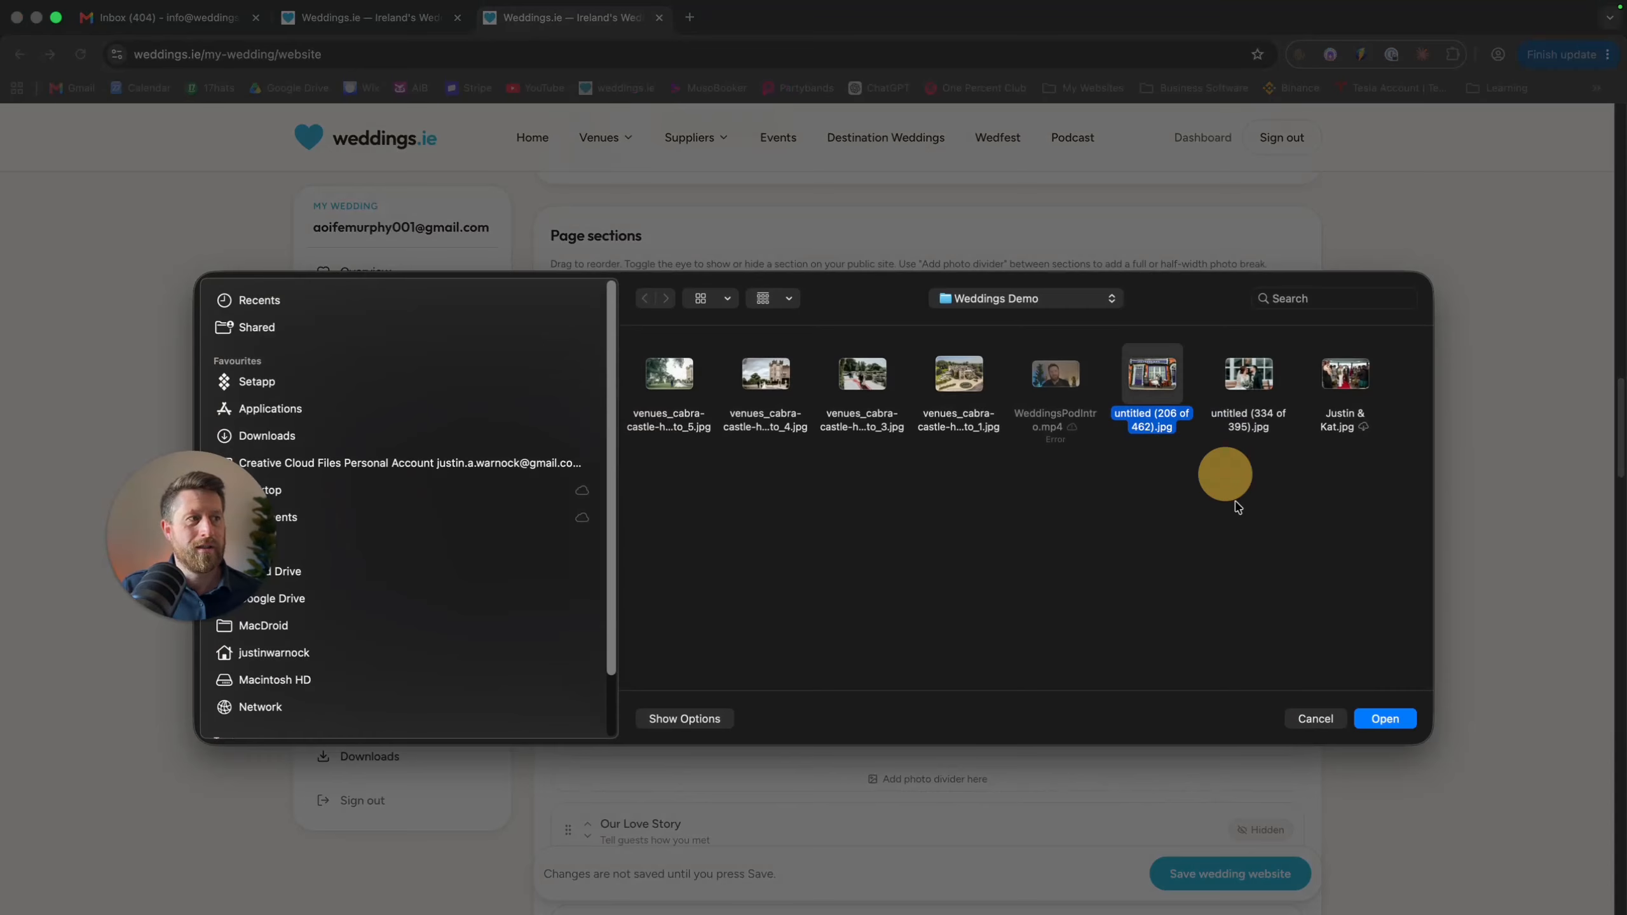
{"action": "left_click", "coordinate": [1386, 718]}
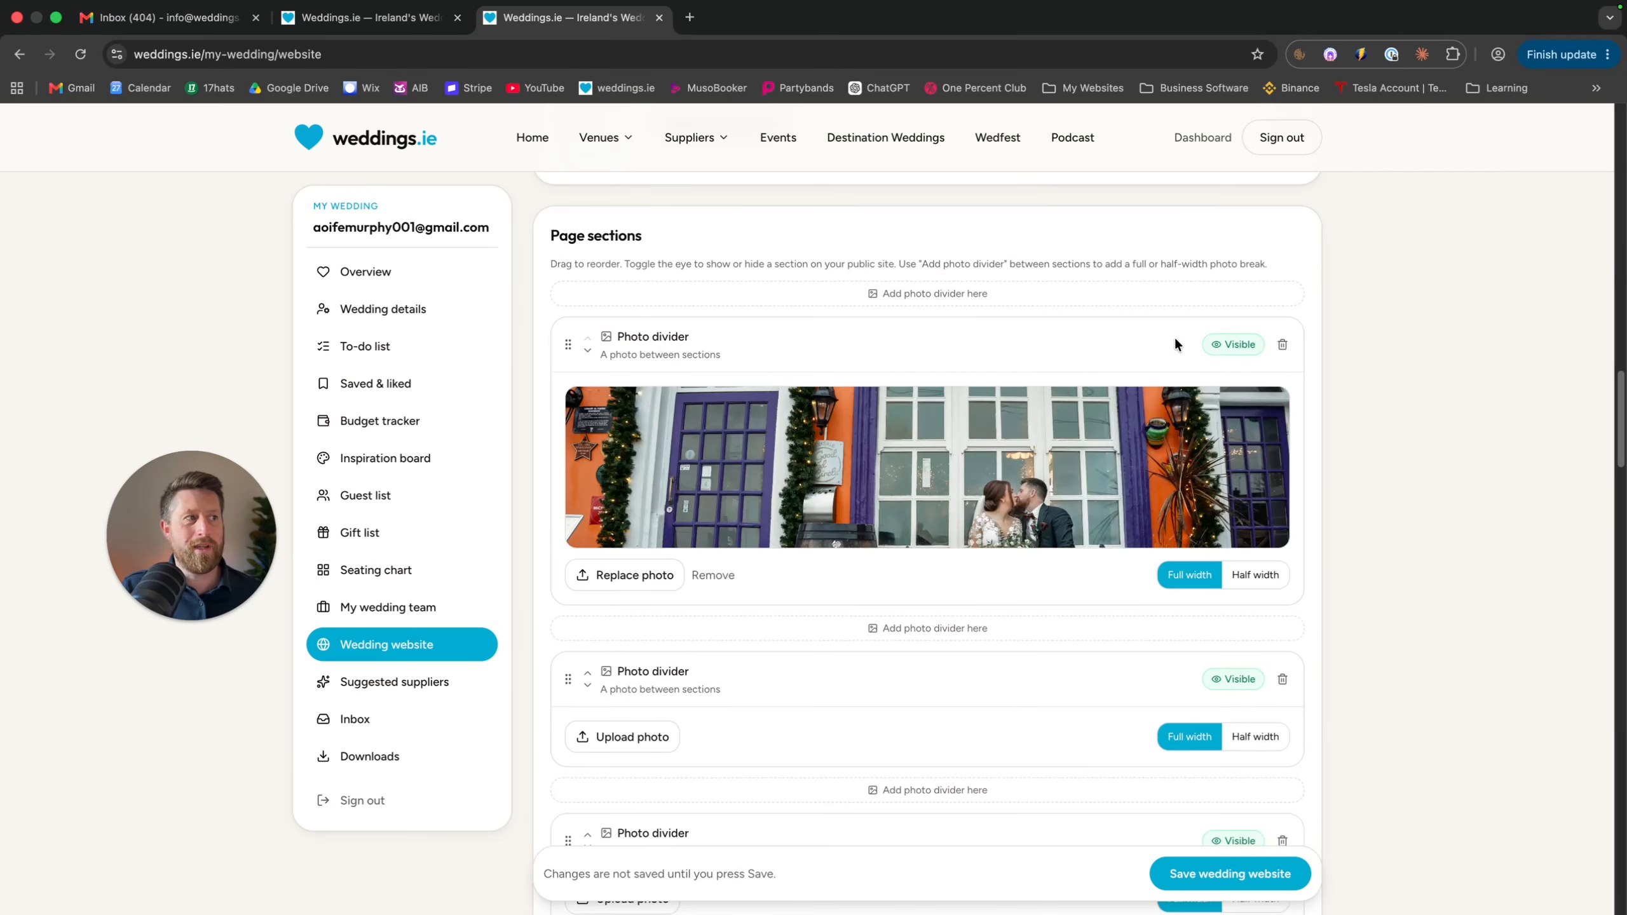
{"action": "left_click", "coordinate": [1235, 346]}
{"action": "left_click", "coordinate": [1235, 347]}
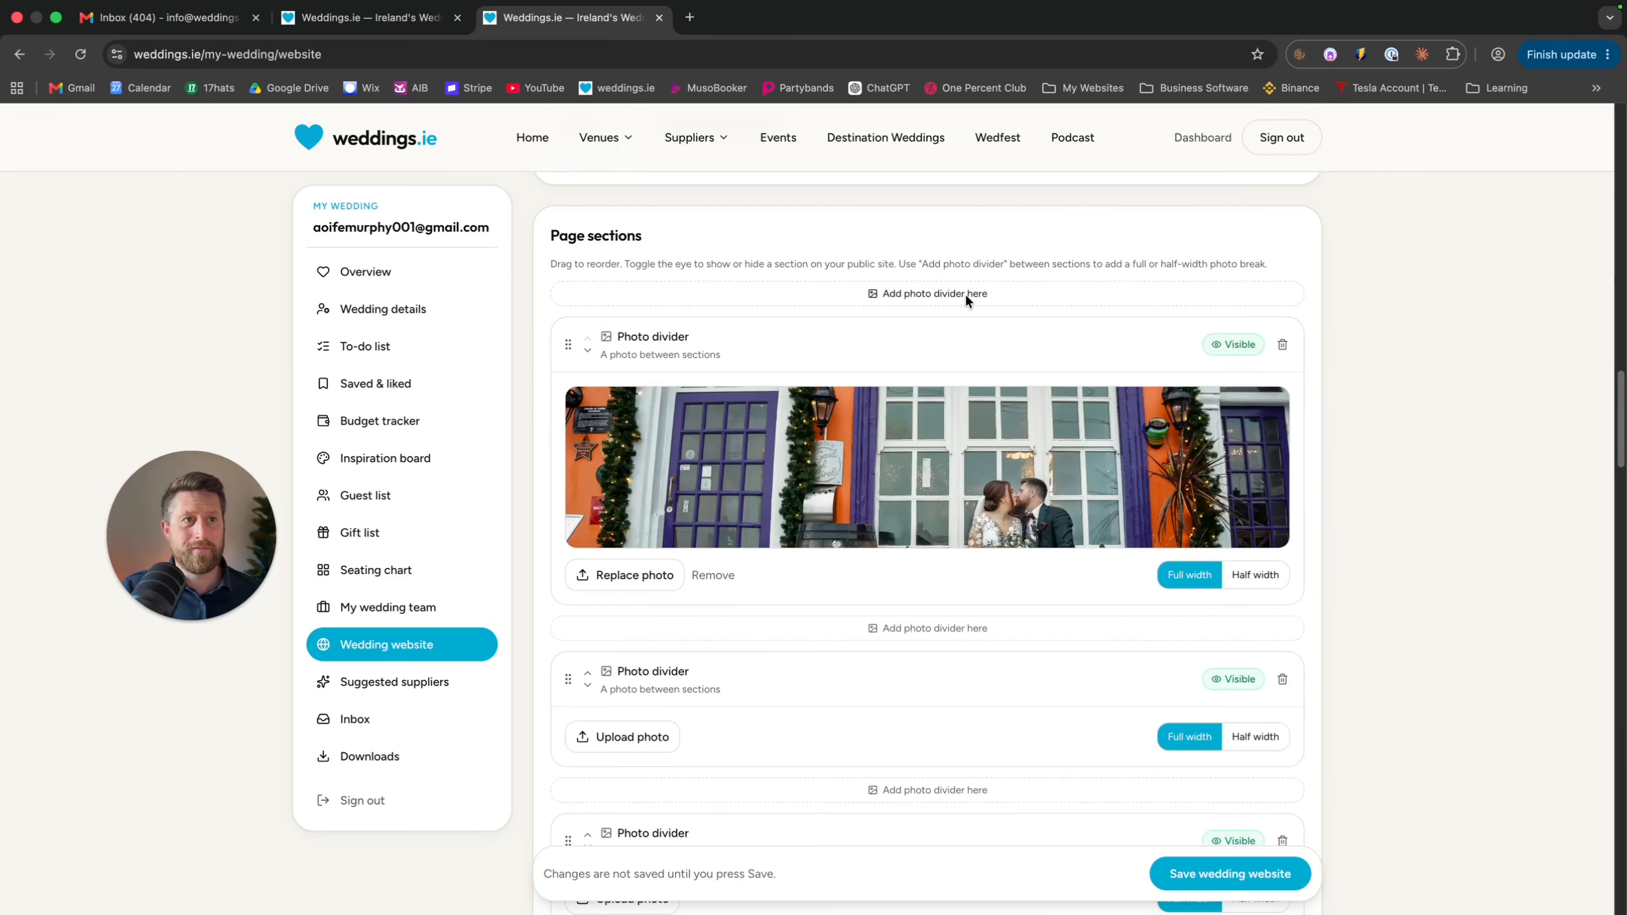
Delete the two empty photo dividers
{"action": "scroll", "coordinate": [965, 292], "scroll_direction": "down", "scroll_amount": 2}
{"action": "scroll", "coordinate": [1203, 618], "scroll_direction": "down", "scroll_amount": 1}
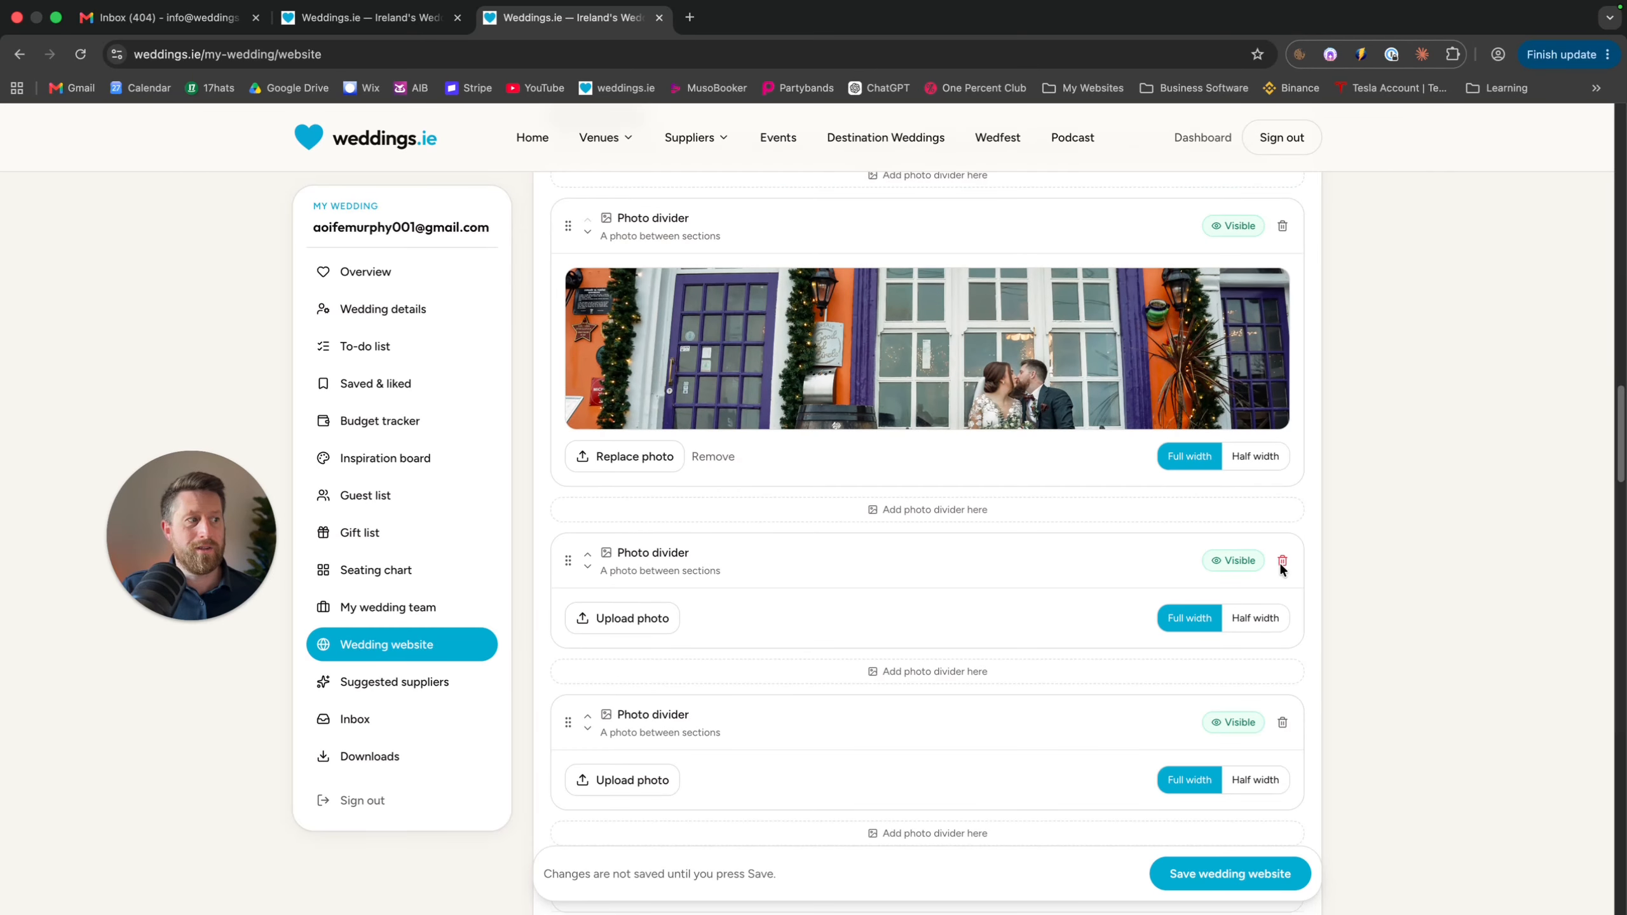
{"action": "left_click", "coordinate": [1282, 562]}
{"action": "left_click", "coordinate": [1282, 561]}
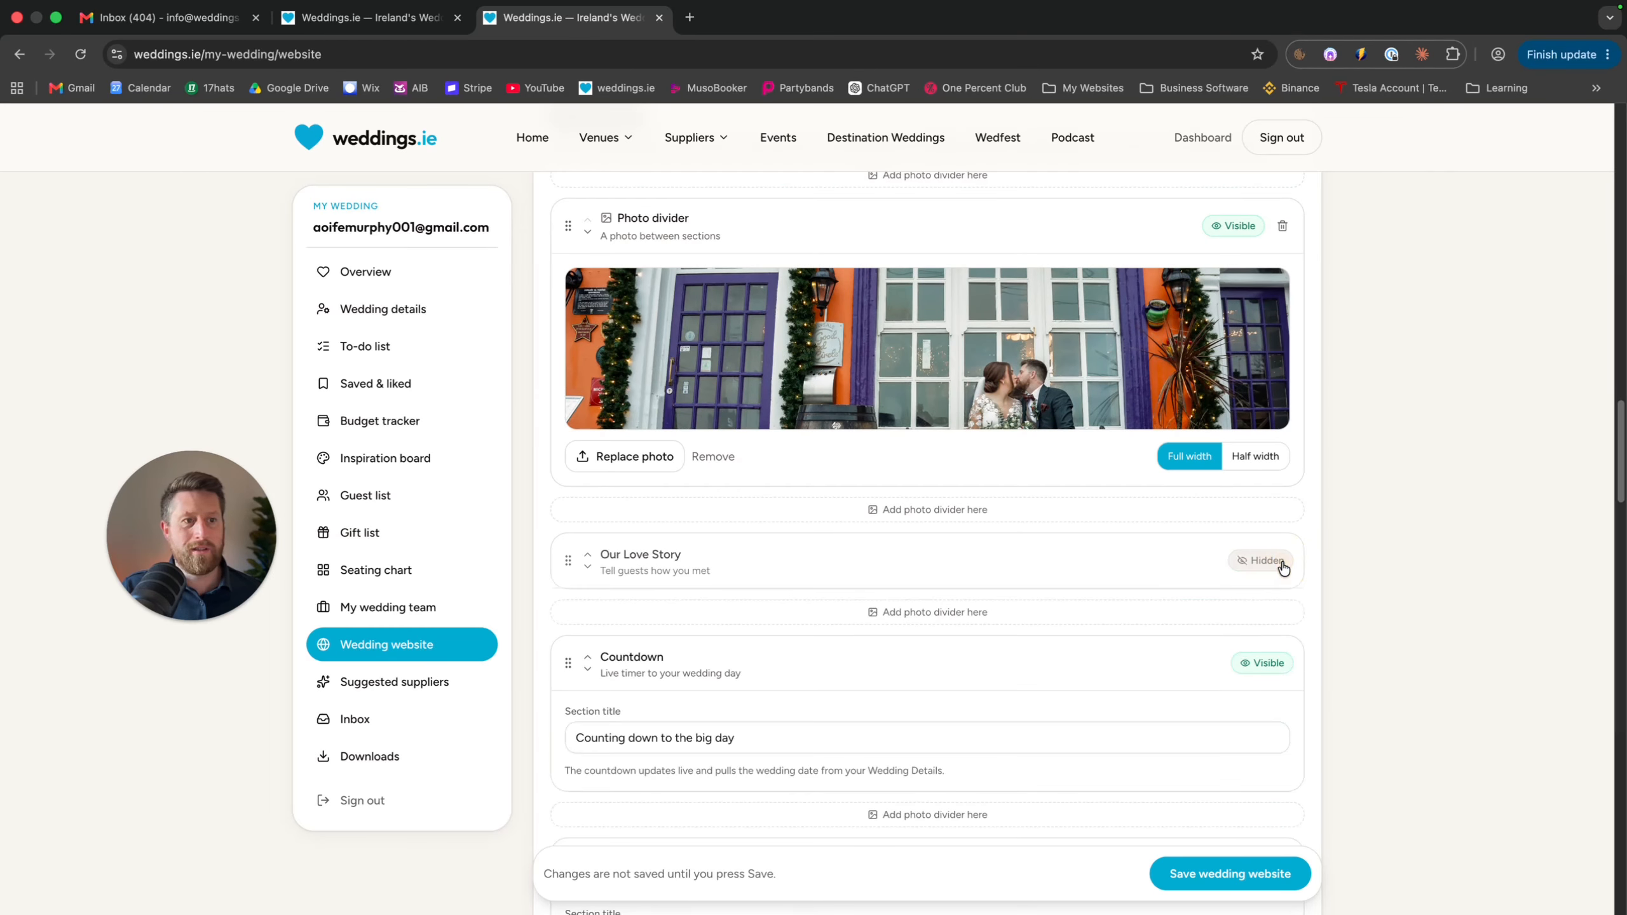
{"action": "scroll", "coordinate": [1220, 455], "scroll_direction": "up", "scroll_amount": 1}
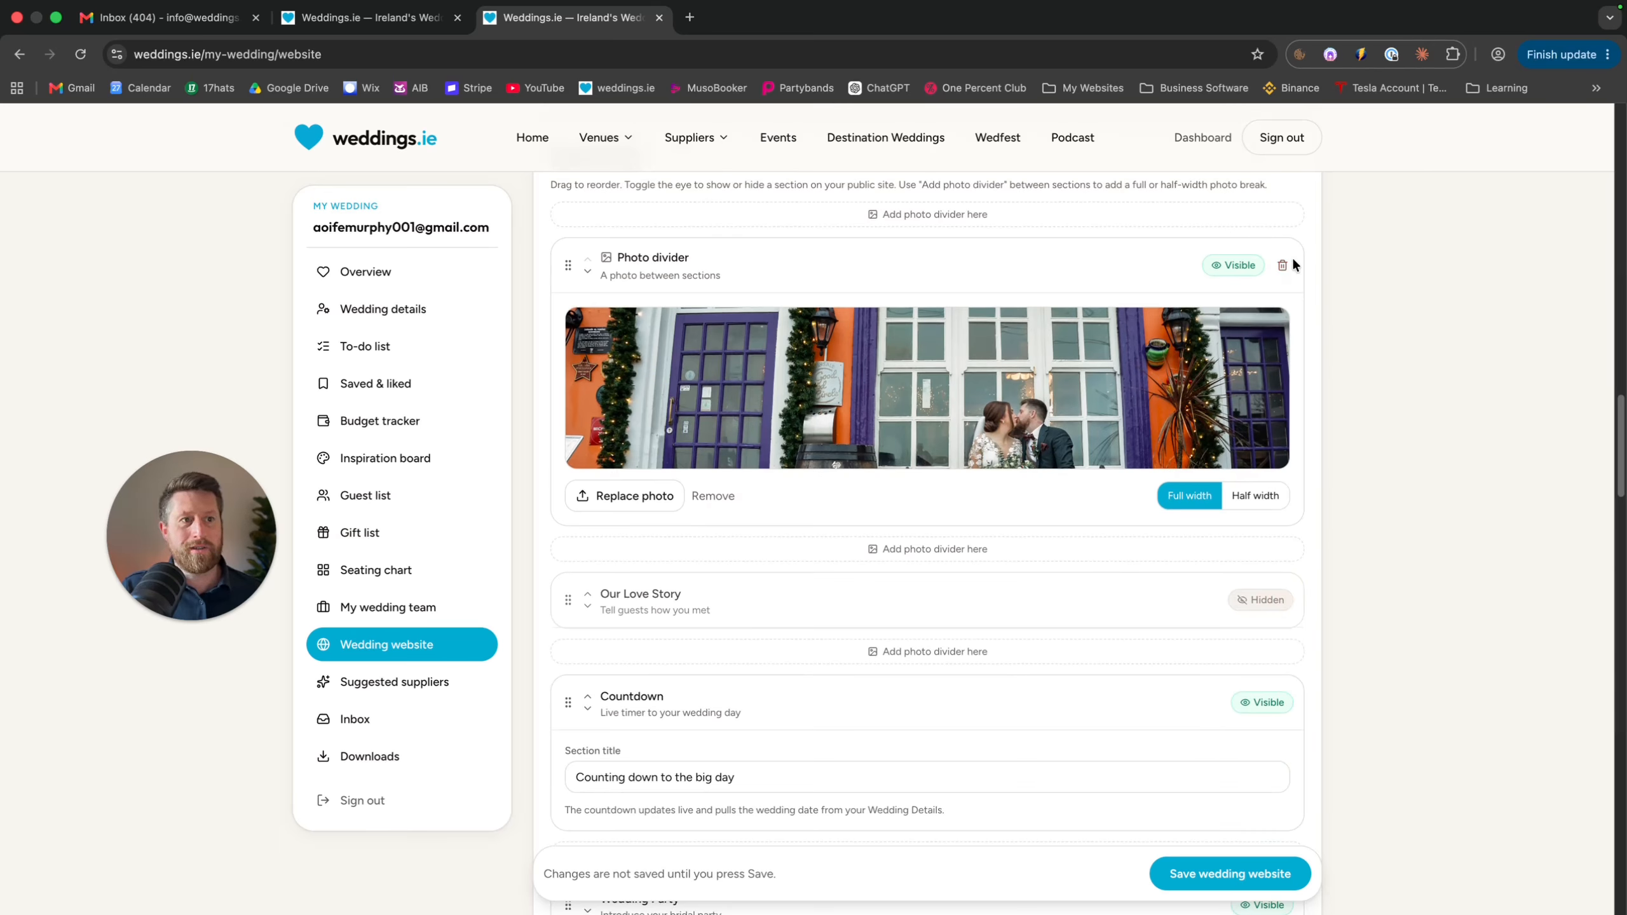
{"action": "scroll", "coordinate": [646, 582], "scroll_direction": "up", "scroll_amount": 1}
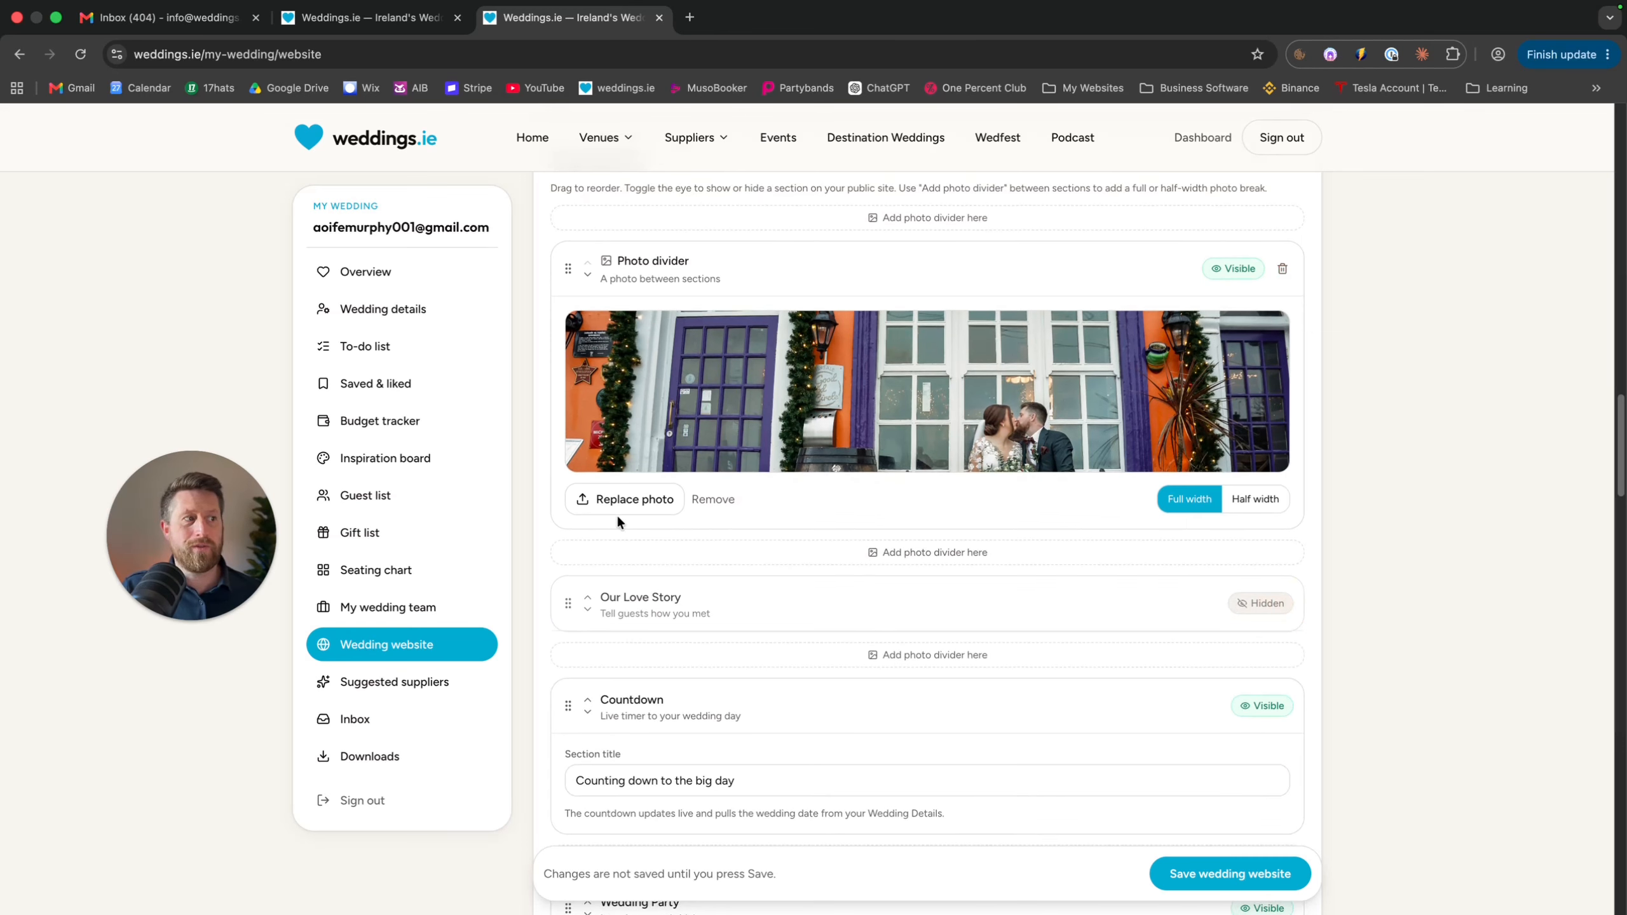
Keep the remaining divider full width and switch Our Love Story to visible
{"action": "left_click", "coordinate": [1245, 496]}
{"action": "left_click", "coordinate": [1194, 500]}
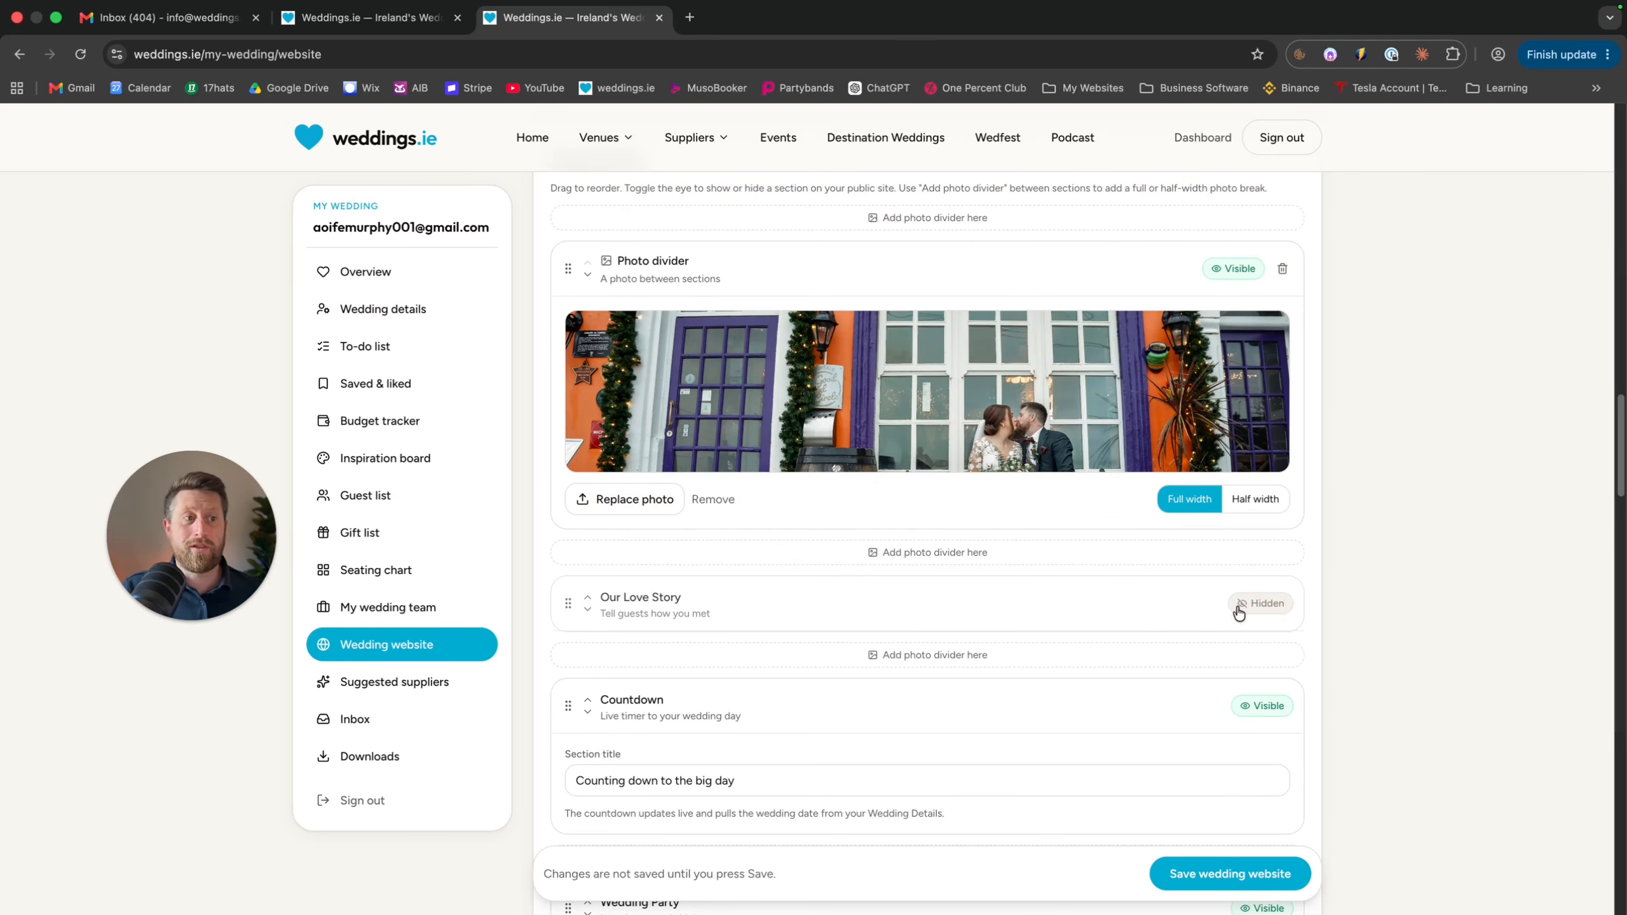
{"action": "scroll", "coordinate": [1035, 625], "scroll_direction": "down", "scroll_amount": 2}
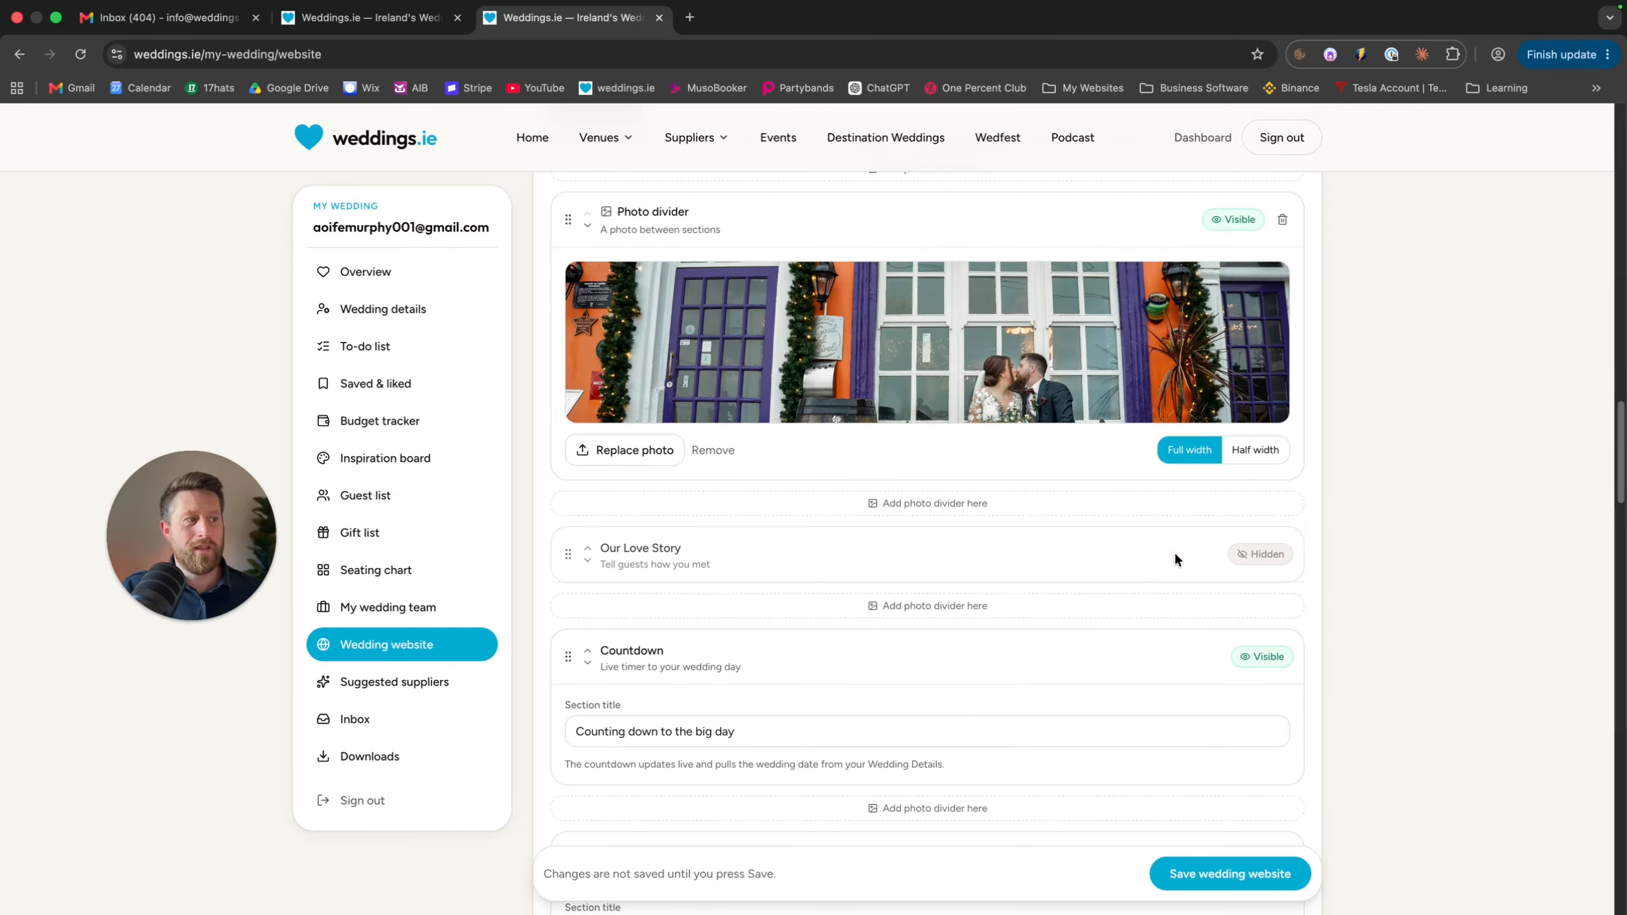
{"action": "left_click", "coordinate": [1264, 560]}
{"action": "scroll", "coordinate": [733, 617], "scroll_direction": "down", "scroll_amount": 3}
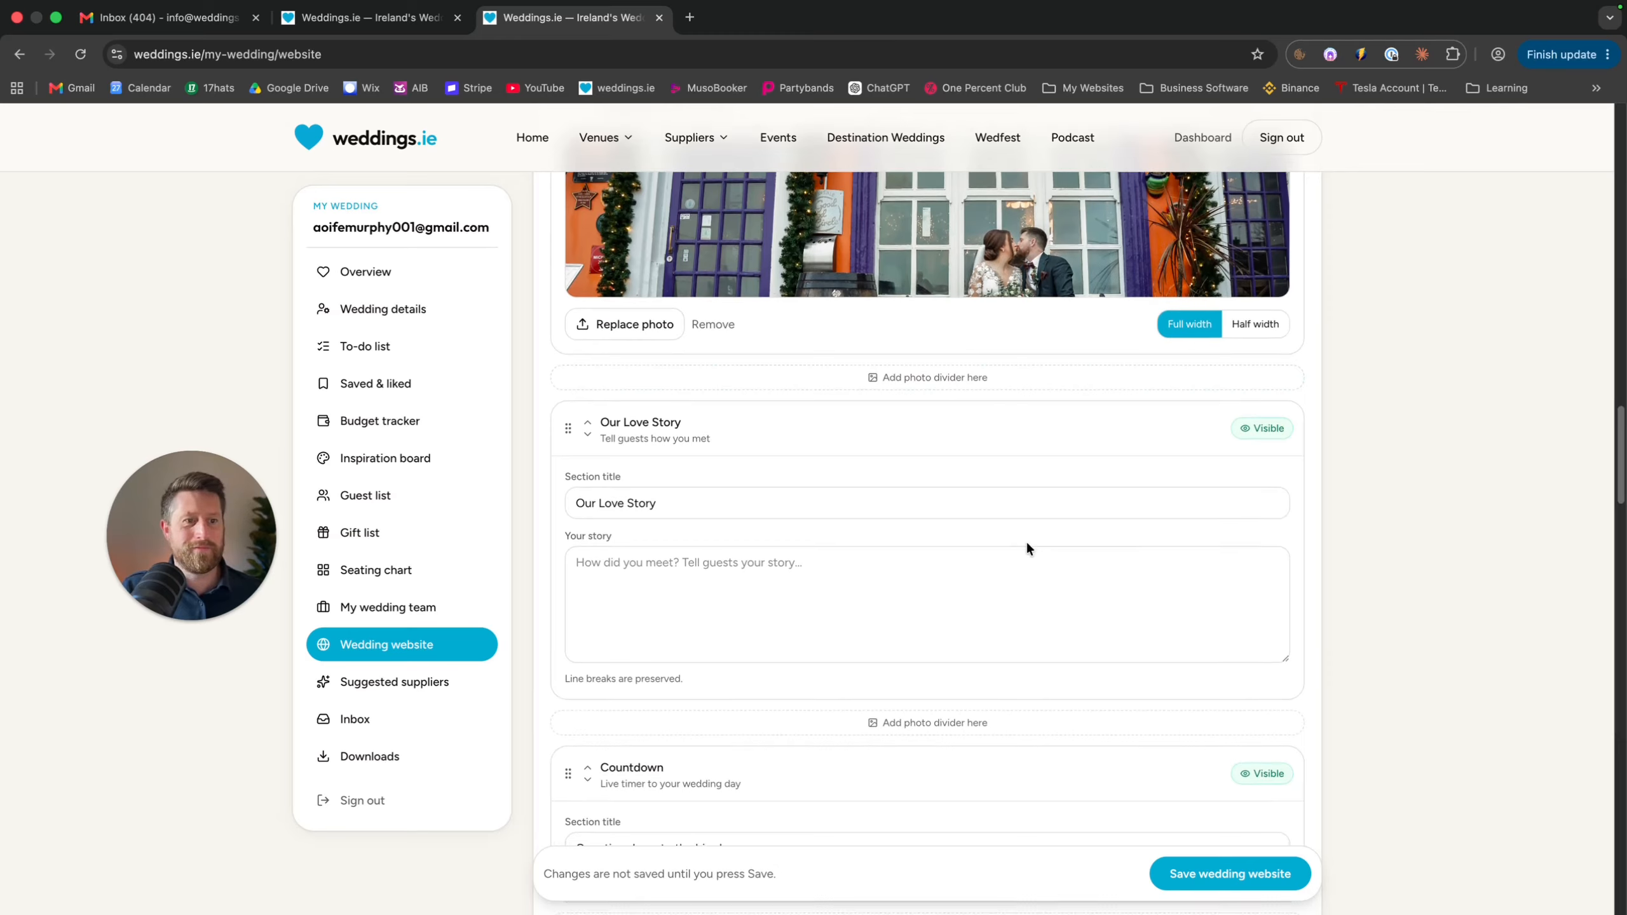
{"action": "scroll", "coordinate": [1026, 541], "scroll_direction": "down", "scroll_amount": 2}
{"action": "scroll", "coordinate": [1026, 542], "scroll_direction": "down", "scroll_amount": 9}
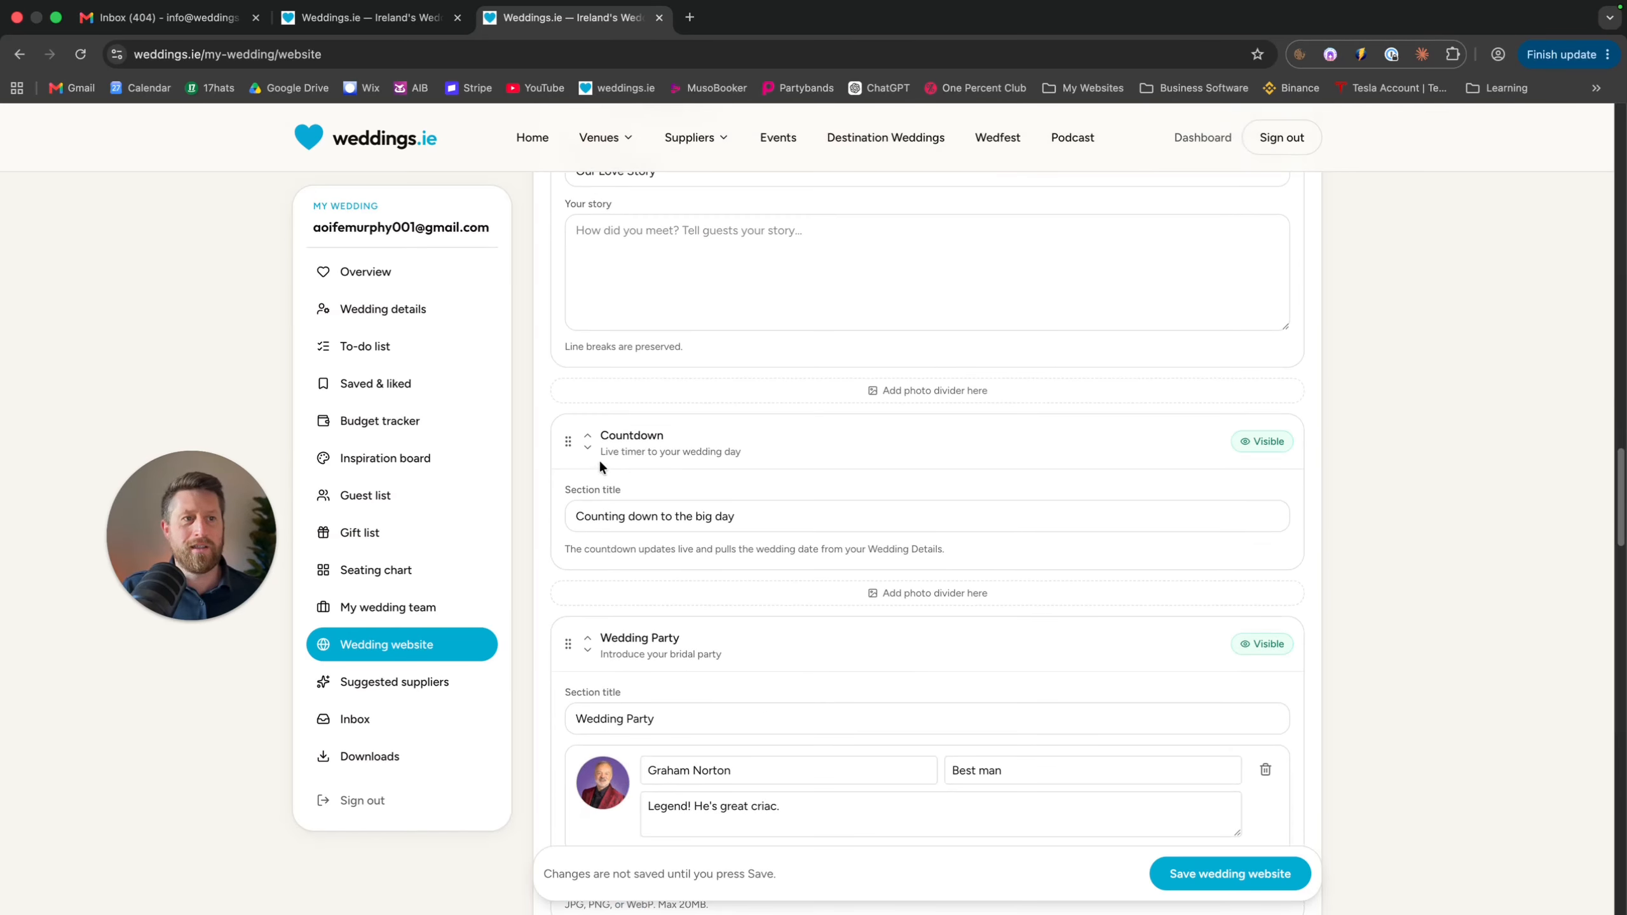
Leave the Countdown section visible after toggling it off and on
{"action": "left_click", "coordinate": [1265, 444]}
{"action": "left_click", "coordinate": [1264, 444]}
{"action": "scroll", "coordinate": [828, 539], "scroll_direction": "down", "scroll_amount": 6}
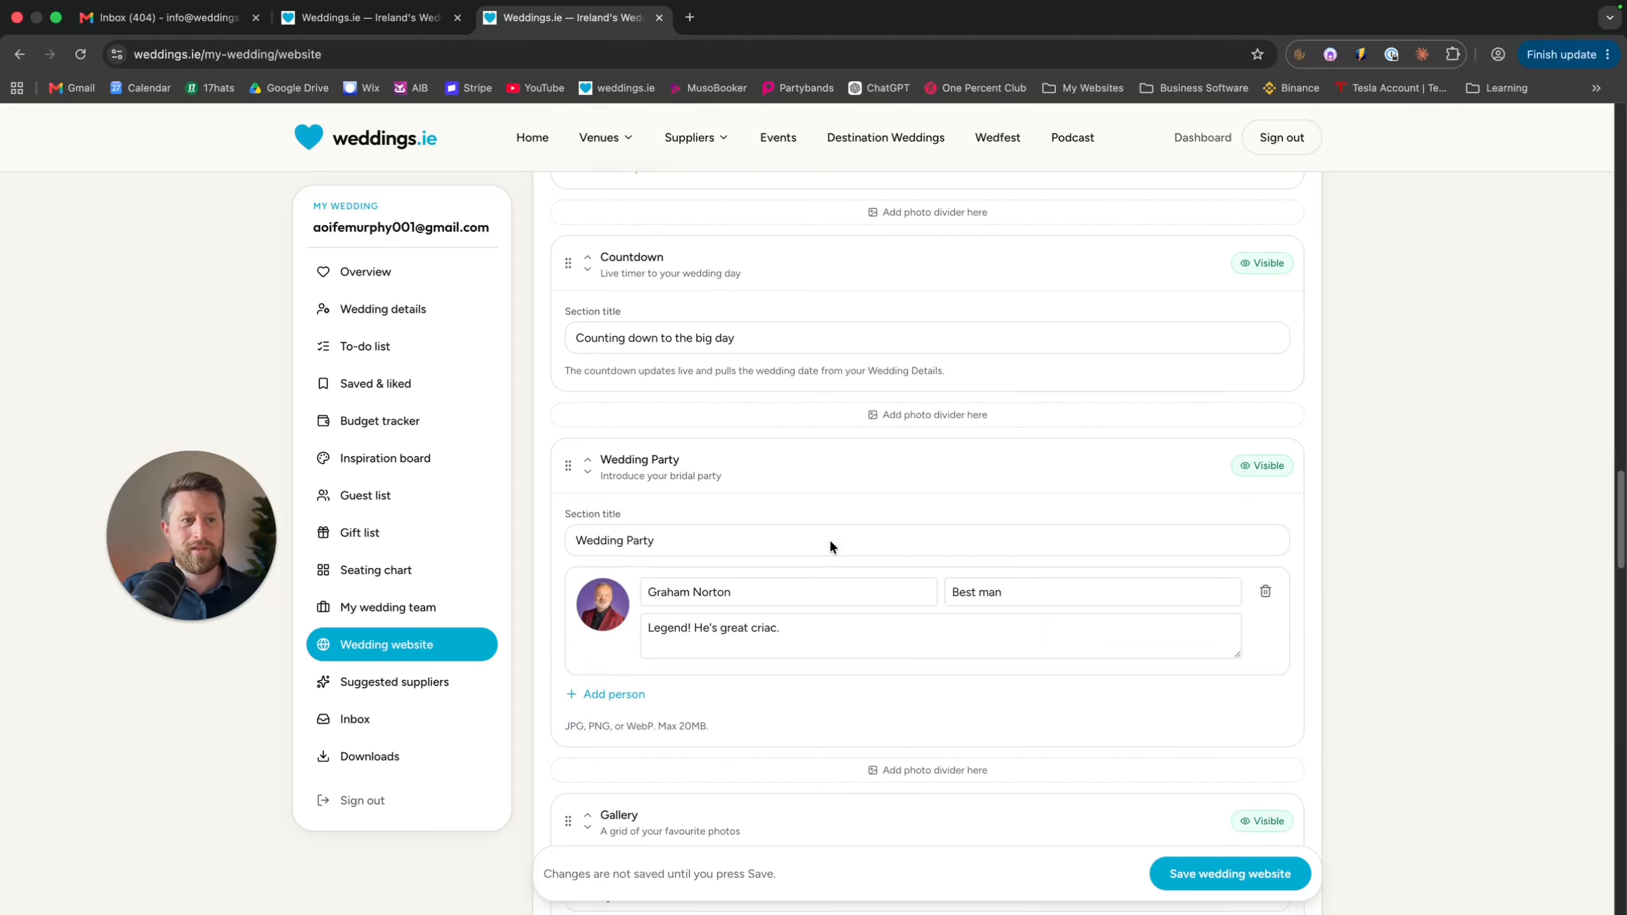
{"action": "scroll", "coordinate": [830, 546], "scroll_direction": "down", "scroll_amount": 2}
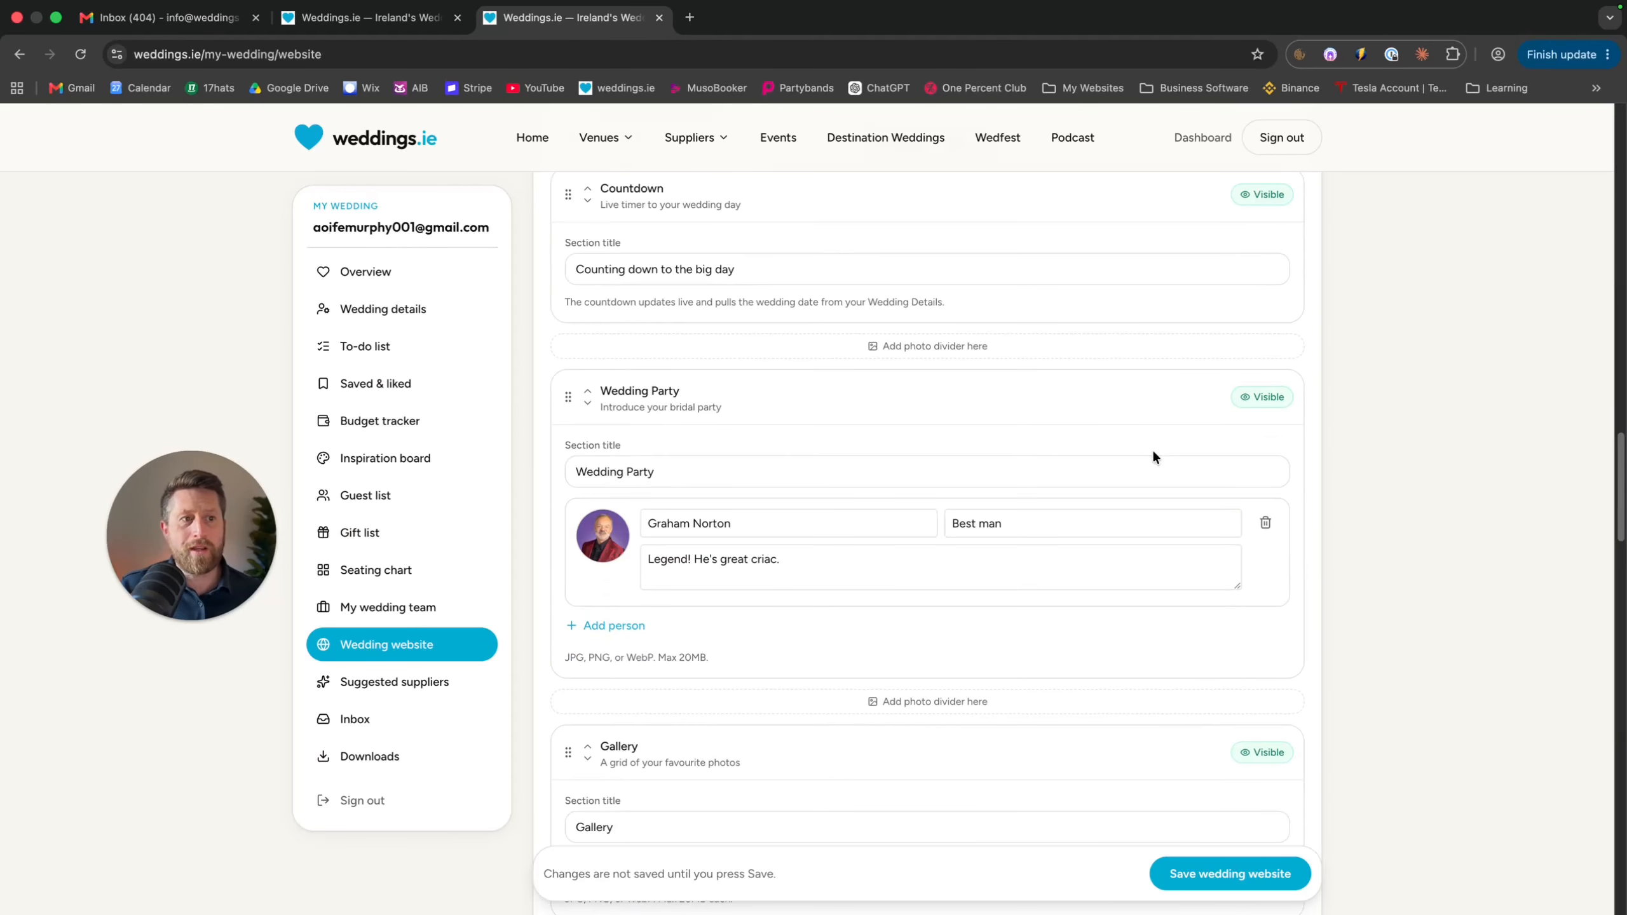
Add a Wedding Party person with the new person's name and role Maid of Honour
{"action": "left_click", "coordinate": [621, 624]}
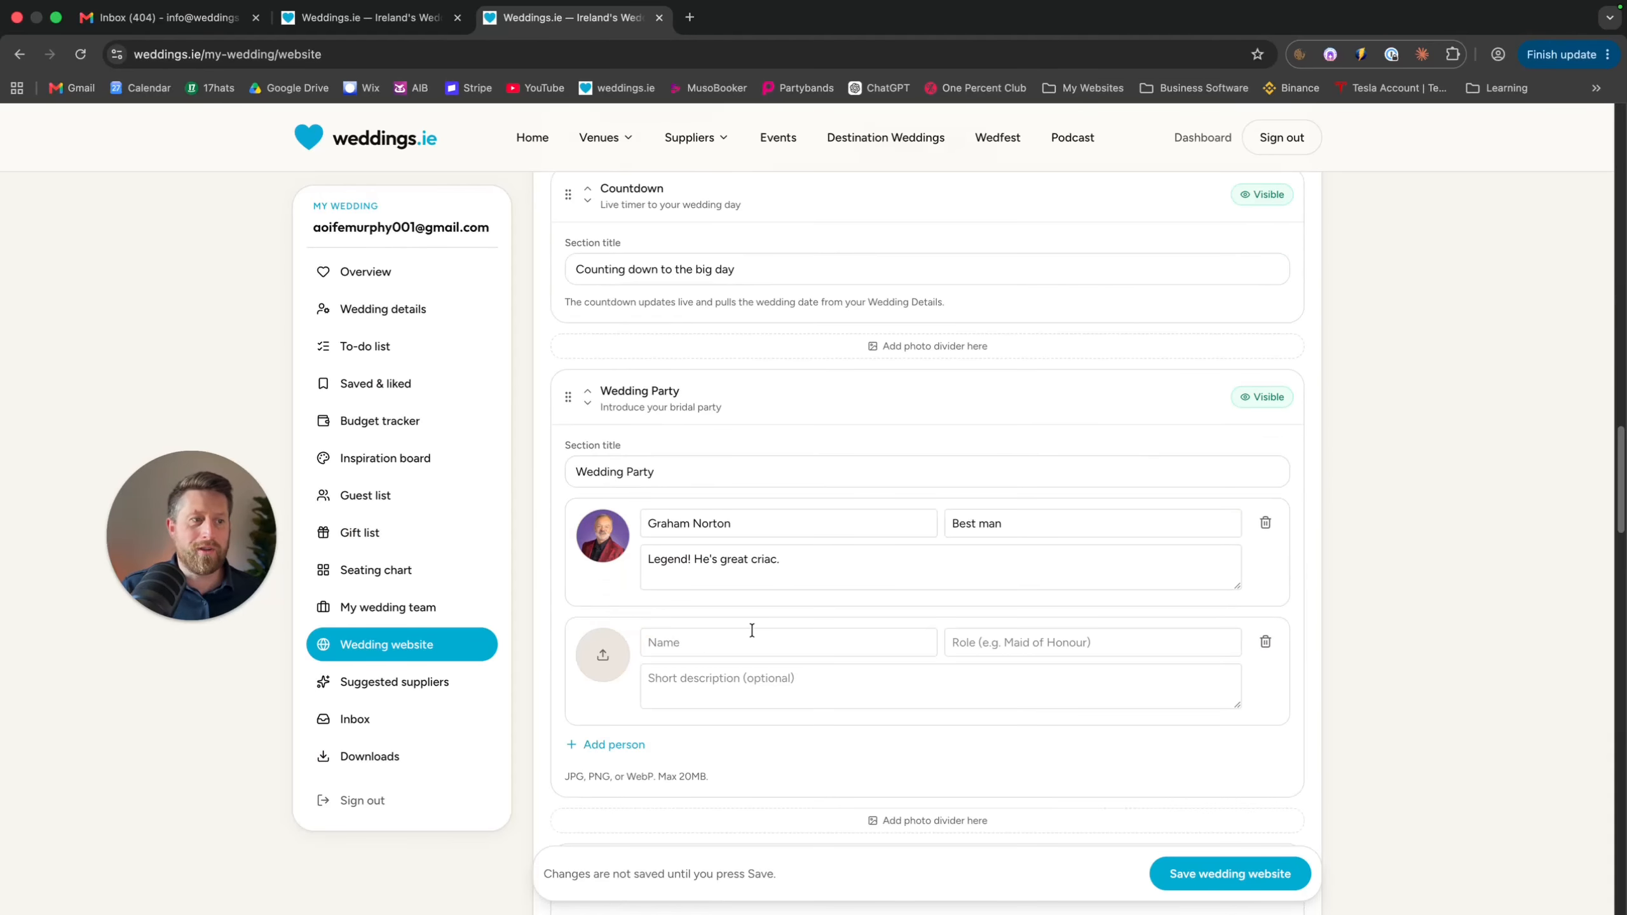
{"action": "left_click", "coordinate": [750, 643]}
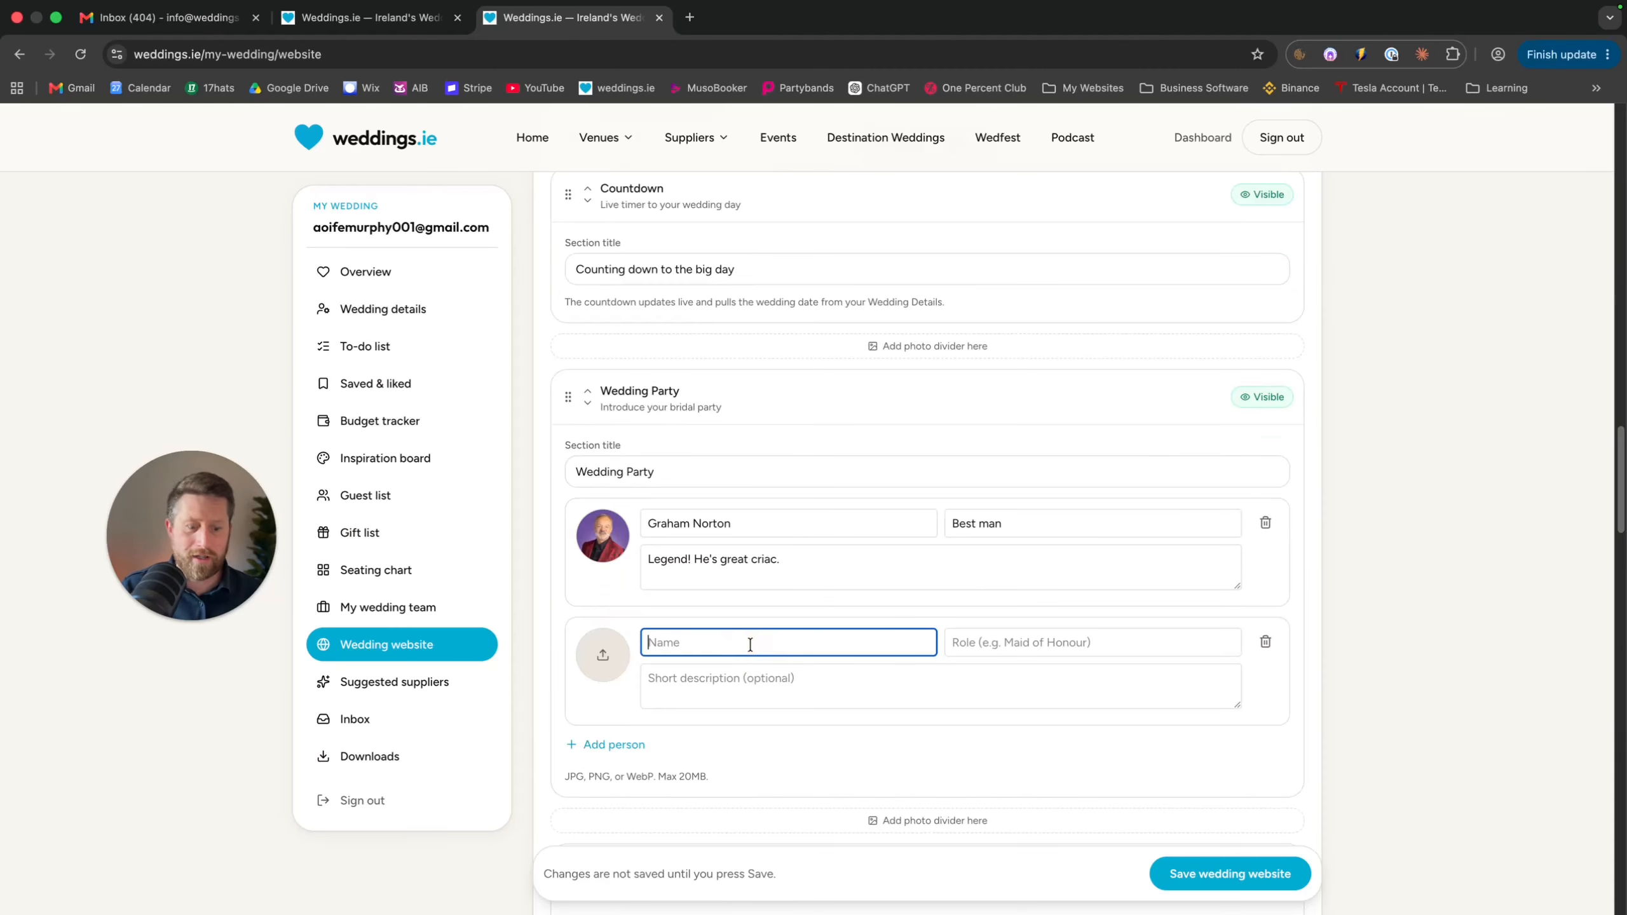
{"action": "type", "text": "Aoife"}
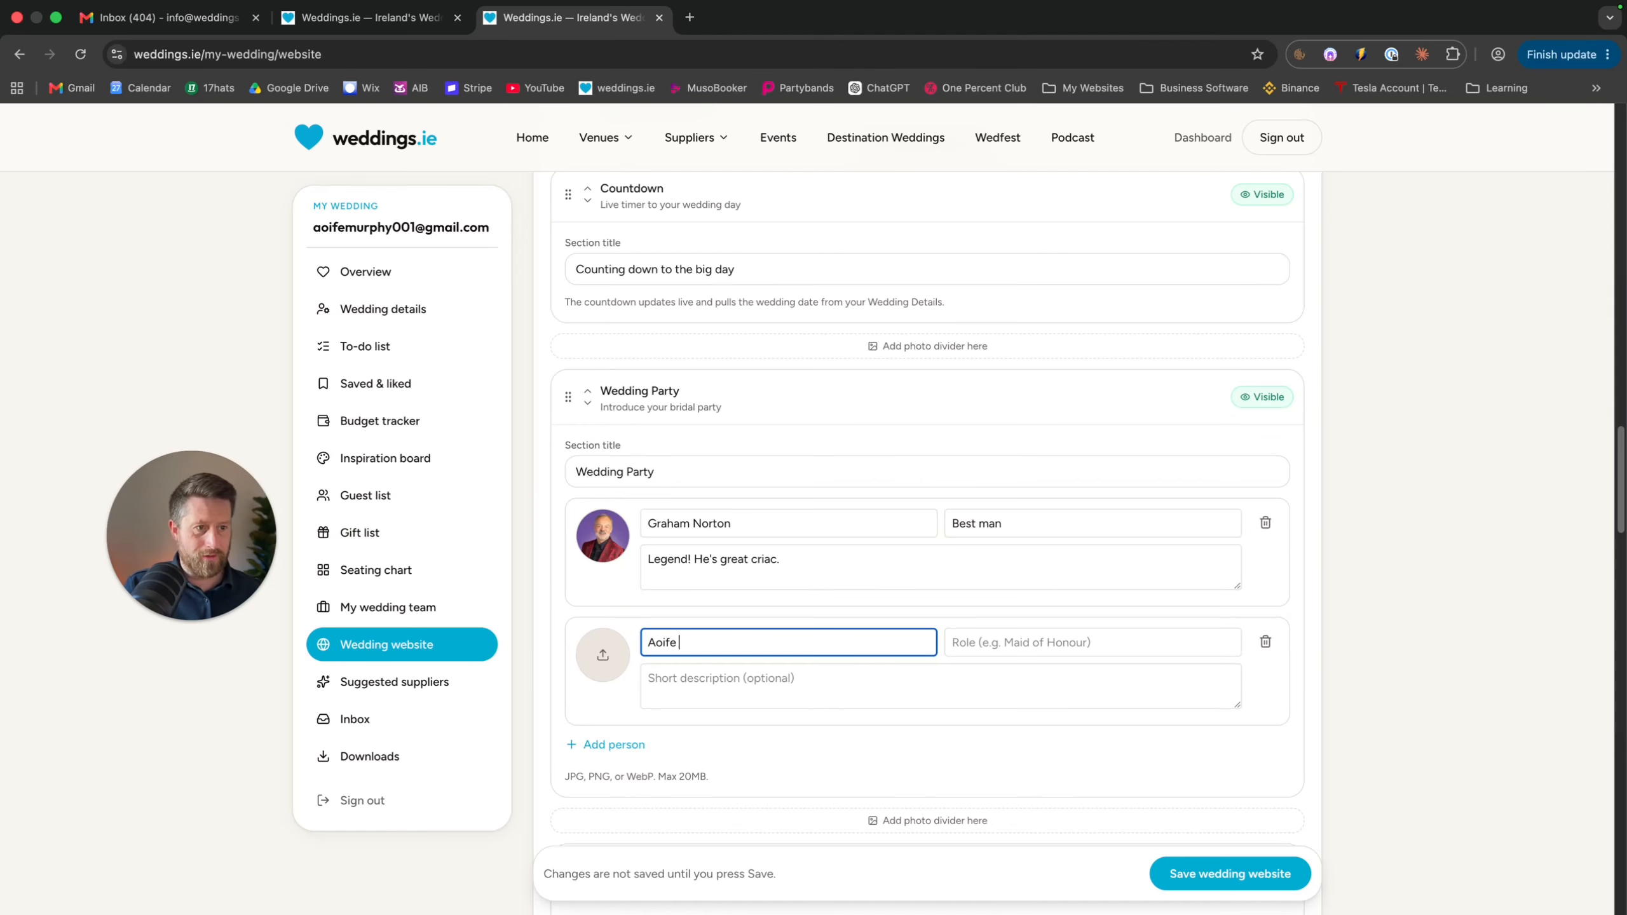
{"action": "key", "text": "Tab"}
{"action": "type", "text": "M"}
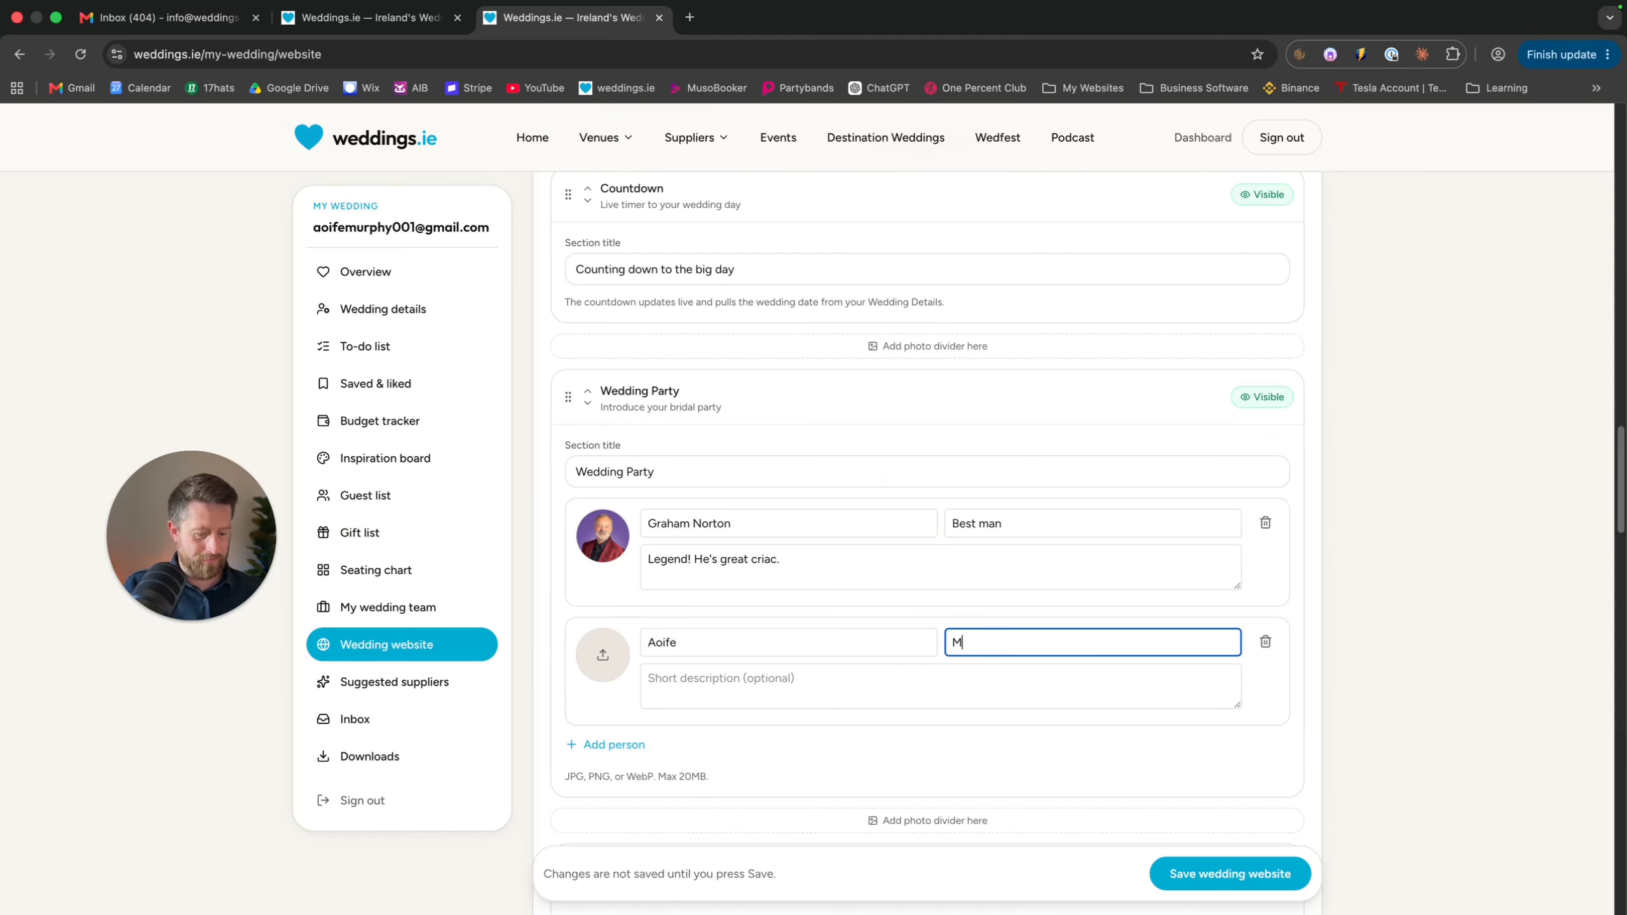
{"action": "type", "text": "aid of Honour"}
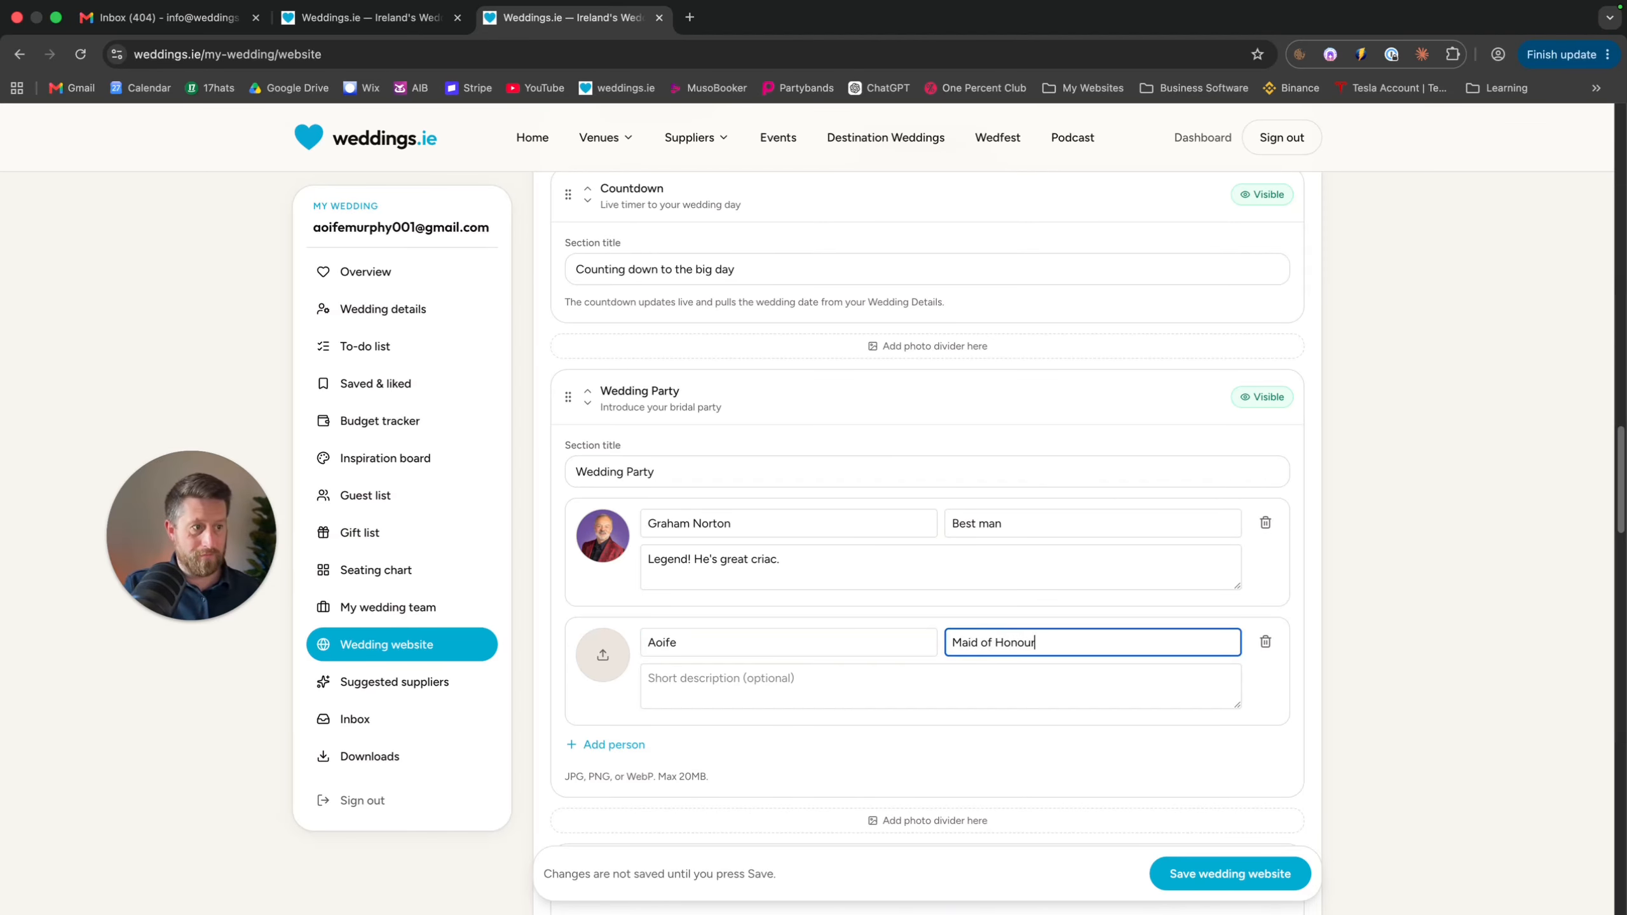
{"action": "key", "text": "Tab"}
{"action": "scroll", "coordinate": [709, 709], "scroll_direction": "down", "scroll_amount": 8}
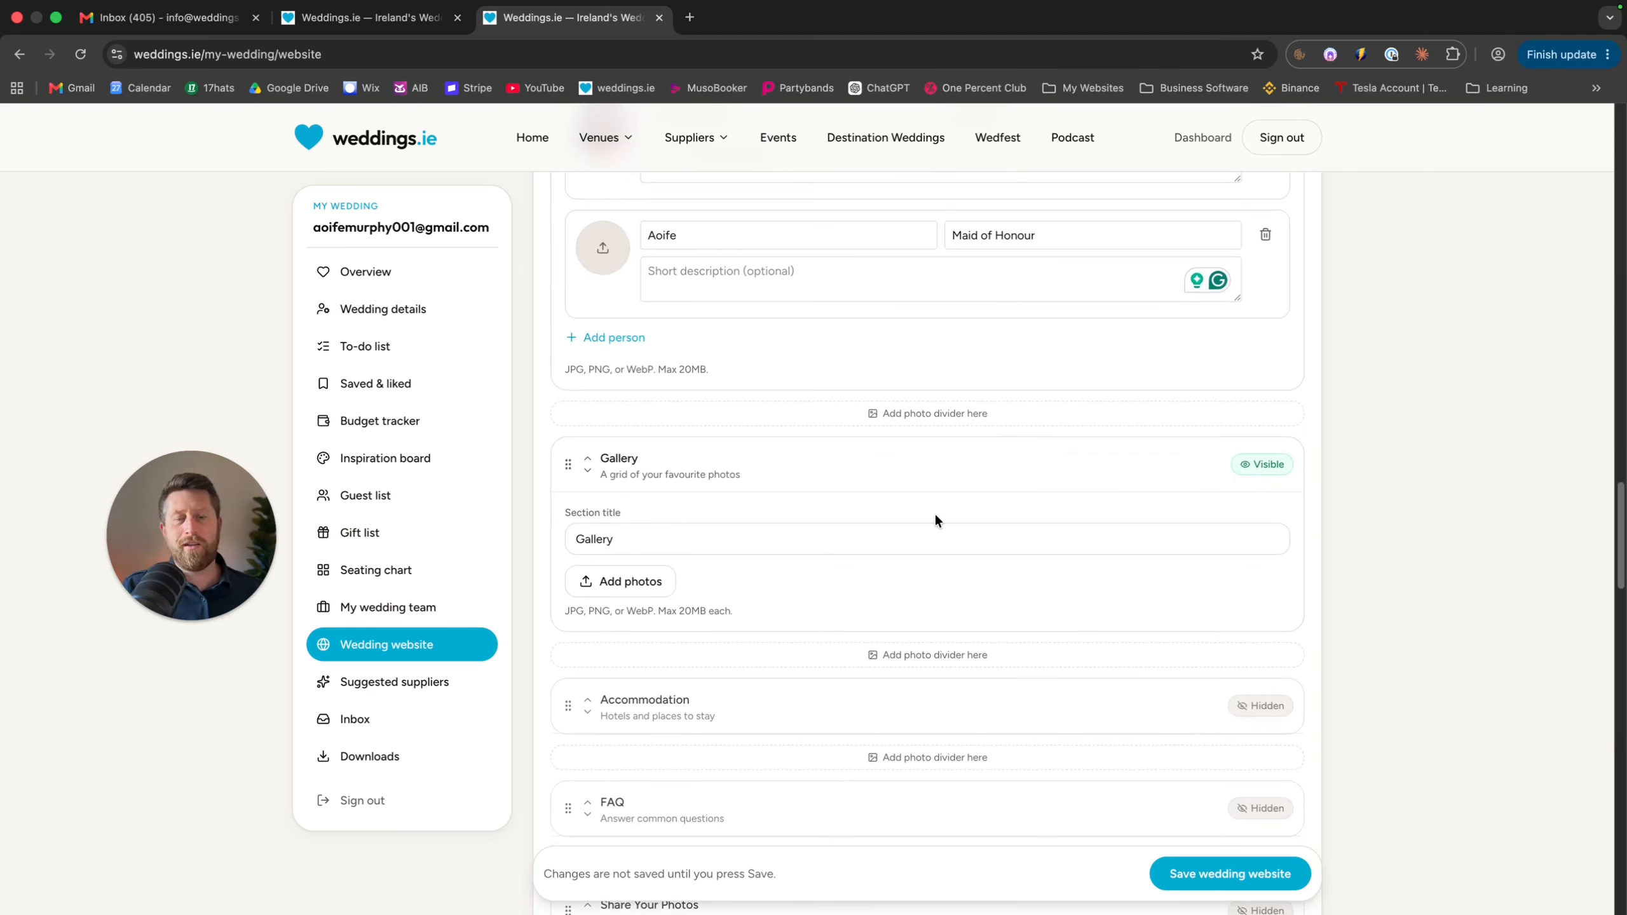
Upload three photos to the Gallery section
{"action": "left_click", "coordinate": [612, 581]}
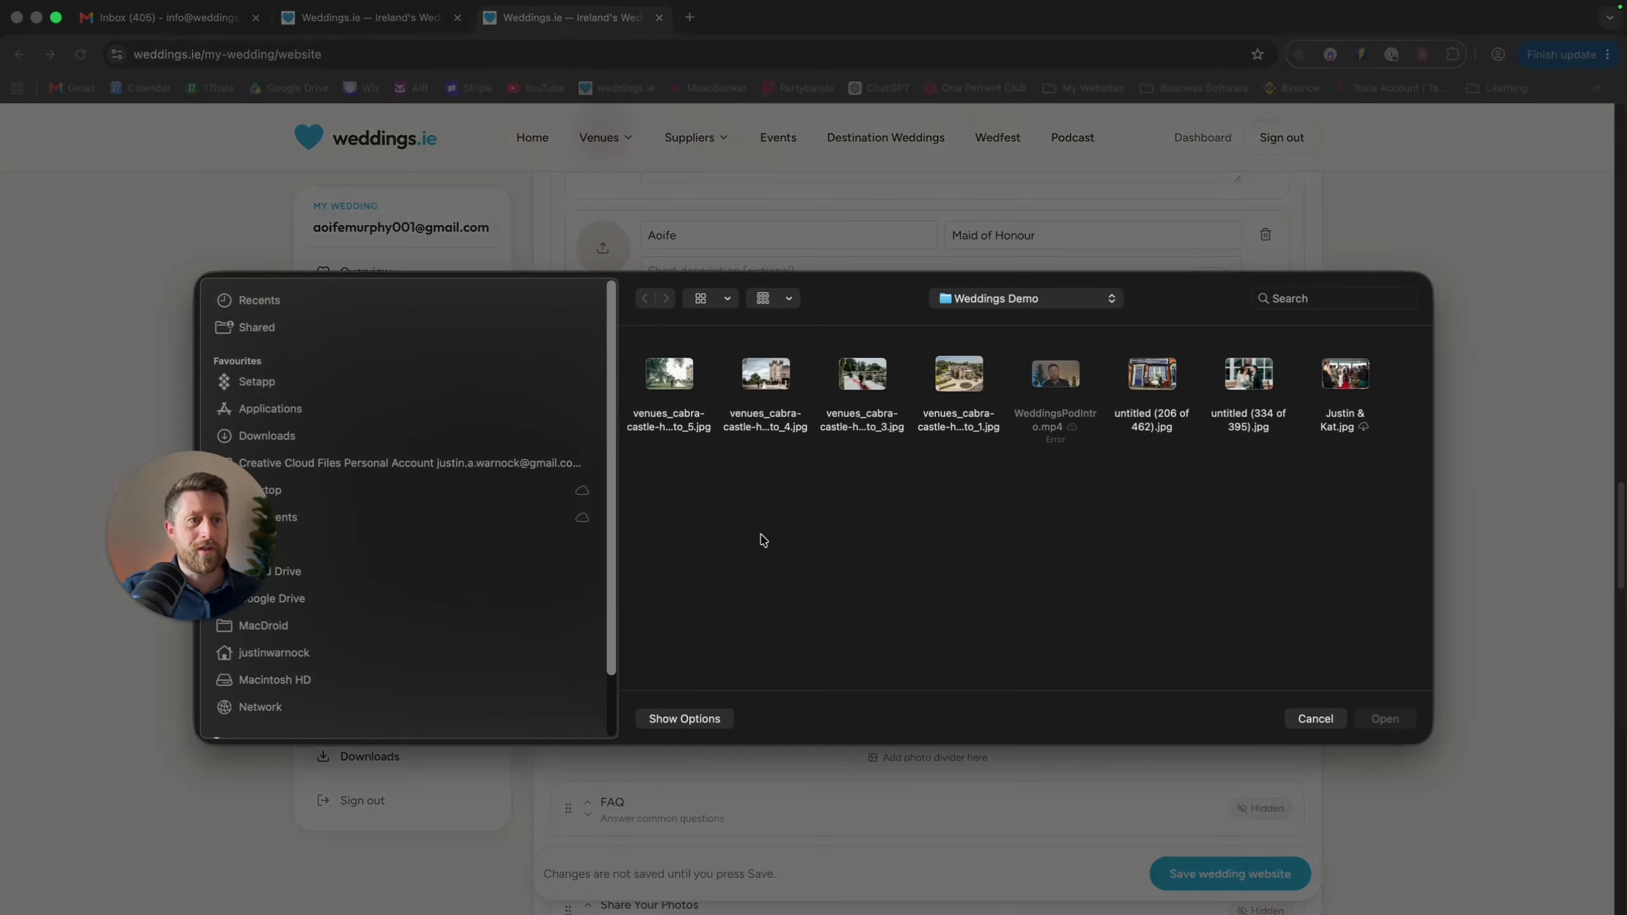
{"action": "left_click", "coordinate": [1153, 375]}
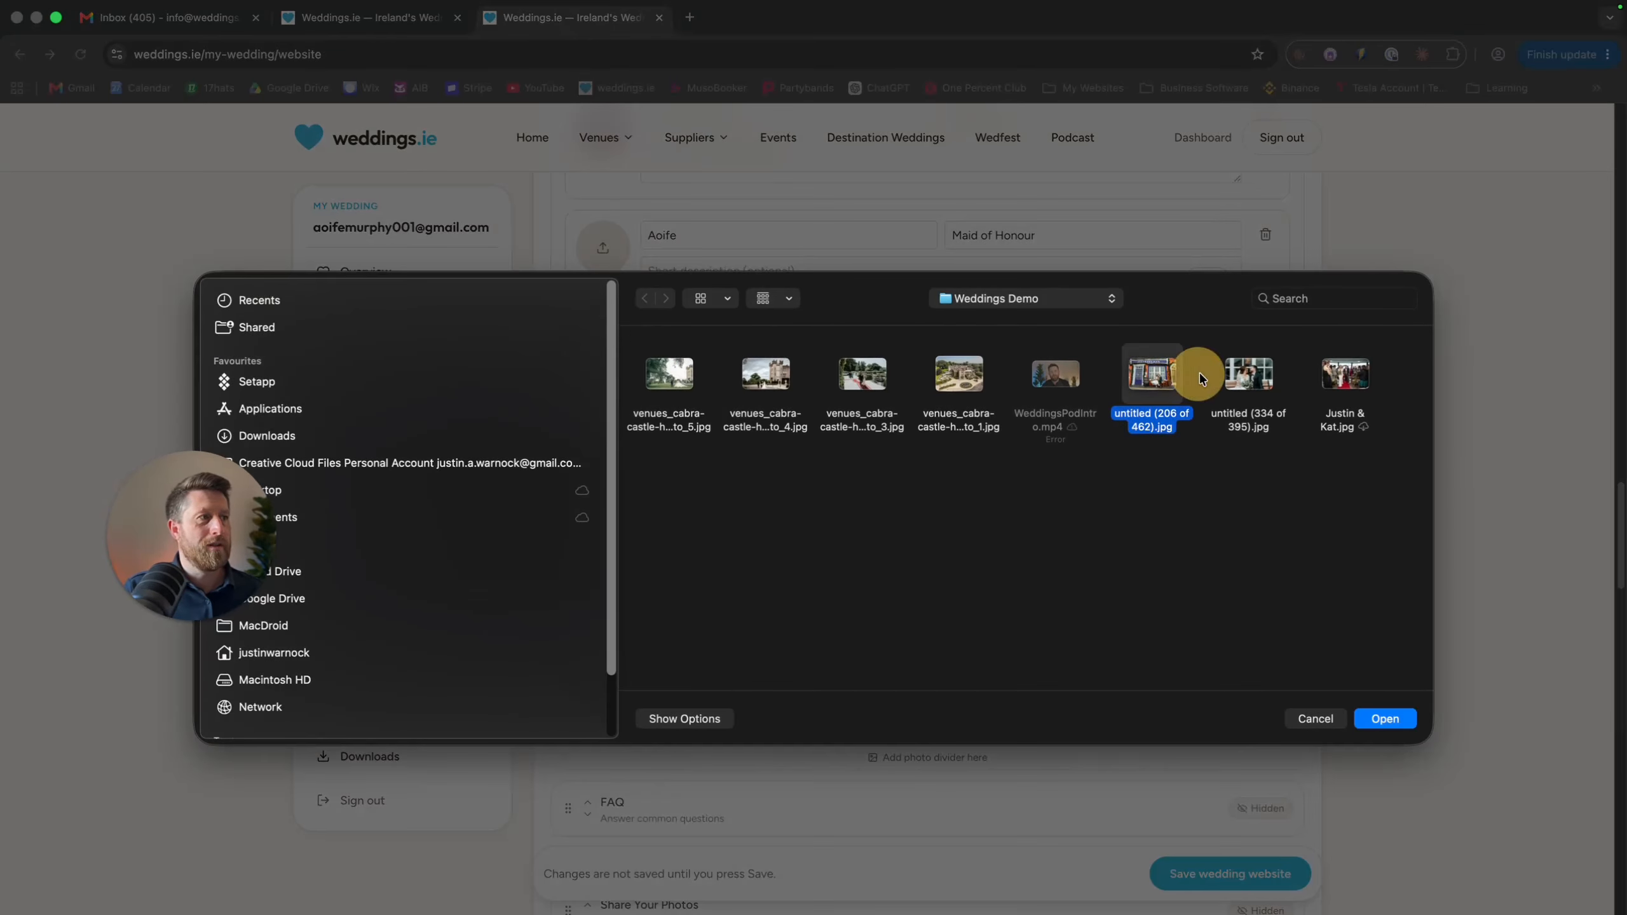
{"action": "left_click", "coordinate": [1250, 382], "text": "super"}
{"action": "left_click", "coordinate": [1324, 382], "text": "super"}
{"action": "left_click", "coordinate": [1384, 716]}
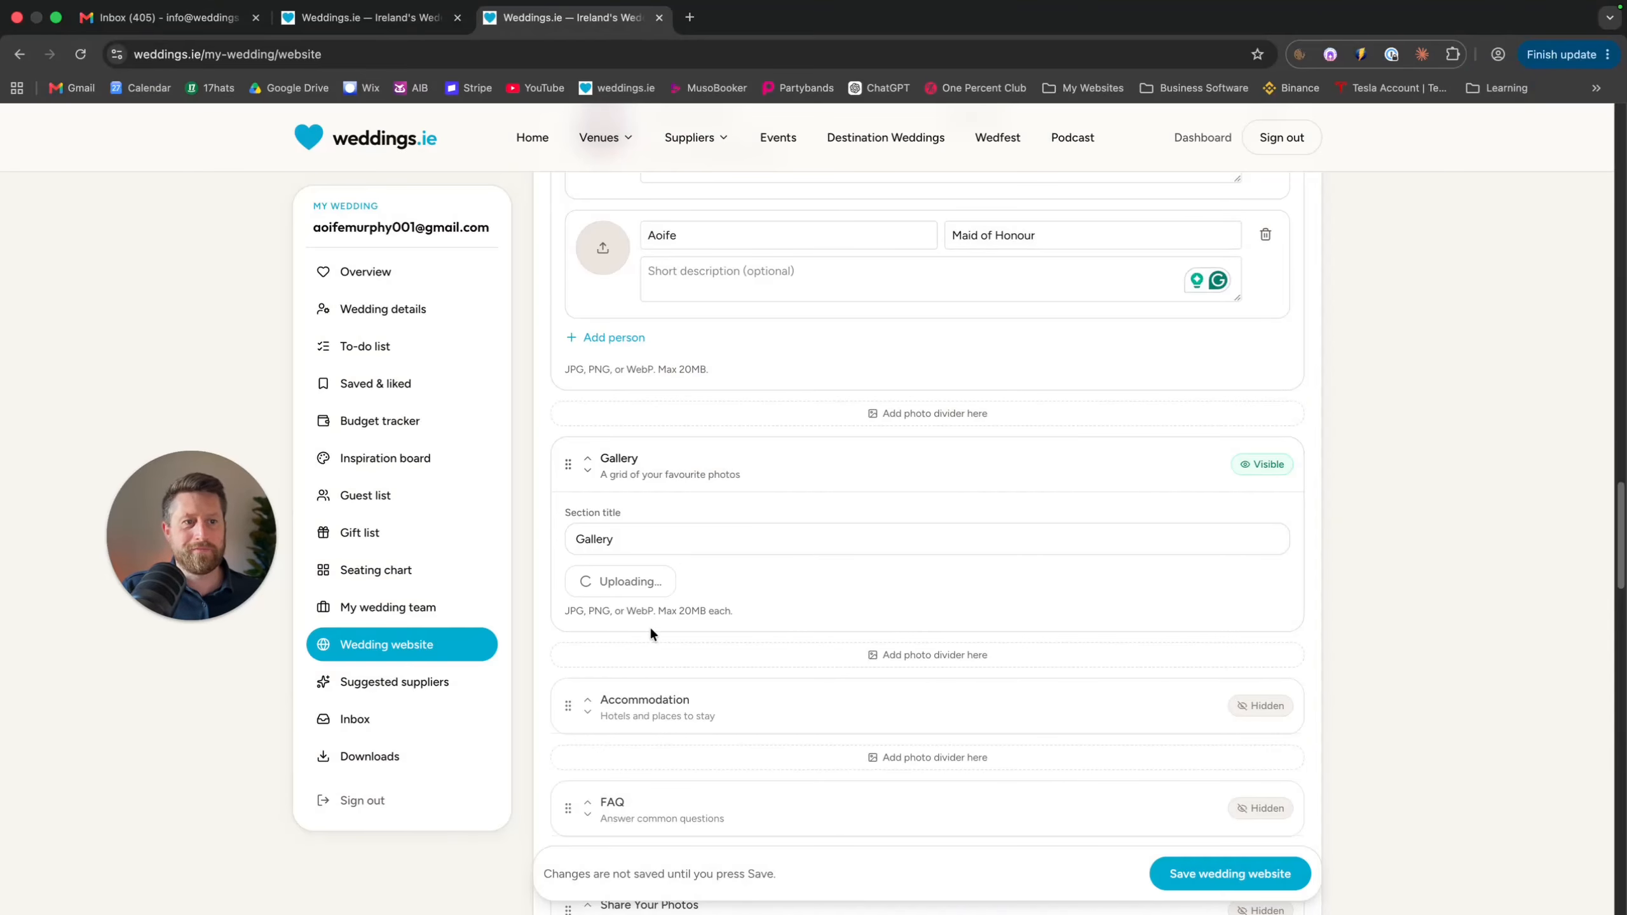
Step through the three photo captions and make the Where to Stay Accommodation section visible
{"action": "scroll", "coordinate": [652, 631], "scroll_direction": "down", "scroll_amount": 3}
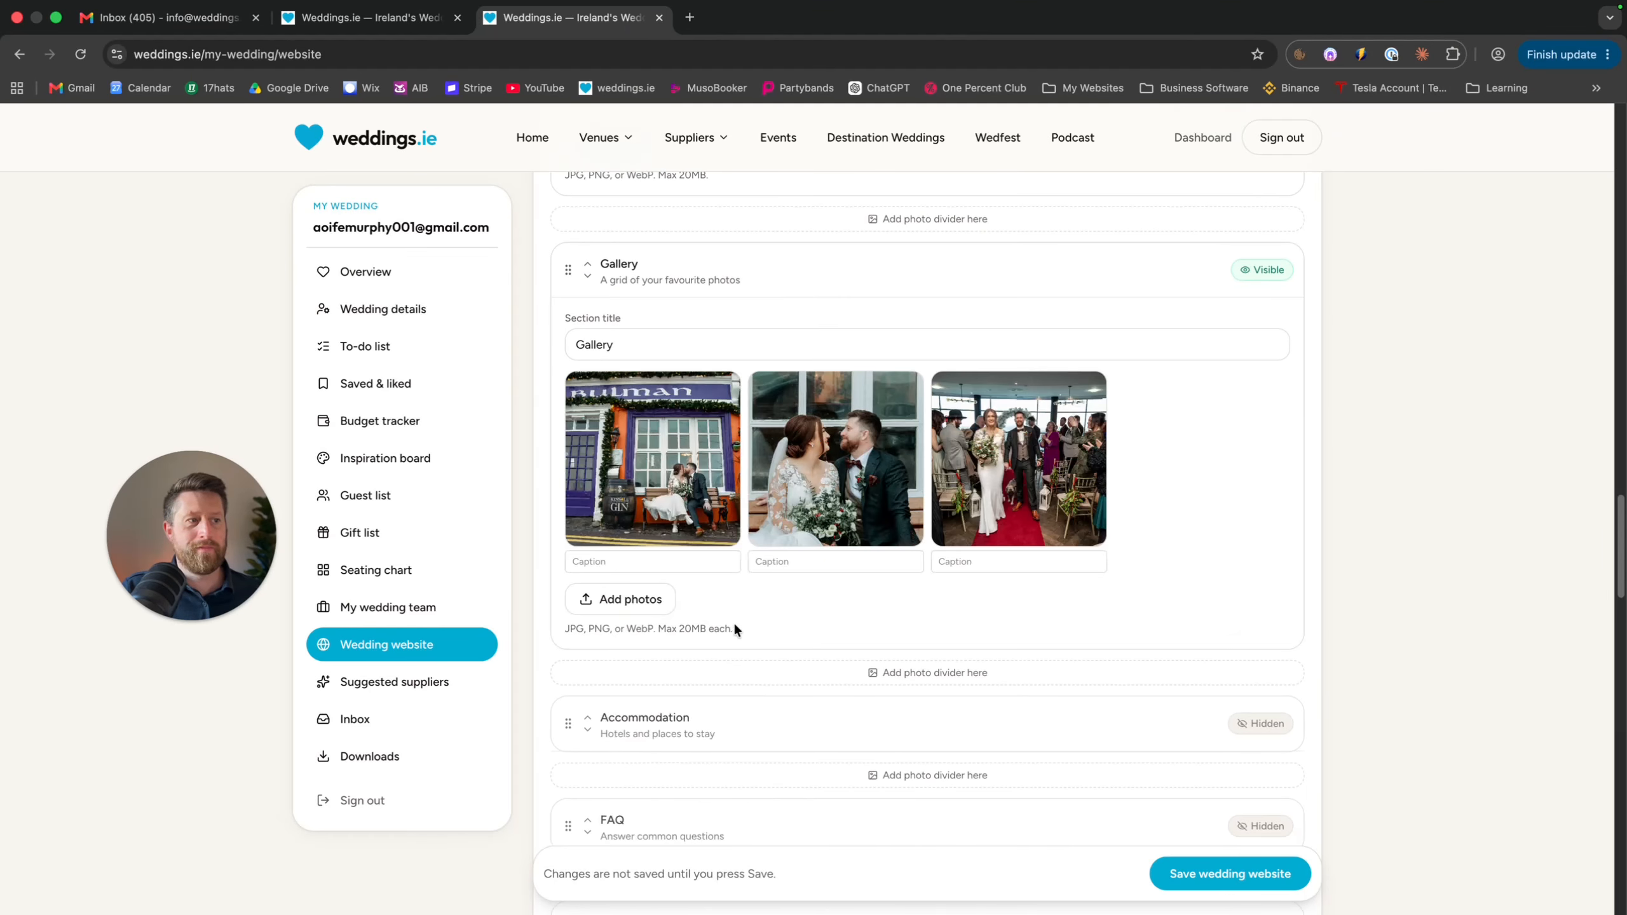
{"action": "scroll", "coordinate": [733, 620], "scroll_direction": "down", "scroll_amount": 1}
{"action": "left_click", "coordinate": [666, 472]}
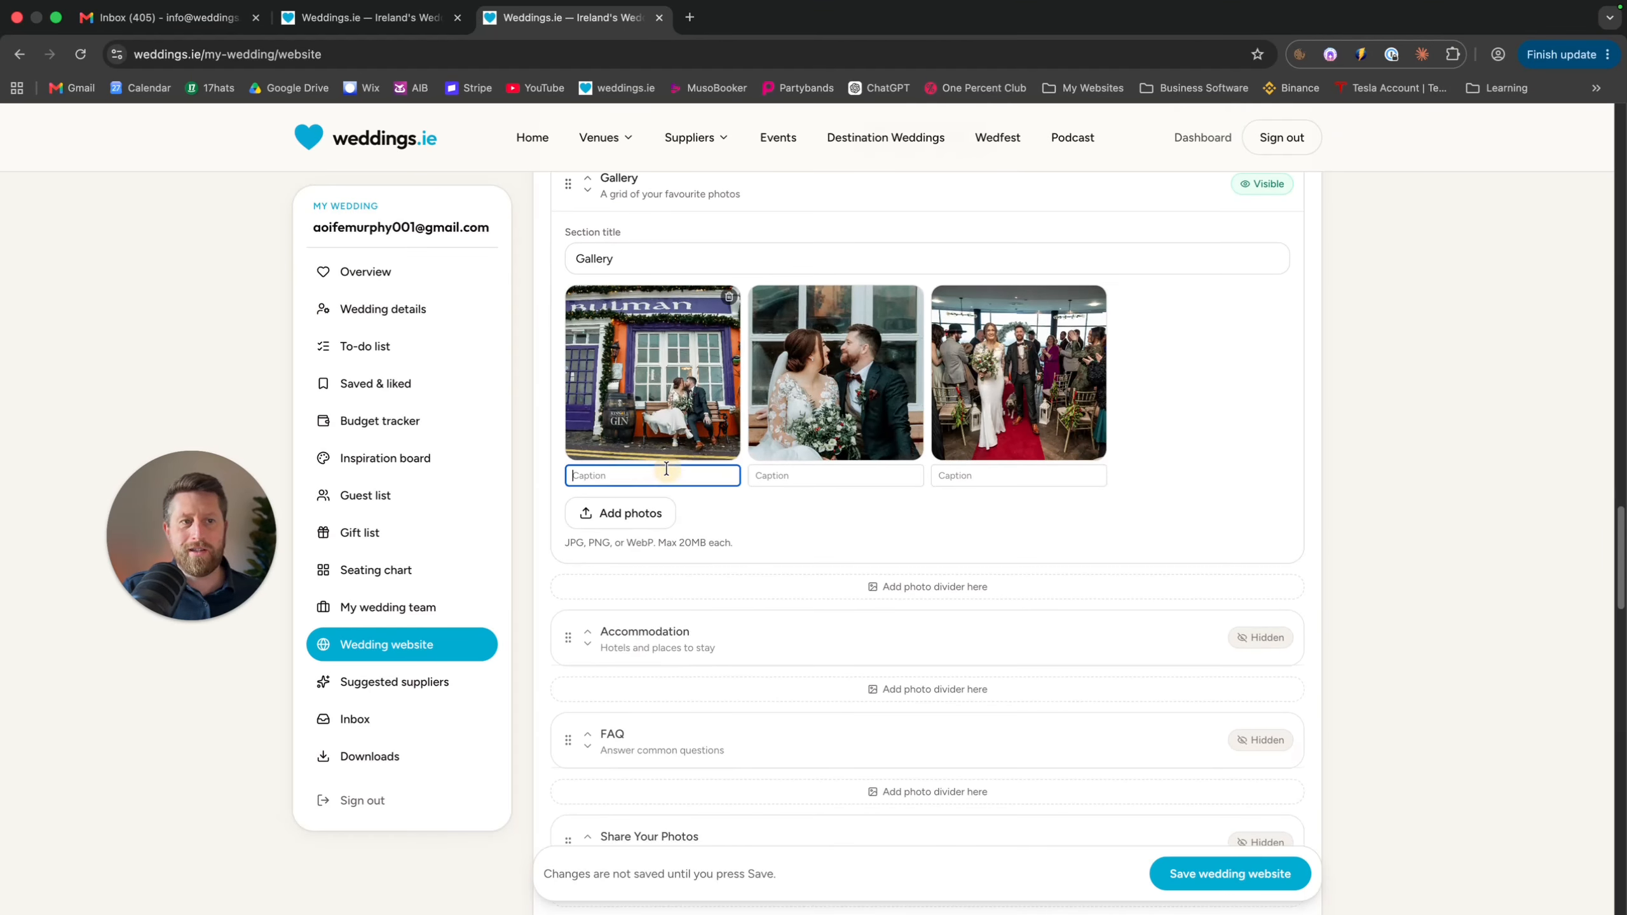
{"action": "left_click", "coordinate": [800, 475]}
{"action": "left_click", "coordinate": [970, 475]}
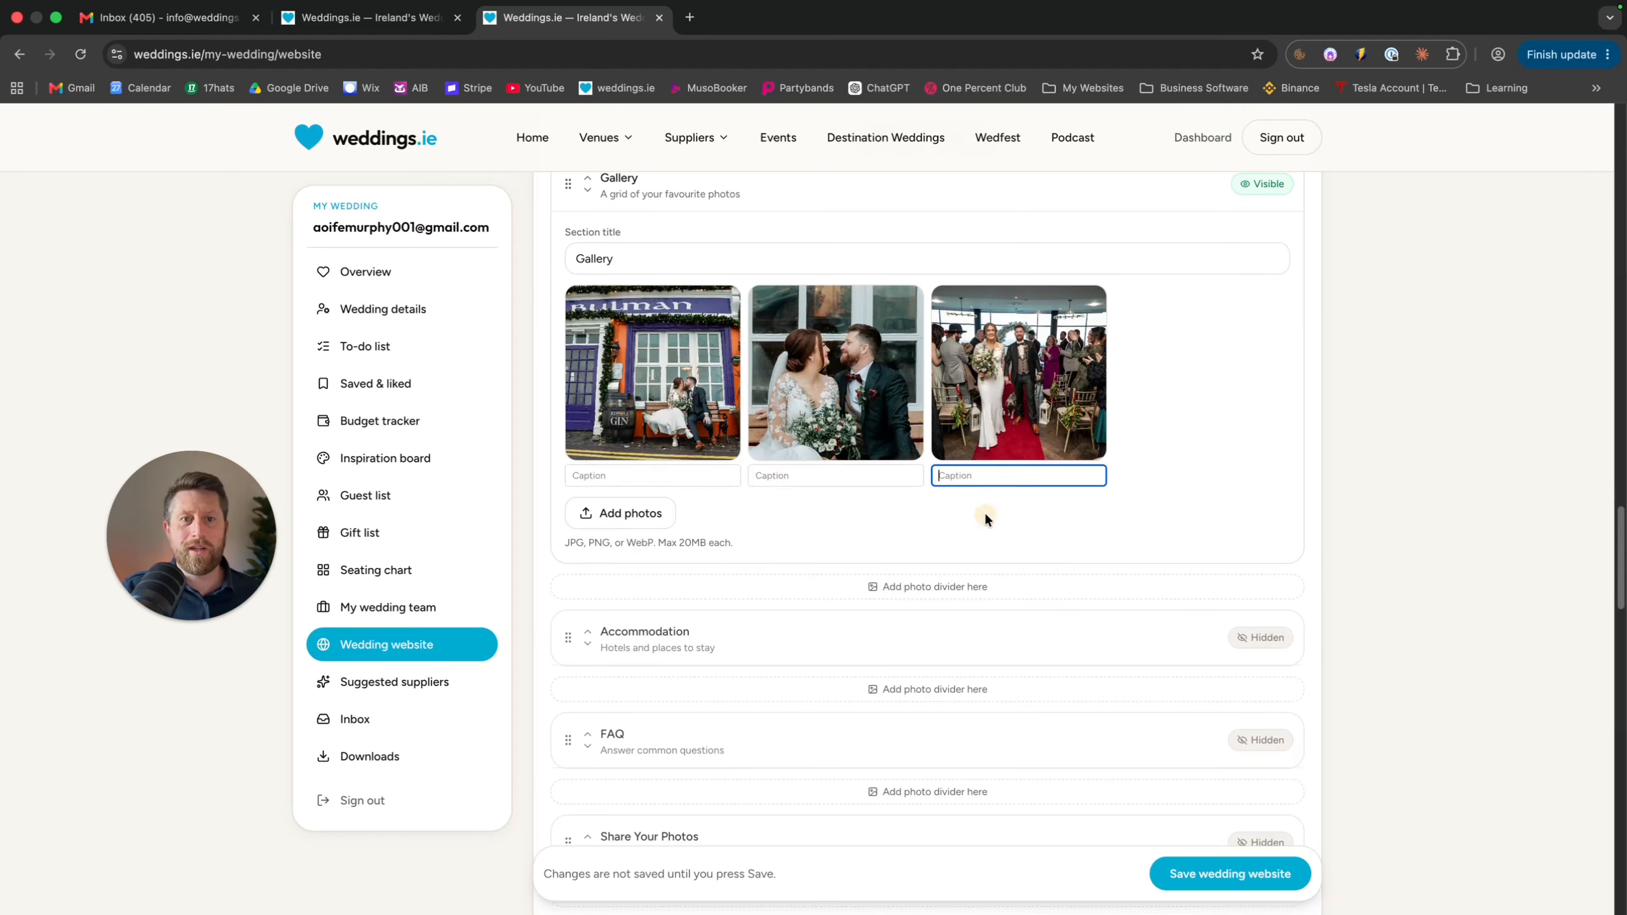
{"action": "scroll", "coordinate": [980, 519], "scroll_direction": "down", "scroll_amount": 1}
{"action": "left_click", "coordinate": [986, 601]}
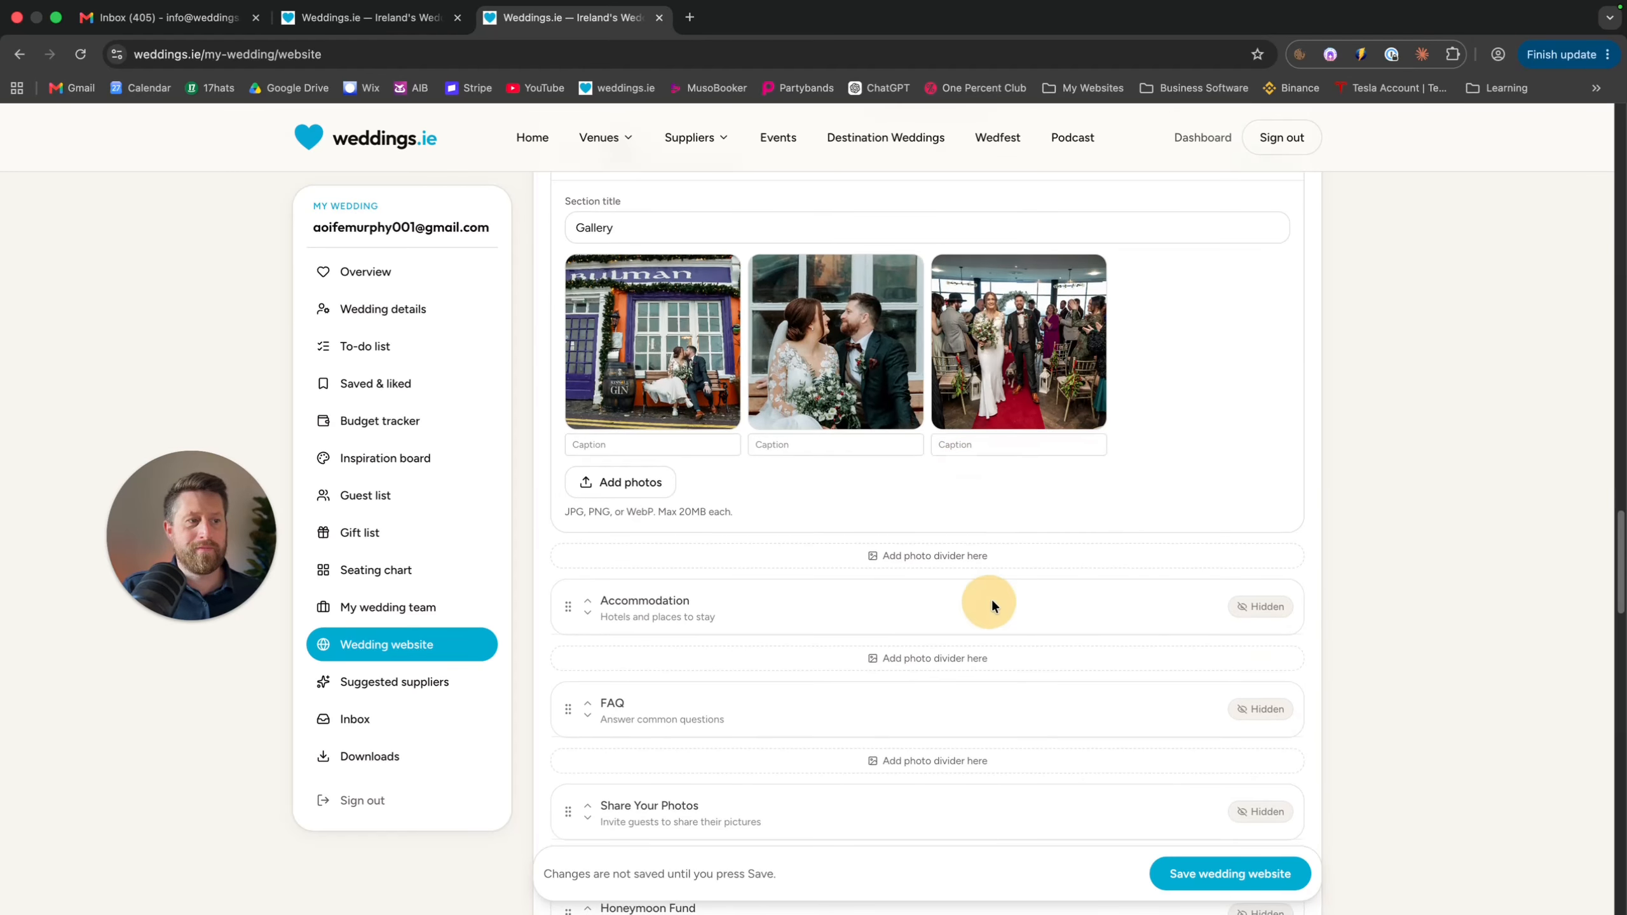
{"action": "left_click", "coordinate": [1259, 606]}
Switch the FAQ section of the wedding website from Hidden to Visible
{"action": "scroll", "coordinate": [730, 683], "scroll_direction": "down", "scroll_amount": 5}
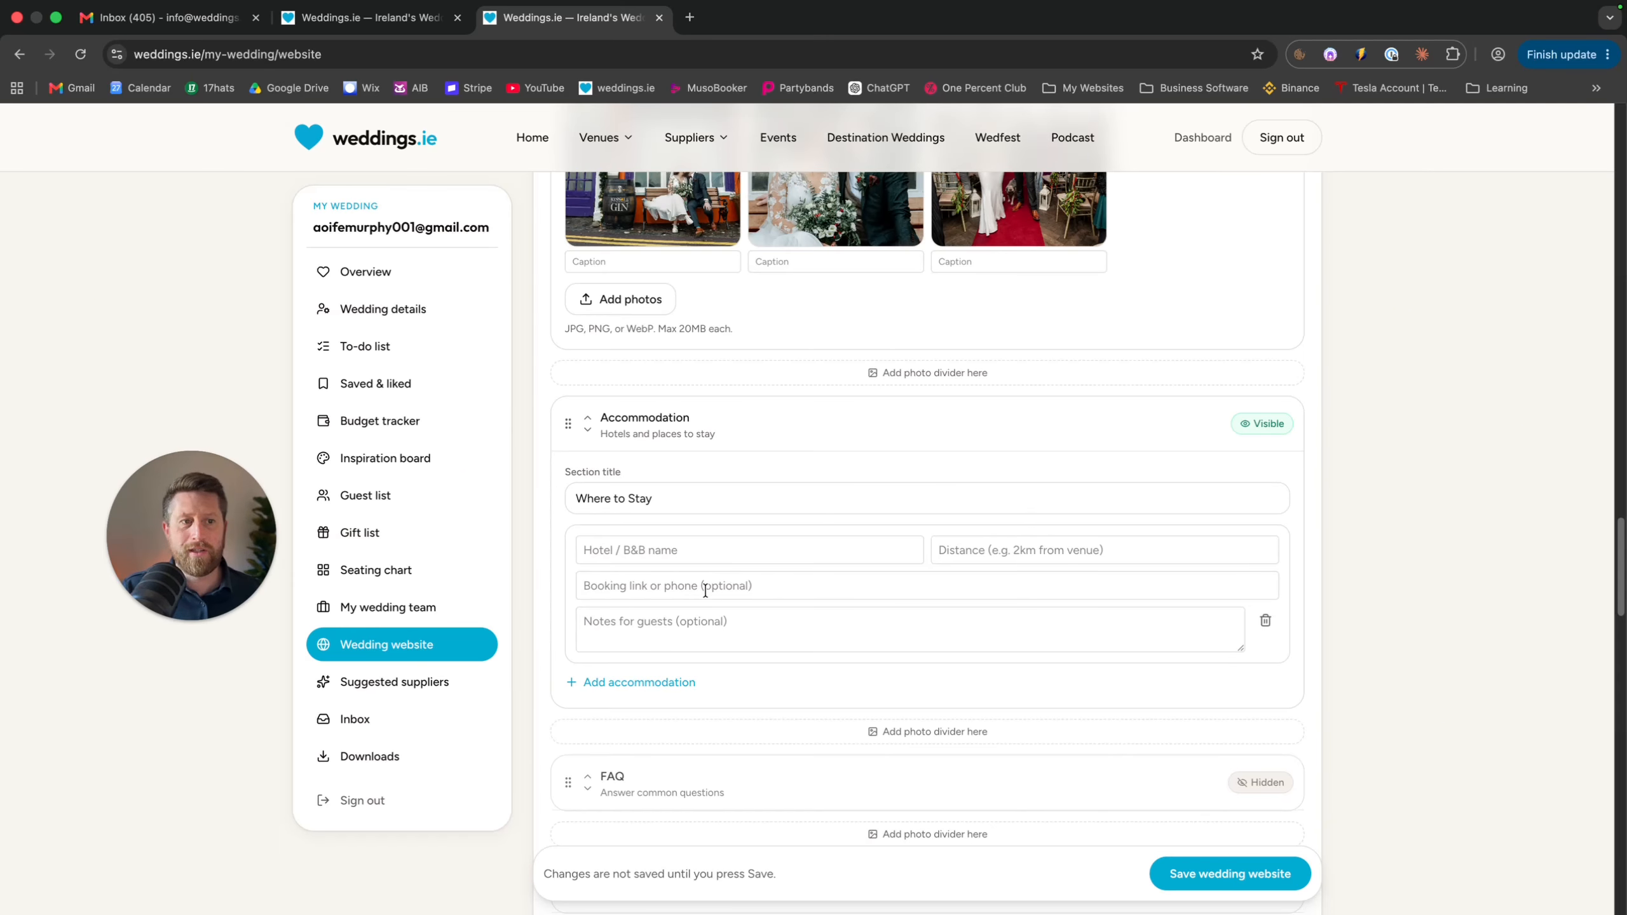
{"action": "left_click", "coordinate": [718, 582]}
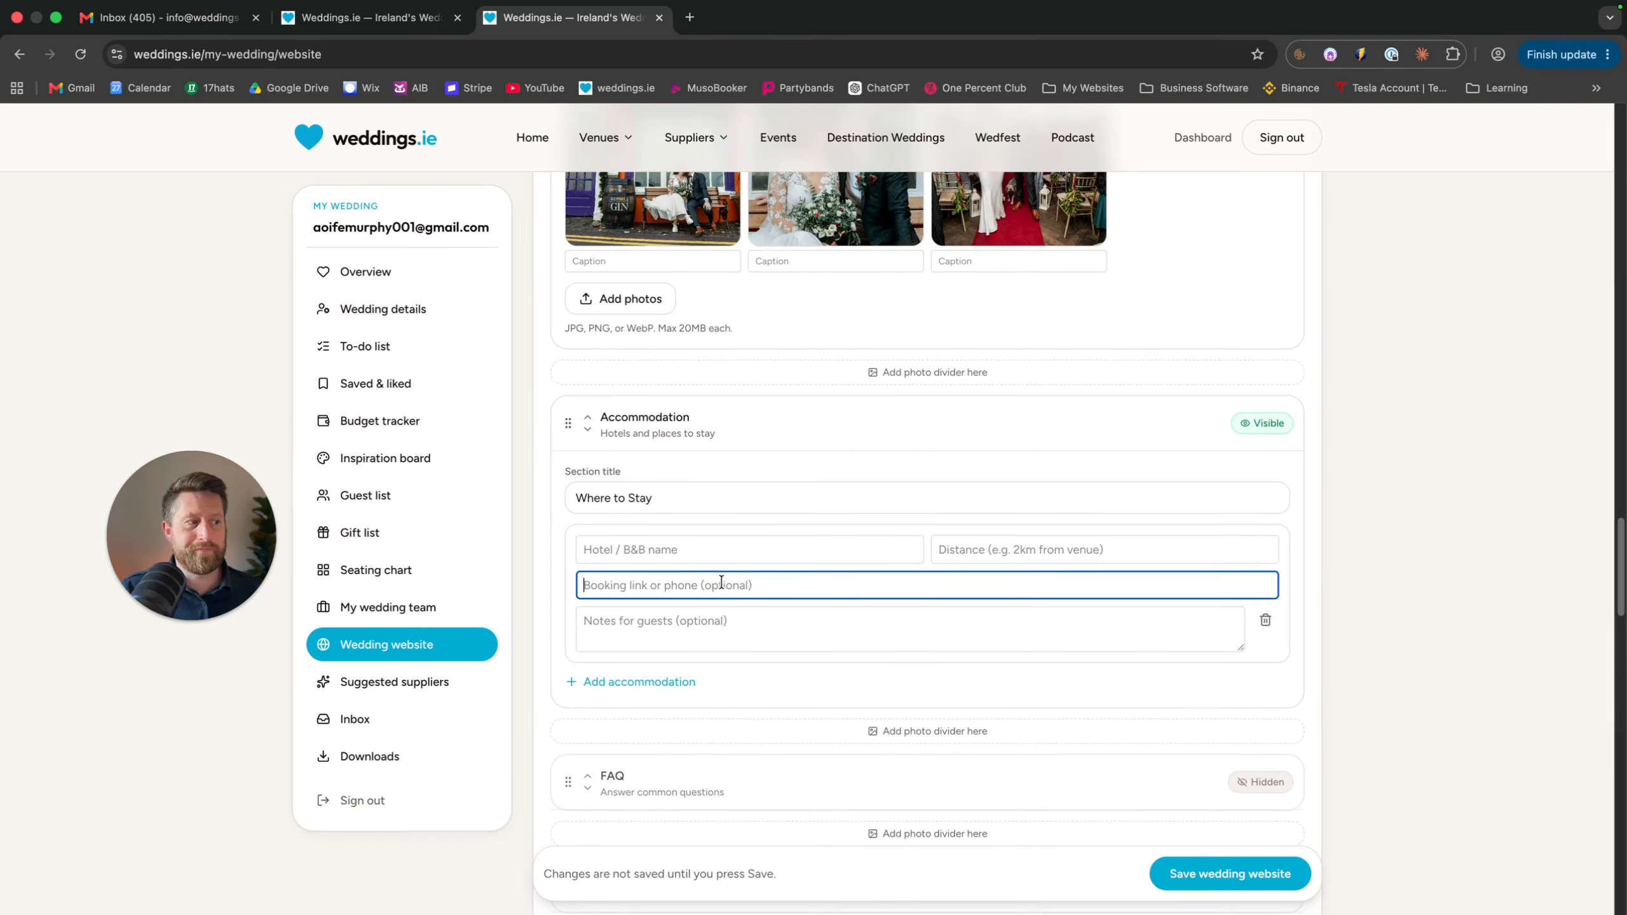
{"action": "scroll", "coordinate": [722, 582], "scroll_direction": "down", "scroll_amount": 3}
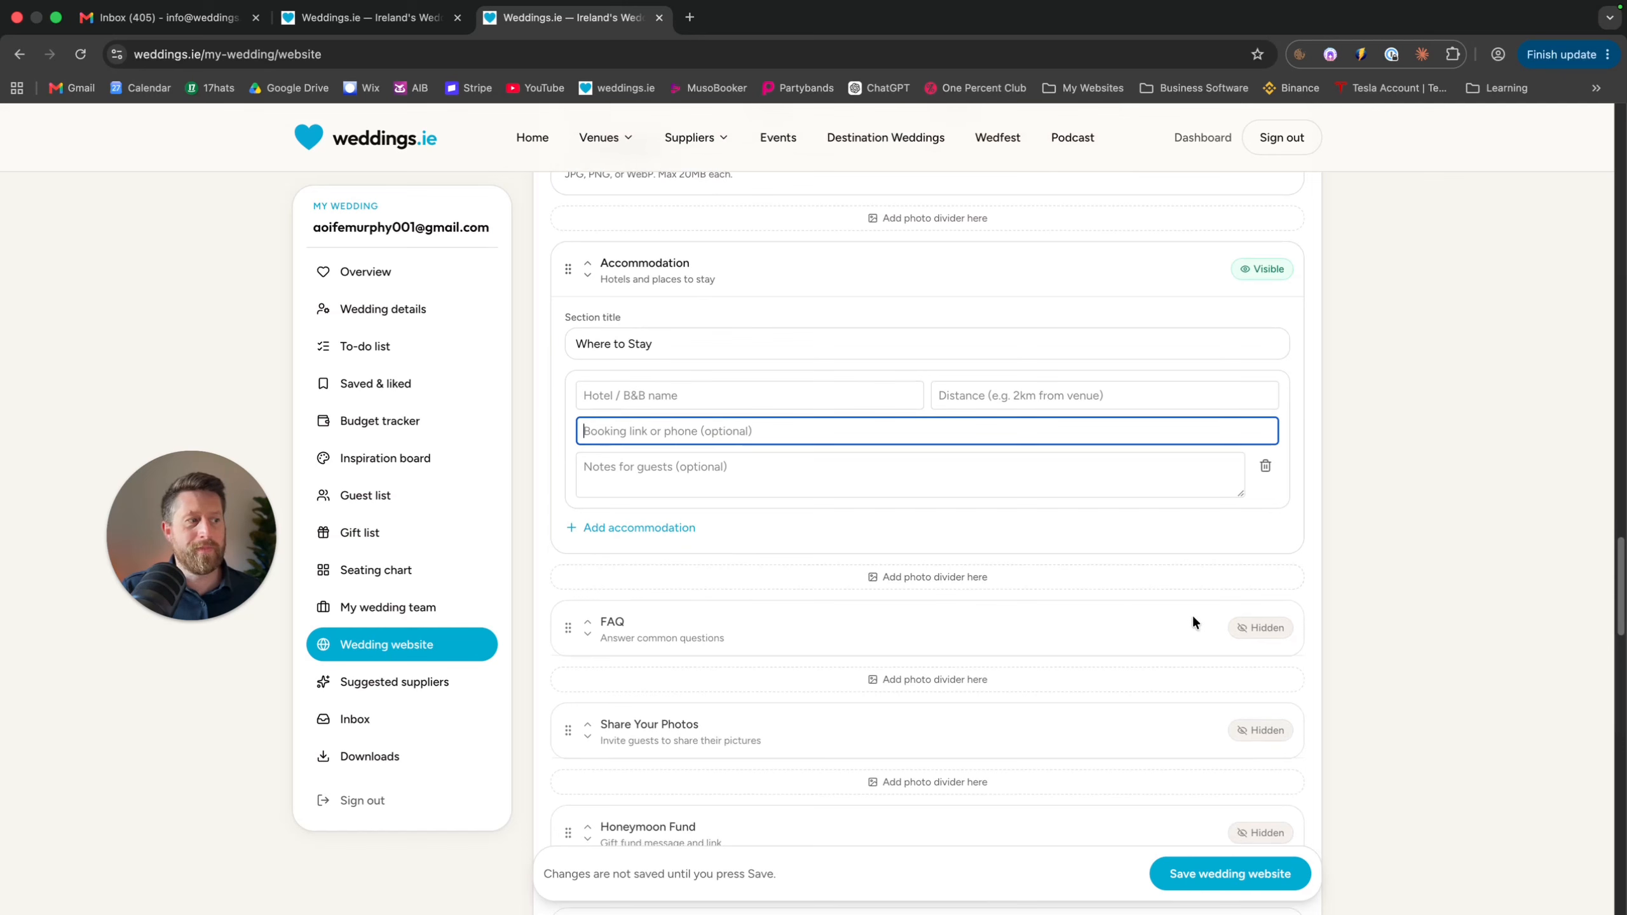
{"action": "left_click", "coordinate": [1252, 628]}
Make the Share Your Photos section visible so its Upload photos field shows
{"action": "scroll", "coordinate": [1012, 635], "scroll_direction": "down", "scroll_amount": 2}
{"action": "scroll", "coordinate": [1013, 643], "scroll_direction": "down", "scroll_amount": 2}
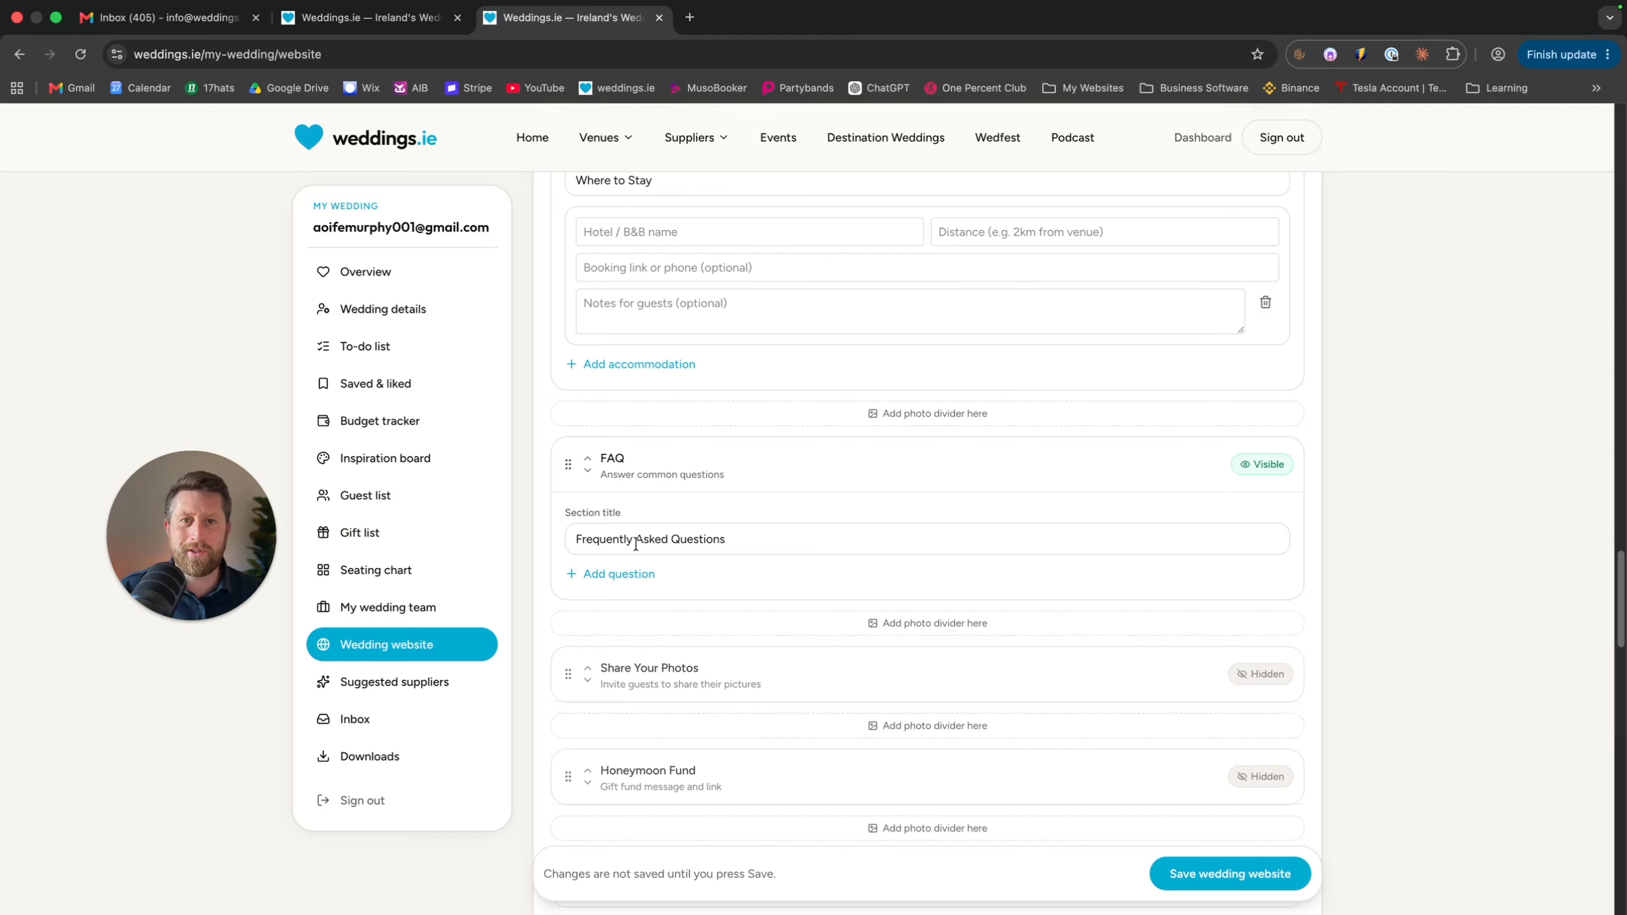
{"action": "scroll", "coordinate": [722, 468], "scroll_direction": "down", "scroll_amount": 3}
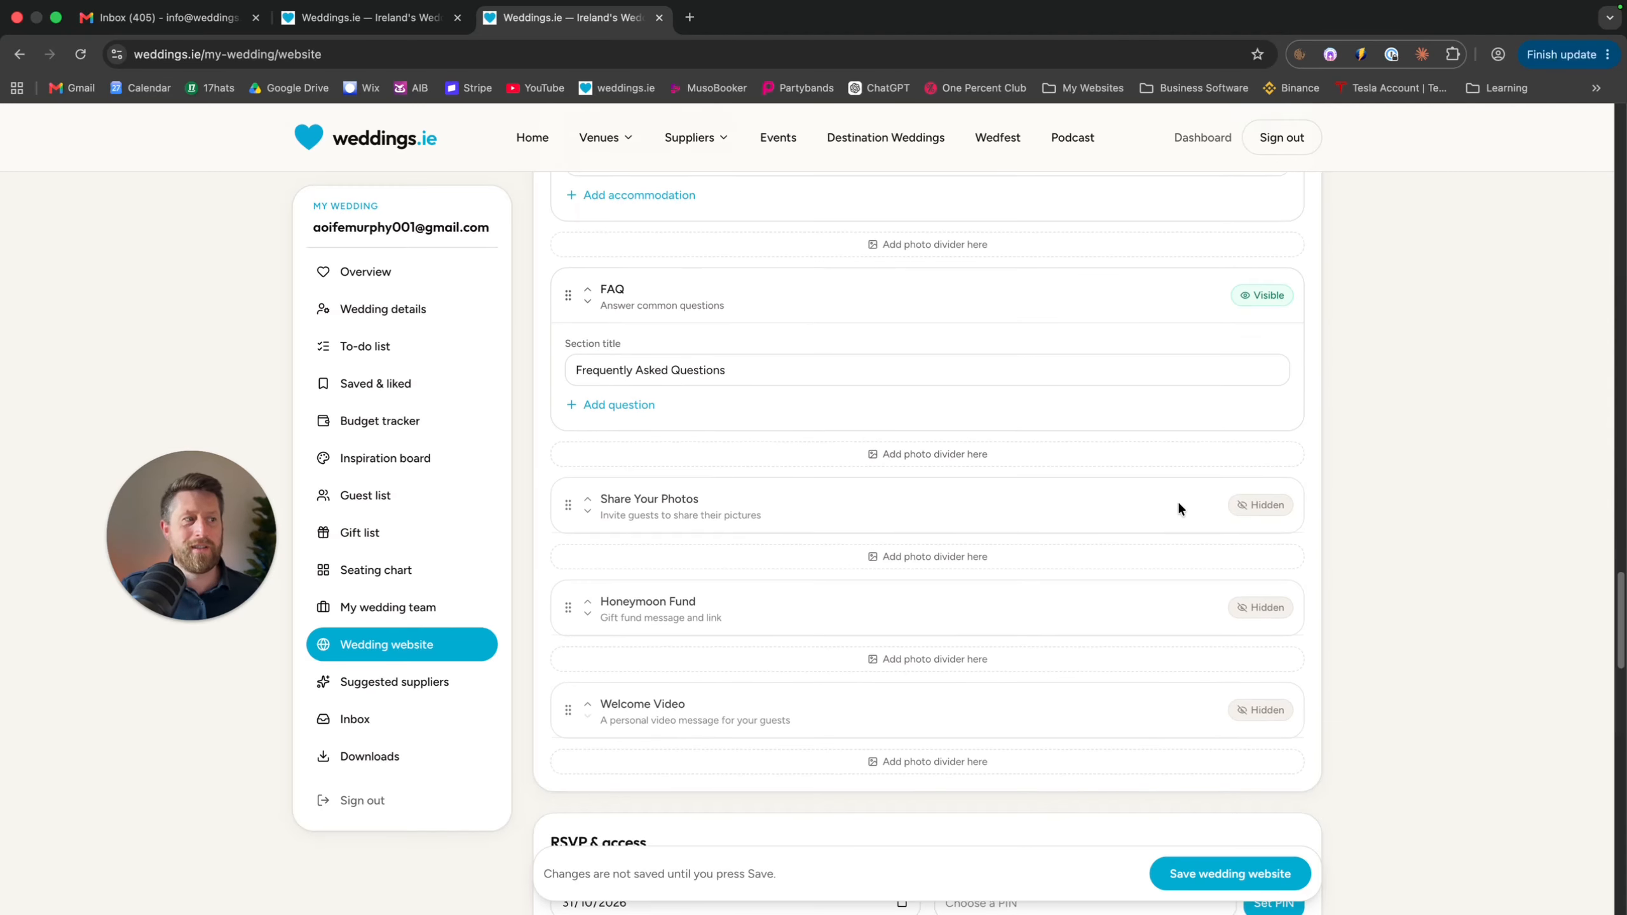
{"action": "left_click", "coordinate": [1260, 505]}
{"action": "scroll", "coordinate": [838, 550], "scroll_direction": "down", "scroll_amount": 1}
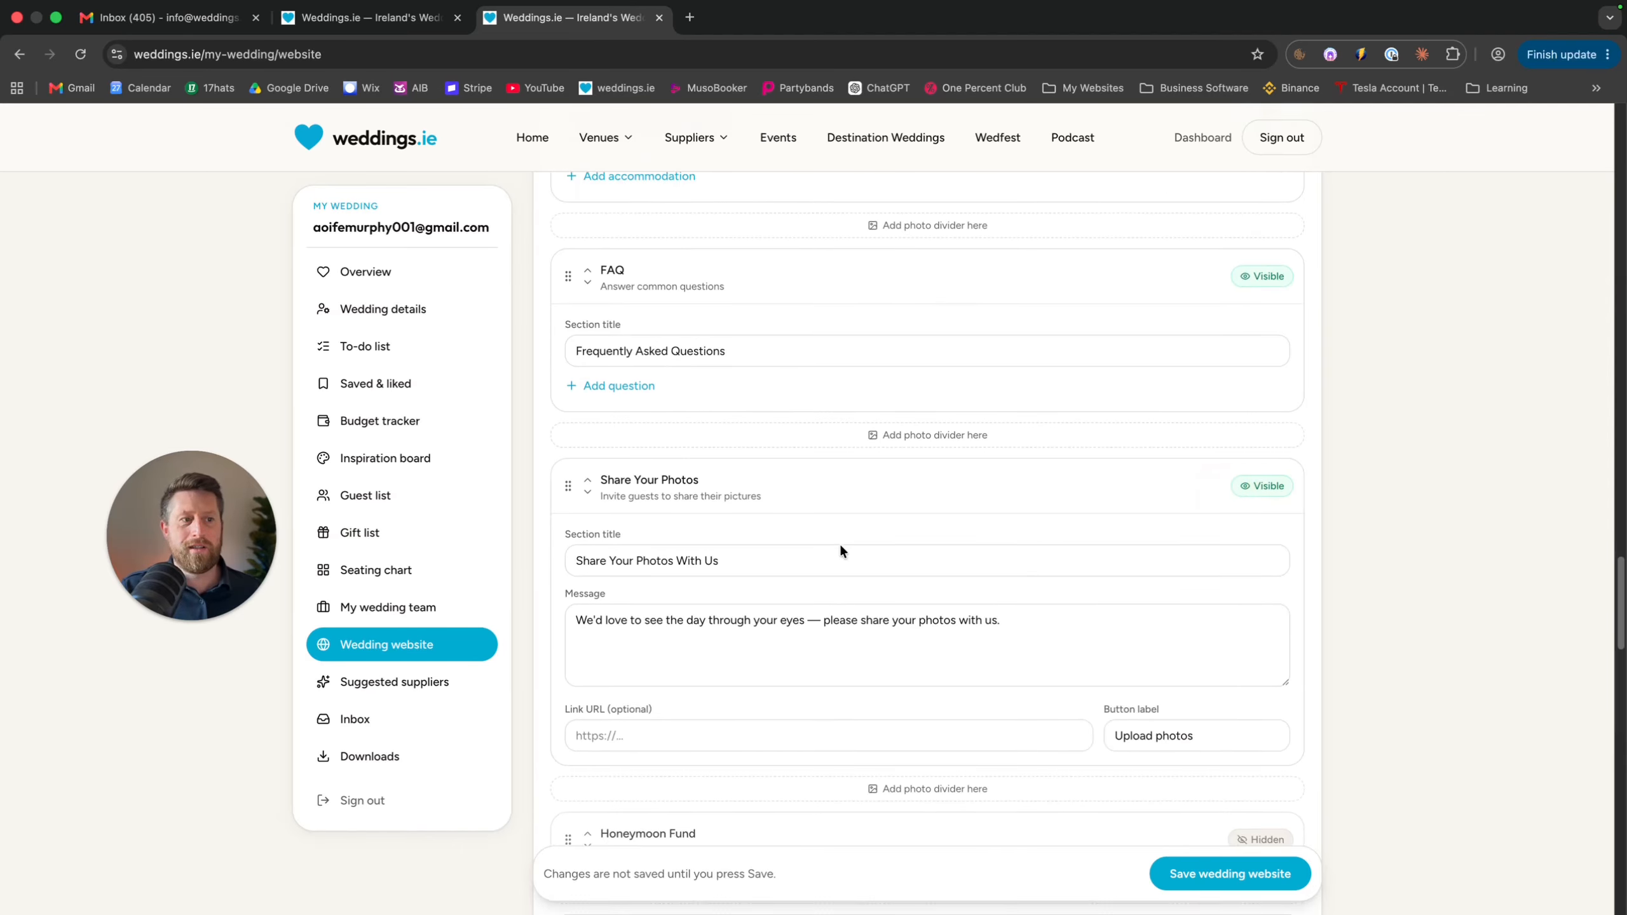
{"action": "scroll", "coordinate": [840, 550], "scroll_direction": "down", "scroll_amount": 1}
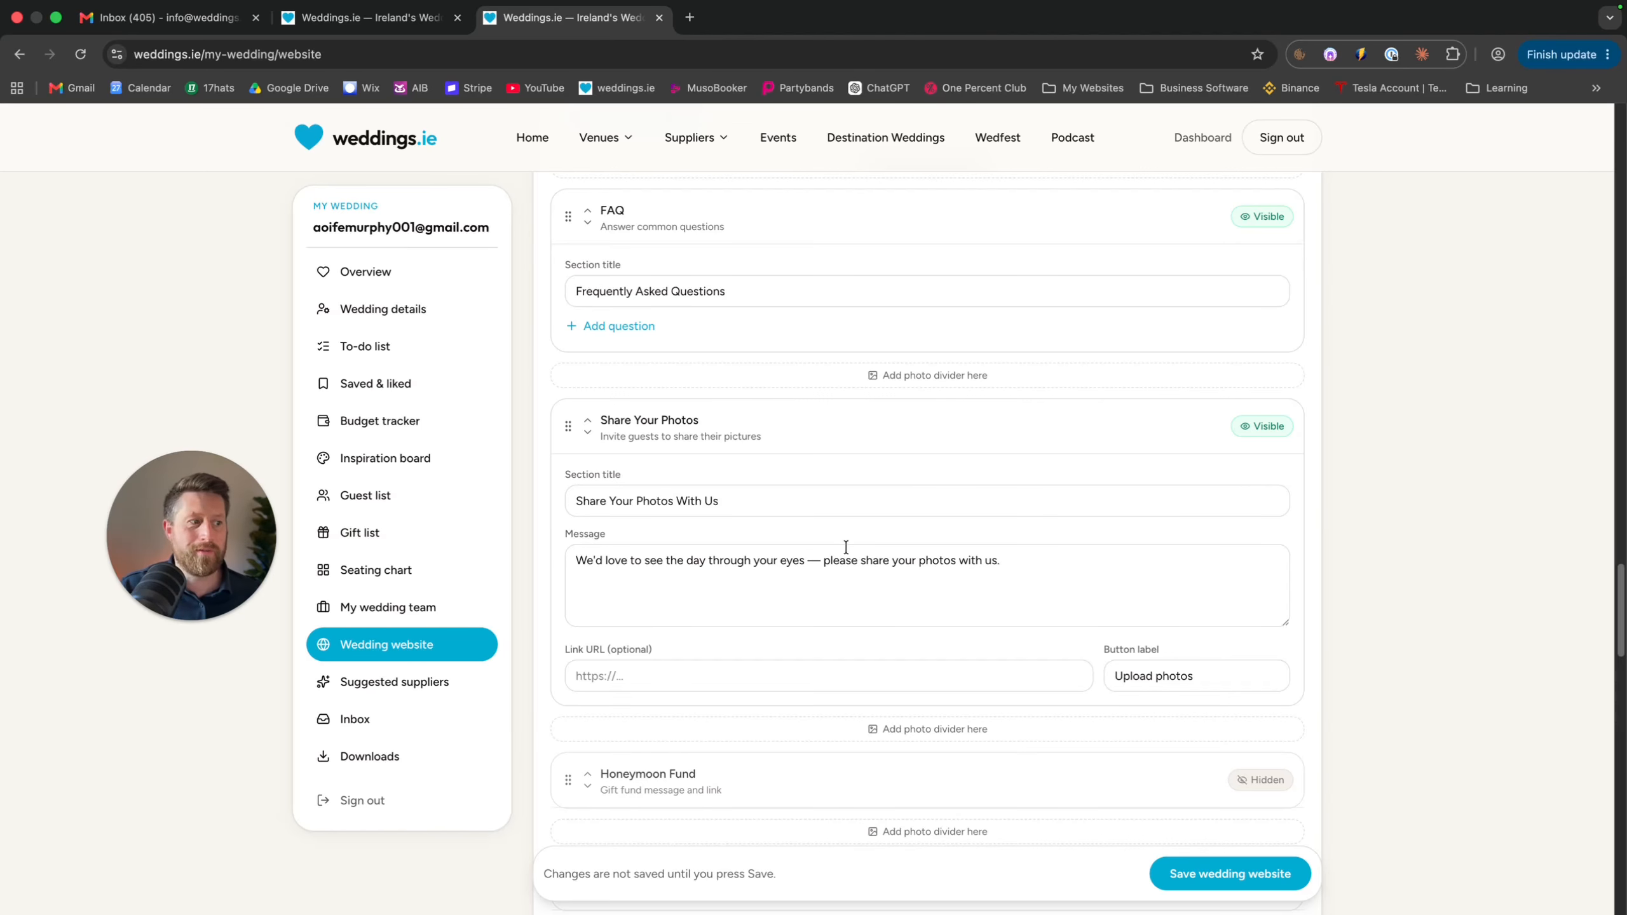
{"action": "scroll", "coordinate": [943, 652], "scroll_direction": "down", "scroll_amount": 3}
{"action": "scroll", "coordinate": [943, 653], "scroll_direction": "down", "scroll_amount": 5}
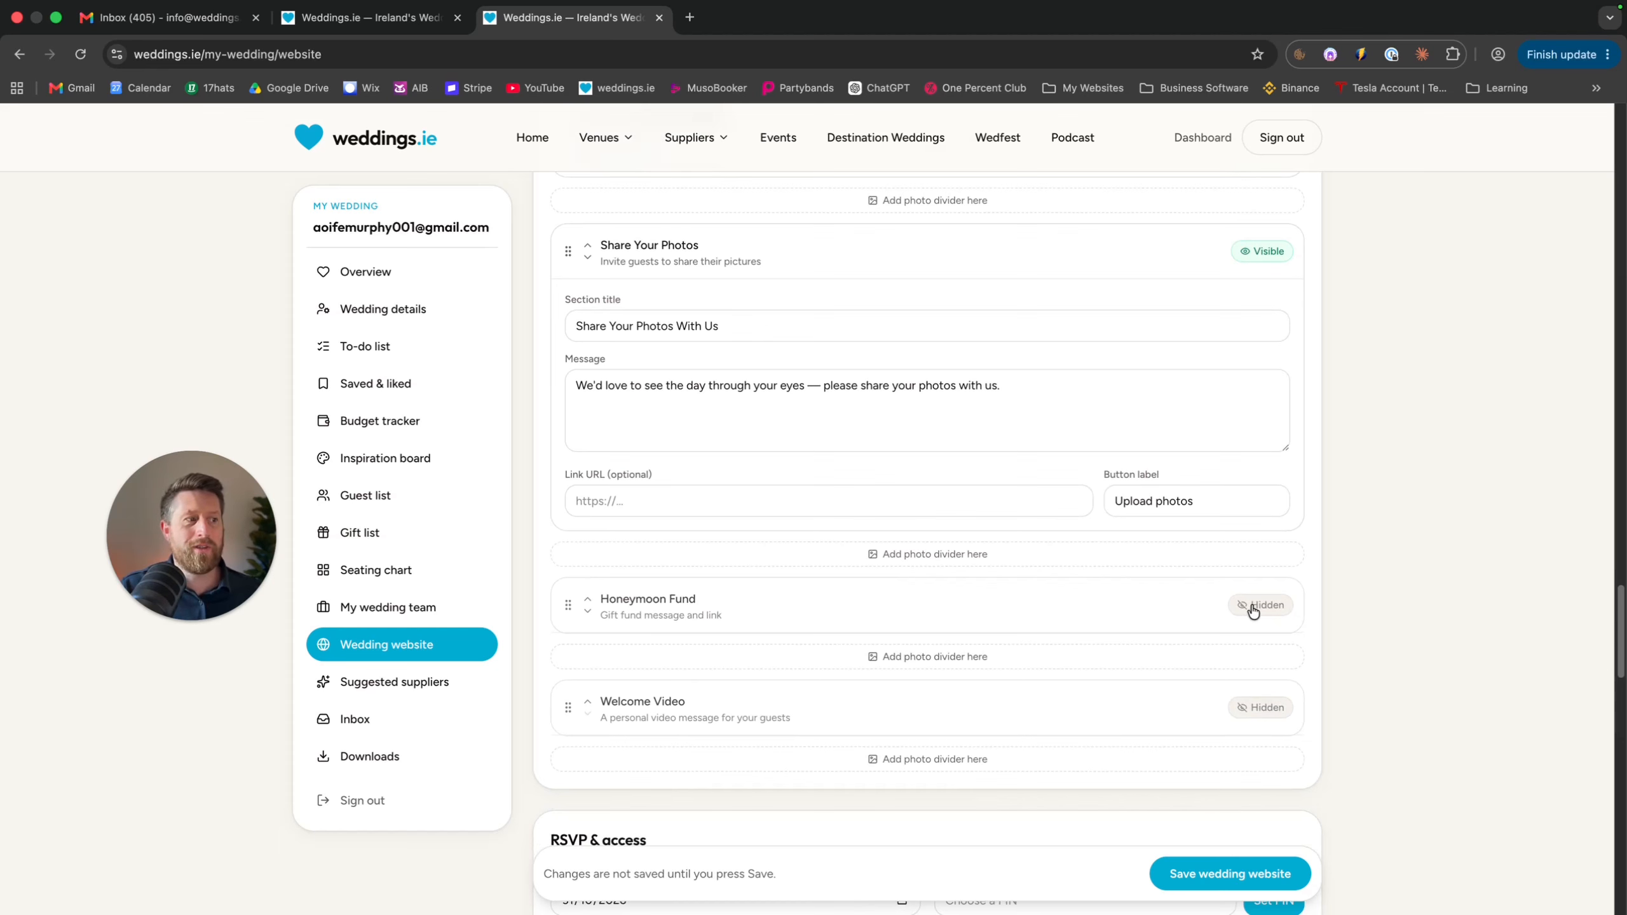
{"action": "left_click", "coordinate": [1253, 607]}
{"action": "scroll", "coordinate": [1017, 600], "scroll_direction": "down", "scroll_amount": 4}
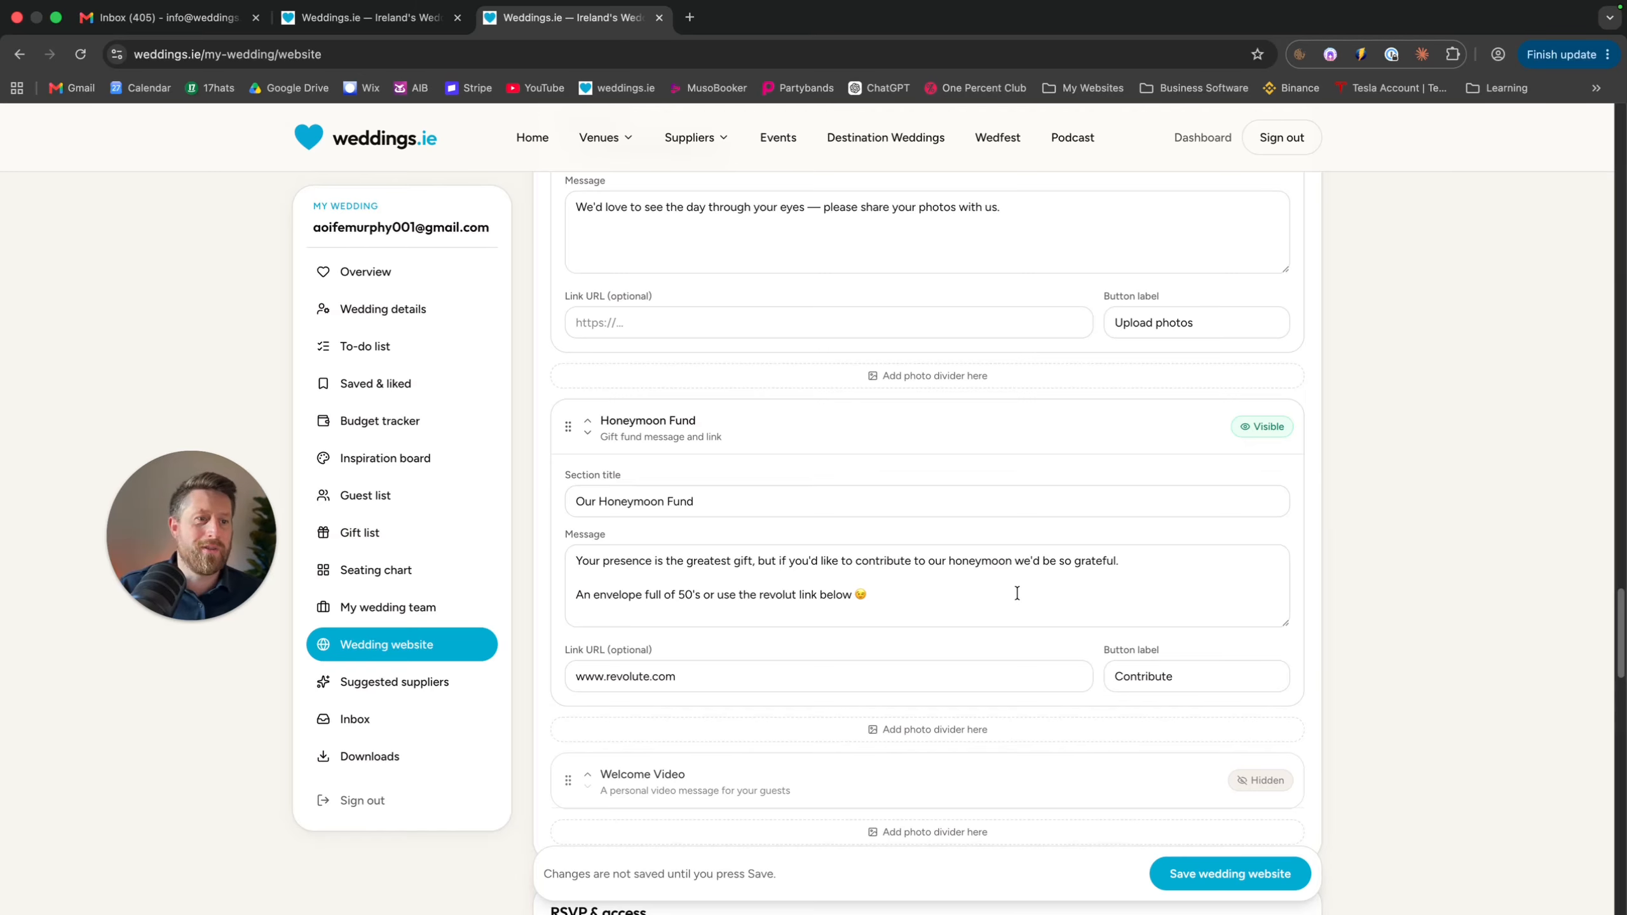
{"action": "left_click", "coordinate": [727, 669]}
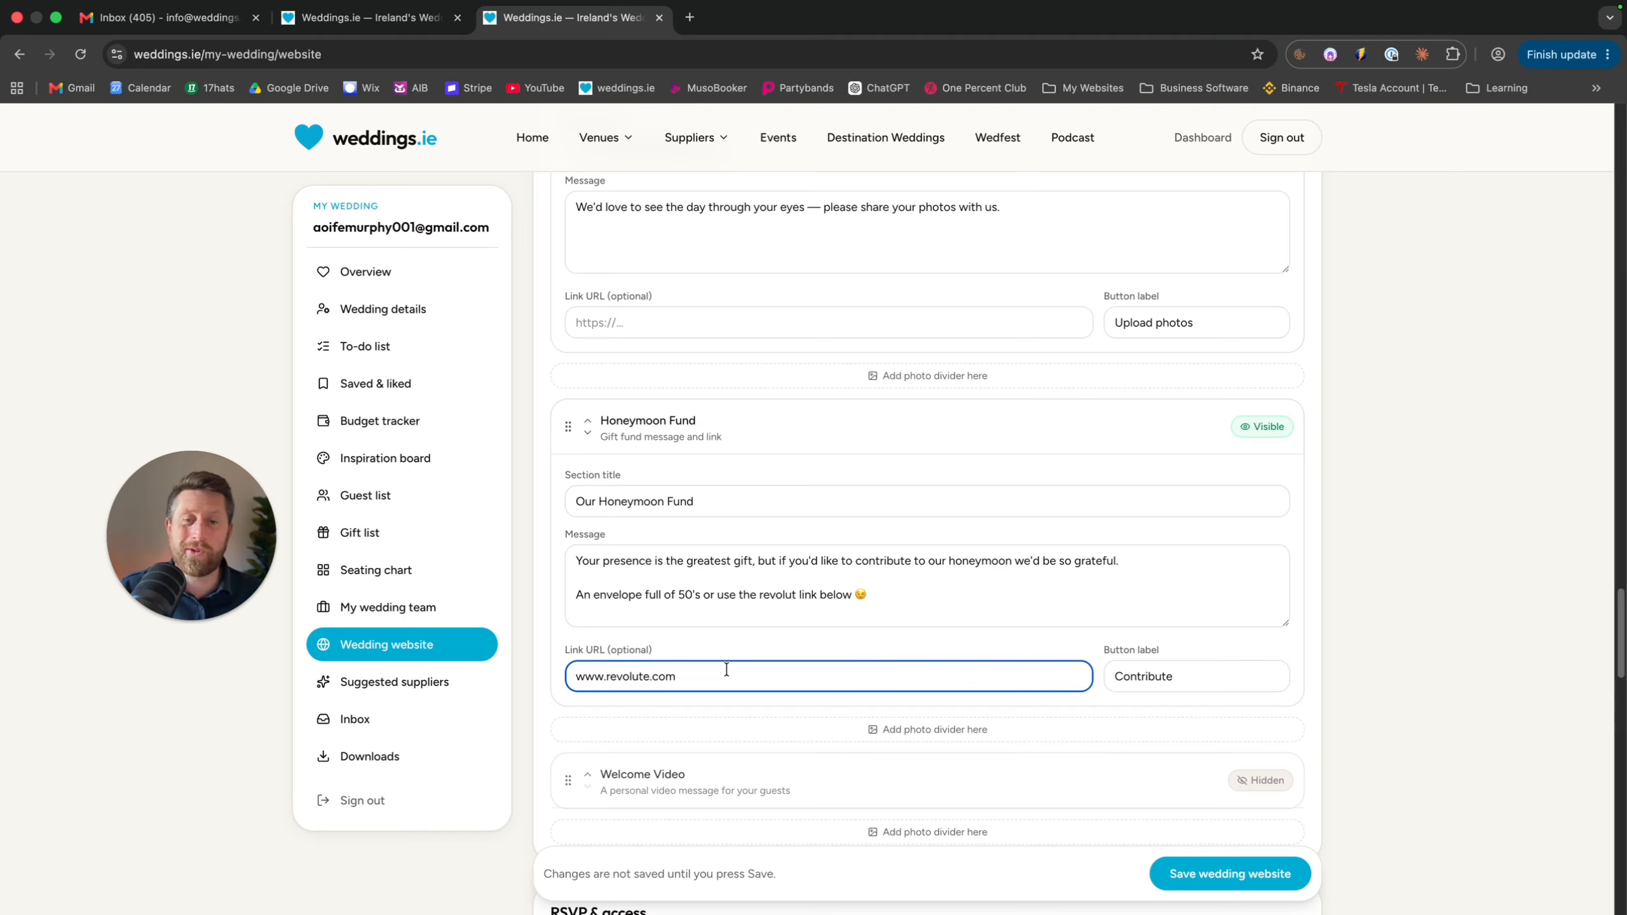
{"action": "scroll", "coordinate": [726, 670], "scroll_direction": "down", "scroll_amount": 5}
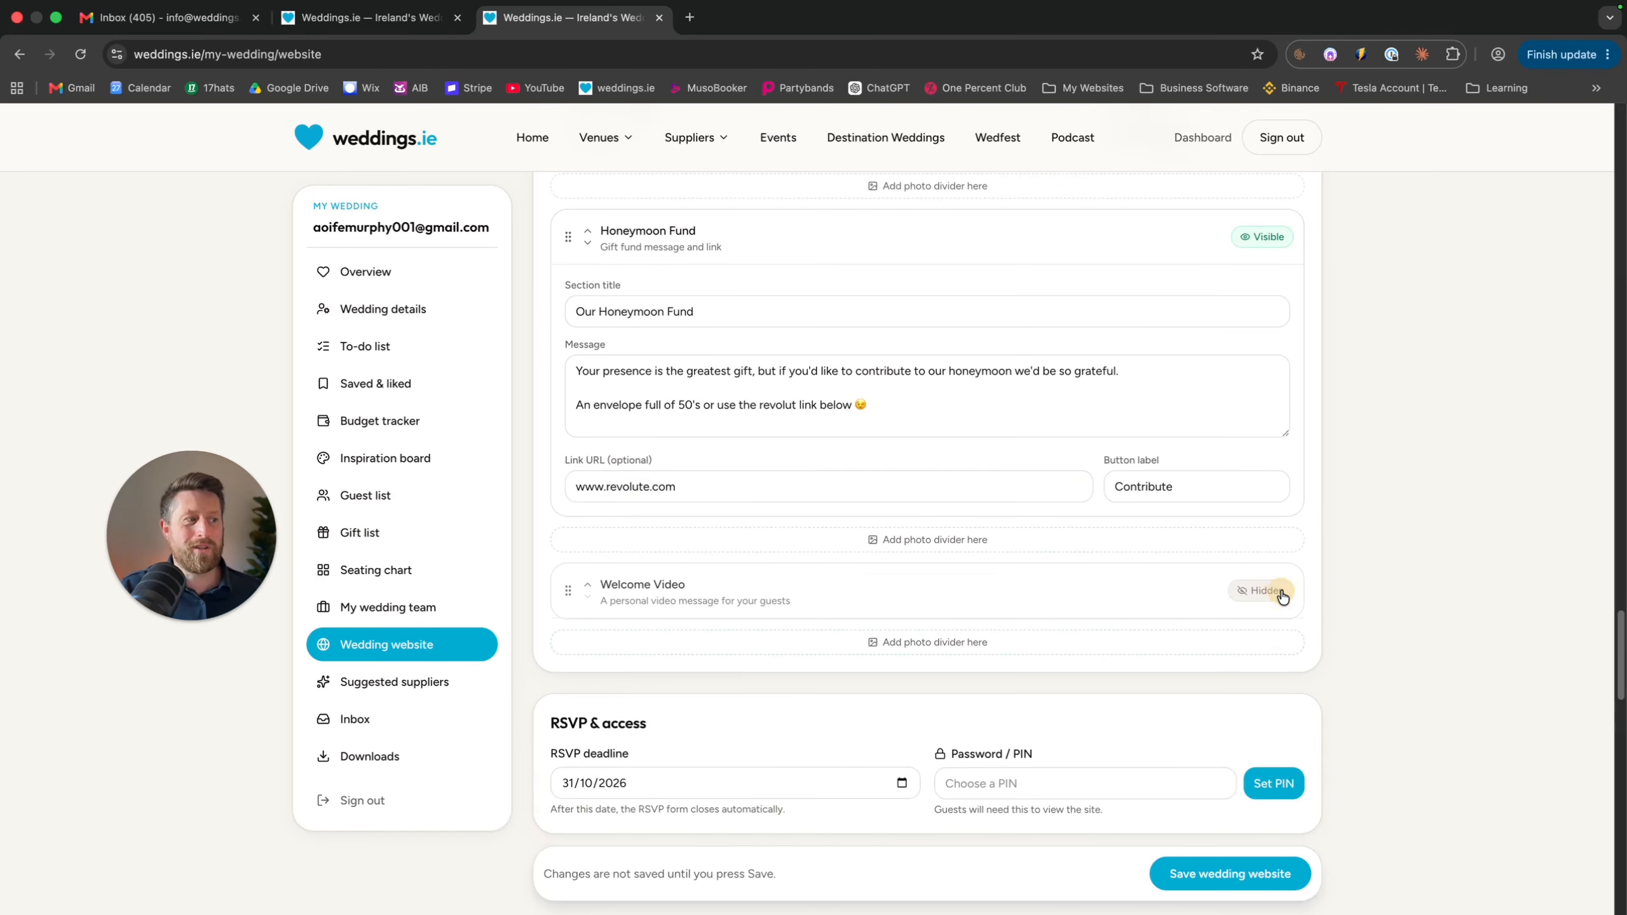
Make the Welcome Video section visible and upload WeddingsPodIntro.mp4 into it
{"action": "left_click", "coordinate": [1259, 590]}
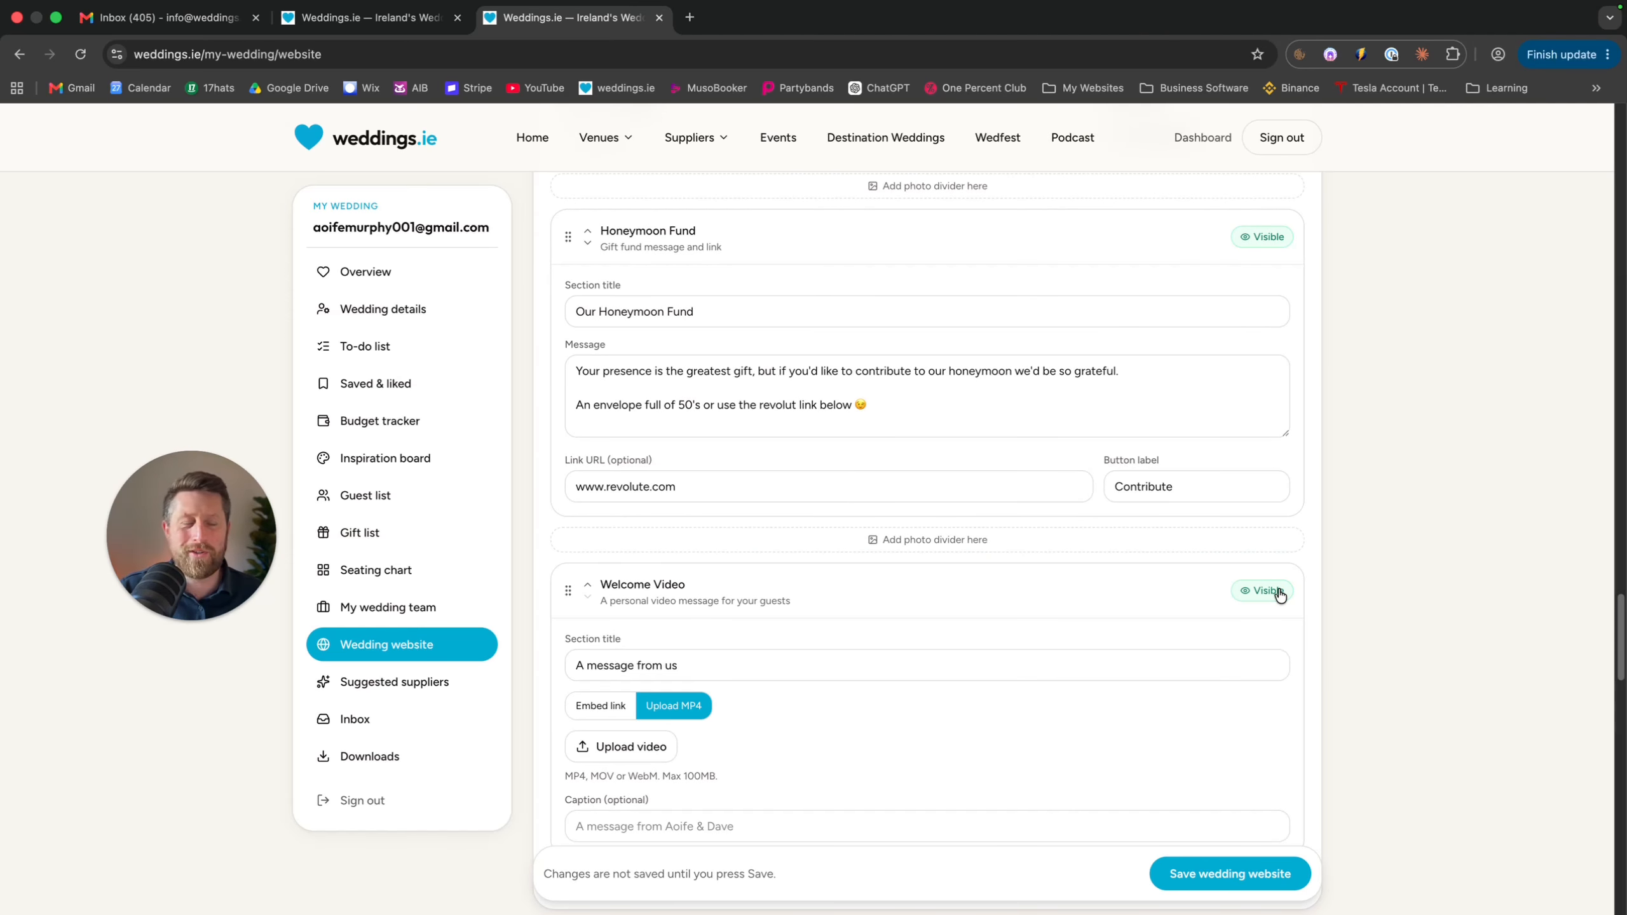
{"action": "left_click", "coordinate": [620, 746]}
{"action": "left_click", "coordinate": [1055, 385]}
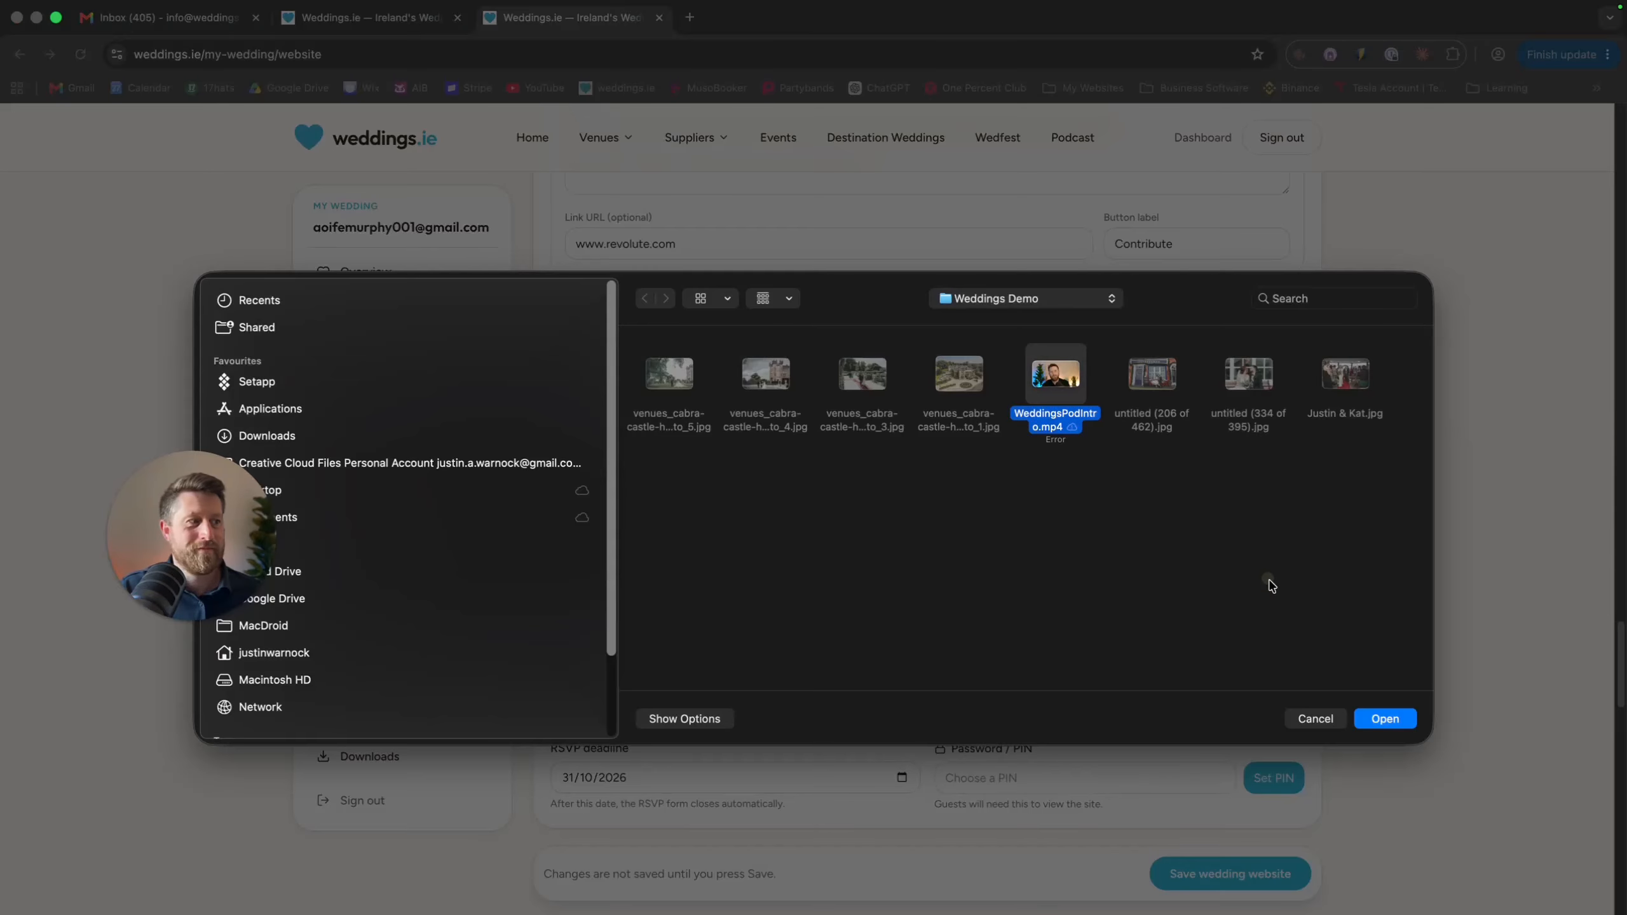
{"action": "left_click", "coordinate": [1385, 721]}
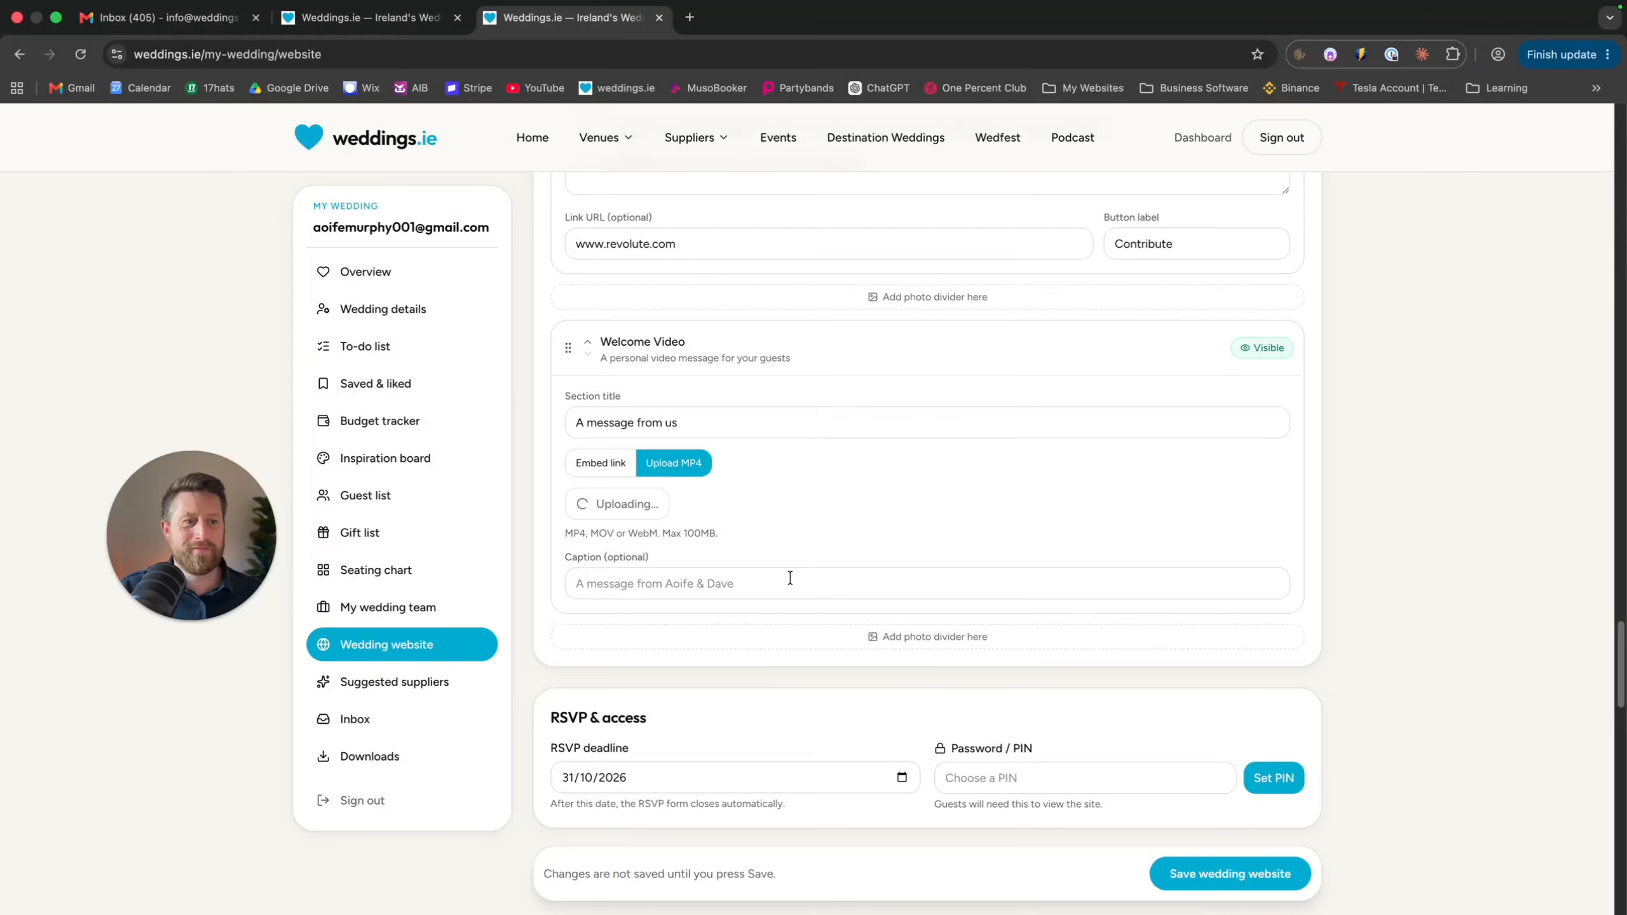
{"action": "scroll", "coordinate": [798, 577], "scroll_direction": "down", "scroll_amount": 3}
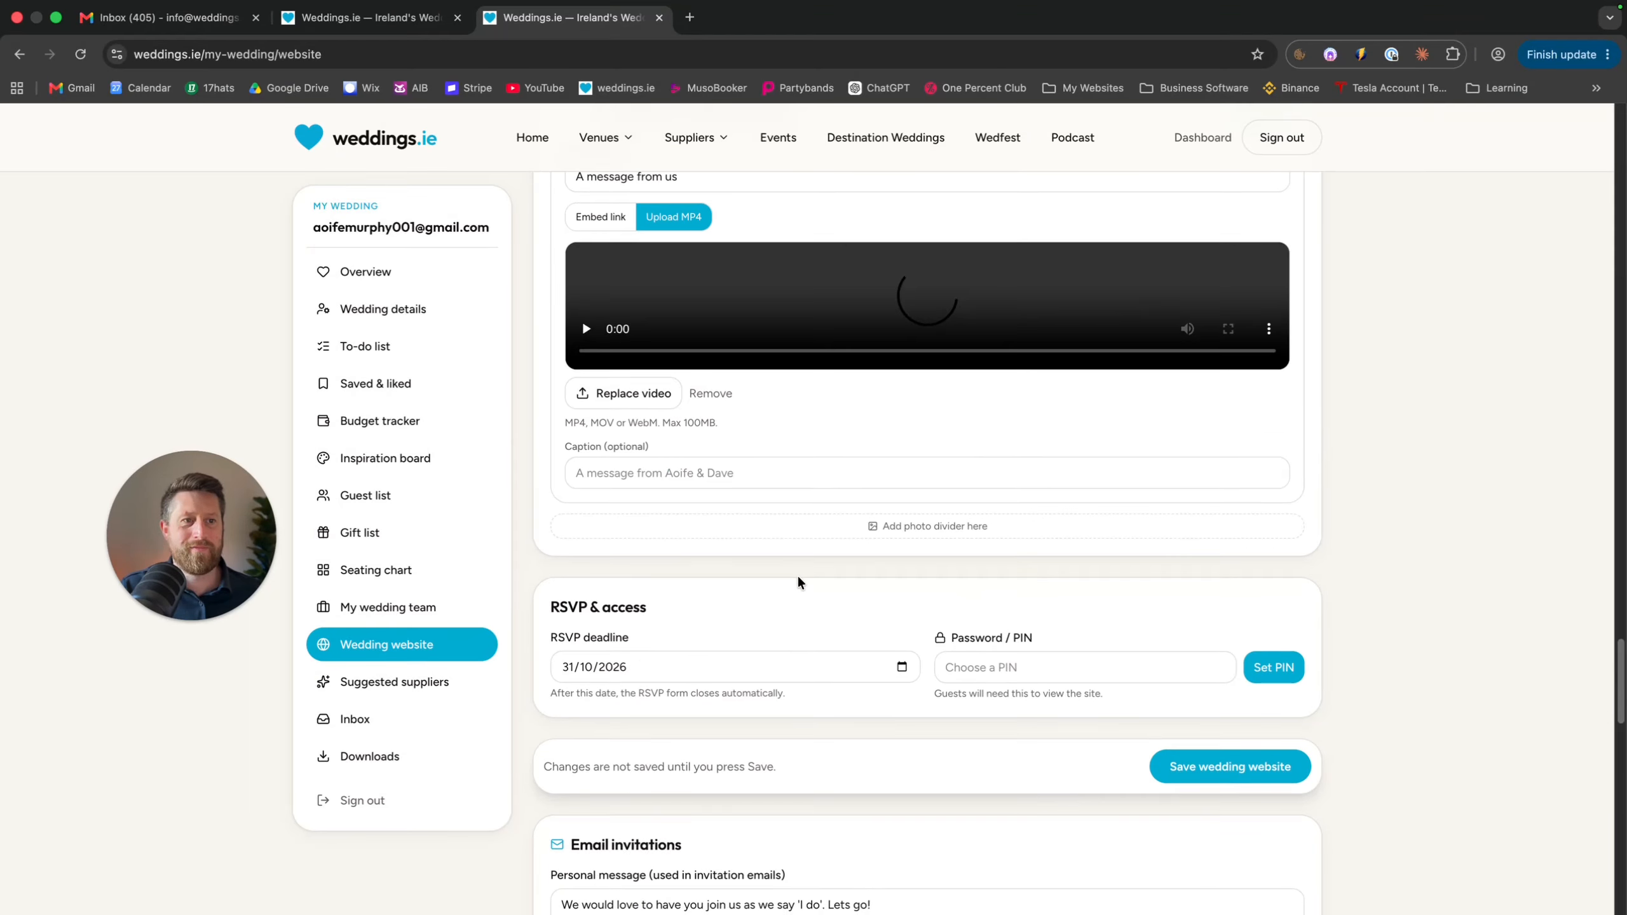
{"action": "scroll", "coordinate": [798, 582], "scroll_direction": "down", "scroll_amount": 4}
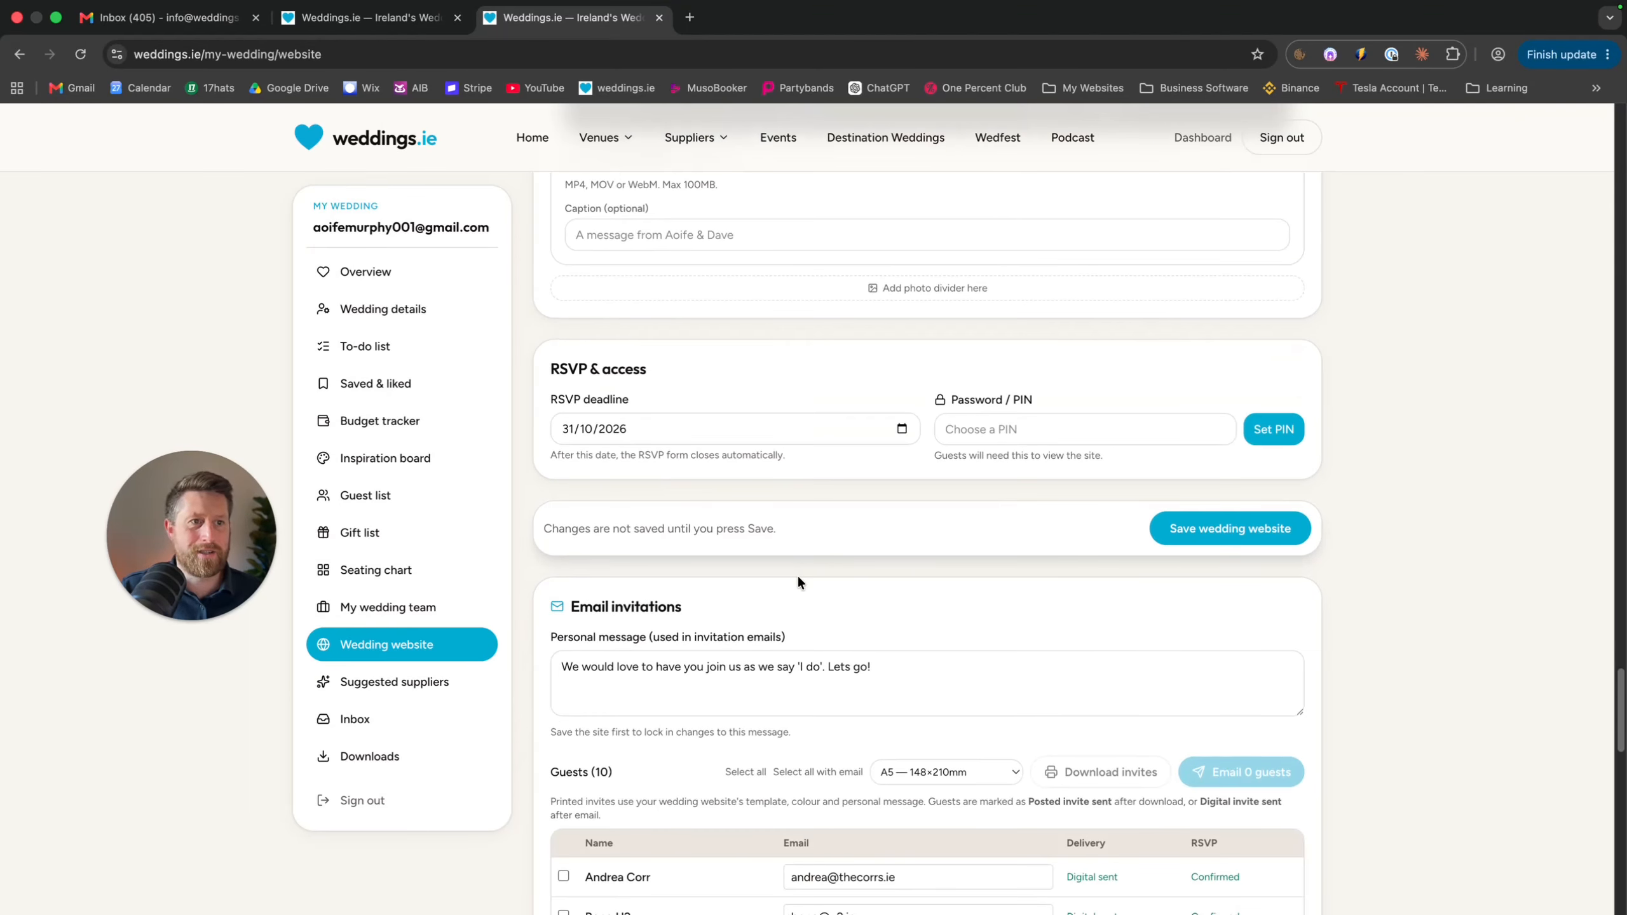
{"action": "left_click", "coordinate": [902, 429]}
{"action": "left_click", "coordinate": [795, 392]}
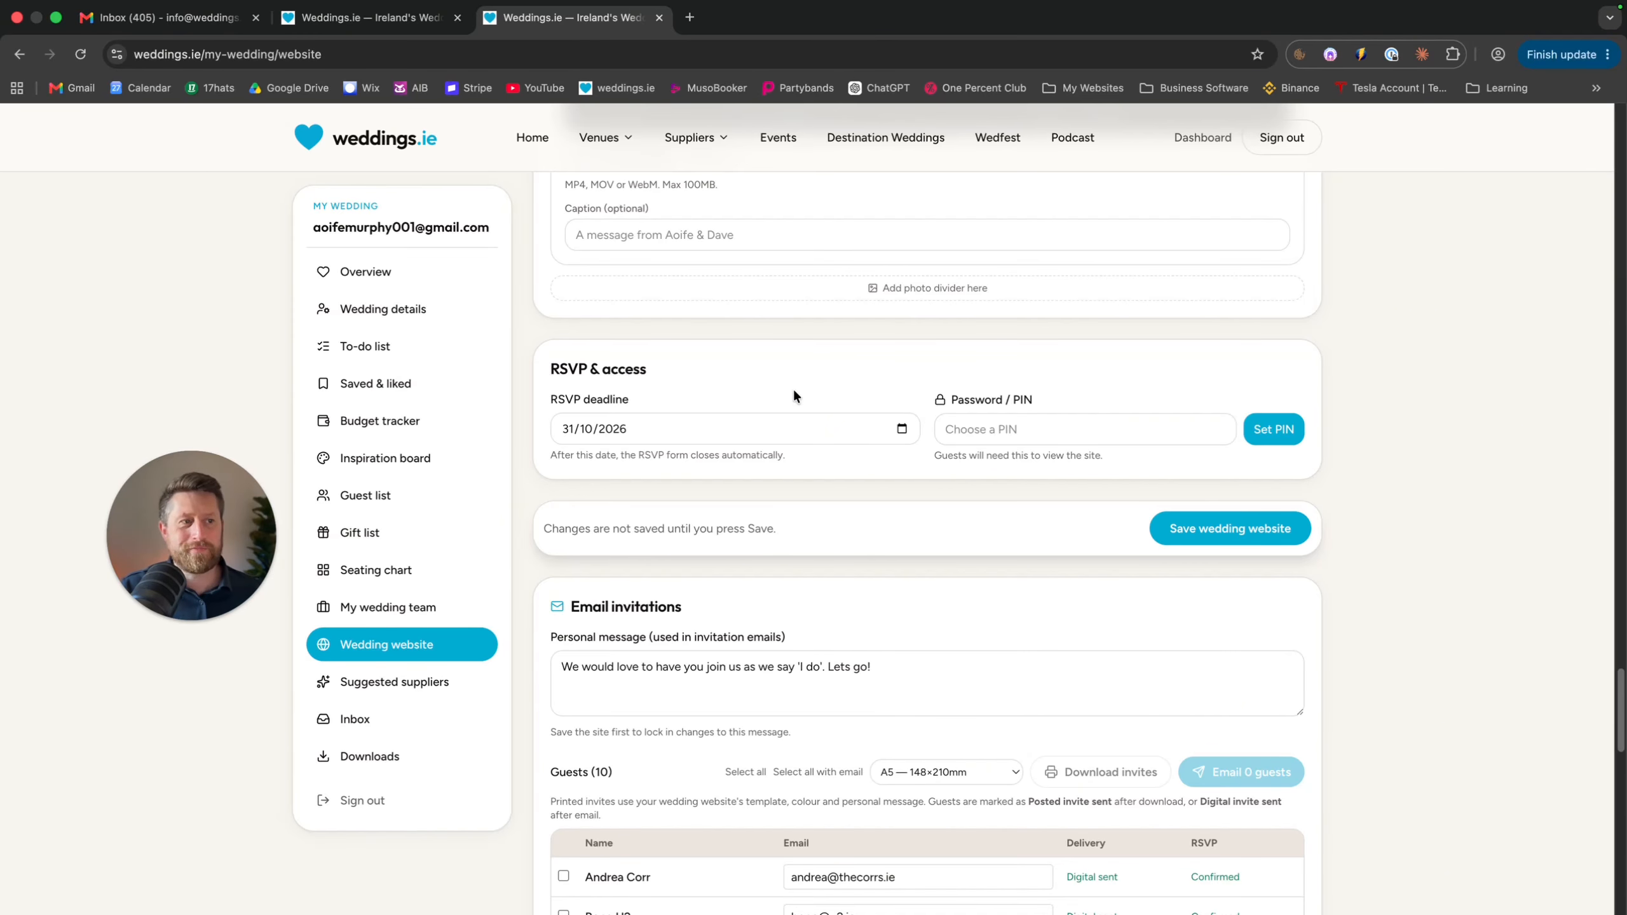
{"action": "left_click", "coordinate": [910, 430]}
{"action": "left_click", "coordinate": [900, 428]}
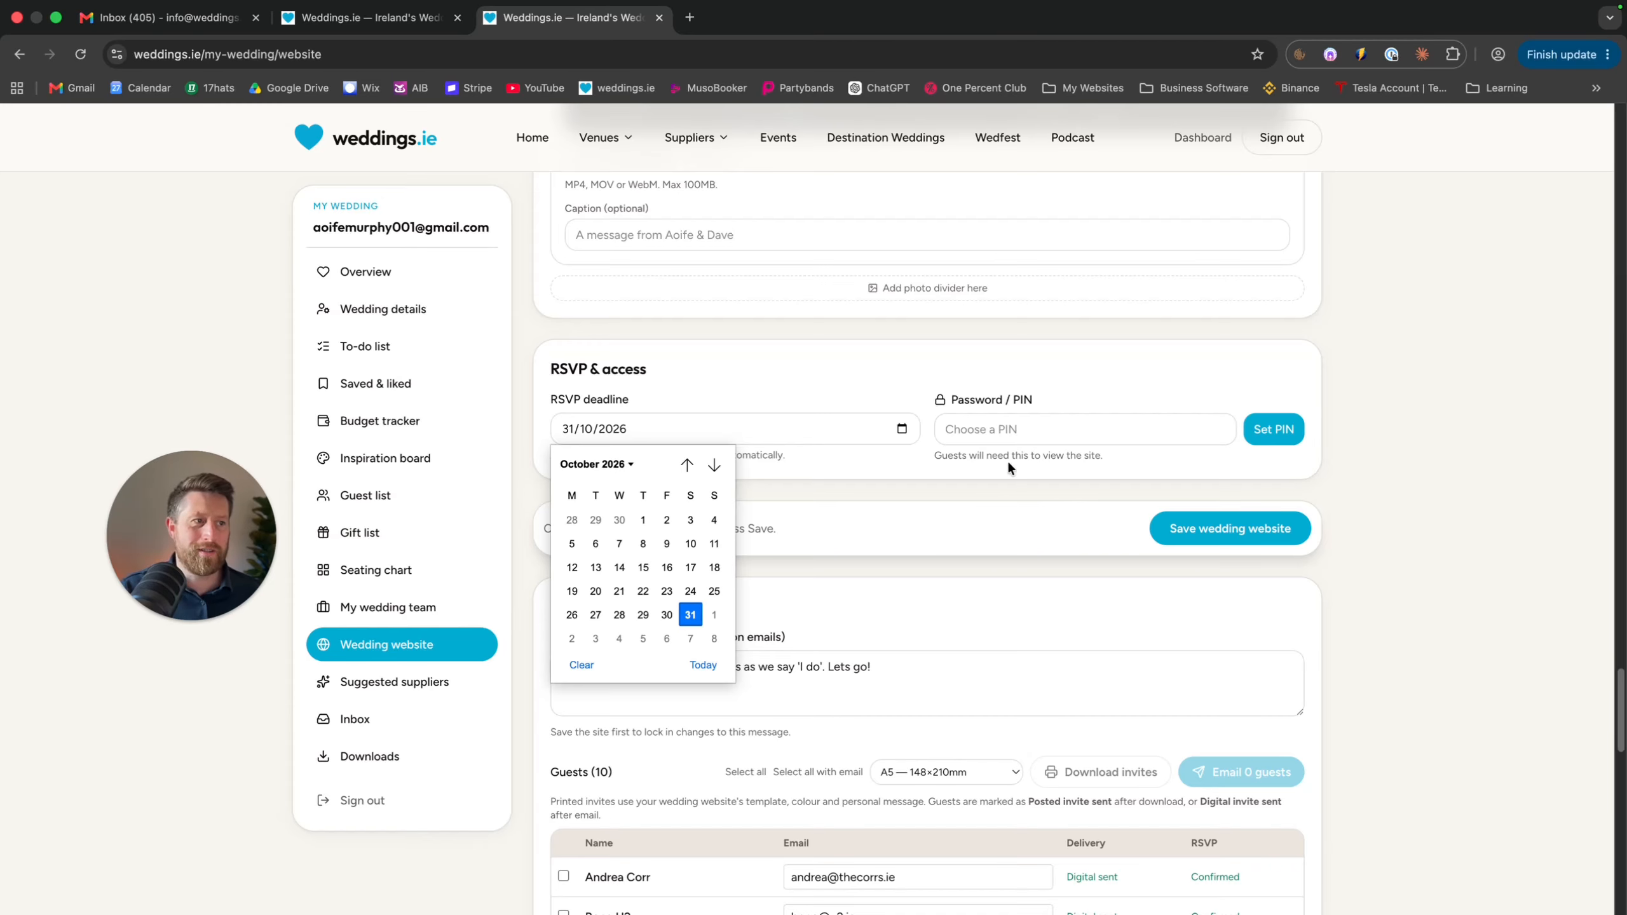
{"action": "left_click", "coordinate": [1018, 429]}
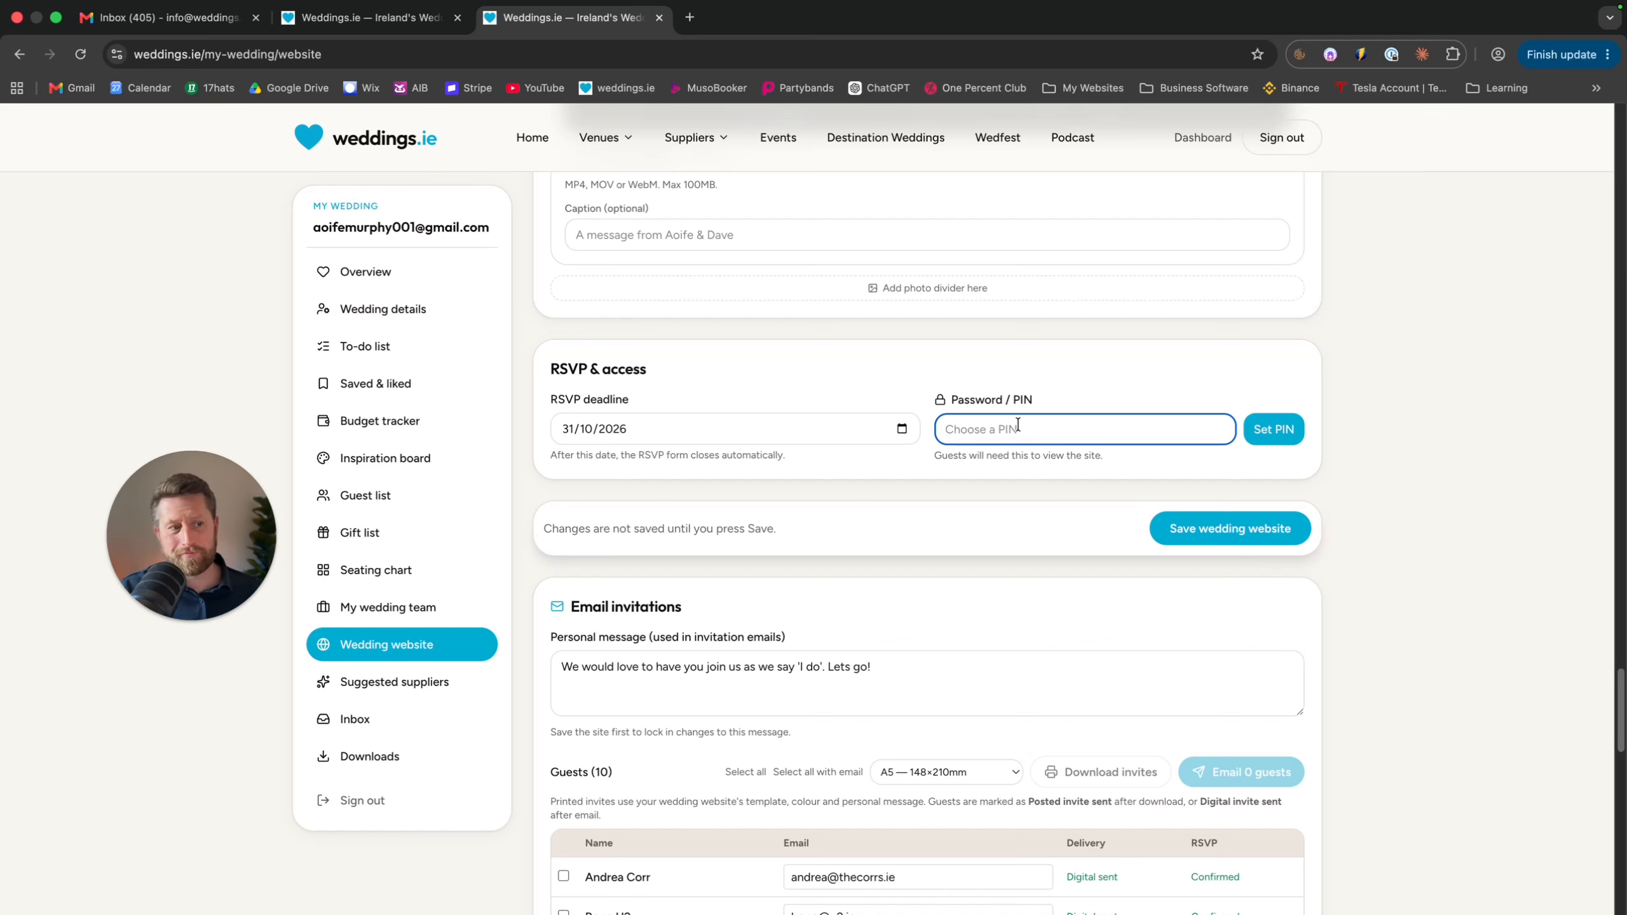
{"action": "left_click", "coordinate": [954, 663]}
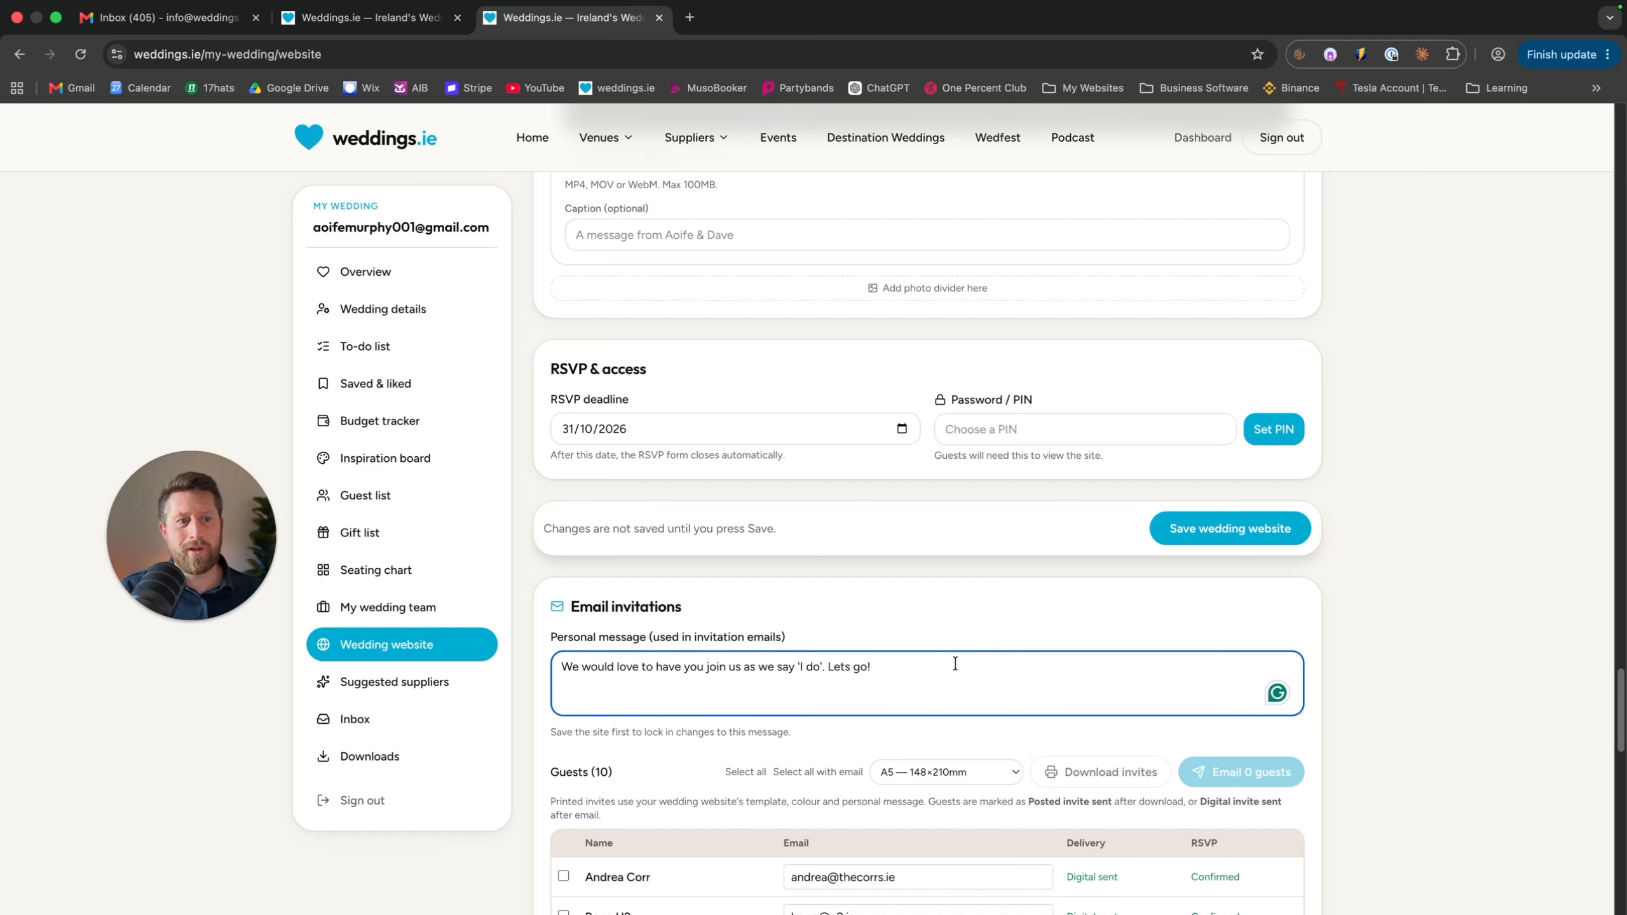
{"action": "scroll", "coordinate": [1040, 585], "scroll_direction": "down", "scroll_amount": 5}
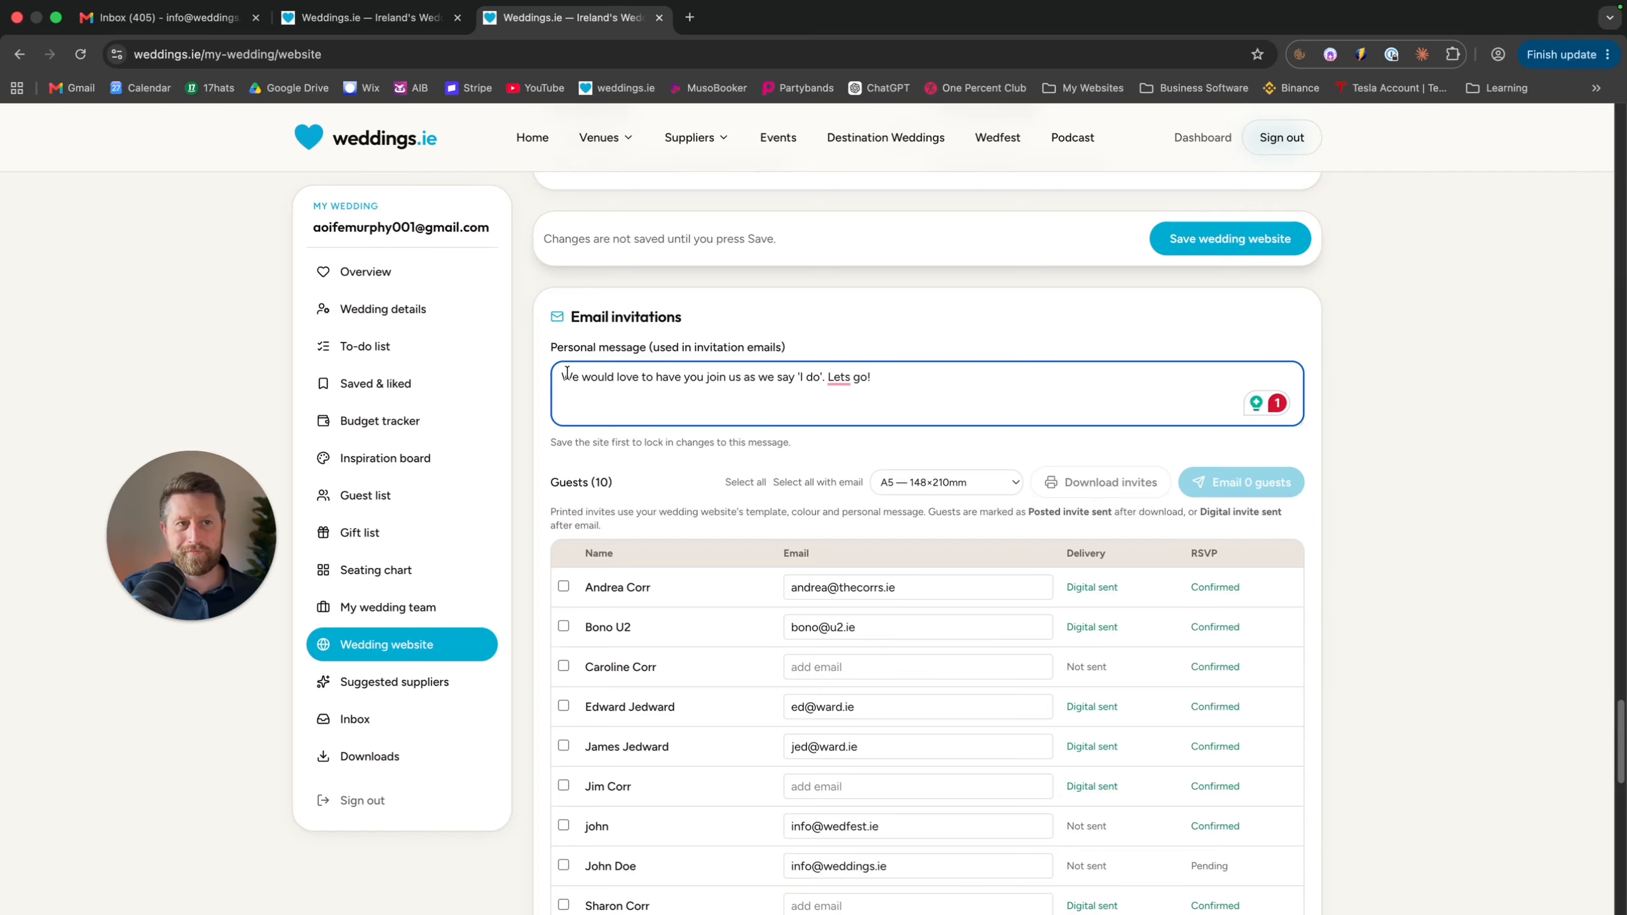
Highlight the invitation message's opening words, then tick the first two guests
{"action": "left_click_drag", "start_coordinate": [566, 378], "coordinate": [851, 378]}
{"action": "left_click", "coordinate": [899, 381]}
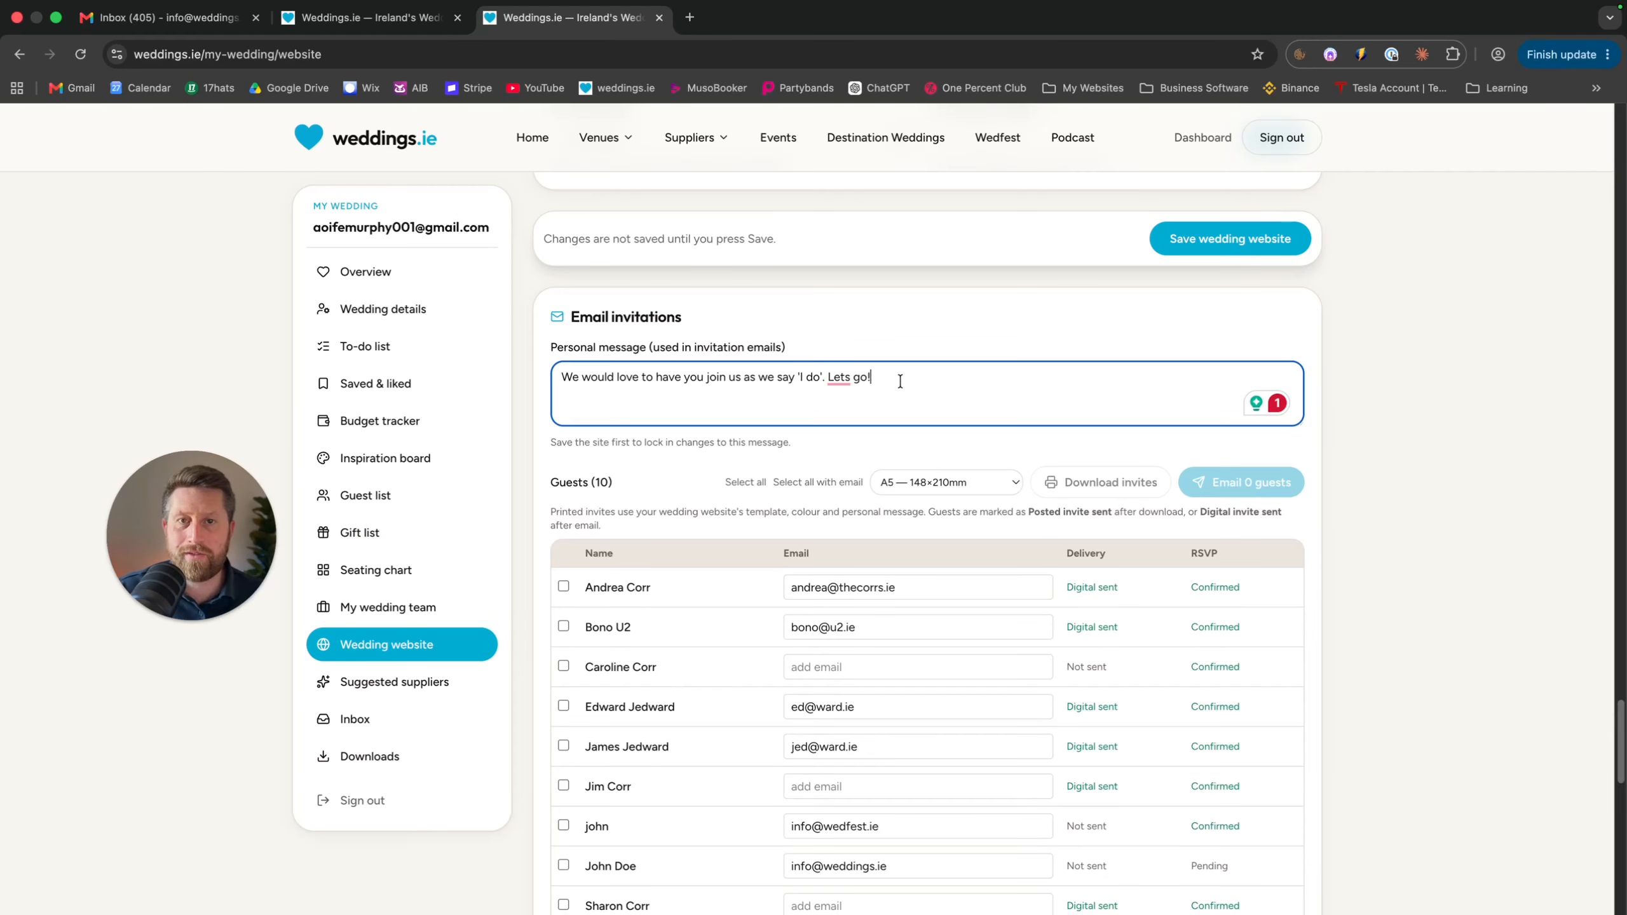
{"action": "scroll", "coordinate": [994, 354], "scroll_direction": "down", "scroll_amount": 2}
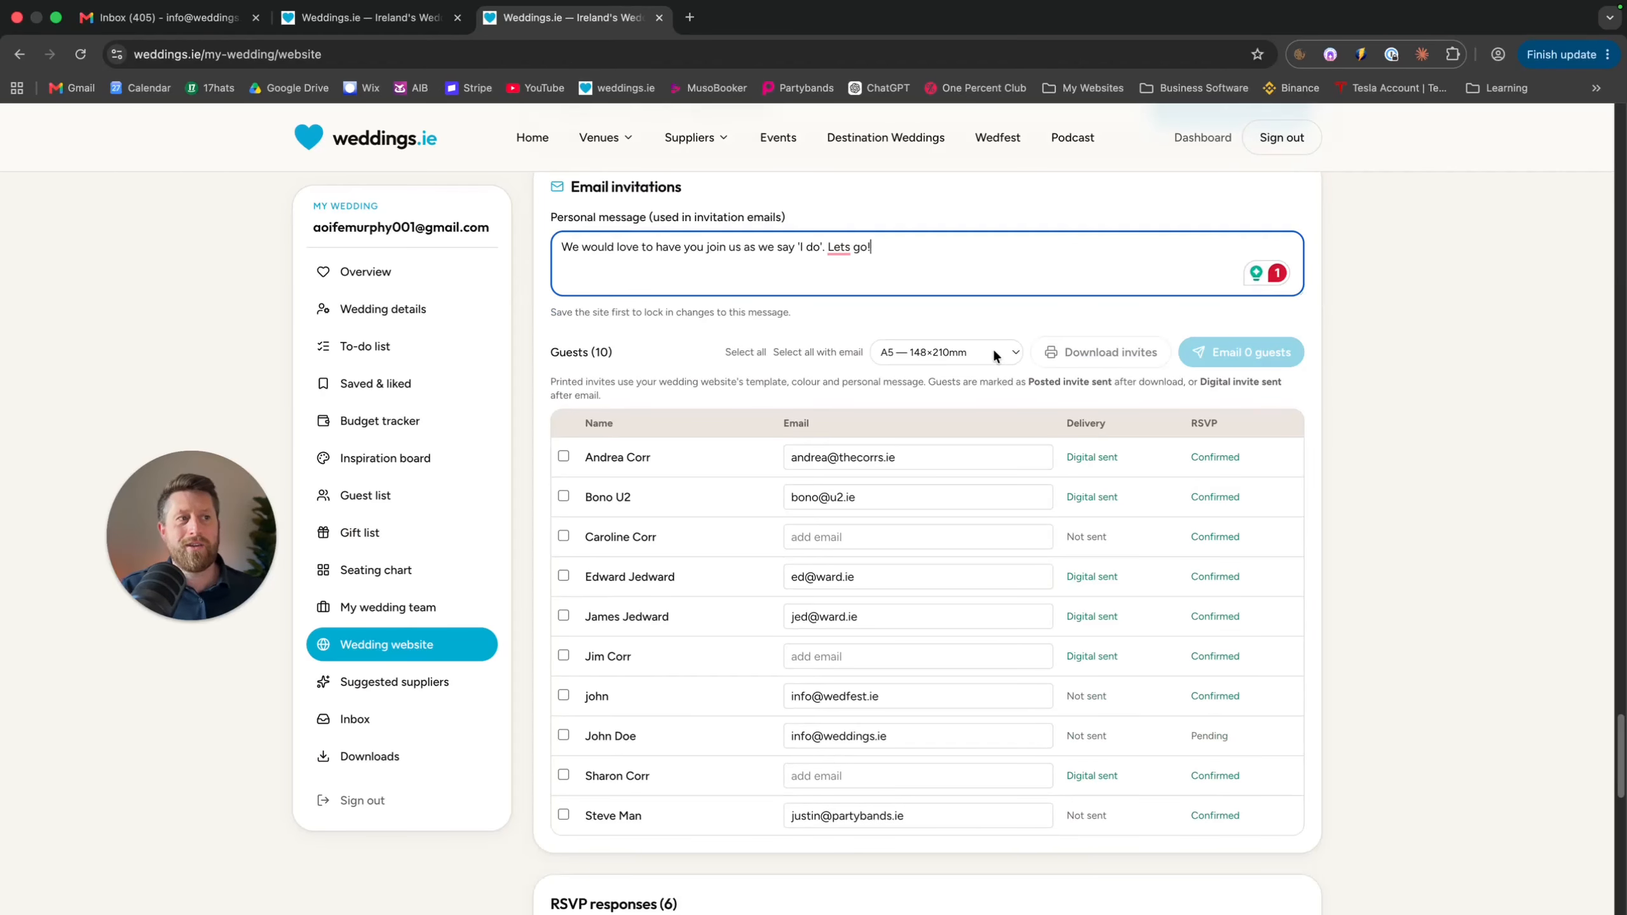
{"action": "left_click", "coordinate": [563, 456]}
{"action": "left_click", "coordinate": [563, 496]}
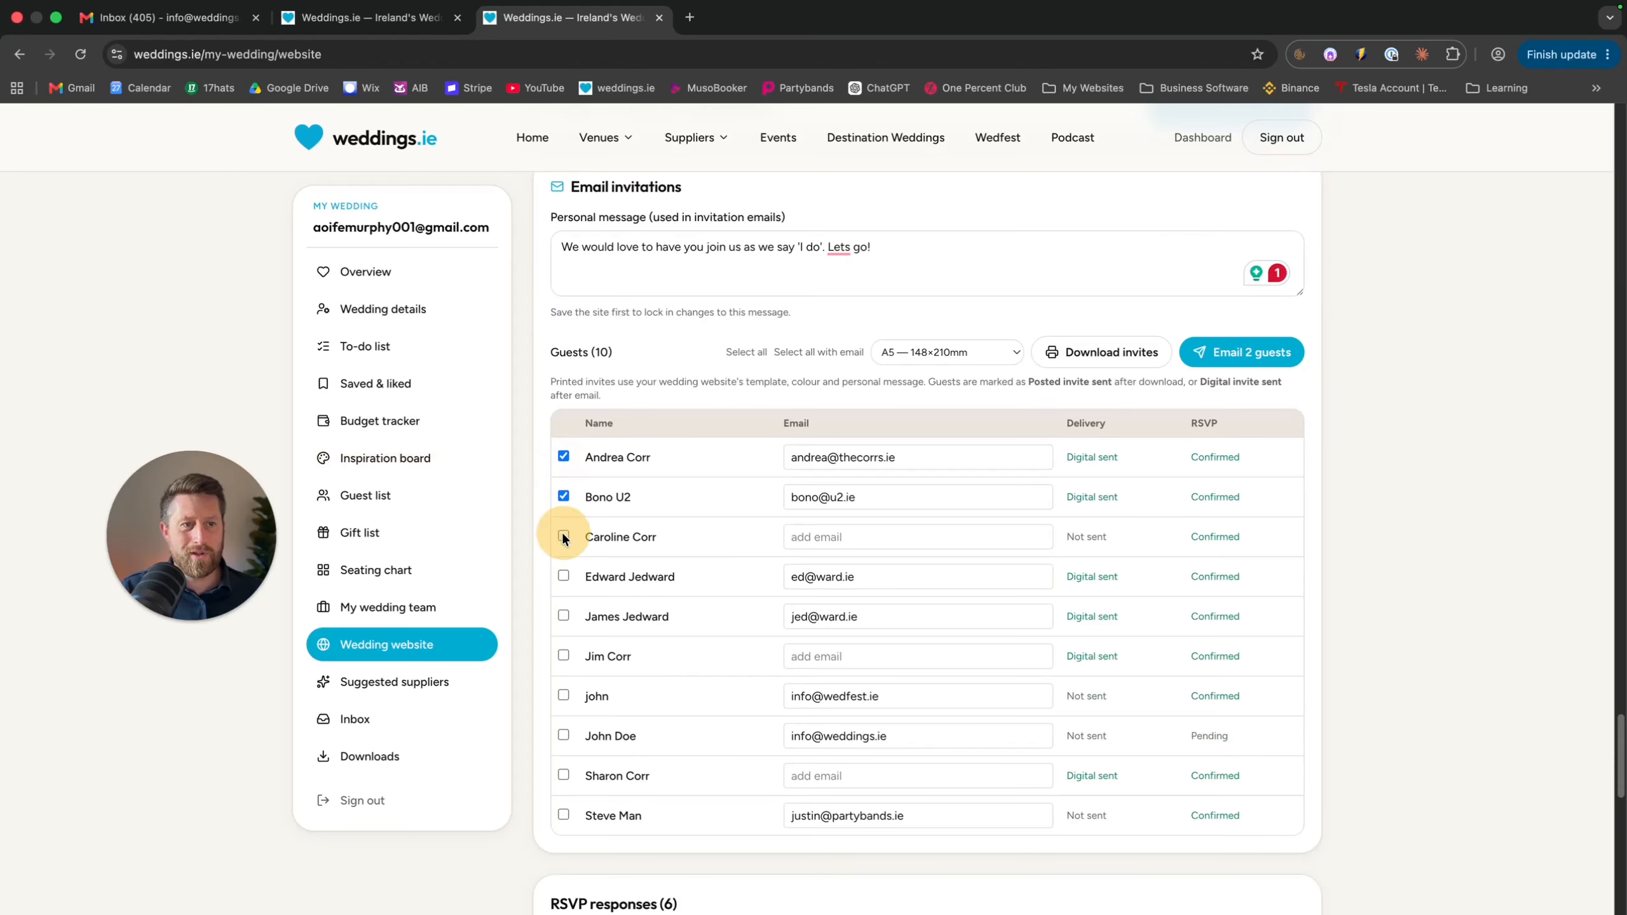
Set the invite paper size to Slim / Tall 102×241mm
{"action": "left_click", "coordinate": [969, 357]}
{"action": "left_click", "coordinate": [974, 322]}
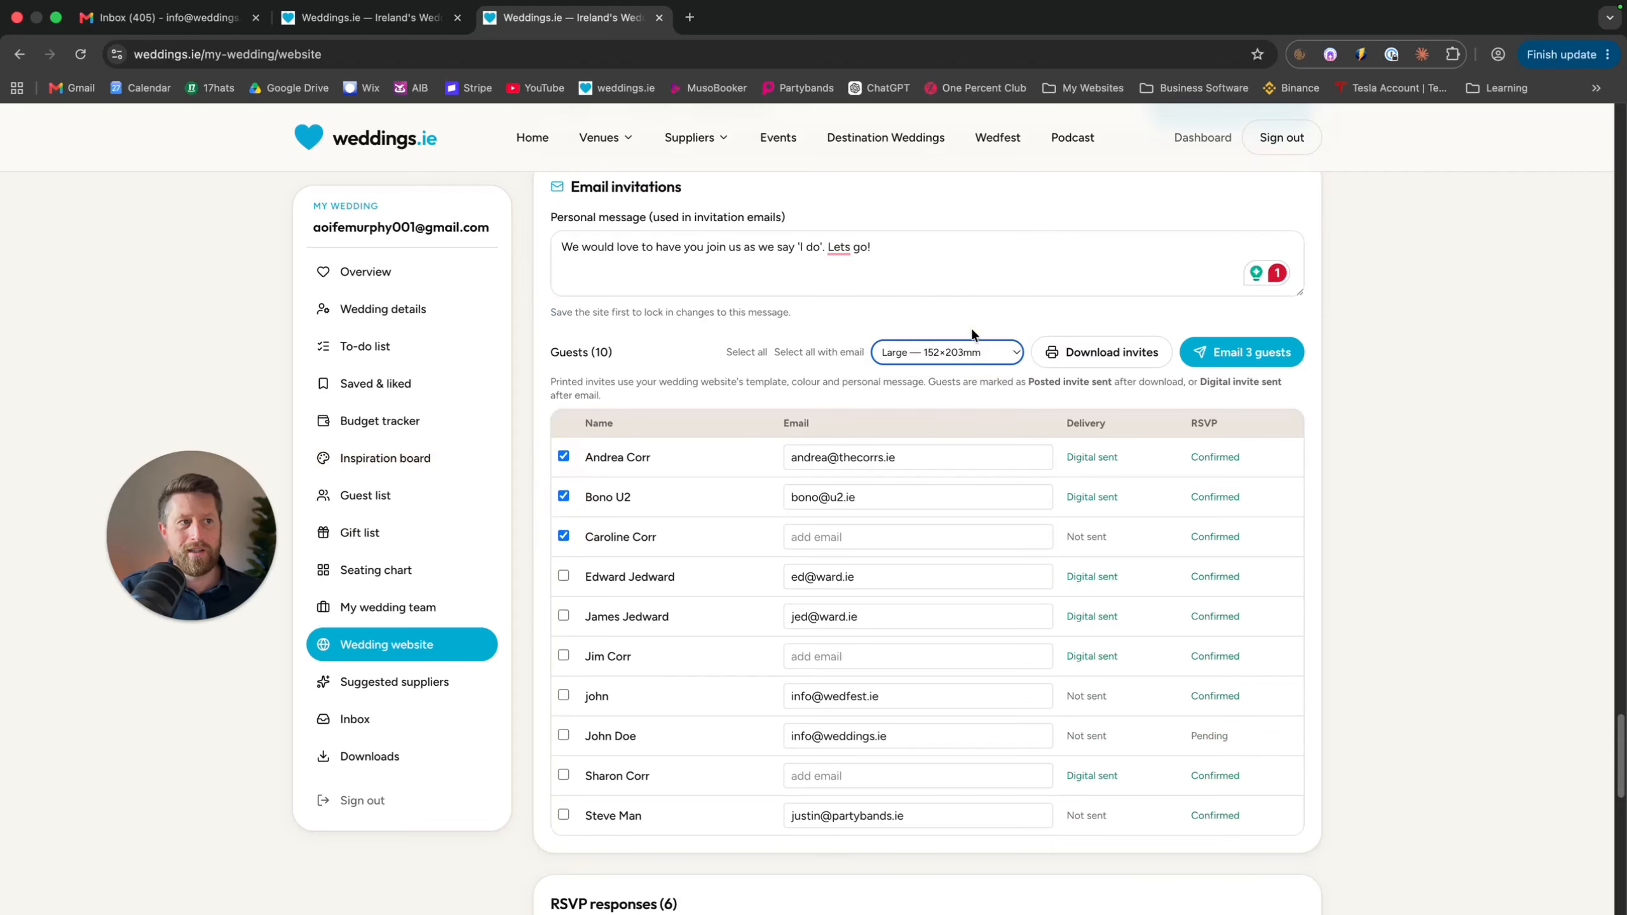
{"action": "left_click", "coordinate": [980, 348]}
{"action": "left_click", "coordinate": [961, 325]}
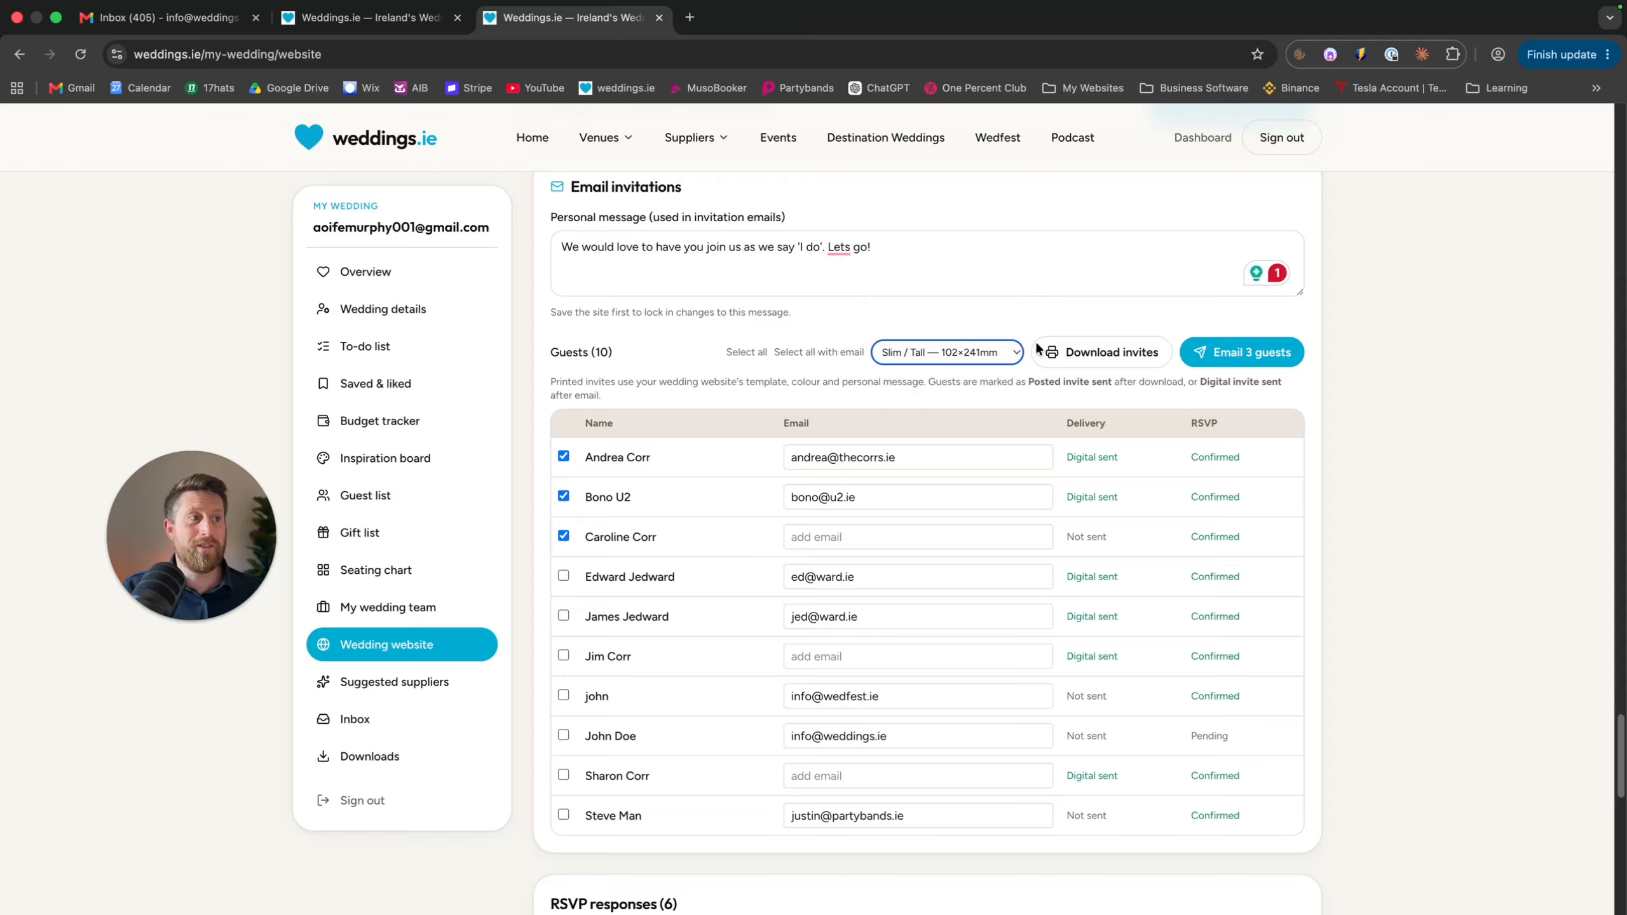
Generate the invites and save the PDF to Downloads, then reselect the first two guests
{"action": "left_click", "coordinate": [1068, 352]}
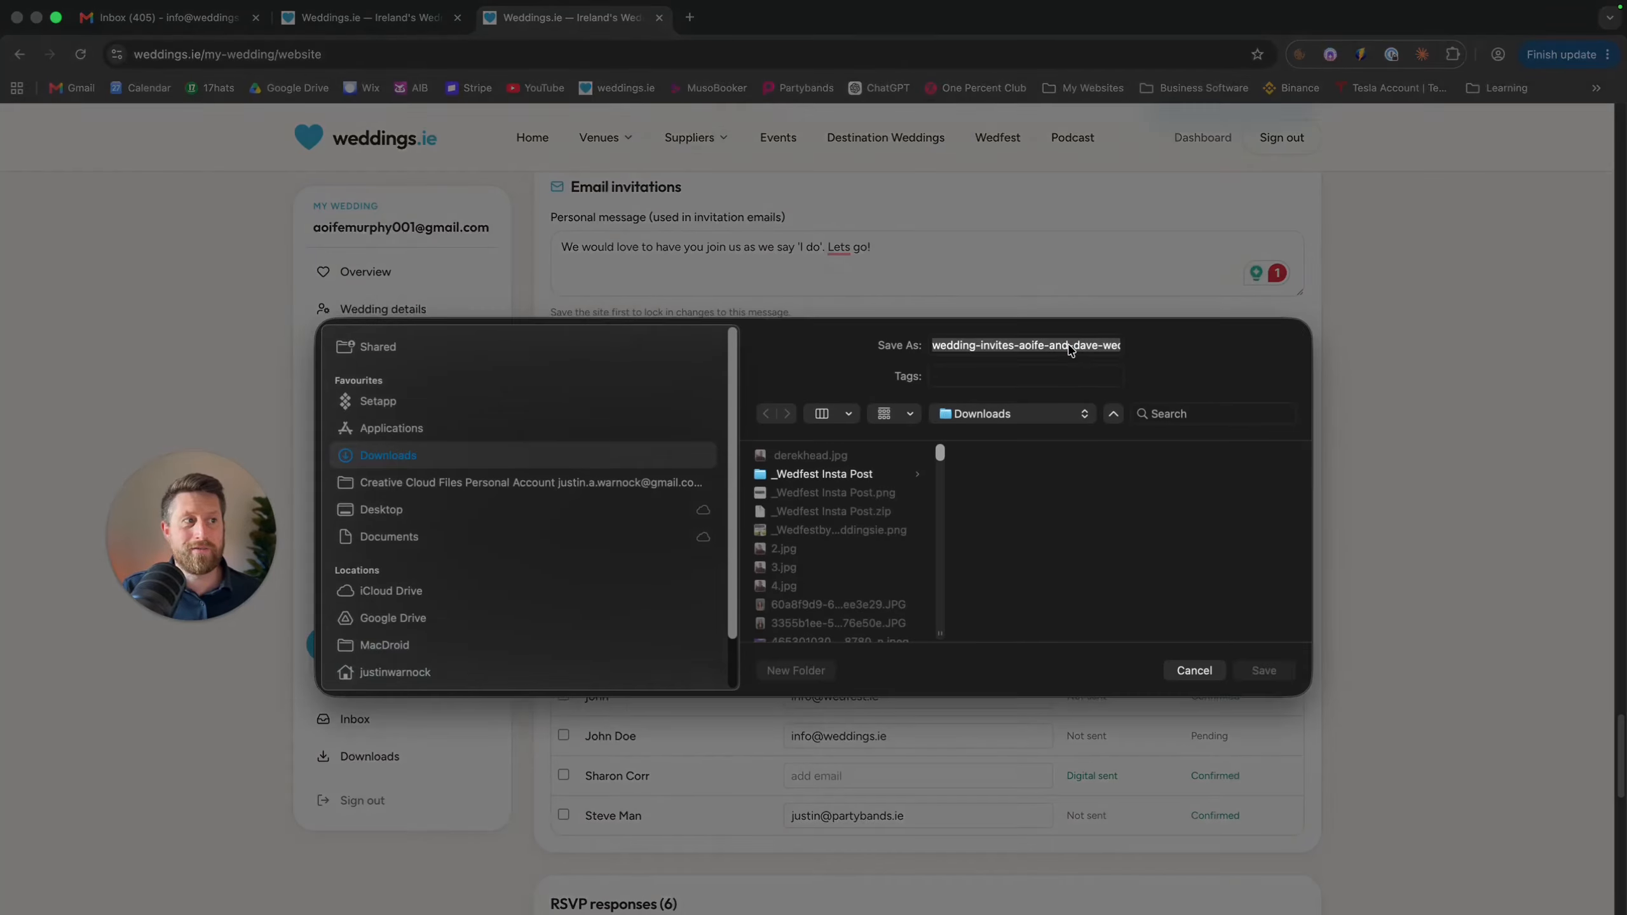
{"action": "left_click", "coordinate": [1292, 673]}
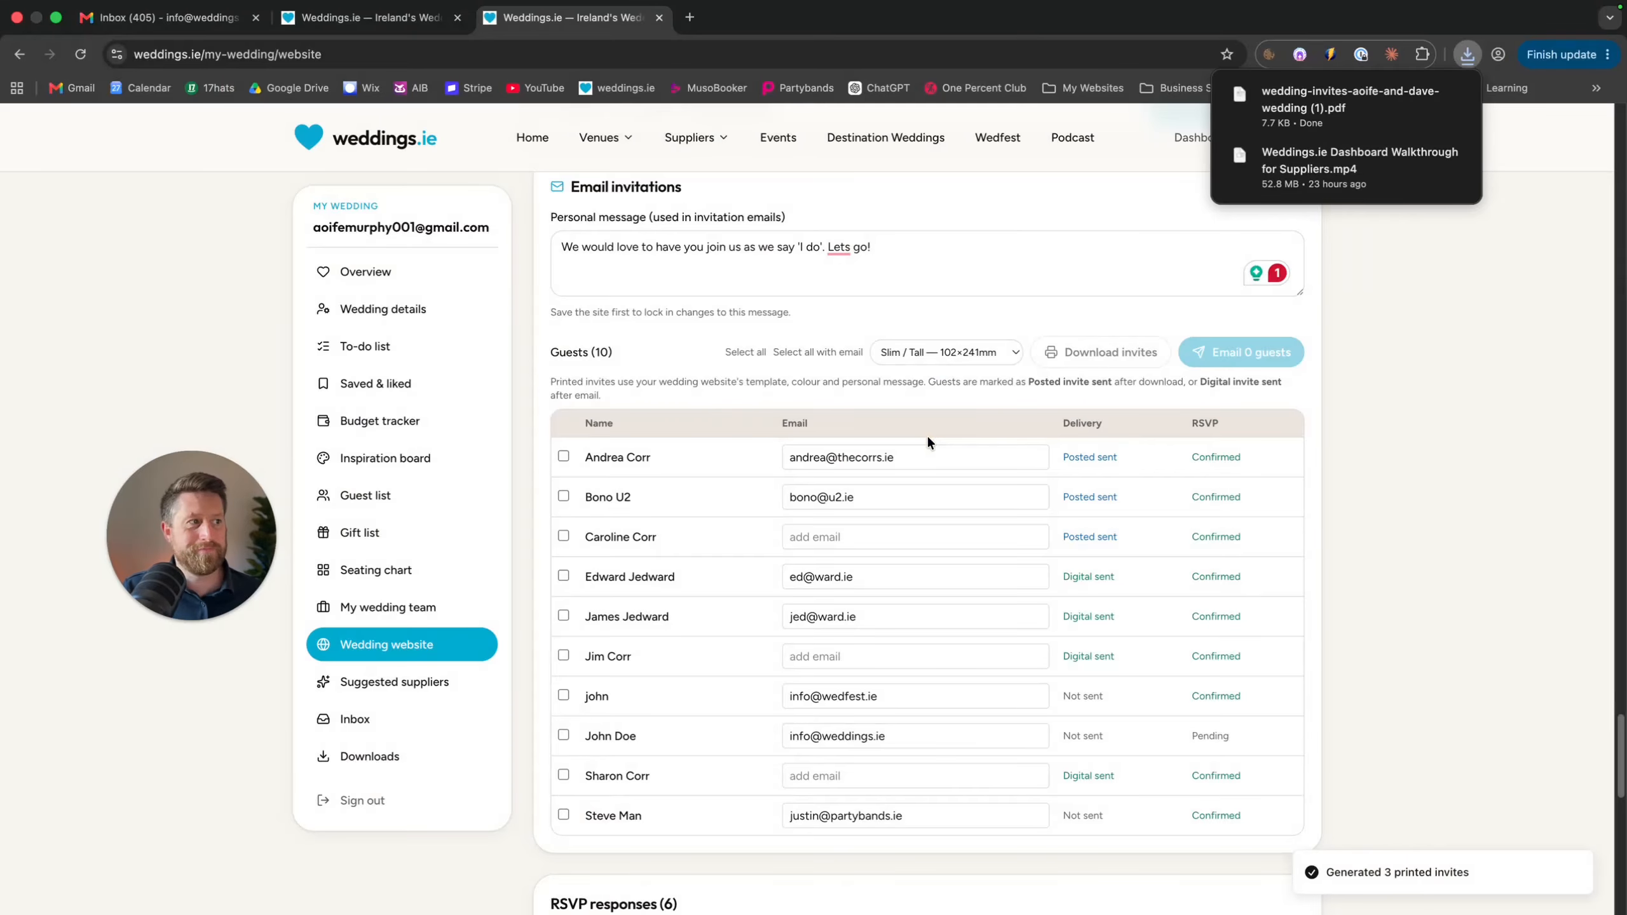
{"action": "left_click", "coordinate": [563, 456]}
{"action": "left_click", "coordinate": [563, 497]}
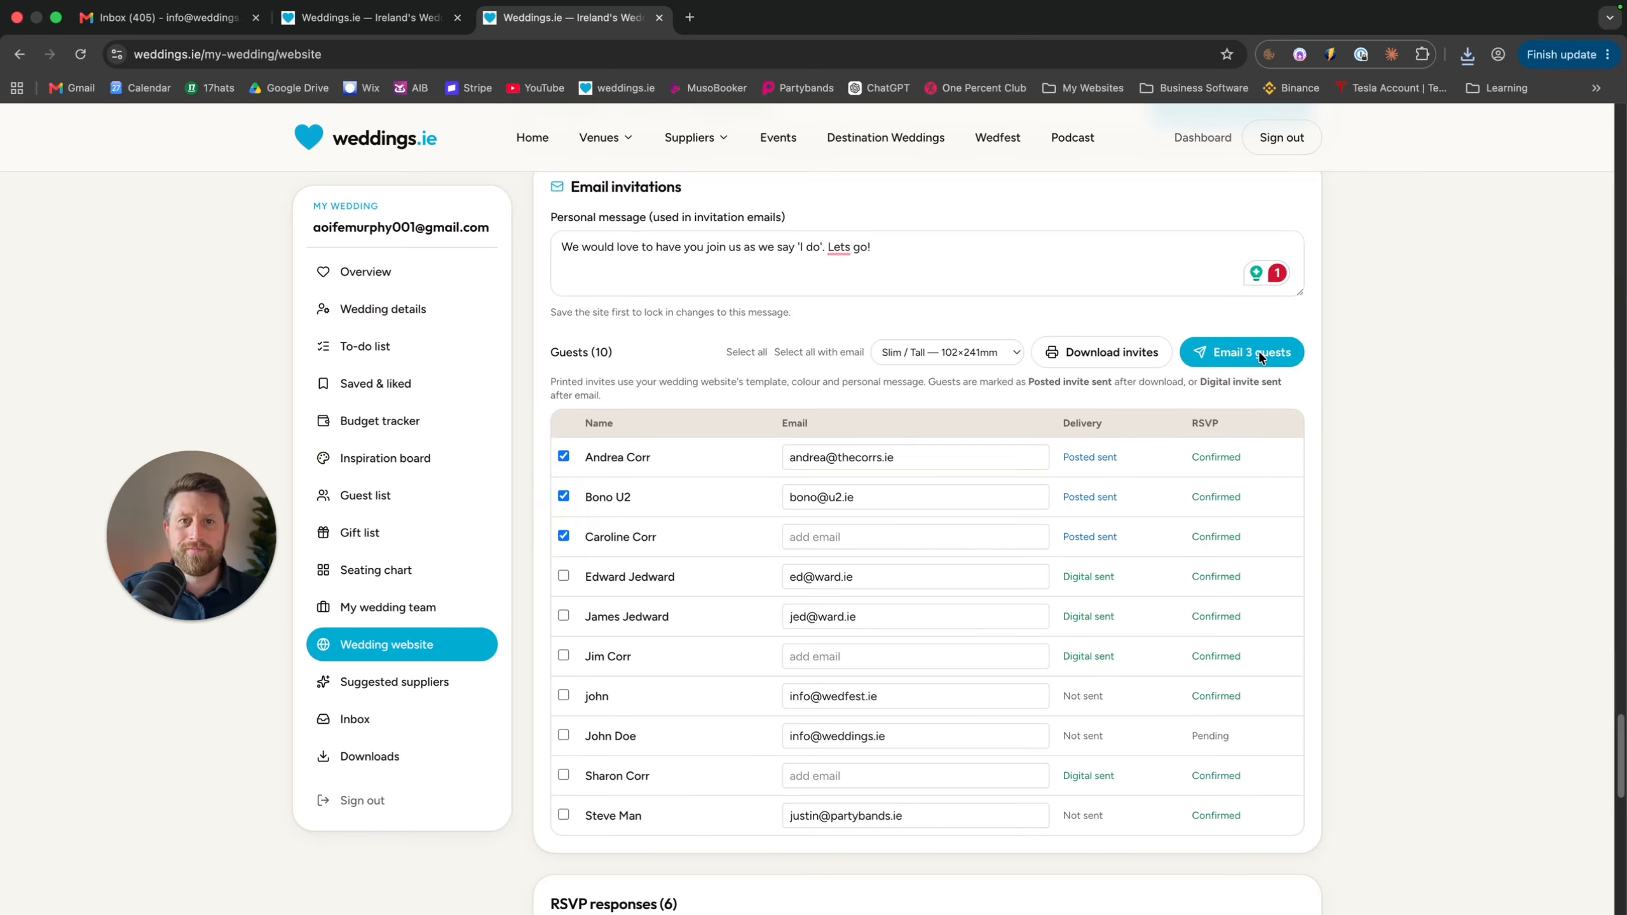
{"action": "scroll", "coordinate": [1394, 410], "scroll_direction": "down", "scroll_amount": 5}
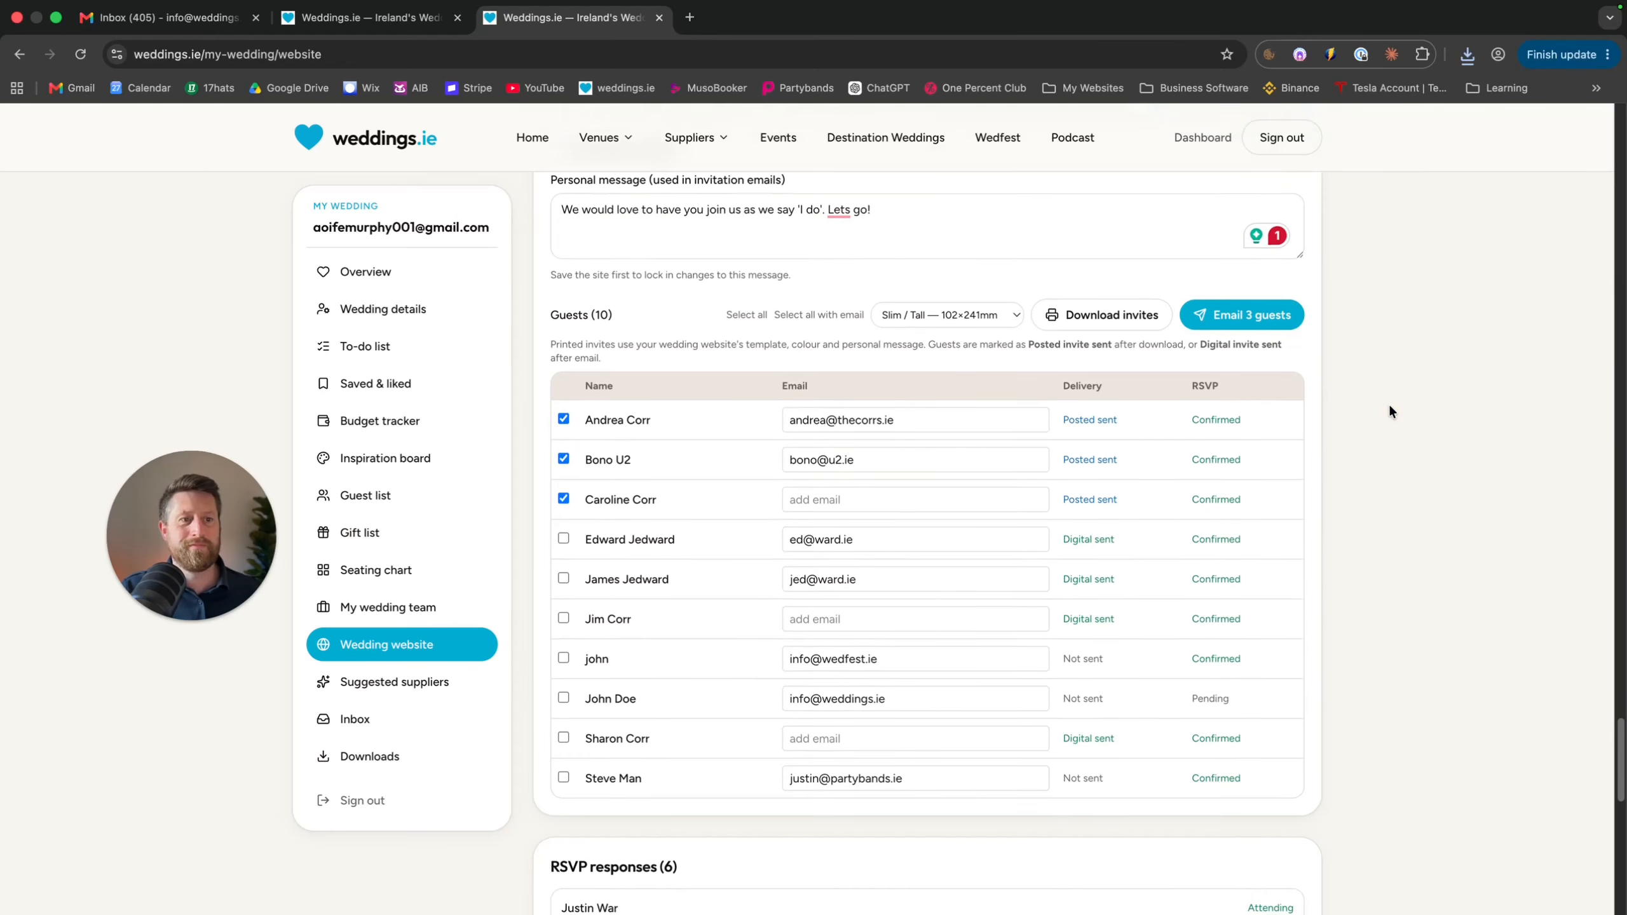
{"action": "scroll", "coordinate": [1325, 477], "scroll_direction": "down", "scroll_amount": 3}
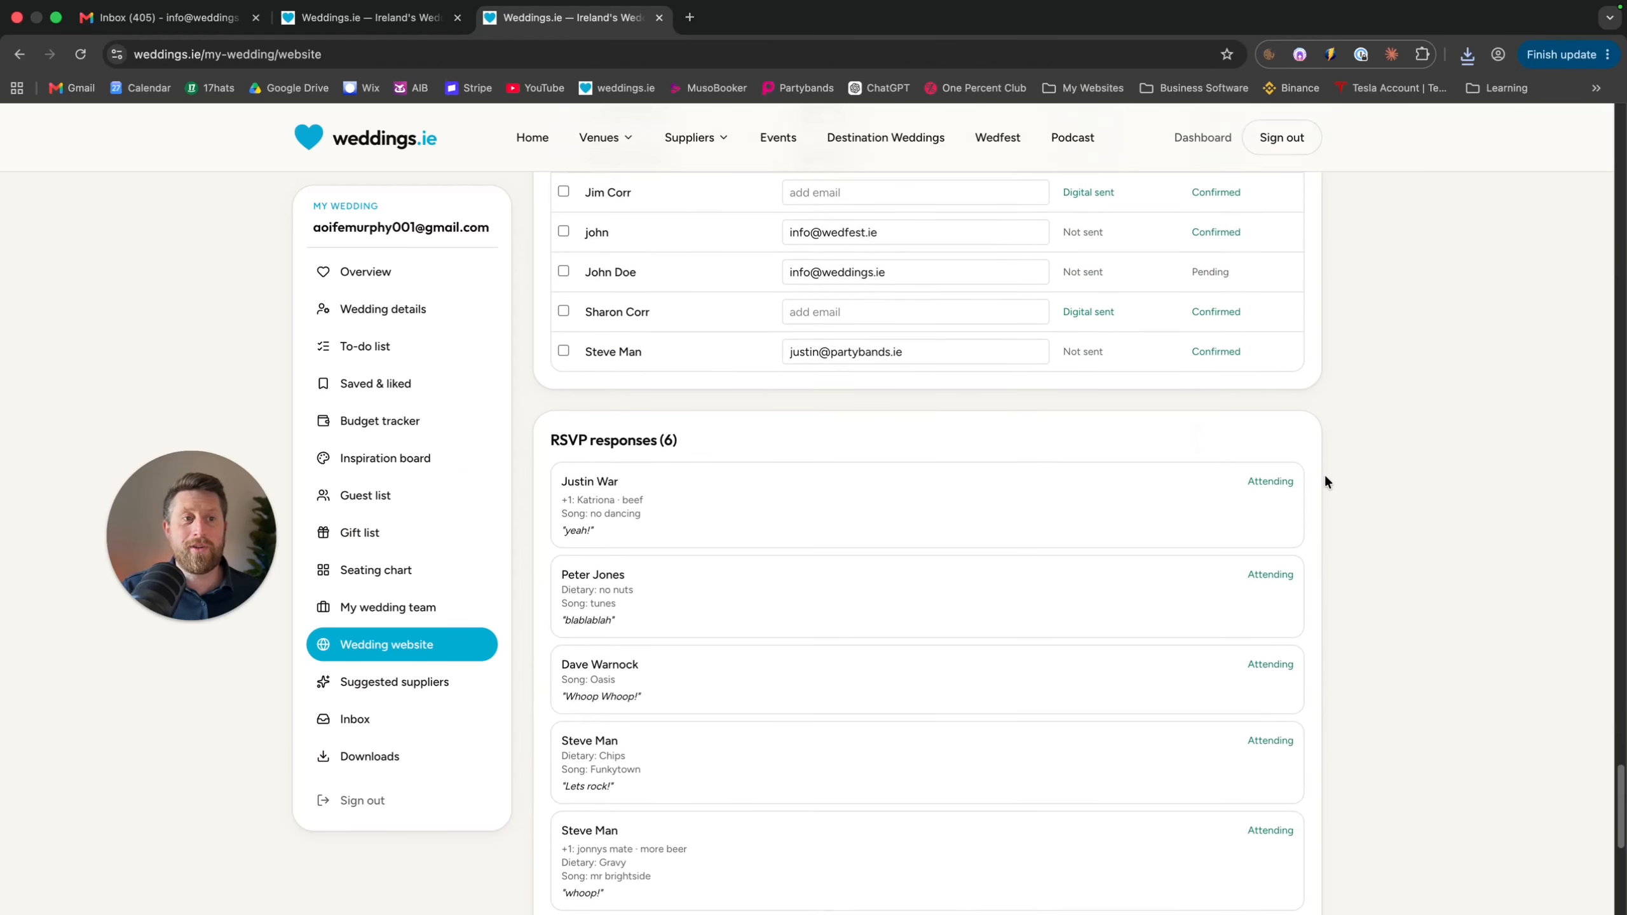
{"action": "scroll", "coordinate": [592, 411], "scroll_direction": "down", "scroll_amount": 2}
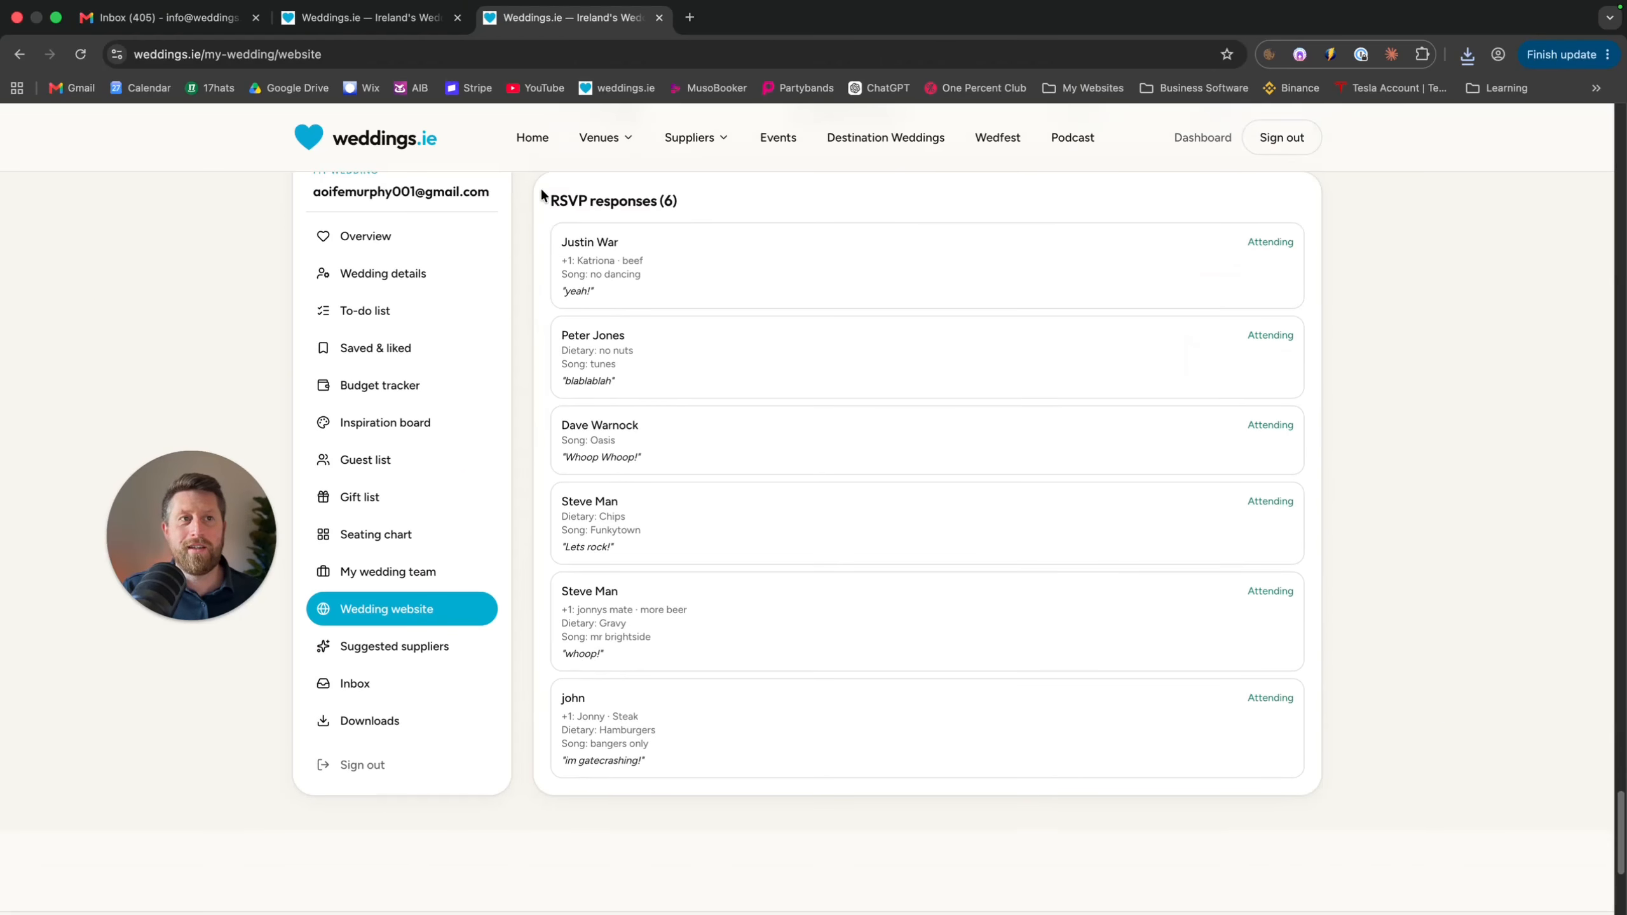
{"action": "left_click_drag", "start_coordinate": [545, 197], "coordinate": [886, 709]}
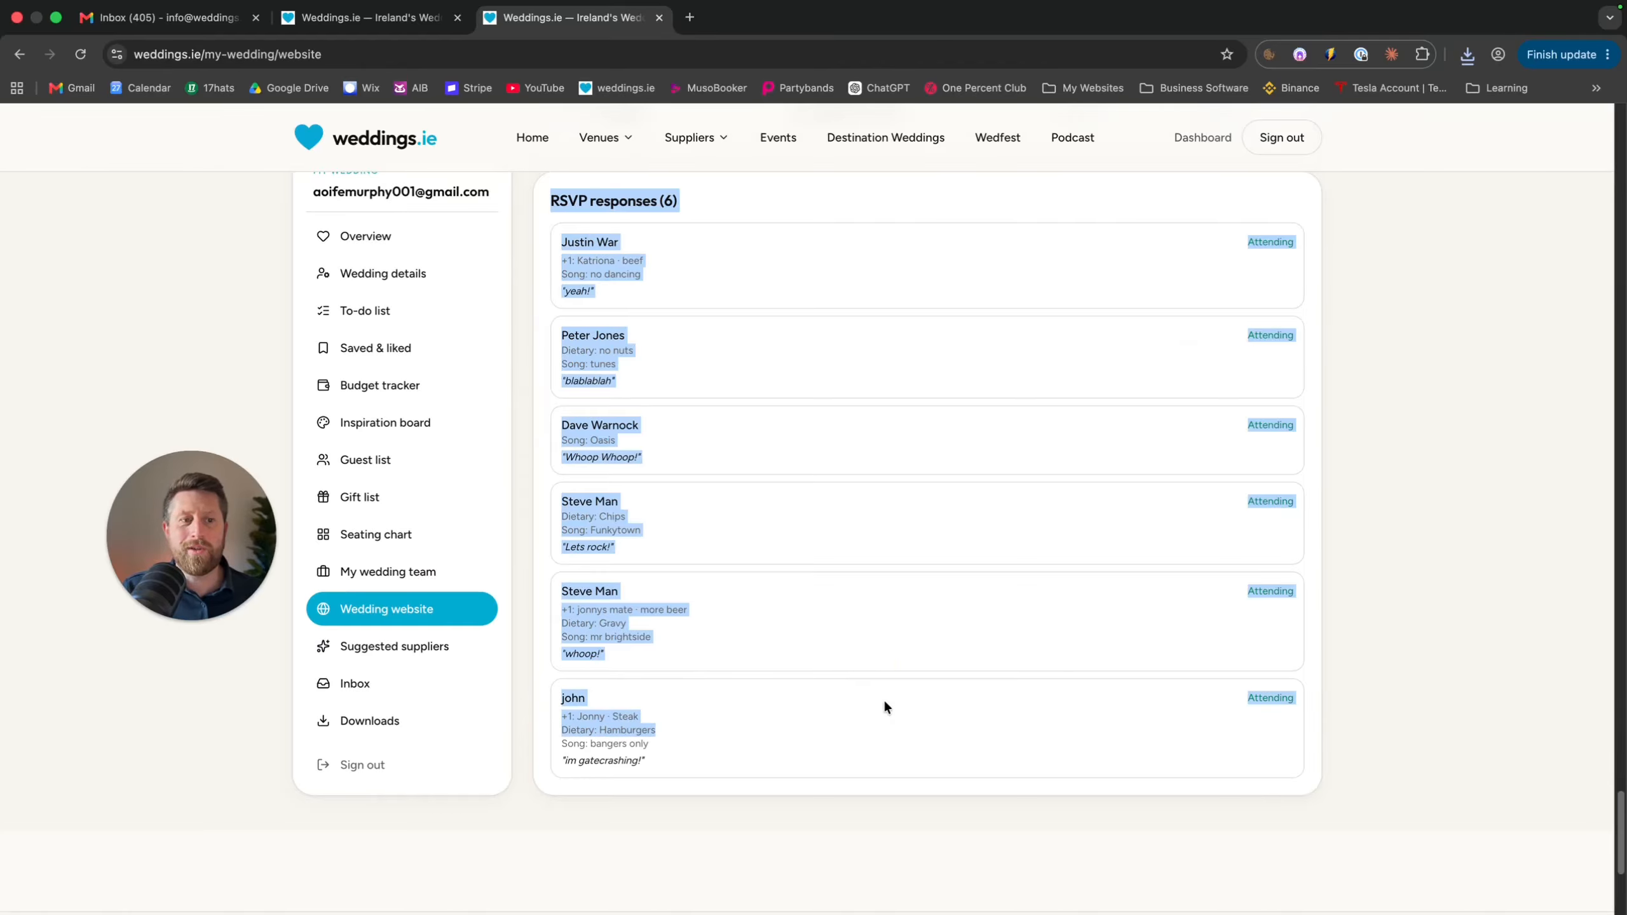
{"action": "scroll", "coordinate": [883, 706], "scroll_direction": "up", "scroll_amount": 1}
{"action": "left_click_drag", "start_coordinate": [786, 835], "coordinate": [554, 275]}
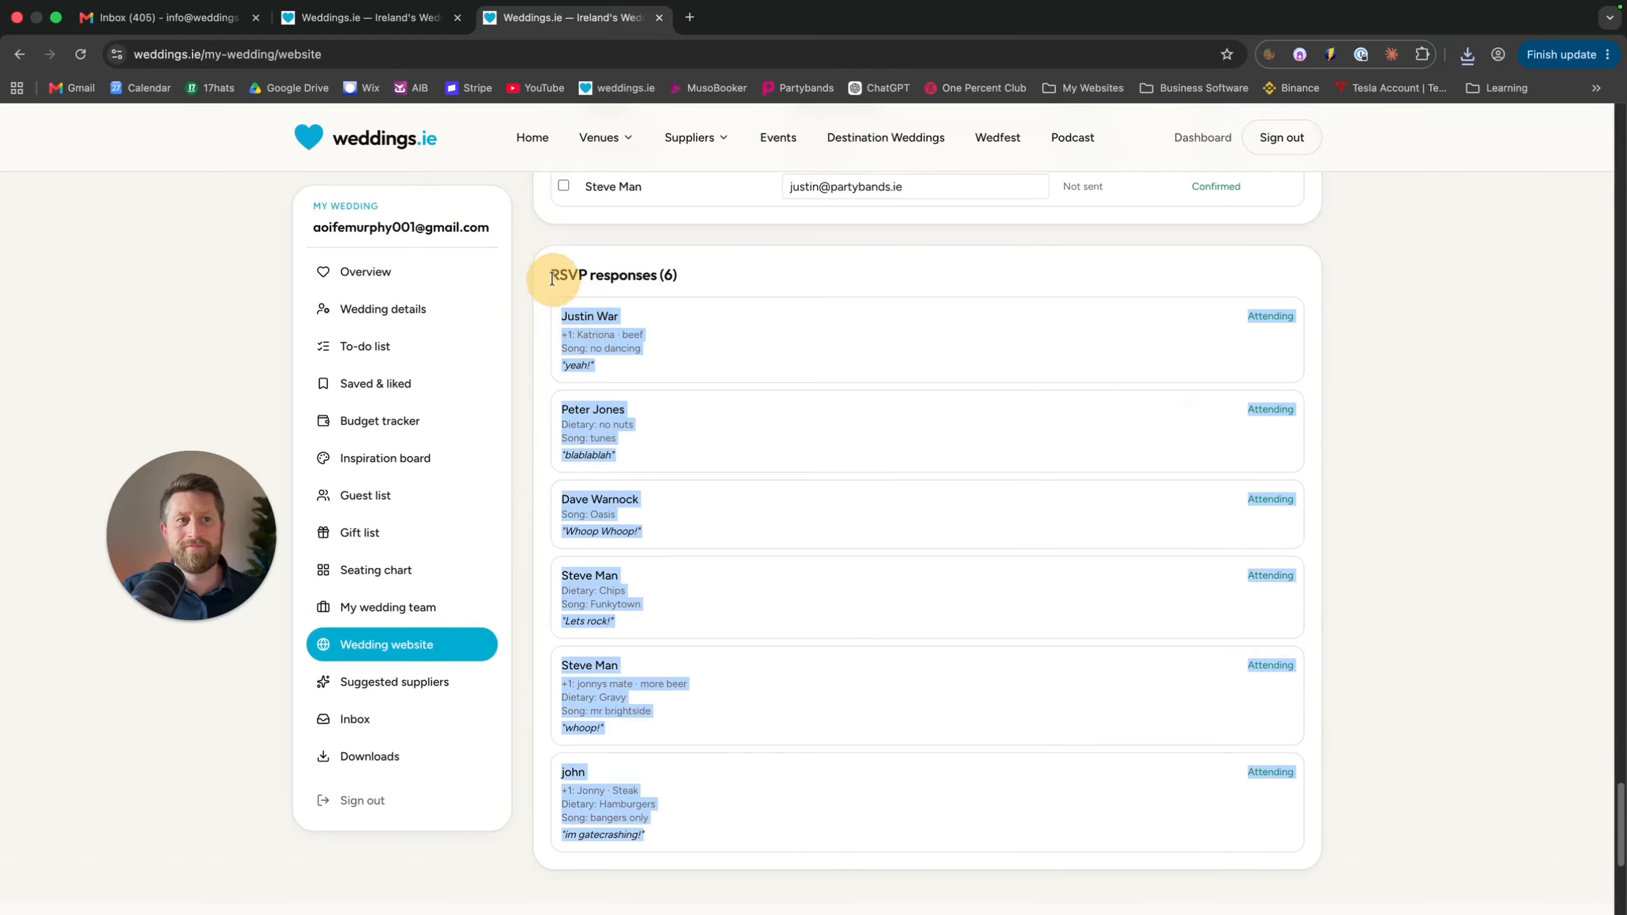
{"action": "left_click", "coordinate": [570, 266]}
{"action": "scroll", "coordinate": [1093, 556], "scroll_direction": "up", "scroll_amount": 15}
Save the wedding website changes
{"action": "scroll", "coordinate": [1093, 556], "scroll_direction": "up", "scroll_amount": 5}
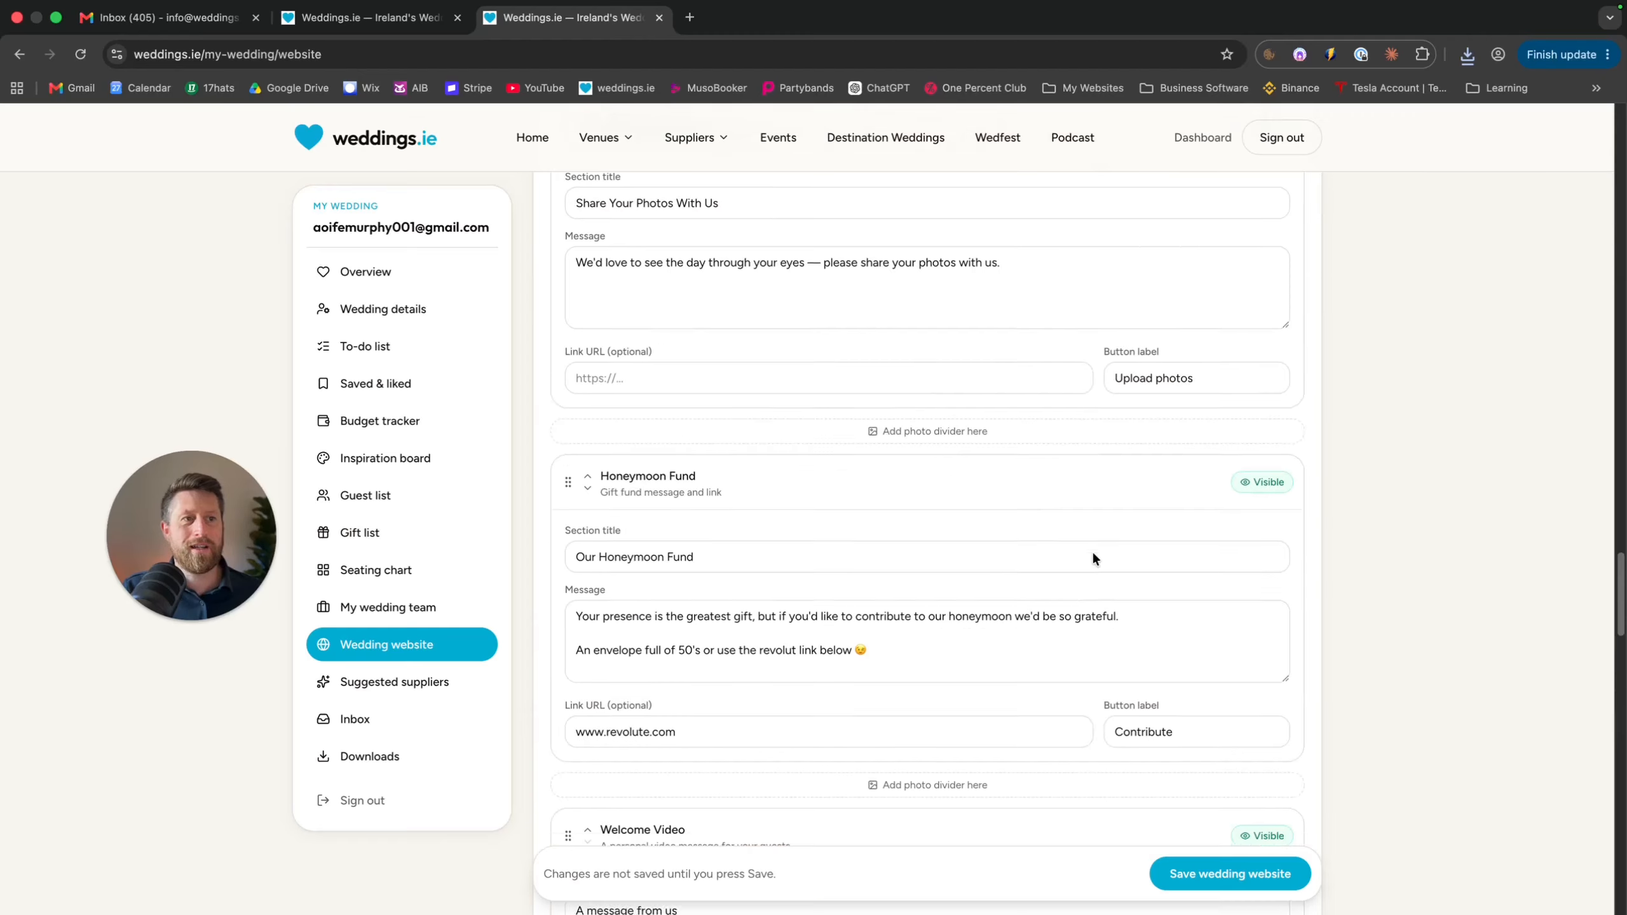
{"action": "scroll", "coordinate": [1091, 549], "scroll_direction": "up", "scroll_amount": 5}
{"action": "scroll", "coordinate": [1092, 551], "scroll_direction": "down", "scroll_amount": 4}
{"action": "scroll", "coordinate": [1093, 553], "scroll_direction": "down", "scroll_amount": 4}
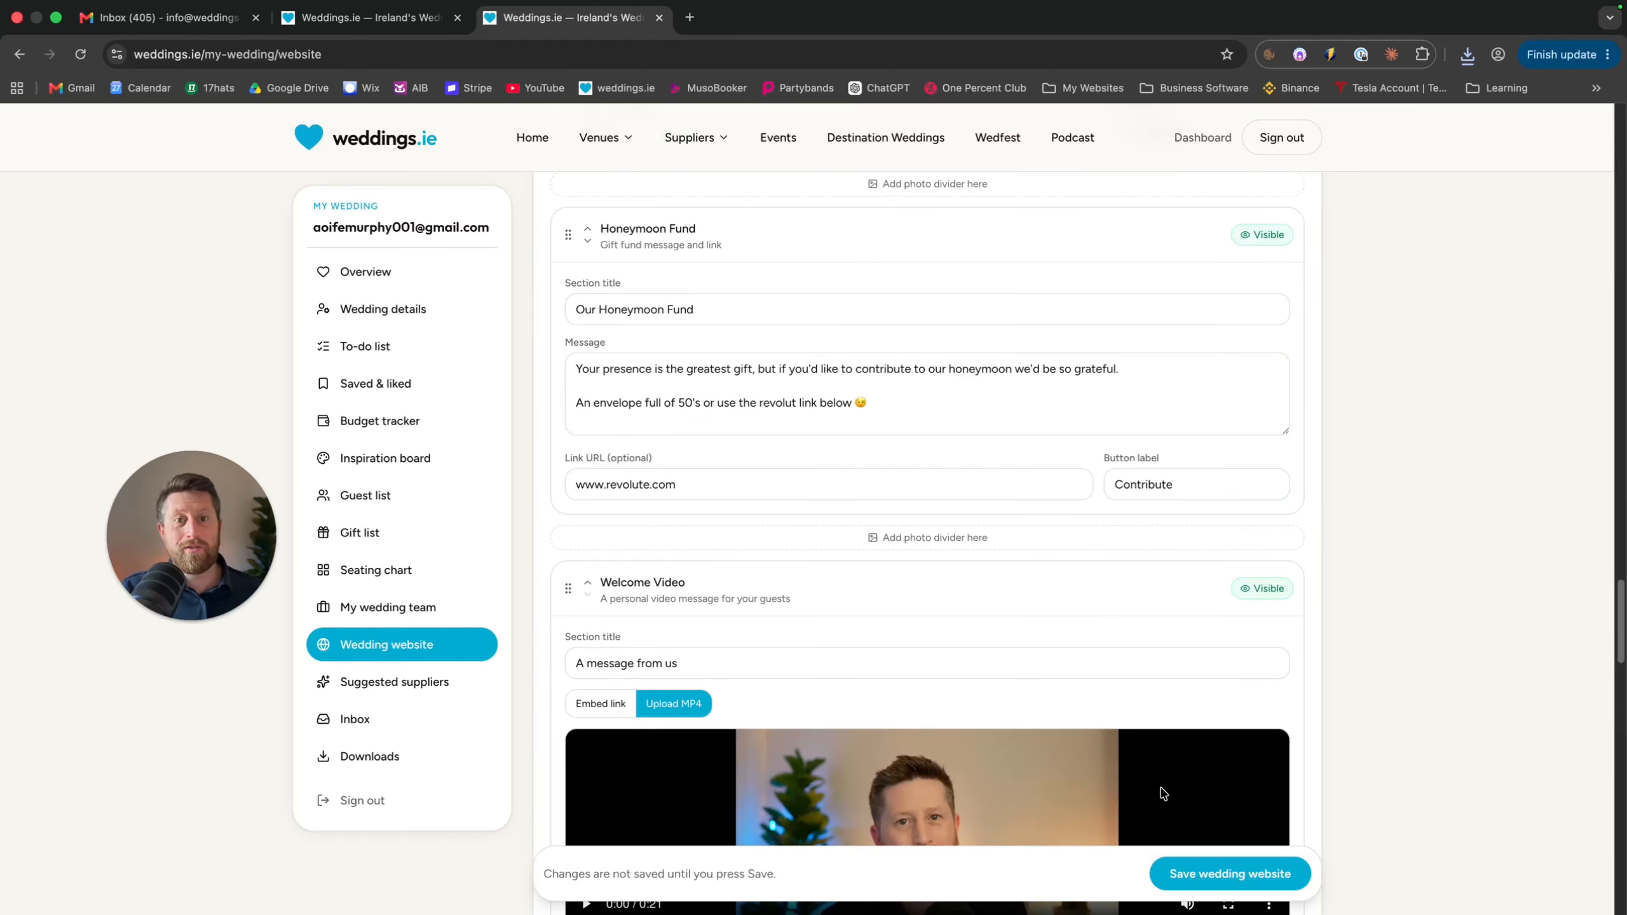
{"action": "left_click", "coordinate": [1203, 867]}
Open the public preview of the wedding site in a new tab
{"action": "scroll", "coordinate": [1102, 630], "scroll_direction": "up", "scroll_amount": 20}
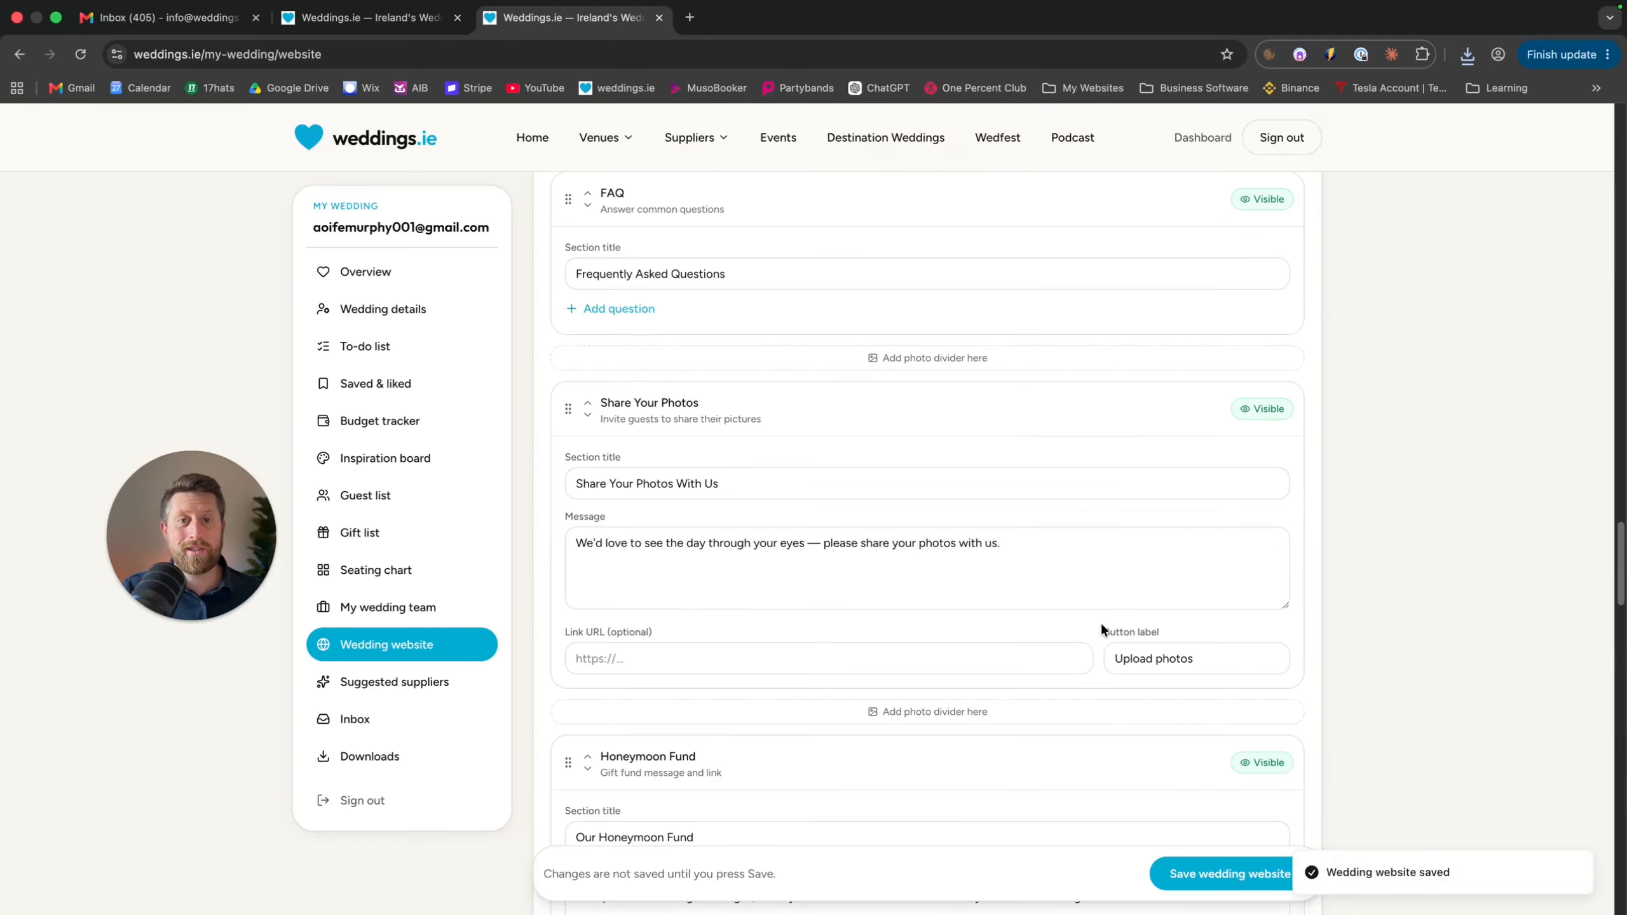
{"action": "scroll", "coordinate": [1101, 628], "scroll_direction": "up", "scroll_amount": 8}
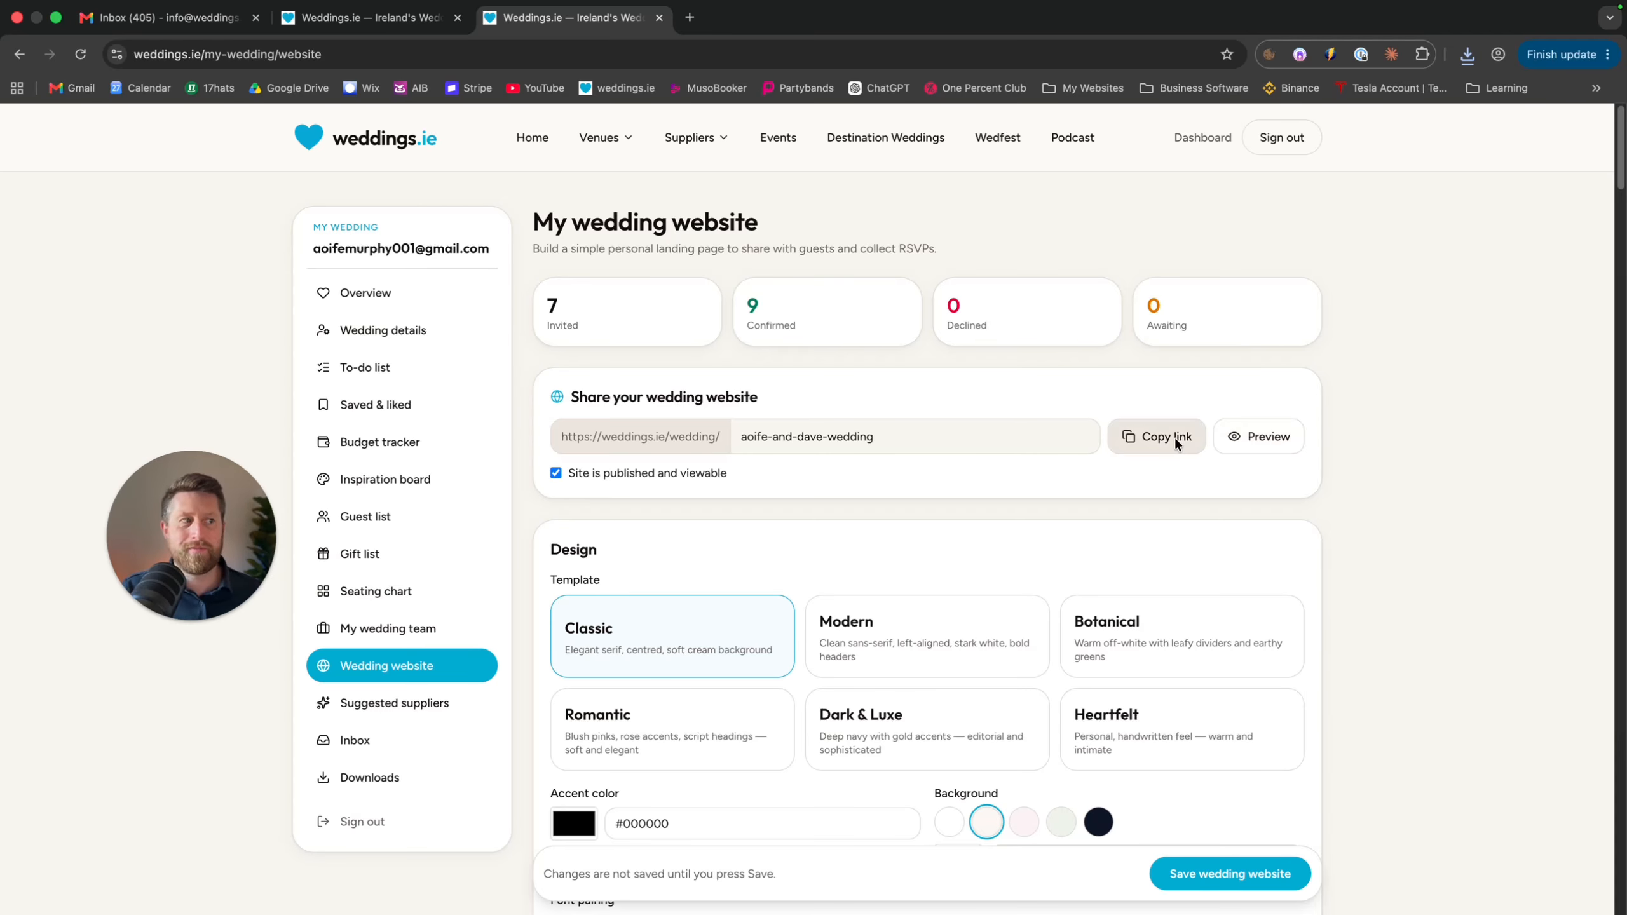
{"action": "left_click", "coordinate": [1258, 437]}
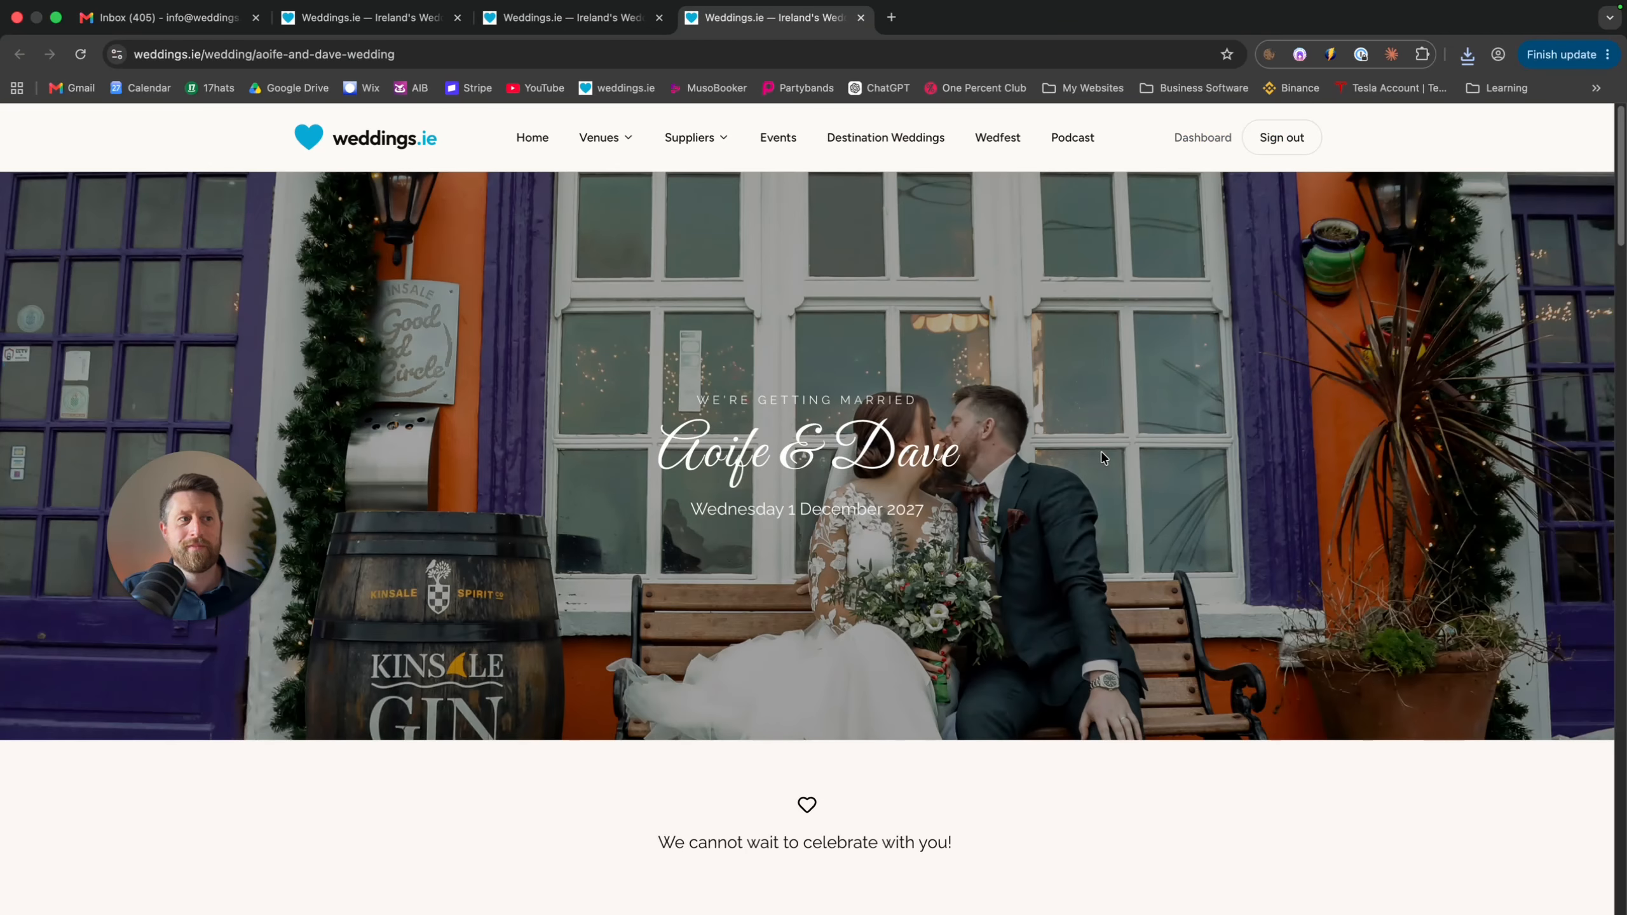
{"action": "scroll", "coordinate": [1101, 457], "scroll_direction": "down", "scroll_amount": 8}
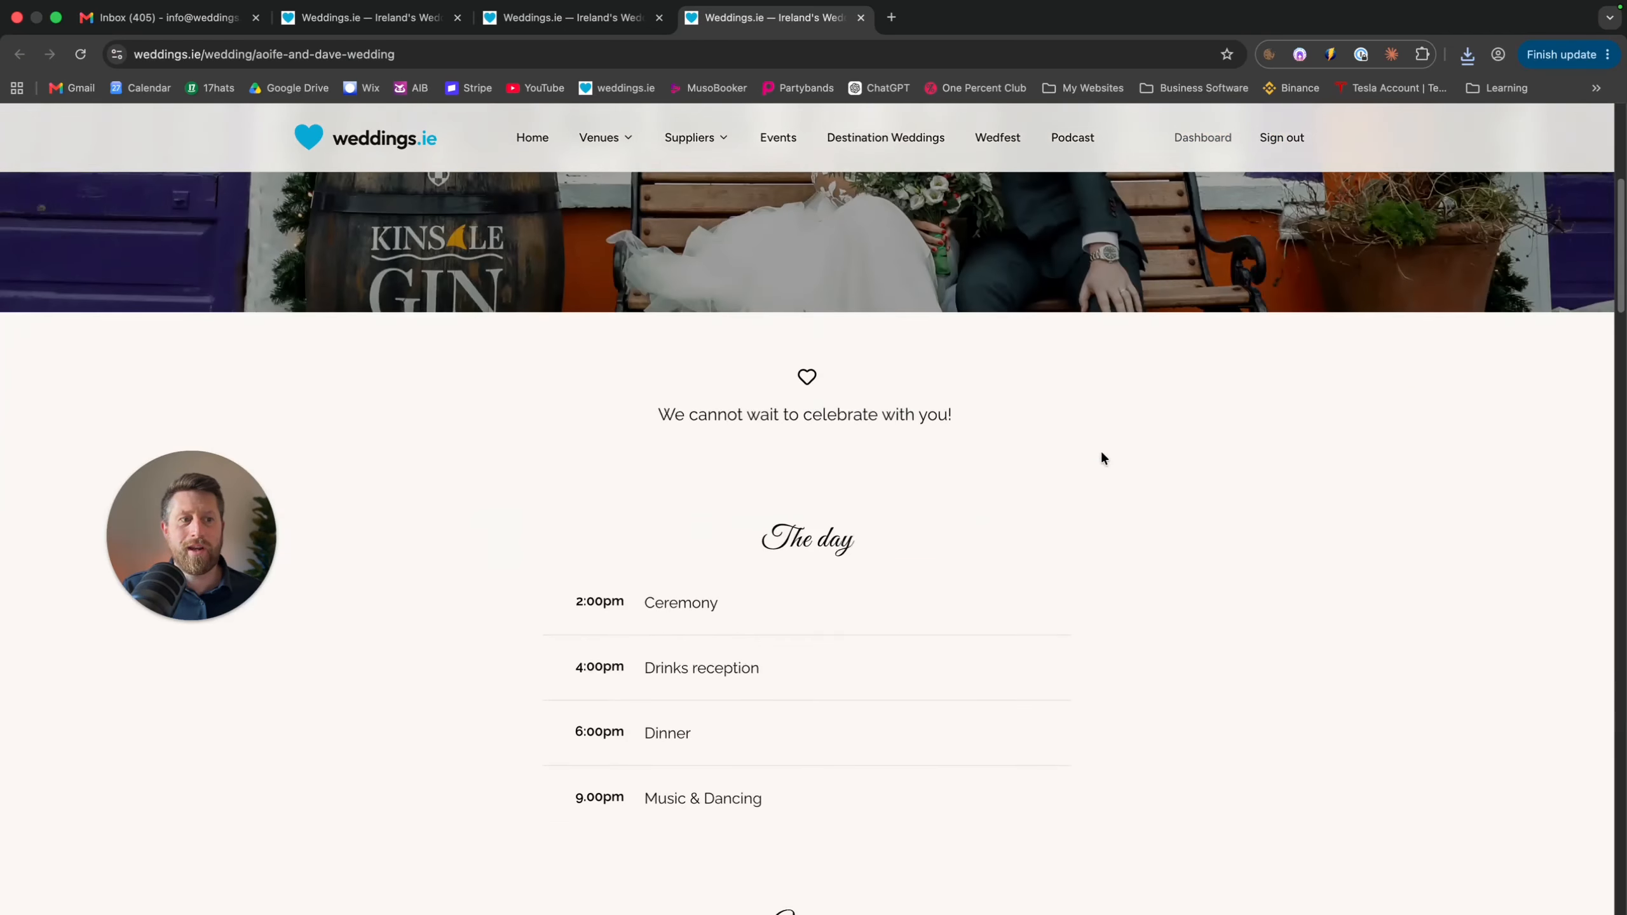
{"action": "left_click_drag", "start_coordinate": [997, 307], "coordinate": [664, 316]}
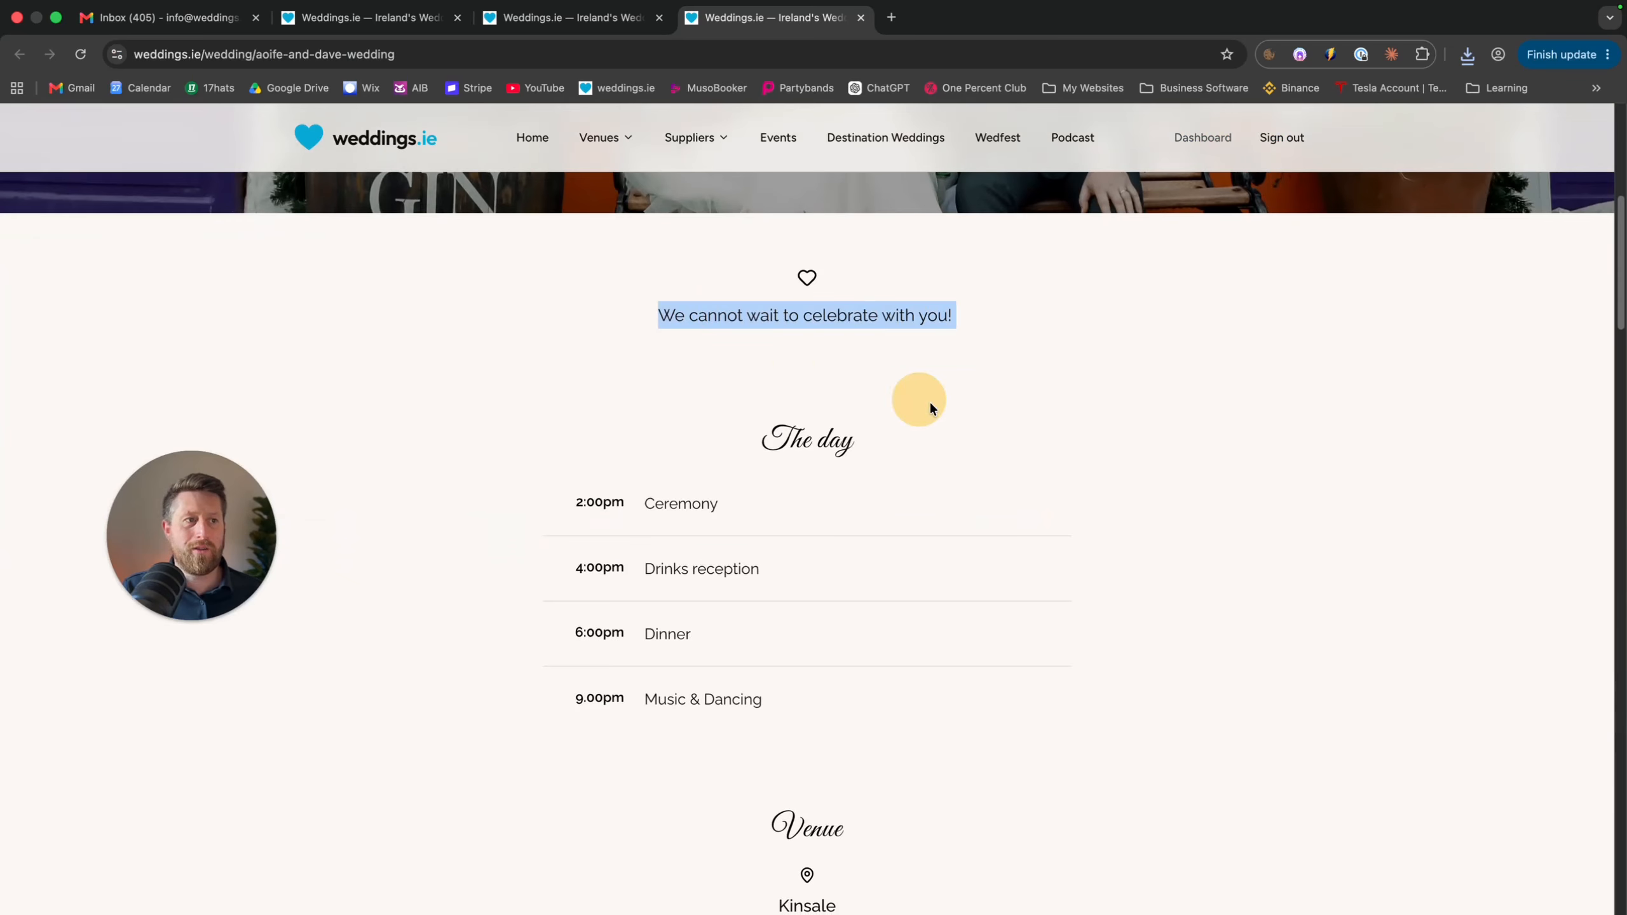
{"action": "scroll", "coordinate": [944, 410], "scroll_direction": "down", "scroll_amount": 2}
{"action": "left_click_drag", "start_coordinate": [764, 329], "coordinate": [950, 635]}
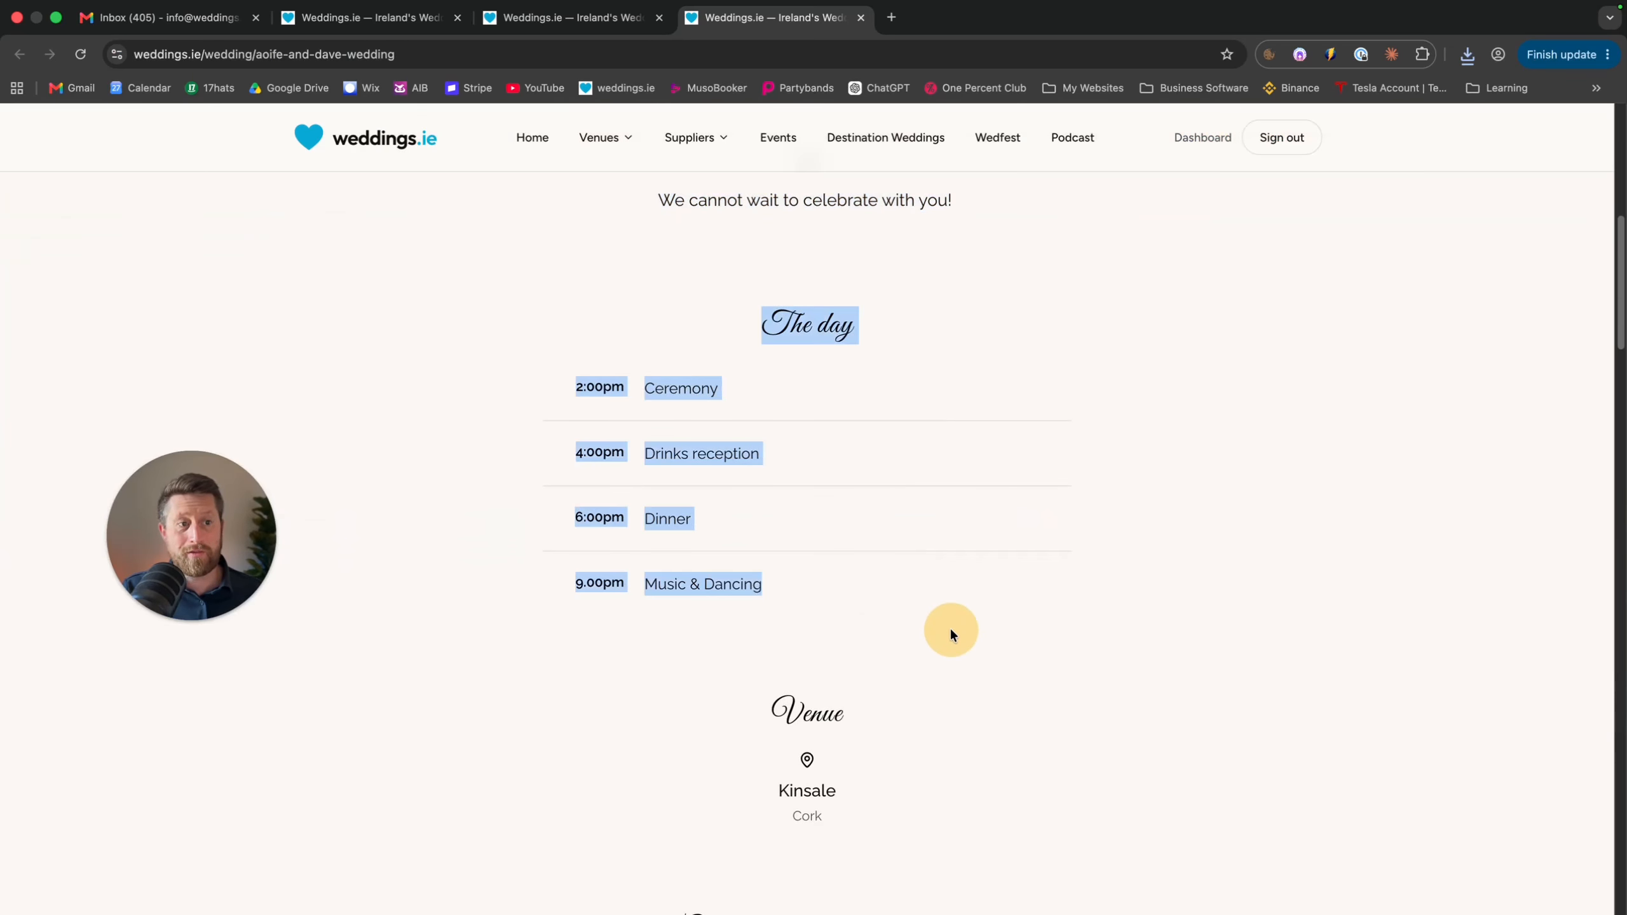
{"action": "scroll", "coordinate": [831, 514], "scroll_direction": "down", "scroll_amount": 3}
{"action": "left_click_drag", "start_coordinate": [853, 480], "coordinate": [781, 501]}
{"action": "scroll", "coordinate": [918, 560], "scroll_direction": "down", "scroll_amount": 5}
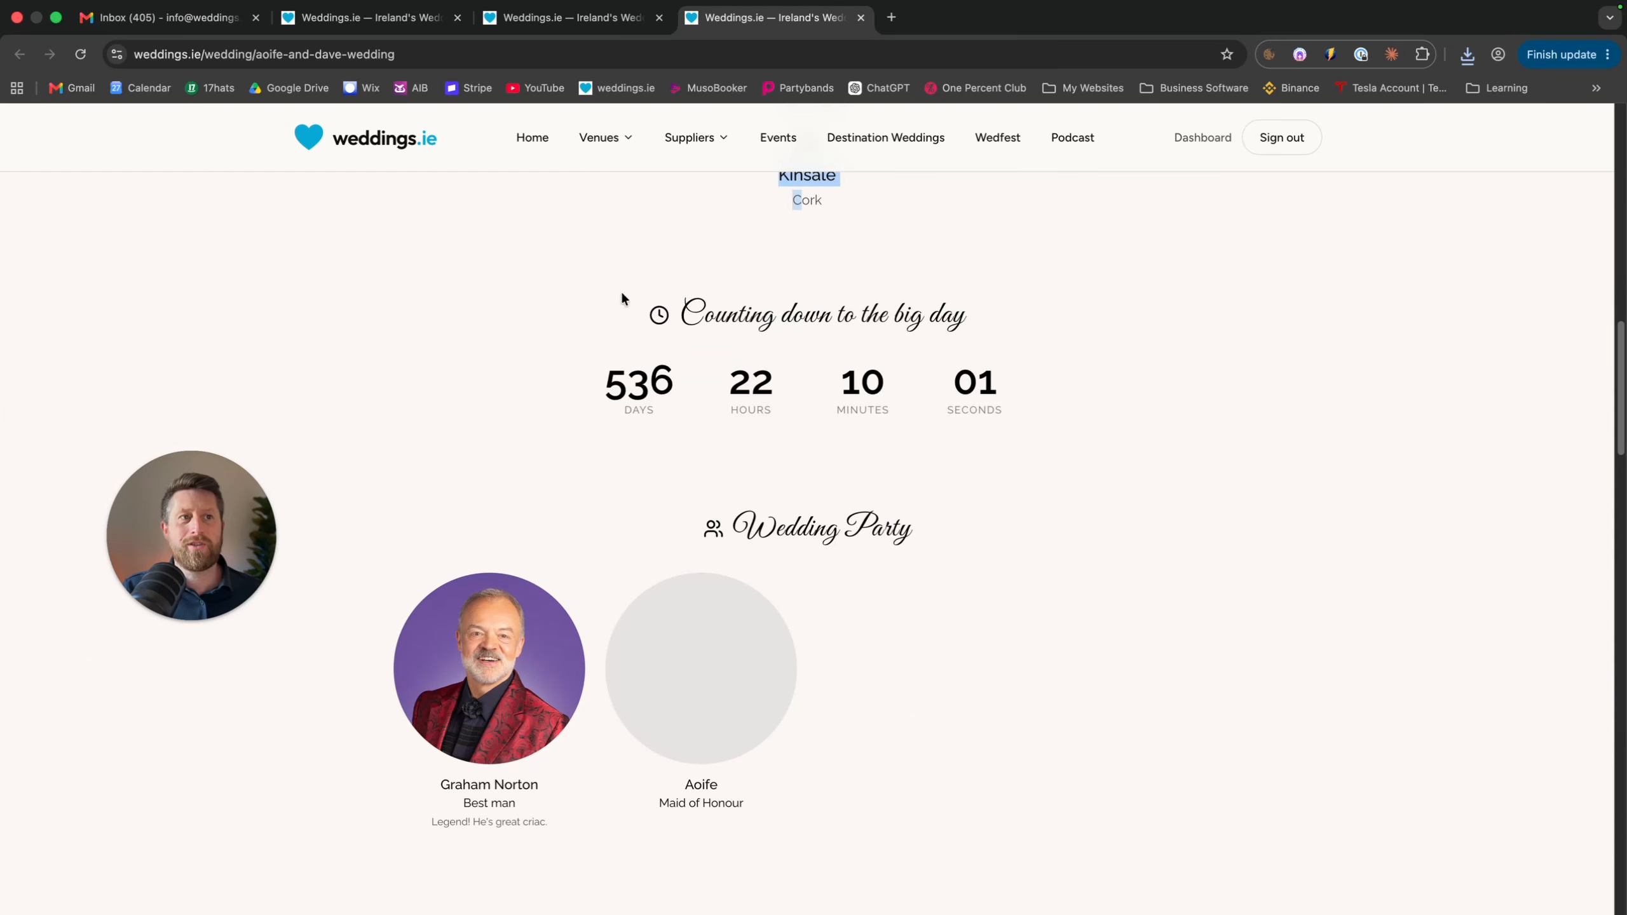
{"action": "left_click_drag", "start_coordinate": [621, 301], "coordinate": [1084, 486]}
{"action": "scroll", "coordinate": [1025, 596], "scroll_direction": "down", "scroll_amount": 1}
{"action": "left_click_drag", "start_coordinate": [883, 647], "coordinate": [872, 481]}
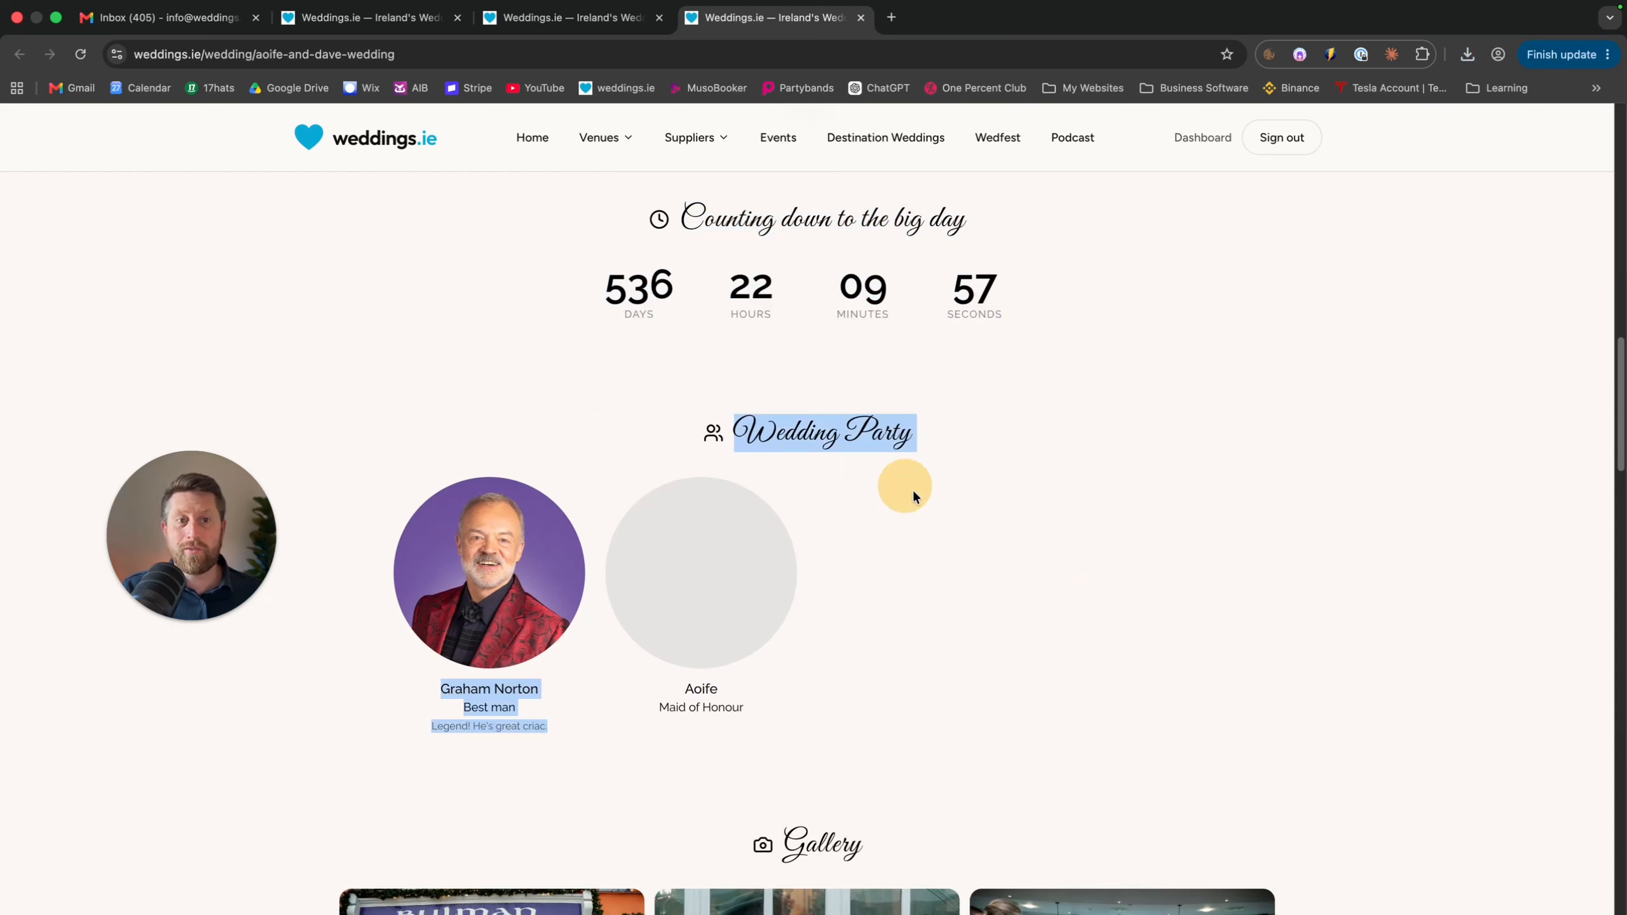
{"action": "scroll", "coordinate": [854, 692], "scroll_direction": "down", "scroll_amount": 3}
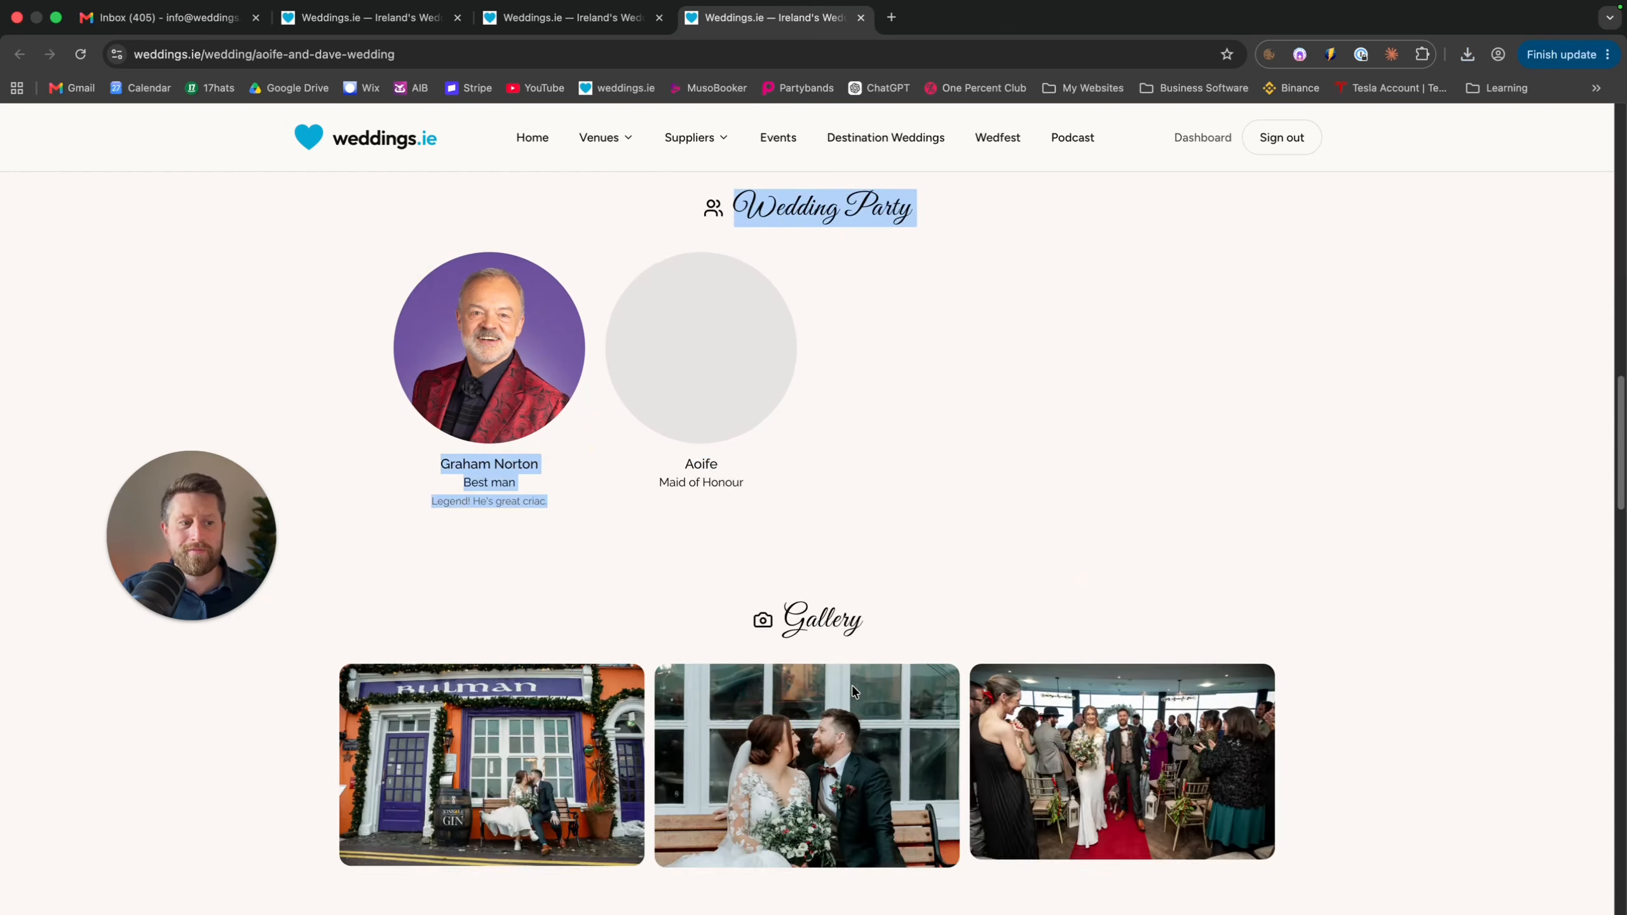
{"action": "scroll", "coordinate": [853, 692], "scroll_direction": "down", "scroll_amount": 5}
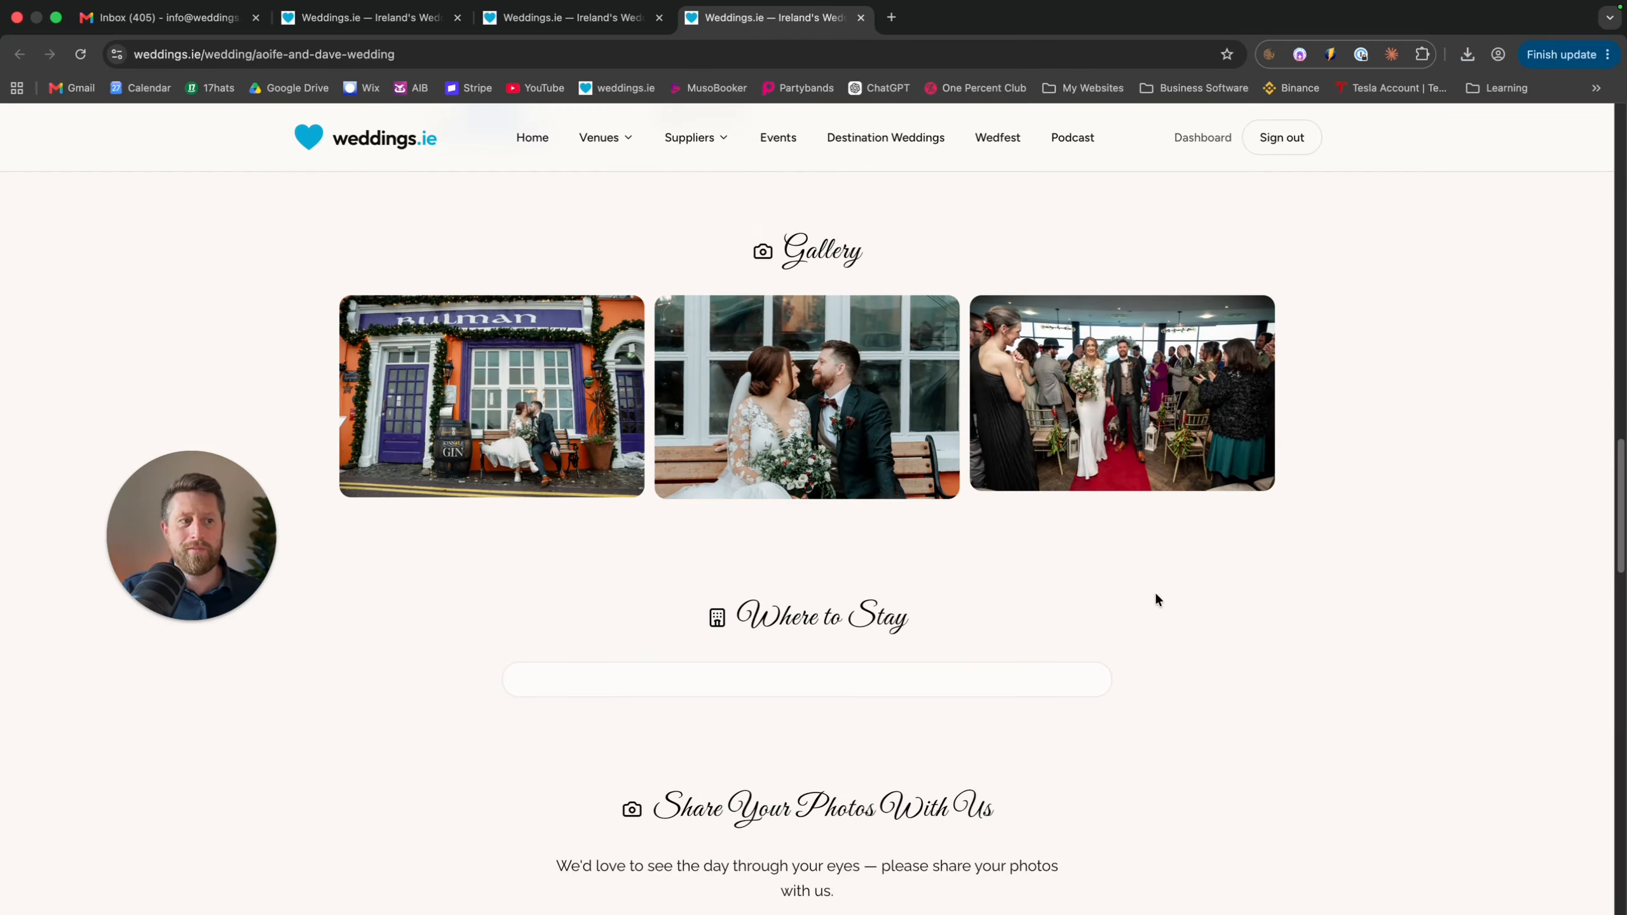
{"action": "scroll", "coordinate": [1157, 587], "scroll_direction": "down", "scroll_amount": 3}
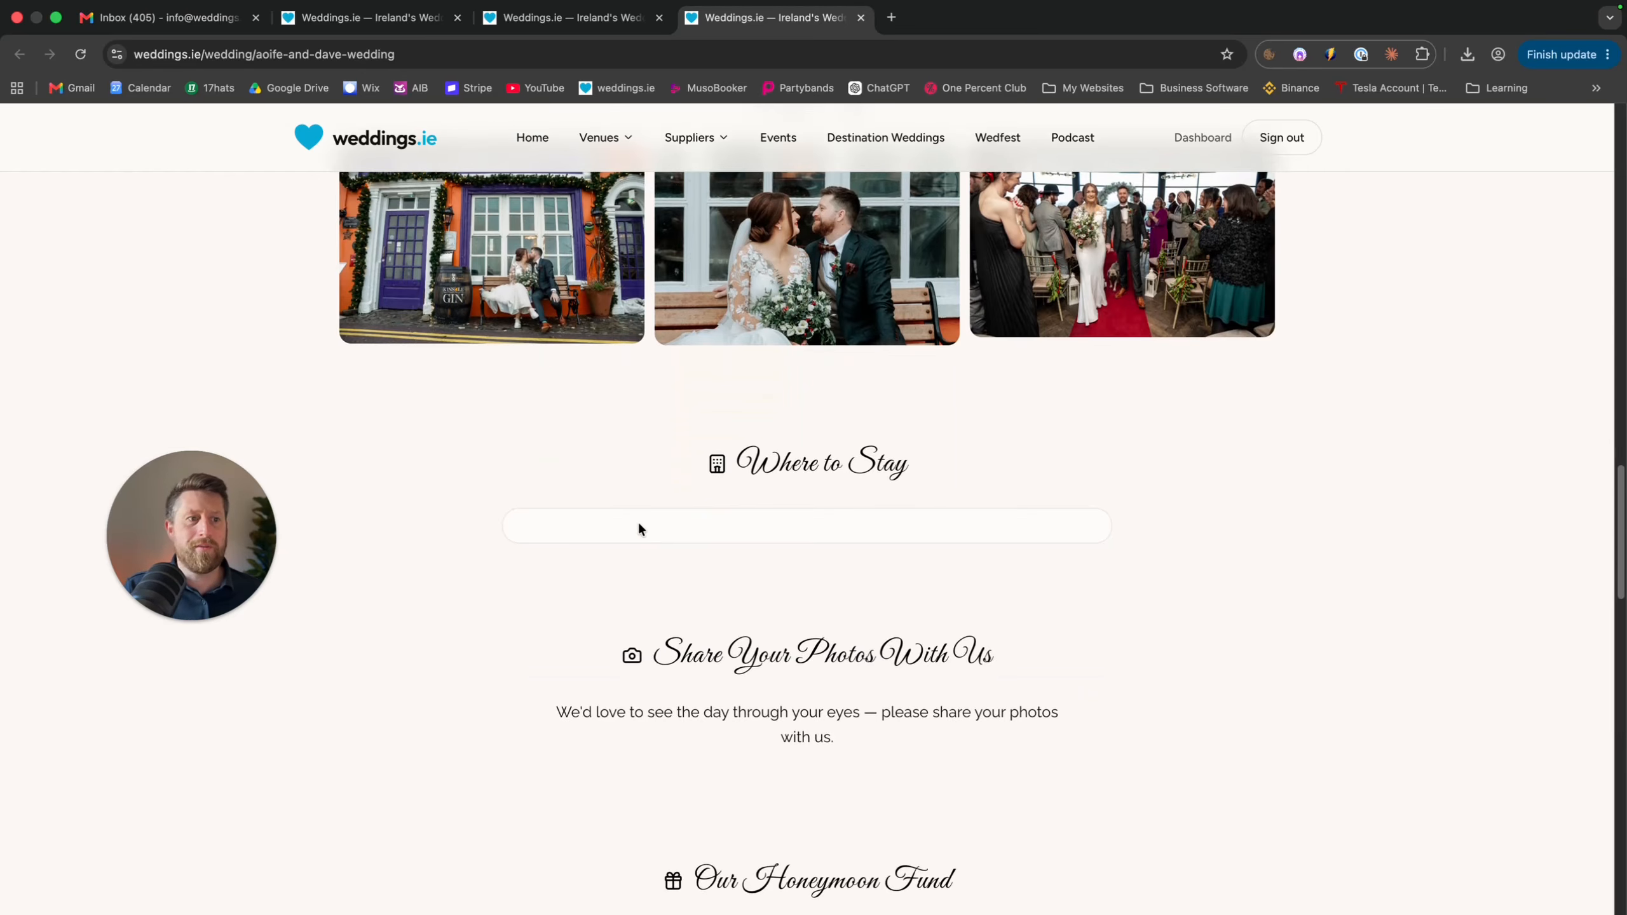
{"action": "scroll", "coordinate": [908, 547], "scroll_direction": "down", "scroll_amount": 2}
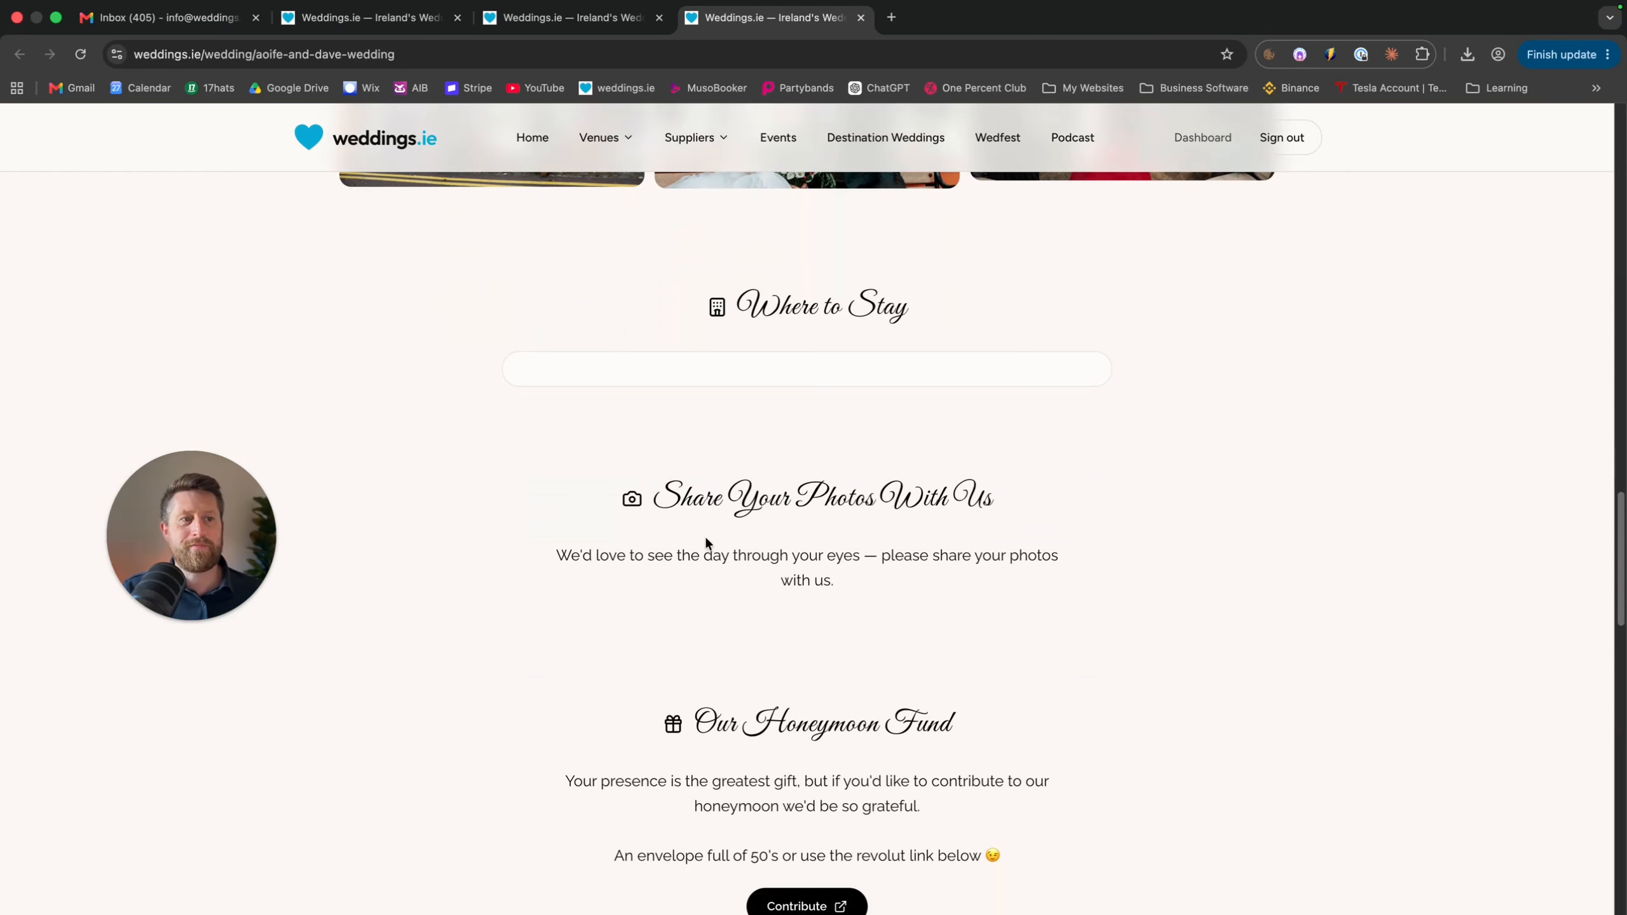
{"action": "left_click", "coordinate": [843, 494]}
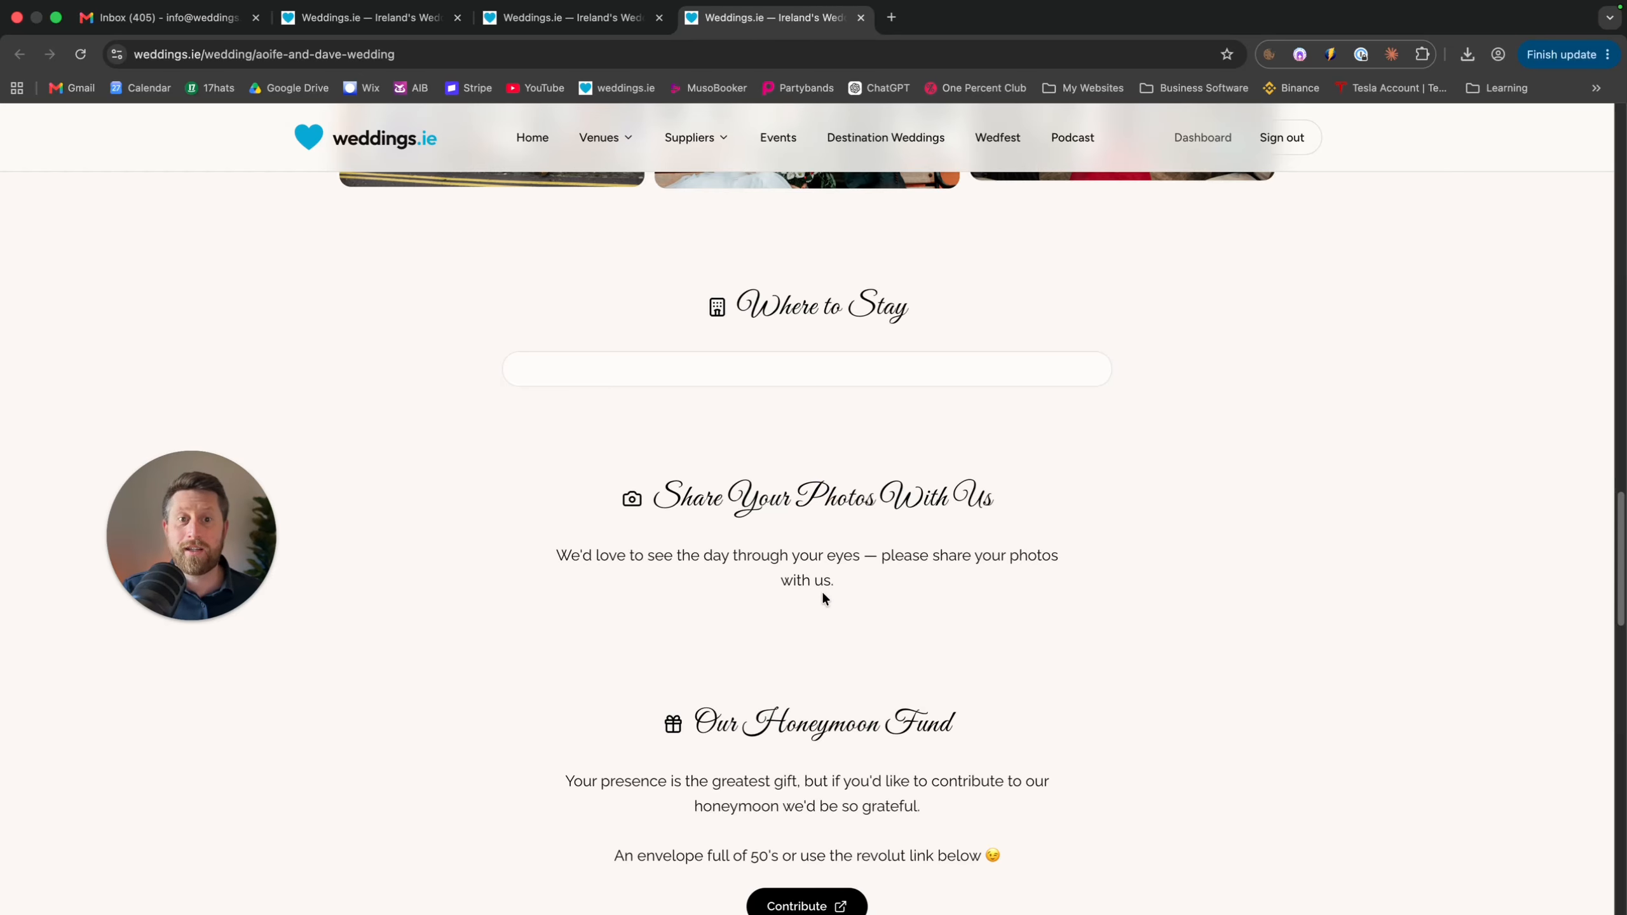
{"action": "scroll", "coordinate": [824, 597], "scroll_direction": "down", "scroll_amount": 5}
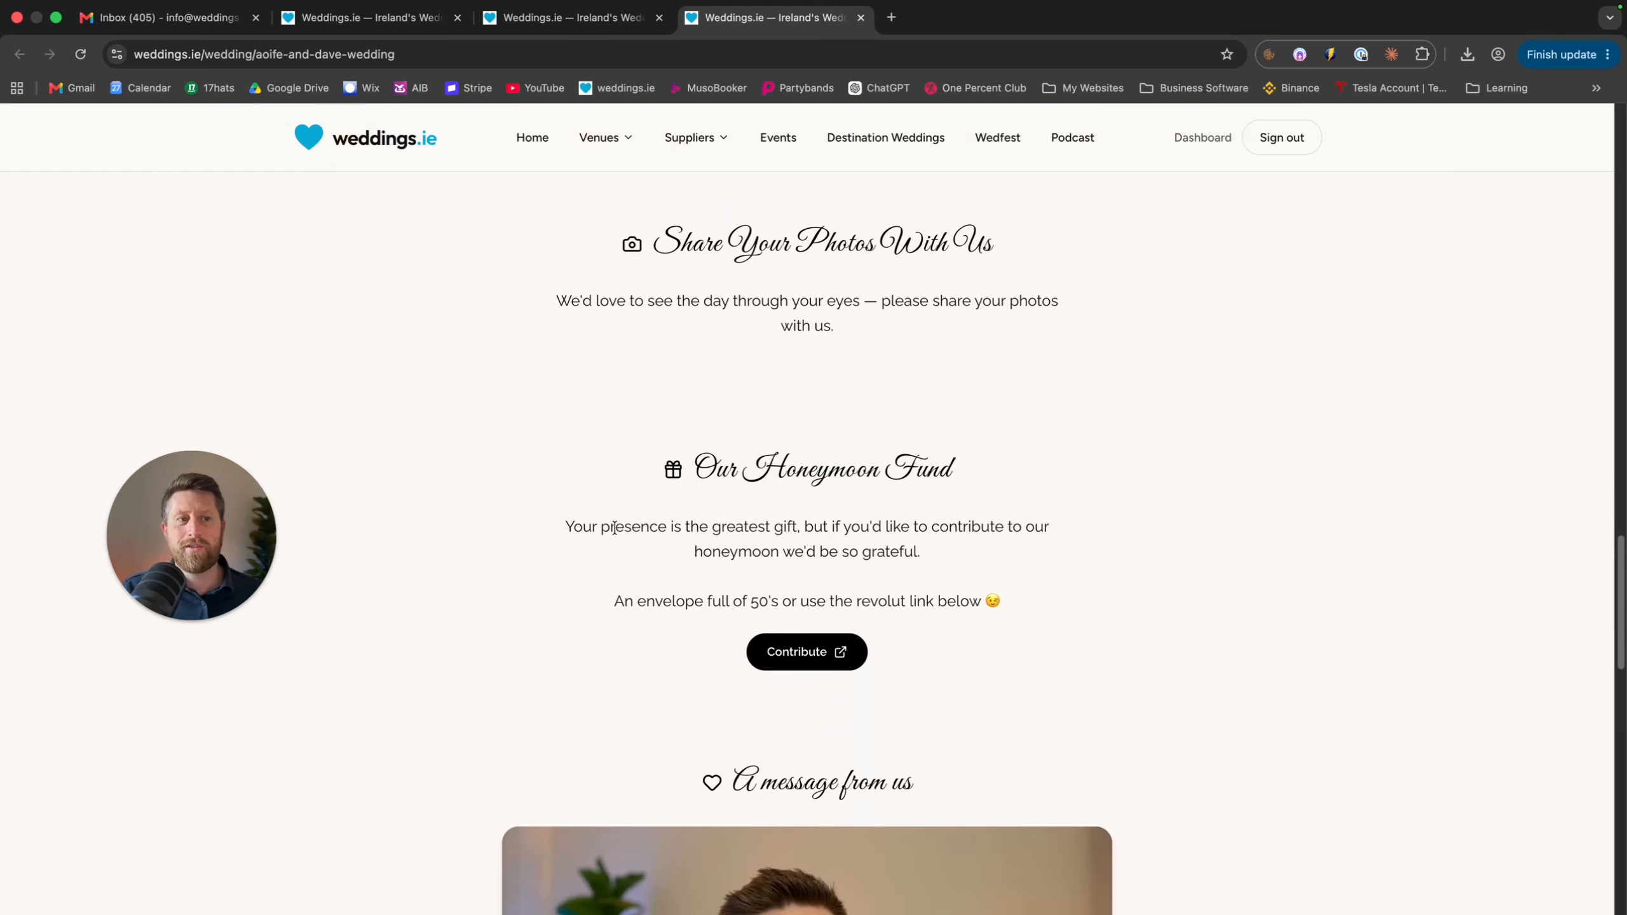
{"action": "left_click_drag", "start_coordinate": [565, 529], "coordinate": [922, 578]}
{"action": "left_click", "coordinate": [1013, 610]}
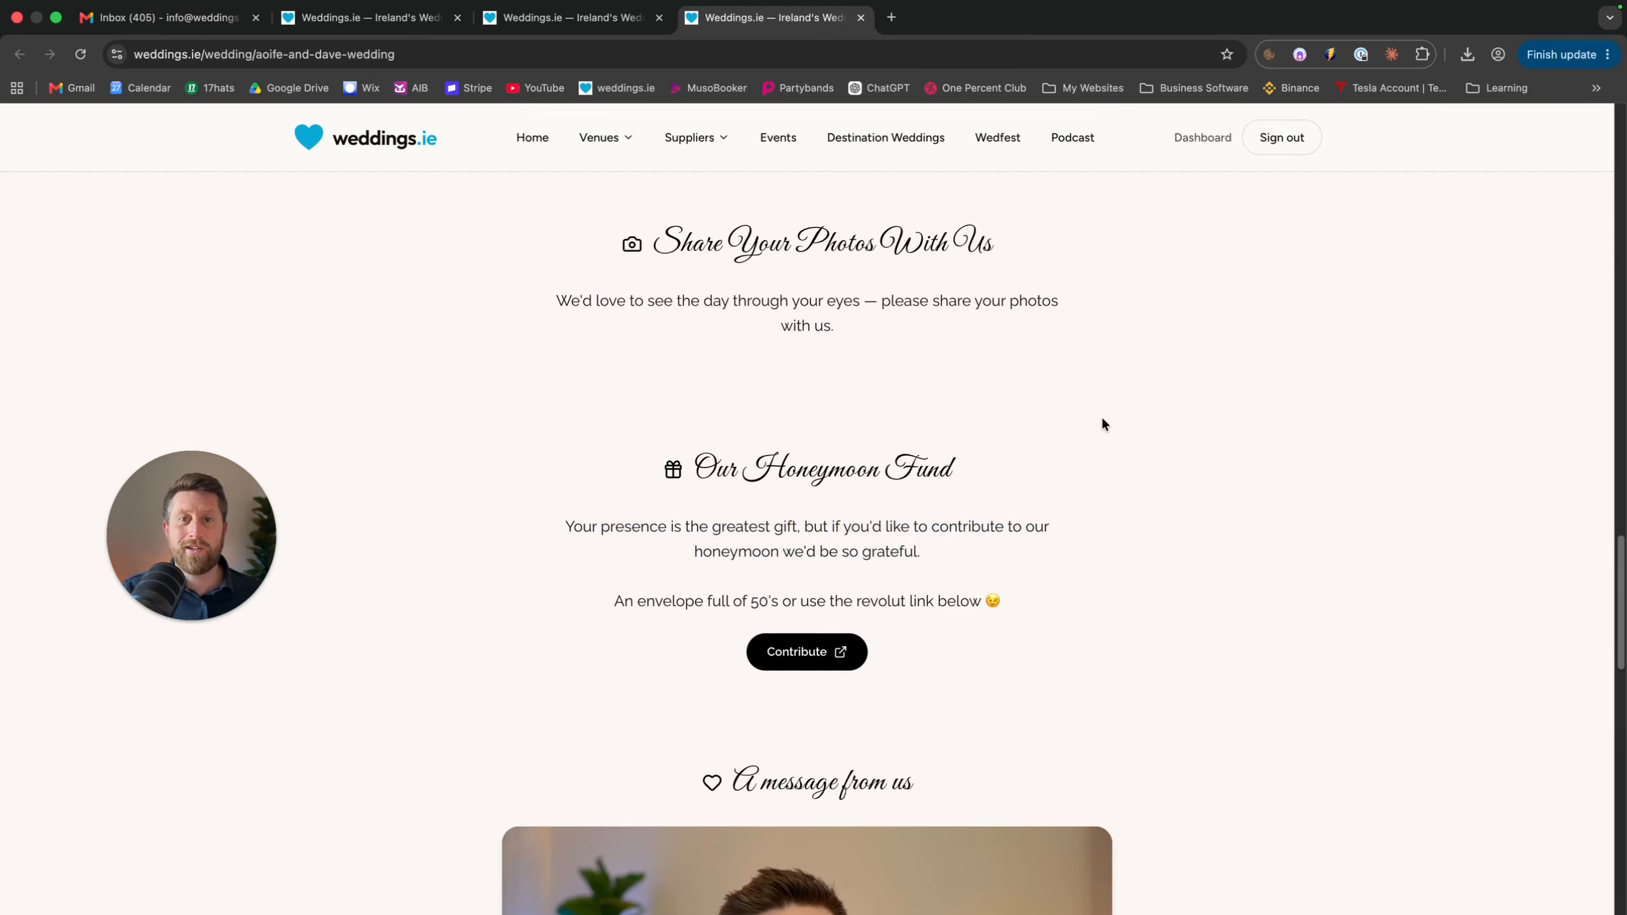
{"action": "scroll", "coordinate": [1104, 423], "scroll_direction": "down", "scroll_amount": 6}
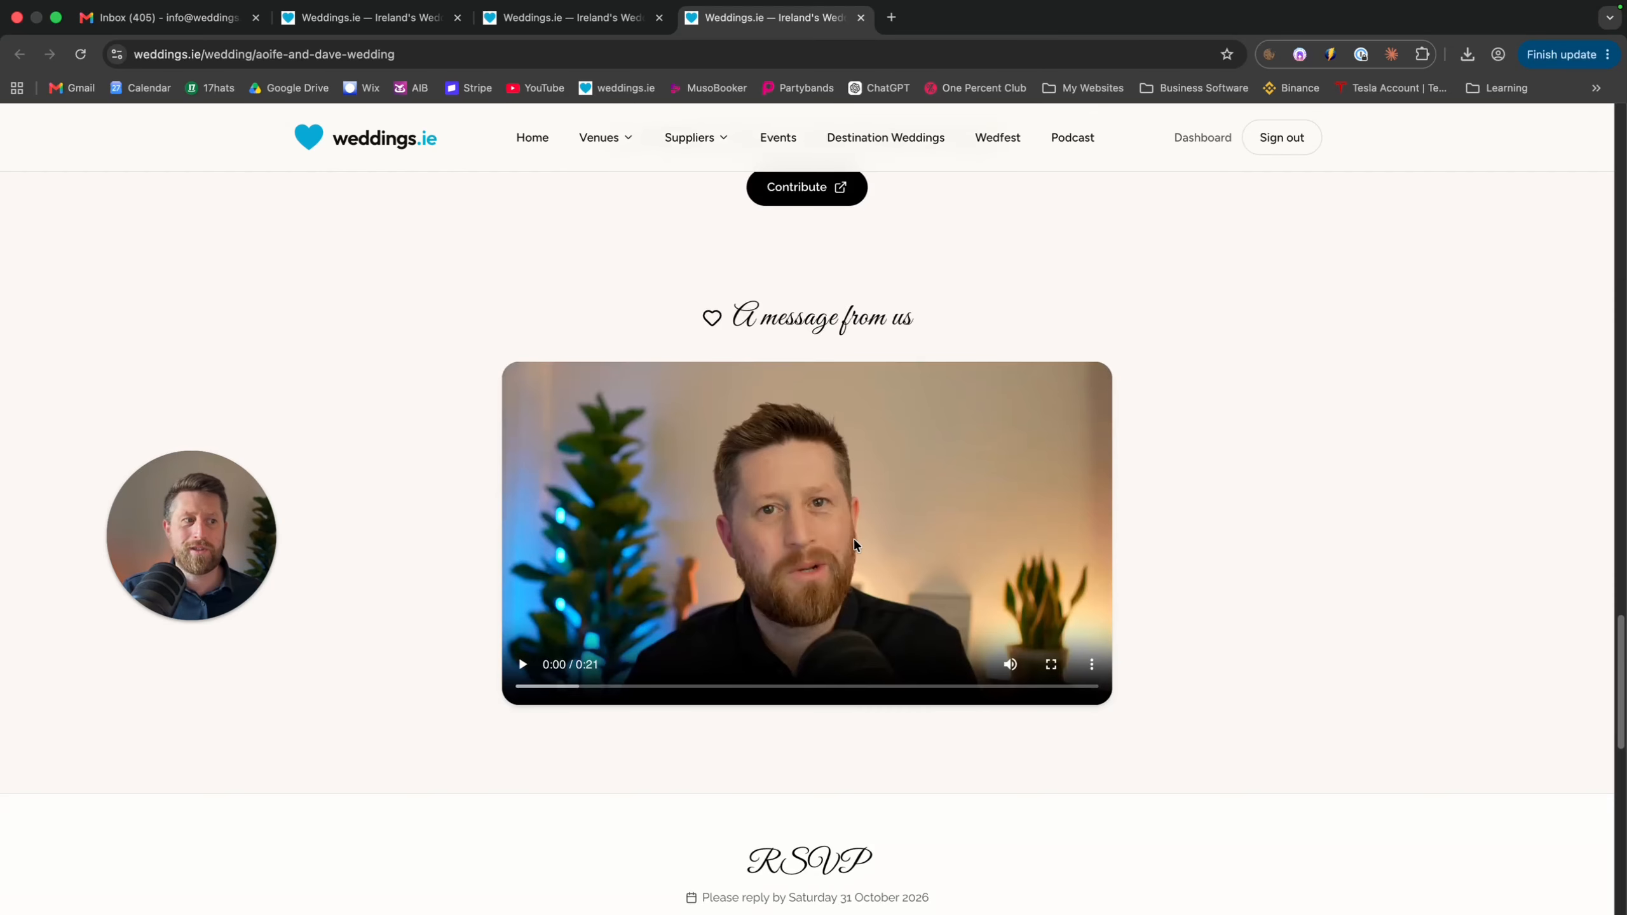
{"action": "scroll", "coordinate": [855, 539], "scroll_direction": "down", "scroll_amount": 4}
{"action": "scroll", "coordinate": [853, 539], "scroll_direction": "down", "scroll_amount": 3}
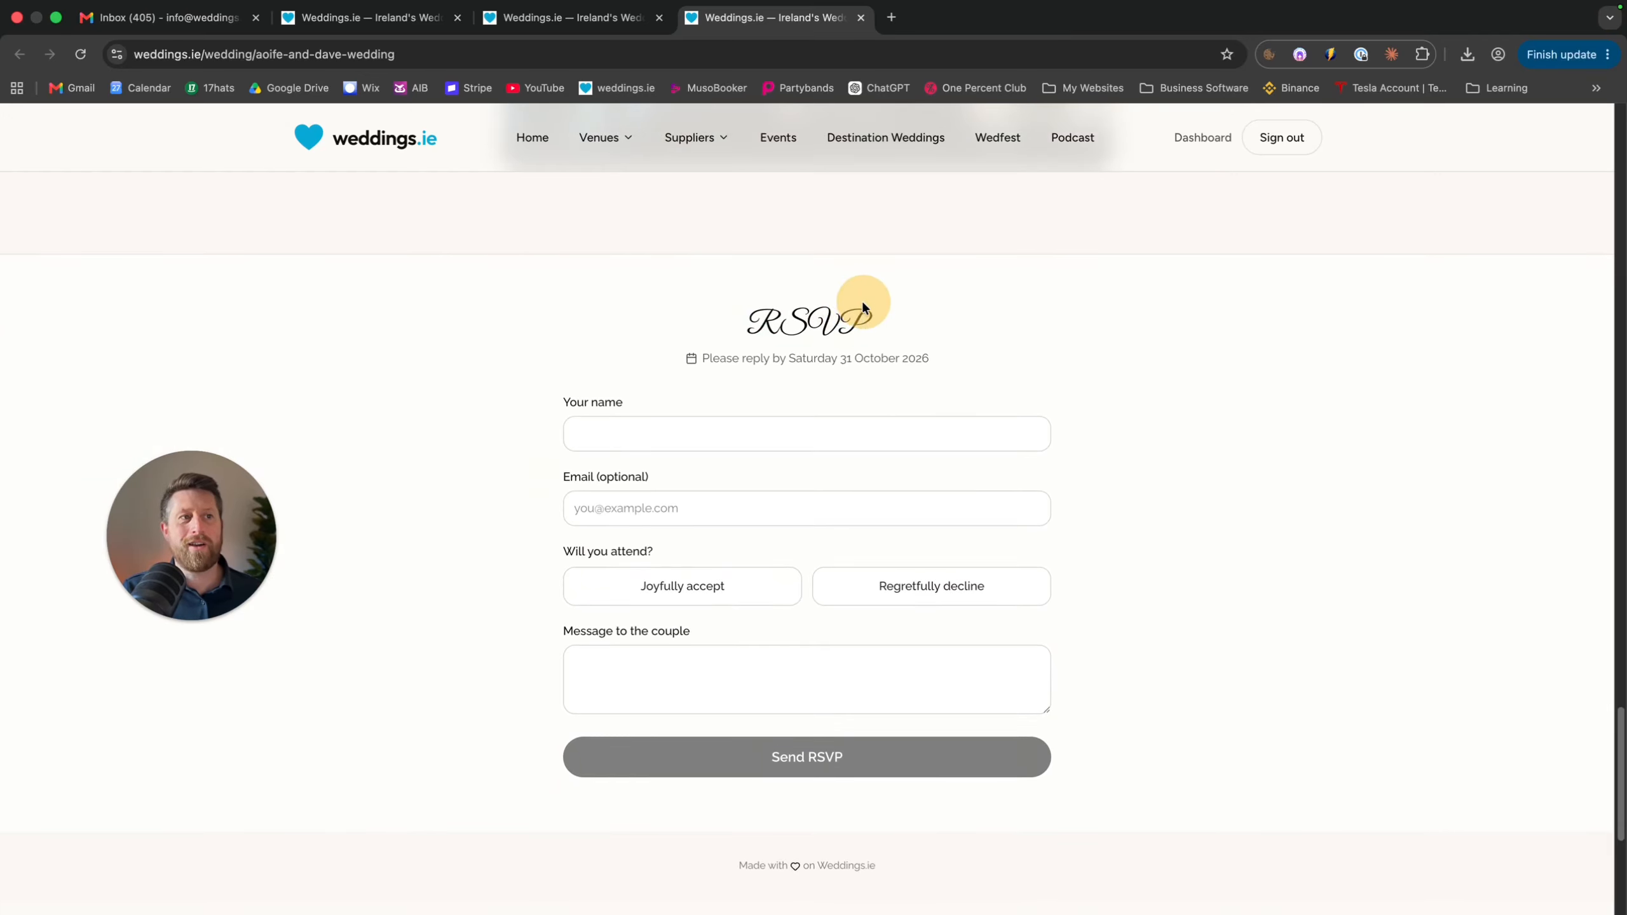
Select Joyfully accept on the RSVP form, revealing the dietary requirements field, and click through its fields
{"action": "double_click", "coordinate": [866, 328]}
{"action": "left_click", "coordinate": [777, 448]}
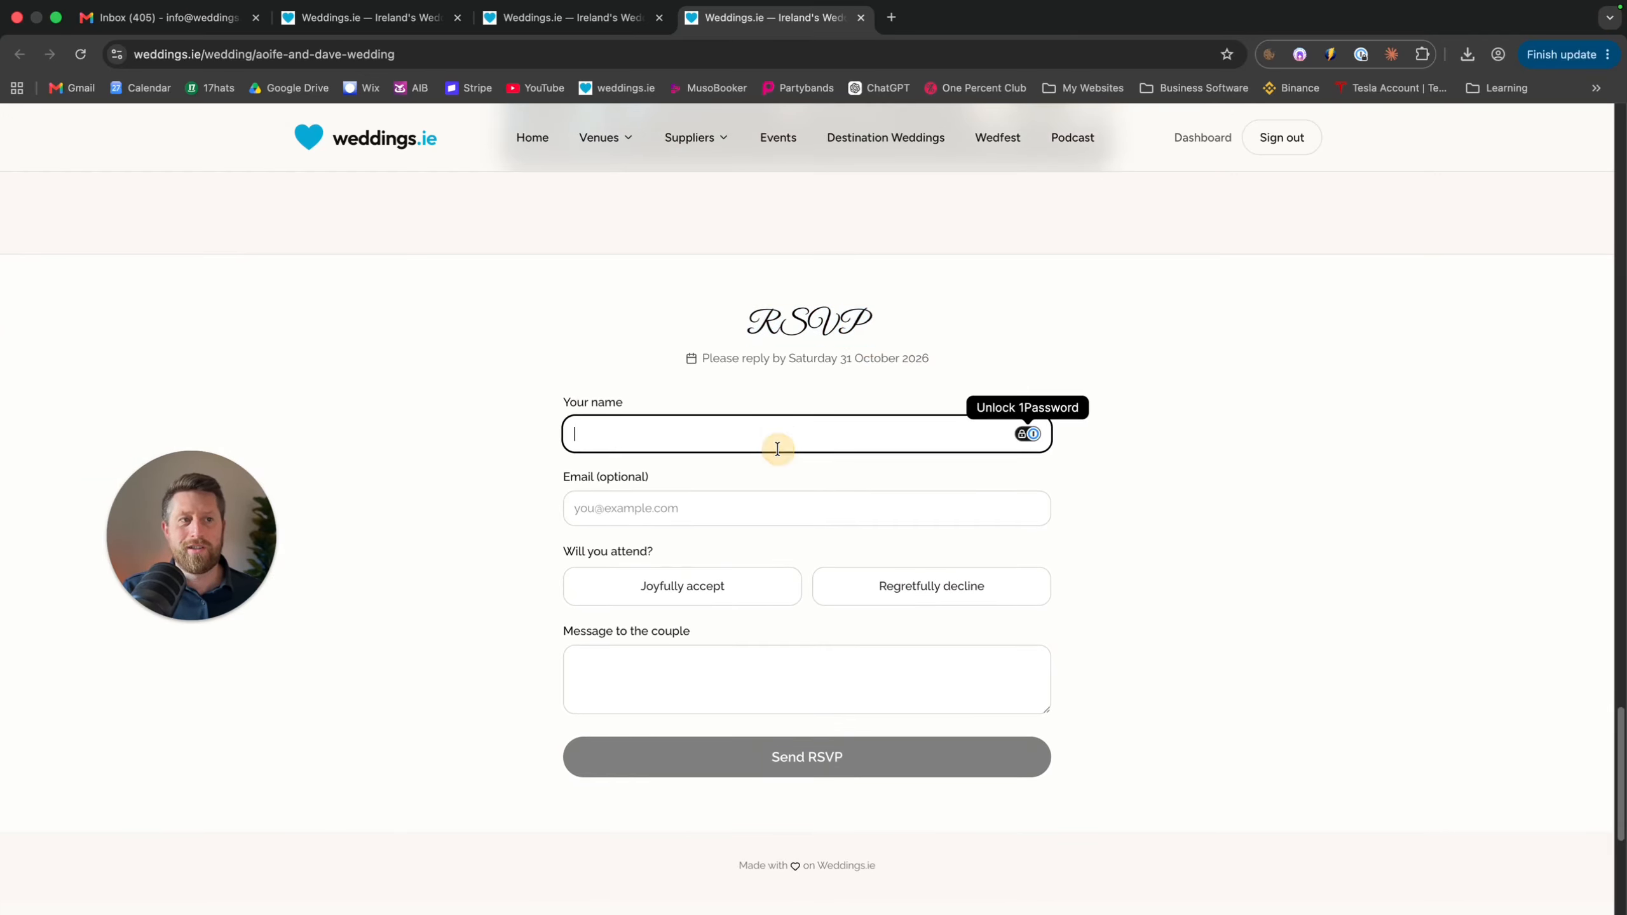
{"action": "left_click", "coordinate": [718, 503]}
{"action": "left_click", "coordinate": [706, 583]}
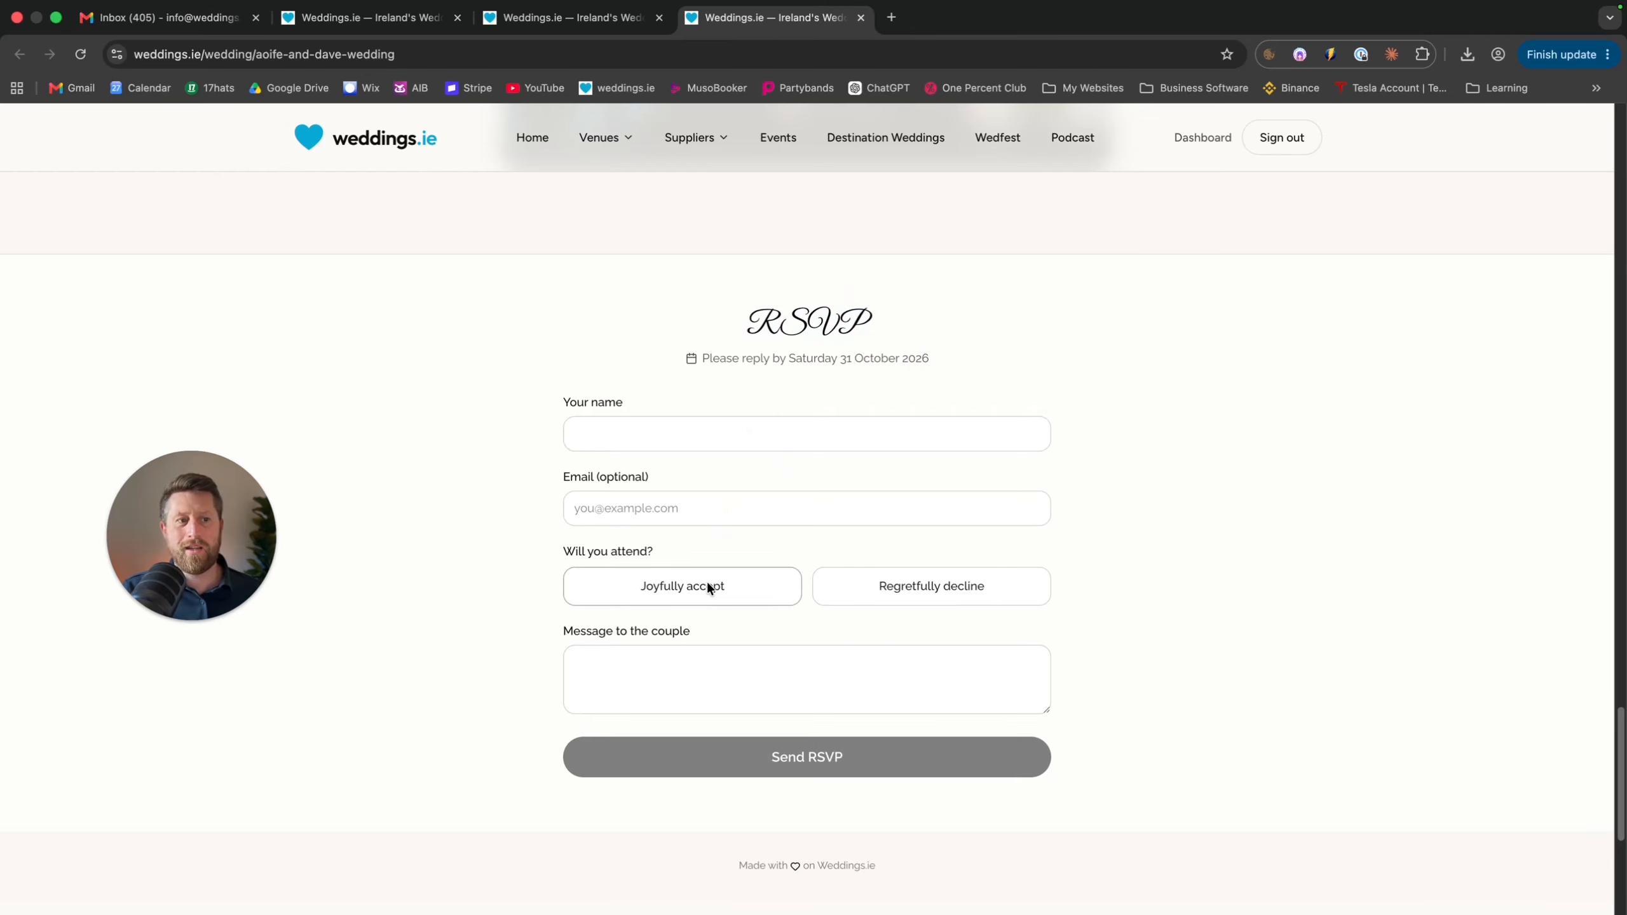
{"action": "left_click", "coordinate": [700, 662]}
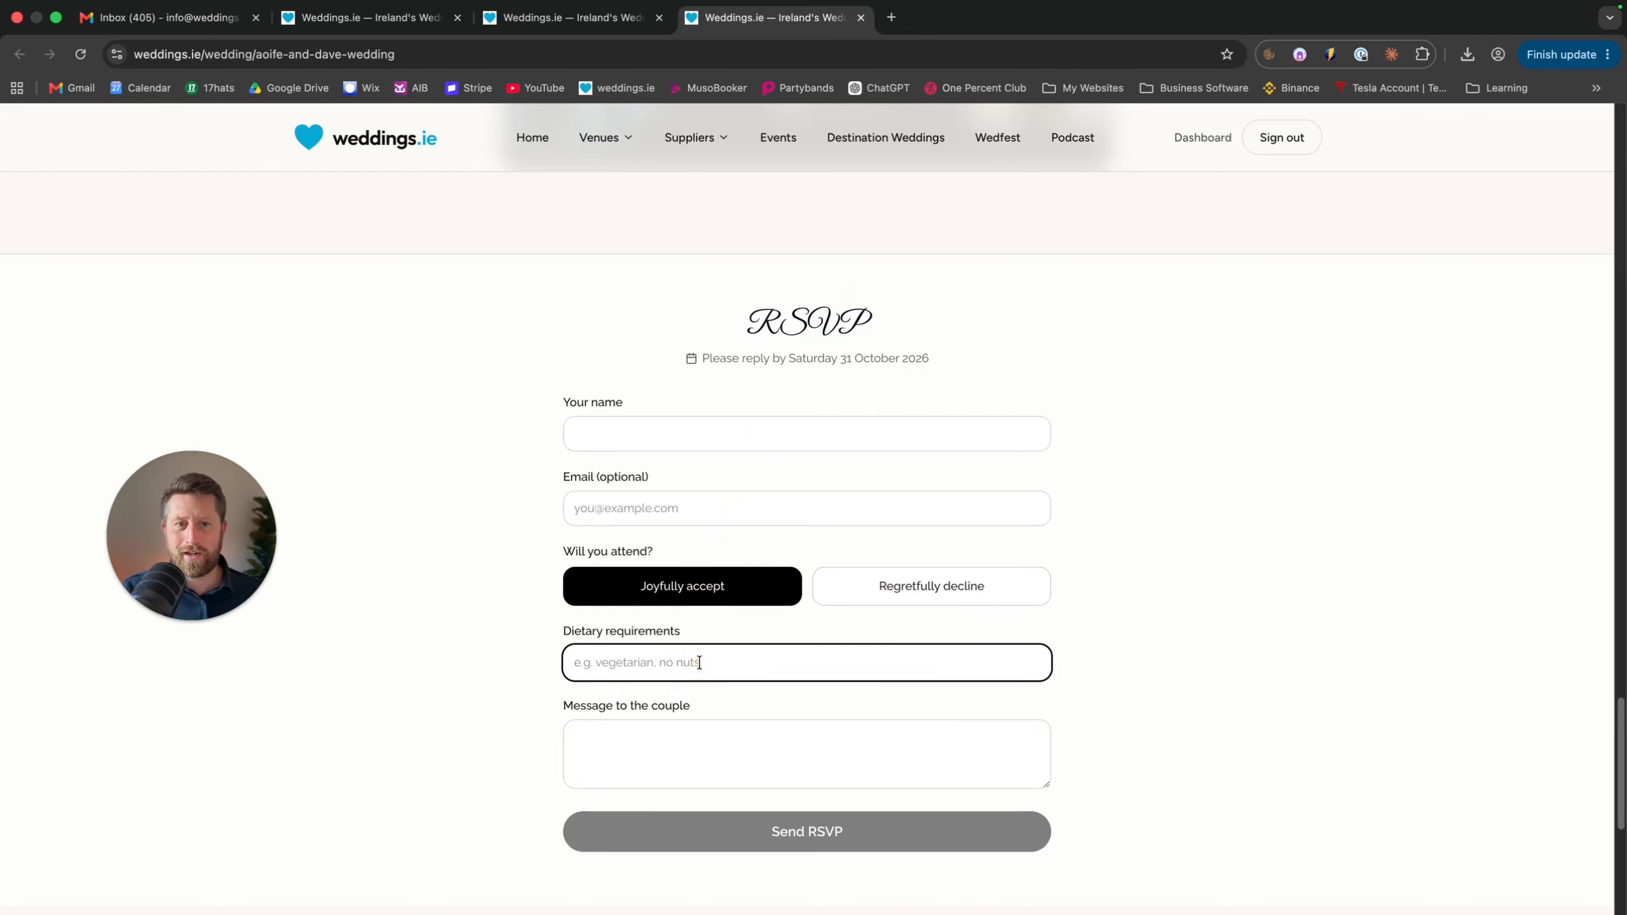
{"action": "left_click", "coordinate": [659, 744]}
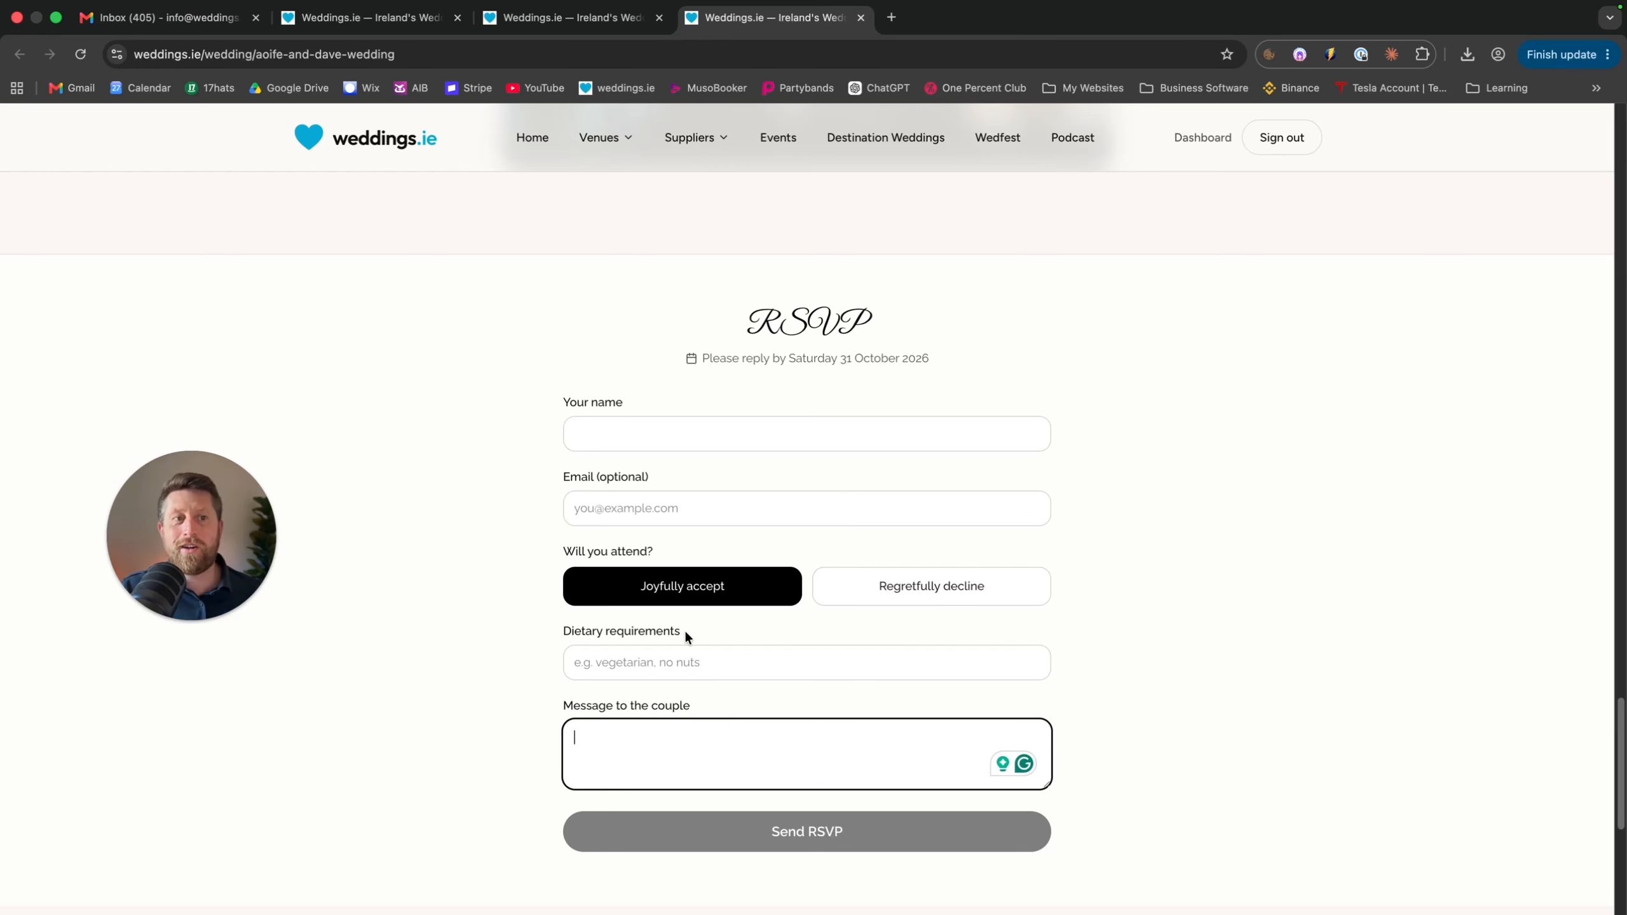
{"action": "left_click", "coordinate": [646, 434]}
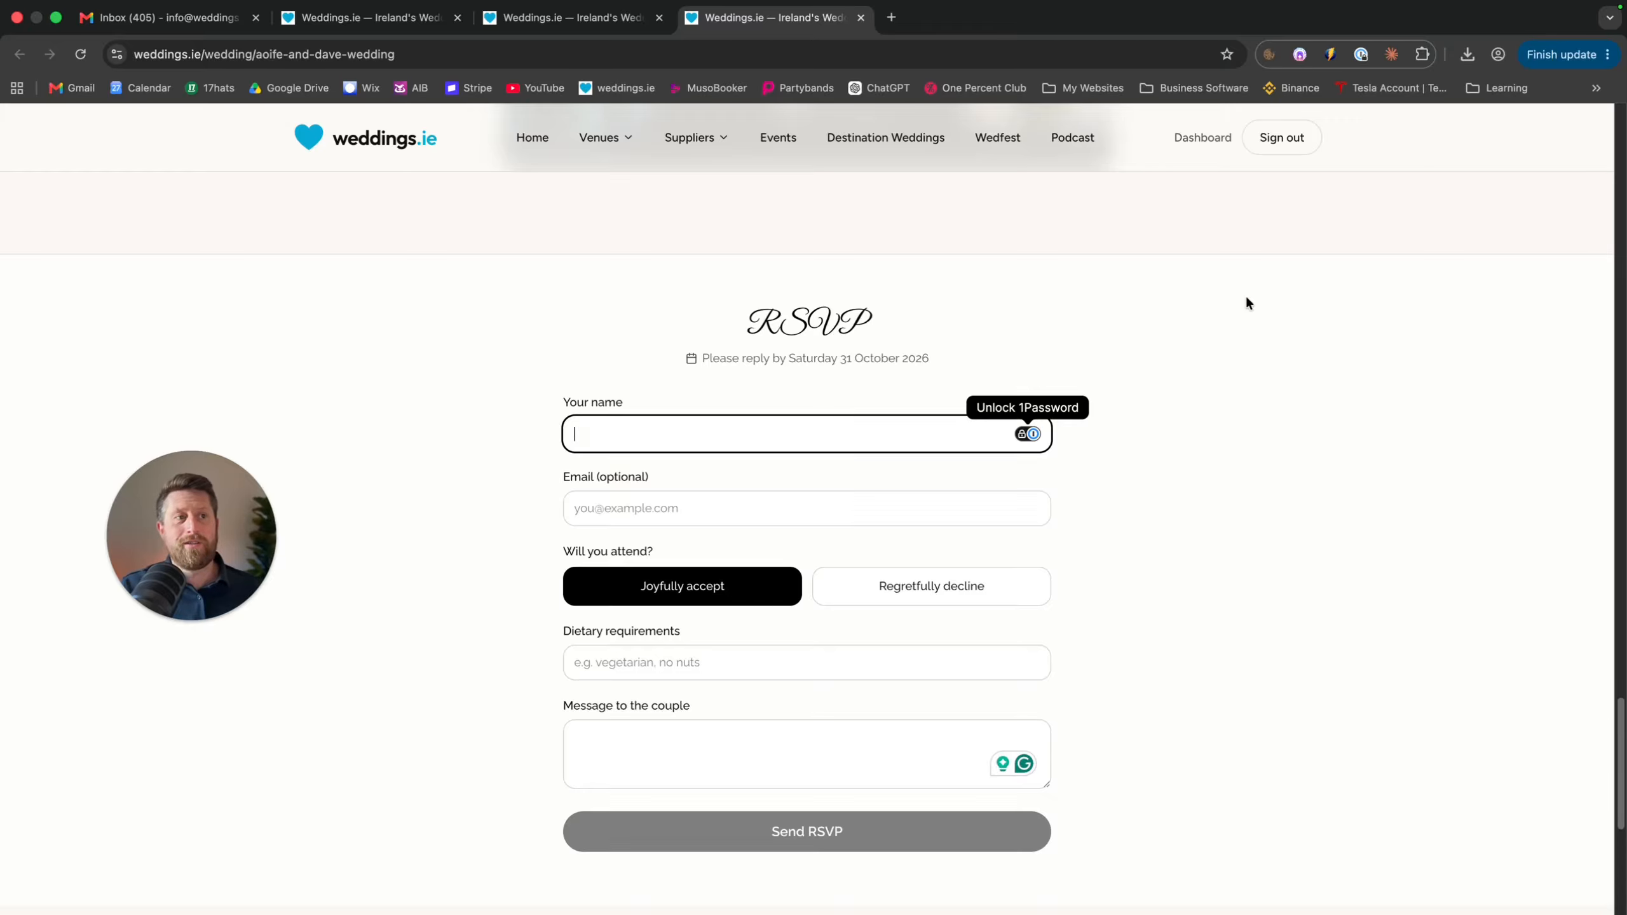
{"action": "scroll", "coordinate": [1246, 401], "scroll_direction": "up", "scroll_amount": 15}
{"action": "scroll", "coordinate": [1247, 400], "scroll_direction": "up", "scroll_amount": 20}
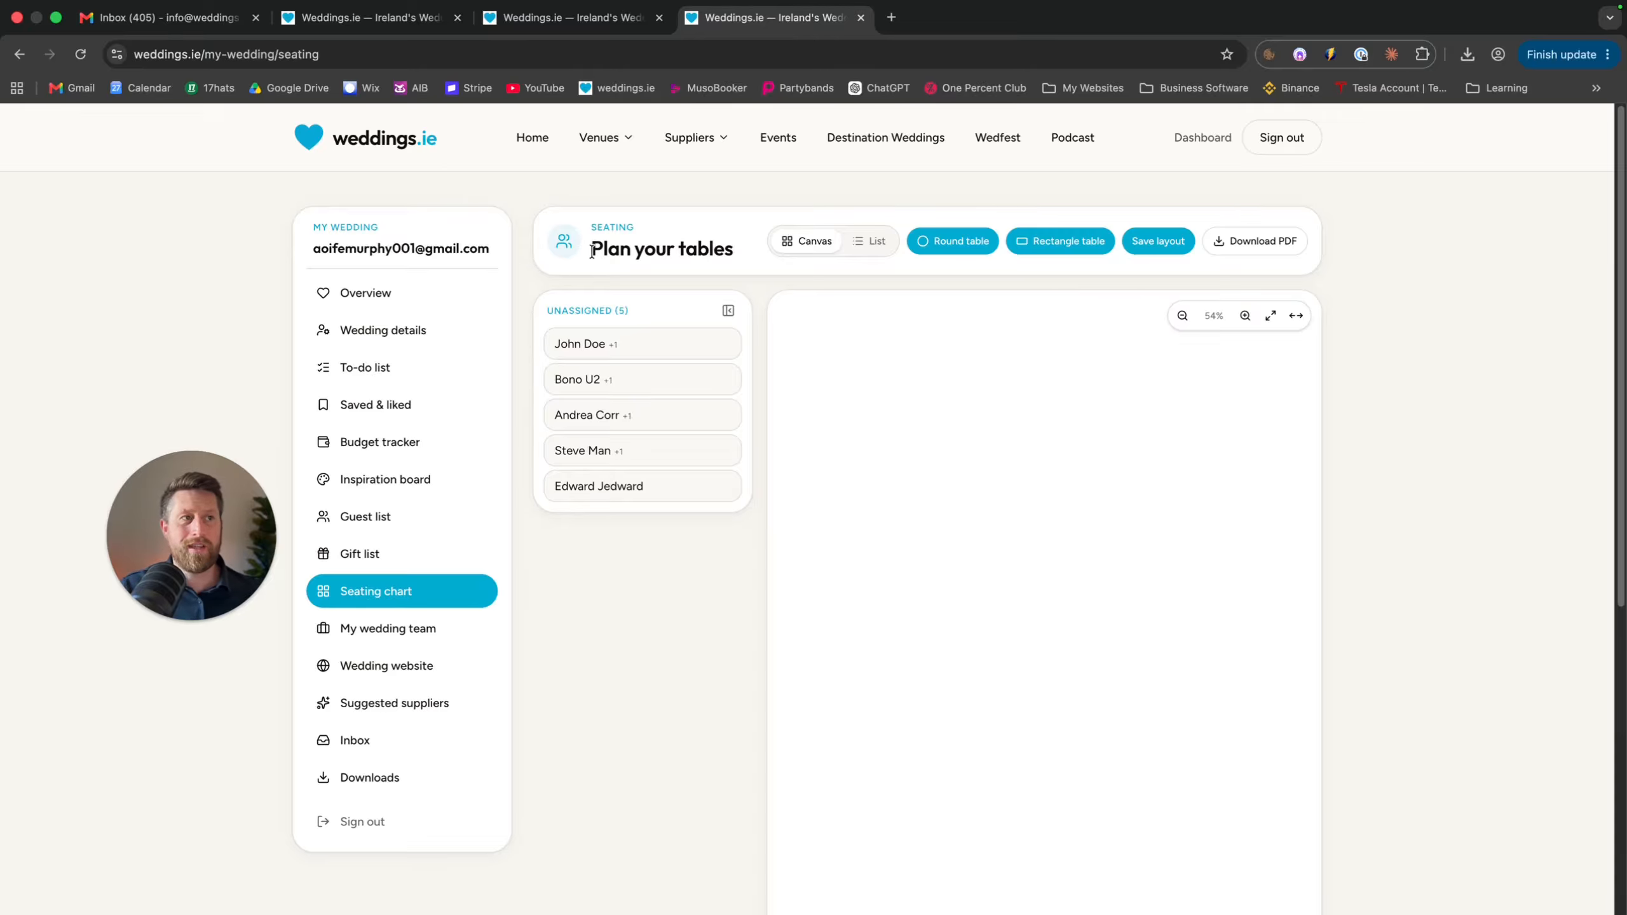
In fullscreen, move Table 9 below Tables 5 and 8 and place a rectangular table left of it
{"action": "left_click", "coordinate": [1295, 316]}
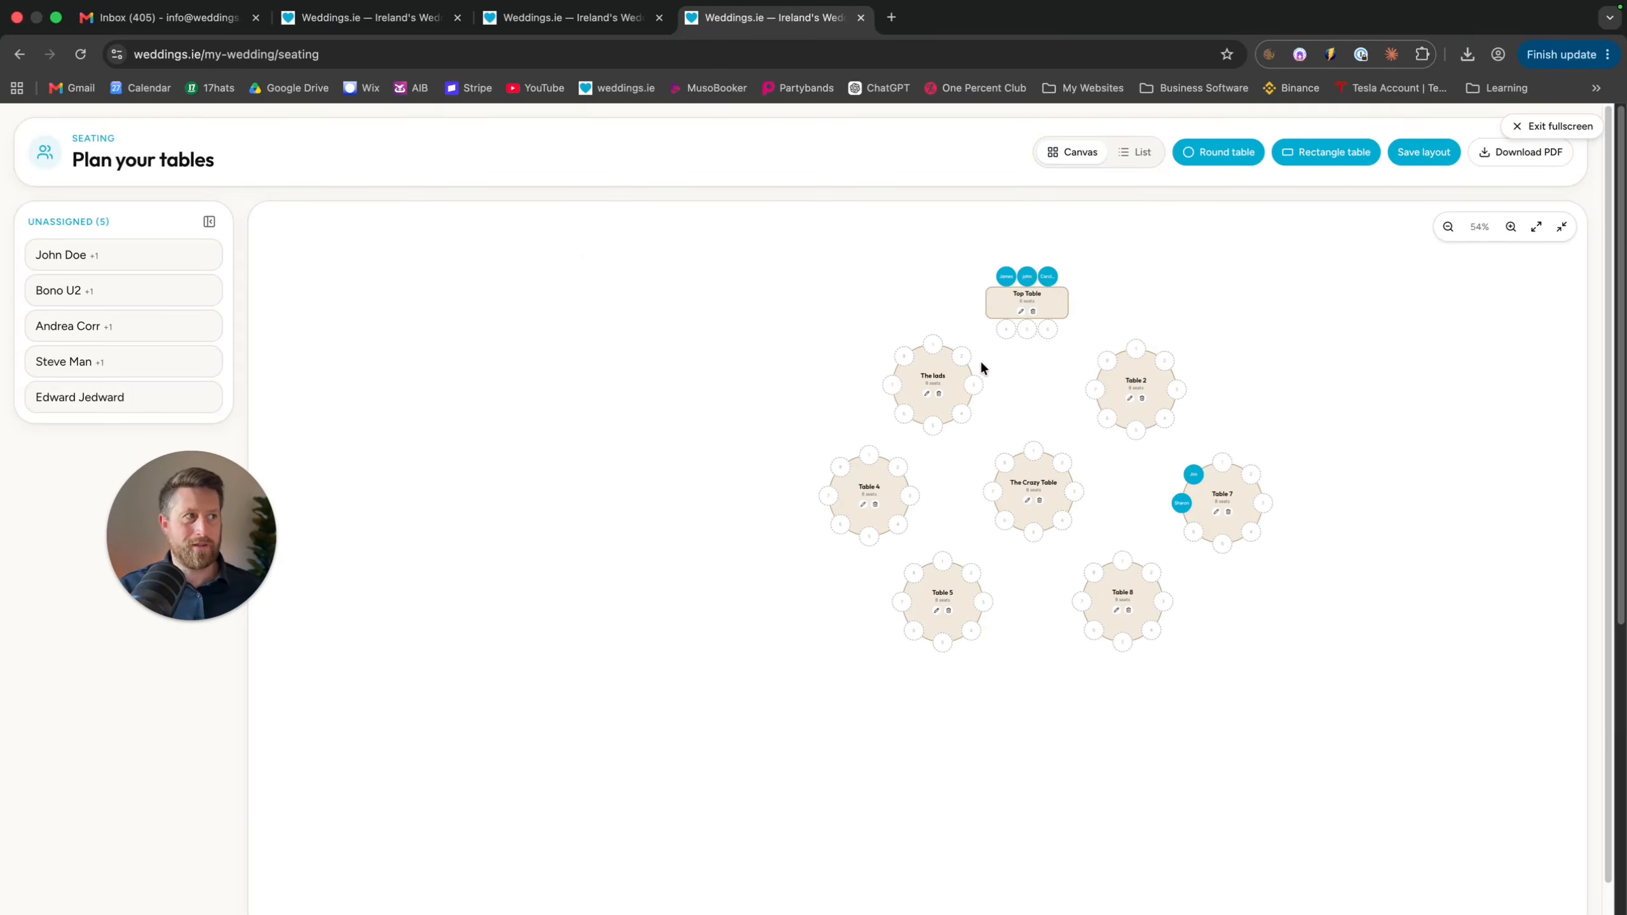
{"action": "left_click", "coordinate": [1218, 153]}
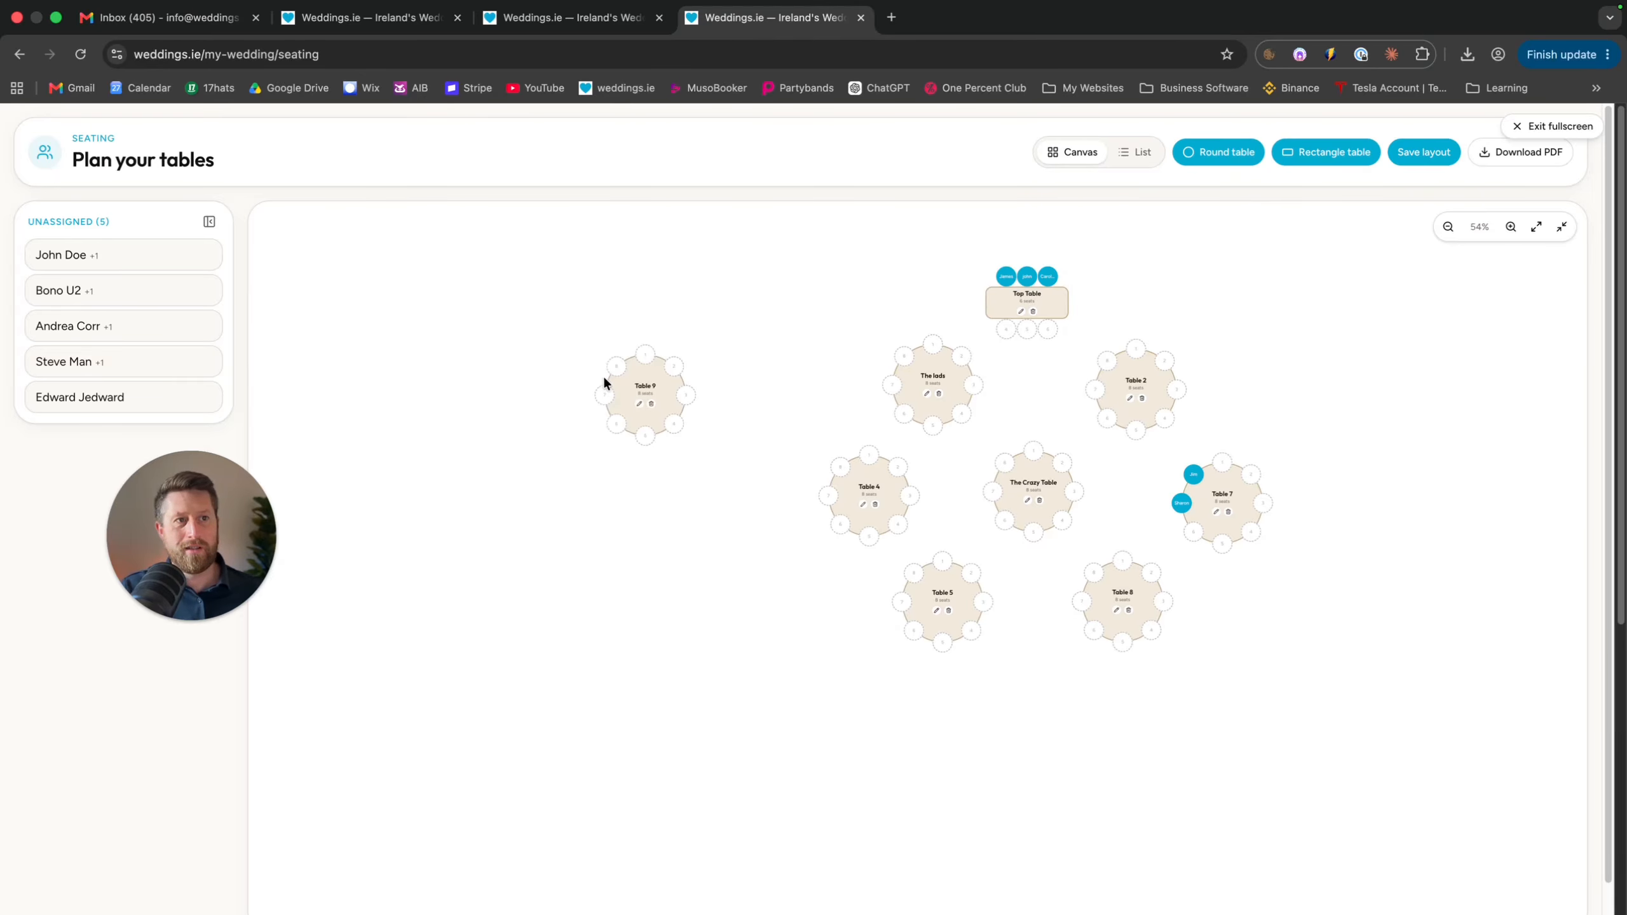
{"action": "left_click_drag", "start_coordinate": [617, 385], "coordinate": [1014, 694]}
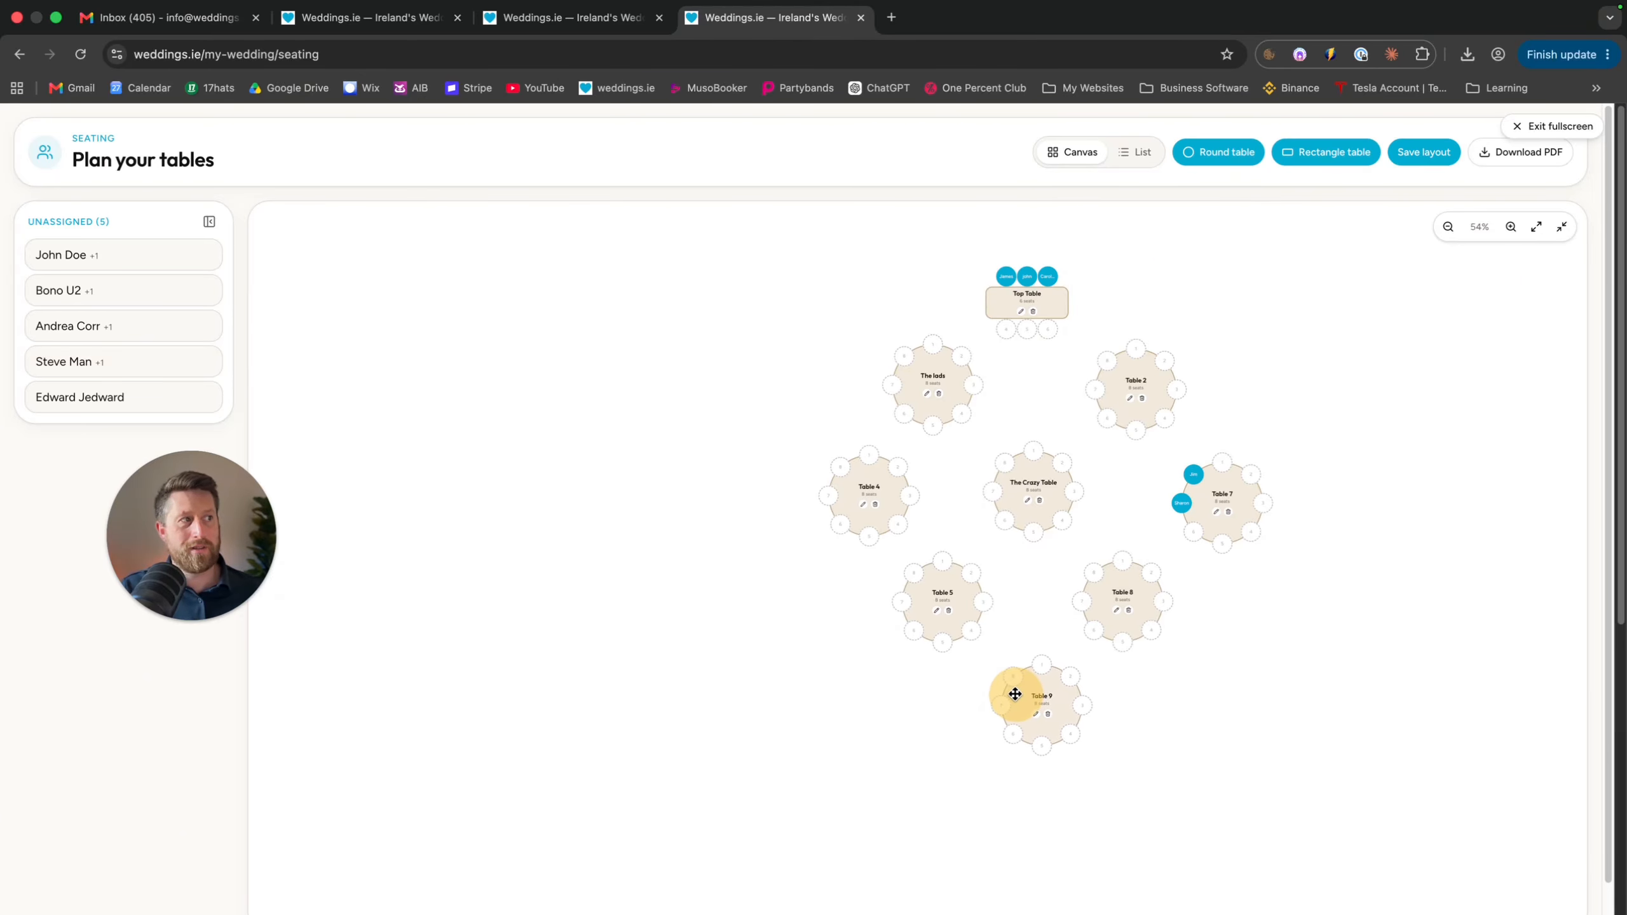
{"action": "left_click", "coordinate": [1312, 152]}
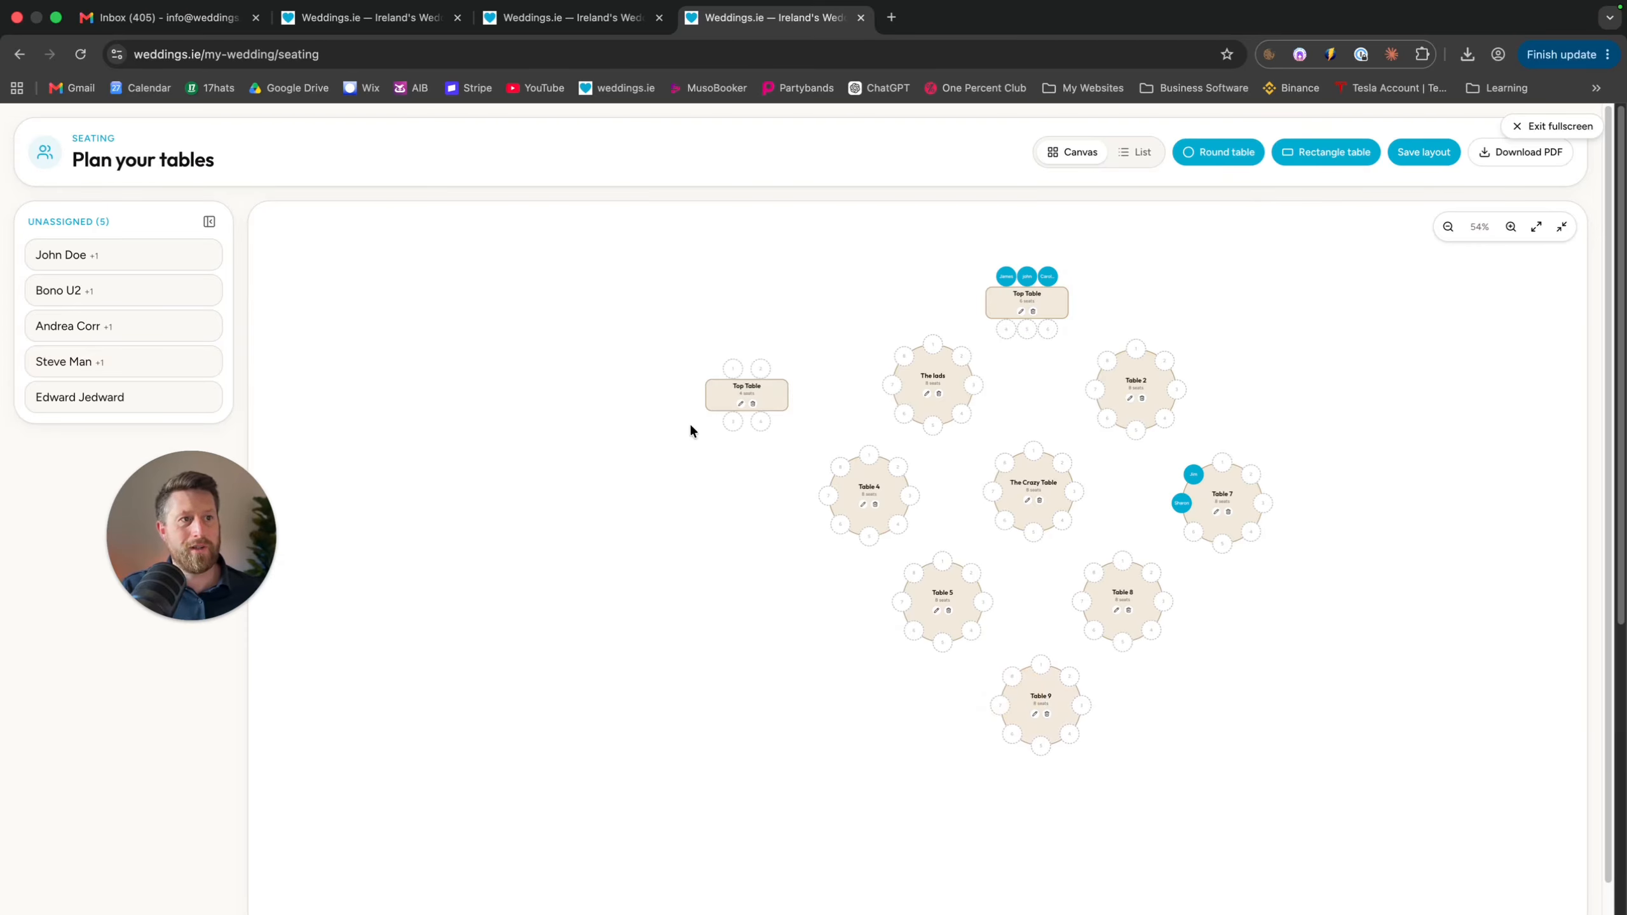
{"action": "left_click_drag", "start_coordinate": [728, 392], "coordinate": [836, 708]}
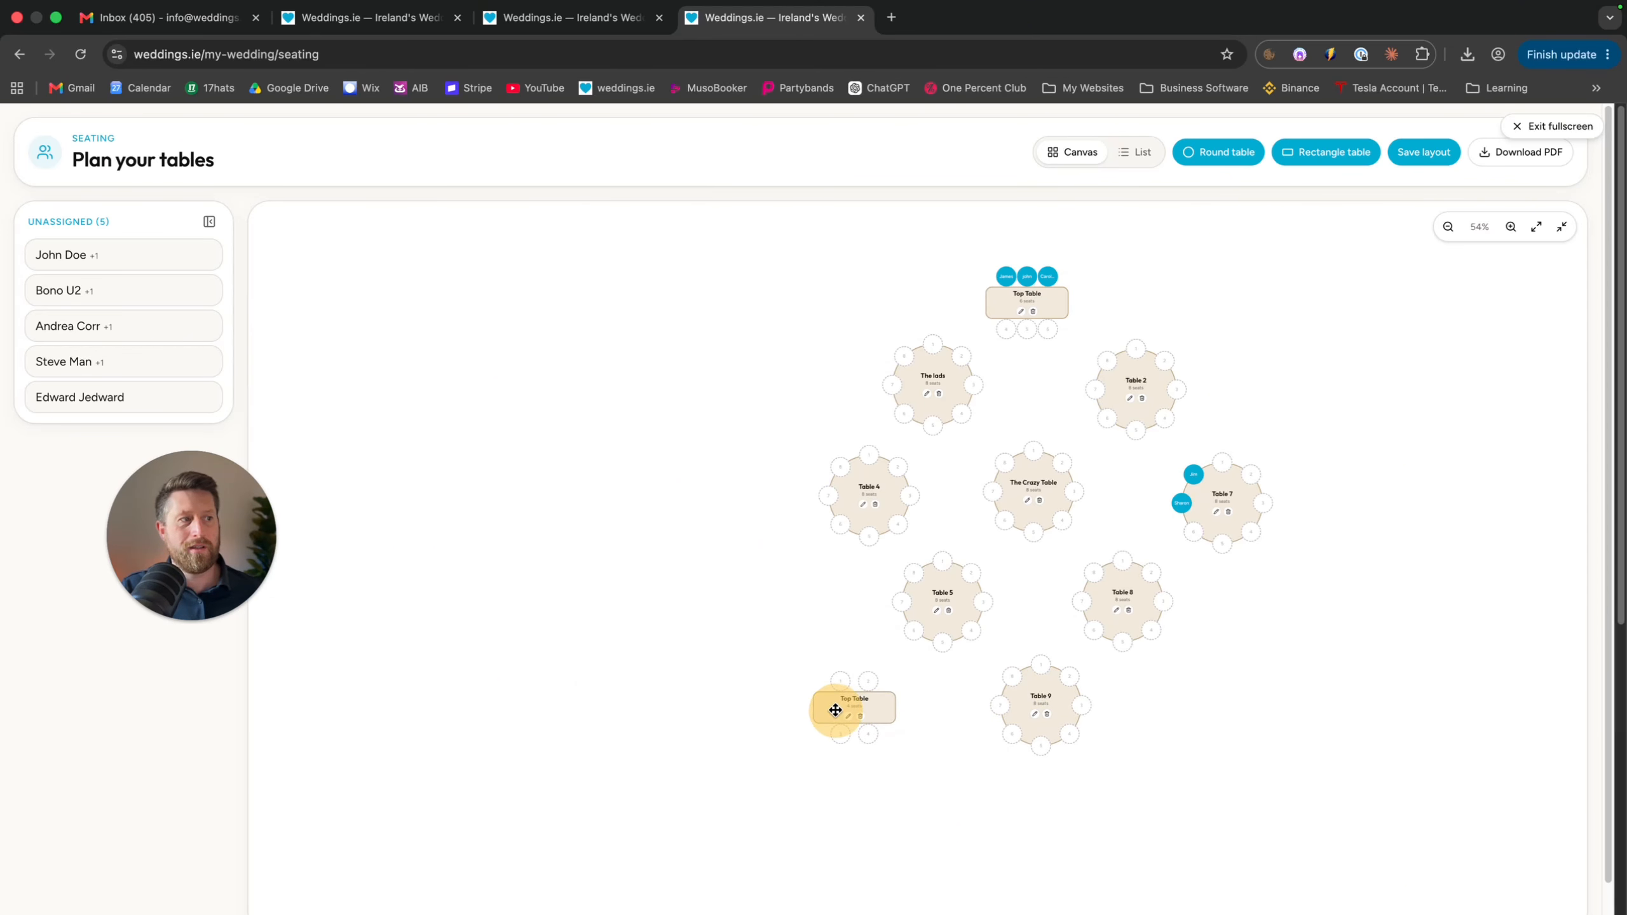
Save the layout, exit fullscreen, and toggle the Unassigned guests panel
{"action": "left_click", "coordinate": [1413, 152]}
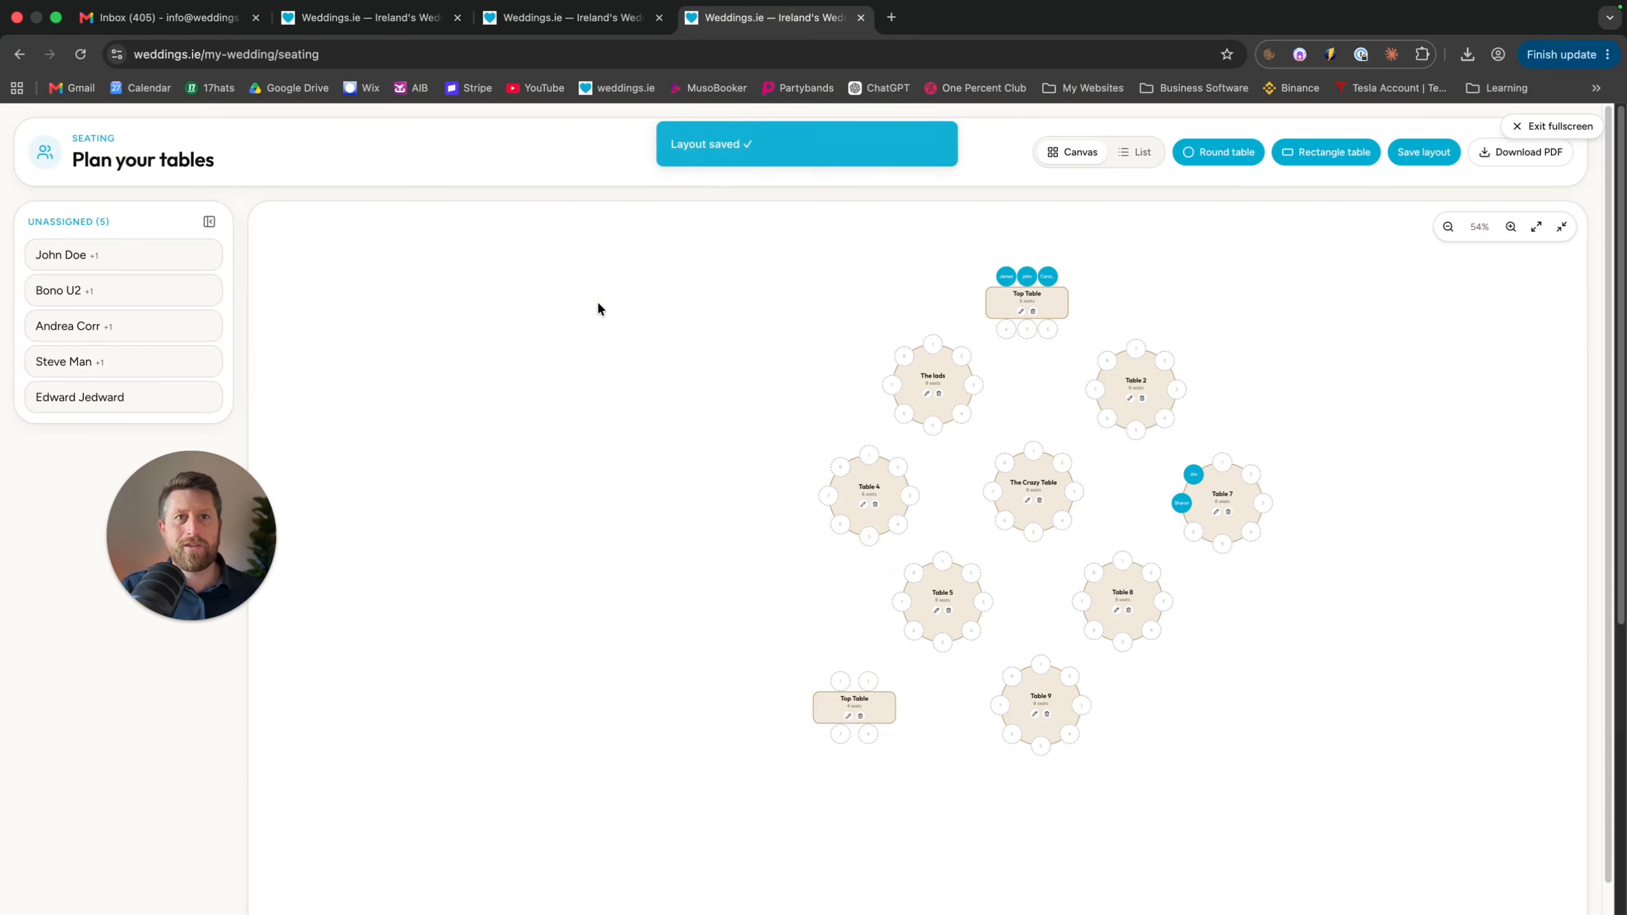
{"action": "left_click", "coordinate": [207, 222]}
{"action": "left_click", "coordinate": [99, 224]}
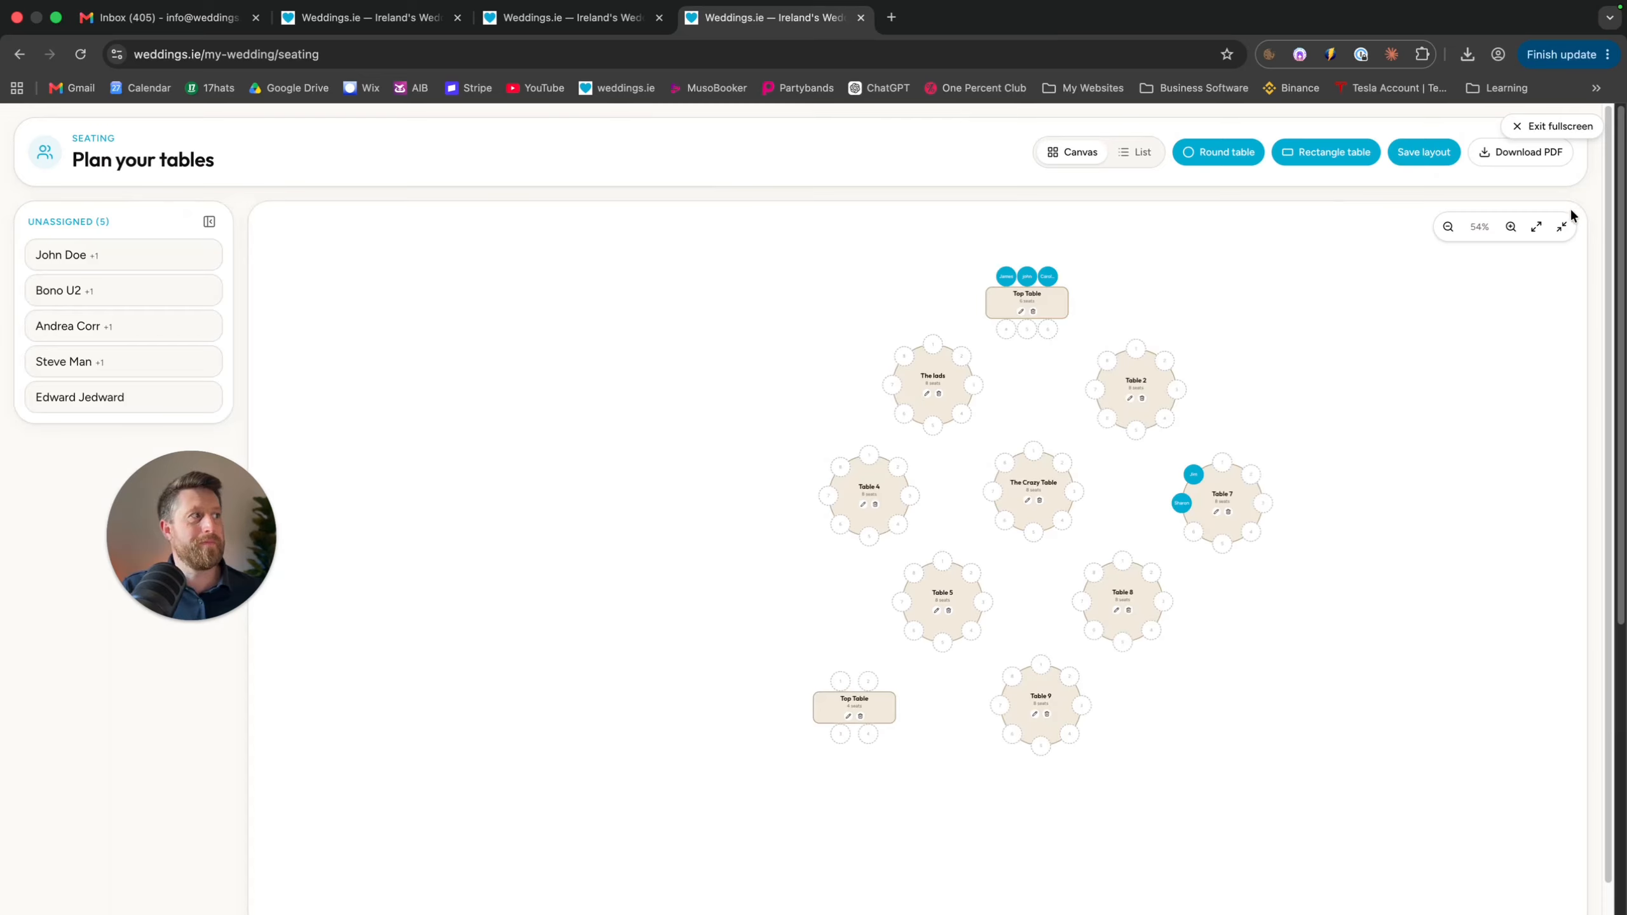
{"action": "left_click", "coordinate": [1562, 226]}
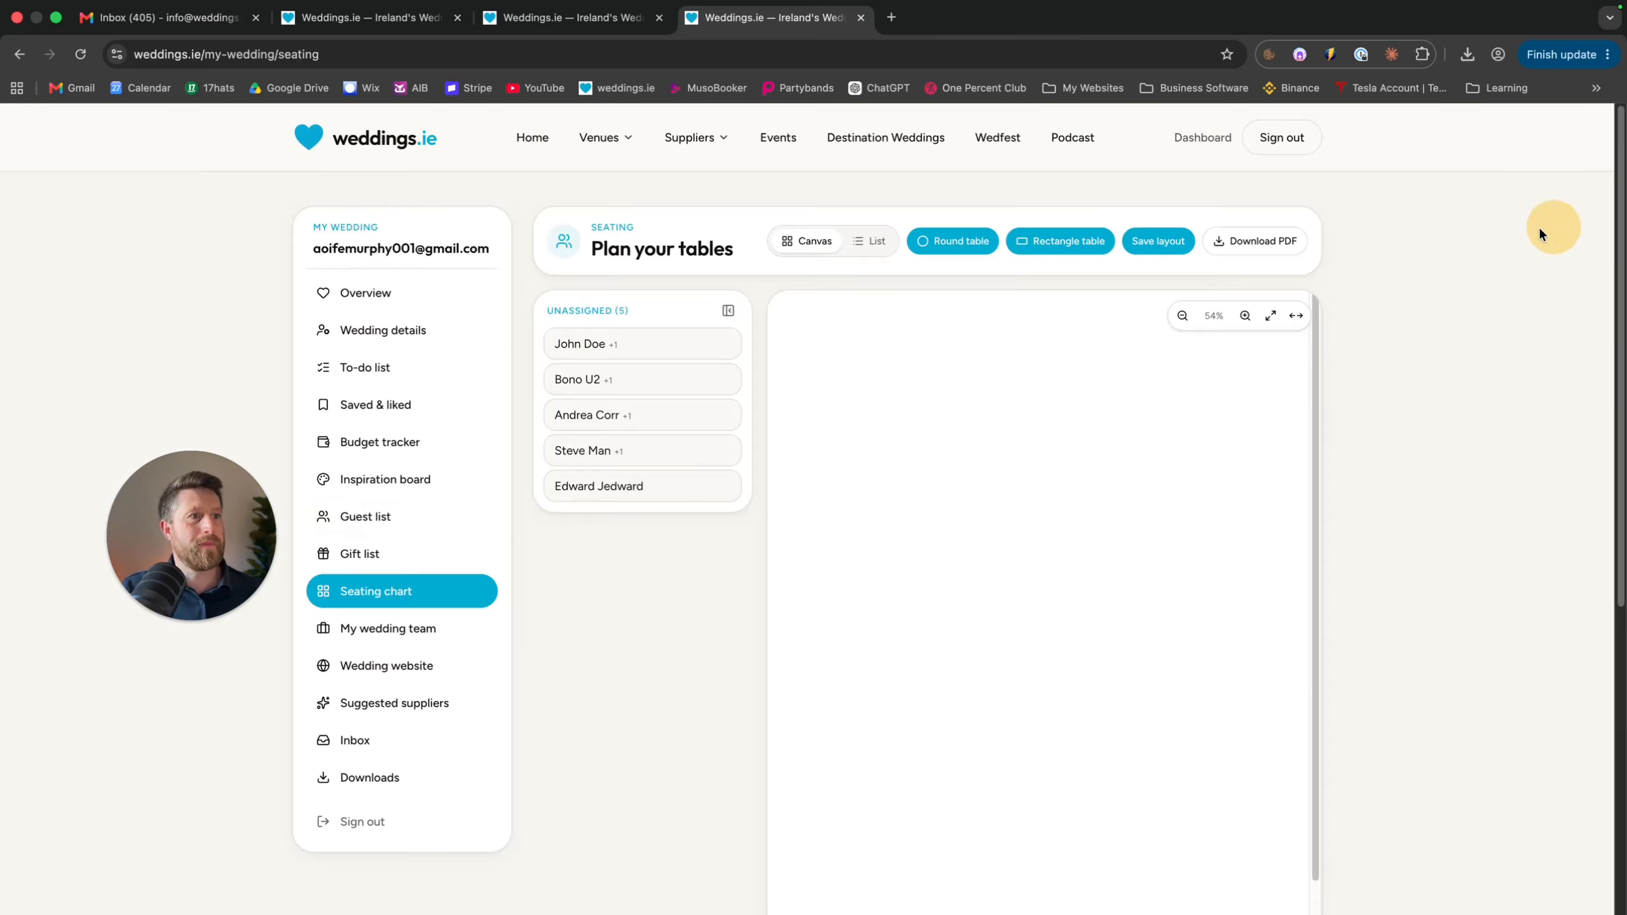
{"action": "left_click", "coordinate": [730, 310]}
{"action": "left_click", "coordinate": [590, 310]}
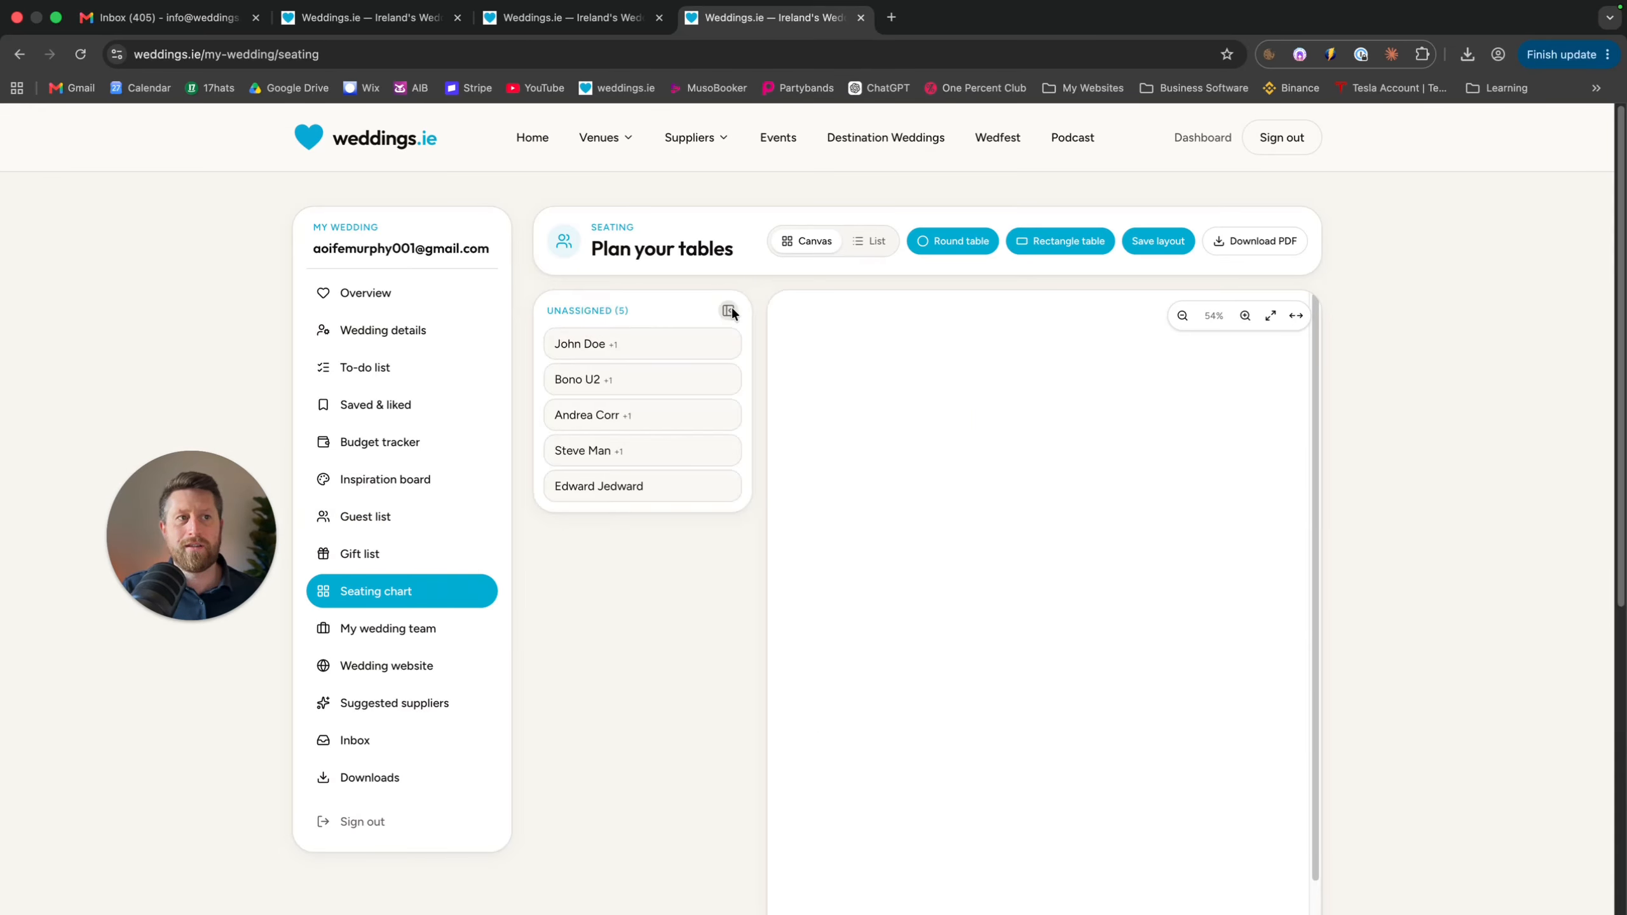
{"action": "left_click", "coordinate": [730, 310]}
{"action": "left_click", "coordinate": [602, 311]}
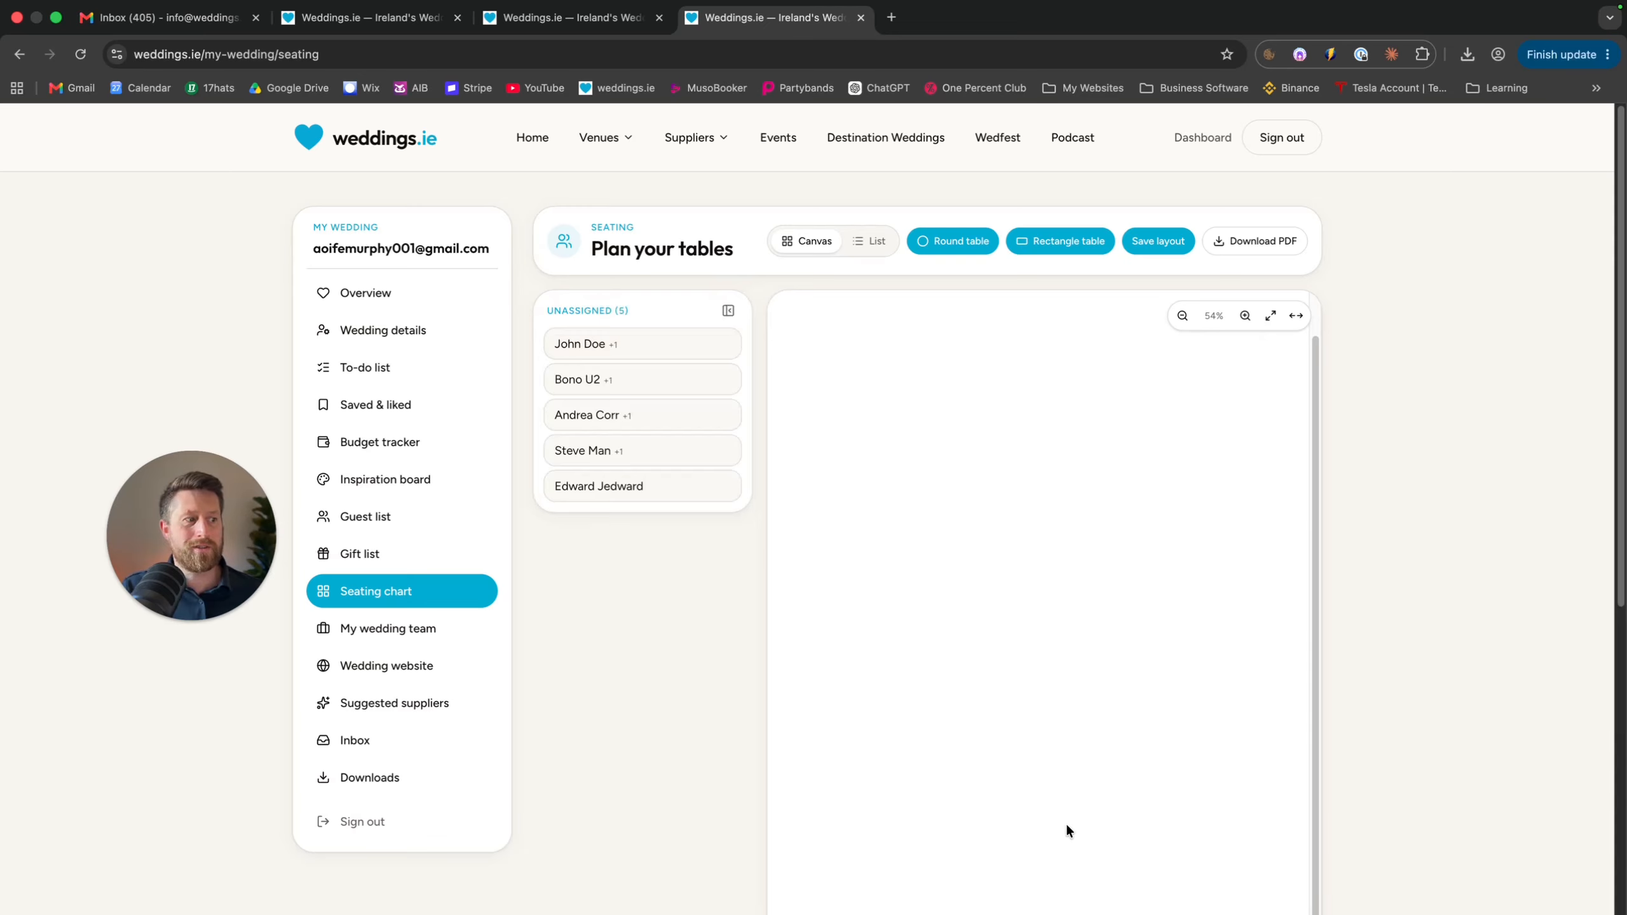
{"action": "scroll", "coordinate": [1158, 788], "scroll_direction": "down", "scroll_amount": 3}
Drag unassigned guests onto the canvas, seating one at The lads and one at Table 2
{"action": "left_click", "coordinate": [994, 719]}
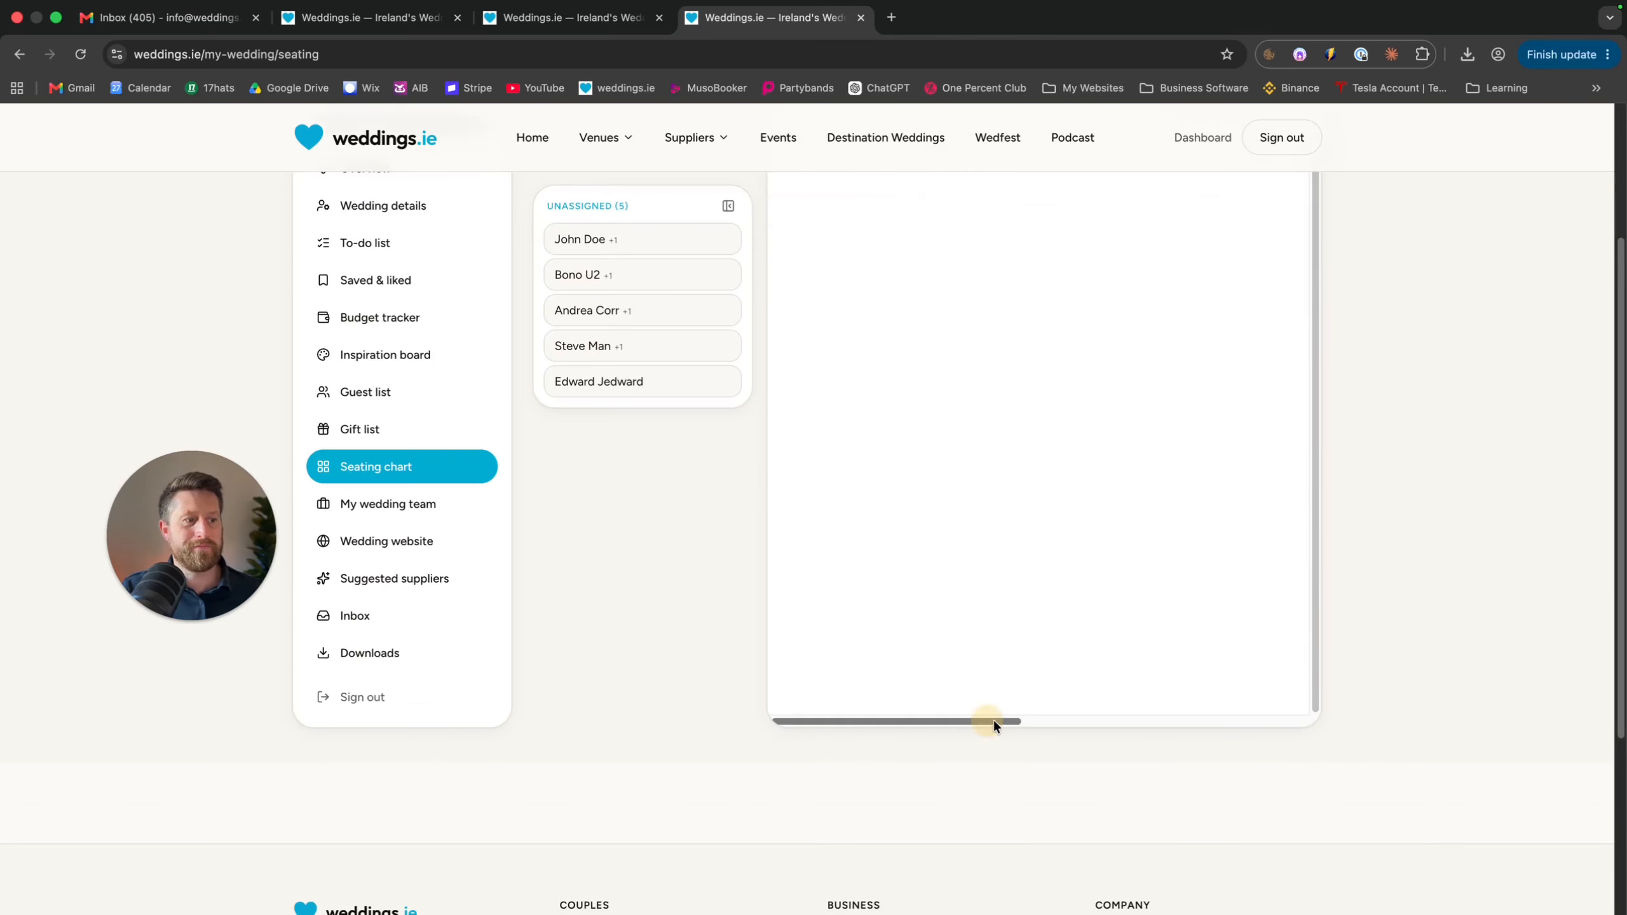
{"action": "left_click_drag", "start_coordinate": [994, 719], "coordinate": [1200, 732]}
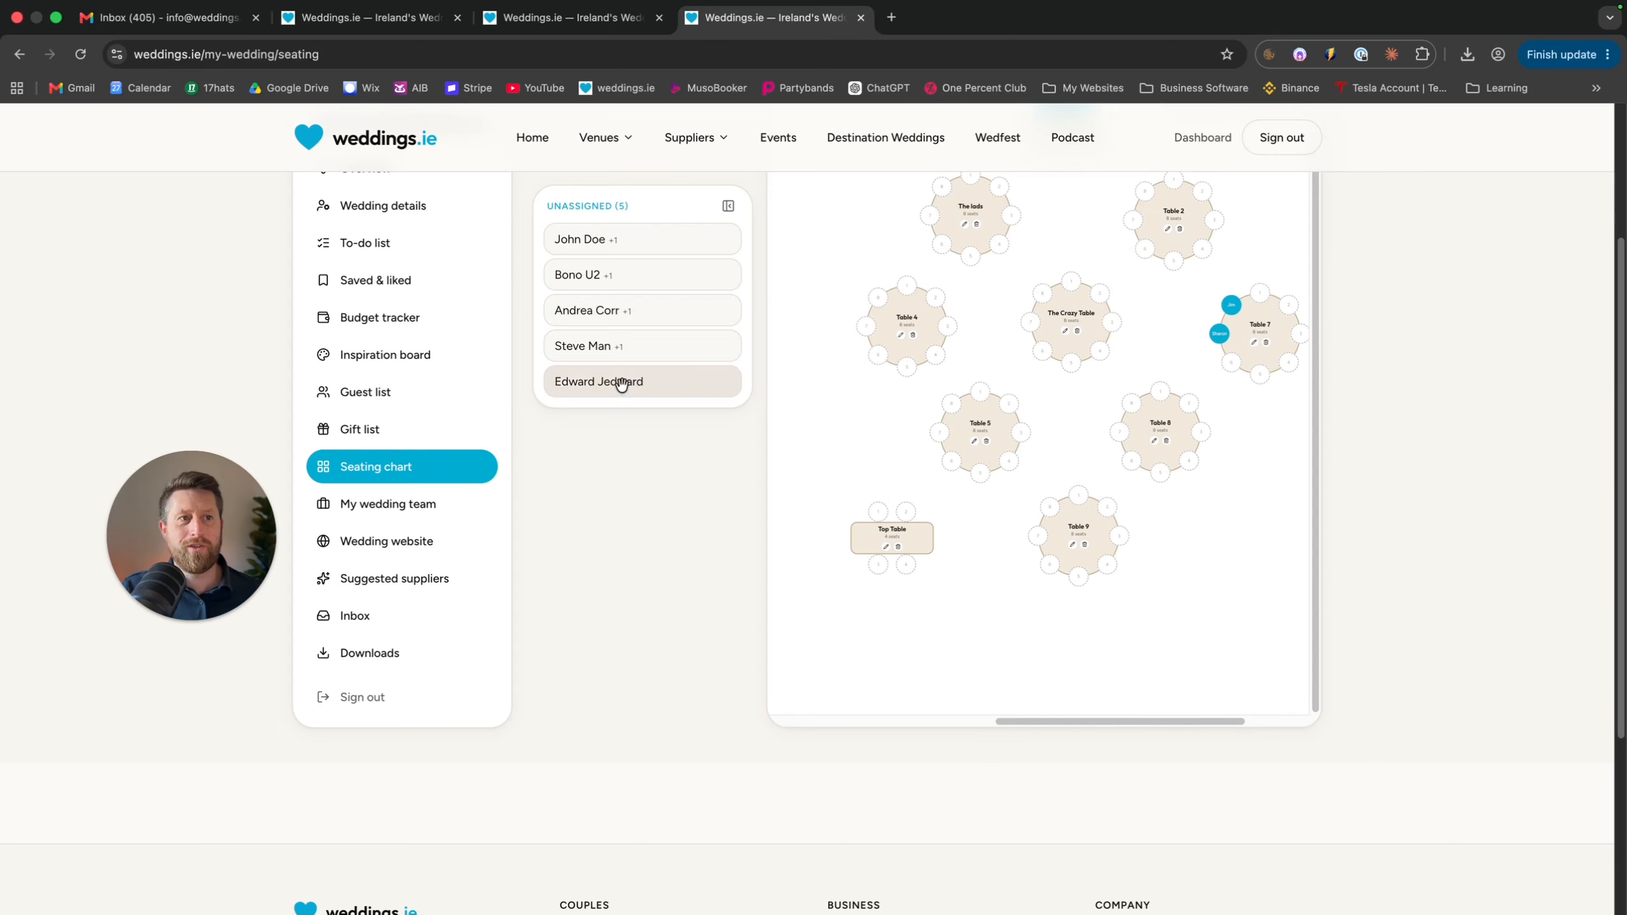
{"action": "left_click_drag", "start_coordinate": [622, 383], "coordinate": [610, 339]}
{"action": "scroll", "coordinate": [1063, 538], "scroll_direction": "up", "scroll_amount": 2}
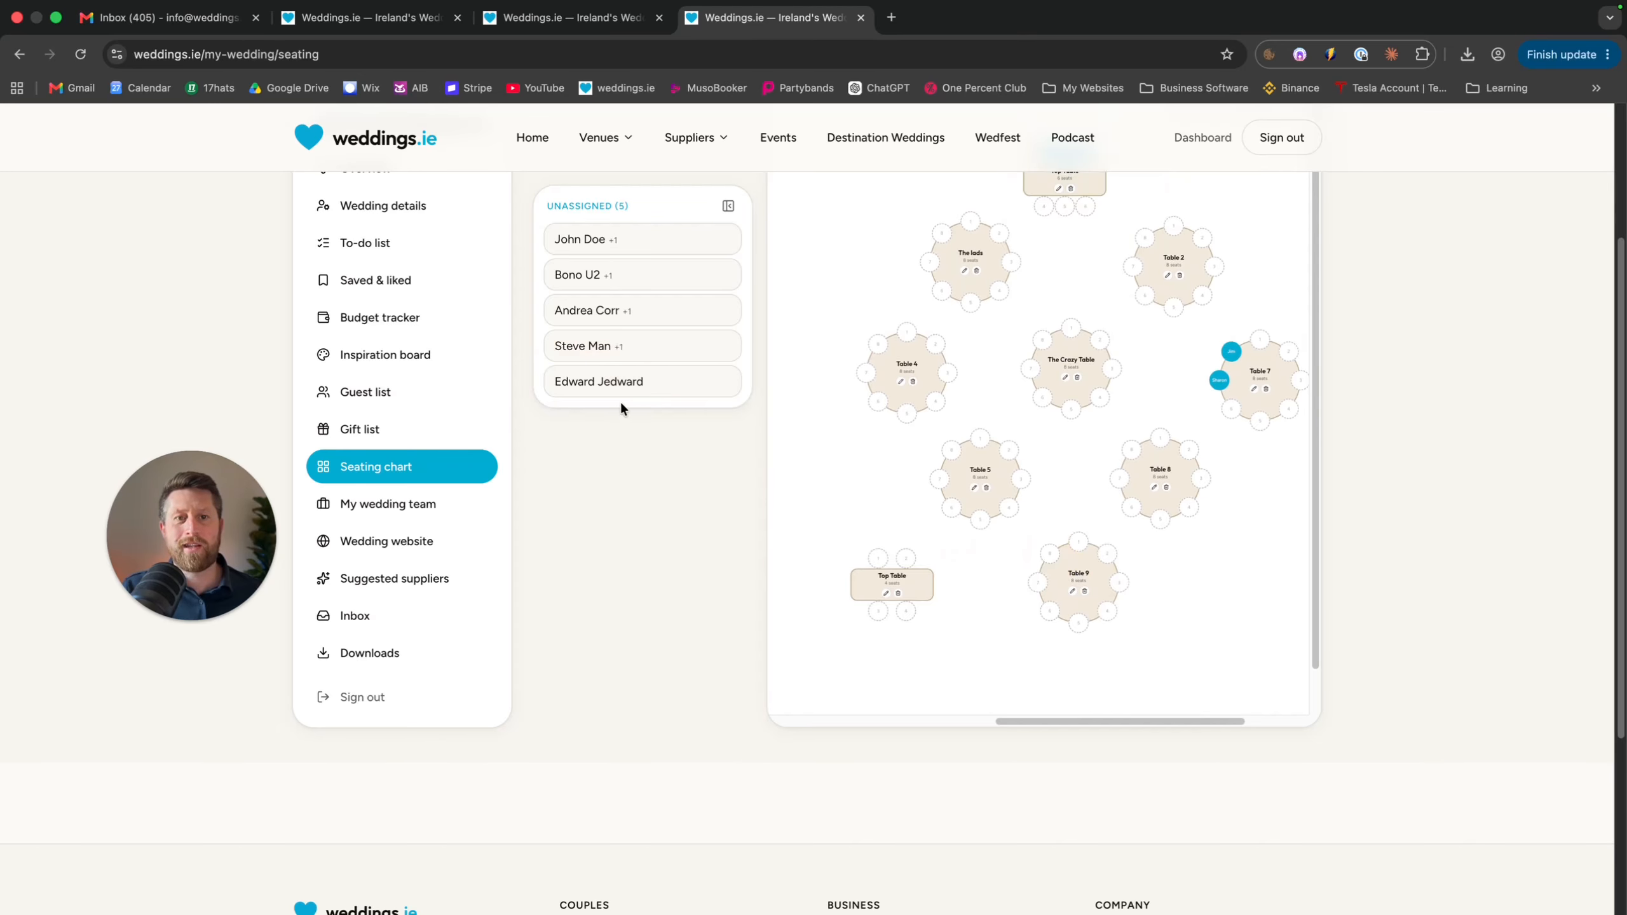
{"action": "scroll", "coordinate": [641, 470], "scroll_direction": "up", "scroll_amount": 1}
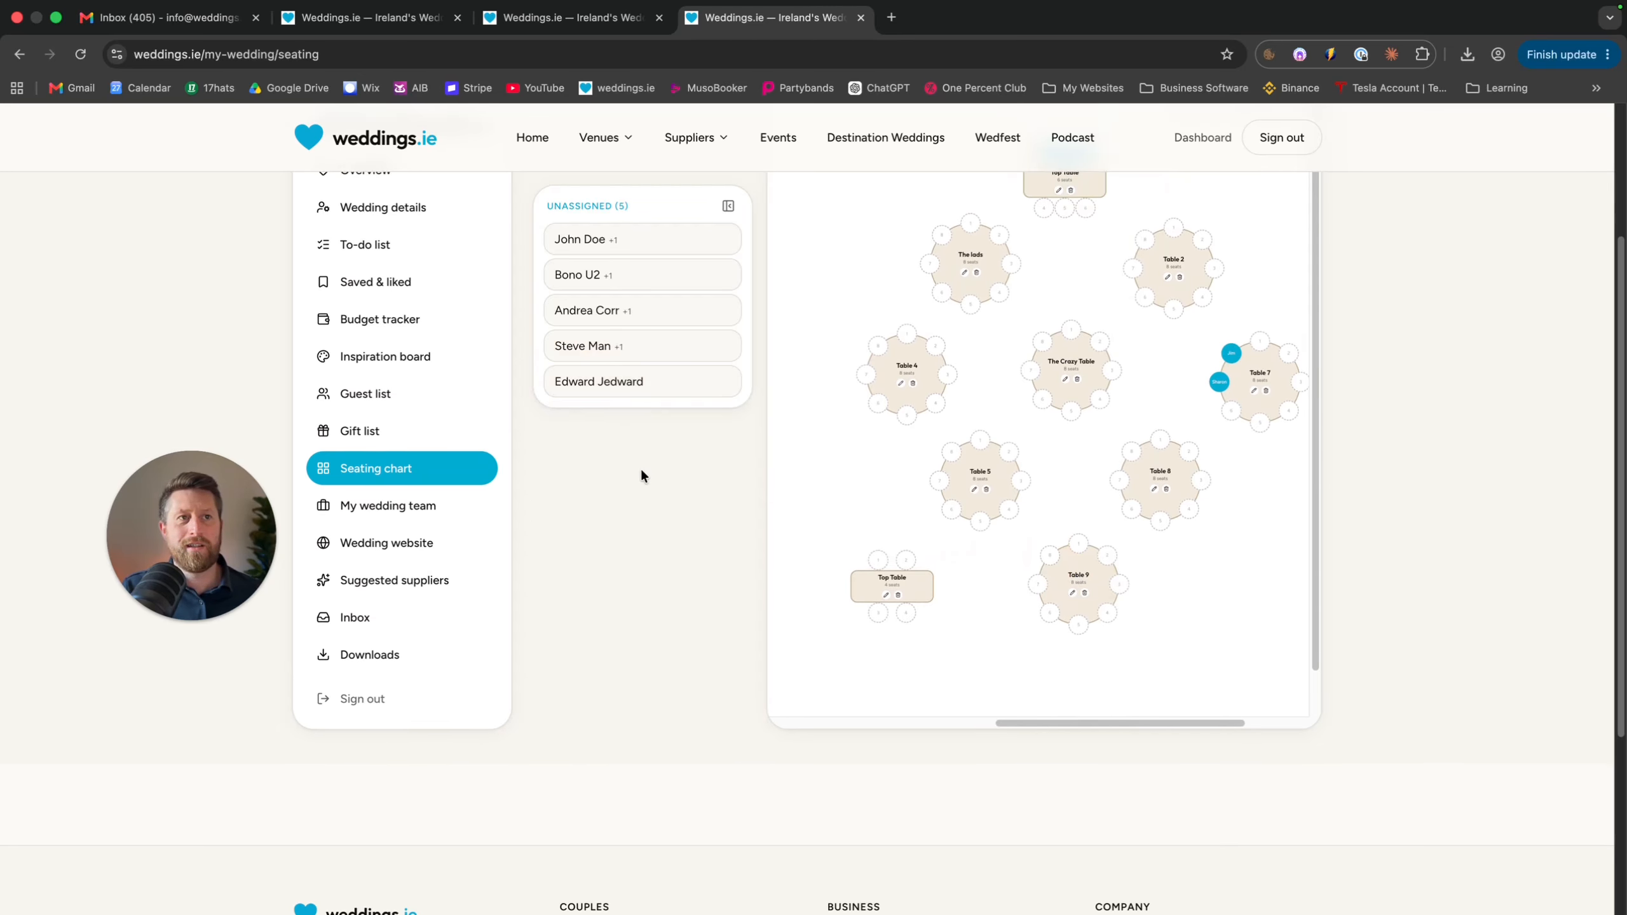
{"action": "scroll", "coordinate": [643, 476], "scroll_direction": "up", "scroll_amount": 3}
{"action": "scroll", "coordinate": [643, 476], "scroll_direction": "down", "scroll_amount": 1}
{"action": "scroll", "coordinate": [643, 476], "scroll_direction": "up", "scroll_amount": 1}
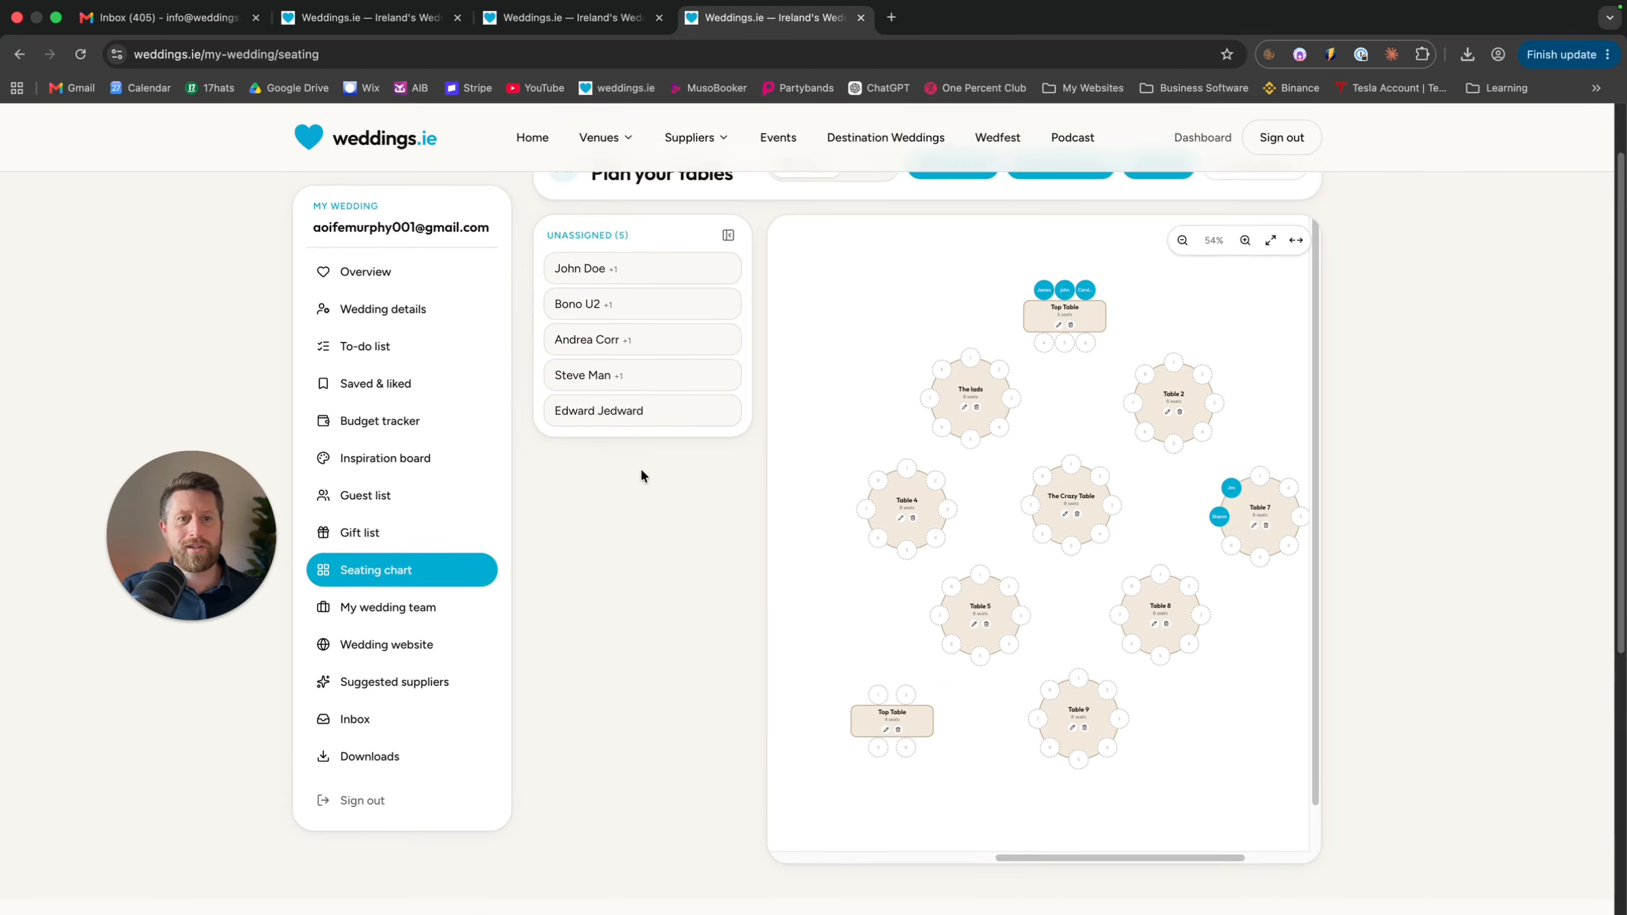
{"action": "scroll", "coordinate": [642, 476], "scroll_direction": "up", "scroll_amount": 2}
{"action": "left_click_drag", "start_coordinate": [712, 413], "coordinate": [976, 447]}
{"action": "left_click_drag", "start_coordinate": [596, 453], "coordinate": [1147, 448]}
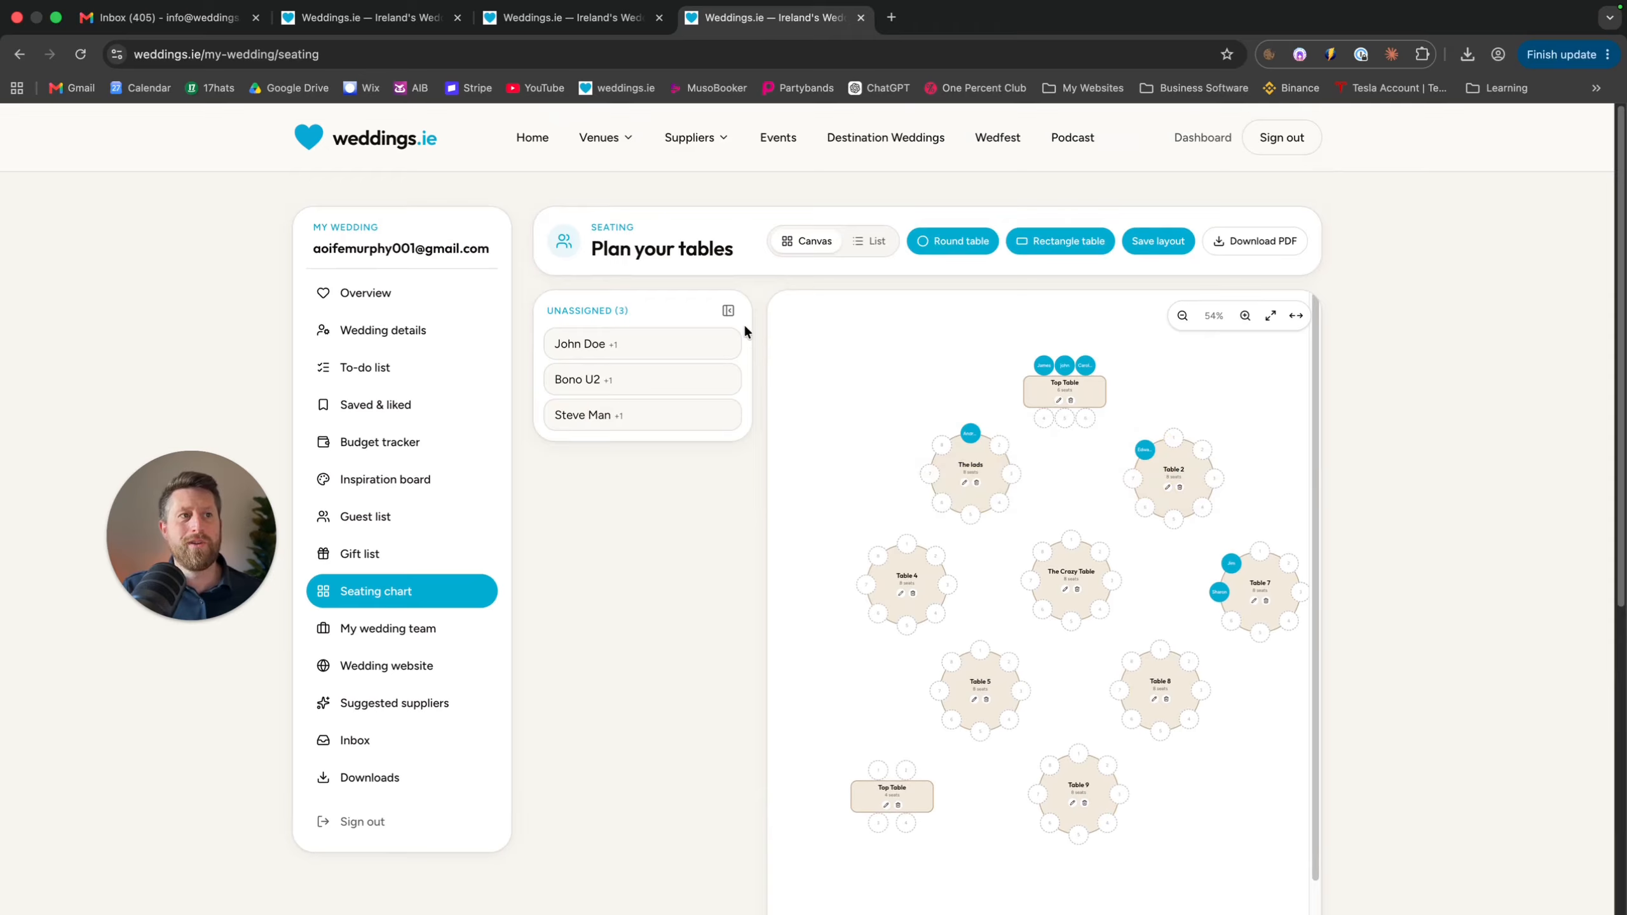
Collapse the Unassigned panel and view the tables and guests as a list
{"action": "left_click", "coordinate": [728, 310]}
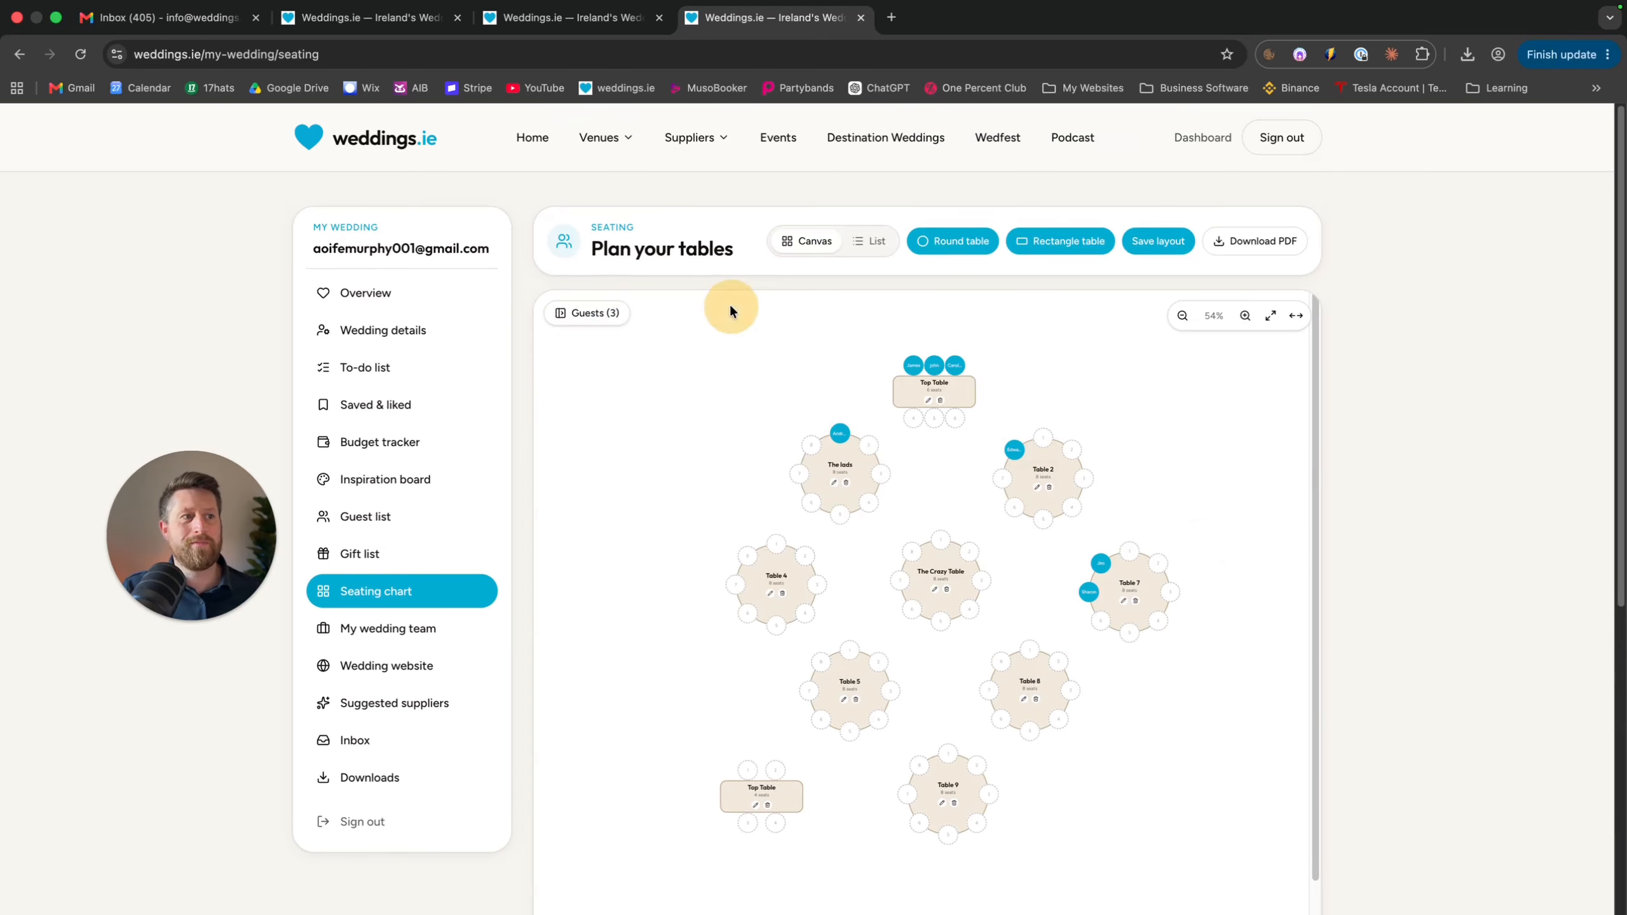
{"action": "left_click", "coordinate": [870, 241]}
{"action": "scroll", "coordinate": [842, 347], "scroll_direction": "down", "scroll_amount": 2}
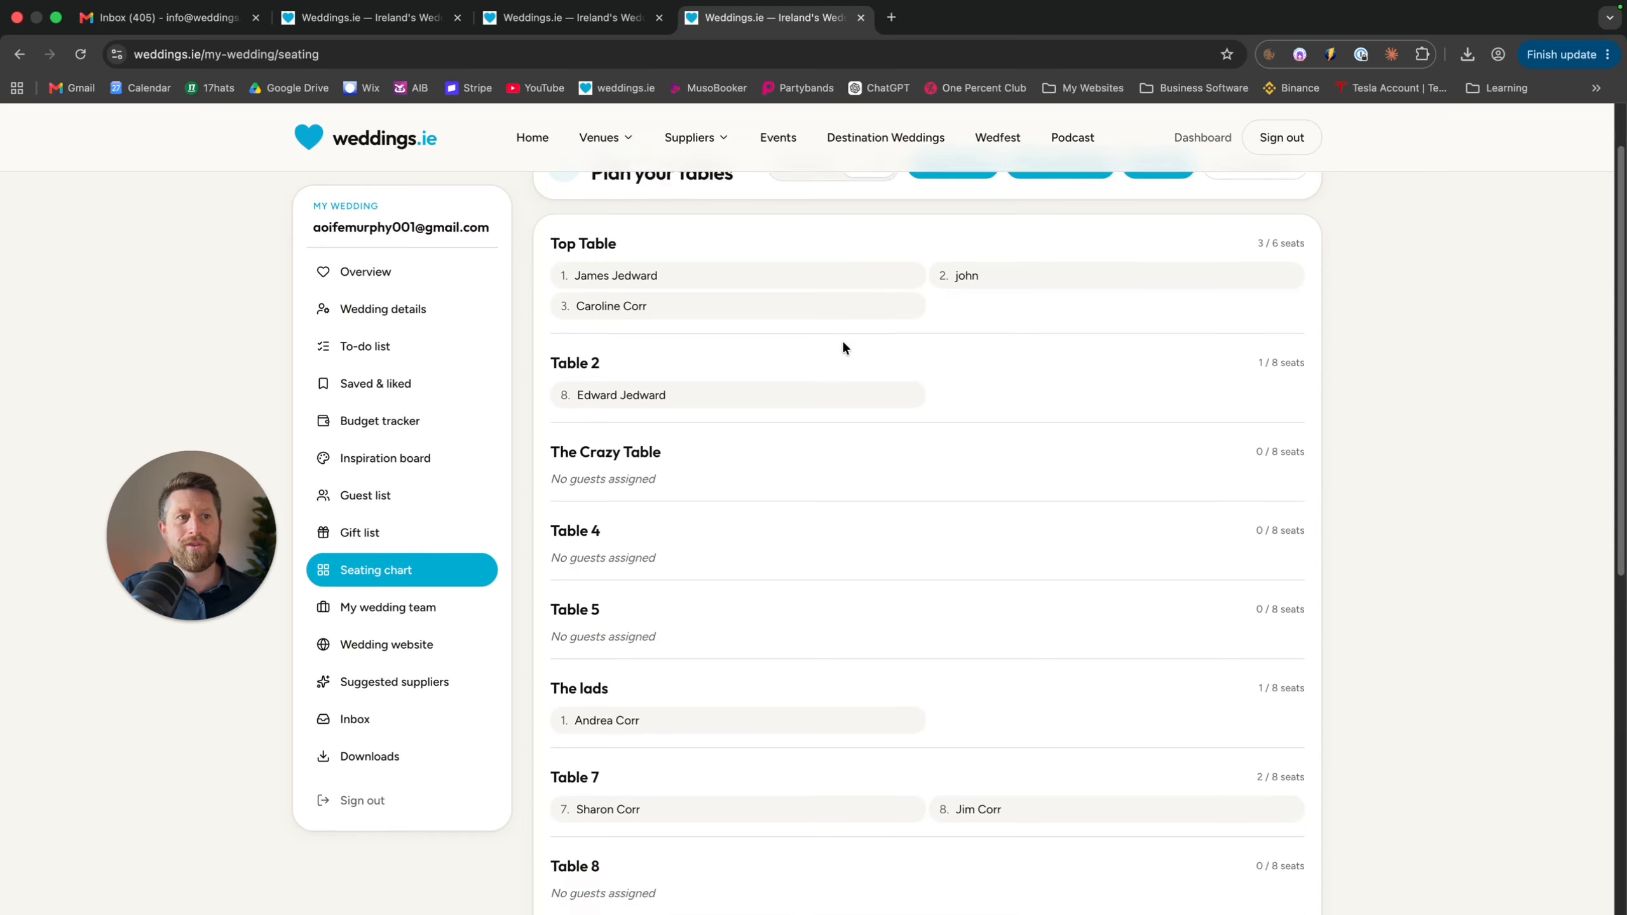
{"action": "scroll", "coordinate": [683, 501], "scroll_direction": "down", "scroll_amount": 5}
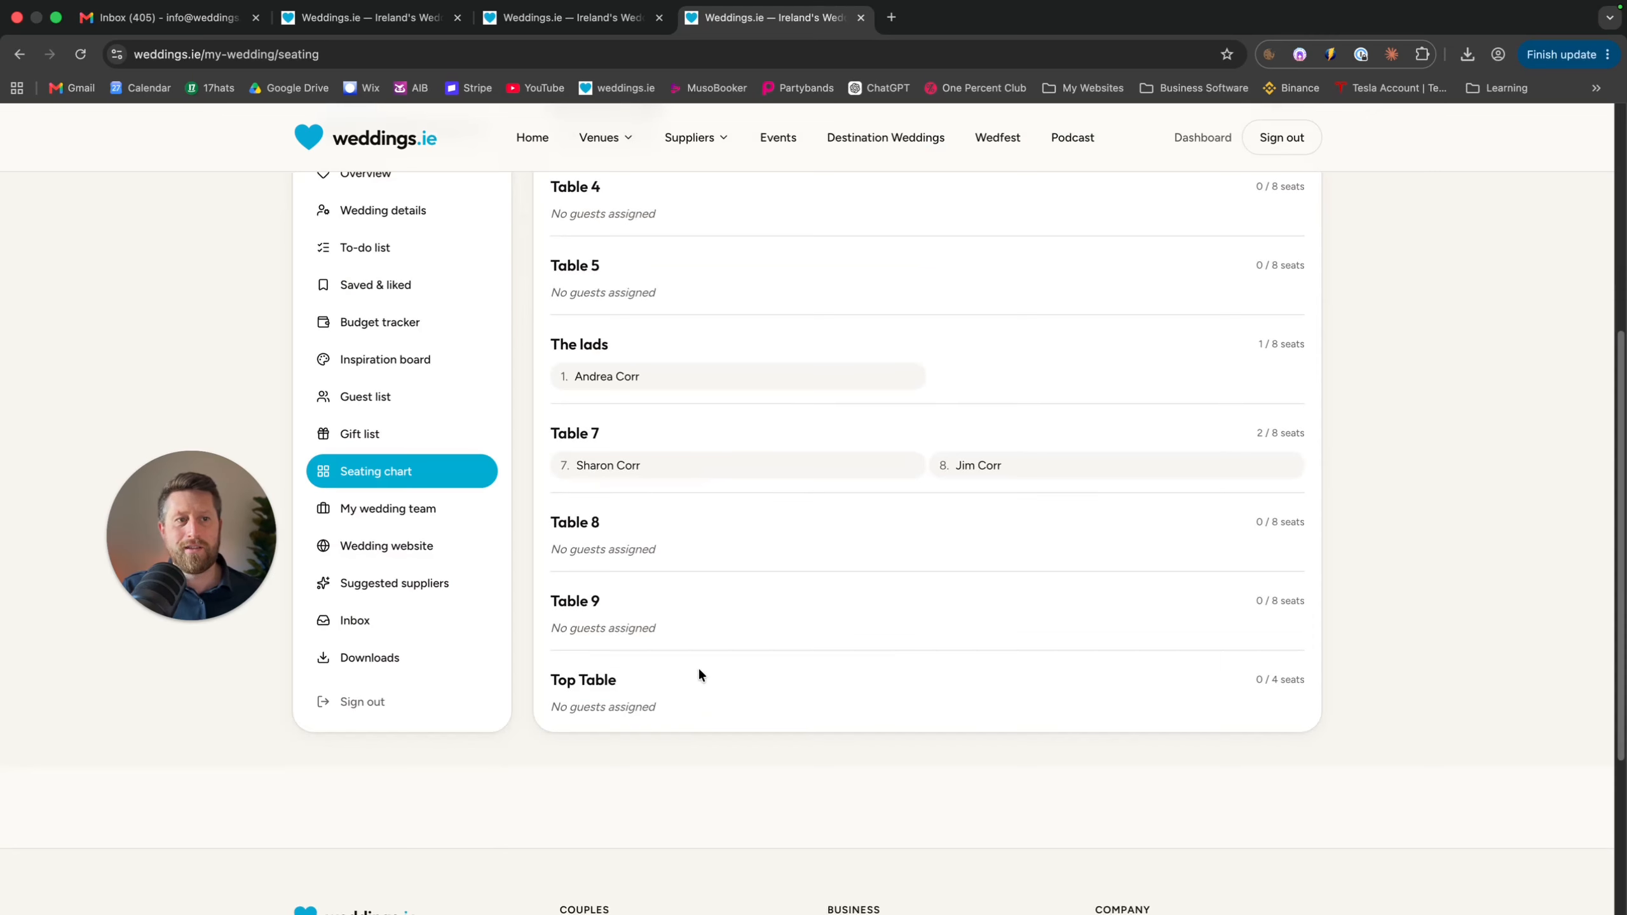
{"action": "scroll", "coordinate": [704, 605], "scroll_direction": "up", "scroll_amount": 5}
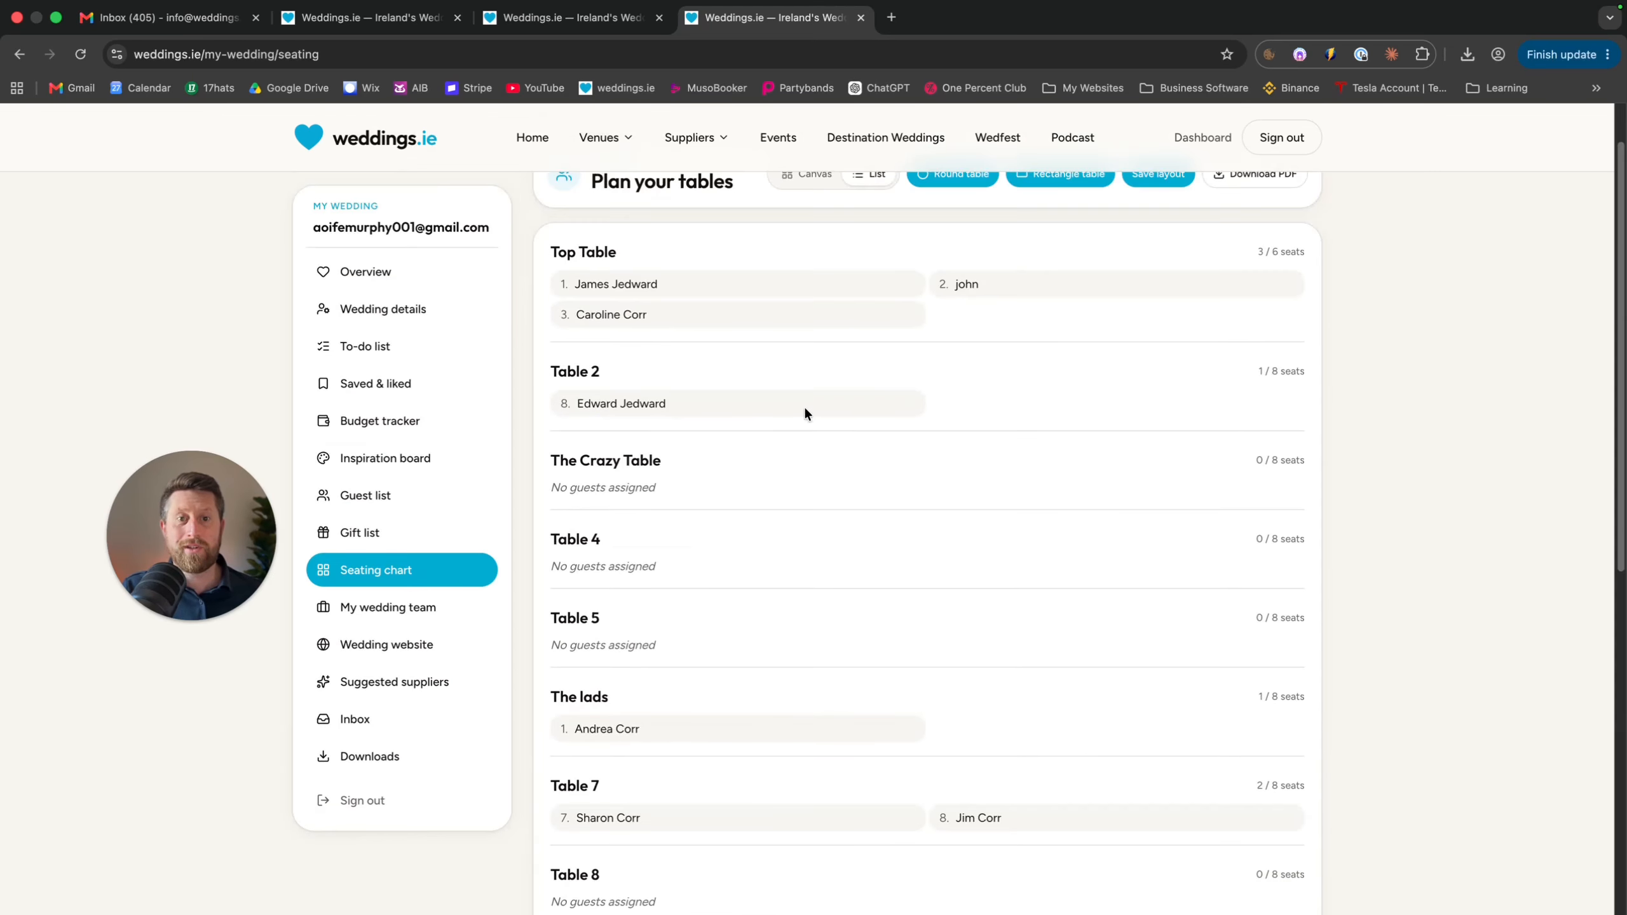
{"action": "scroll", "coordinate": [805, 410], "scroll_direction": "up", "scroll_amount": 1}
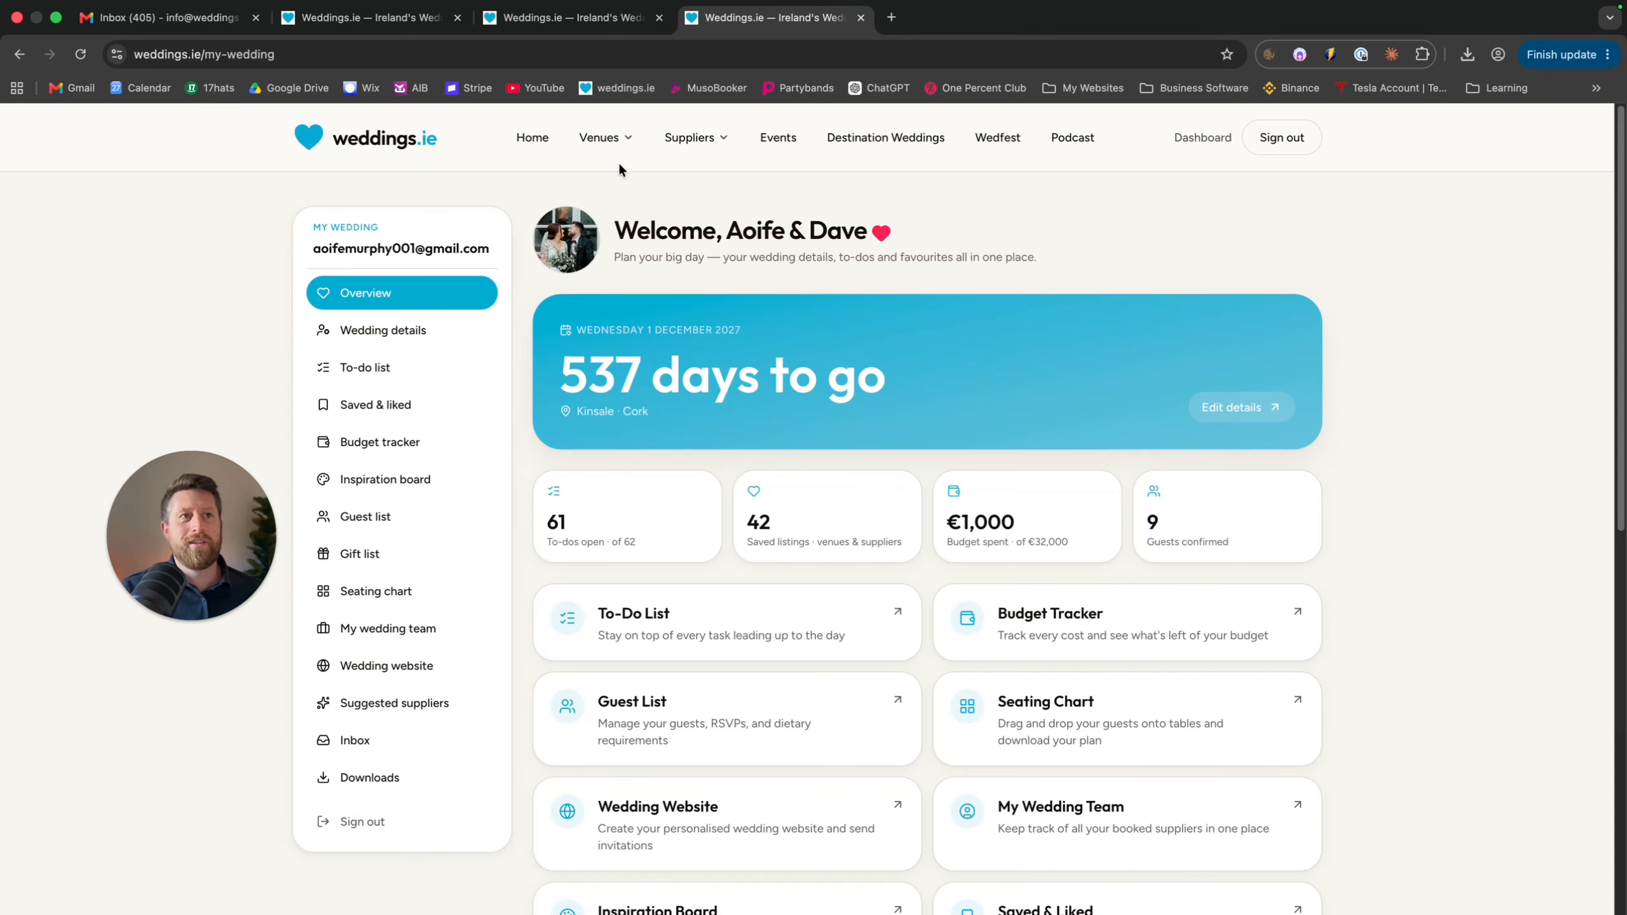
Open the Venue Finder with Hotel Wedding Venues as type and Munster as province
{"action": "mouse_move", "coordinate": [616, 134]}
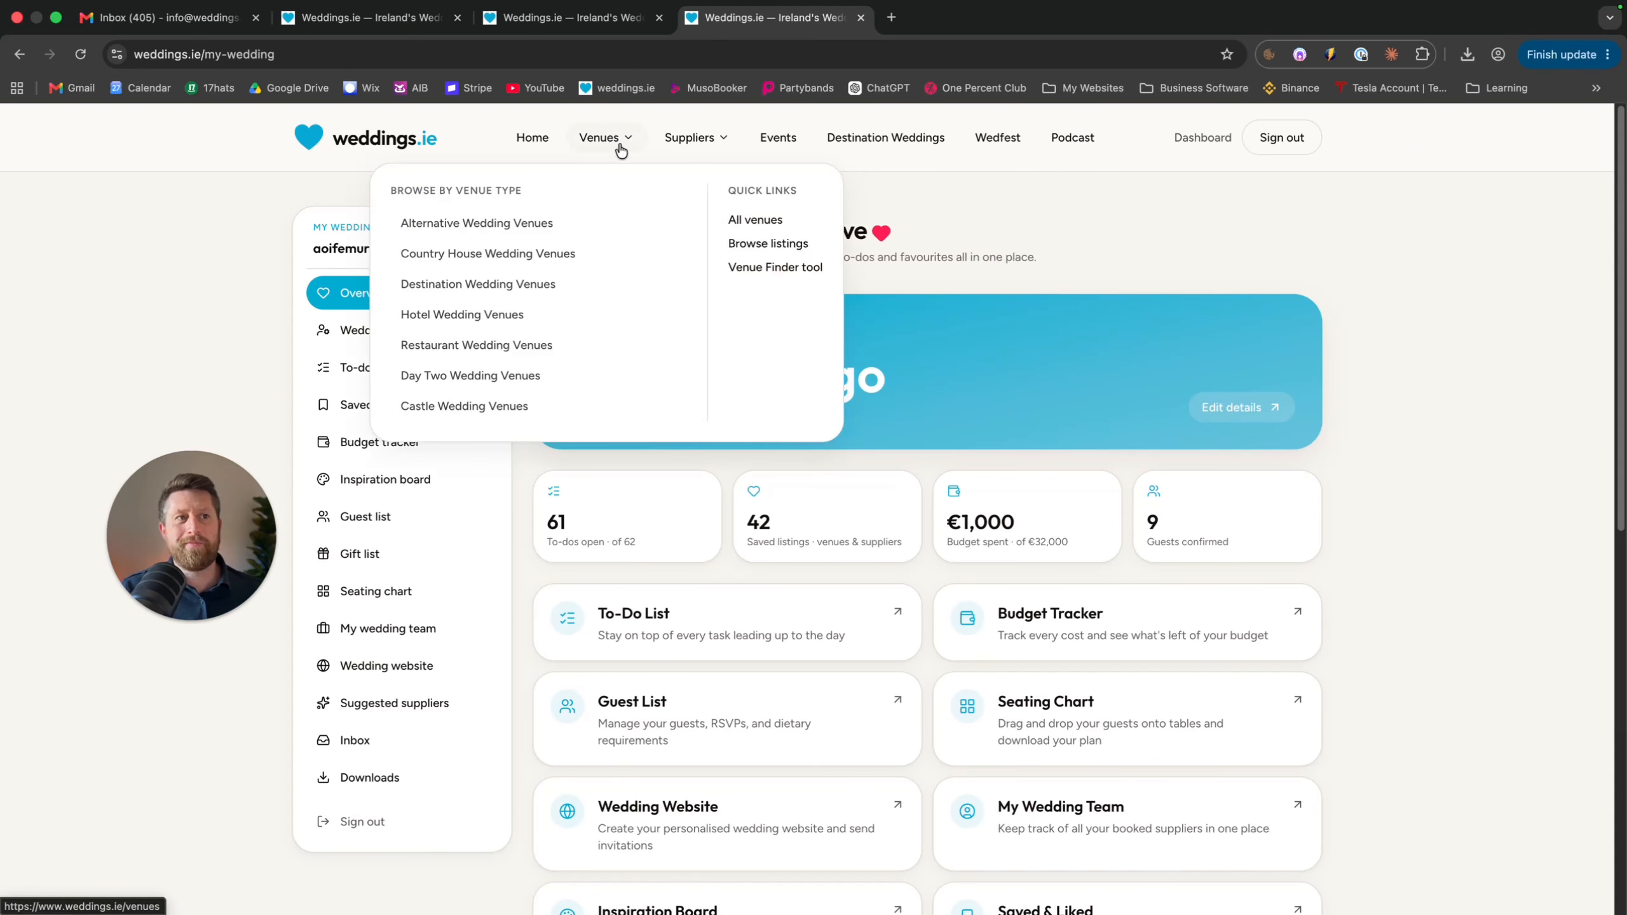
{"action": "left_click", "coordinate": [778, 268]}
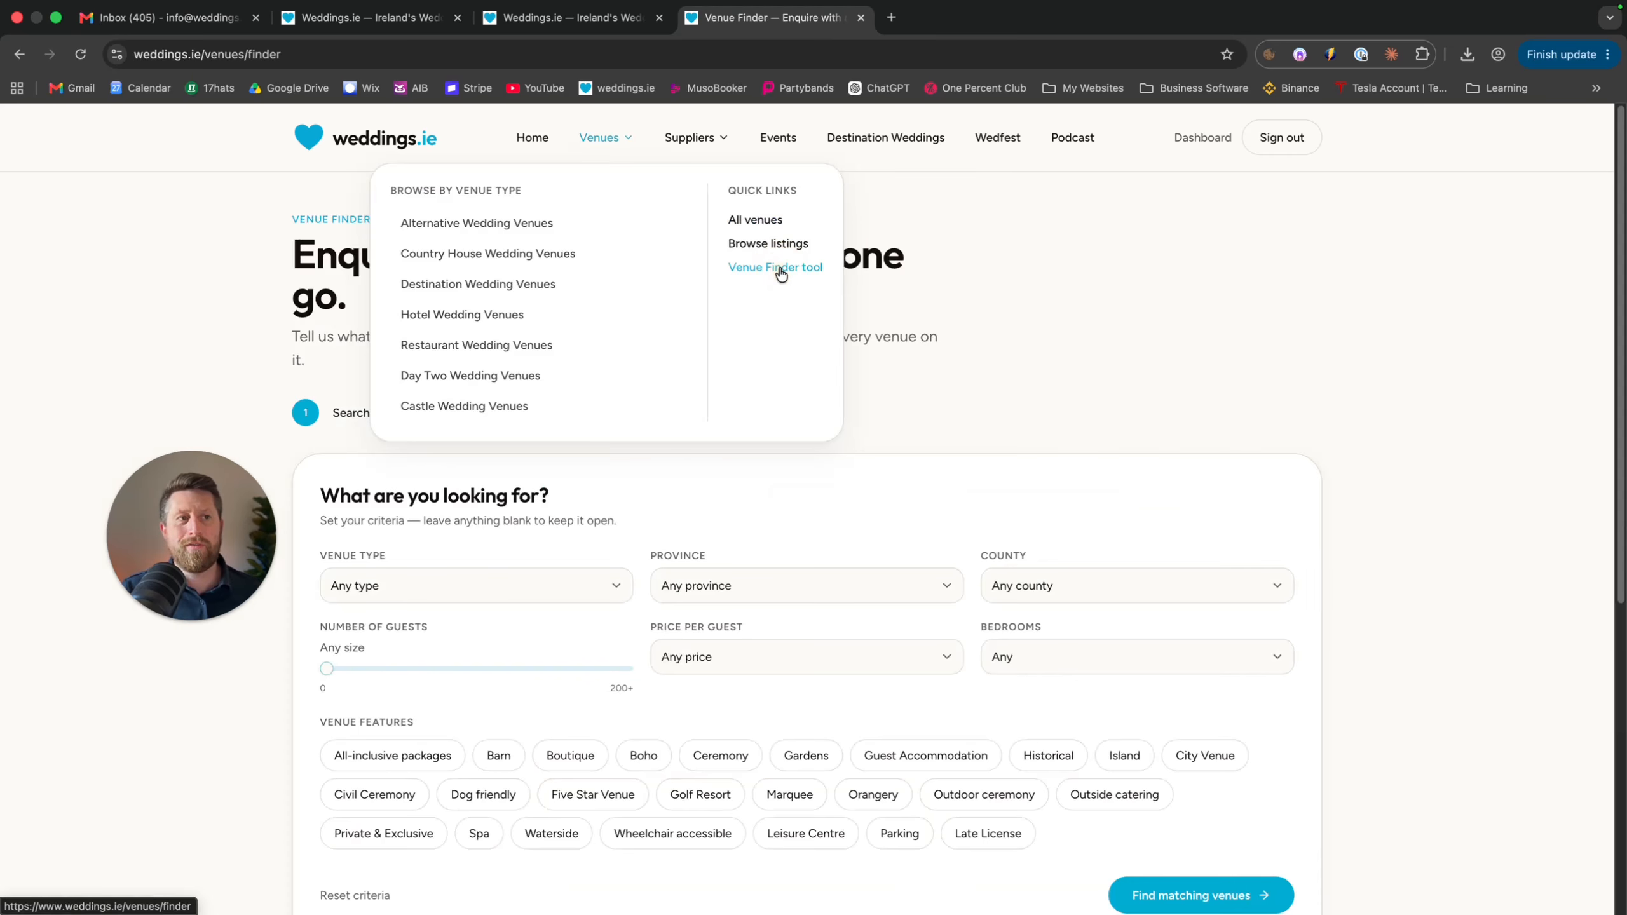
{"action": "left_click", "coordinate": [595, 589]}
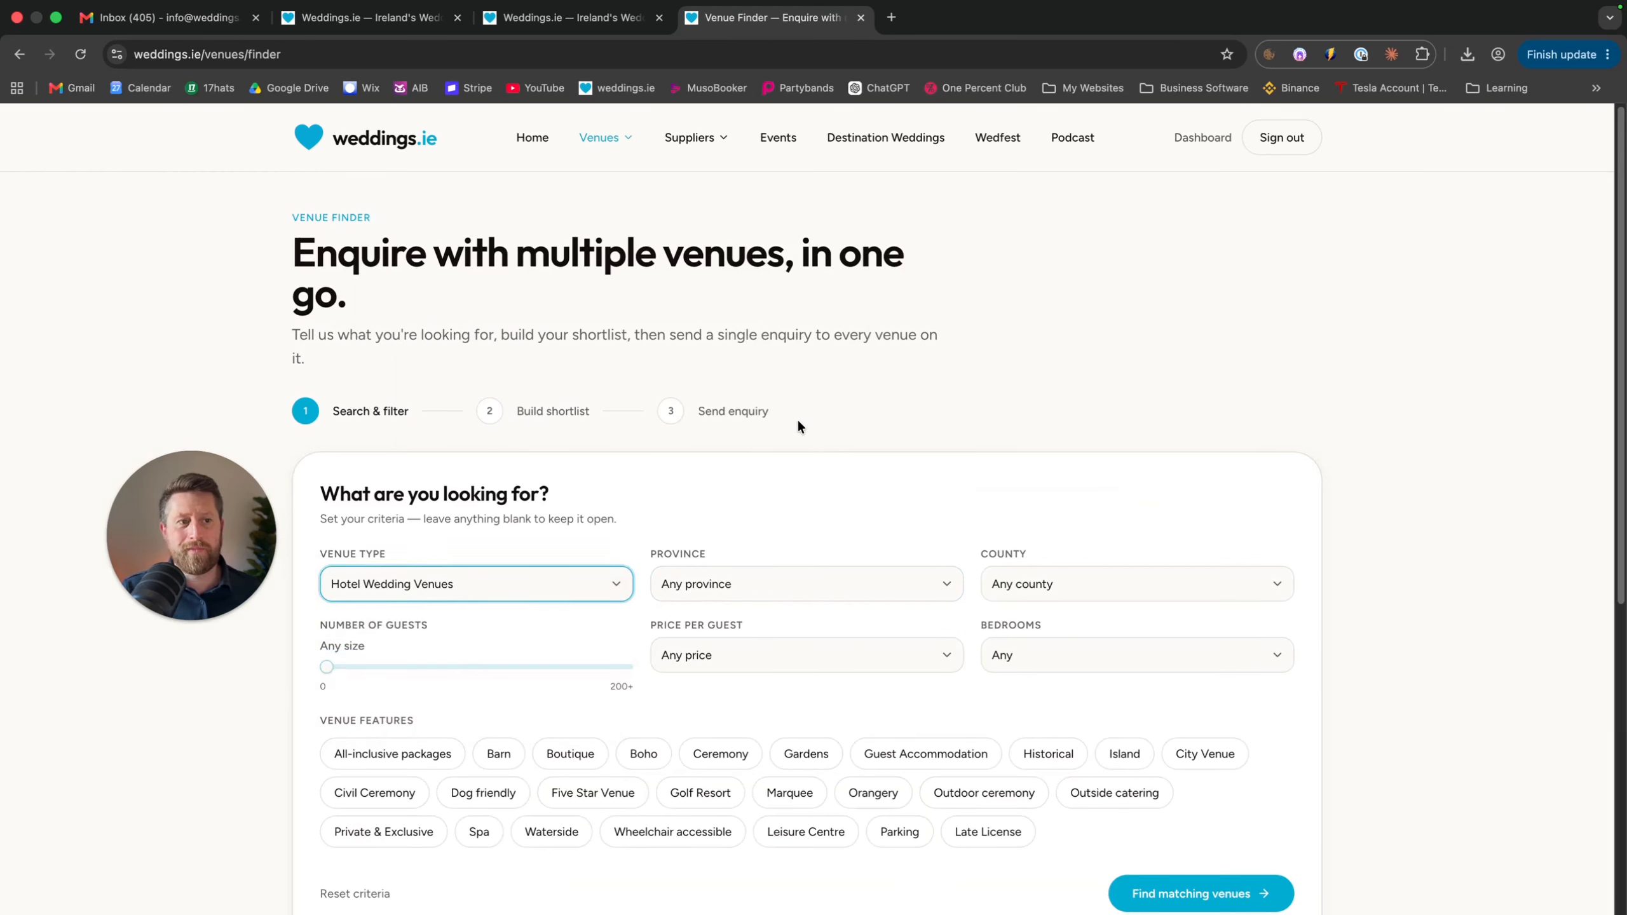
{"action": "scroll", "coordinate": [797, 423], "scroll_direction": "down", "scroll_amount": 3}
{"action": "left_click", "coordinate": [904, 508]}
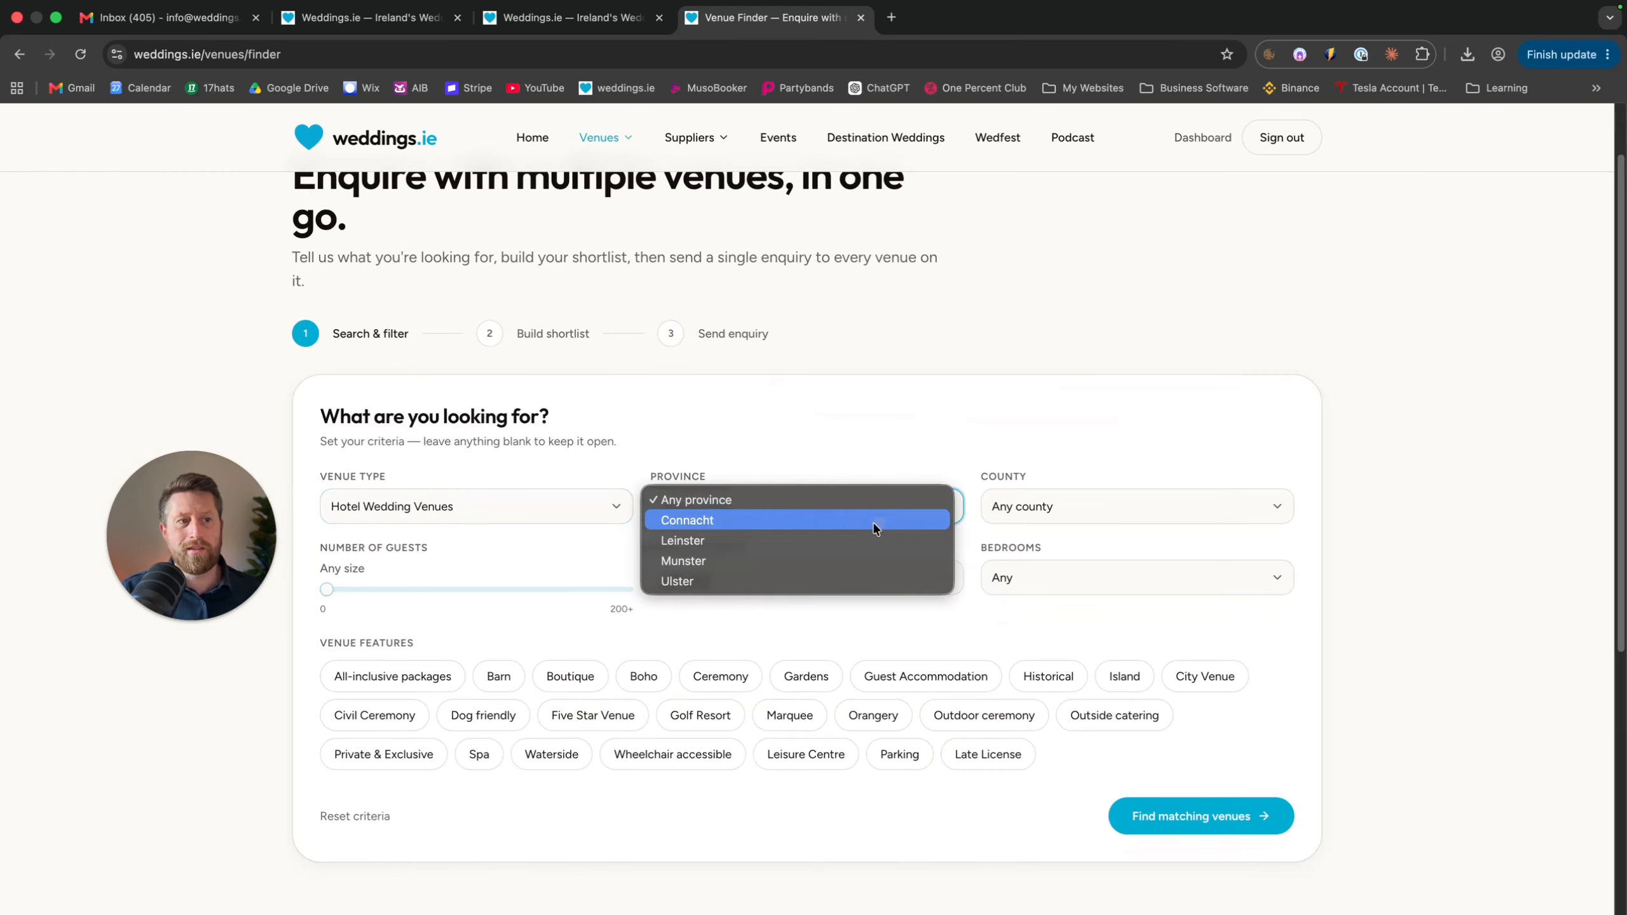
{"action": "left_click", "coordinate": [830, 557]}
{"action": "scroll", "coordinate": [1099, 333], "scroll_direction": "down", "scroll_amount": 3}
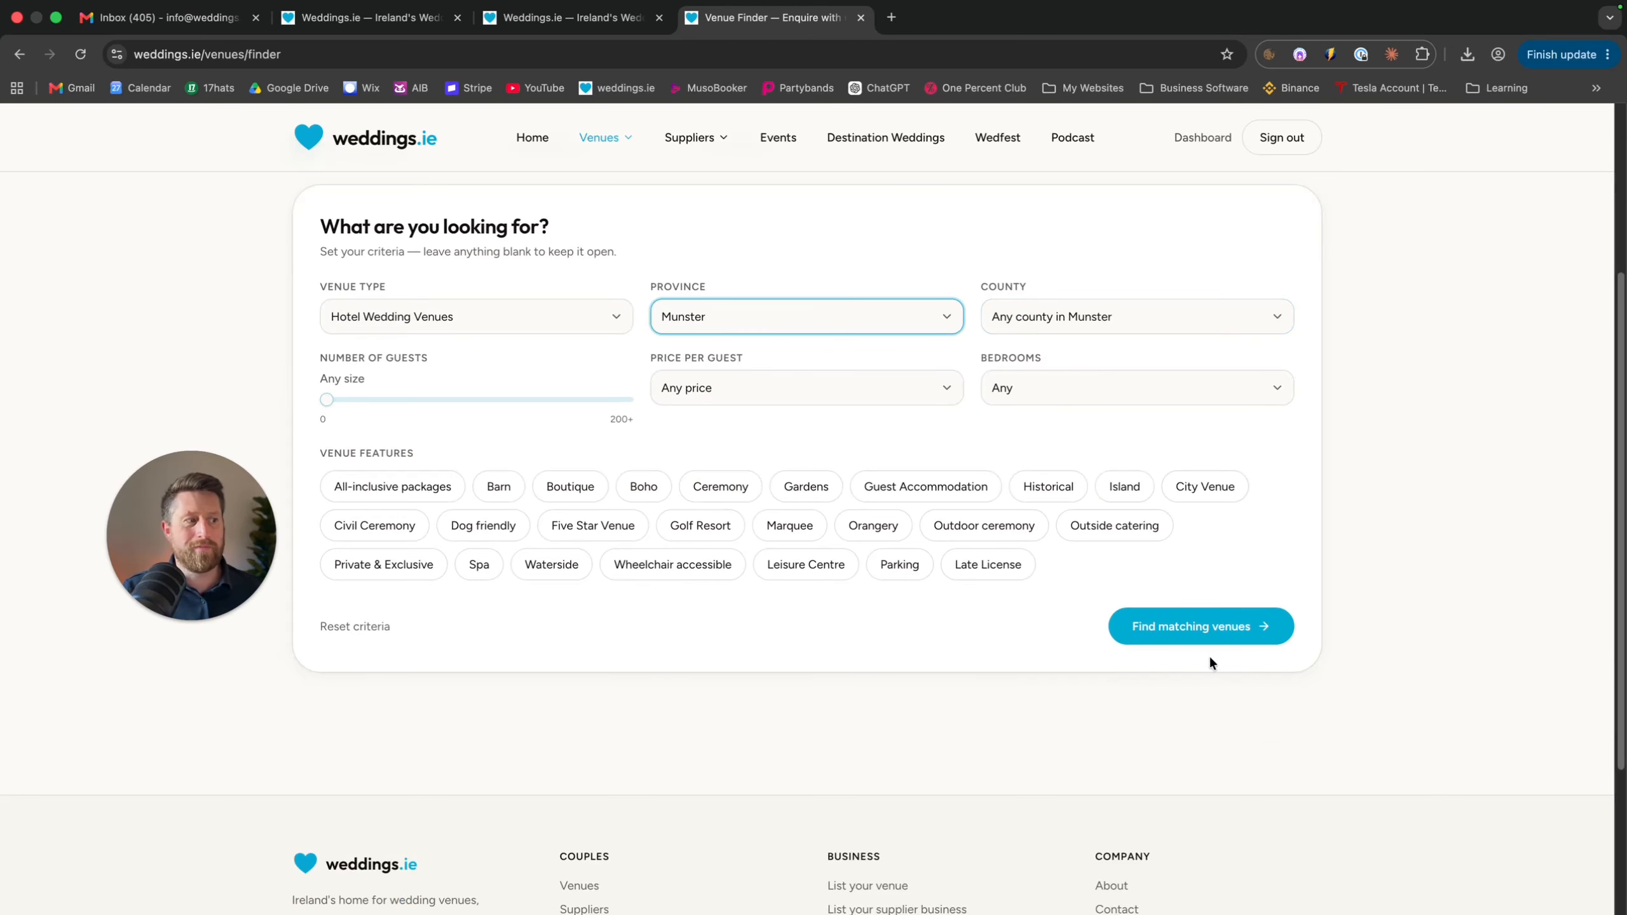
Find matching venues, untick and re-tick Ballygarry Estate and Kinsale Hotel & Spa, then continue with all six
{"action": "left_click", "coordinate": [1171, 630]}
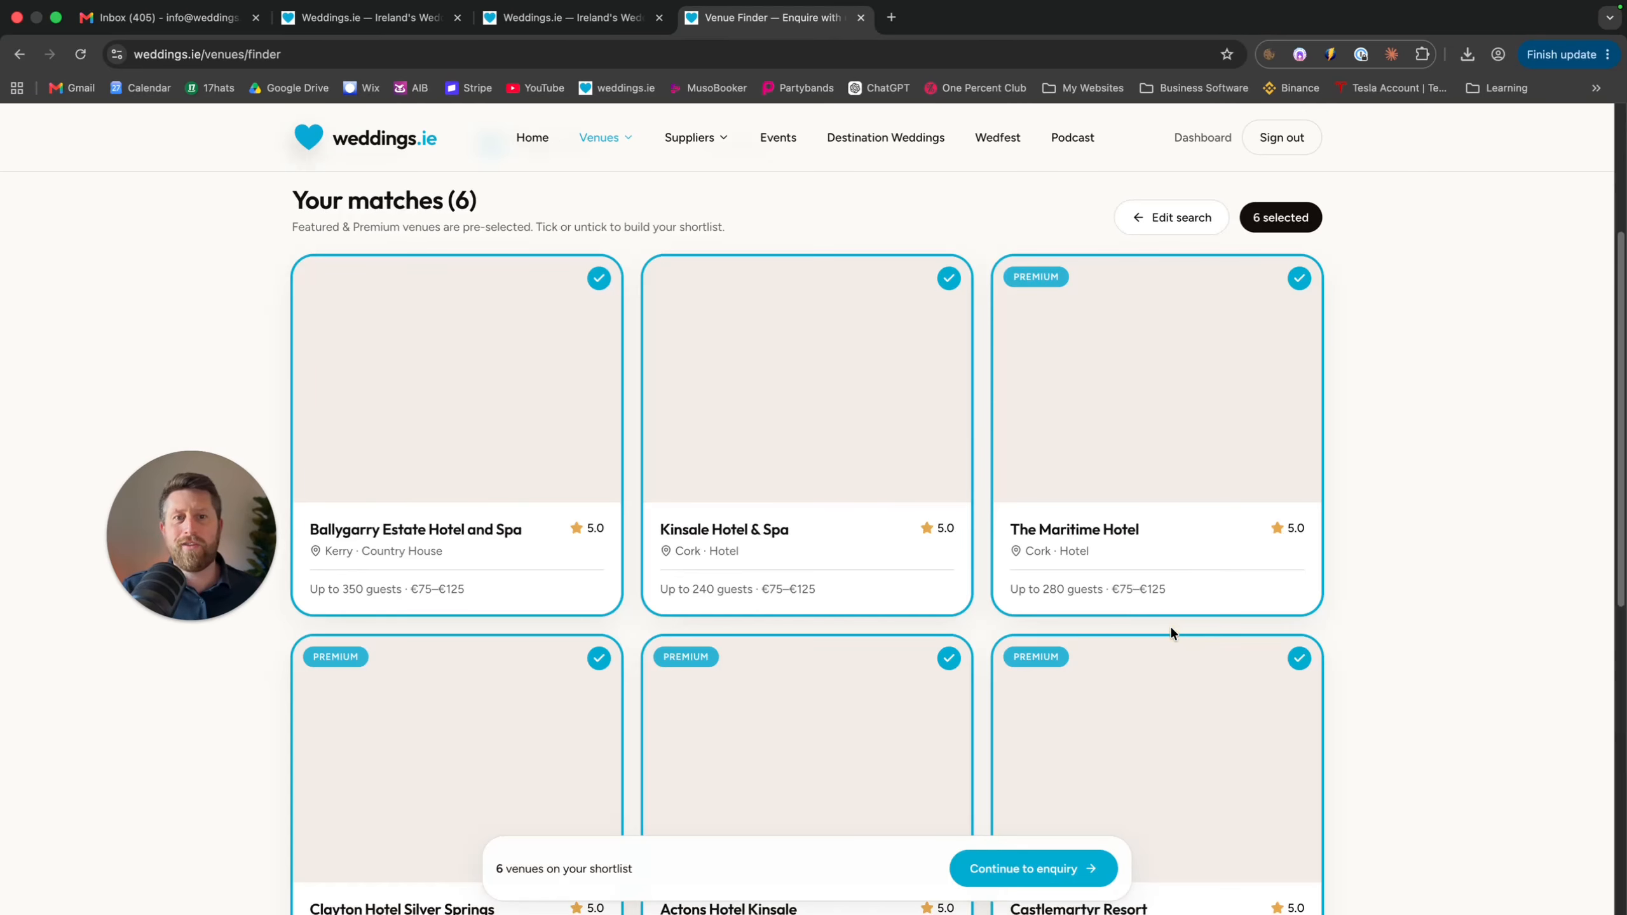
{"action": "scroll", "coordinate": [1113, 506], "scroll_direction": "down", "scroll_amount": 3}
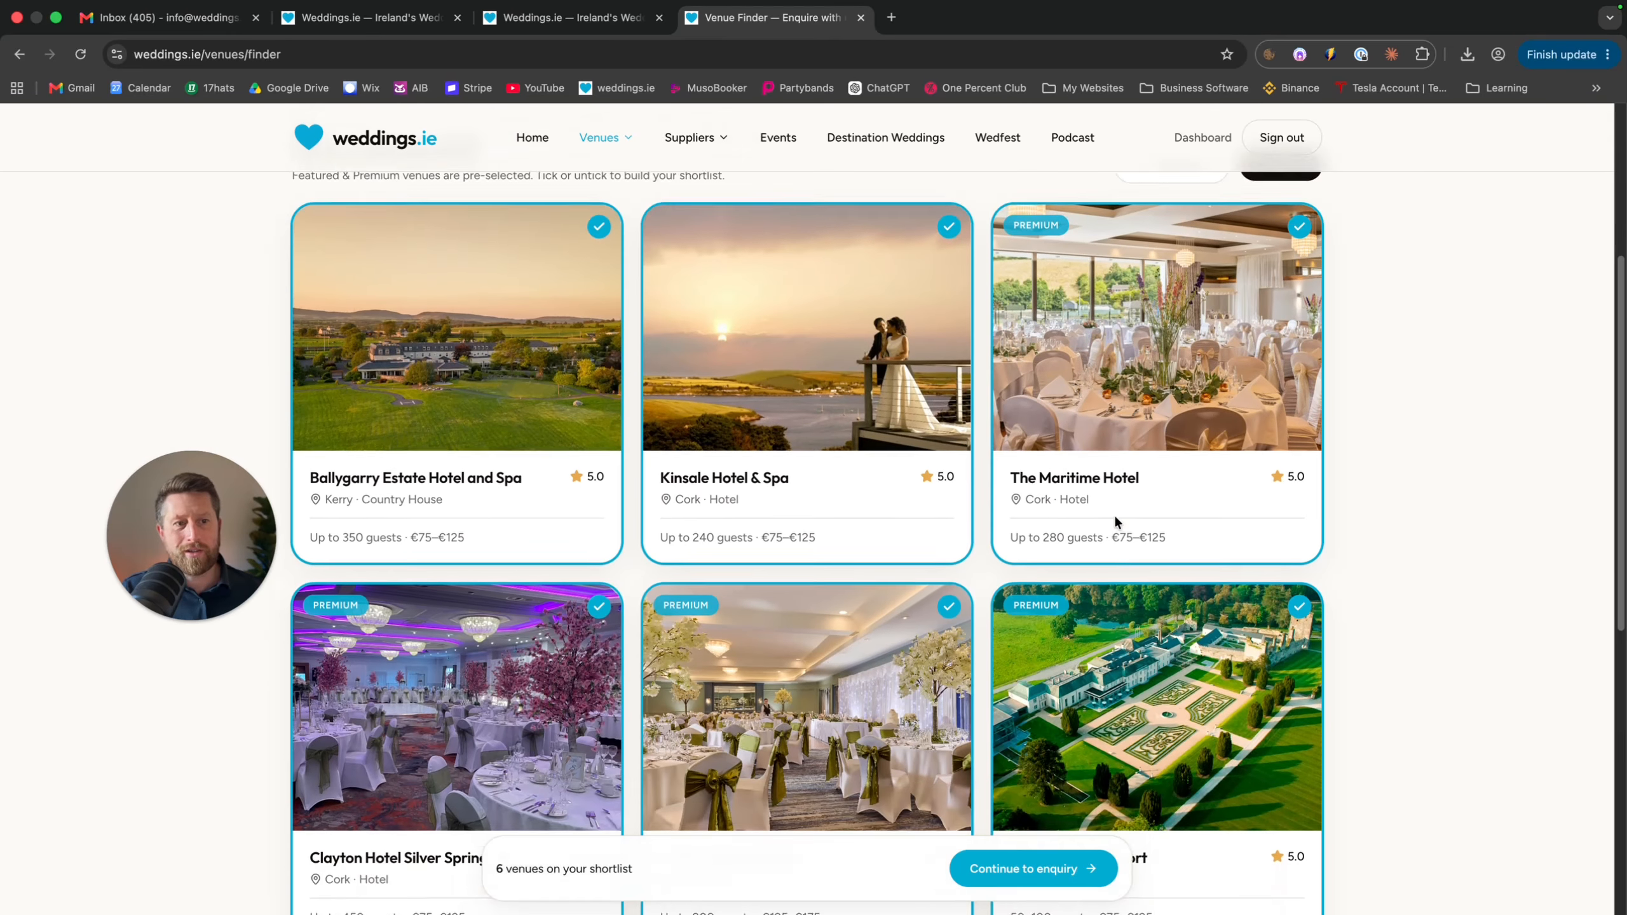
{"action": "scroll", "coordinate": [537, 512], "scroll_direction": "up", "scroll_amount": 3}
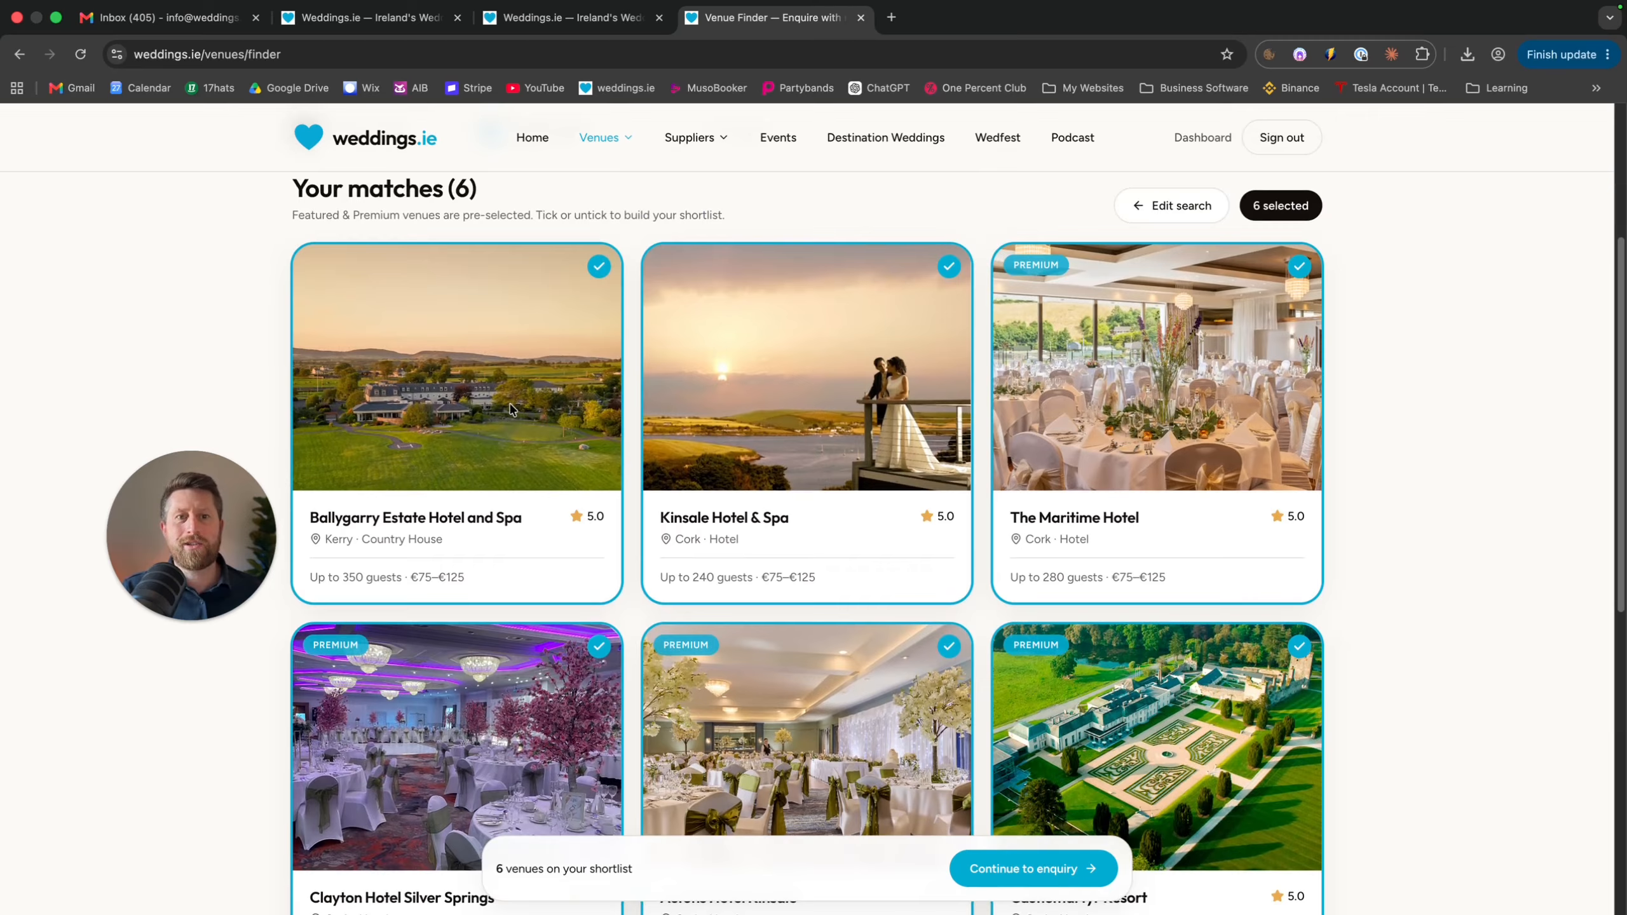
{"action": "left_click", "coordinate": [596, 265]}
{"action": "left_click", "coordinate": [947, 266]}
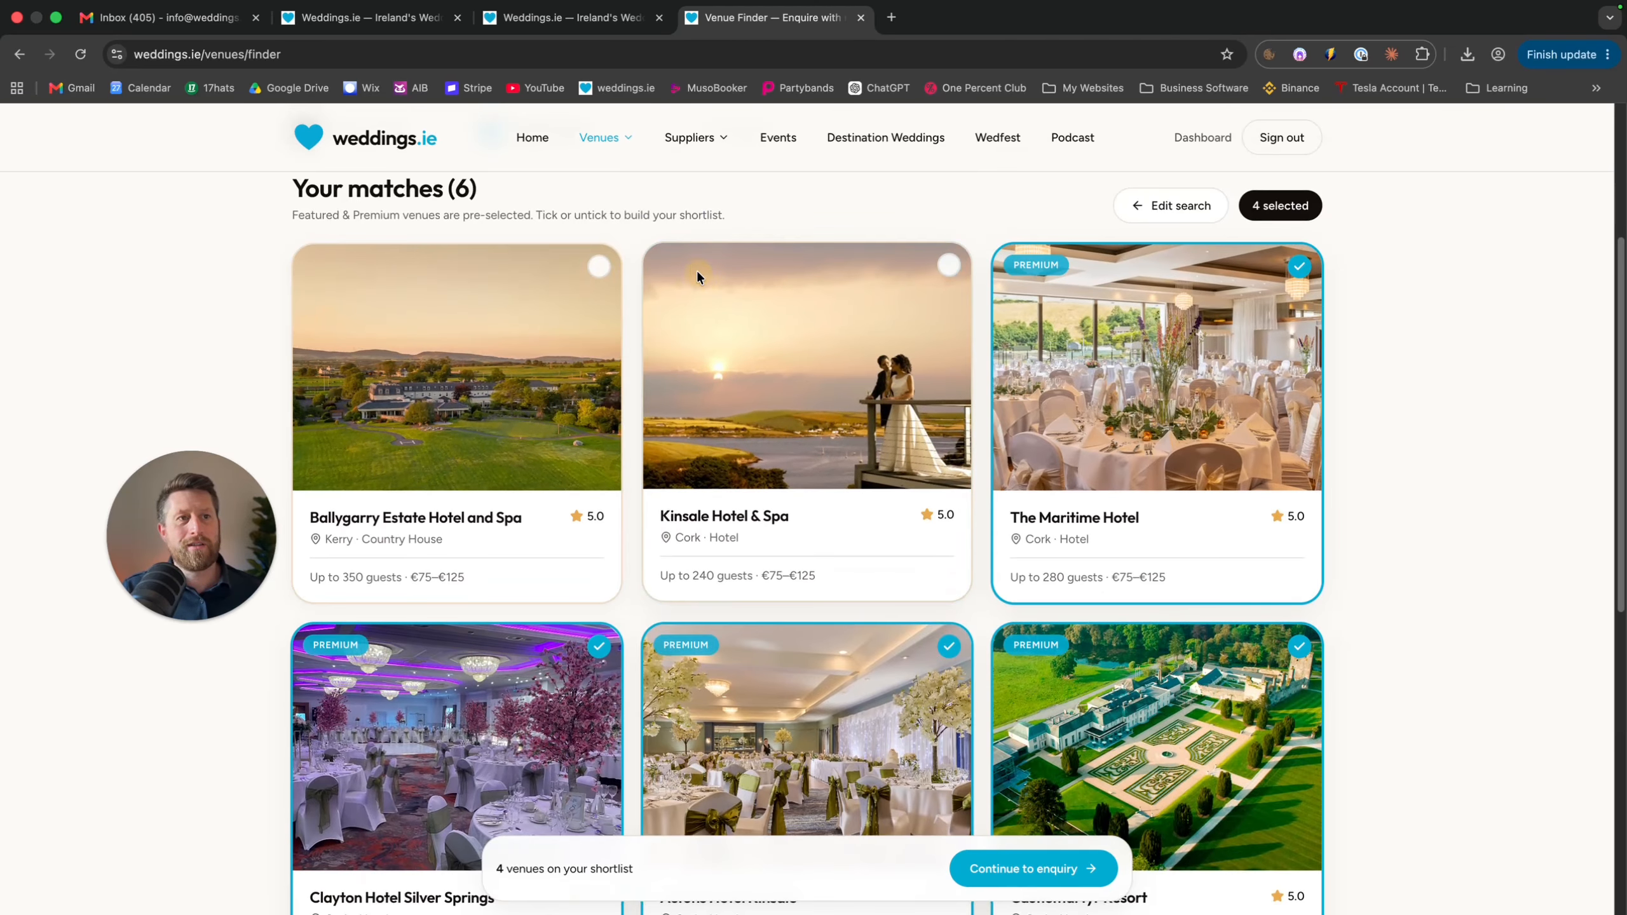
{"action": "left_click", "coordinate": [598, 265]}
{"action": "left_click", "coordinate": [950, 265]}
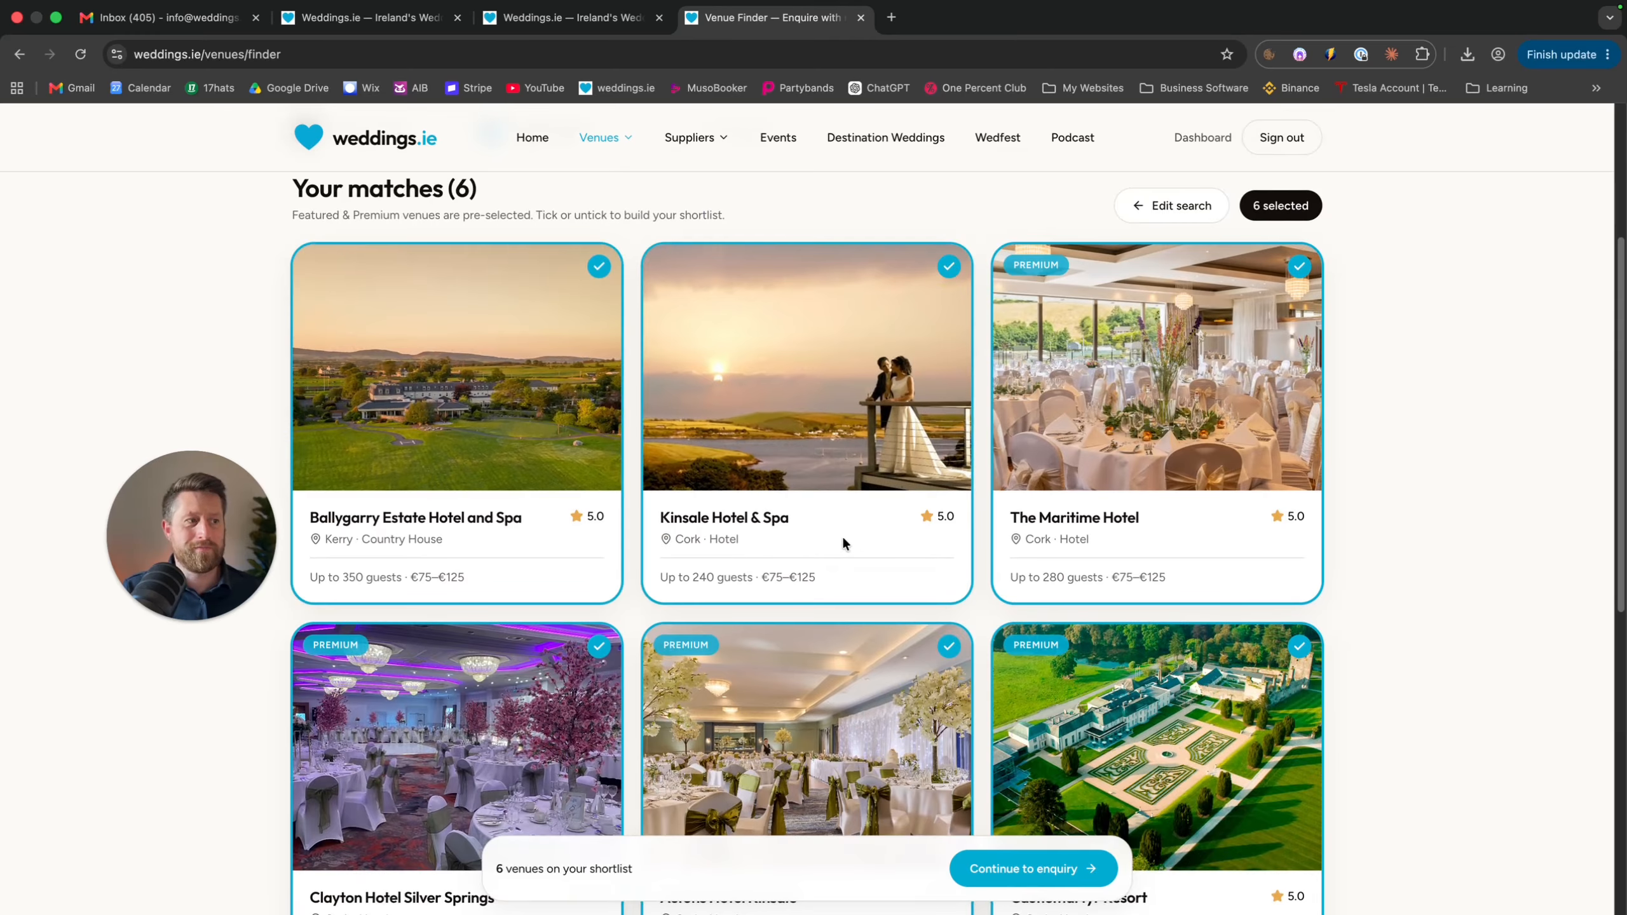
{"action": "scroll", "coordinate": [843, 535], "scroll_direction": "down", "scroll_amount": 4}
{"action": "scroll", "coordinate": [844, 536], "scroll_direction": "up", "scroll_amount": 3}
{"action": "scroll", "coordinate": [843, 543], "scroll_direction": "down", "scroll_amount": 3}
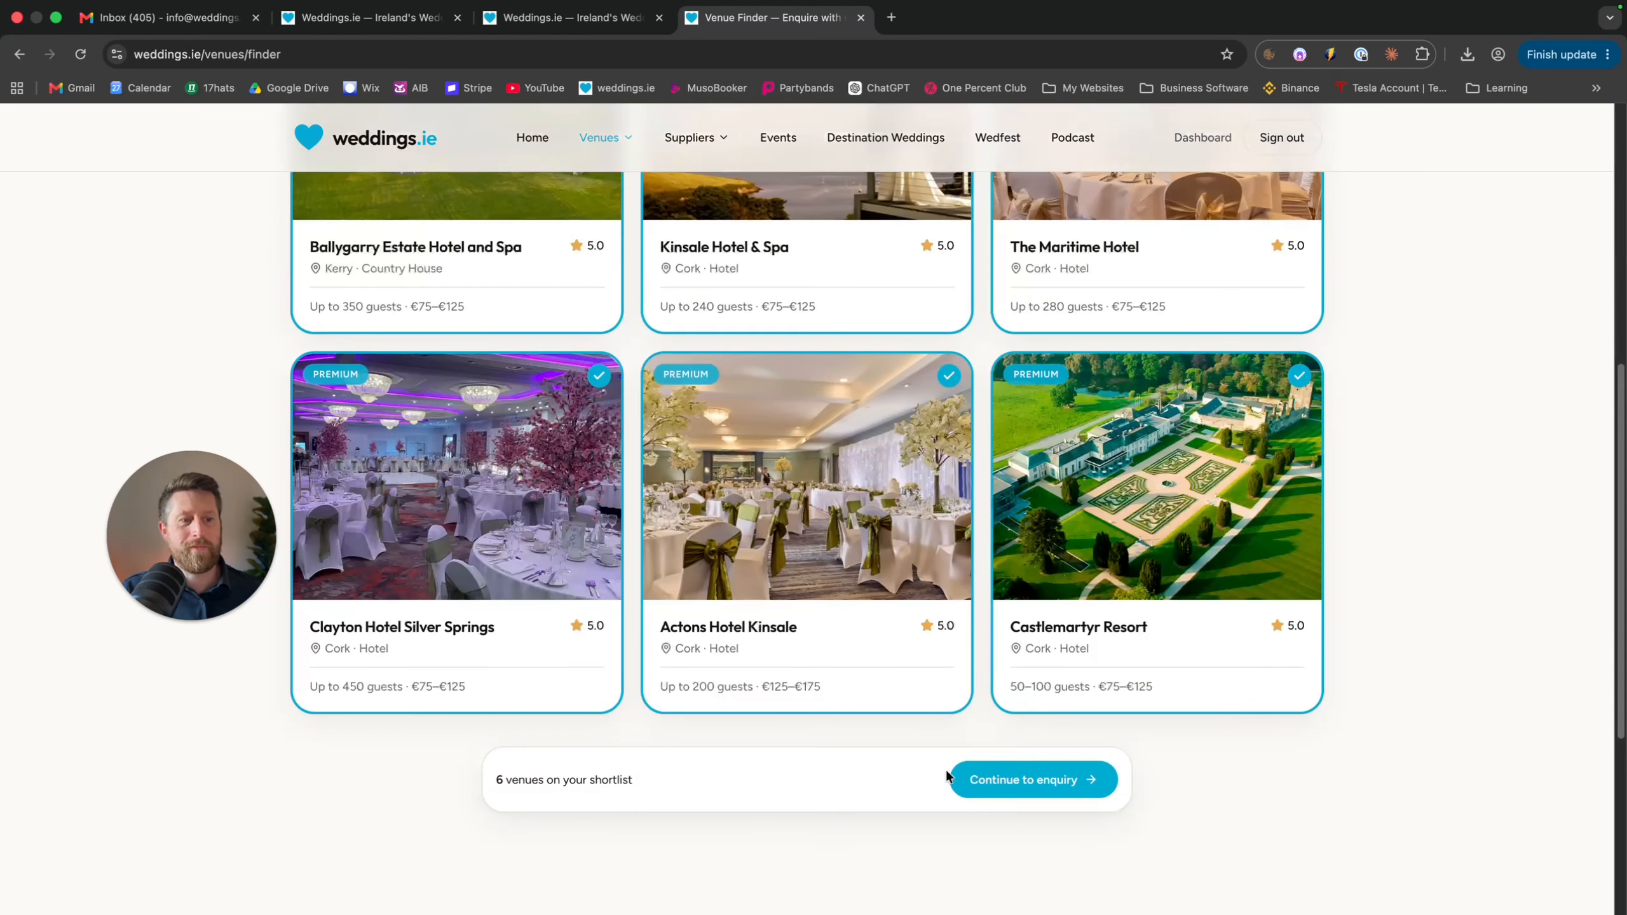
{"action": "left_click", "coordinate": [1050, 780]}
Leave the venue enquiry's Full Name and message fields blank and go to Suppliers
{"action": "scroll", "coordinate": [857, 612], "scroll_direction": "up", "scroll_amount": 7}
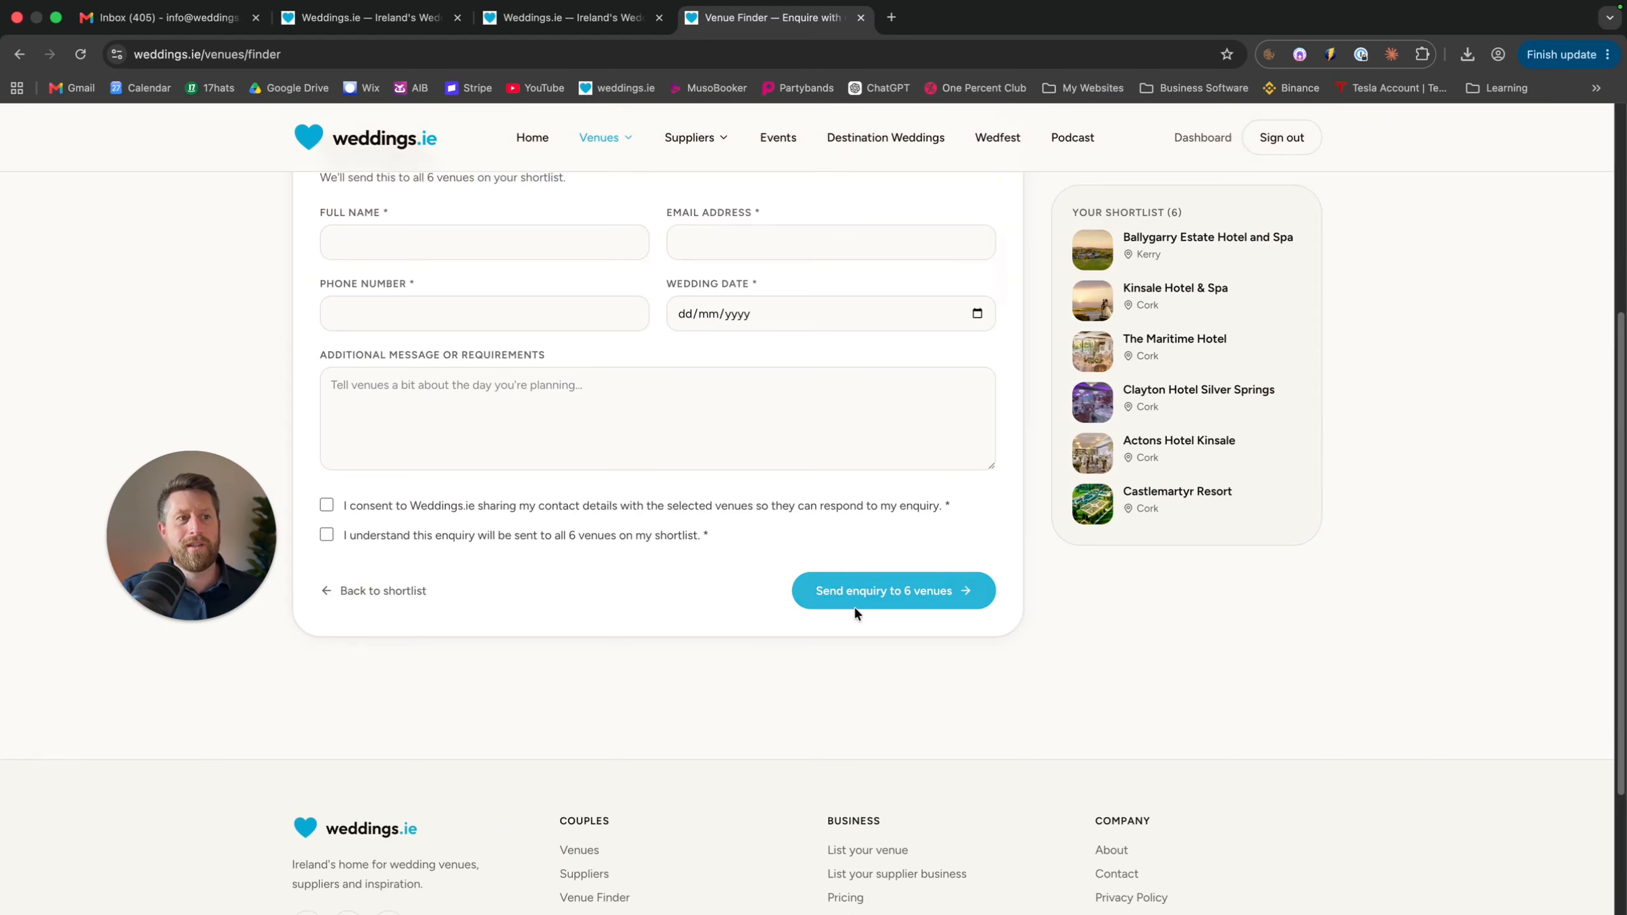
{"action": "scroll", "coordinate": [856, 610], "scroll_direction": "down", "scroll_amount": 3}
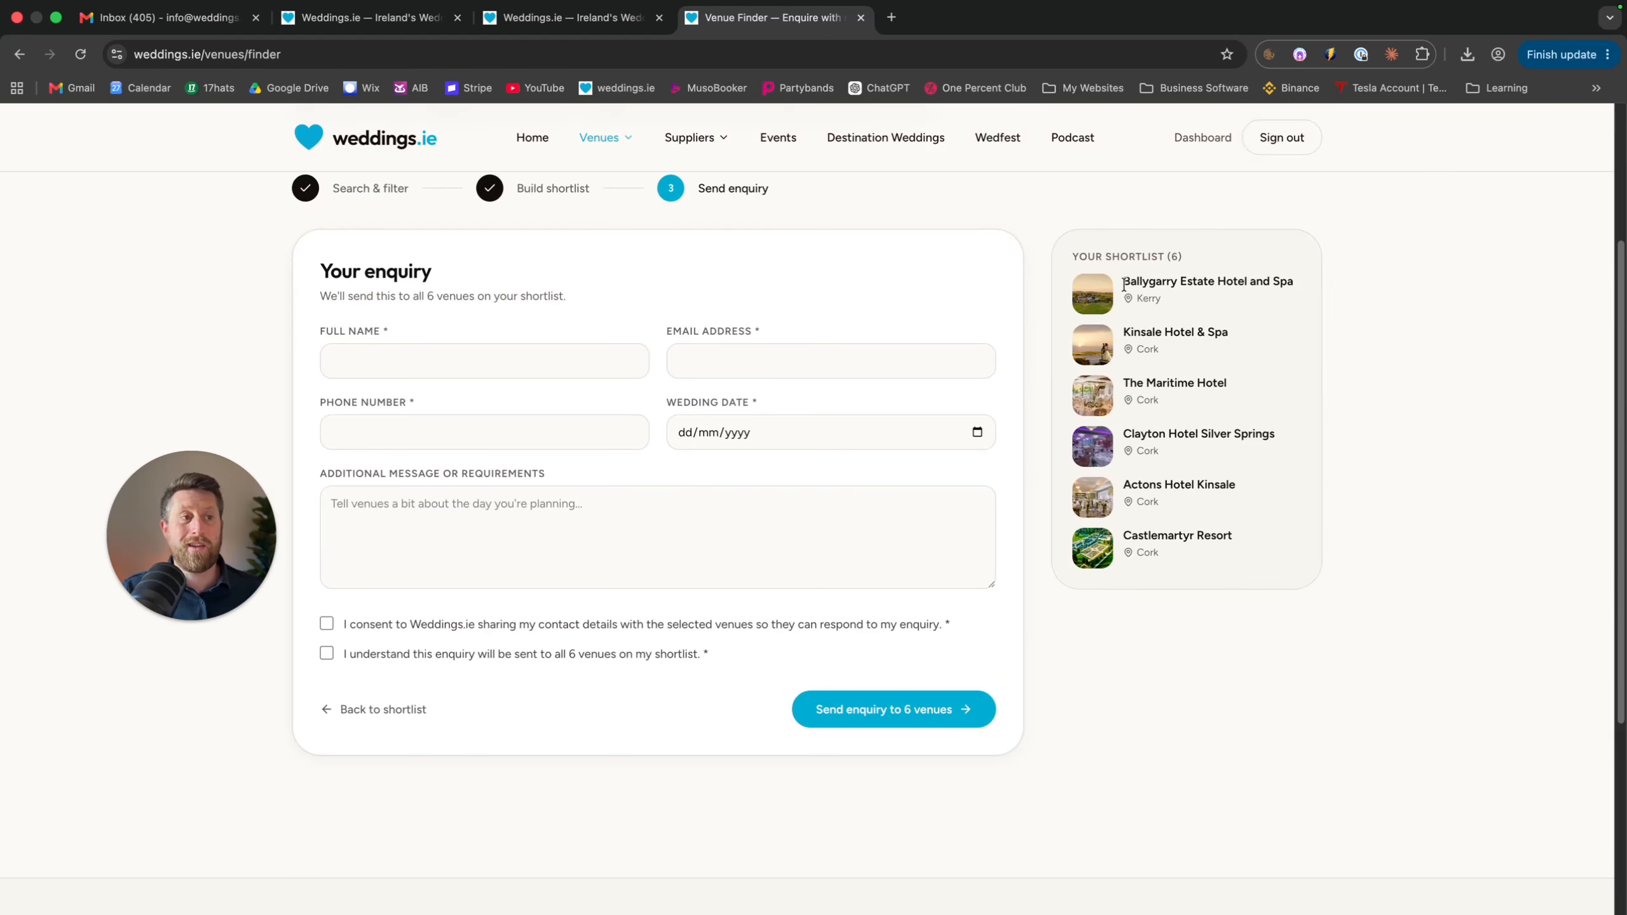
{"action": "left_click", "coordinate": [458, 360]}
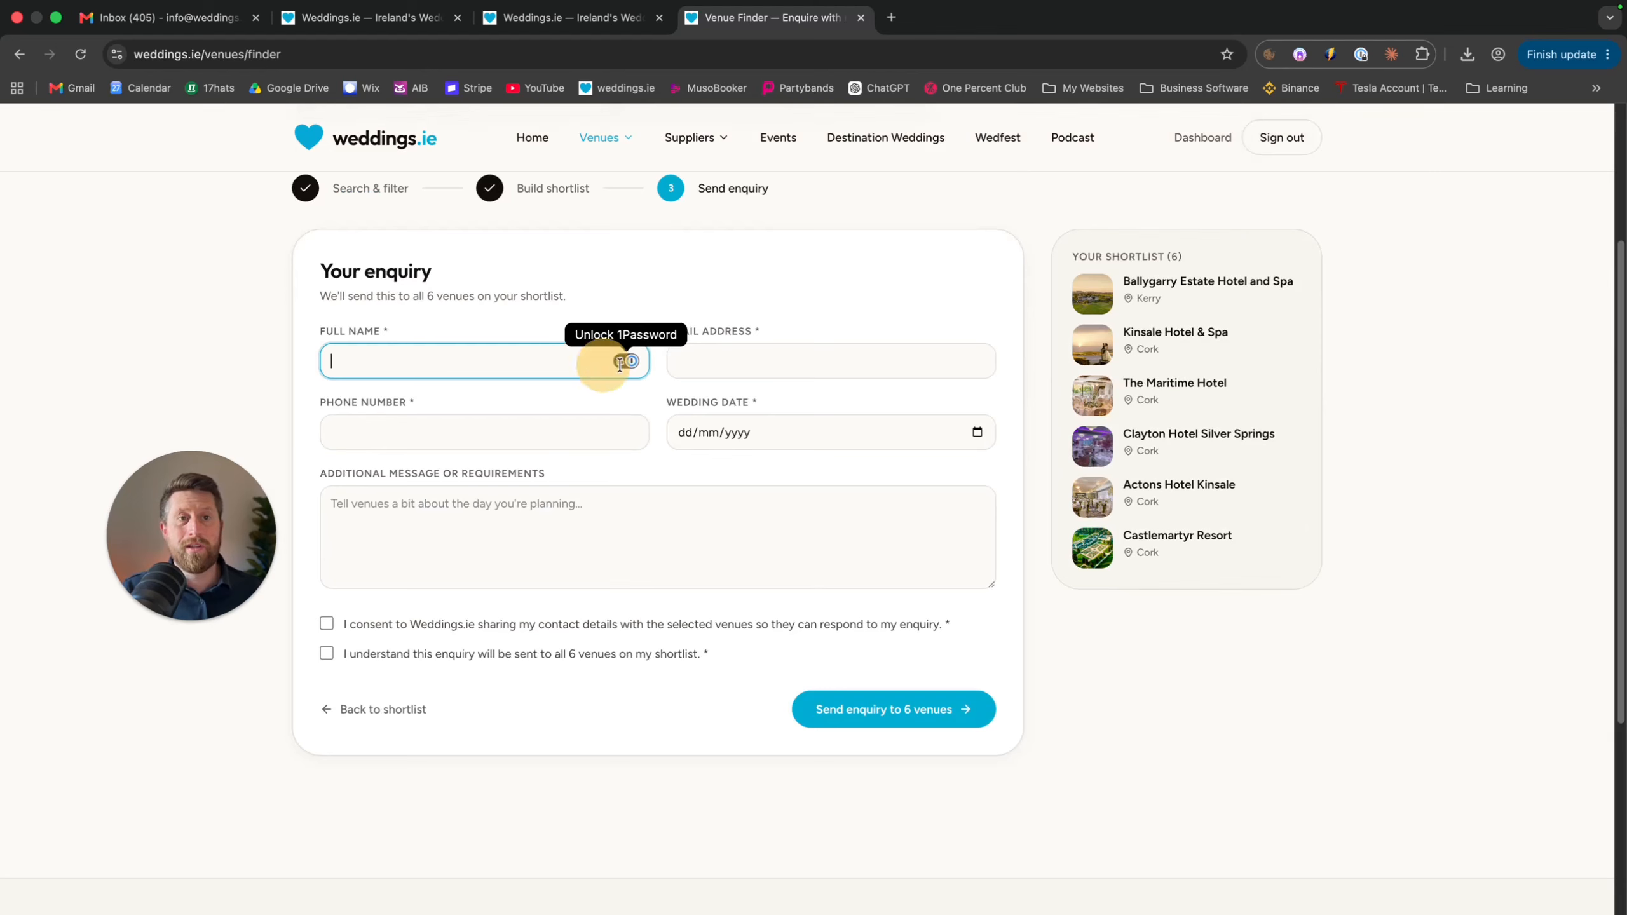
{"action": "left_click", "coordinate": [467, 513]}
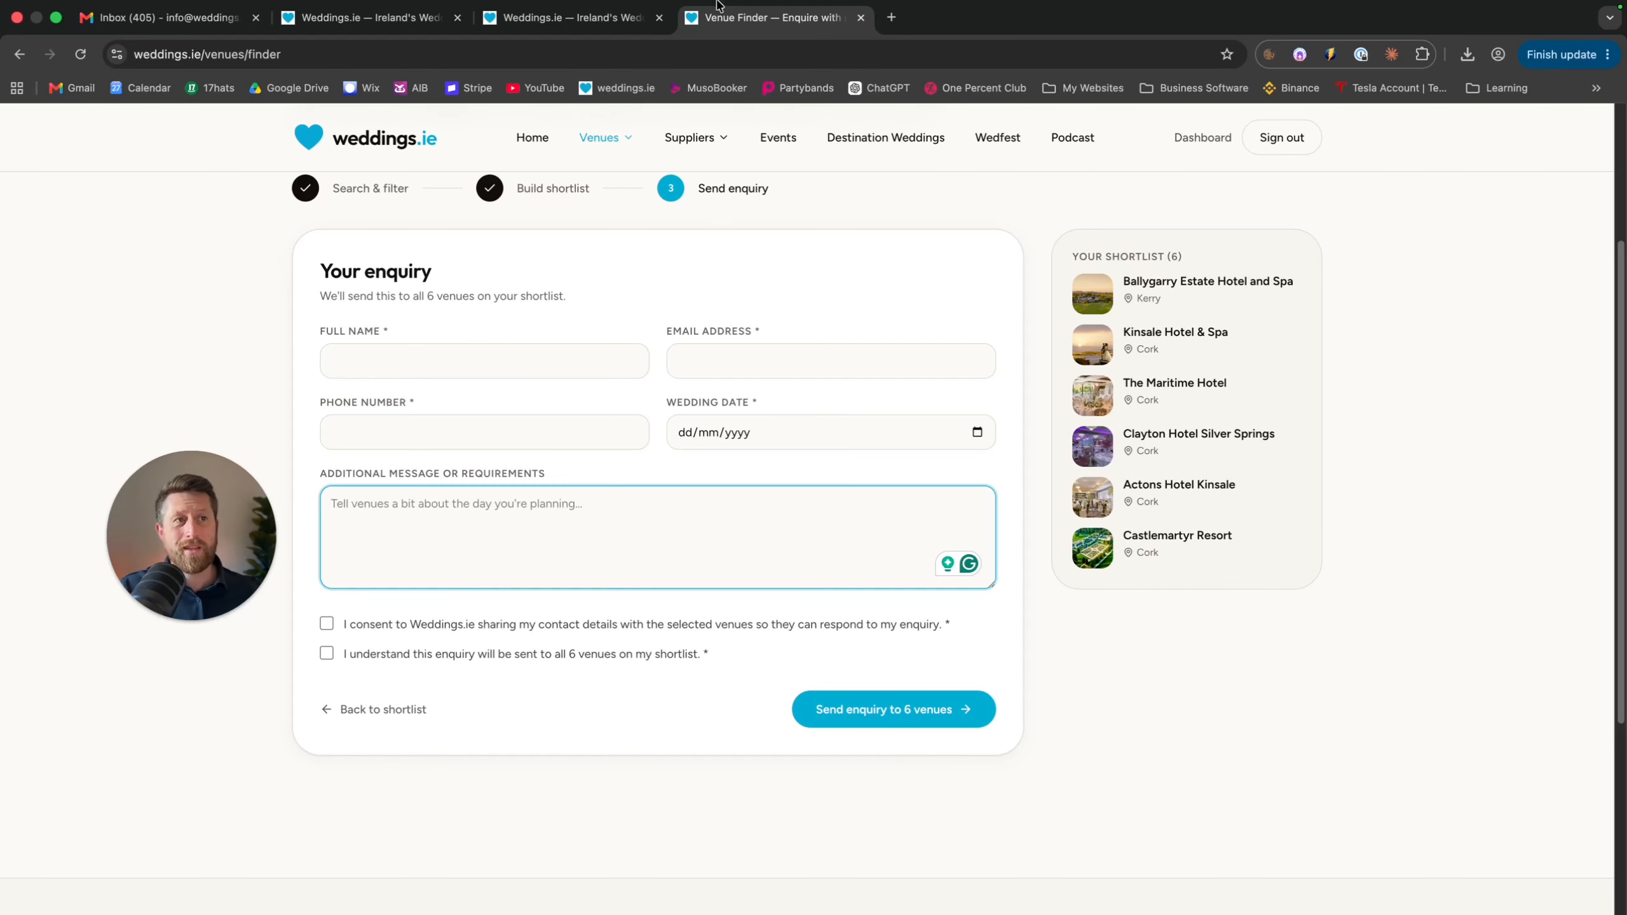
{"action": "left_click", "coordinate": [722, 139]}
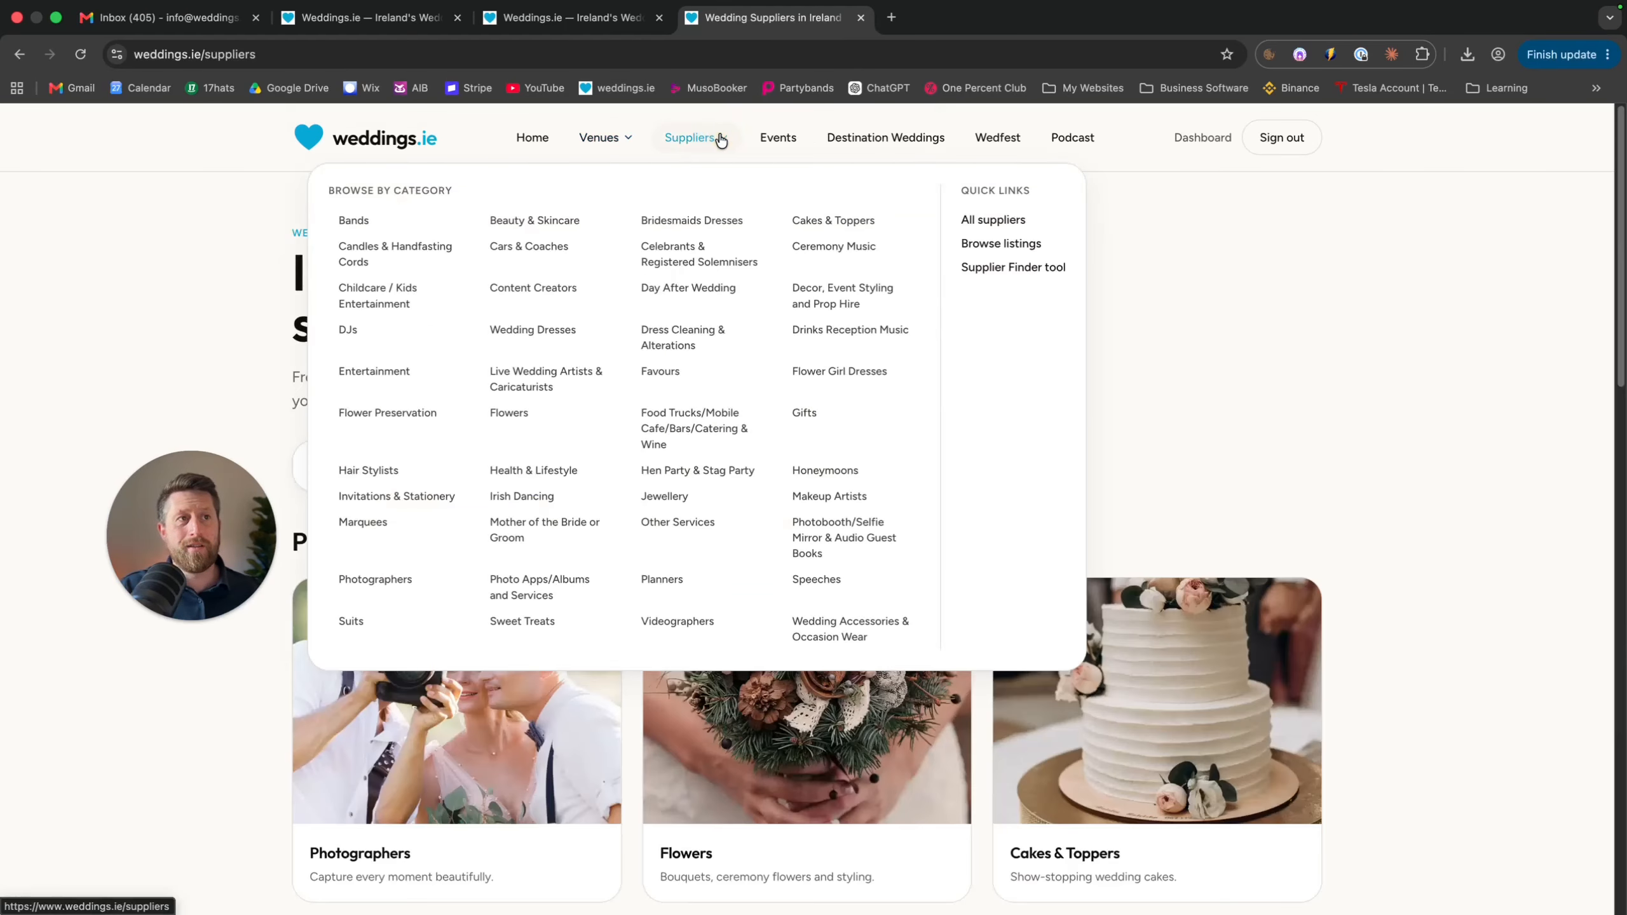
Open the Supplier Finder tool for multi-supplier enquiries
{"action": "left_click", "coordinate": [1002, 272]}
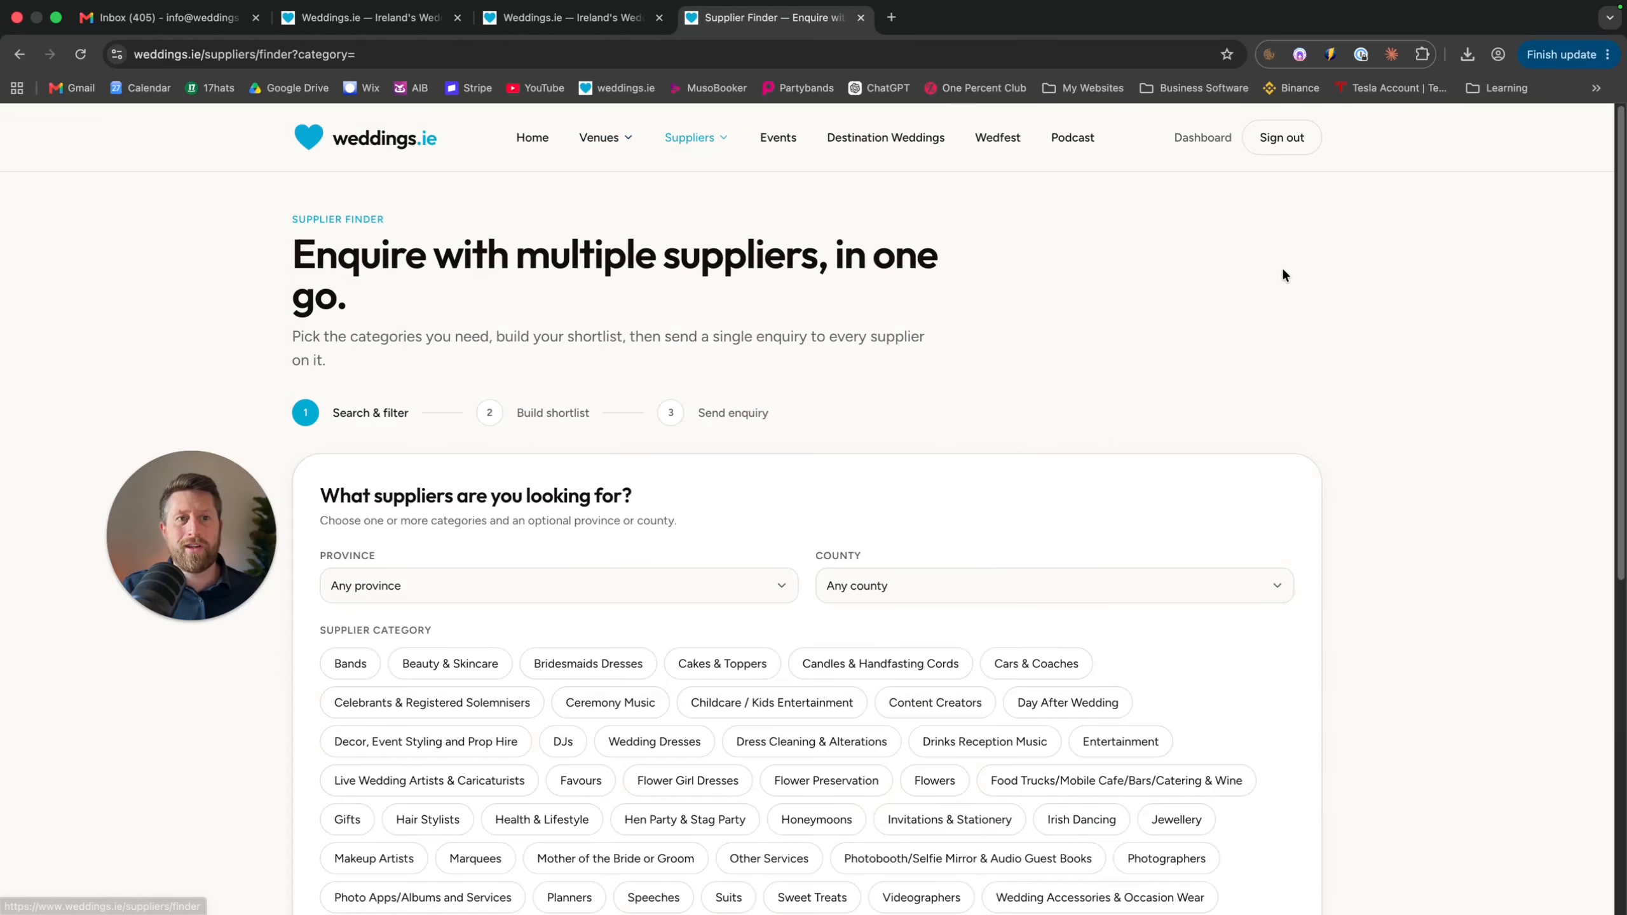
{"action": "scroll", "coordinate": [1281, 266], "scroll_direction": "down", "scroll_amount": 1}
{"action": "scroll", "coordinate": [1283, 269], "scroll_direction": "down", "scroll_amount": 1}
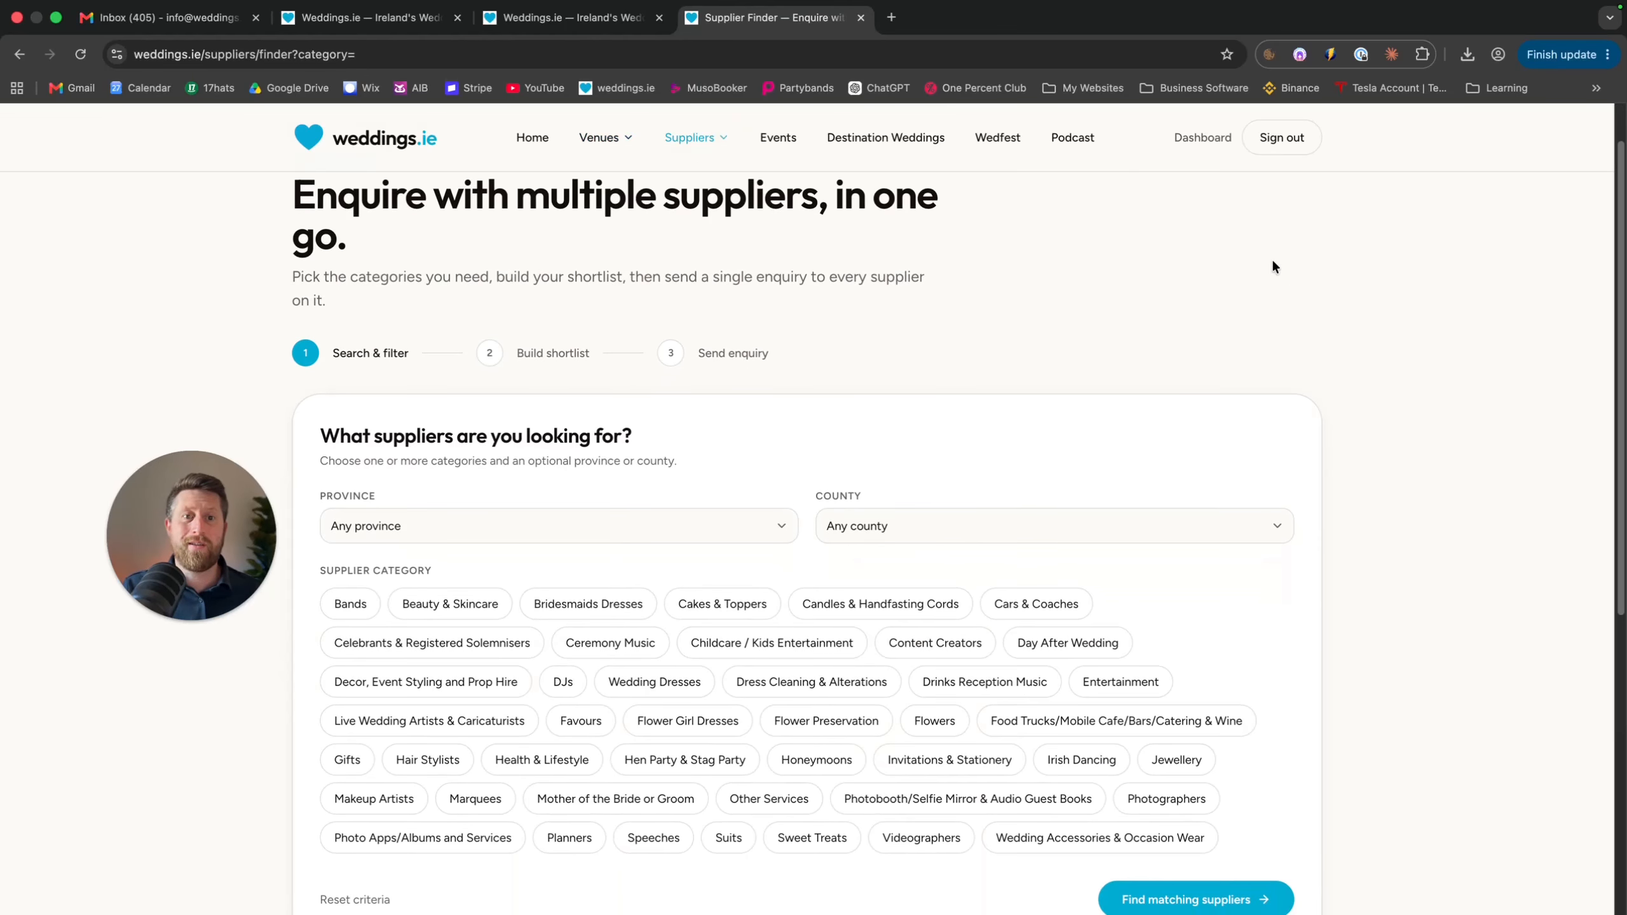
Search for Bands in Munster, any county, returning 10 matching bands
{"action": "left_click", "coordinate": [684, 532]}
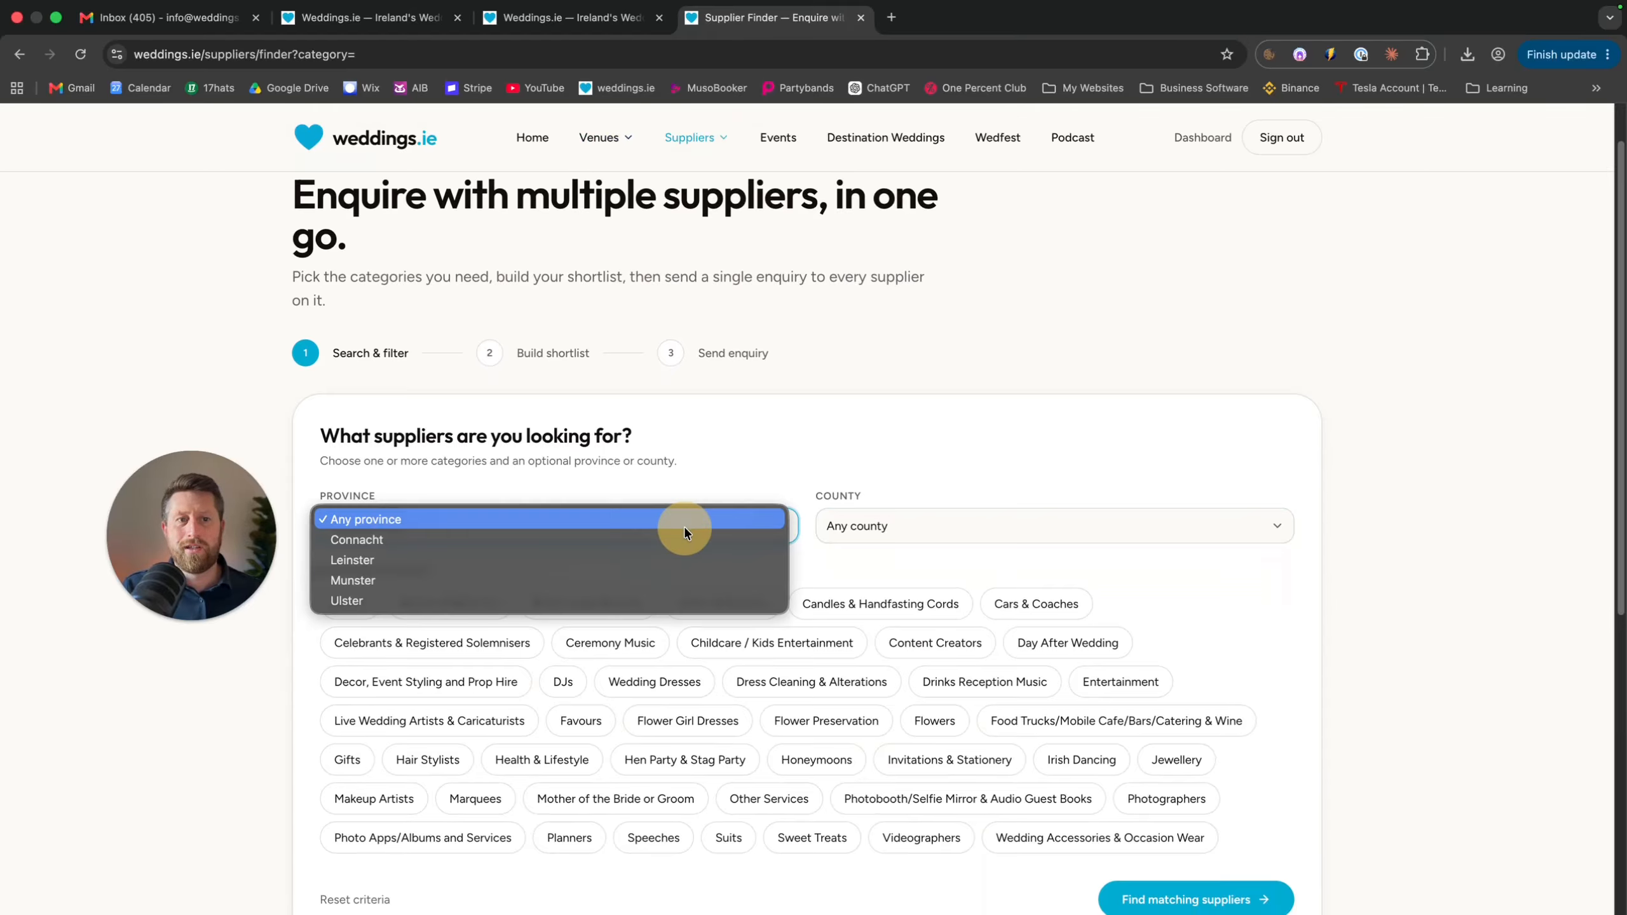
{"action": "left_click", "coordinate": [581, 579]}
{"action": "left_click", "coordinate": [1052, 533]}
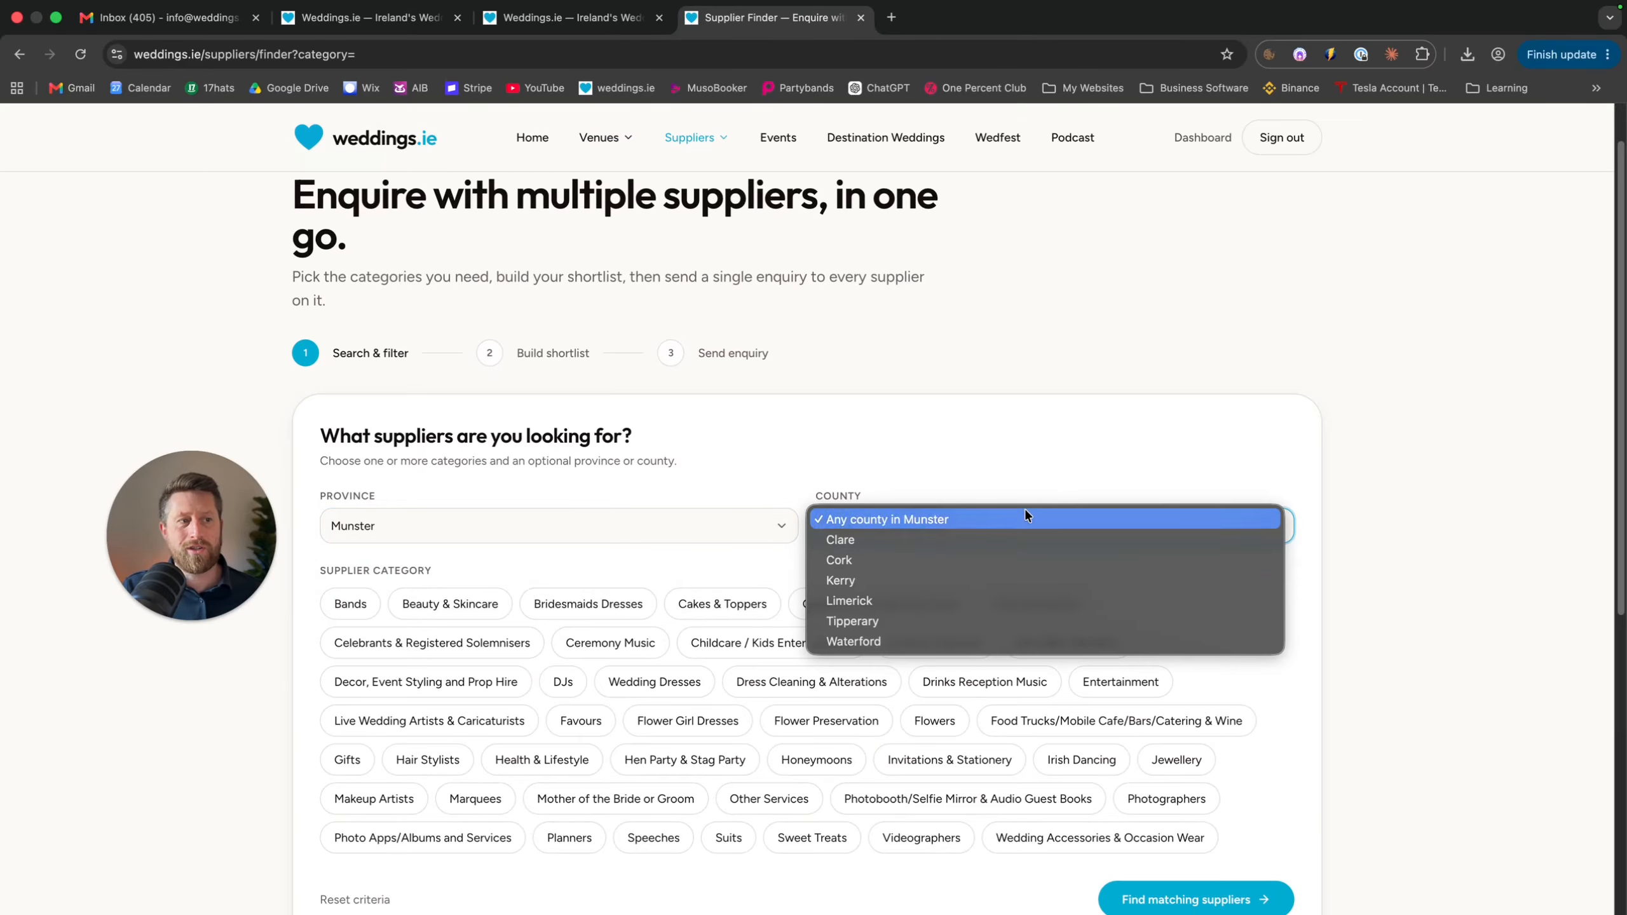
{"action": "left_click", "coordinate": [1024, 512]}
{"action": "left_click", "coordinate": [374, 604]}
{"action": "scroll", "coordinate": [1154, 330], "scroll_direction": "down", "scroll_amount": 3}
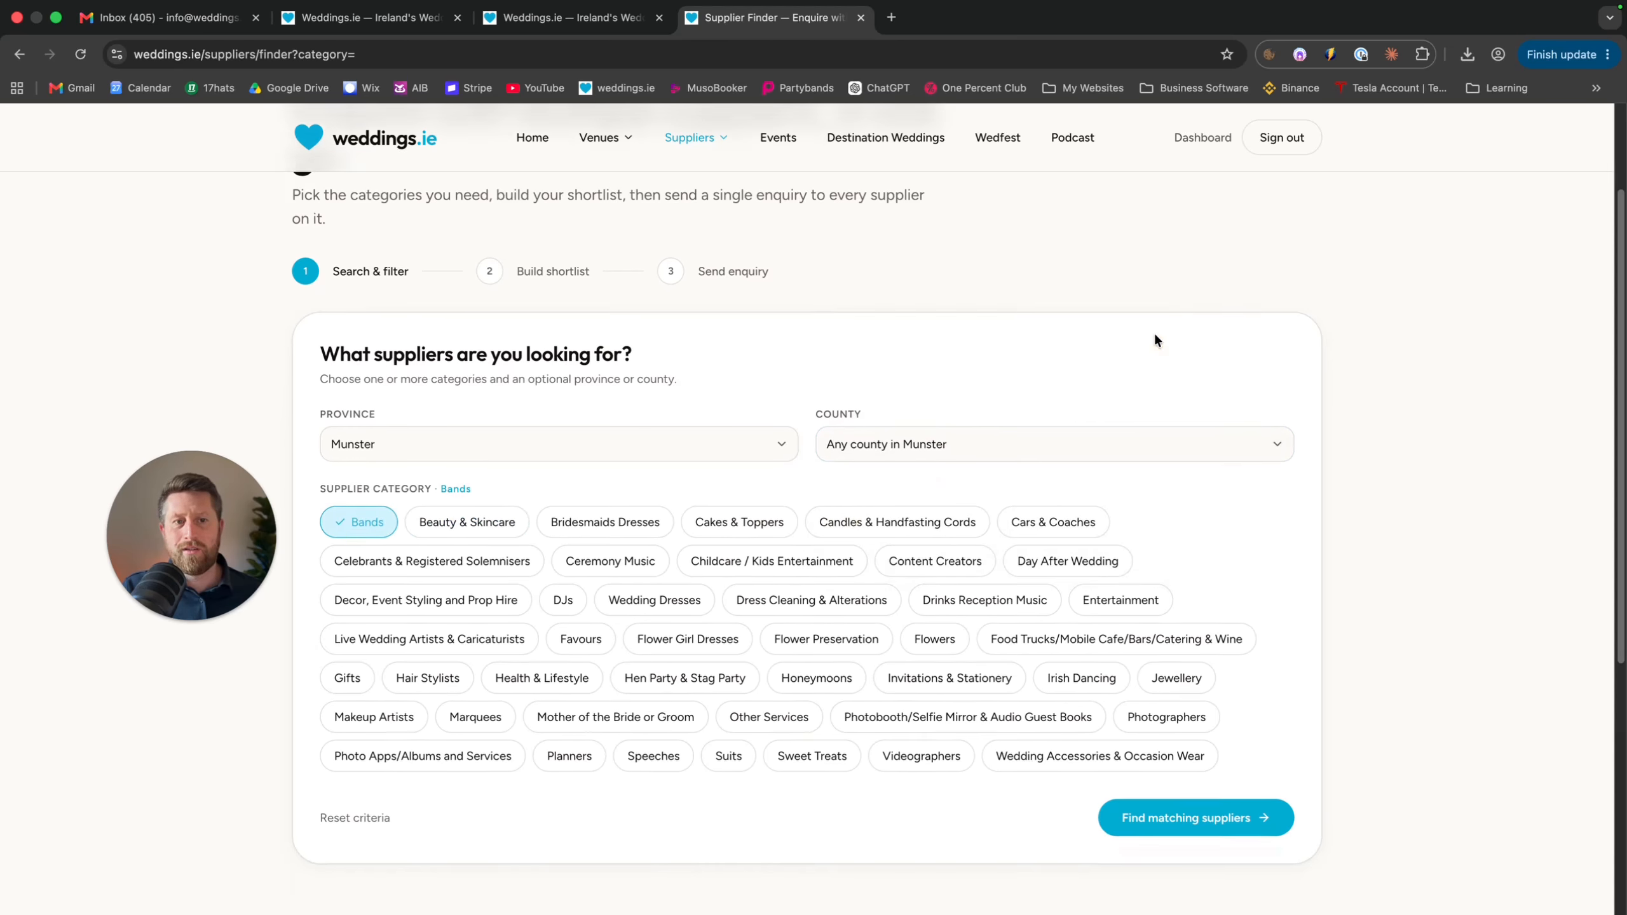
{"action": "left_click", "coordinate": [1115, 391]}
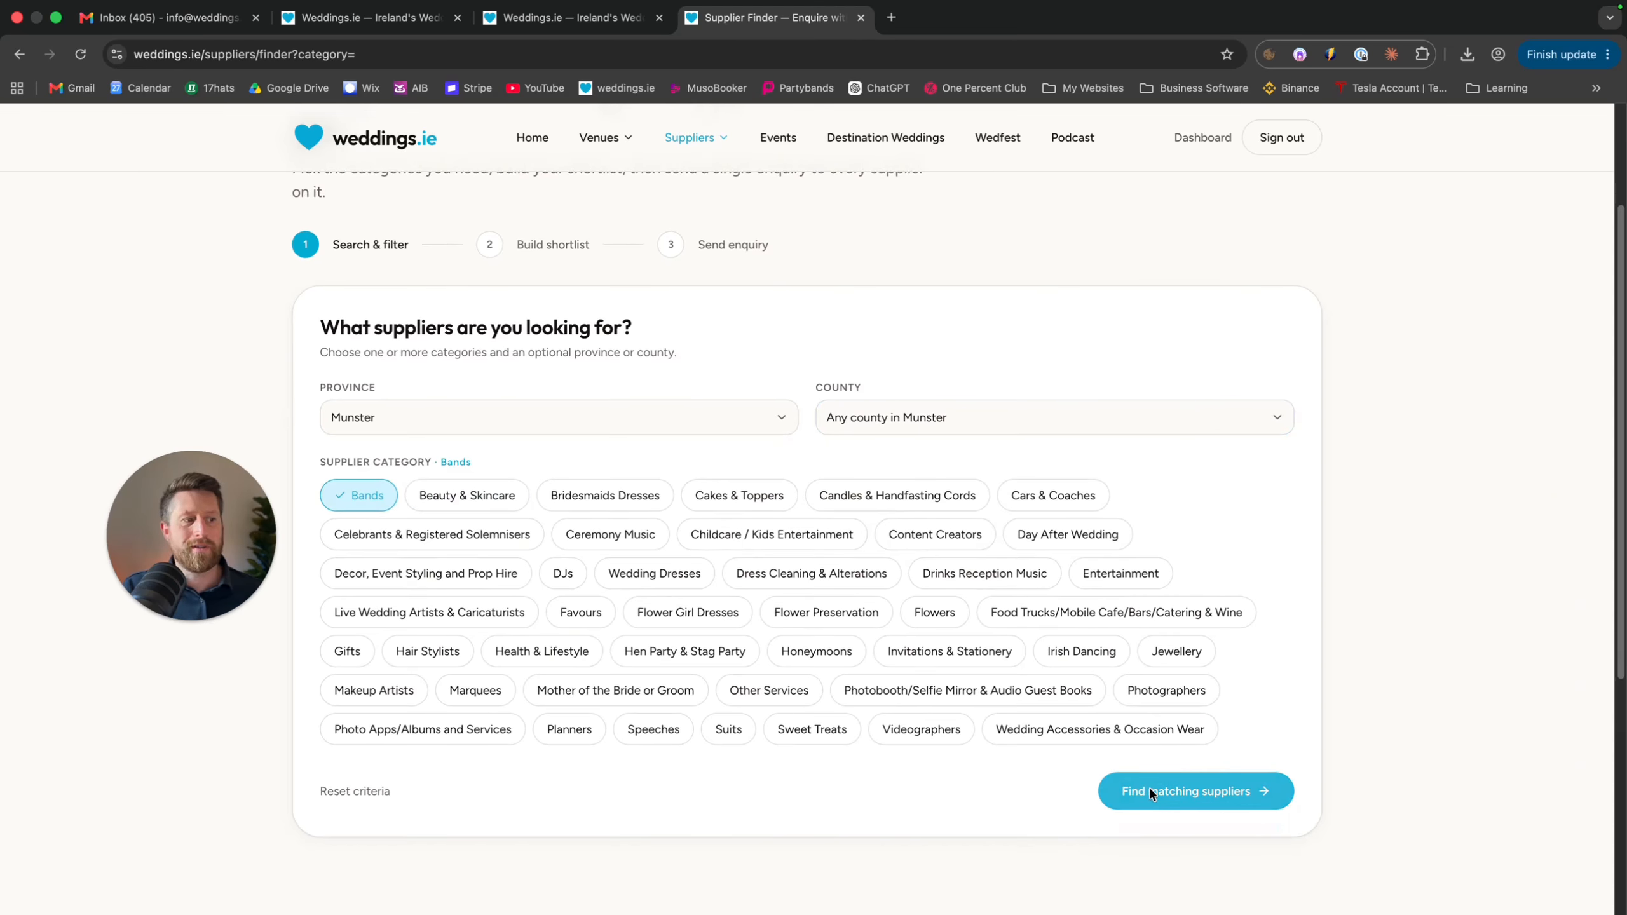
{"action": "left_click", "coordinate": [1151, 789]}
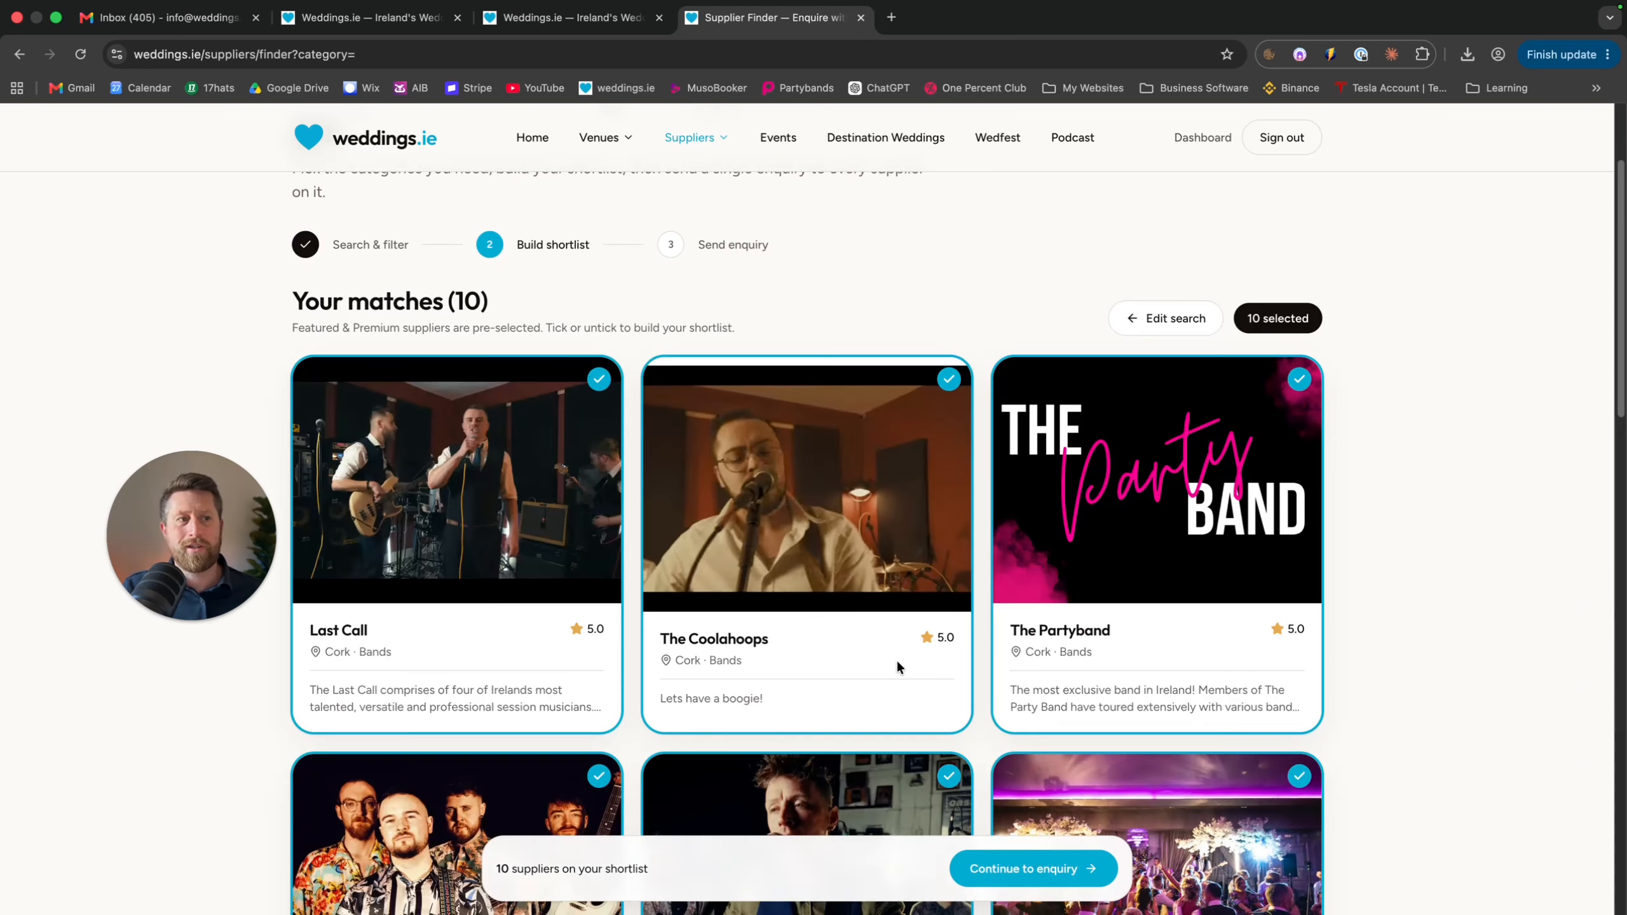
Untick The Boogie Band among the Munster band matches
{"action": "scroll", "coordinate": [898, 659], "scroll_direction": "down", "scroll_amount": 4}
{"action": "scroll", "coordinate": [900, 659], "scroll_direction": "down", "scroll_amount": 7}
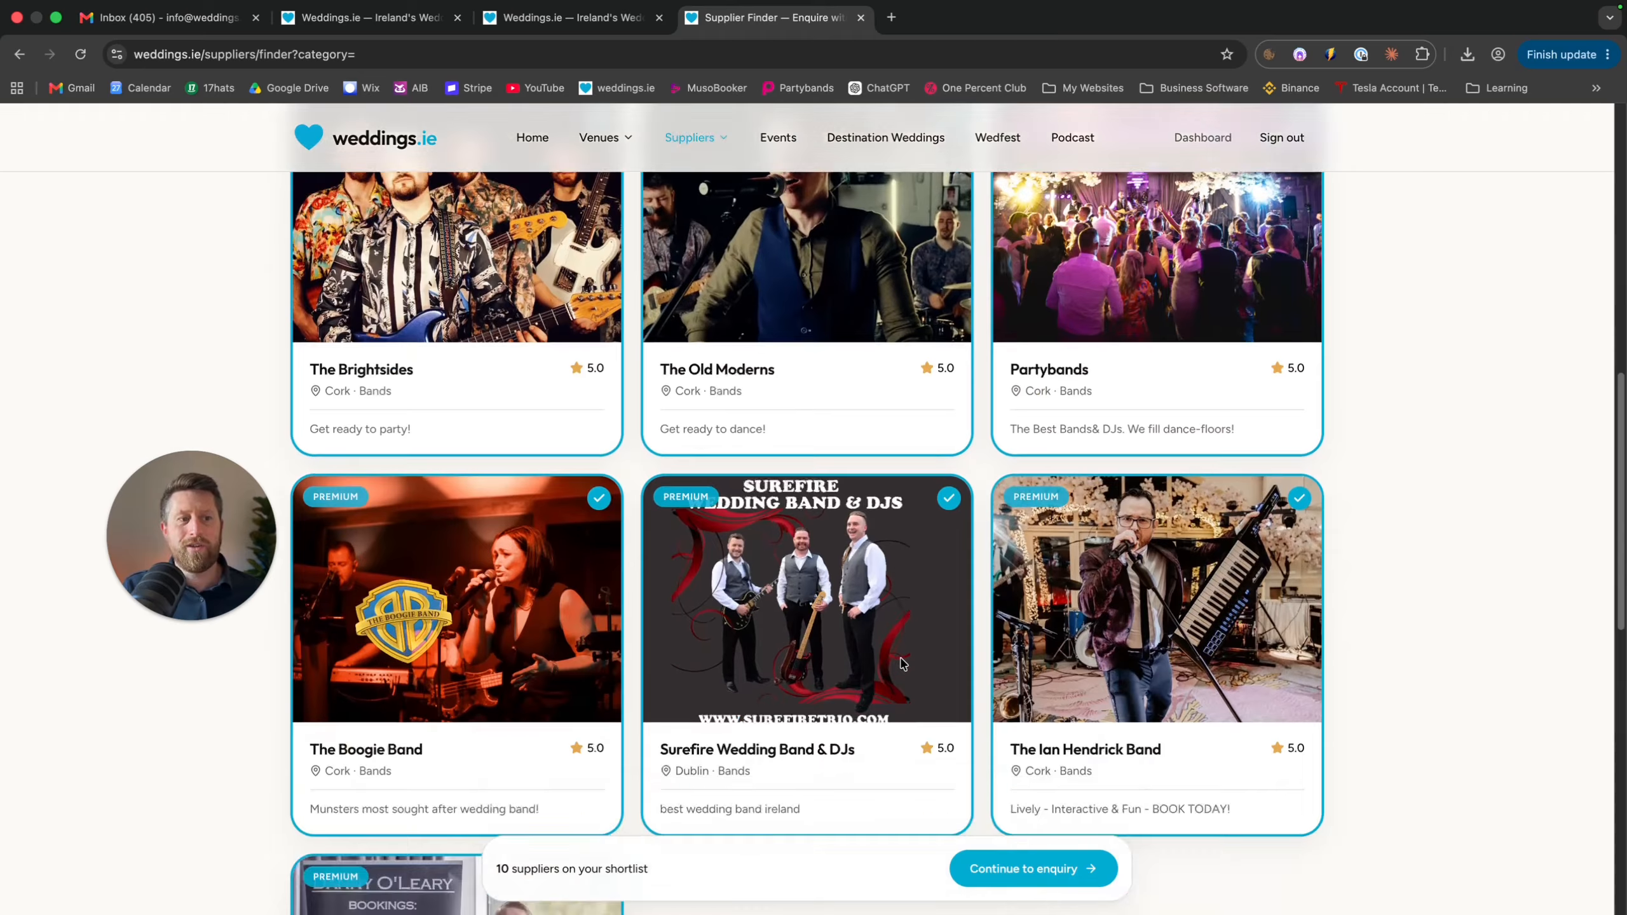
{"action": "left_click", "coordinate": [598, 478]}
Continue to the enquiry form addressed to the 9 remaining shortlisted bands
{"action": "scroll", "coordinate": [905, 491], "scroll_direction": "down", "scroll_amount": 3}
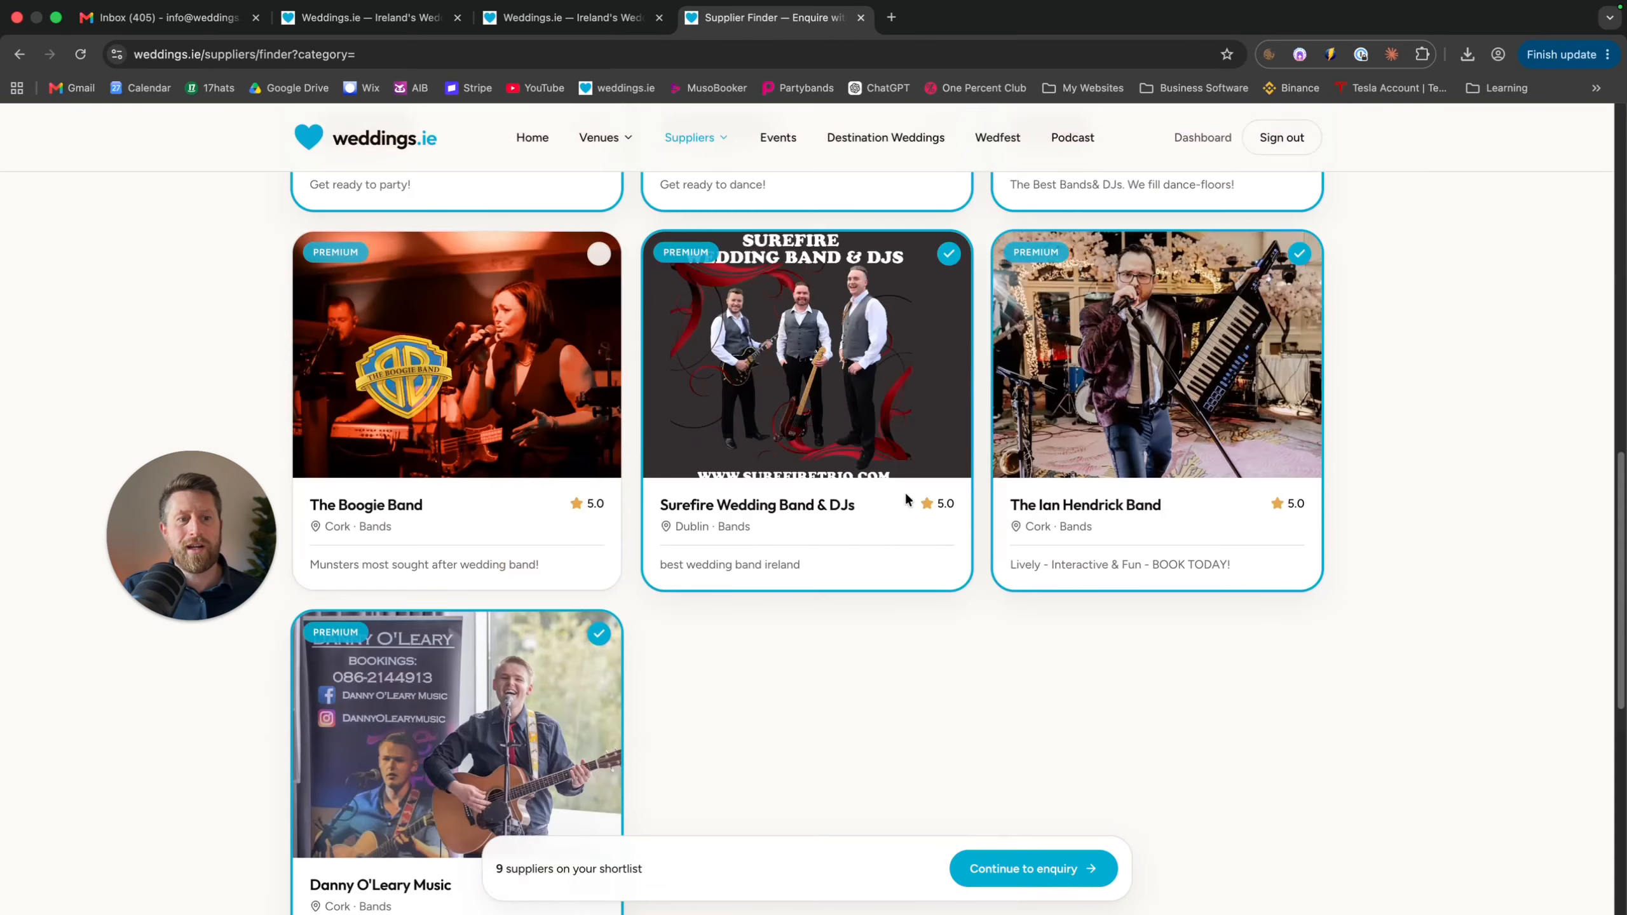
{"action": "scroll", "coordinate": [729, 559], "scroll_direction": "up", "scroll_amount": 14}
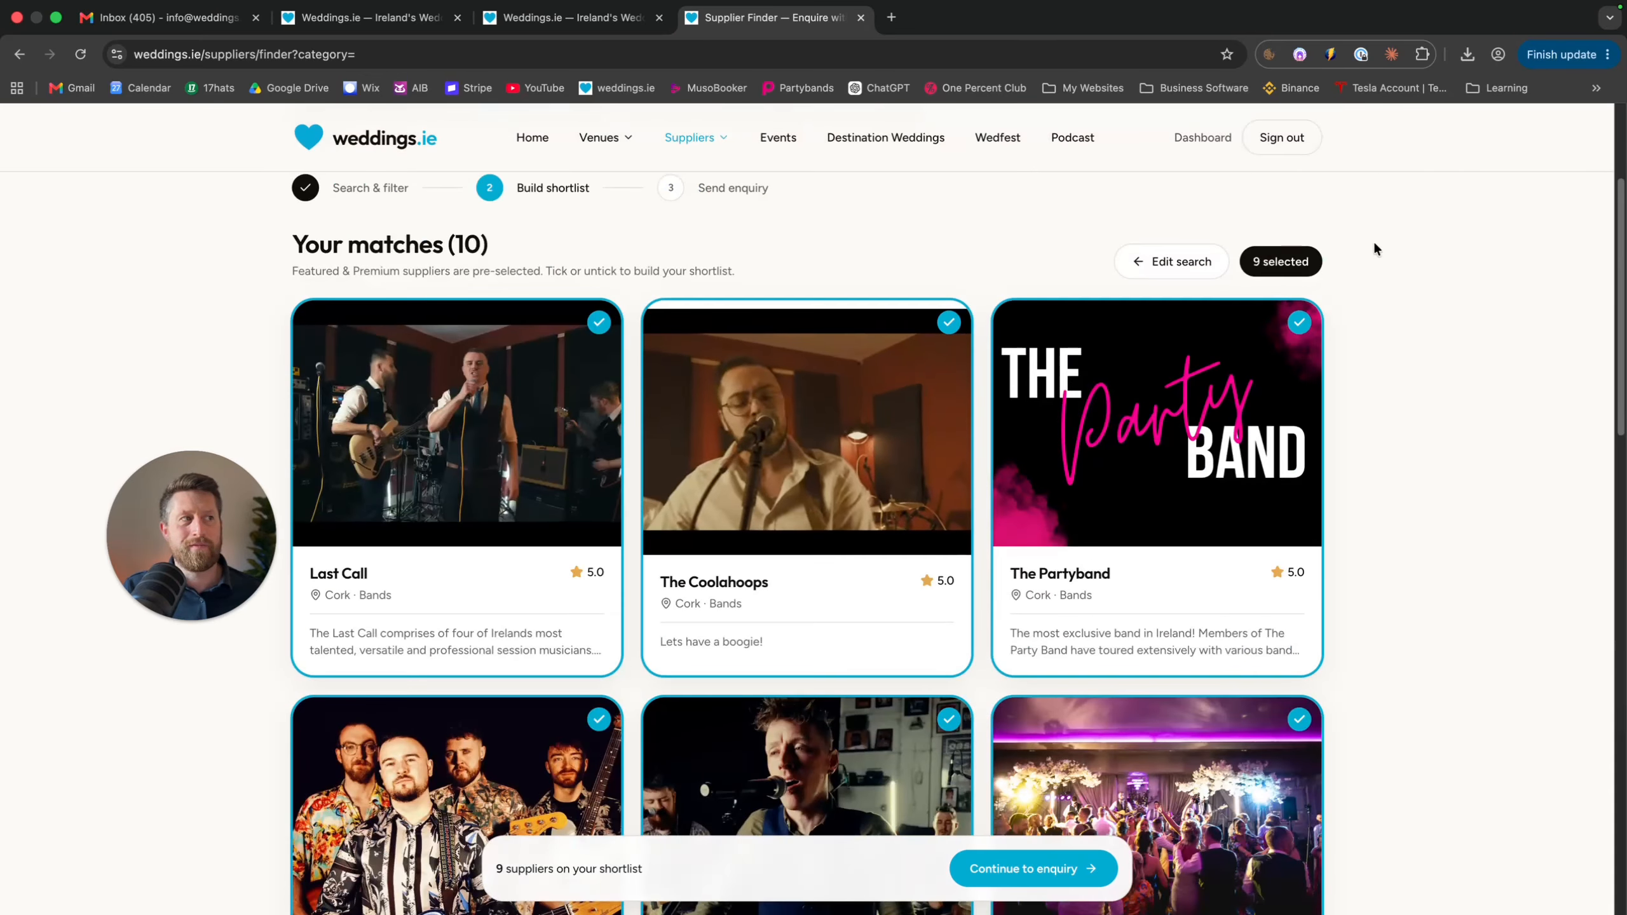
{"action": "scroll", "coordinate": [1013, 802], "scroll_direction": "down", "scroll_amount": 10}
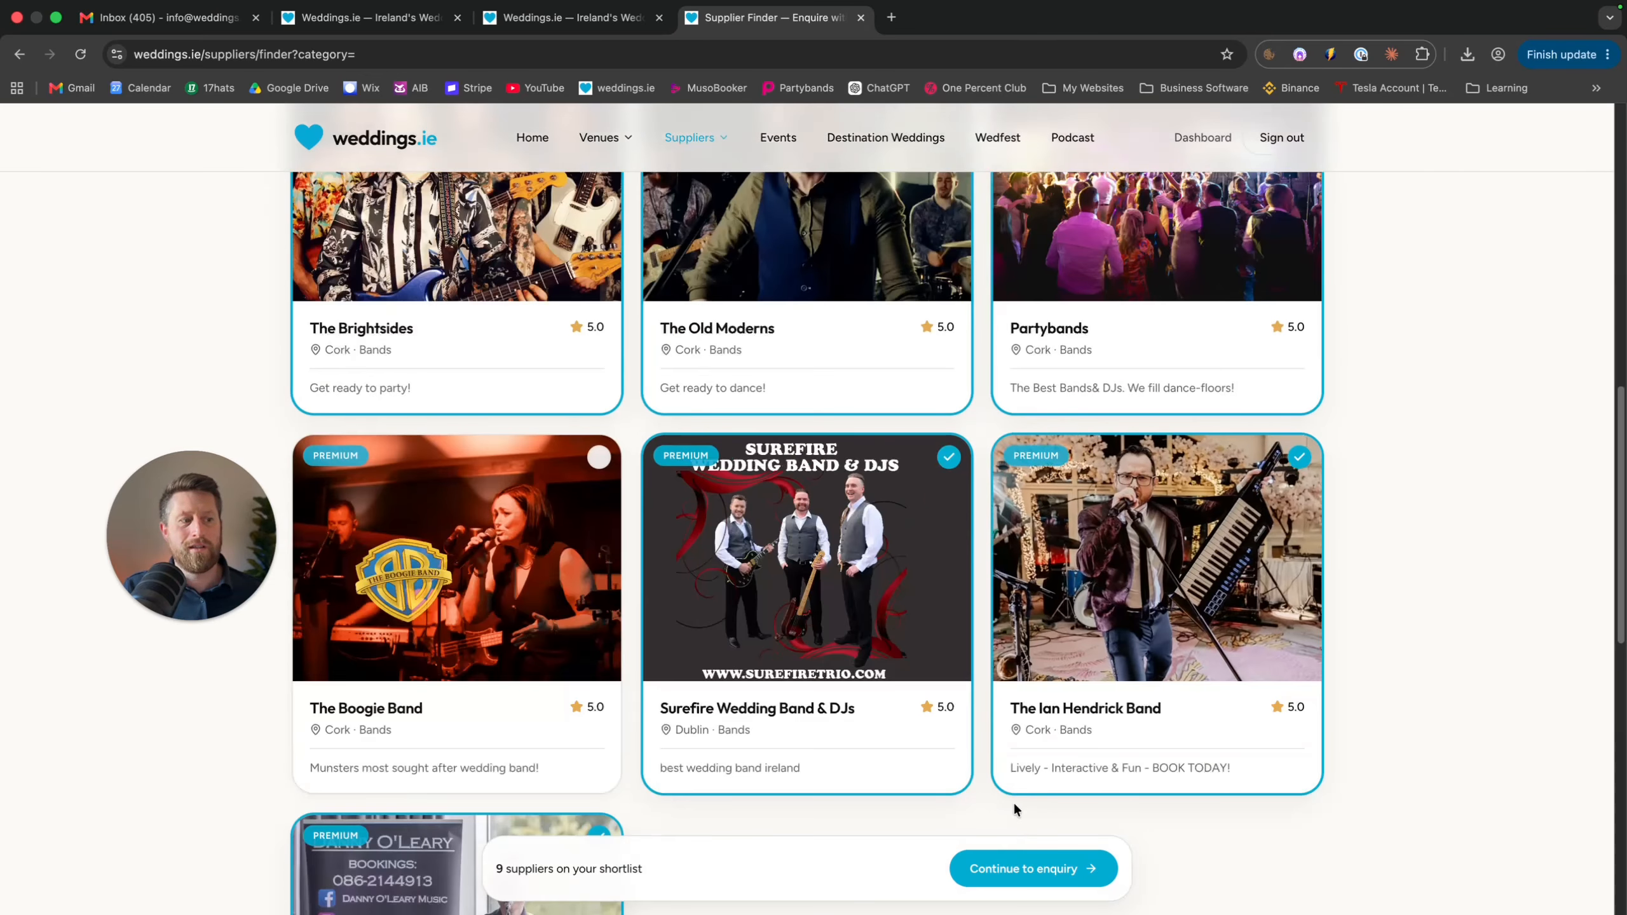
{"action": "left_click", "coordinate": [1035, 866]}
{"action": "scroll", "coordinate": [560, 317], "scroll_direction": "up", "scroll_amount": 7}
{"action": "scroll", "coordinate": [559, 316], "scroll_direction": "down", "scroll_amount": 3}
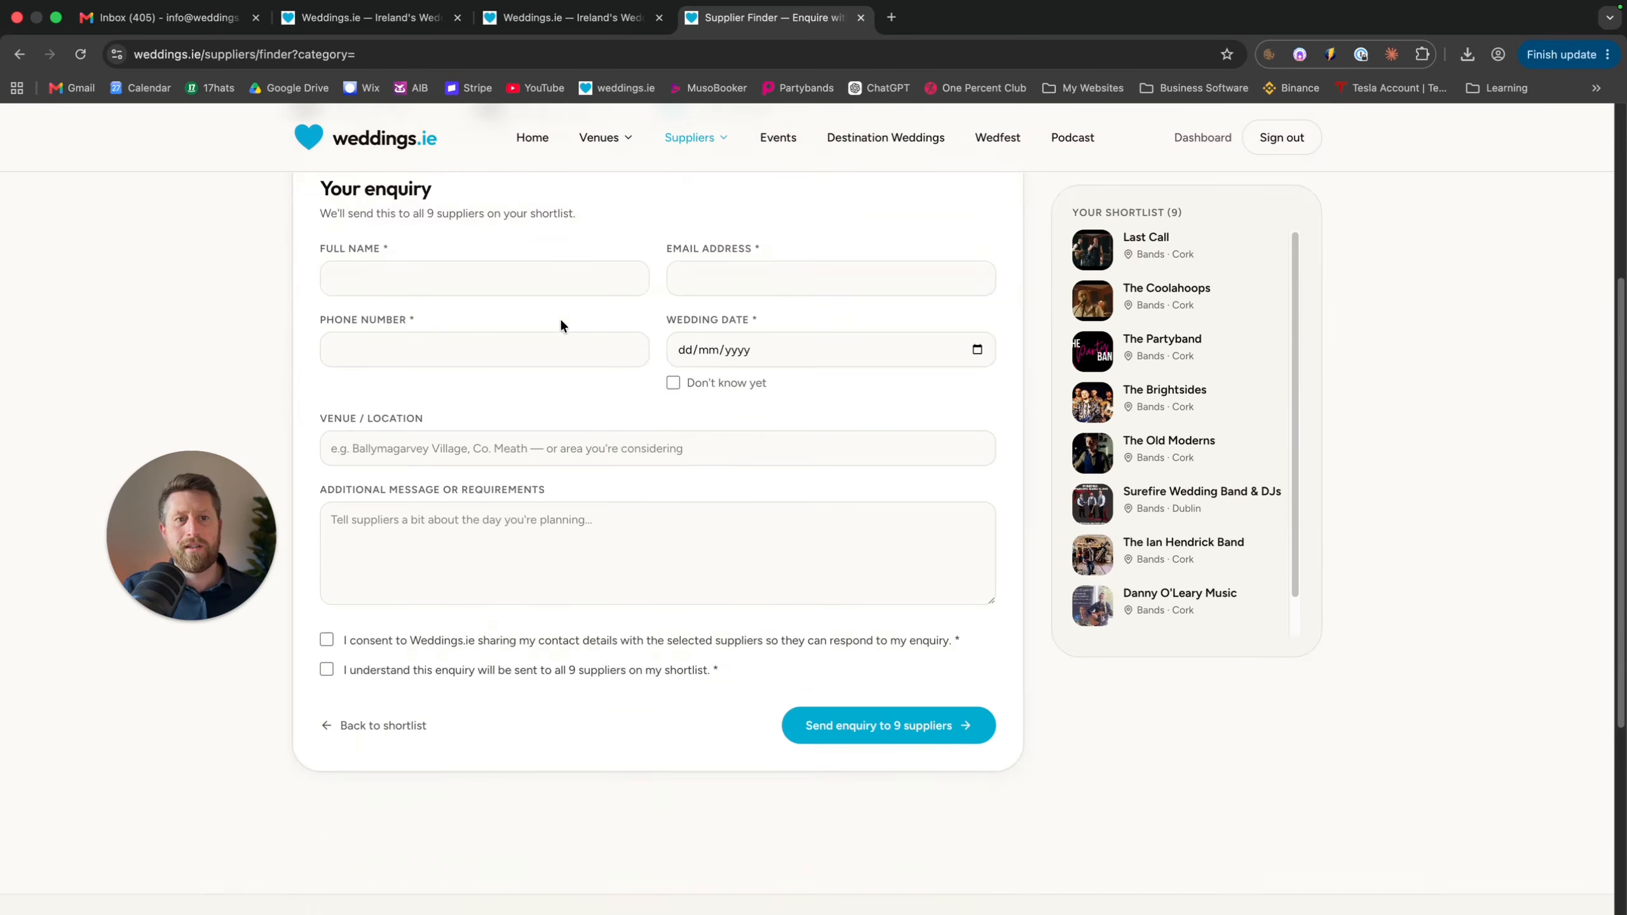
Leave the band enquiry's name, email, phone and message fields unsent and go to Events
{"action": "left_click", "coordinate": [504, 270]}
{"action": "left_click", "coordinate": [701, 270]}
{"action": "left_click", "coordinate": [502, 354]}
{"action": "left_click", "coordinate": [533, 474]}
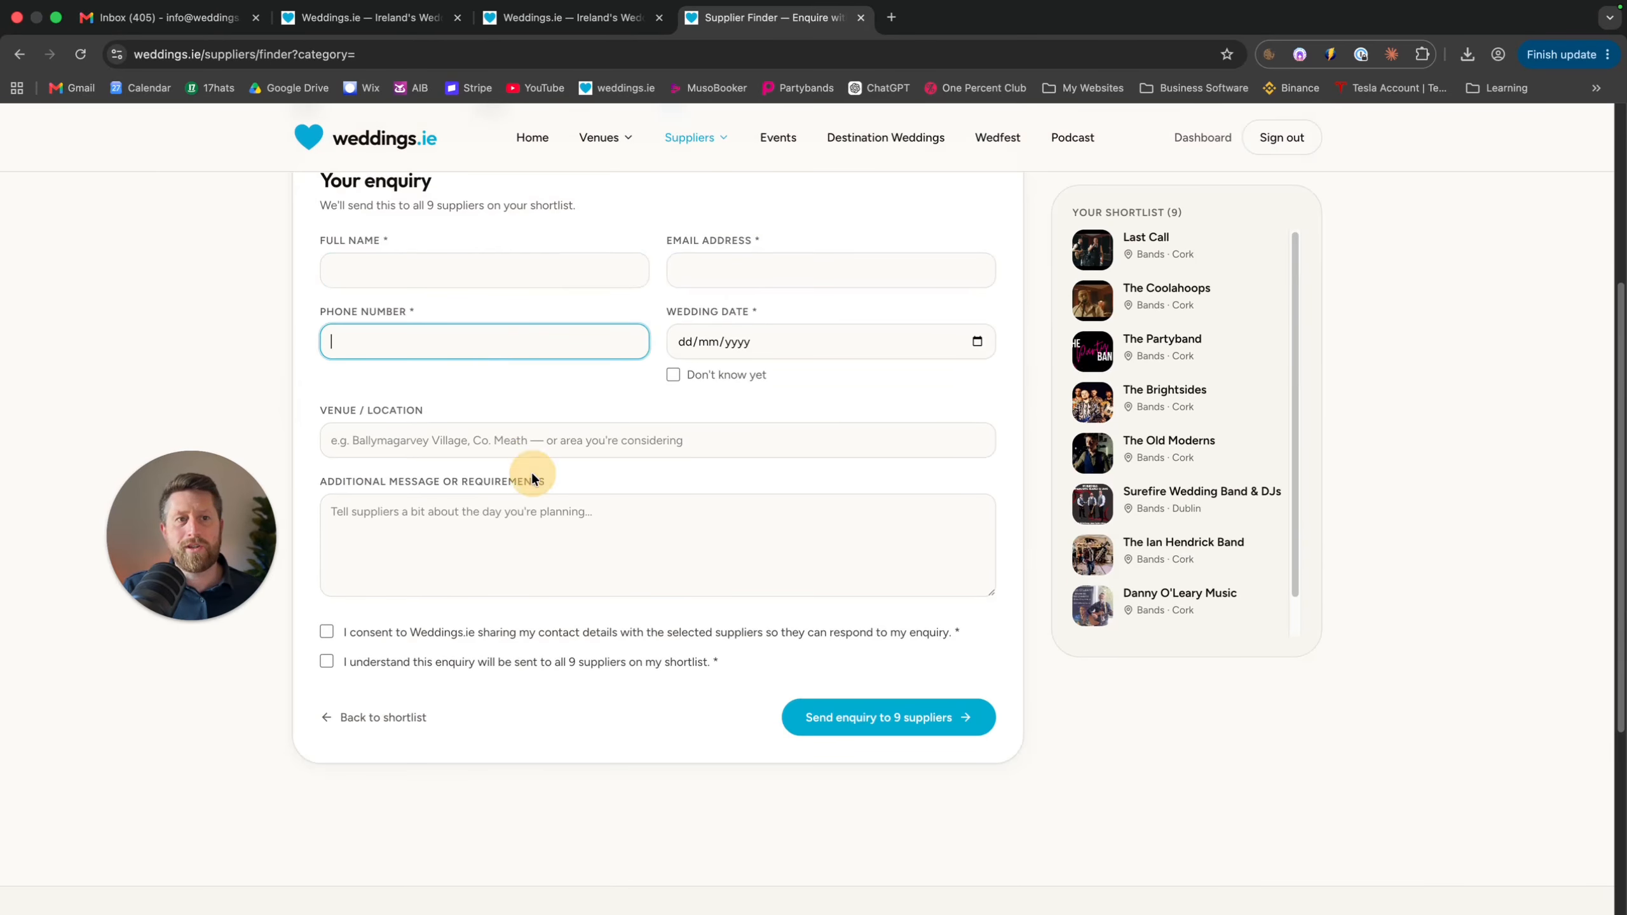
{"action": "left_click", "coordinate": [547, 528]}
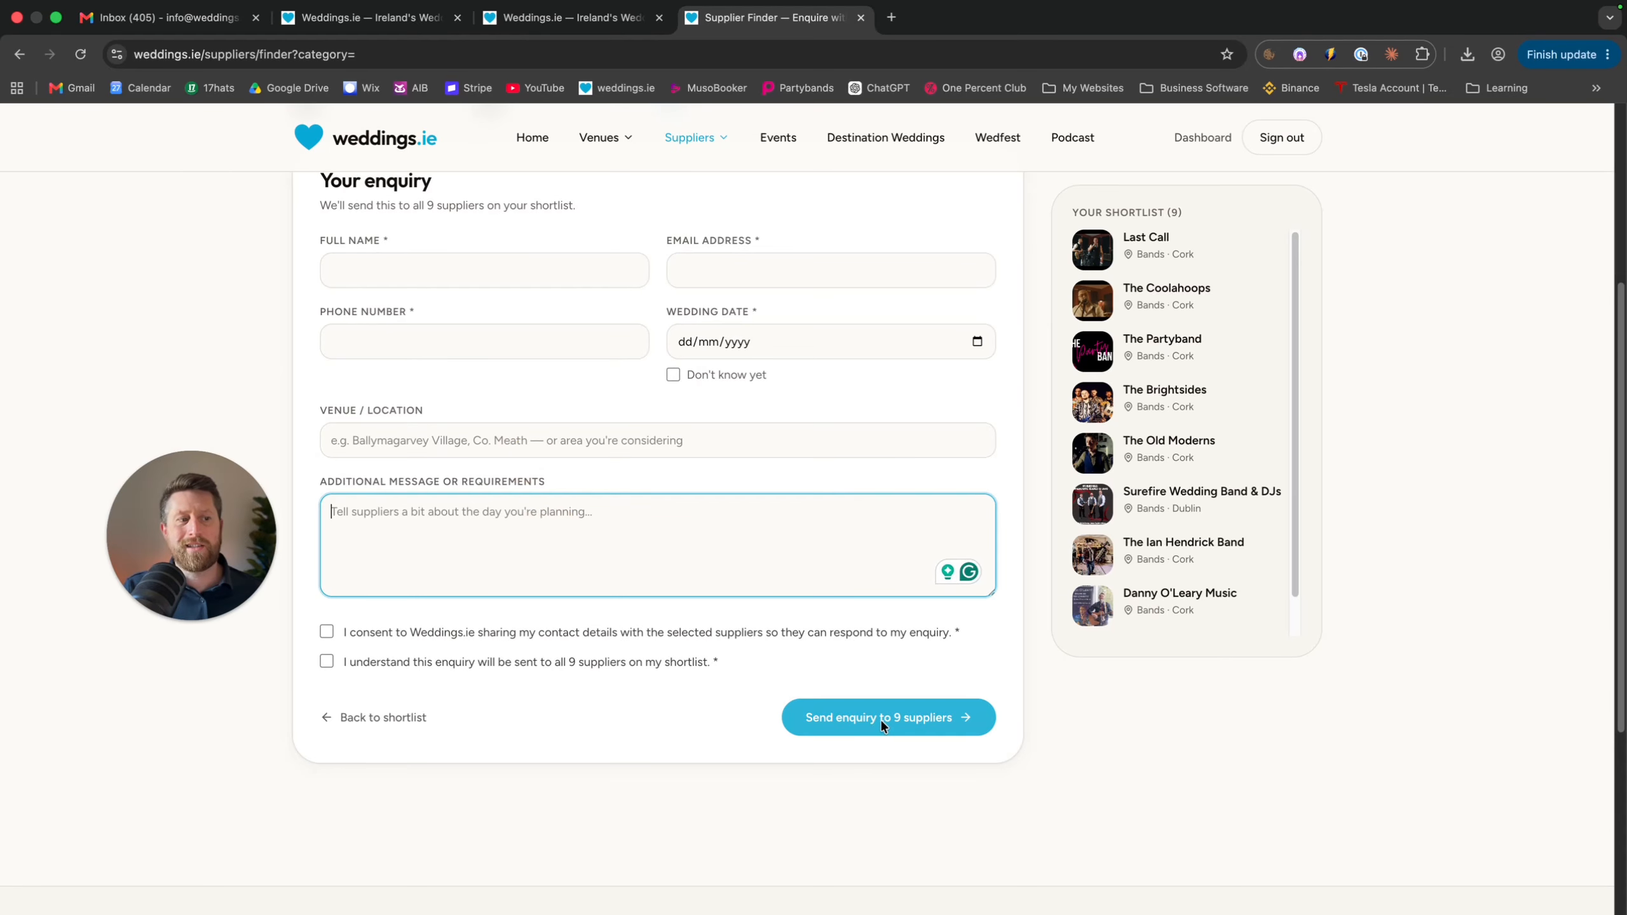
{"action": "scroll", "coordinate": [882, 720], "scroll_direction": "up", "scroll_amount": 1}
{"action": "scroll", "coordinate": [882, 720], "scroll_direction": "up", "scroll_amount": 1}
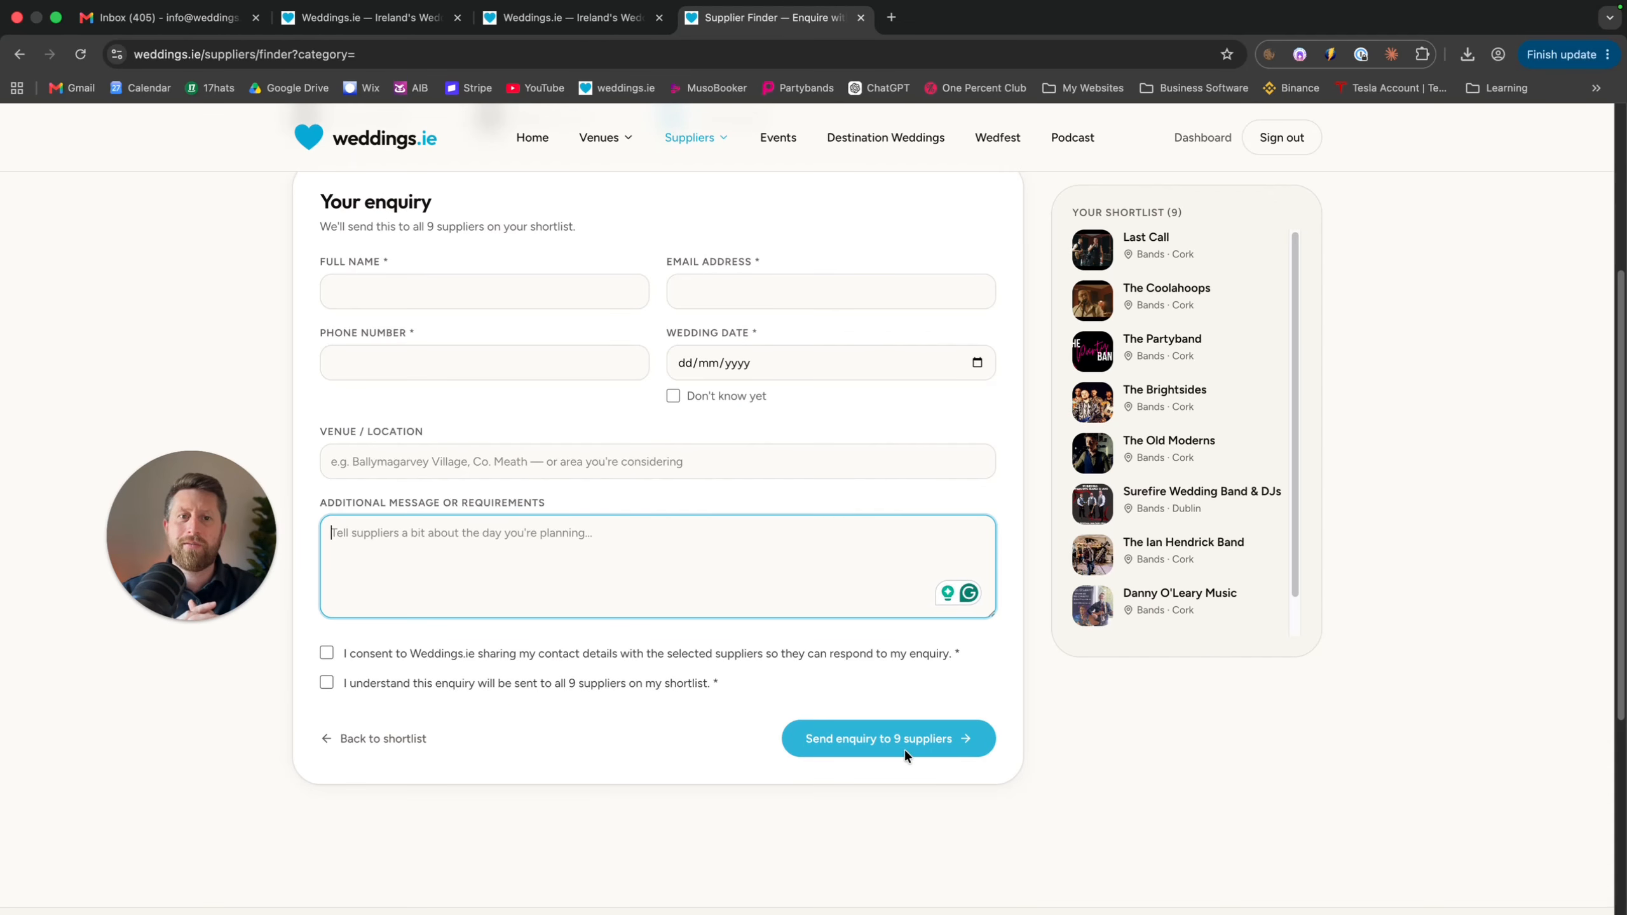
{"action": "left_click", "coordinate": [779, 143]}
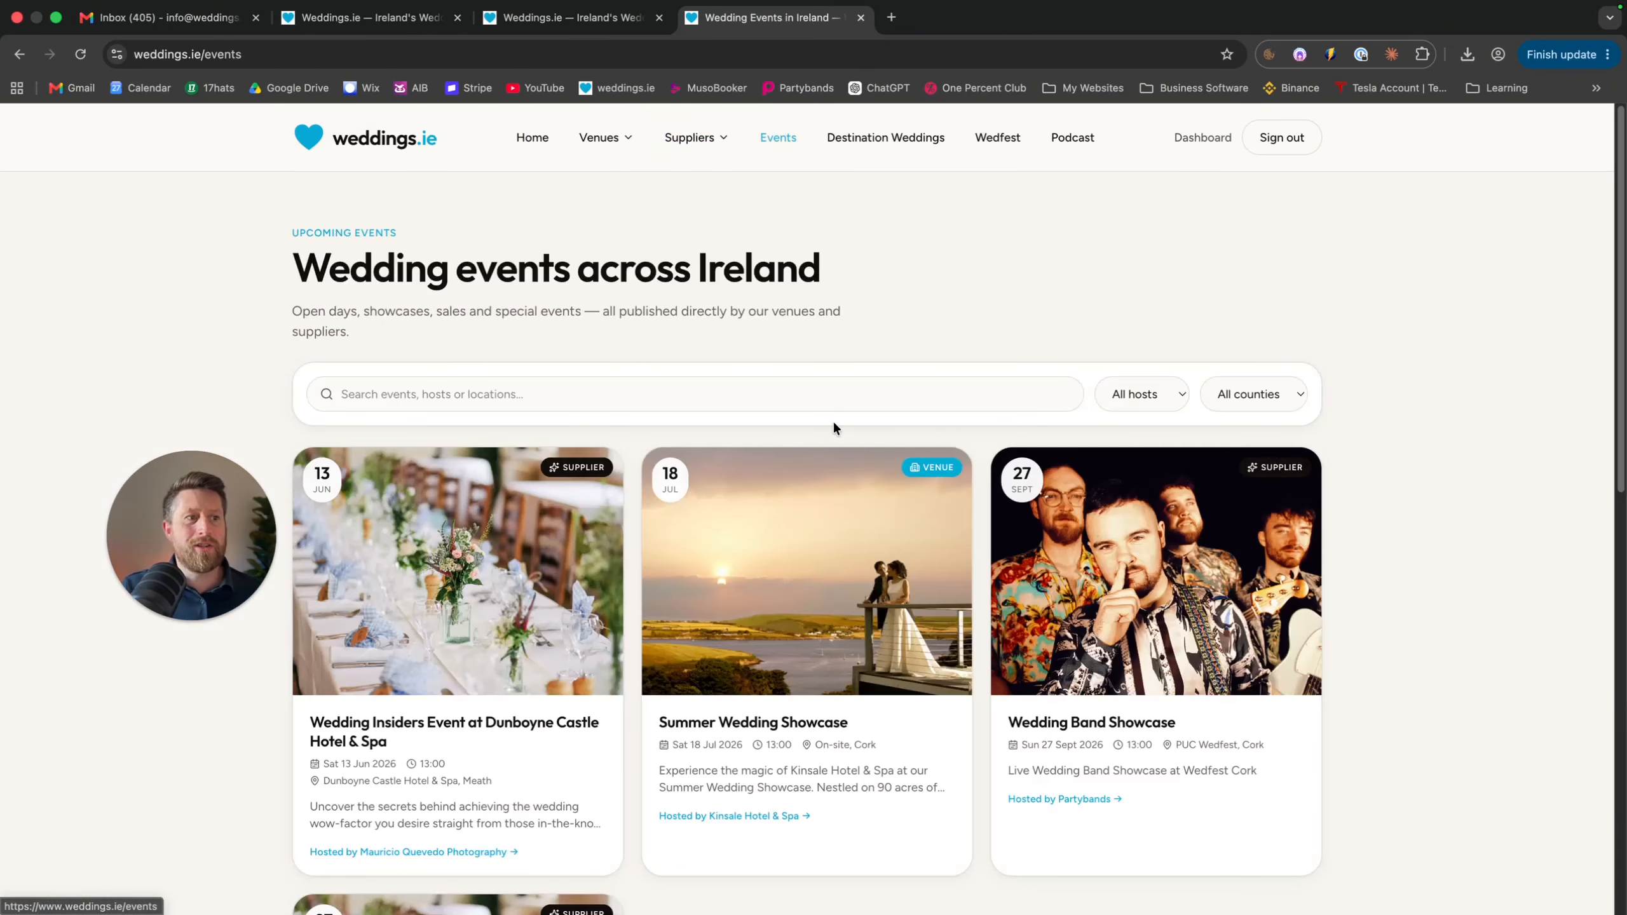
Try the events search box and the All hosts filter without changing them
{"action": "scroll", "coordinate": [832, 420], "scroll_direction": "down", "scroll_amount": 1}
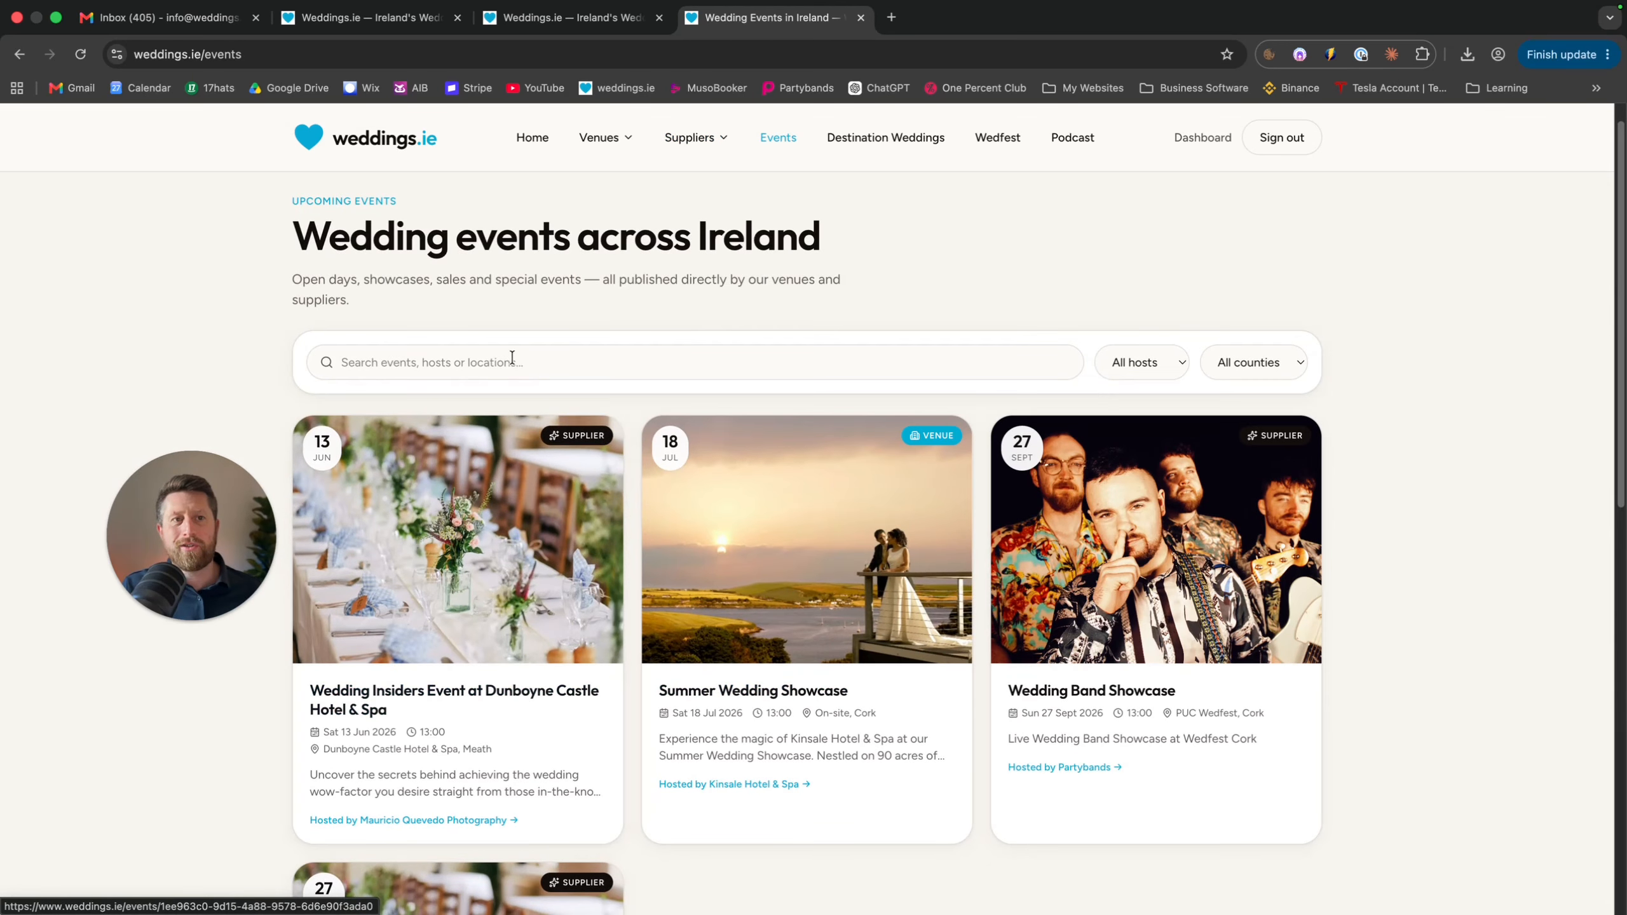
{"action": "left_click", "coordinate": [645, 355]}
{"action": "left_click", "coordinate": [1148, 365]}
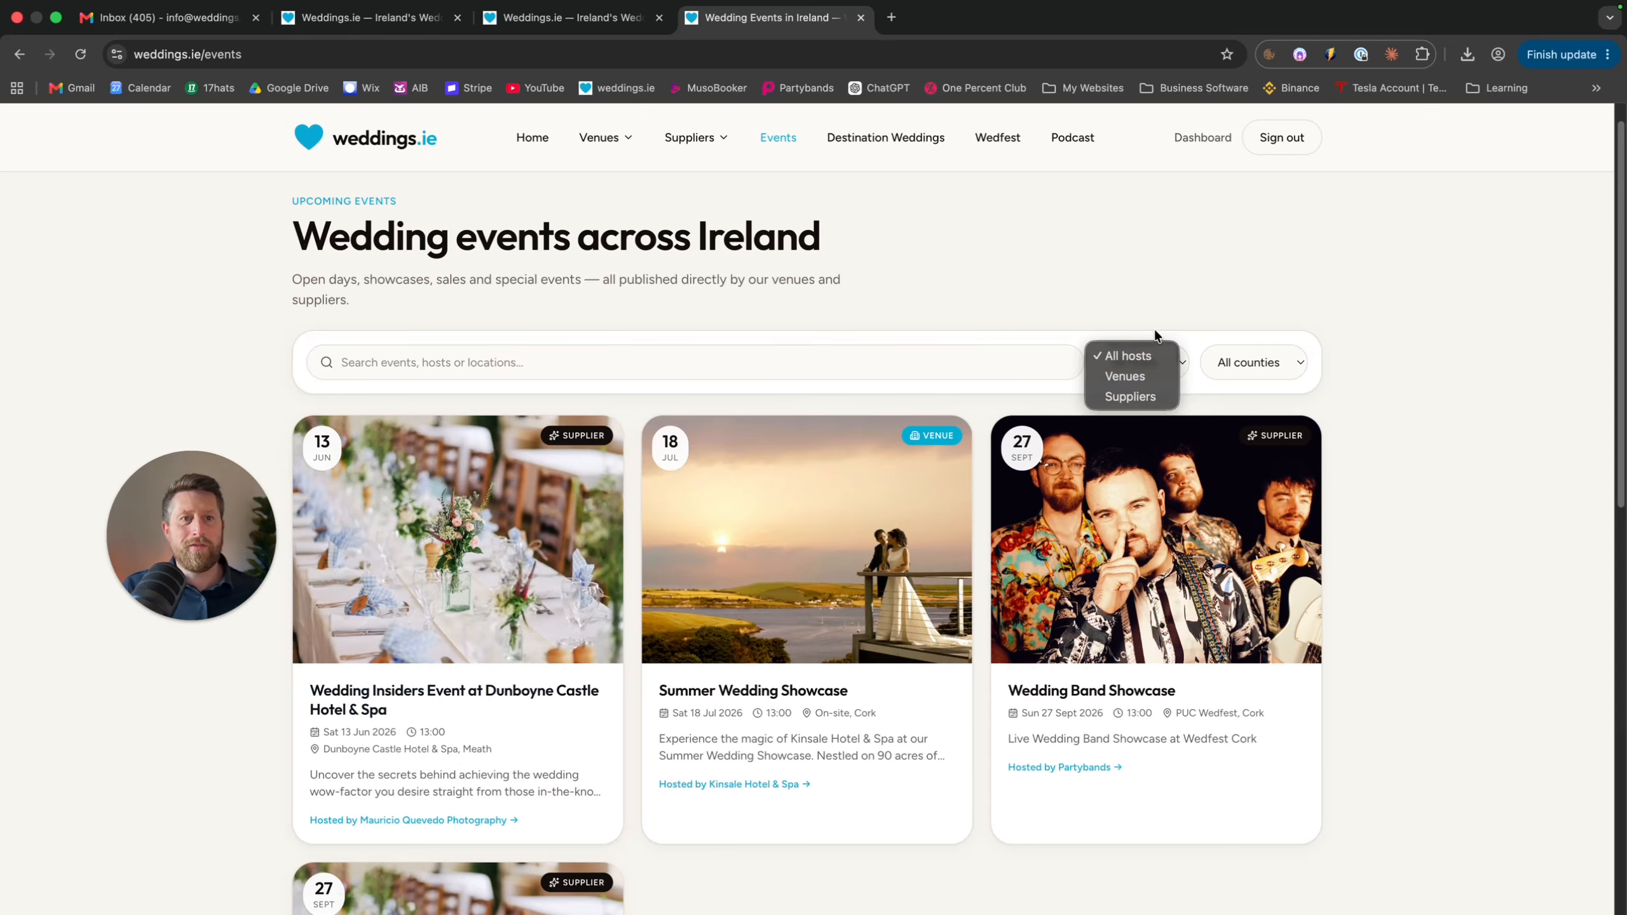
{"action": "left_click", "coordinate": [1165, 304]}
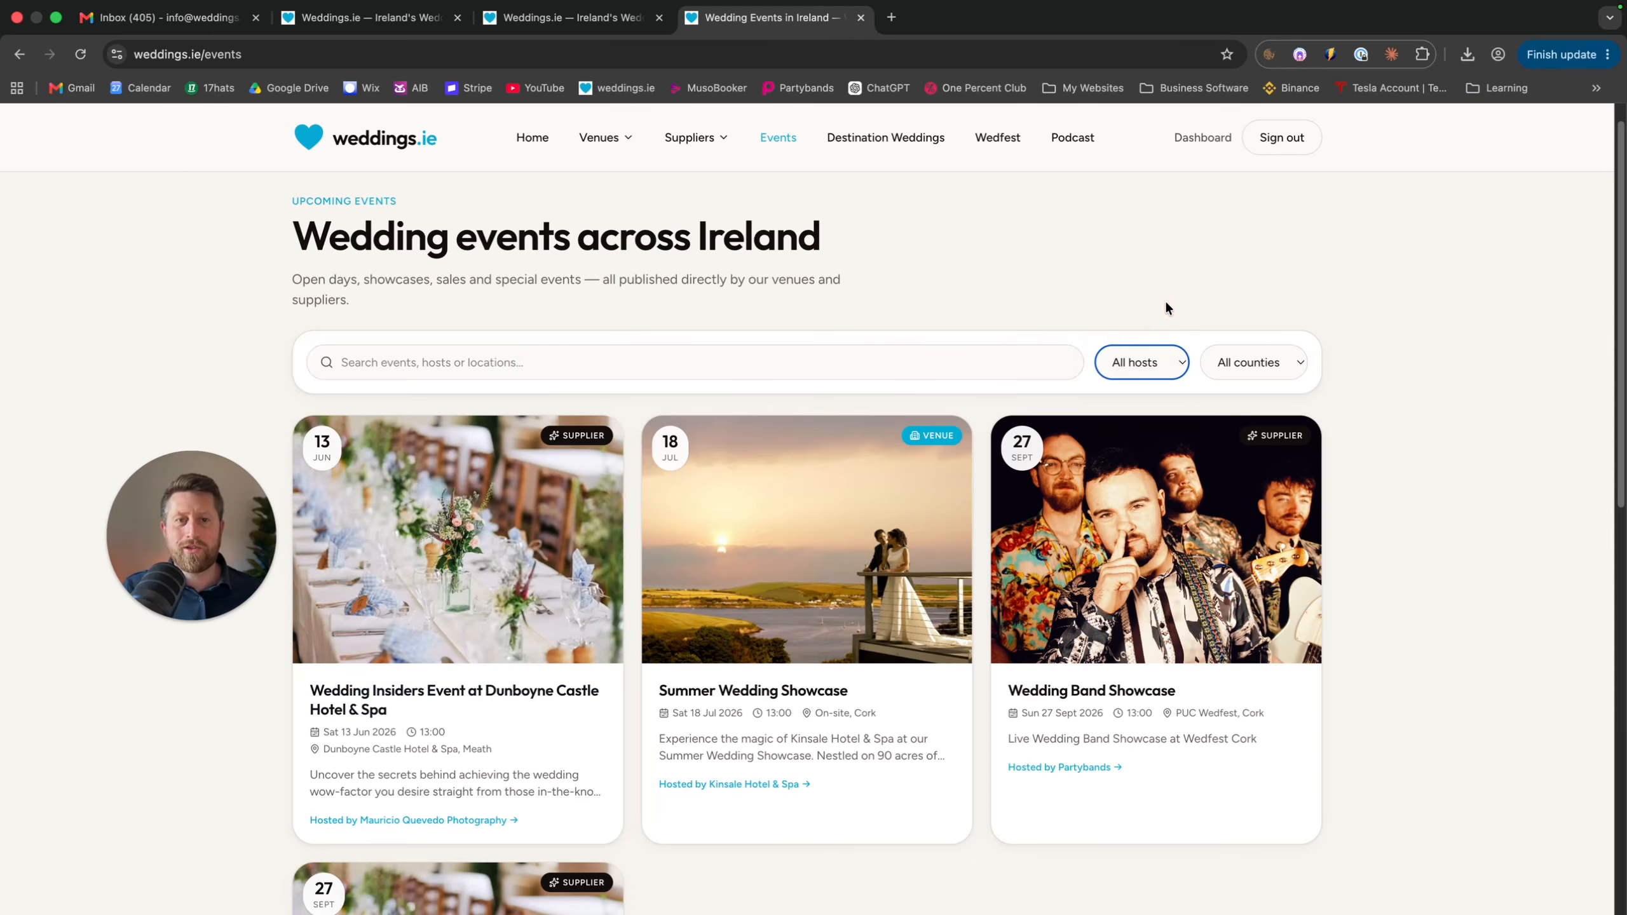
{"action": "left_click", "coordinate": [1164, 362]}
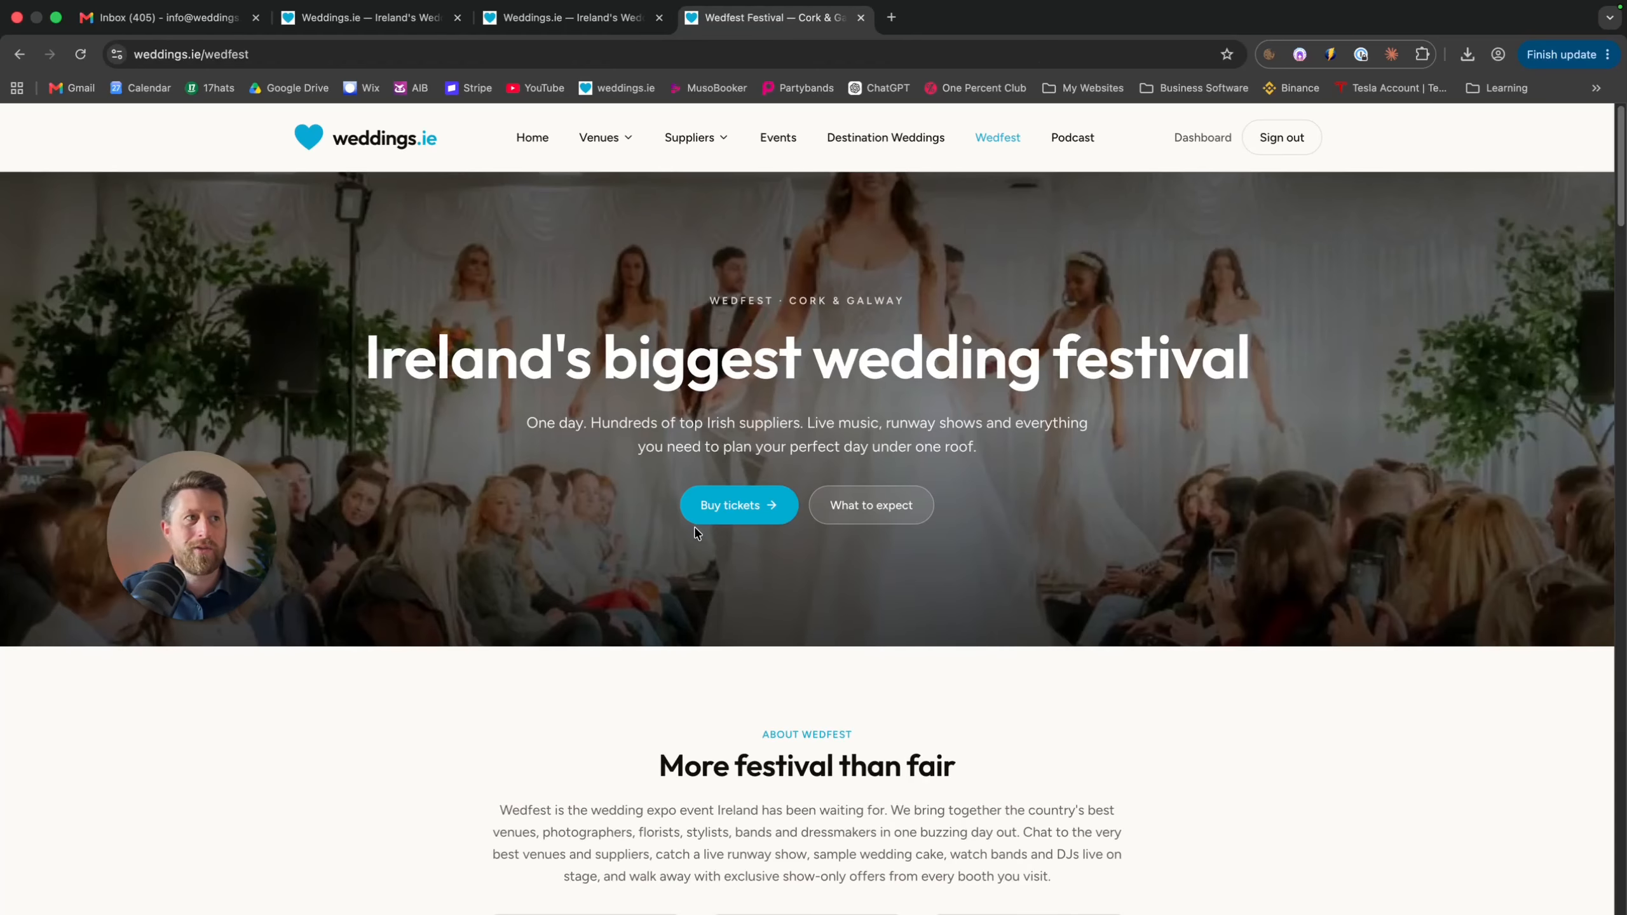
Open the Wedfest page and jump to its Cork and Galway ticket options
{"action": "left_click", "coordinate": [1001, 145]}
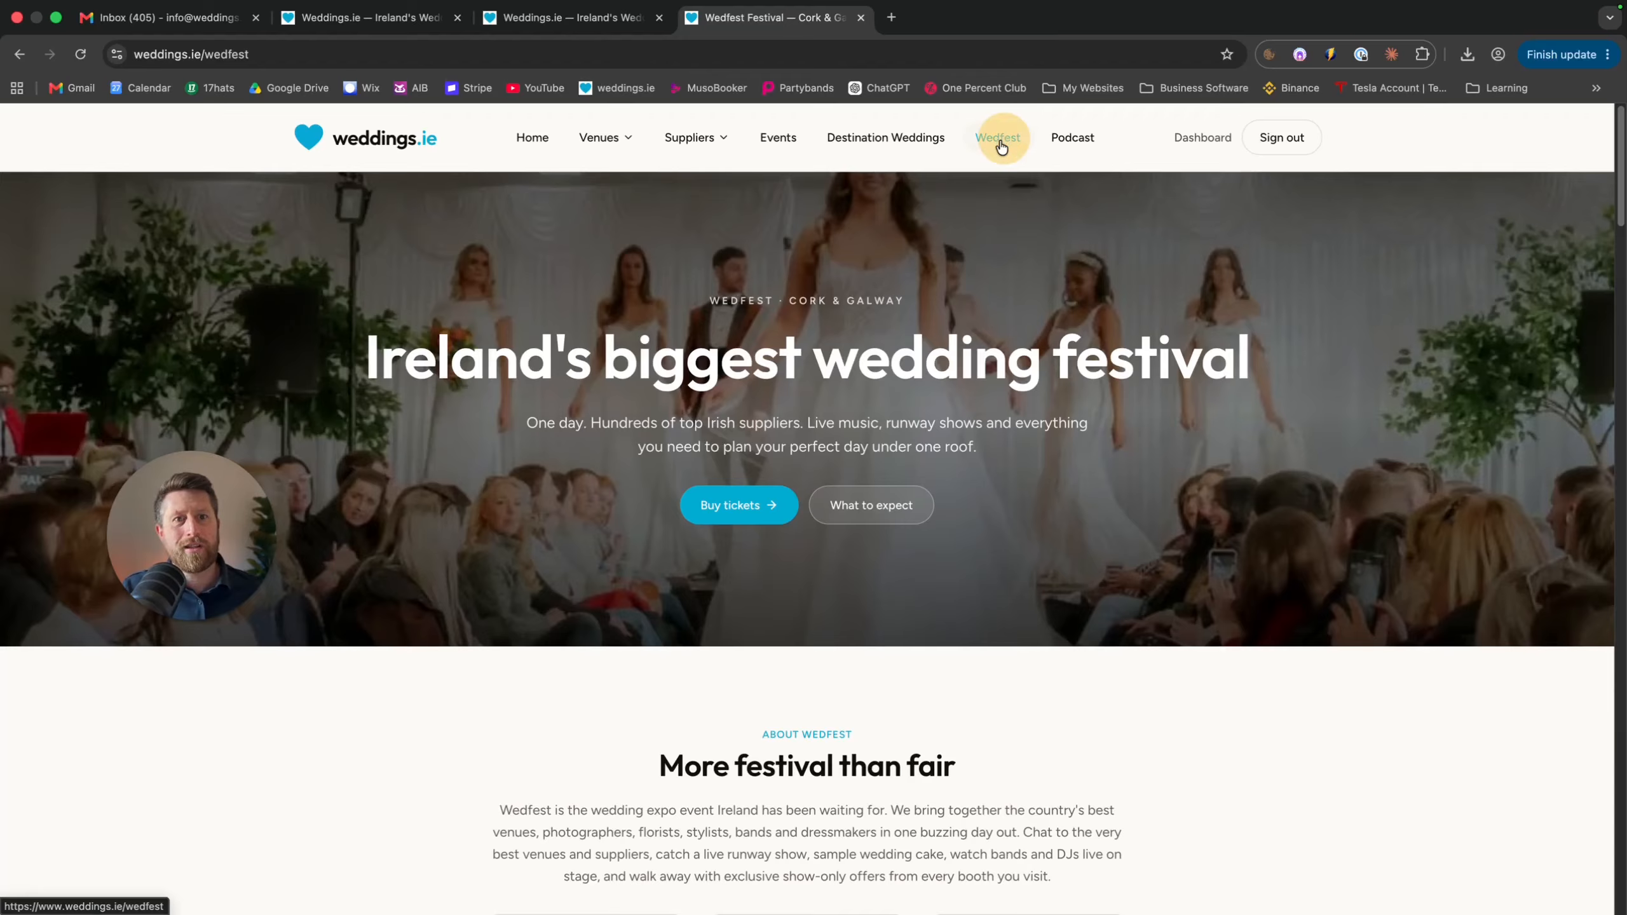
{"action": "scroll", "coordinate": [793, 365], "scroll_direction": "down", "scroll_amount": 5}
{"action": "scroll", "coordinate": [793, 367], "scroll_direction": "up", "scroll_amount": 4}
{"action": "left_click", "coordinate": [735, 460]}
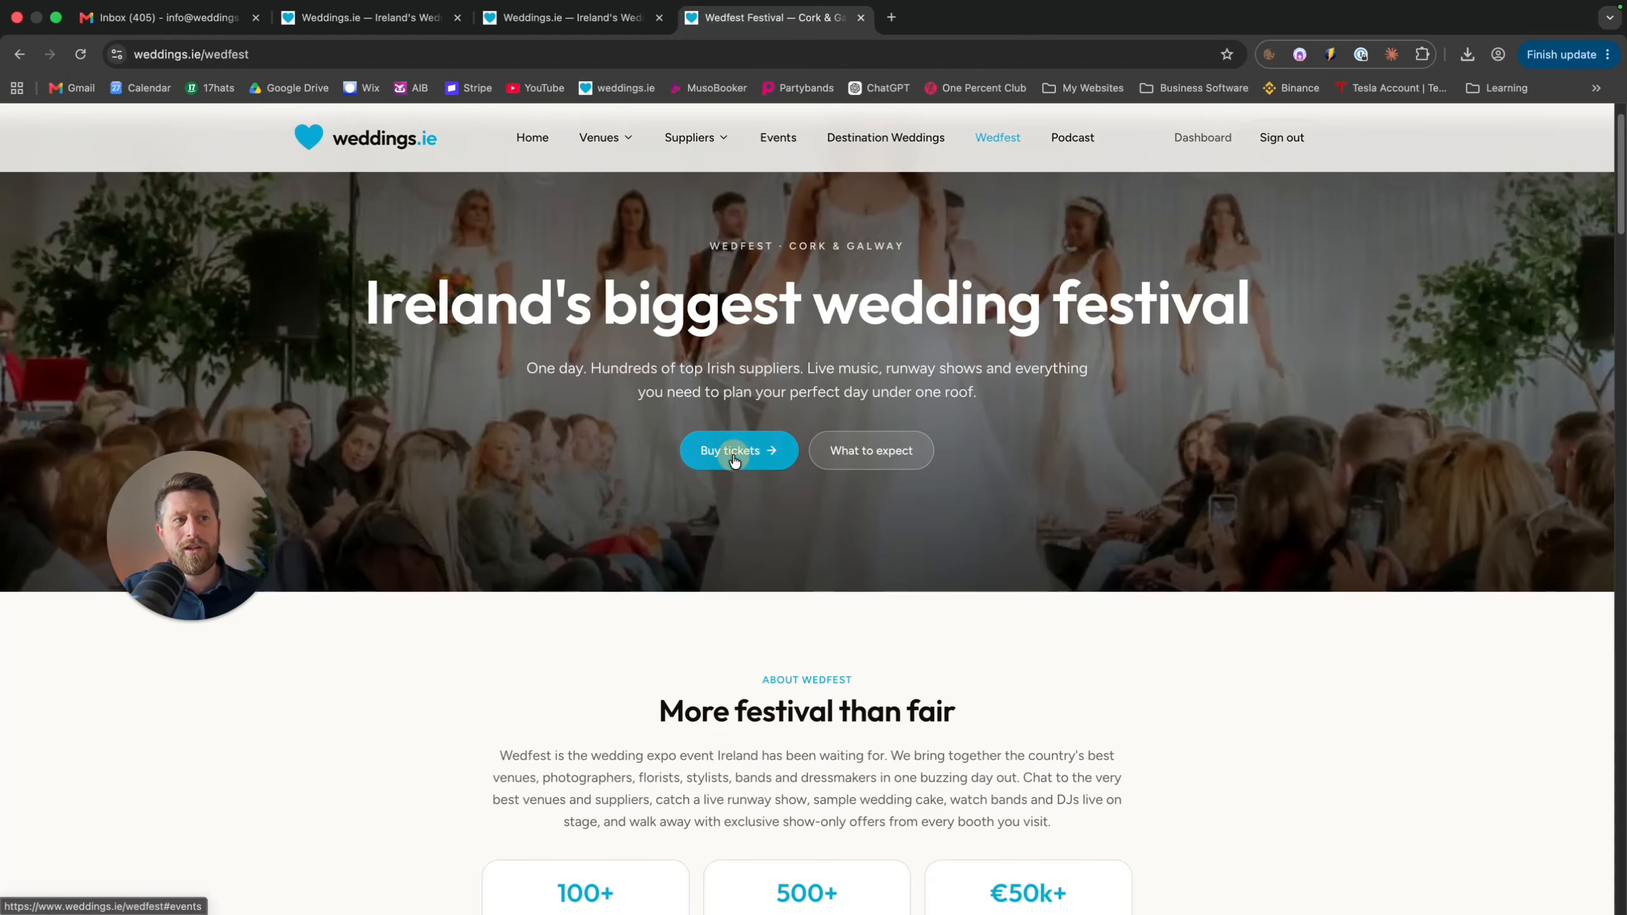